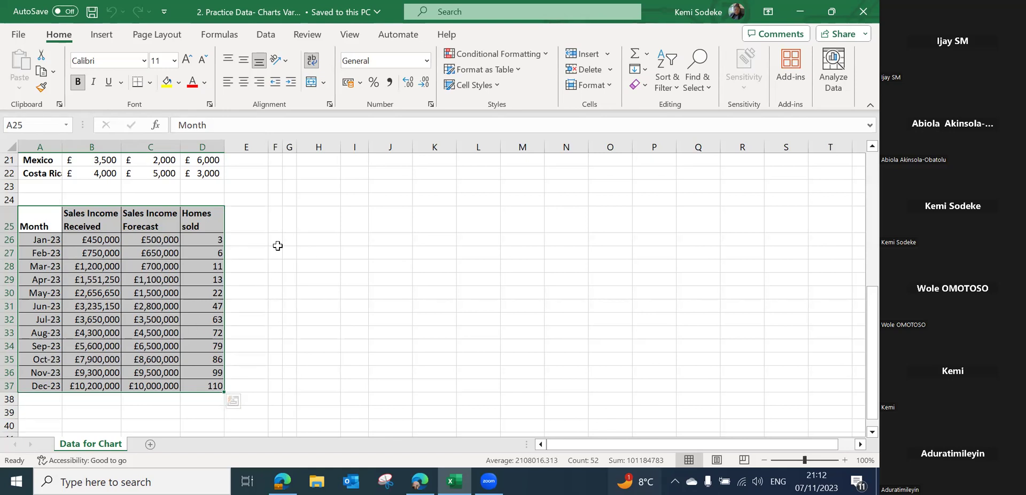
Select the monthly sales table A25:D37, headers included, and bring up the combo chart types for a new chart
{"action": "left_click", "coordinate": [307, 255]}
{"action": "left_click_drag", "start_coordinate": [32, 225], "coordinate": [214, 384]}
{"action": "left_click", "coordinate": [101, 34]}
{"action": "left_click", "coordinate": [224, 68]}
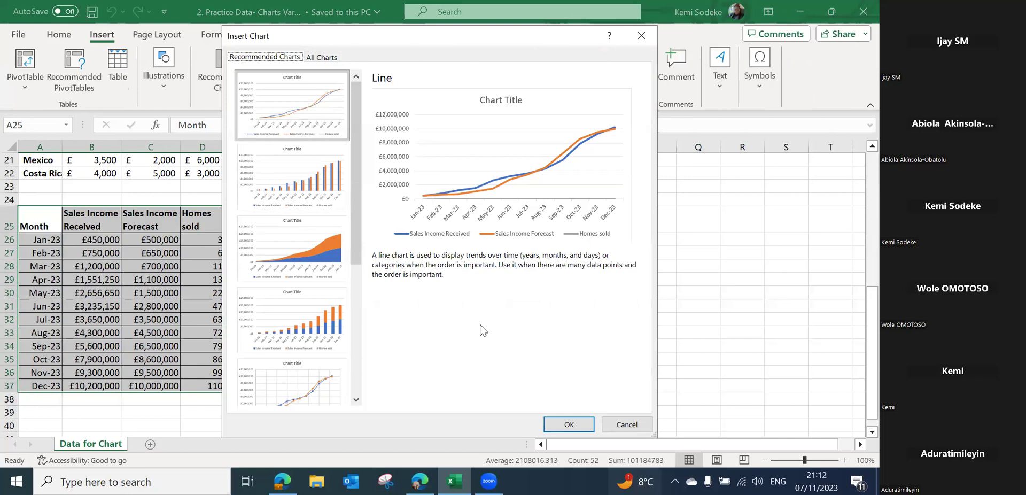
{"action": "left_click", "coordinate": [321, 58]}
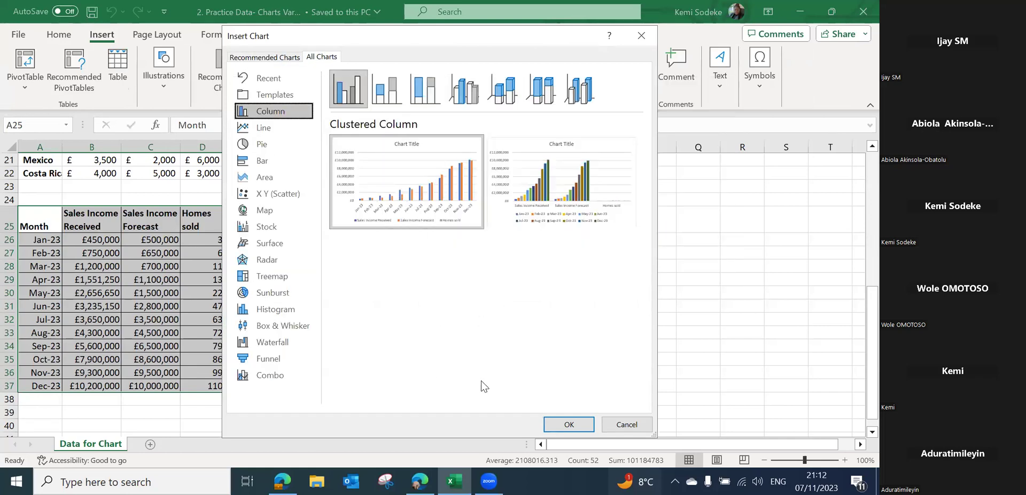
{"action": "left_click", "coordinate": [285, 376]}
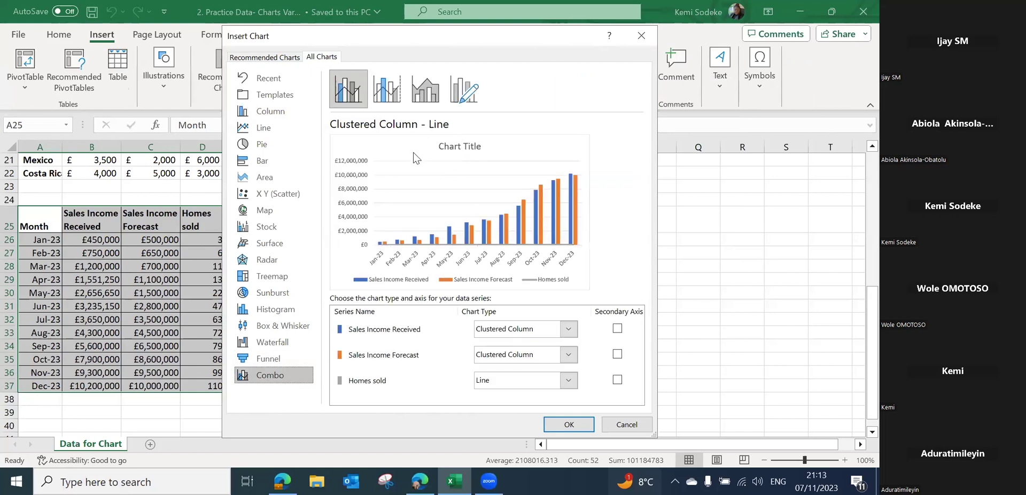
Insert a Clustered Column - Line on Secondary Axis combo chart and position it beside the monthly sales table, over columns H to O
{"action": "left_click", "coordinate": [387, 88]}
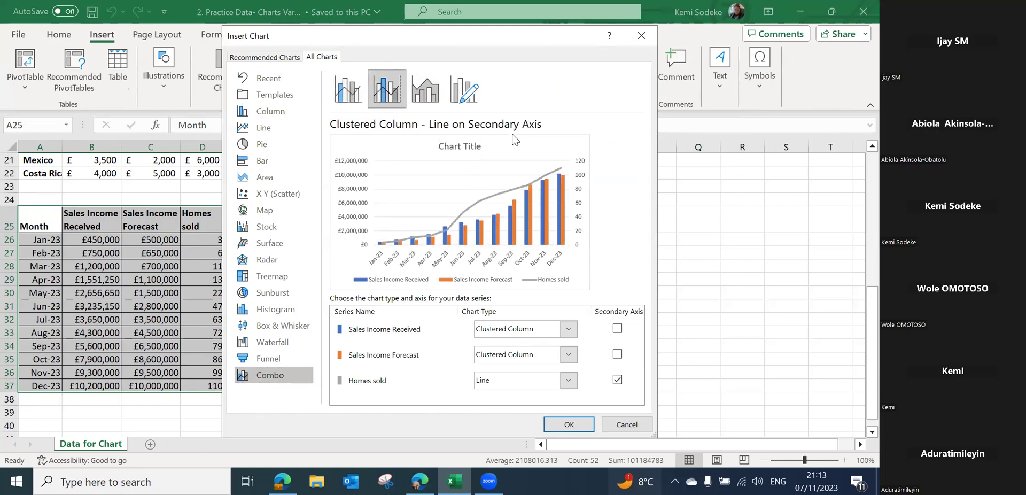
{"action": "left_click", "coordinate": [428, 100]}
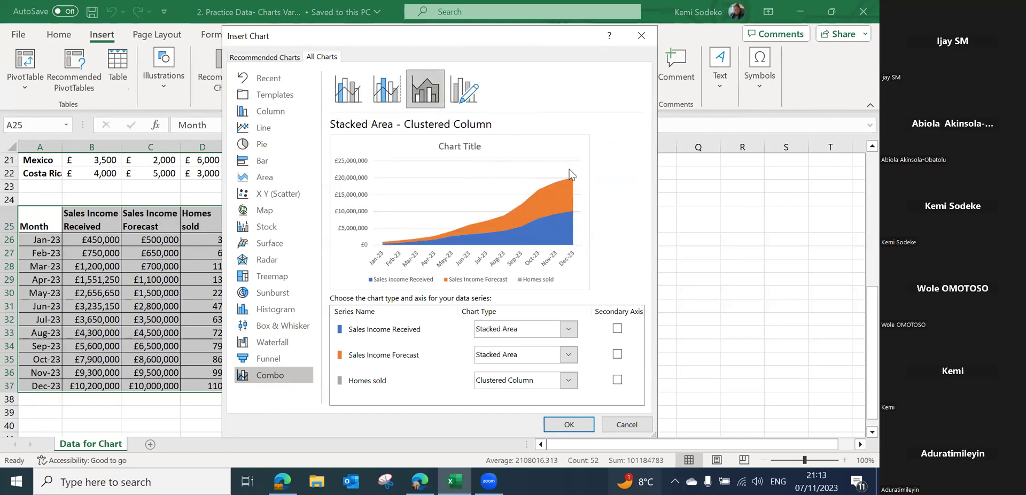
{"action": "left_click", "coordinate": [463, 95]}
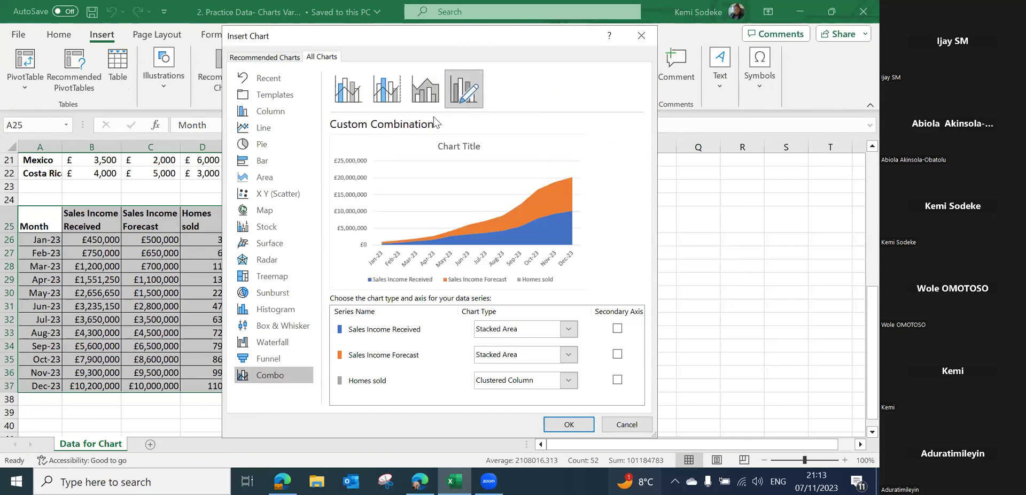
{"action": "left_click", "coordinate": [393, 93]}
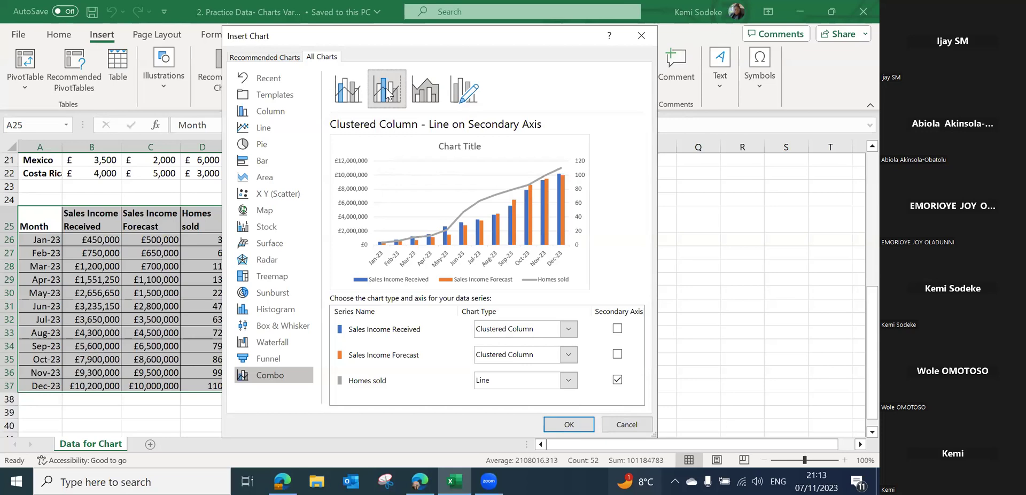
{"action": "left_click", "coordinate": [570, 424]}
{"action": "key", "text": "Escape"}
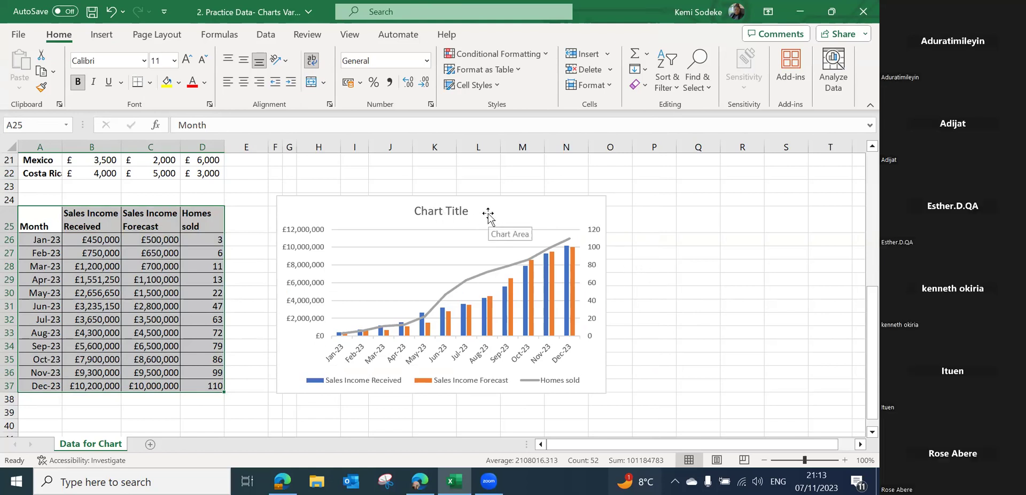
{"action": "left_click_drag", "start_coordinate": [492, 212], "coordinate": [530, 192]}
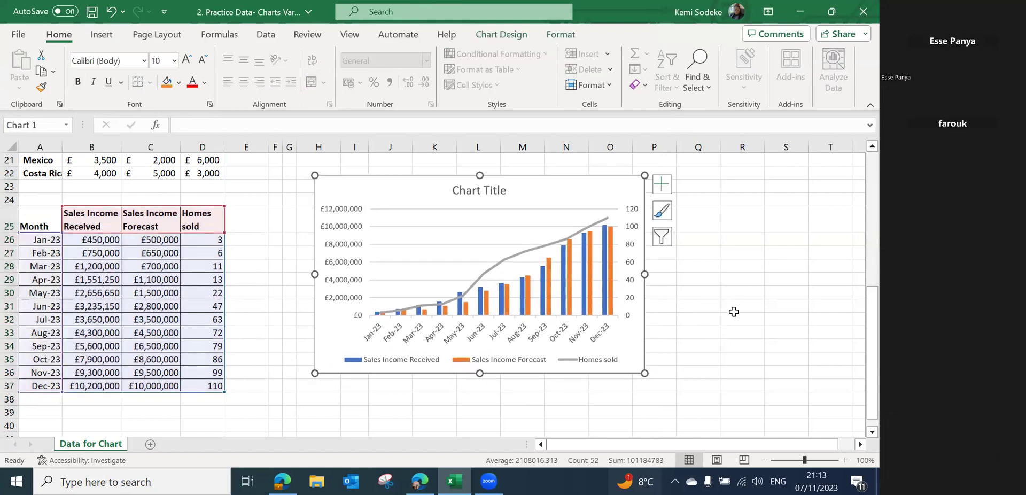
Examine the Homes sold, Sales Income Received and Sales Income Forecast series in the combo chart against their source columns and axes
{"action": "left_click", "coordinate": [528, 250]}
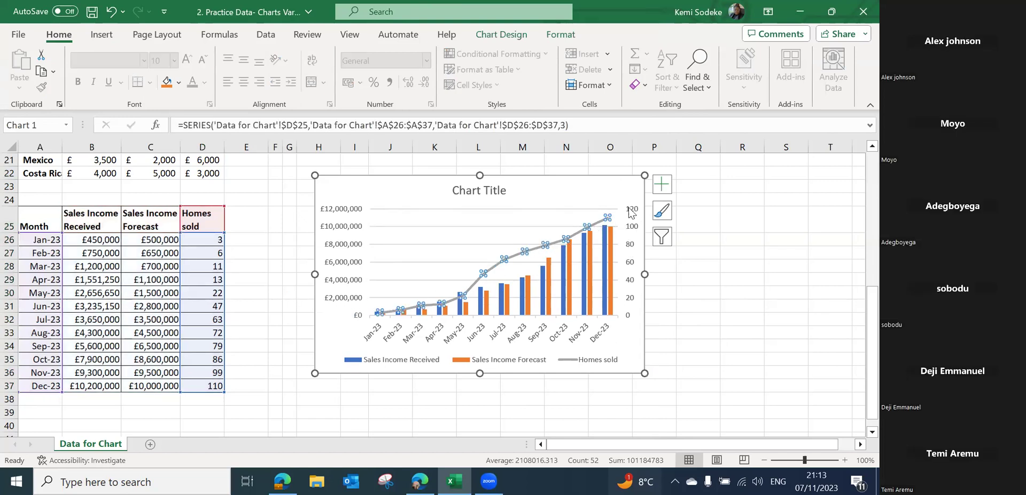
{"action": "left_click", "coordinate": [695, 319]}
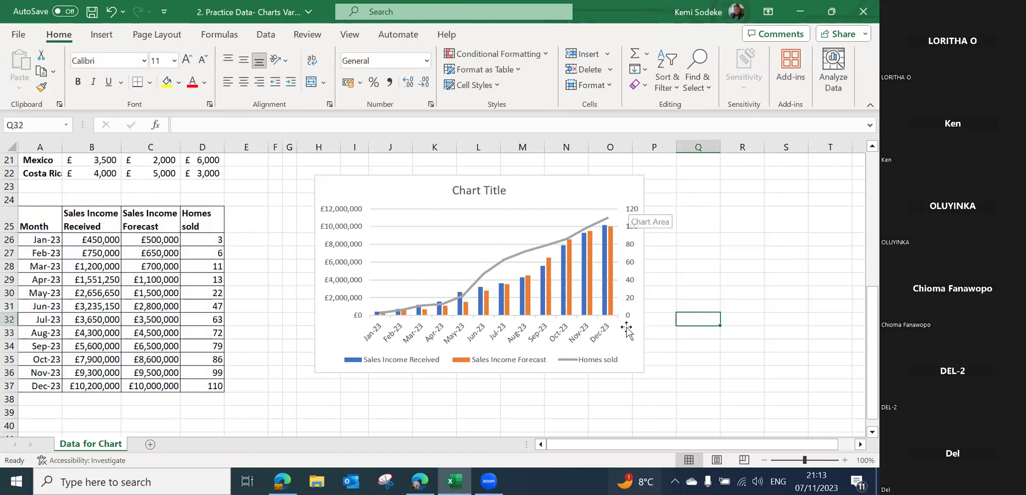
{"action": "left_click", "coordinate": [601, 224]}
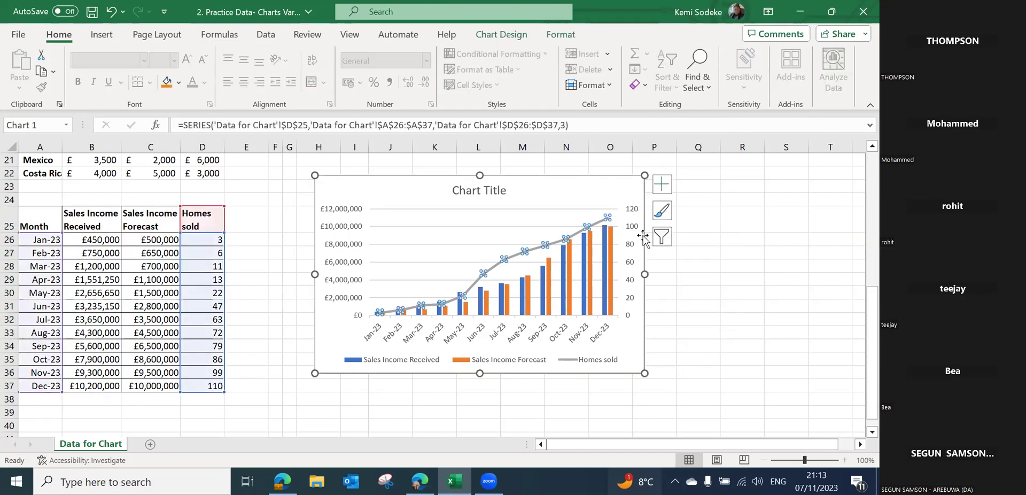
{"action": "left_click", "coordinate": [564, 290]}
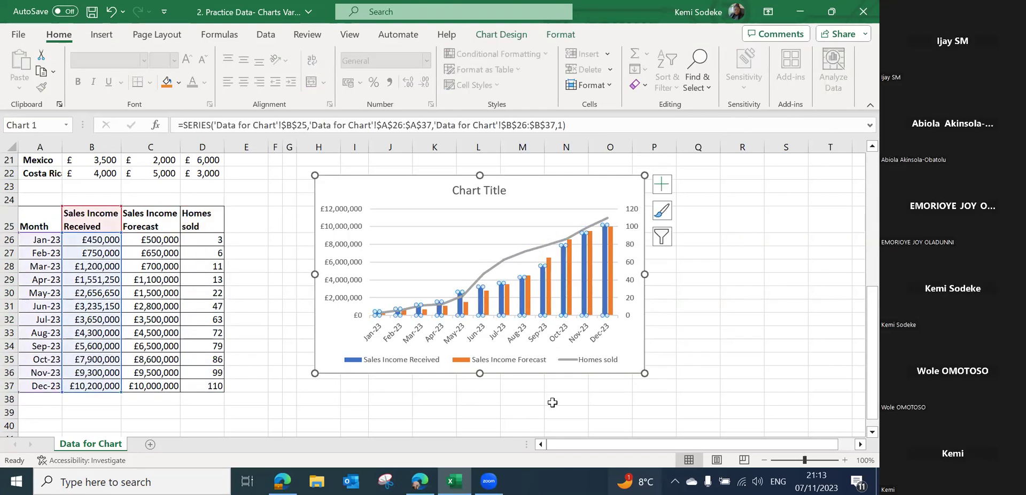
{"action": "left_click", "coordinate": [525, 412]}
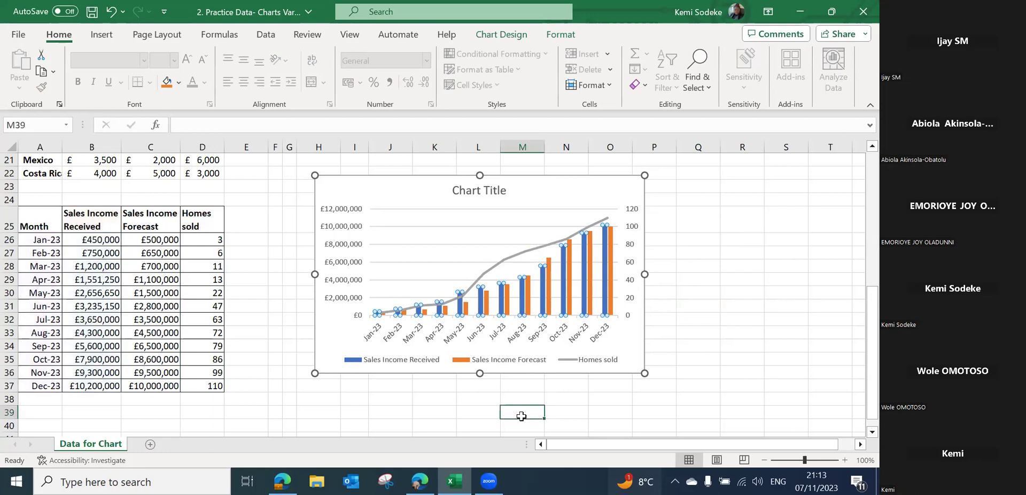
{"action": "left_click", "coordinate": [590, 309]}
{"action": "left_click", "coordinate": [700, 347]}
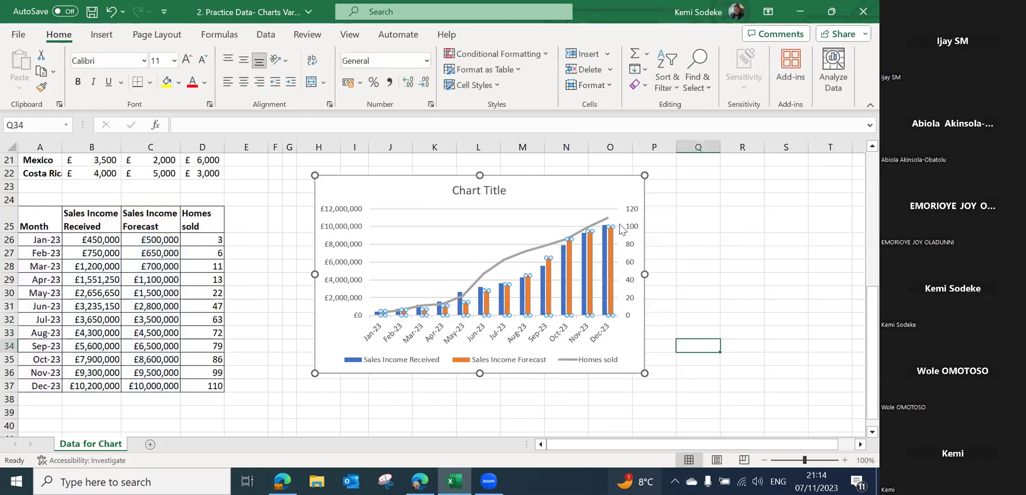
Change the chart to the Stacked Area - Clustered Column combination with Homes sold plotted on the secondary axis
{"action": "left_click", "coordinate": [641, 197]}
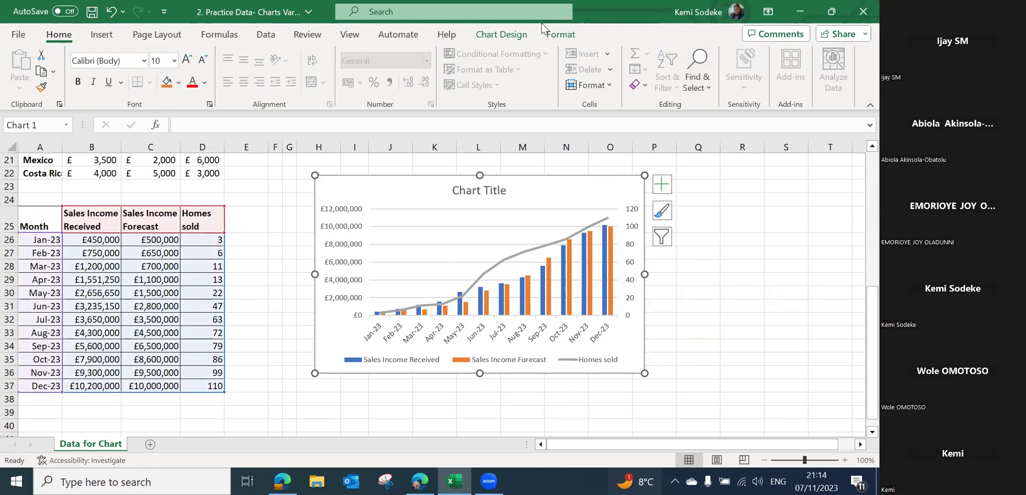
{"action": "left_click", "coordinate": [507, 36]}
{"action": "left_click", "coordinate": [739, 91]}
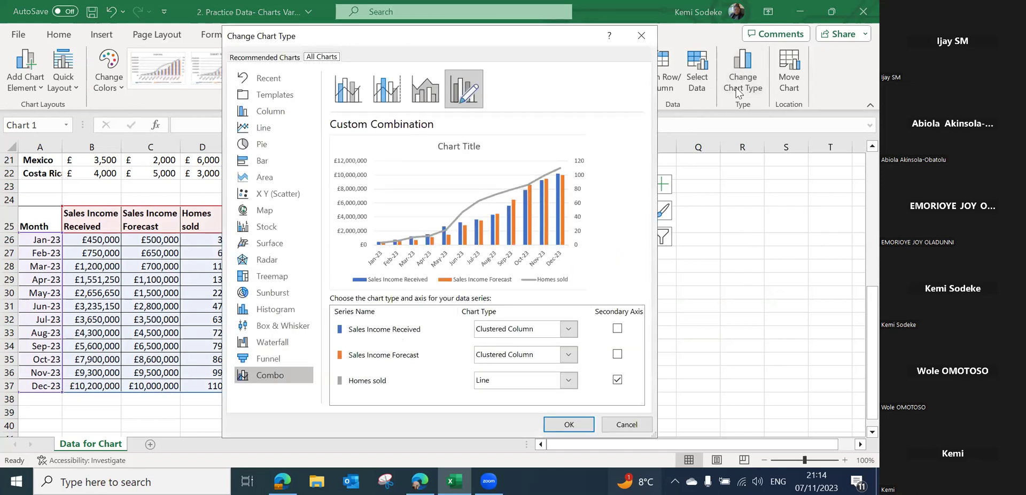
{"action": "left_click", "coordinate": [437, 101]}
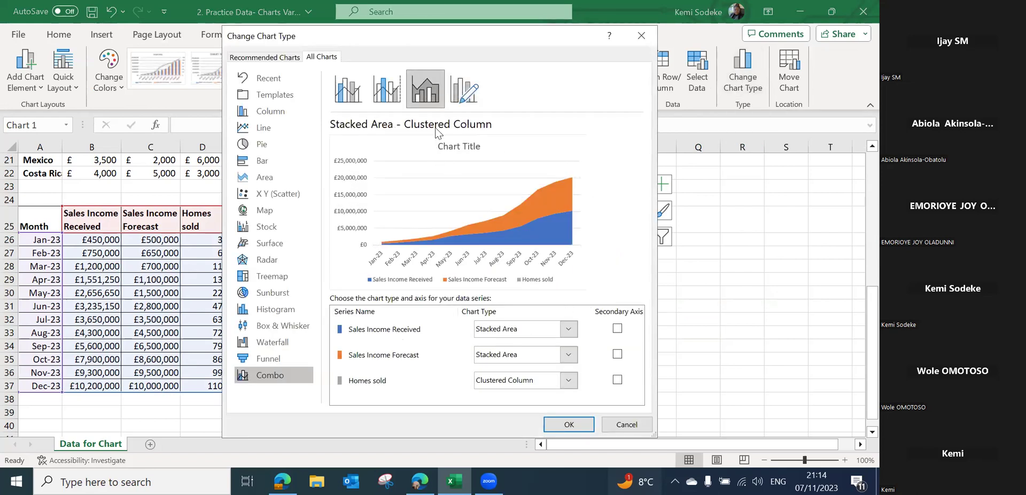
{"action": "left_click", "coordinate": [617, 379]}
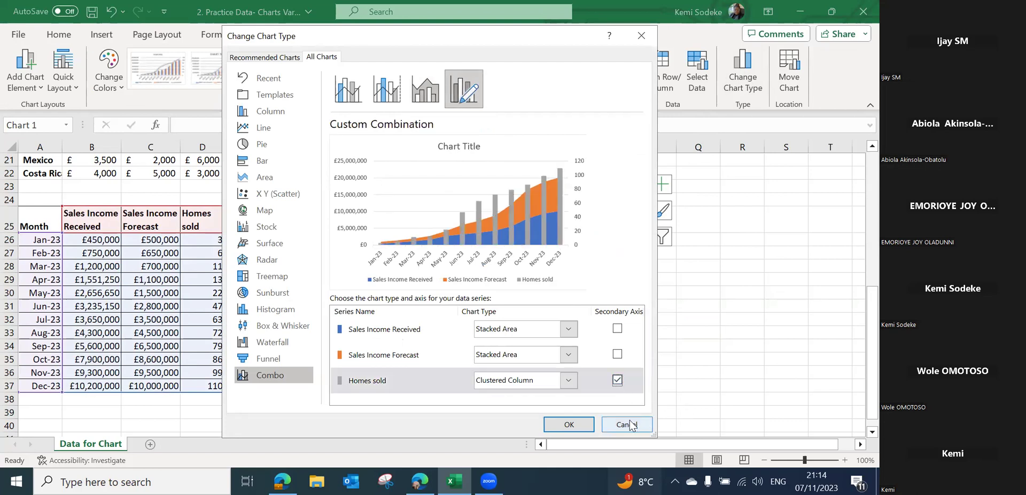
{"action": "left_click", "coordinate": [585, 430]}
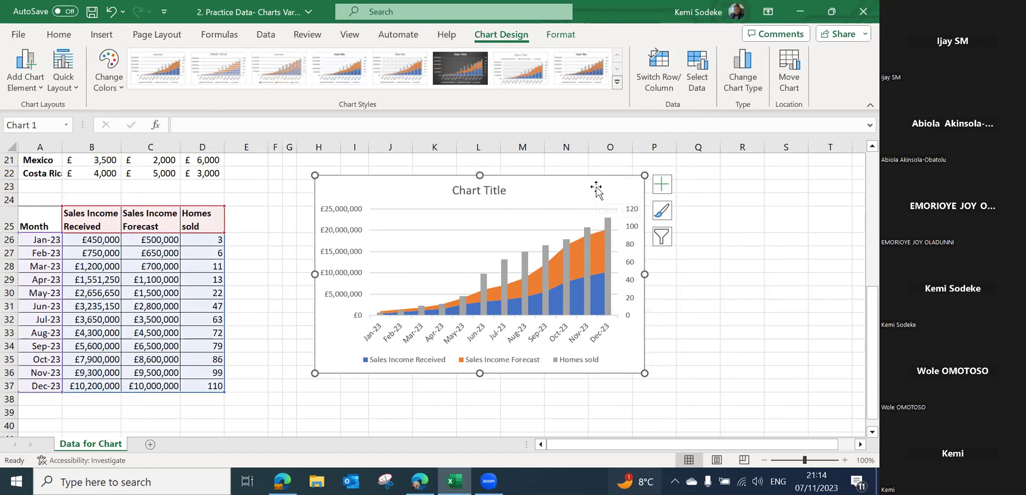
Apply the dark grey chart style to the combo chart and deselect the chart
{"action": "left_click", "coordinate": [453, 60]}
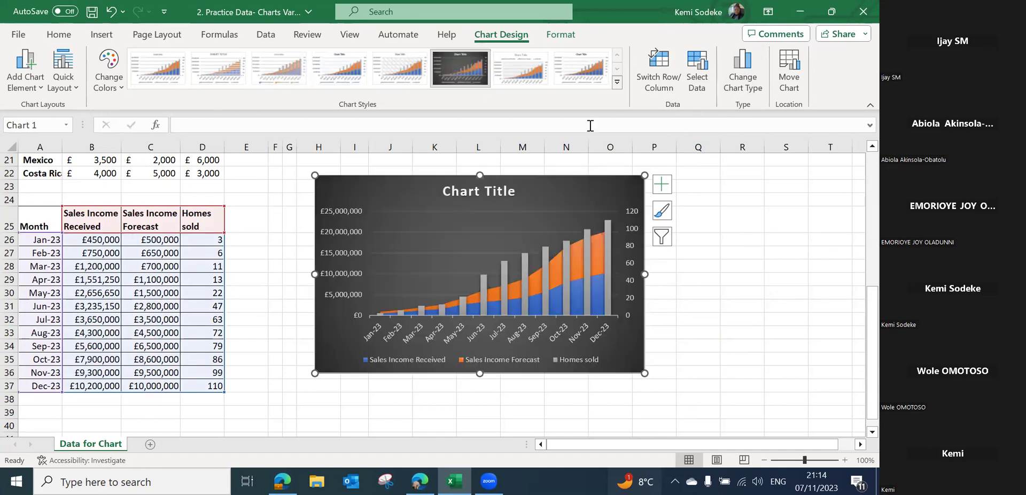
{"action": "left_click", "coordinate": [691, 319]}
{"action": "left_click", "coordinate": [486, 190]}
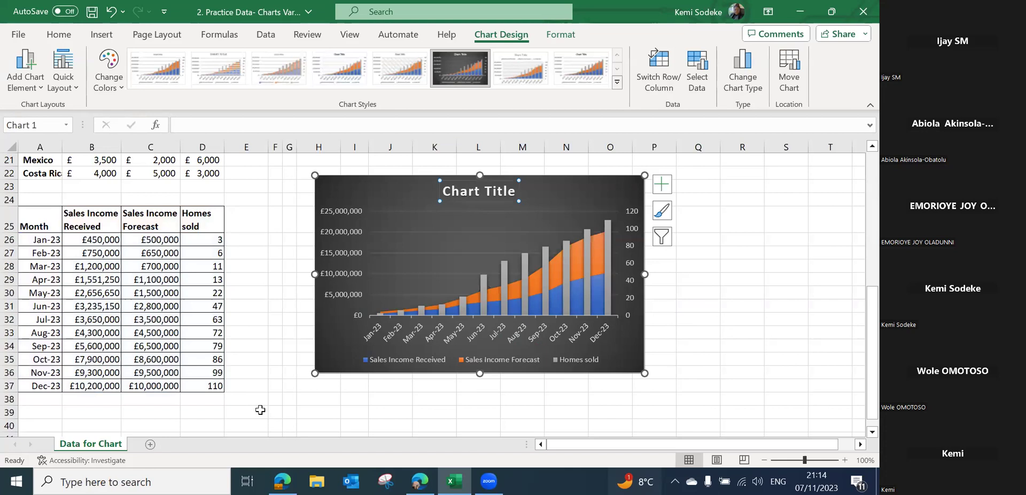
{"action": "left_click", "coordinate": [442, 402]}
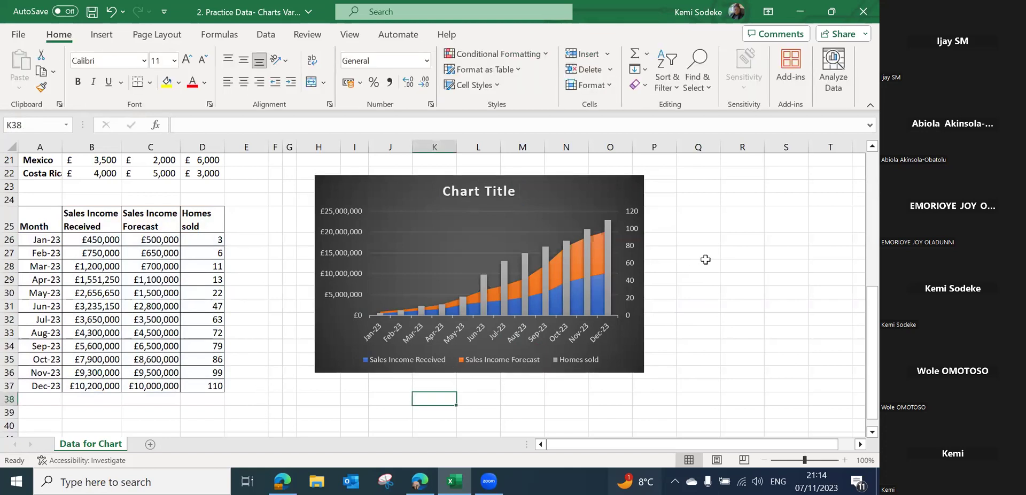
{"action": "left_click", "coordinate": [585, 194]}
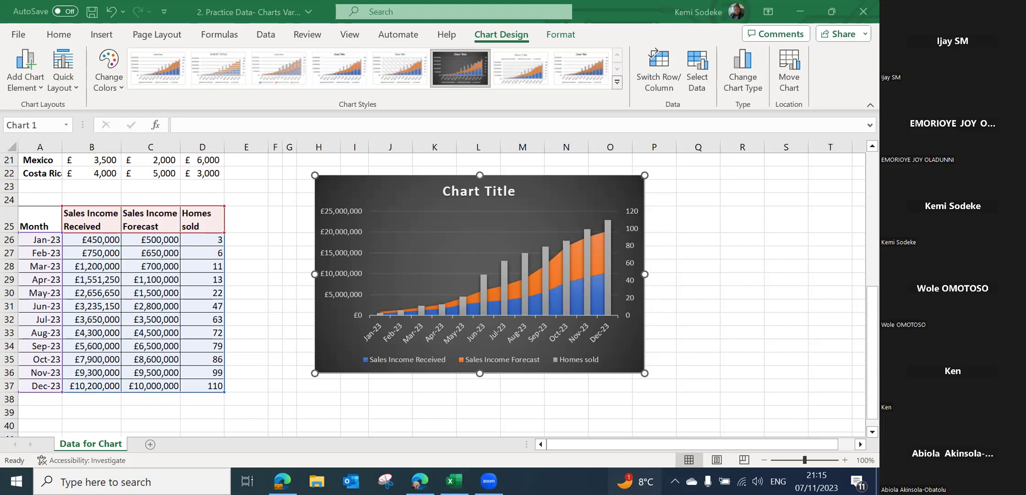
{"action": "left_click", "coordinate": [298, 402]}
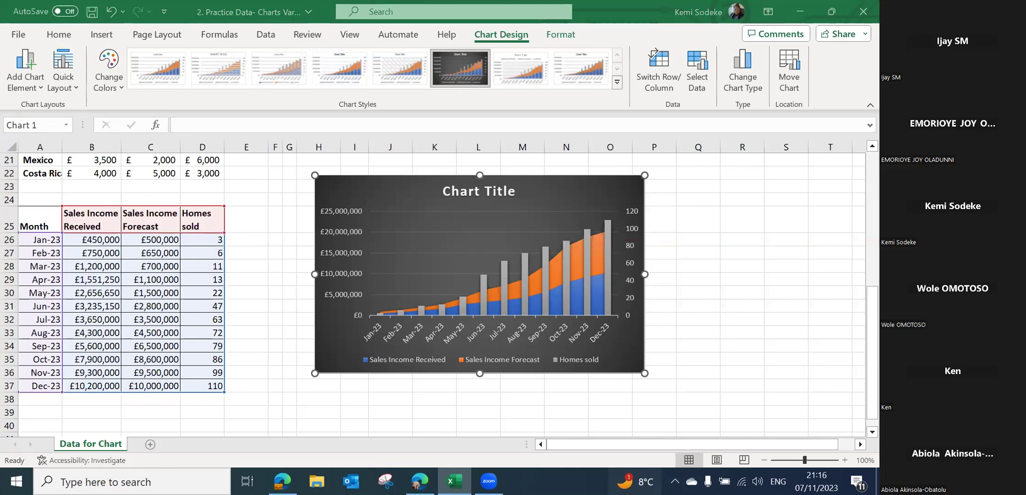
{"action": "left_click", "coordinate": [289, 410]}
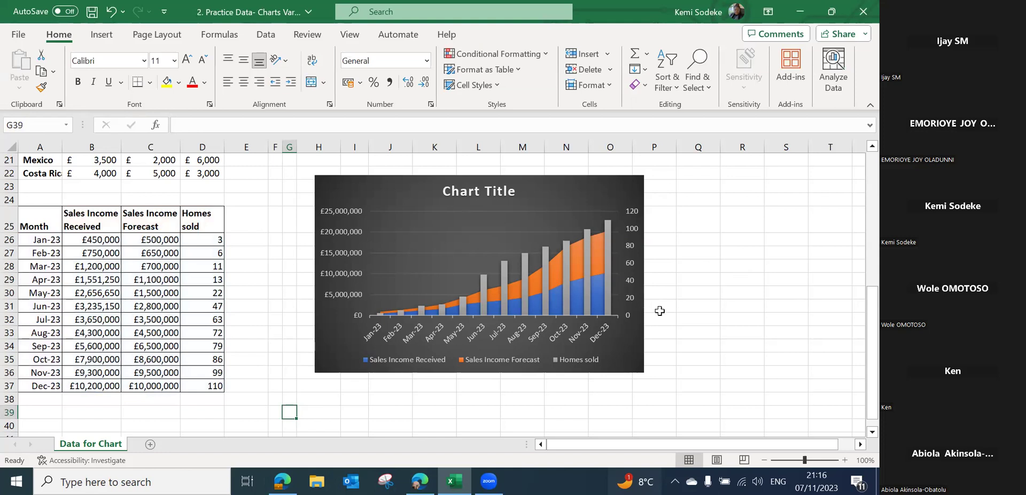
{"action": "left_click", "coordinate": [695, 290]}
{"action": "left_click_drag", "start_coordinate": [871, 294], "coordinate": [858, 162]}
{"action": "left_click", "coordinate": [479, 238]}
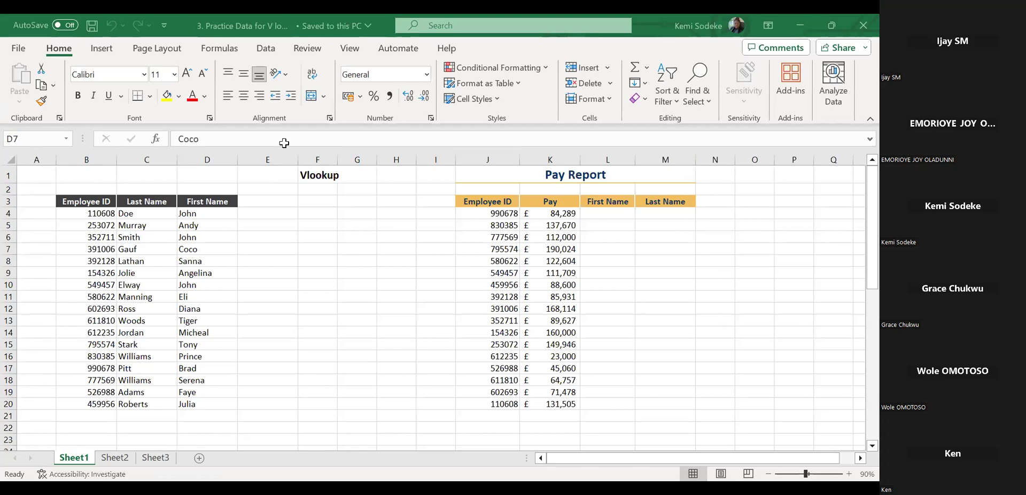
Look through Sheet1 of the VLOOKUP practice workbook, examining the employee name table, the Pay Report and the city and state table
{"action": "left_click", "coordinate": [267, 332]}
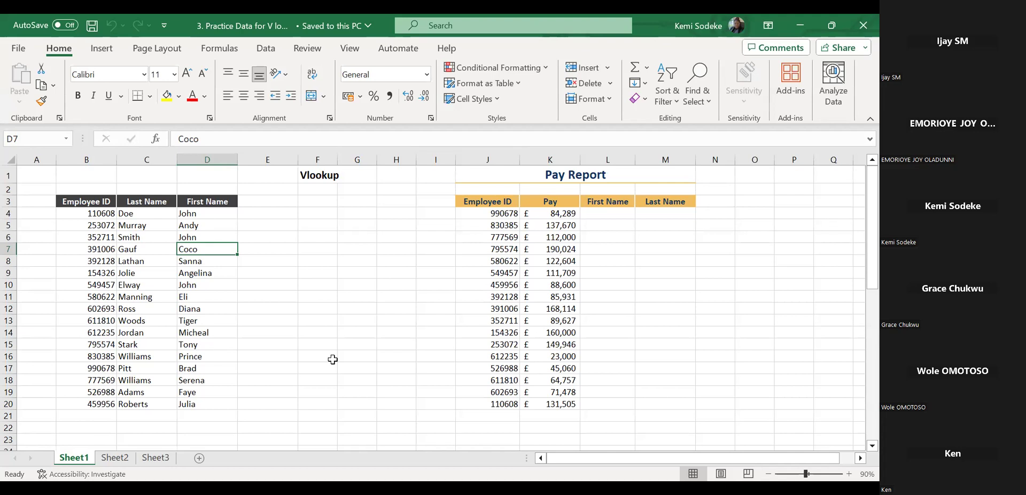
{"action": "left_click", "coordinate": [324, 308]}
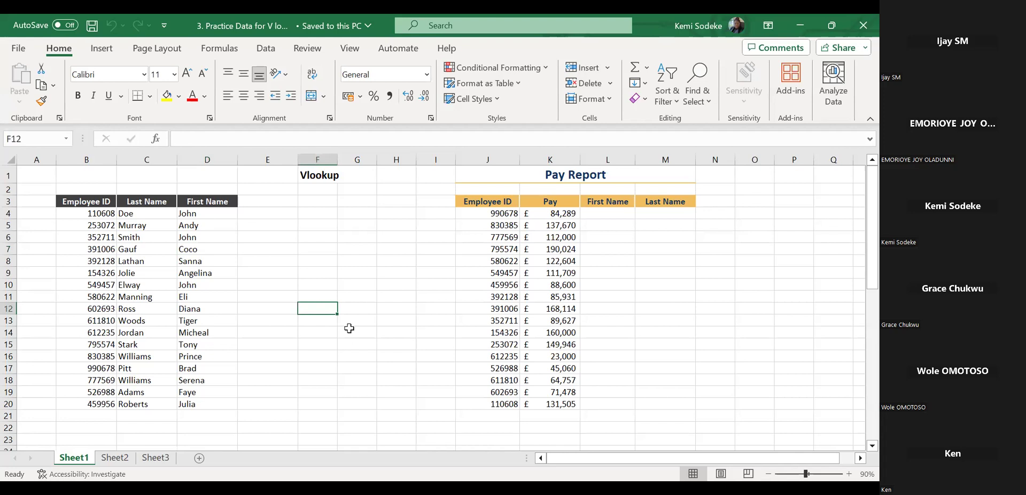
{"action": "scroll", "coordinate": [348, 327], "scroll_direction": "down", "scroll_amount": 5}
{"action": "scroll", "coordinate": [348, 327], "scroll_direction": "down", "scroll_amount": 4}
{"action": "scroll", "coordinate": [295, 337], "scroll_direction": "up", "scroll_amount": 3}
{"action": "scroll", "coordinate": [291, 339], "scroll_direction": "down", "scroll_amount": 5}
{"action": "scroll", "coordinate": [278, 329], "scroll_direction": "up", "scroll_amount": 4}
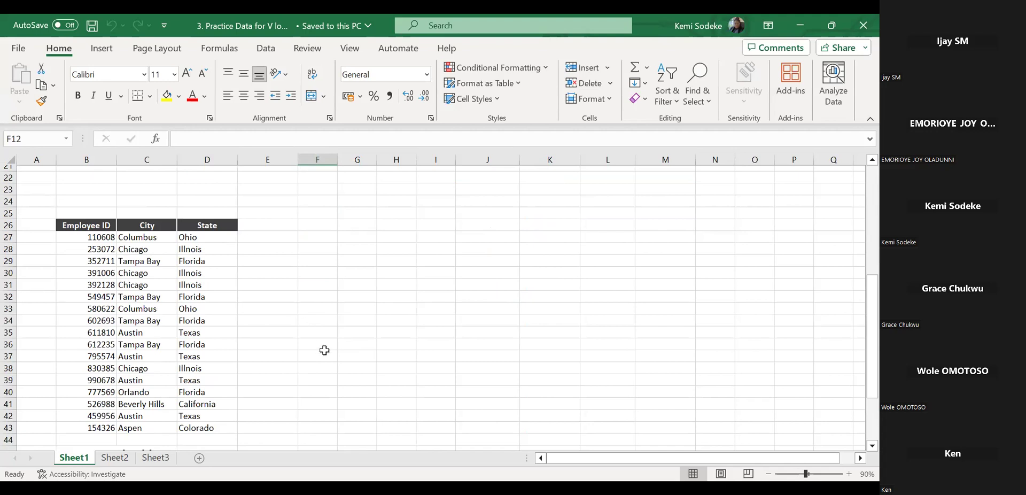
{"action": "scroll", "coordinate": [323, 348], "scroll_direction": "up", "scroll_amount": 4}
{"action": "scroll", "coordinate": [350, 339], "scroll_direction": "down", "scroll_amount": 3}
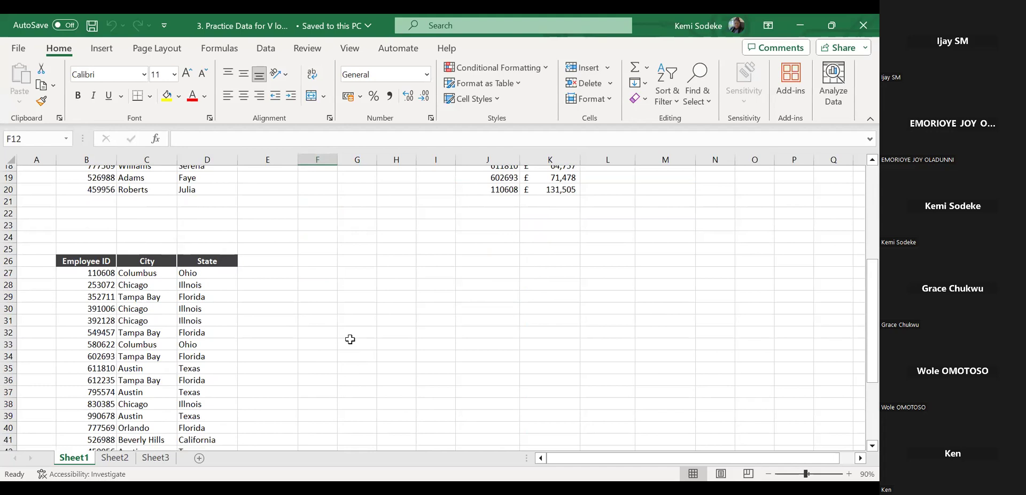
{"action": "scroll", "coordinate": [350, 340], "scroll_direction": "up", "scroll_amount": 6}
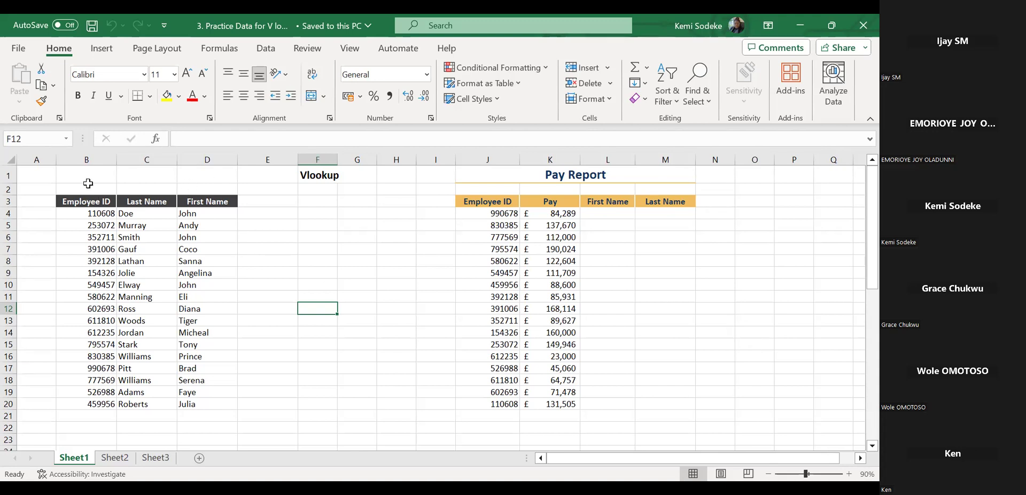
Examine the employee table in B3:D20 against the first Employee ID and First Name cells of the Pay Report
{"action": "left_click_drag", "start_coordinate": [80, 201], "coordinate": [222, 405]}
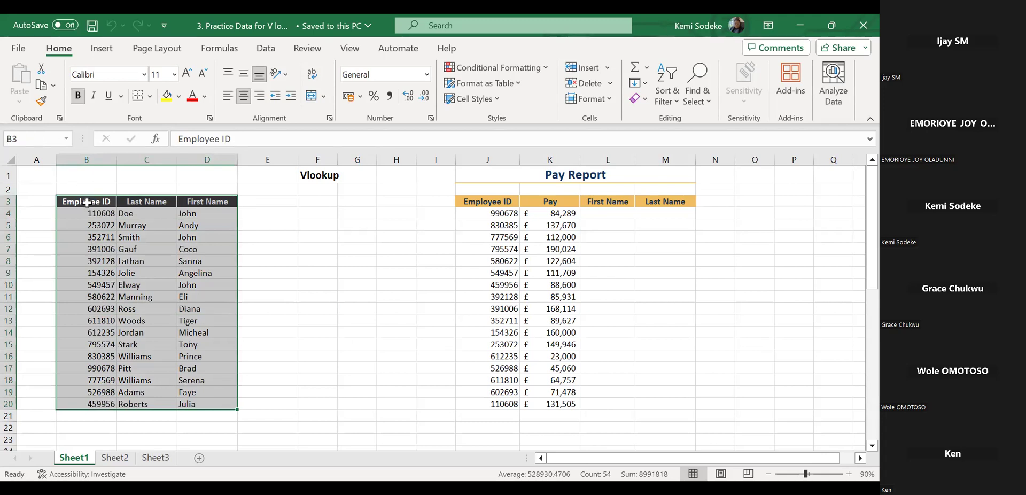
{"action": "left_click", "coordinate": [87, 202]}
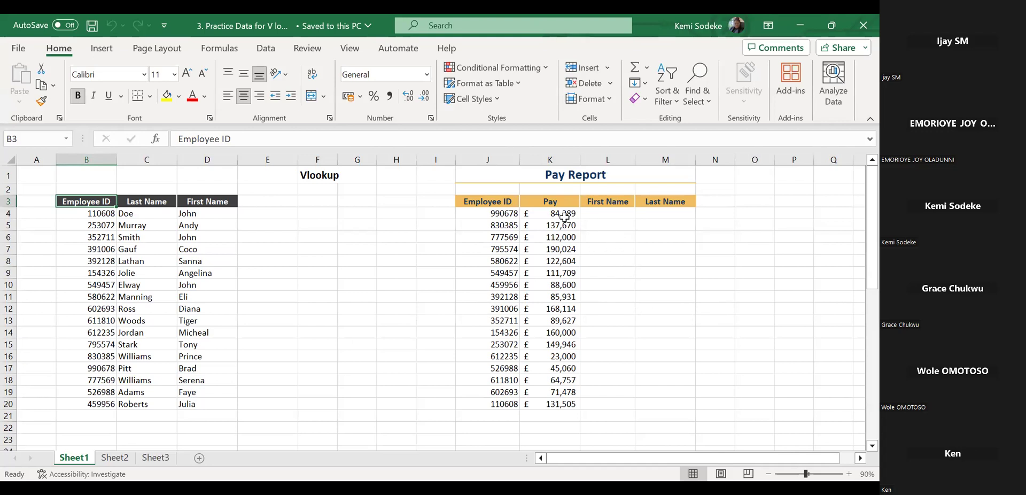
{"action": "left_click", "coordinate": [609, 213]}
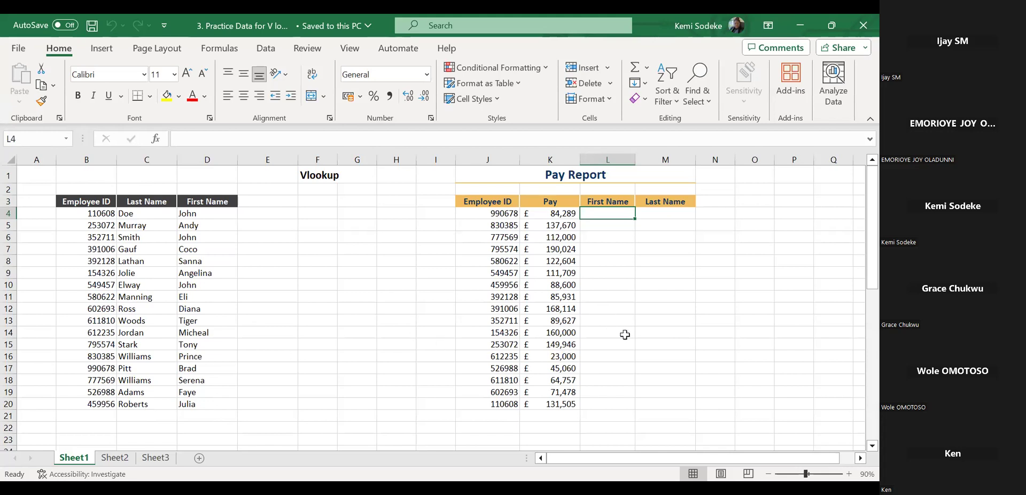
{"action": "left_click", "coordinate": [490, 218]}
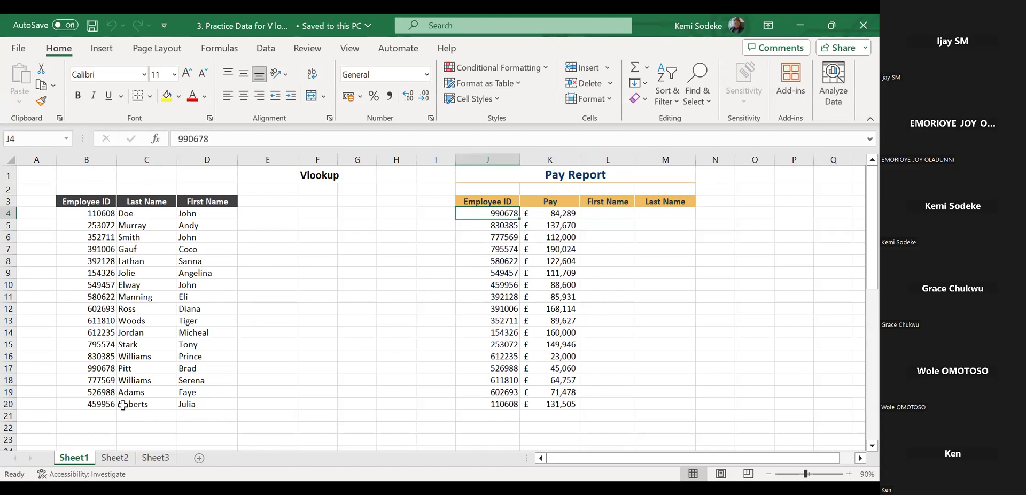
{"action": "left_click", "coordinate": [601, 214]}
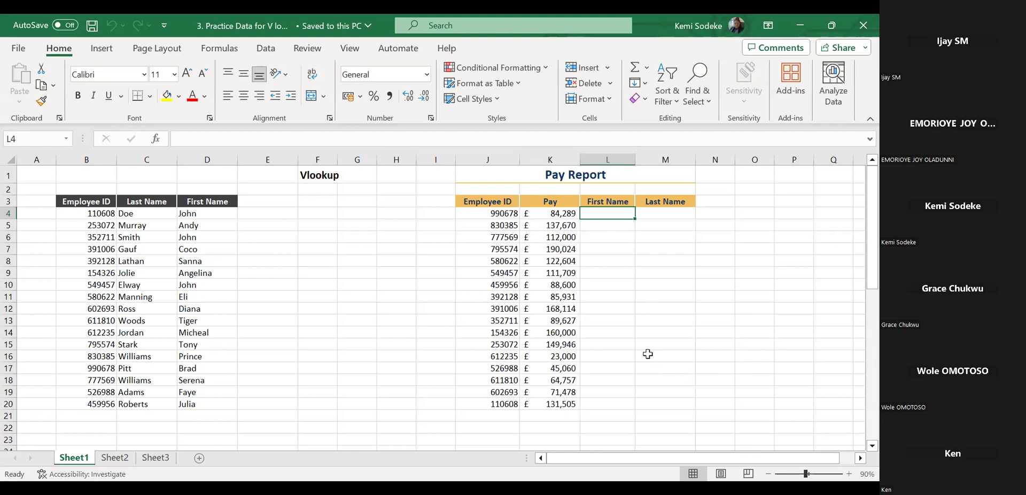
{"action": "type", "text": "="}
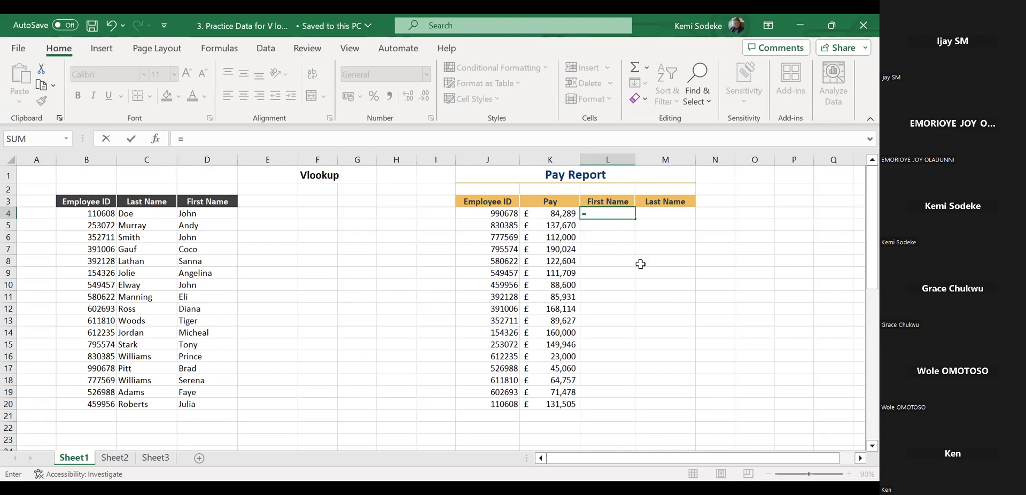
{"action": "left_click", "coordinate": [158, 140]}
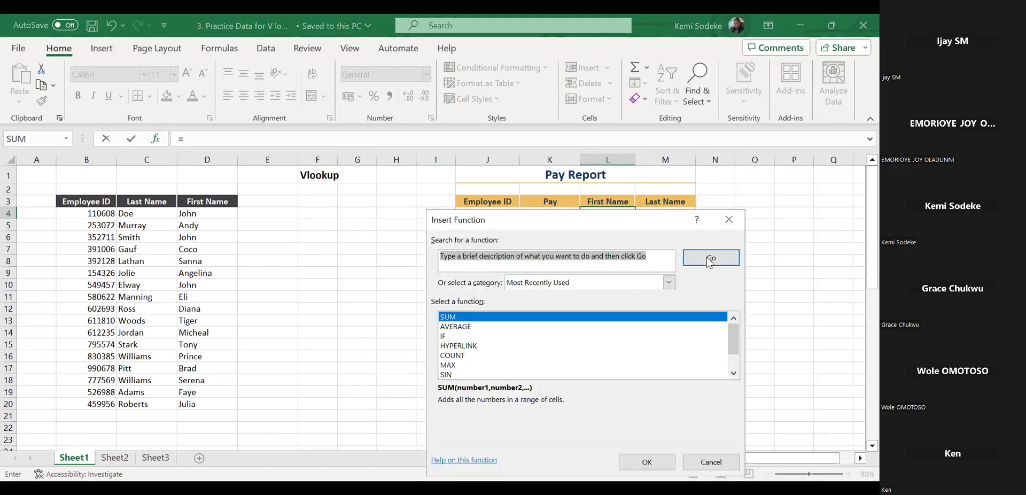
{"action": "left_click", "coordinate": [711, 463]}
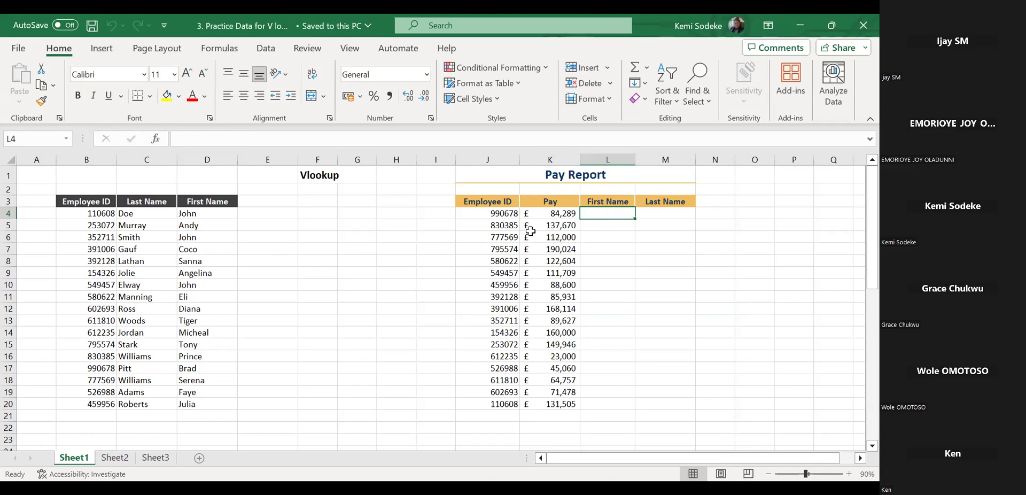
{"action": "left_click", "coordinate": [219, 49]}
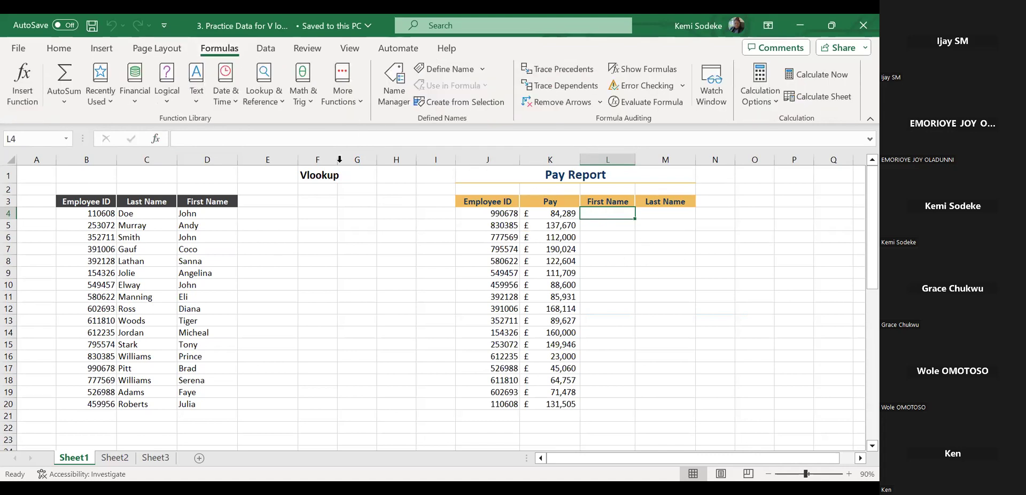
{"action": "left_click", "coordinate": [270, 103]}
{"action": "left_click_drag", "start_coordinate": [348, 220], "coordinate": [344, 323]}
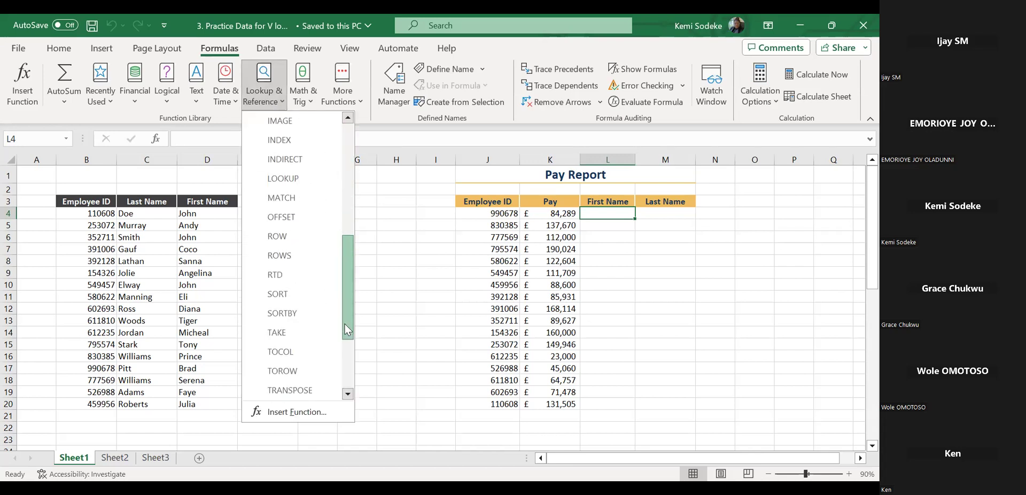
{"action": "scroll", "coordinate": [294, 300], "scroll_direction": "down", "scroll_amount": 3}
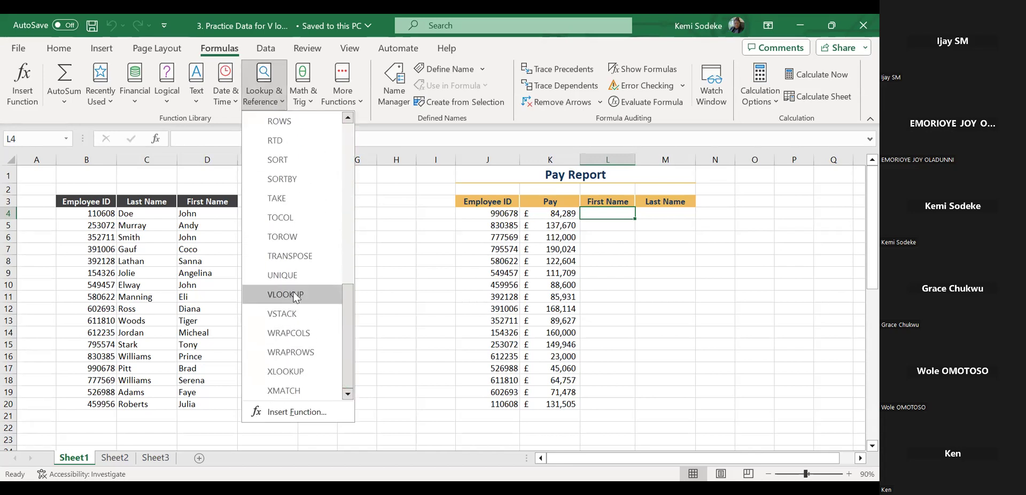
{"action": "left_click", "coordinate": [294, 295]}
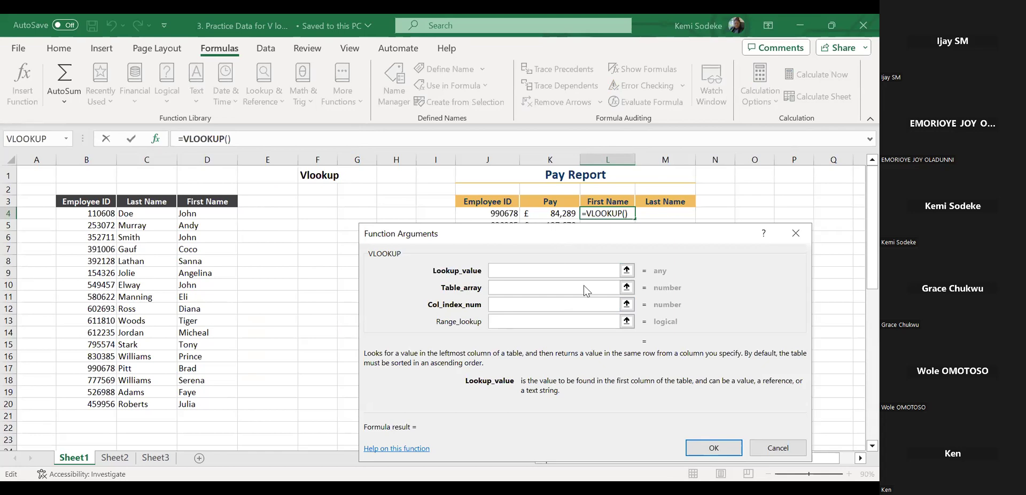
{"action": "left_click_drag", "start_coordinate": [579, 233], "coordinate": [566, 276]}
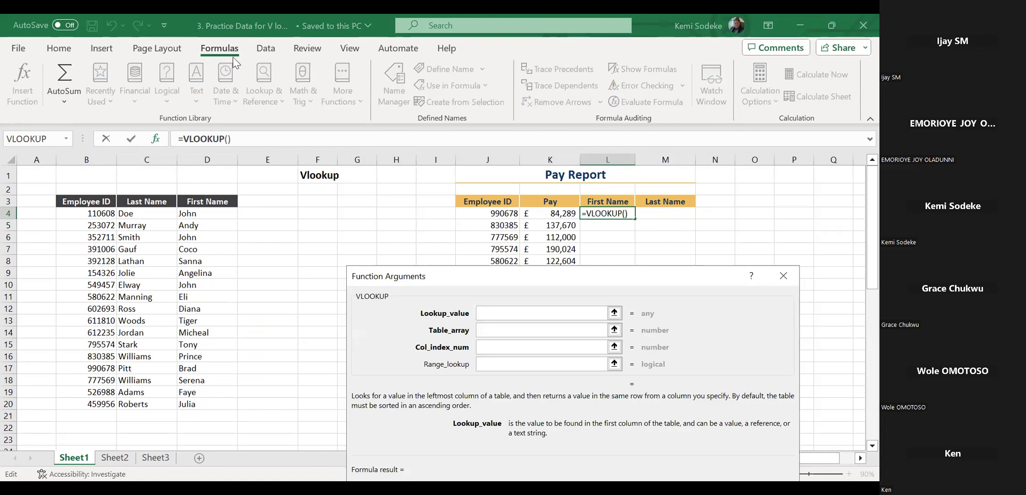
{"action": "key", "text": "Escape"}
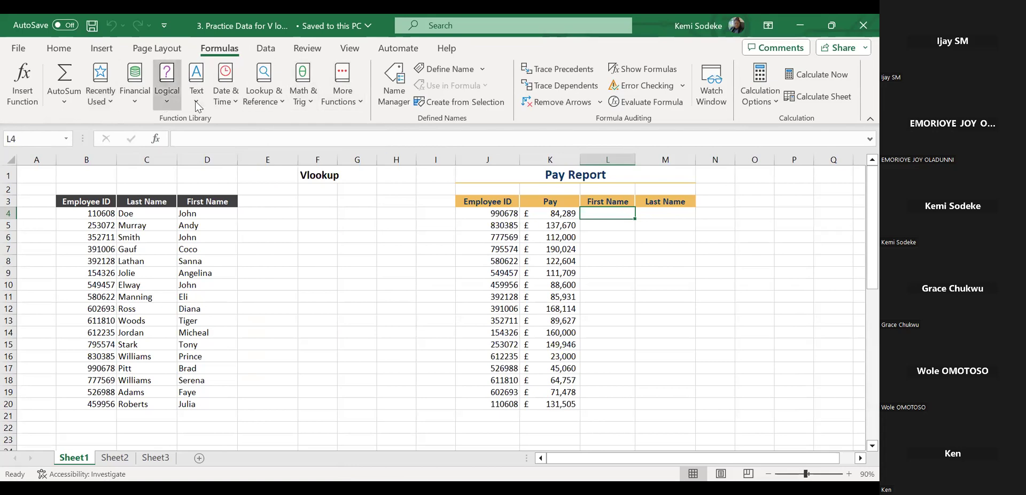
{"action": "left_click", "coordinate": [282, 104]}
{"action": "left_click", "coordinate": [310, 102]}
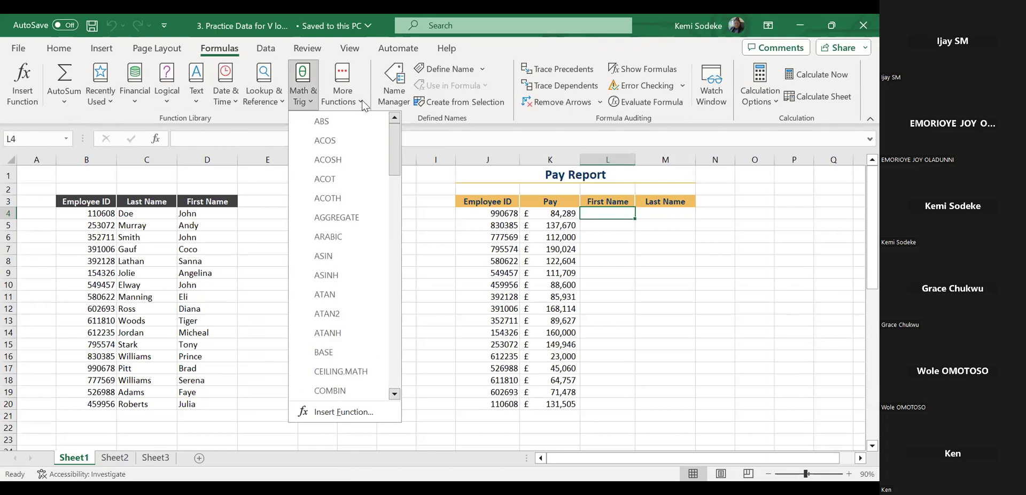
{"action": "left_click", "coordinate": [361, 100]}
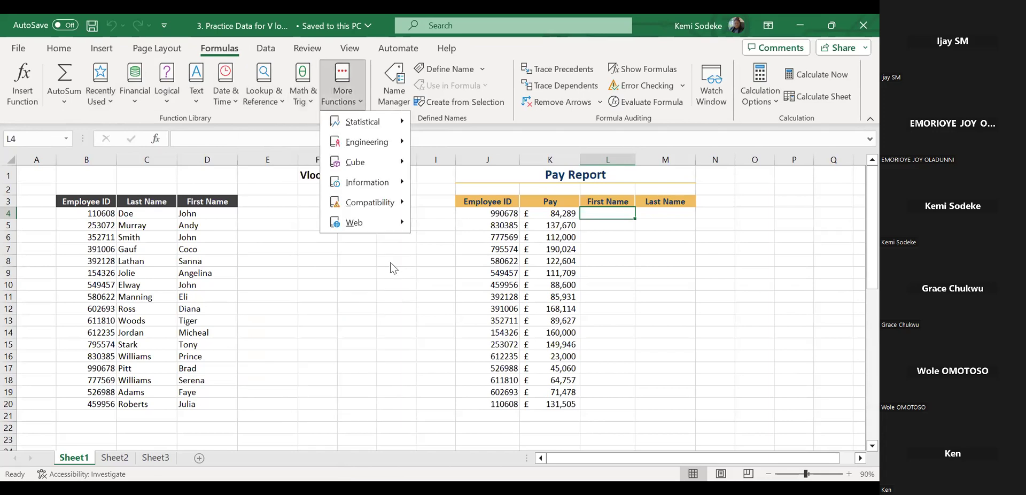
{"action": "left_click", "coordinate": [364, 260]}
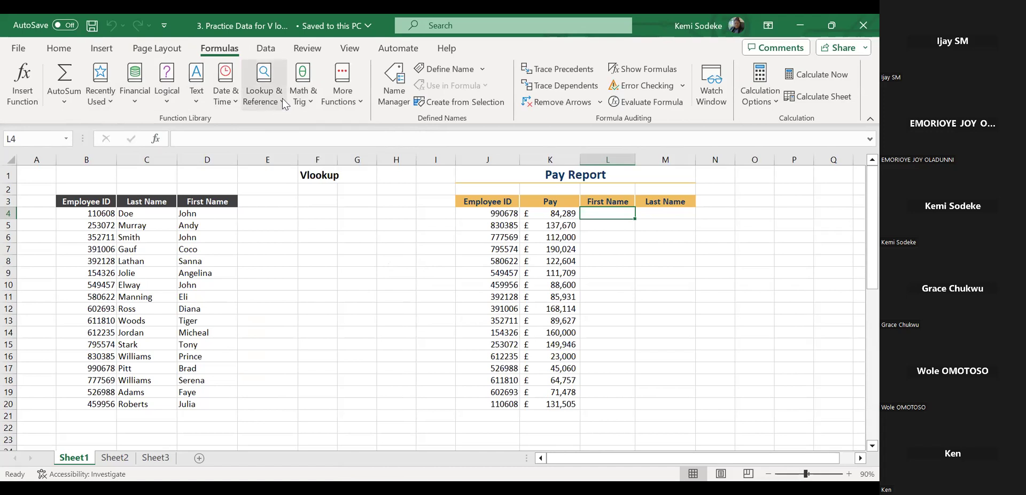
Insert a VLOOKUP function in Pay Report cell L4 with lookup value J4 and table array B3:D20
{"action": "left_click", "coordinate": [282, 99]}
{"action": "left_click_drag", "start_coordinate": [347, 219], "coordinate": [341, 368]}
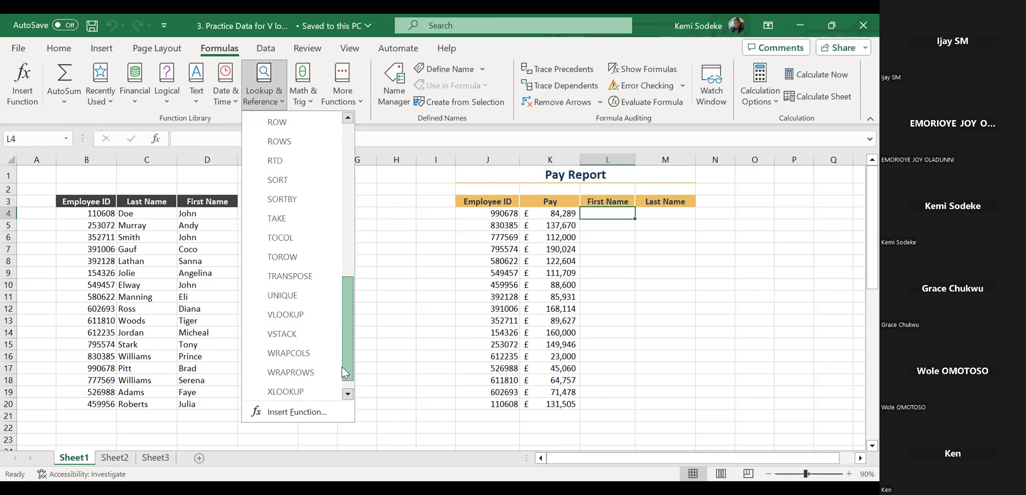
{"action": "left_click", "coordinate": [301, 314]}
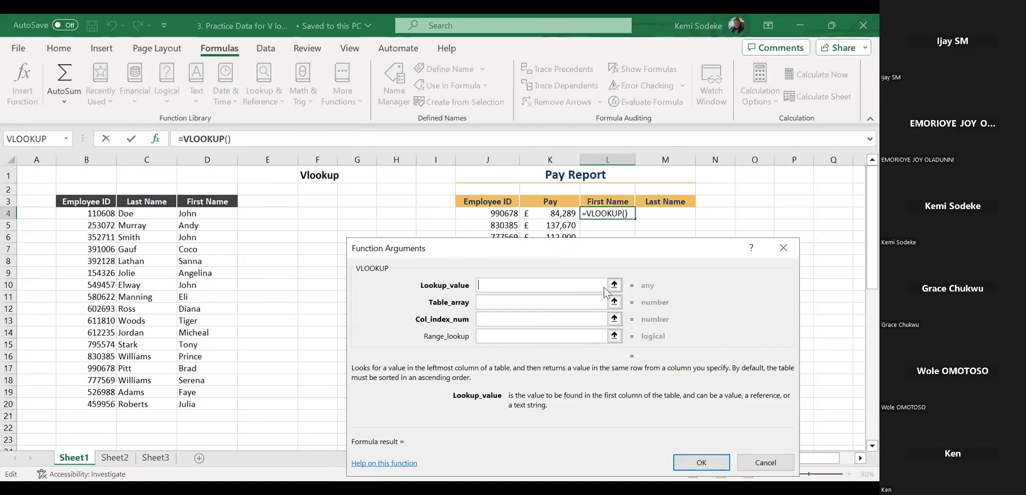
{"action": "left_click_drag", "start_coordinate": [777, 324], "coordinate": [716, 337]}
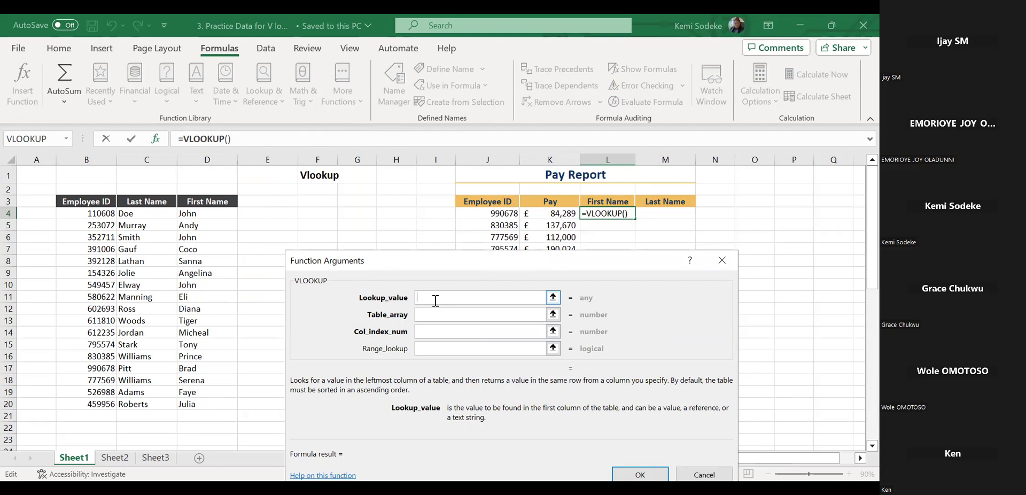
{"action": "left_click", "coordinate": [489, 213]}
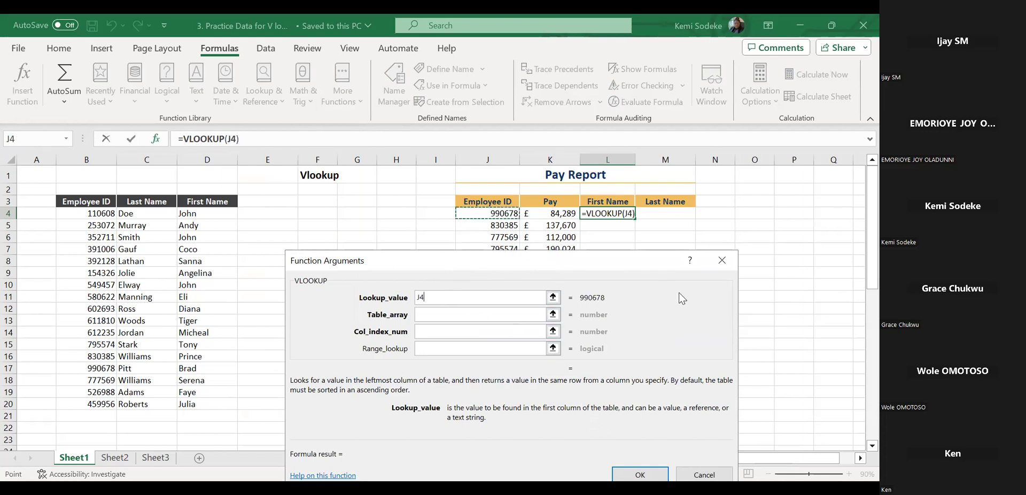
{"action": "left_click", "coordinate": [433, 314]}
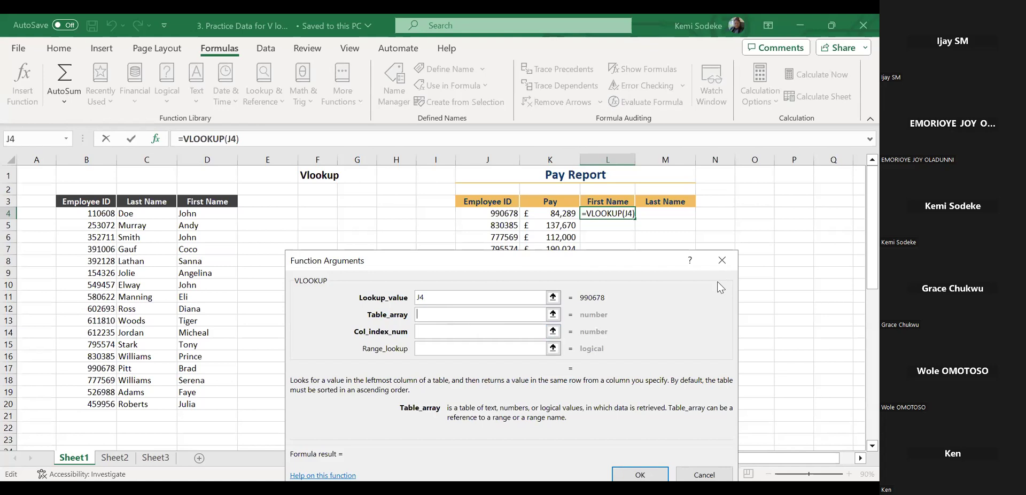
{"action": "left_click", "coordinate": [77, 202]}
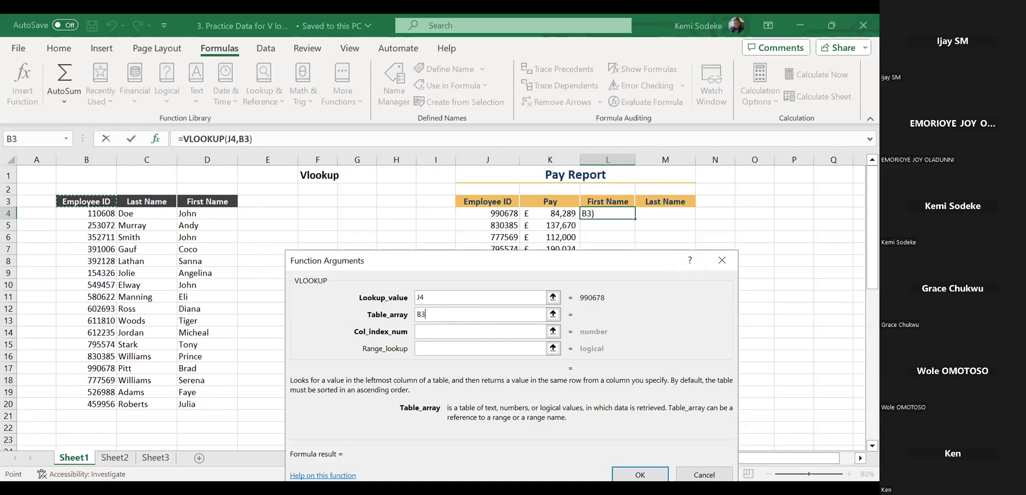
{"action": "left_click", "coordinate": [214, 403], "text": "shift"}
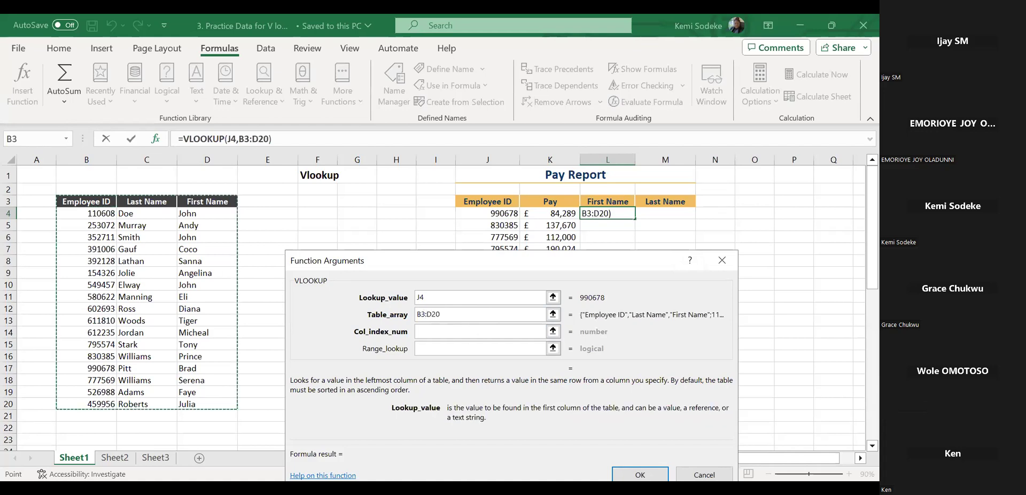
Set the VLOOKUP column index to 3 and the range lookup to false, and enter the formula in L4
{"action": "left_click", "coordinate": [434, 332]}
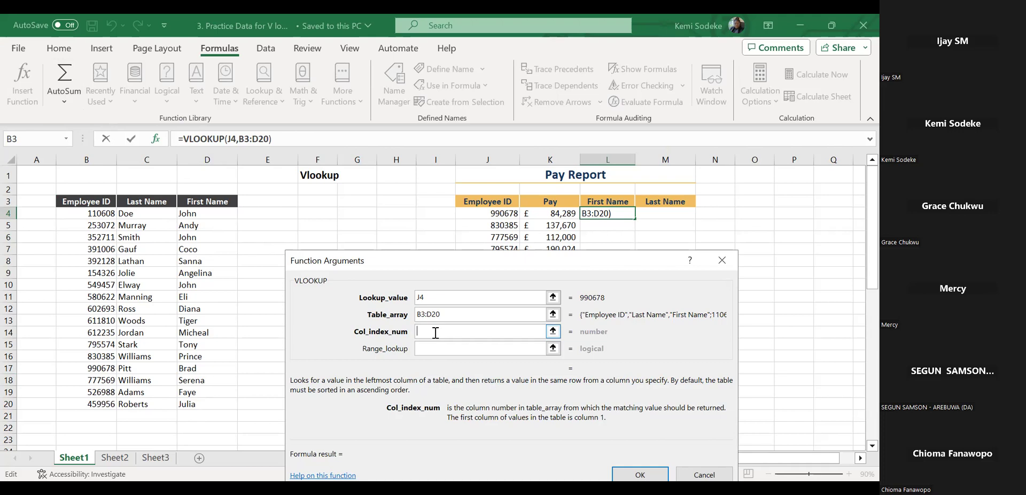
{"action": "type", "text": "3"}
{"action": "key", "text": "Tab"}
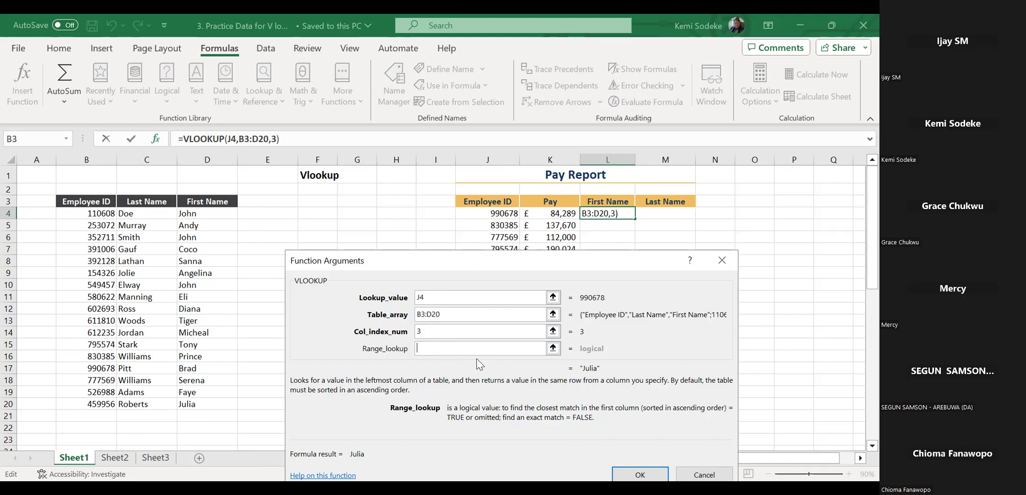
{"action": "type", "text": "alse"}
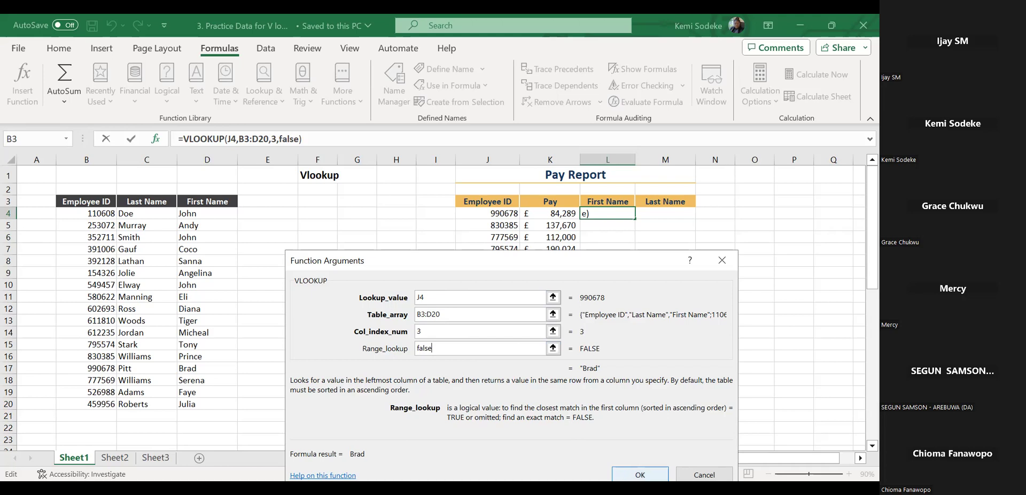
{"action": "key", "text": "Return"}
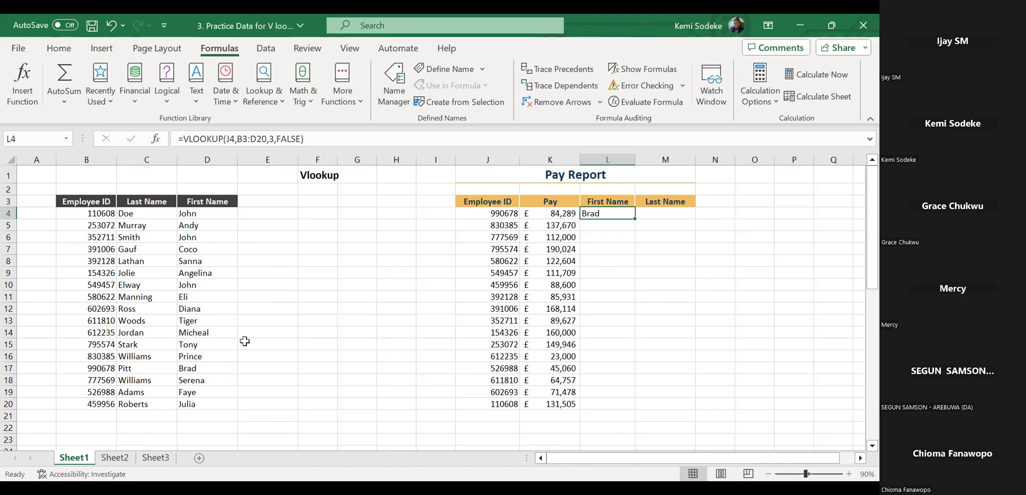
Highlight the matching employee ID cells B17 and J4 with yellow fill and select the L4 formula cell
{"action": "left_click", "coordinate": [197, 366]}
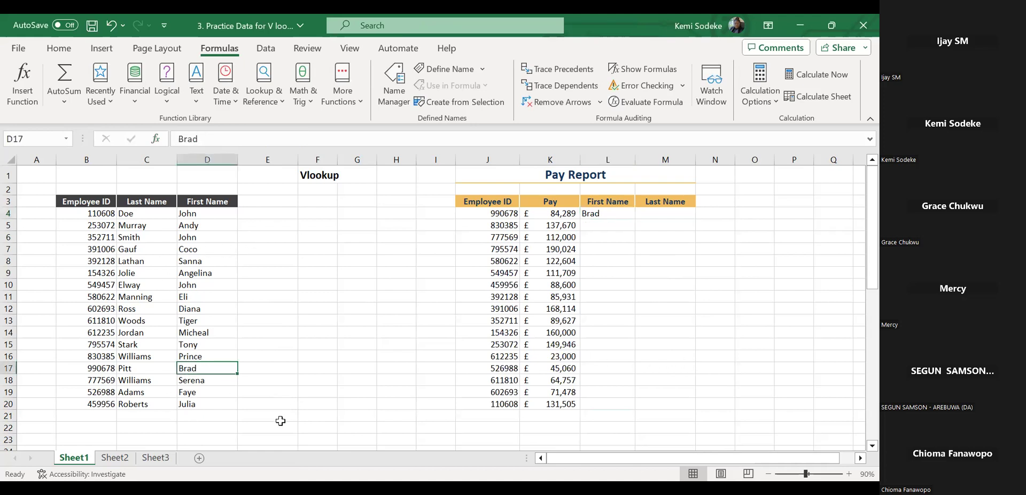
{"action": "left_click", "coordinate": [94, 369]}
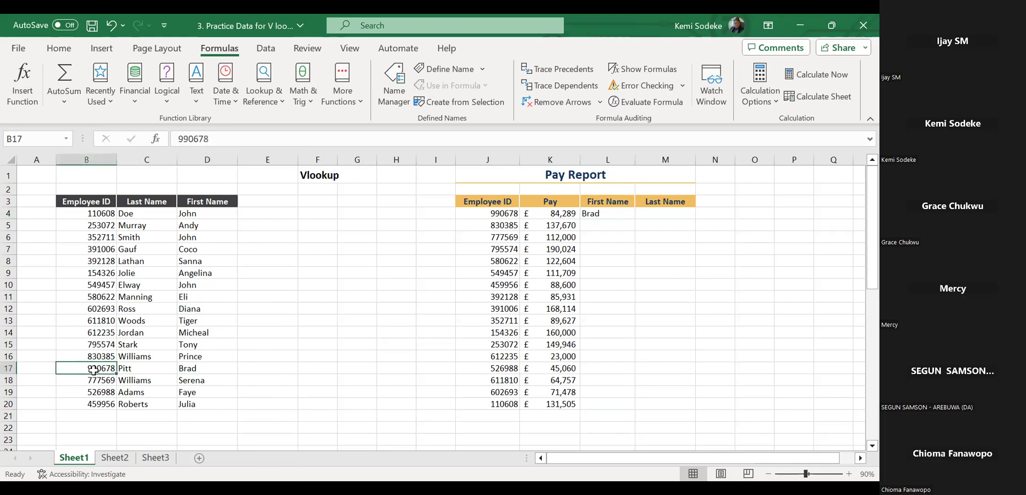
{"action": "left_click", "coordinate": [494, 214], "text": "ctrl"}
{"action": "left_click", "coordinate": [59, 48]}
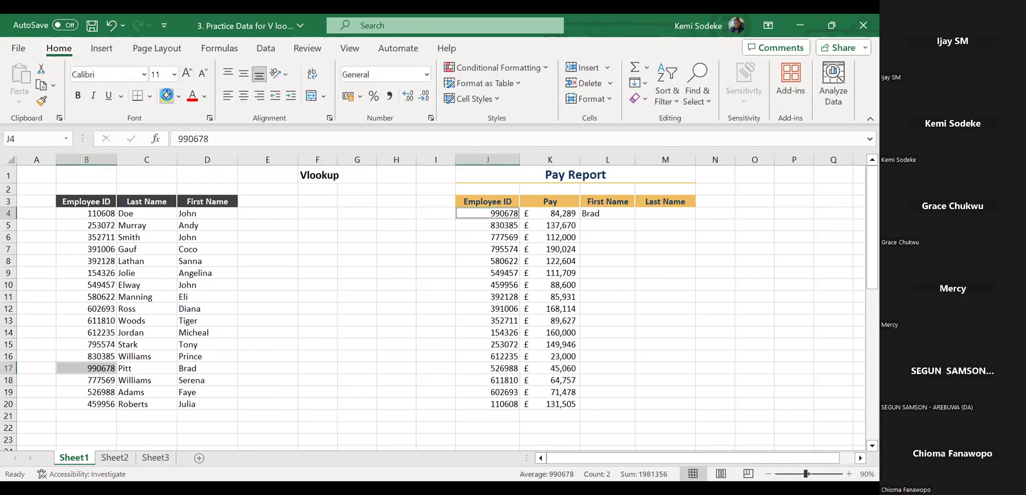
{"action": "left_click", "coordinate": [166, 96]}
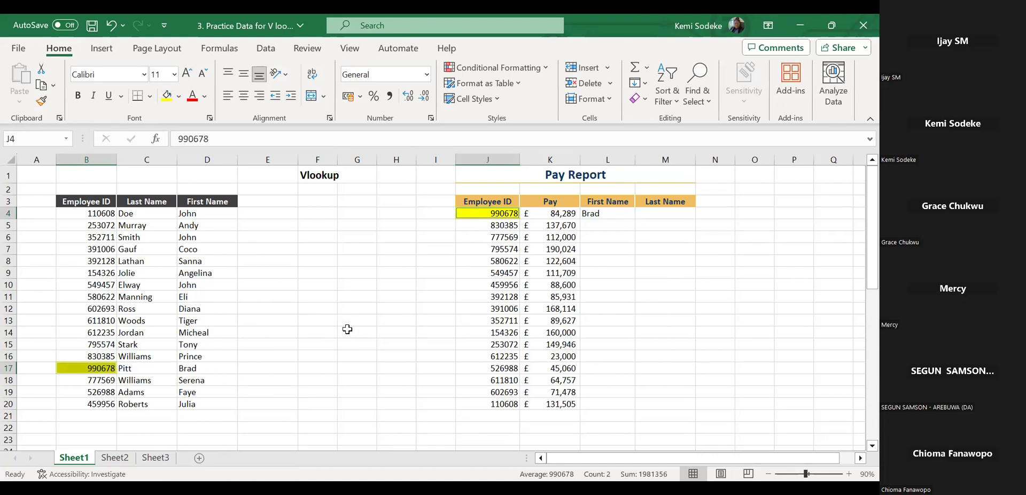
{"action": "left_click", "coordinate": [614, 213]}
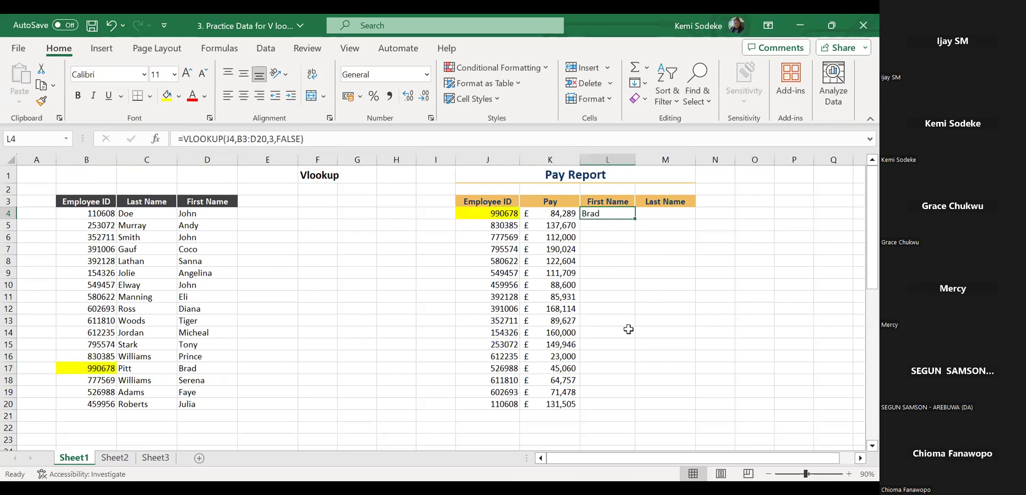
Start a formula in Pay Report cell M4 under Last Name and insert the VLOOKUP function from the lookup functions
{"action": "left_click", "coordinate": [660, 215]}
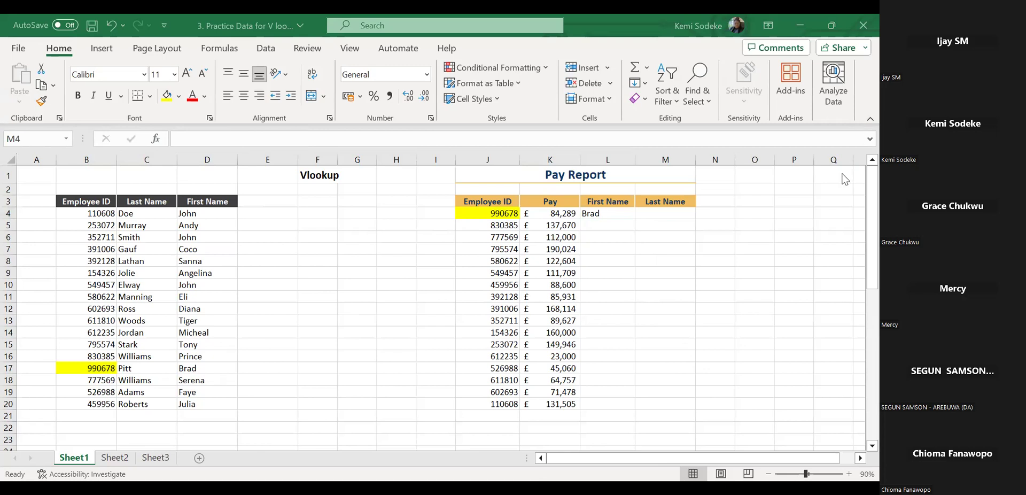
{"action": "left_click", "coordinate": [665, 211]}
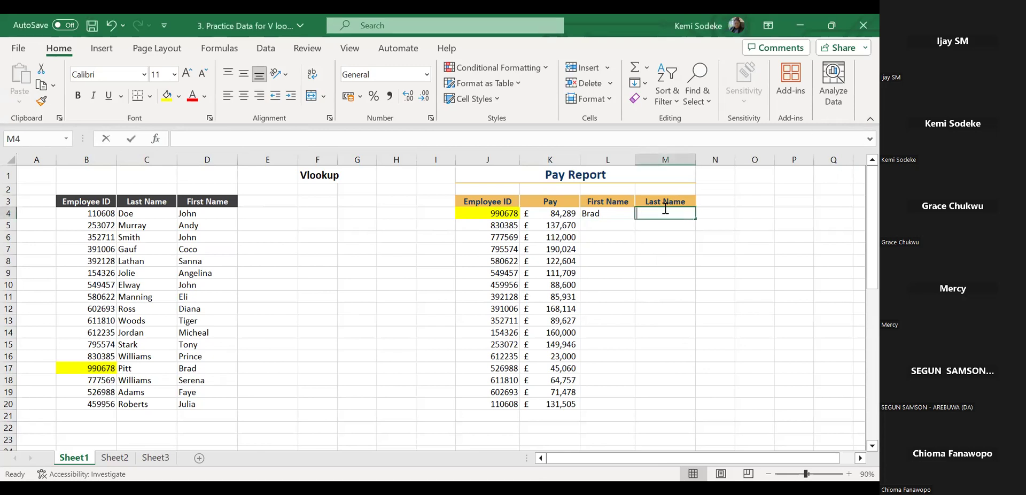
{"action": "type", "text": "="}
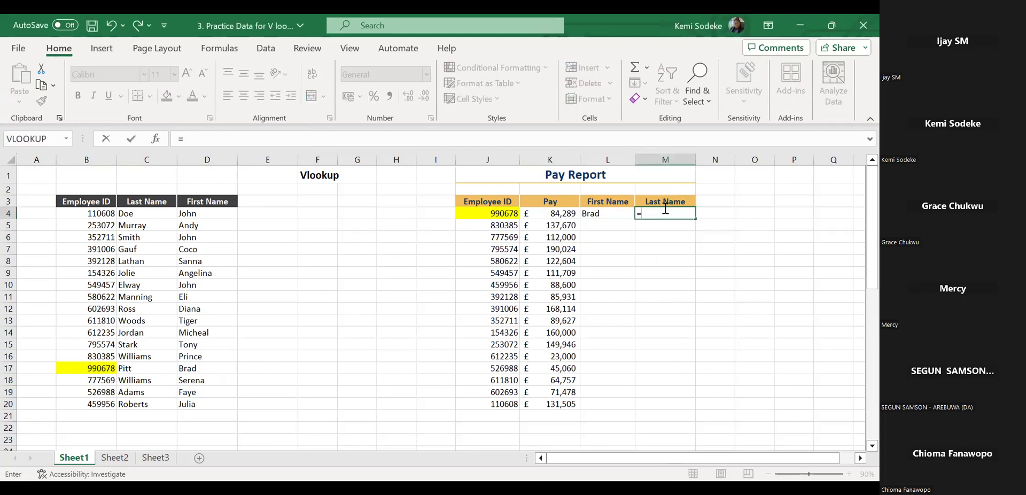
{"action": "left_click", "coordinate": [220, 51]}
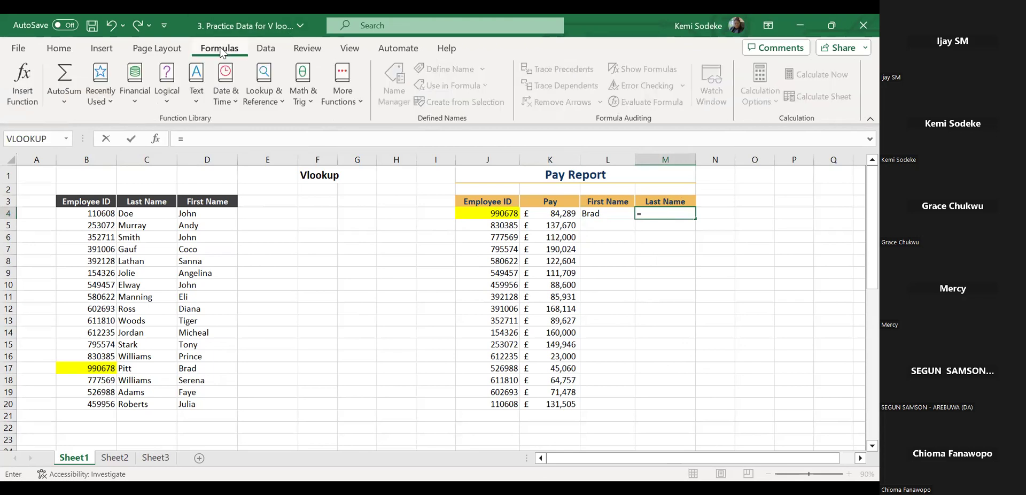
{"action": "left_click", "coordinate": [283, 107]}
{"action": "scroll", "coordinate": [346, 208], "scroll_direction": "down", "scroll_amount": 1}
{"action": "left_click_drag", "start_coordinate": [346, 208], "coordinate": [345, 347]}
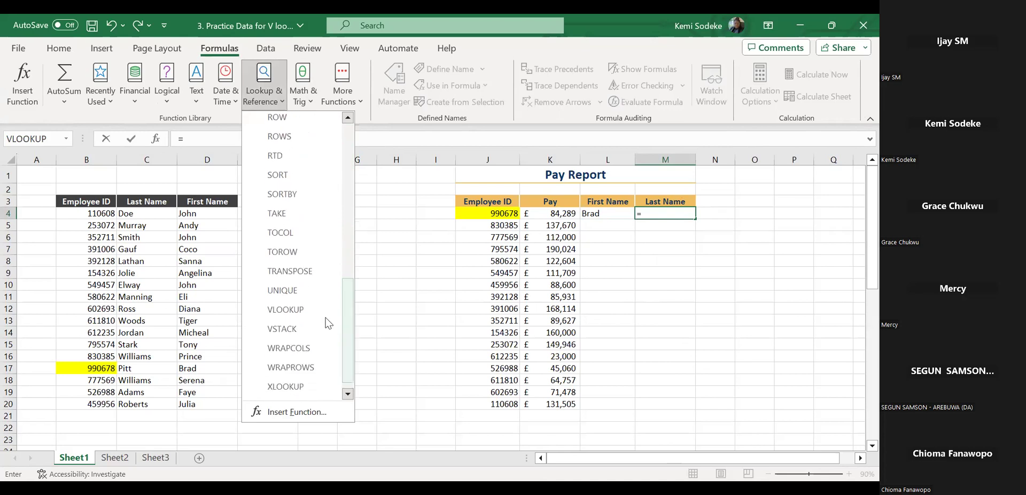
{"action": "left_click", "coordinate": [286, 310]}
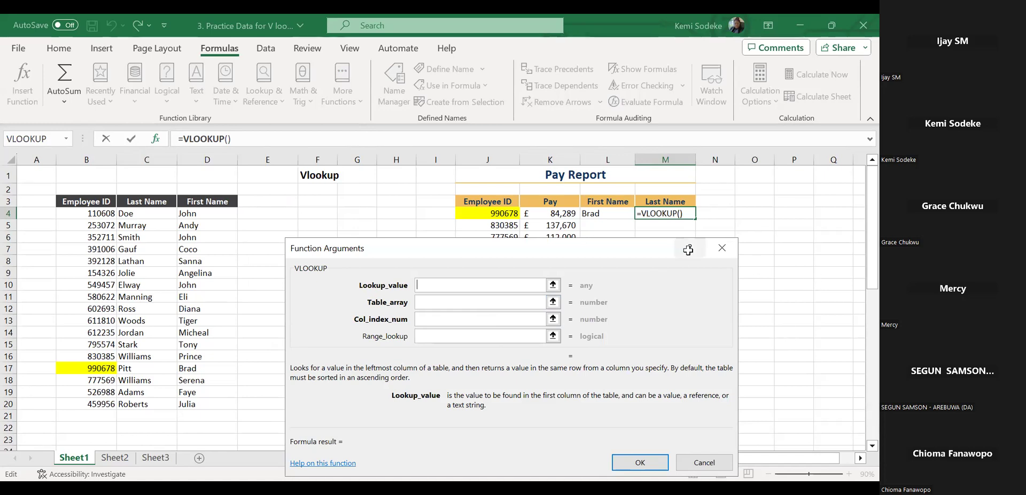
Set the M4 VLOOKUP's lookup value to J4 and its table array to B3:D20
{"action": "left_click", "coordinate": [496, 214]}
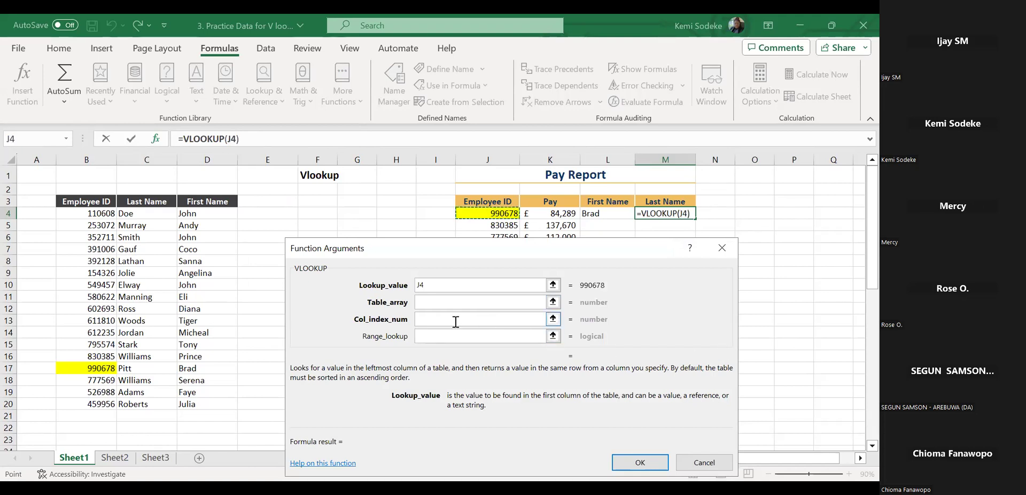
{"action": "left_click", "coordinate": [433, 303]}
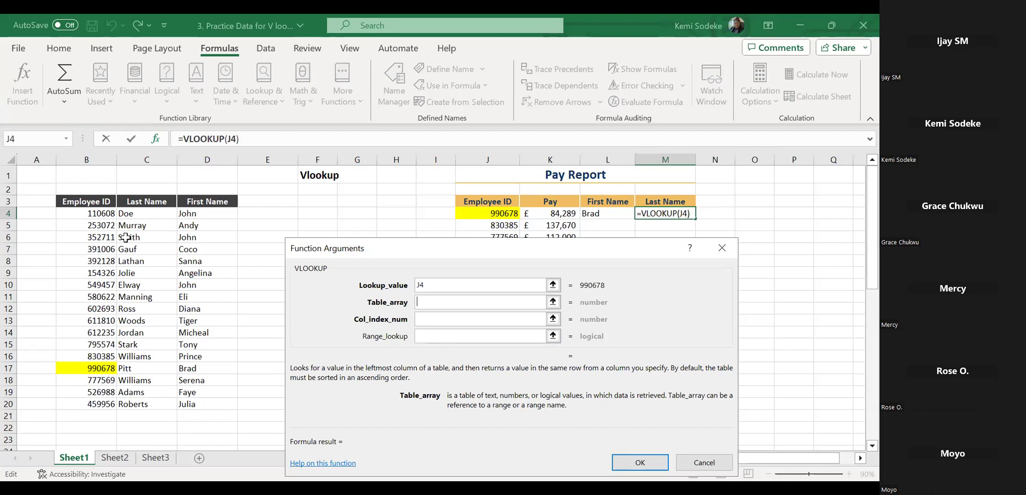
{"action": "left_click", "coordinate": [76, 201]}
{"action": "left_click_drag", "start_coordinate": [76, 201], "coordinate": [199, 401]}
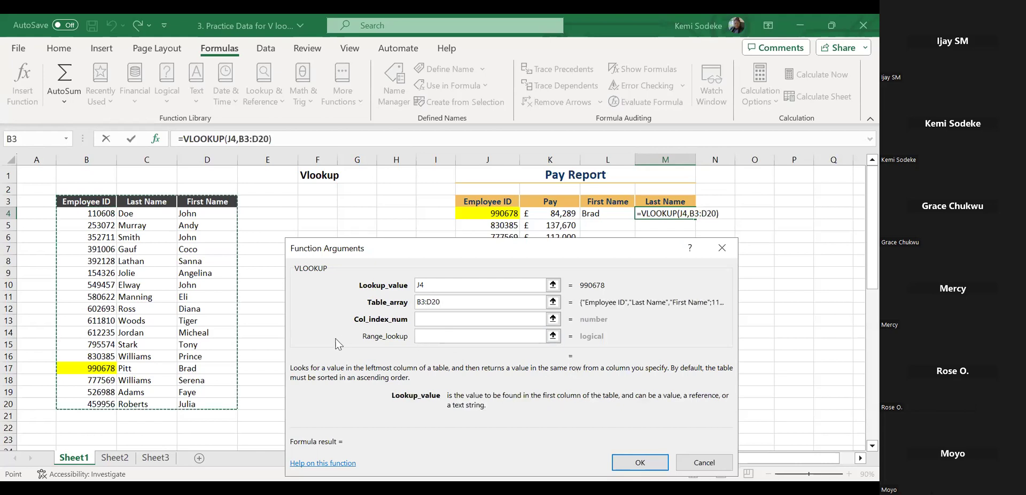
Set the M4 VLOOKUP's column index to 2 and range lookup to false, enter the formula, and reselect M4
{"action": "left_click", "coordinate": [445, 320]}
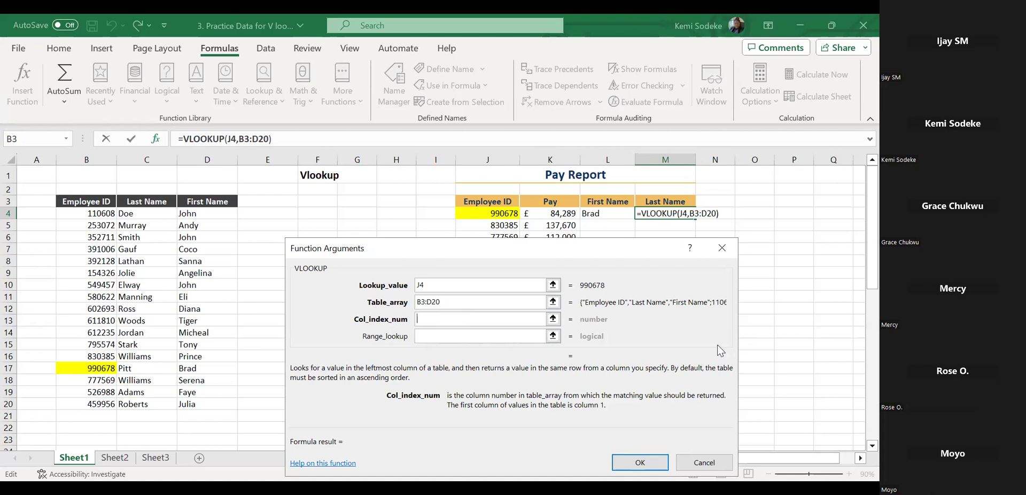
{"action": "type", "text": "2"}
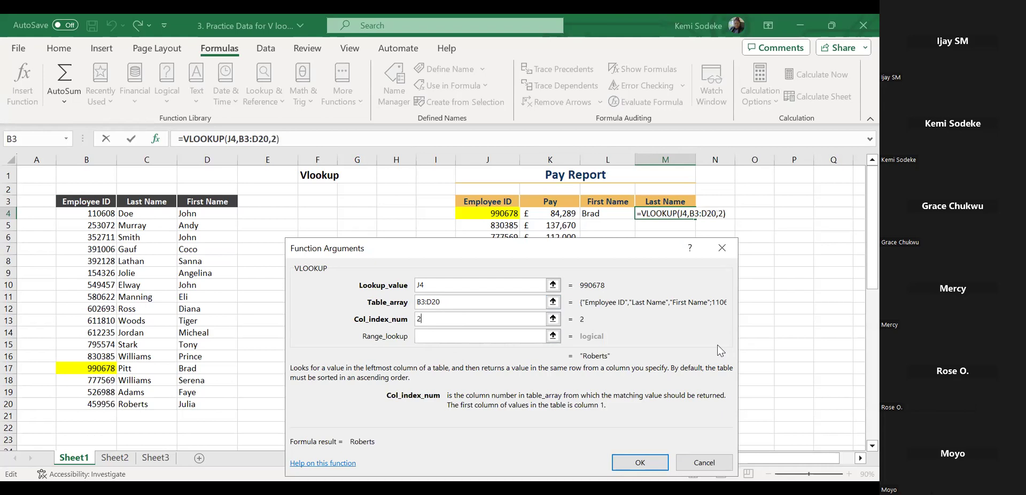
{"action": "left_click", "coordinate": [473, 335]}
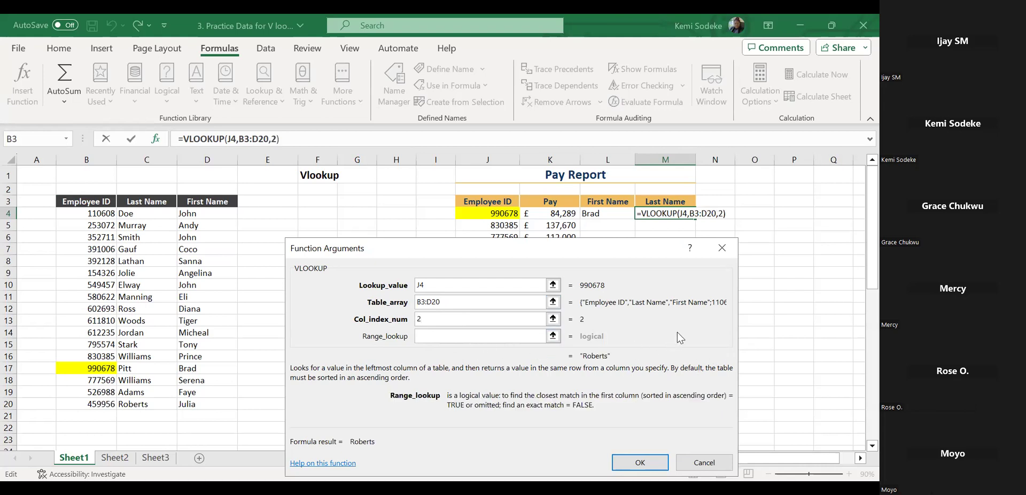
{"action": "type", "text": "false"}
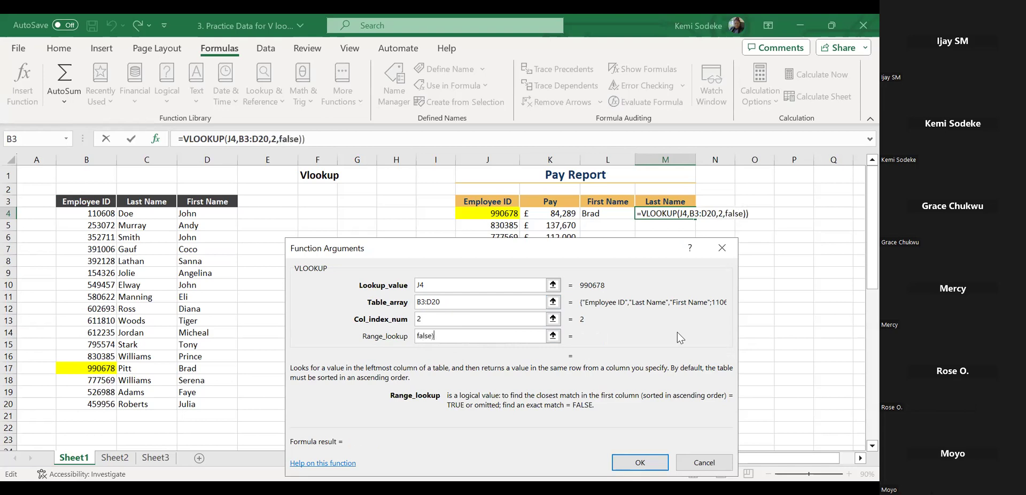
{"action": "left_click", "coordinate": [641, 462]}
{"action": "left_click", "coordinate": [656, 225]}
{"action": "left_click", "coordinate": [657, 213]}
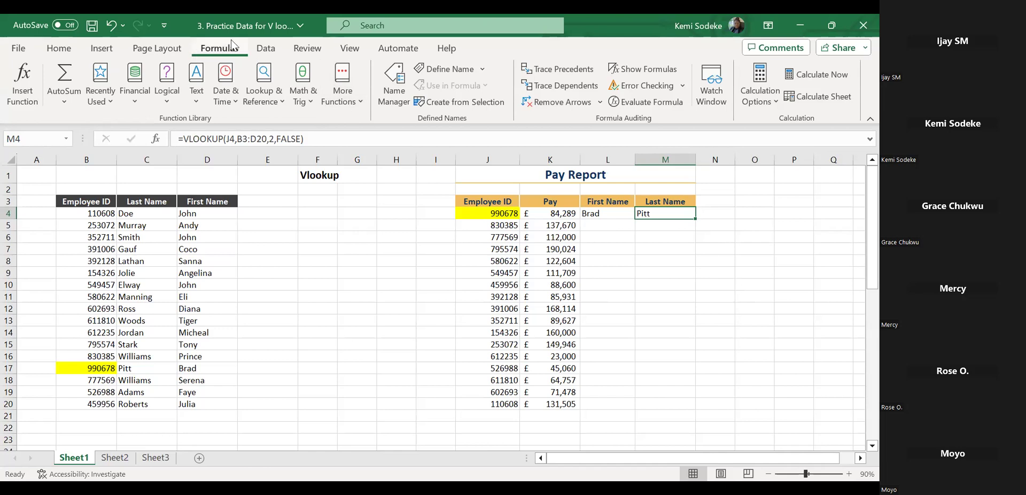
Begin a hand-written VLOOKUP formula in cell L5 with lookup value J5 and table array B3:D20
{"action": "left_click", "coordinate": [603, 224]}
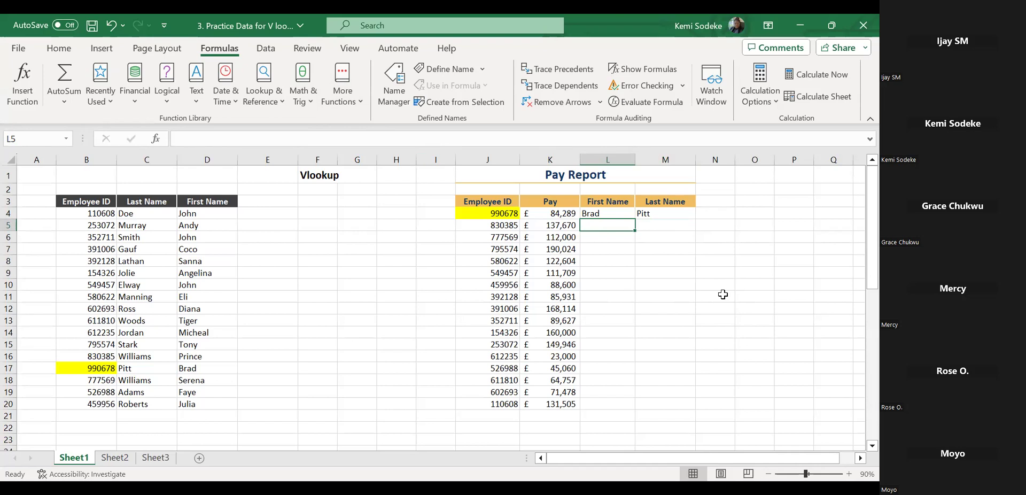
{"action": "type", "text": "="}
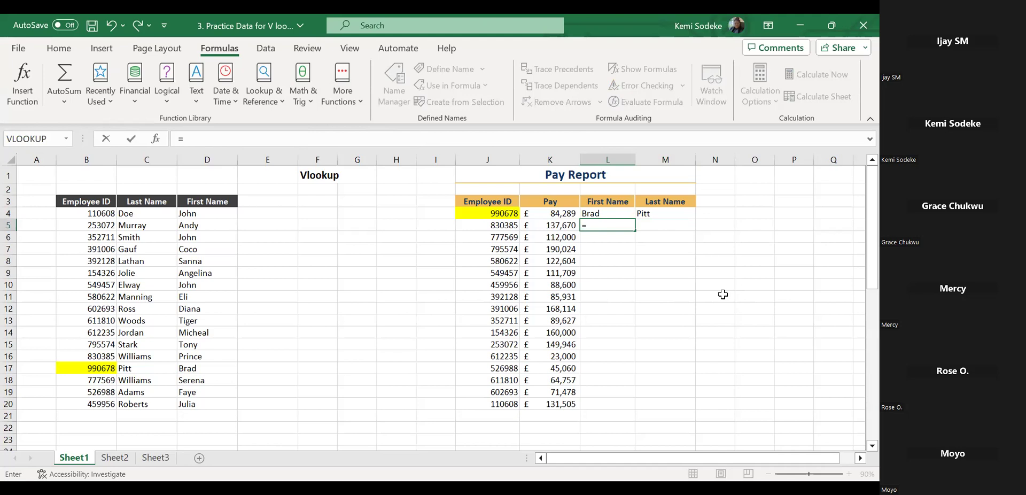
{"action": "type", "text": "vlookup"}
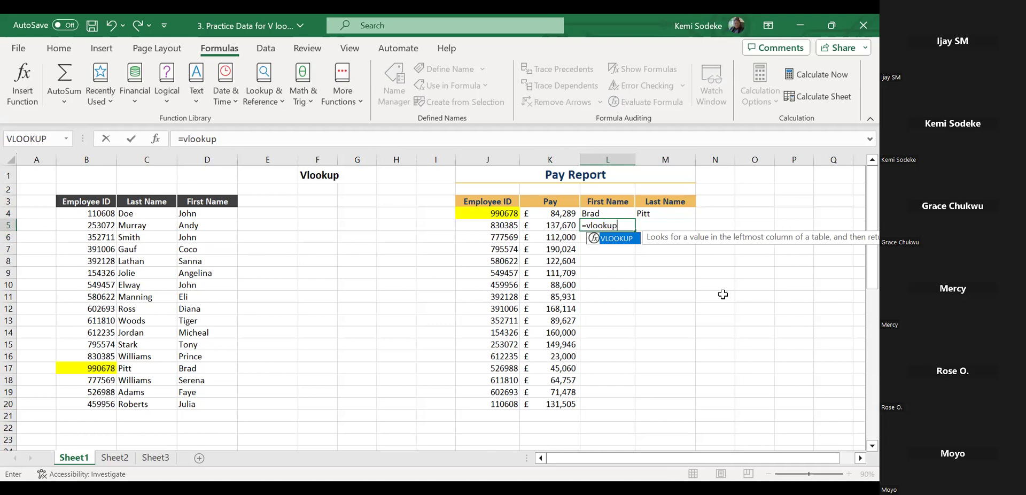
{"action": "type", "text": "("}
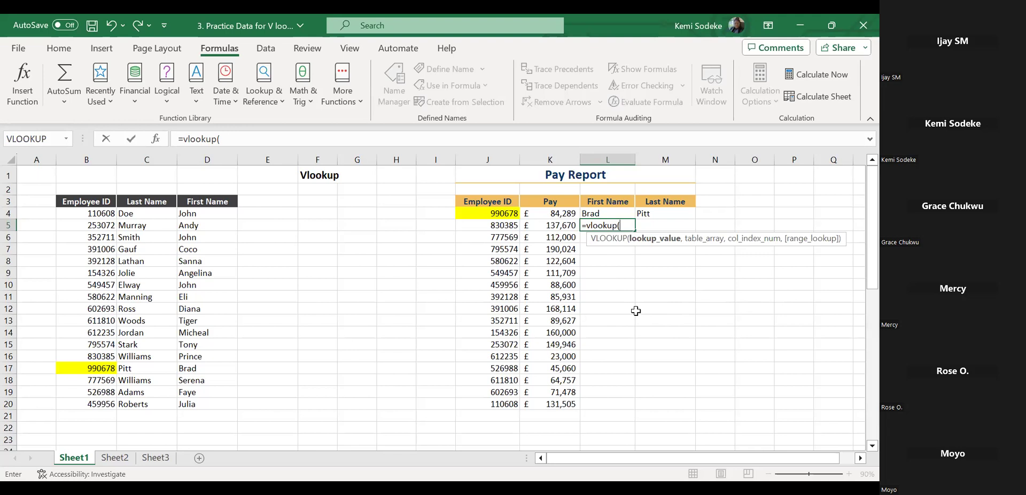
{"action": "left_click", "coordinate": [490, 225]}
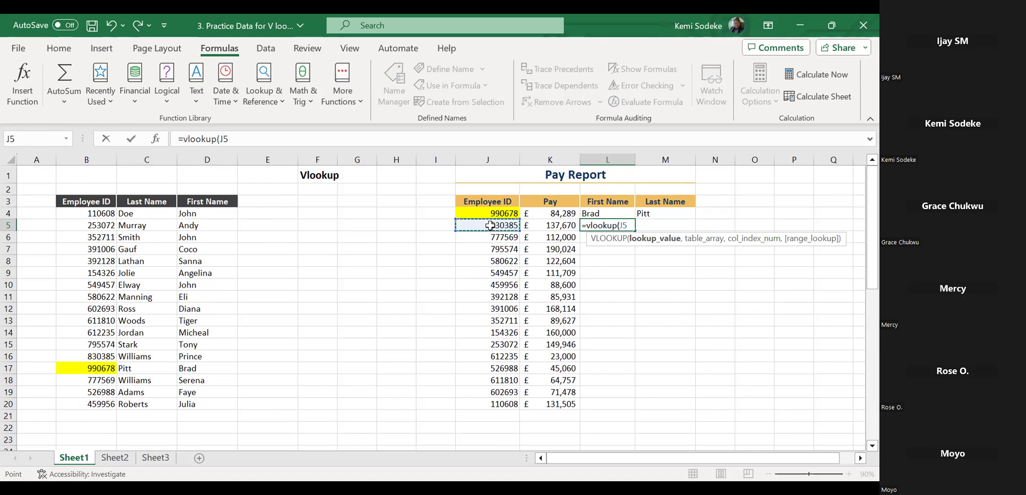
{"action": "type", "text": ","}
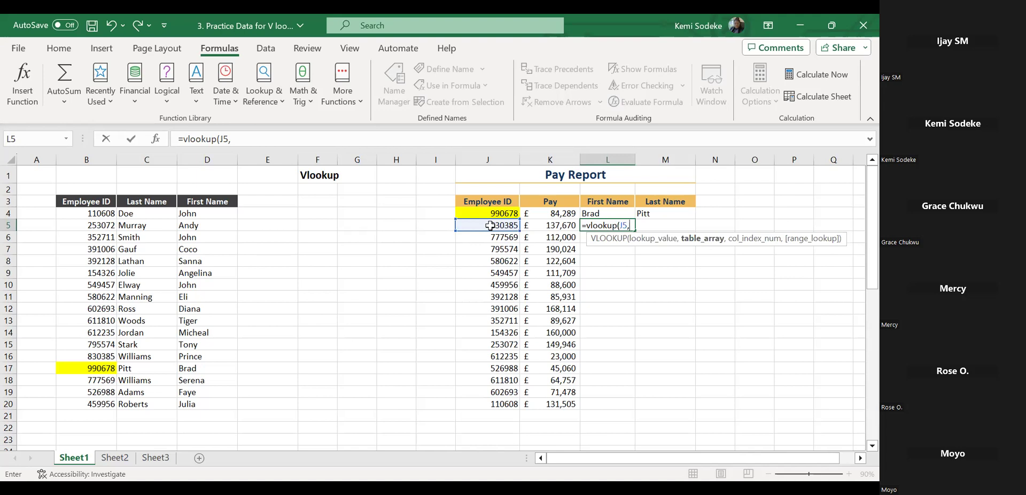
{"action": "left_click", "coordinate": [76, 202]}
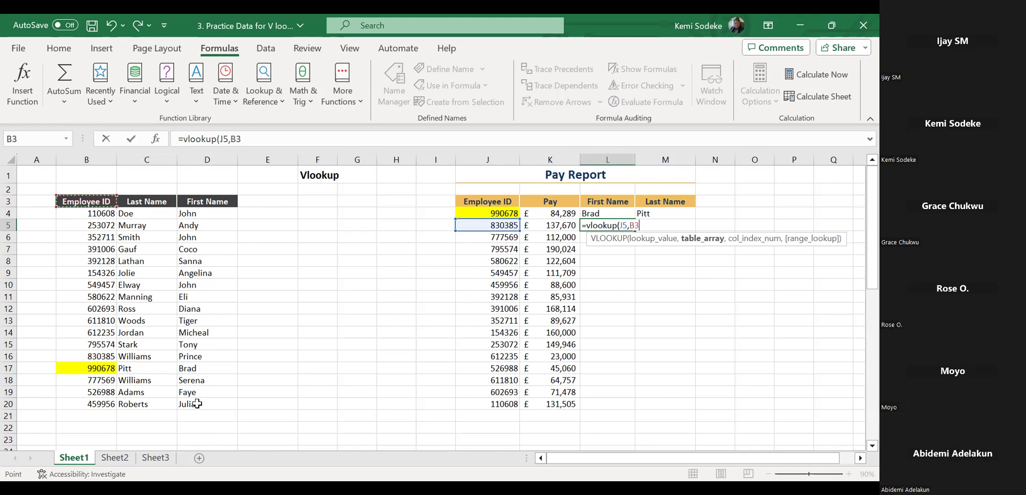
{"action": "left_click", "coordinate": [195, 403], "text": "shift"}
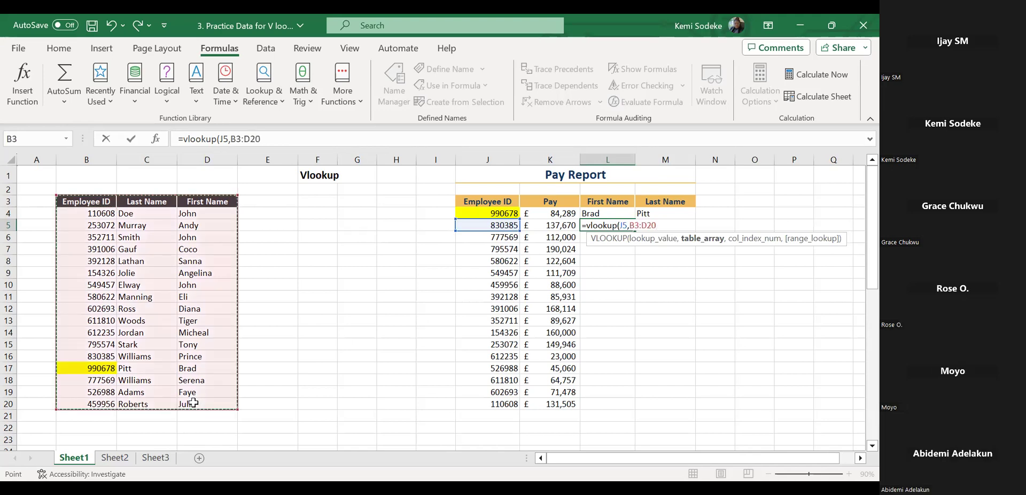
Complete the L5 VLOOKUP with column index 3 and FALSE for an exact match, enter it, and reselect L5
{"action": "type", "text": ","}
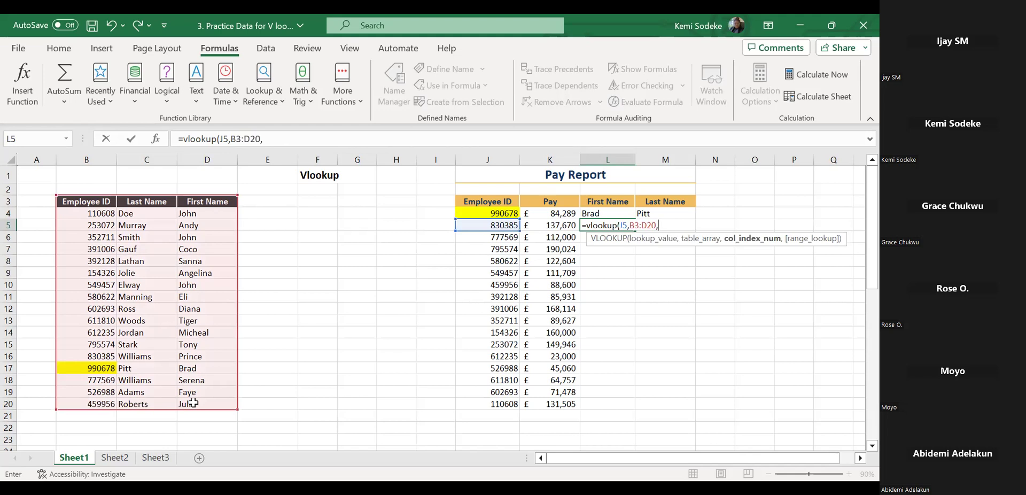
{"action": "type", "text": "3,"}
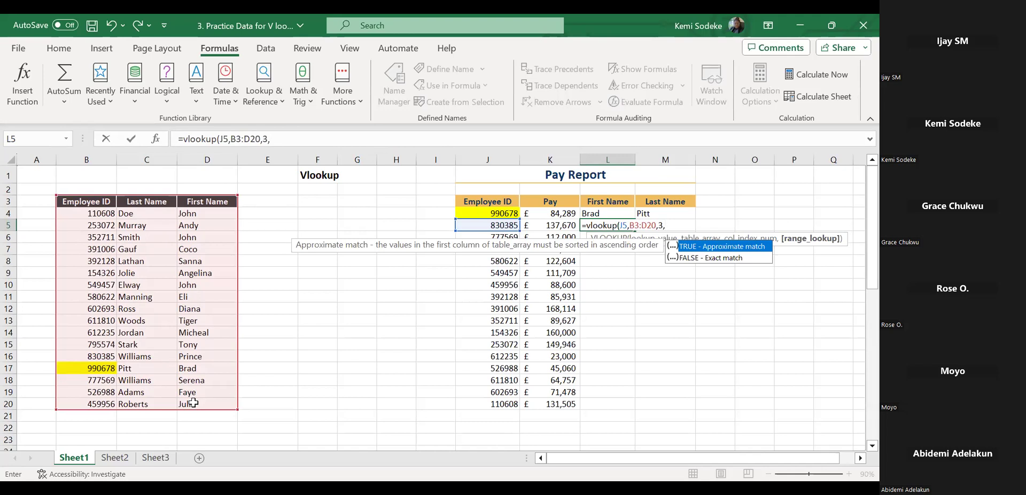
{"action": "left_click", "coordinate": [688, 259]}
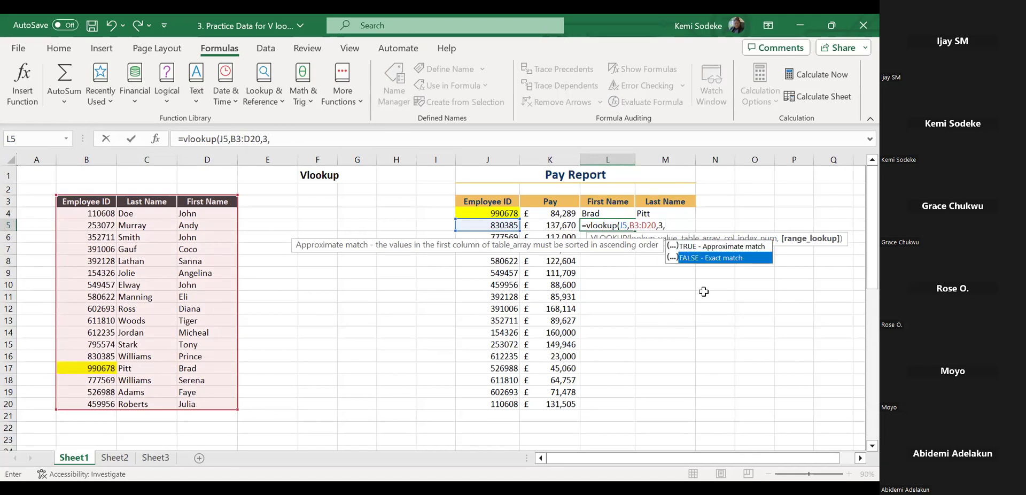
{"action": "key", "text": "Tab"}
{"action": "type", "text": ")"}
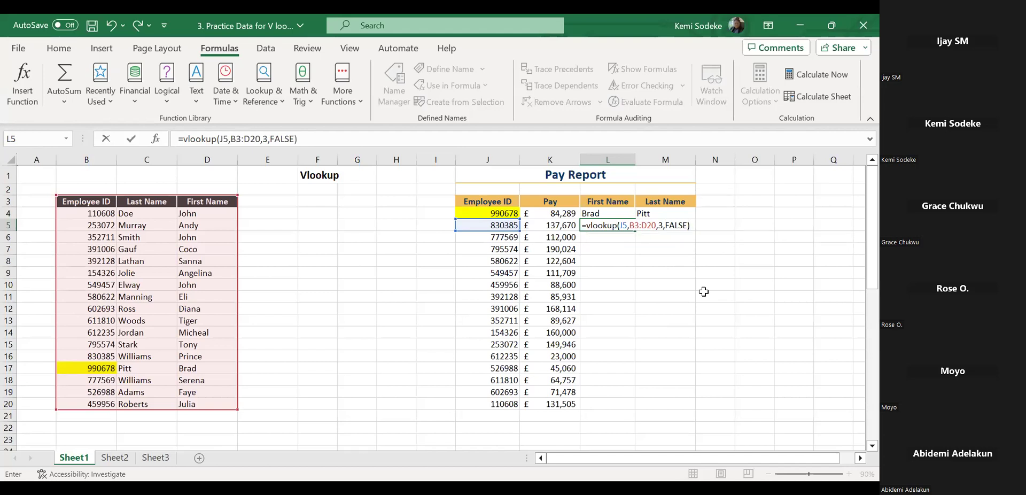
{"action": "key", "text": "Return"}
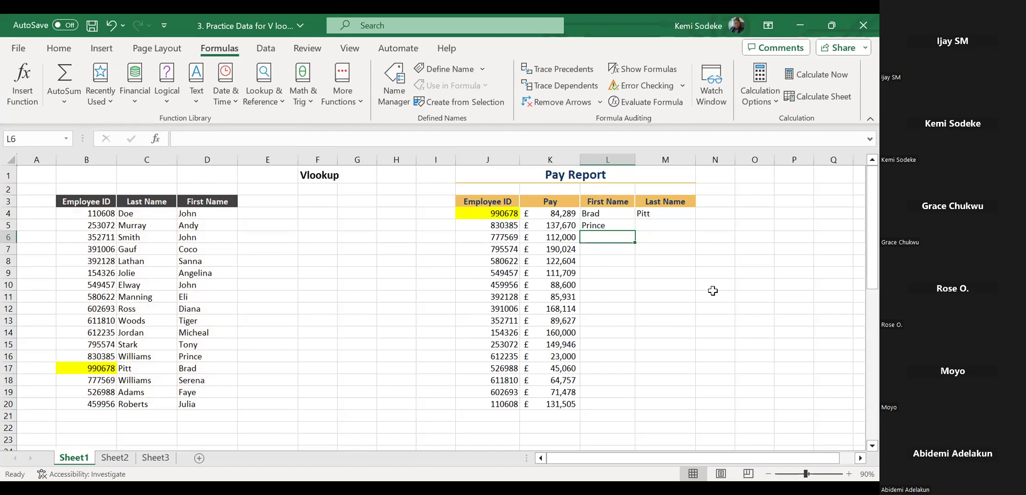
{"action": "key", "text": "Up"}
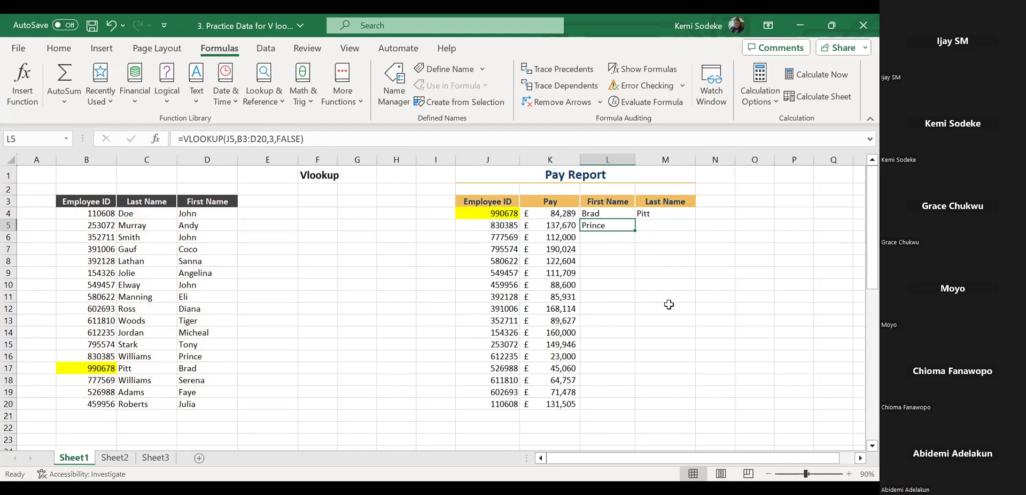
Begin a hand-written VLOOKUP formula in cell M5 with lookup value J5 and table array B3:D20
{"action": "left_click", "coordinate": [654, 224]}
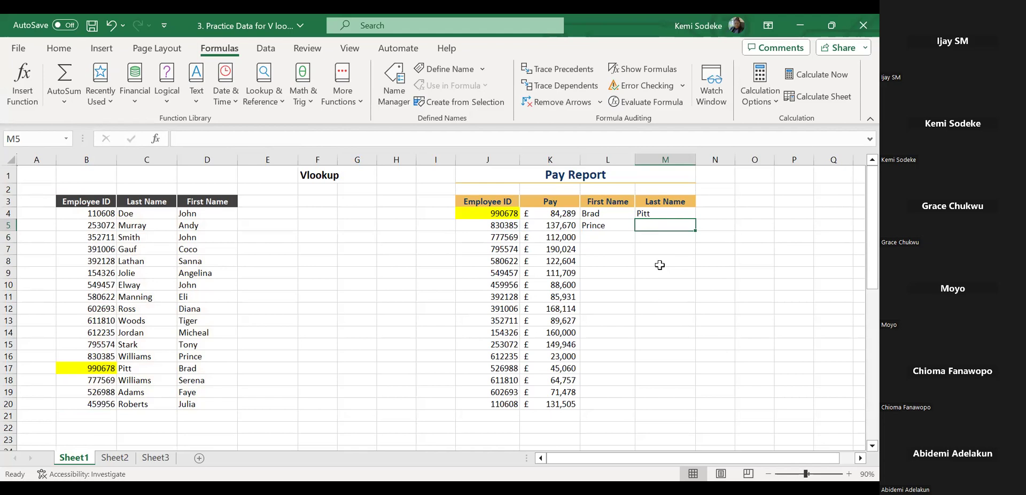
{"action": "type", "text": "="}
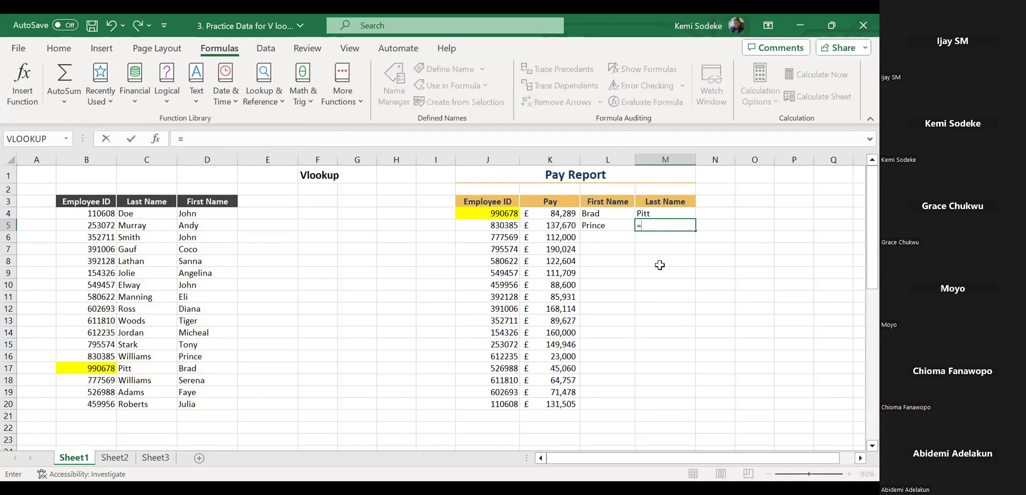
{"action": "type", "text": "vlookup"}
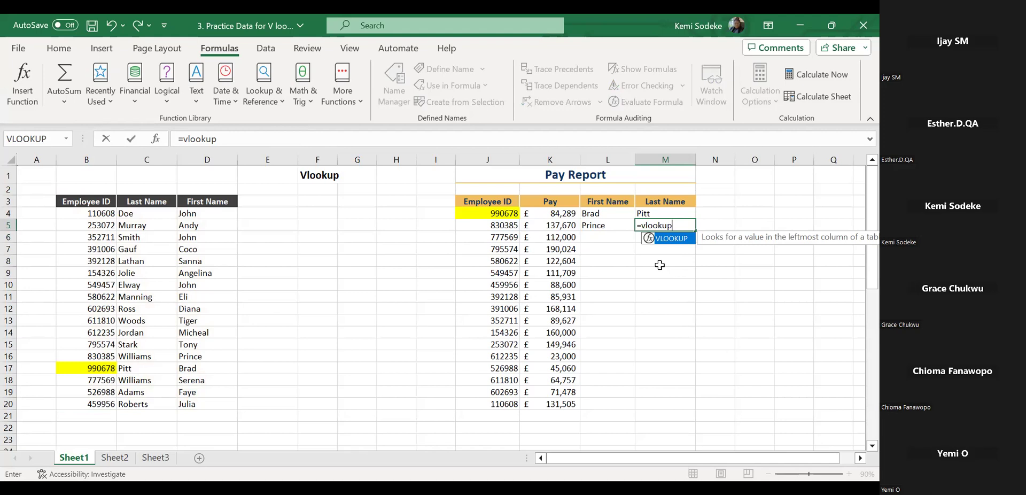
{"action": "type", "text": "("}
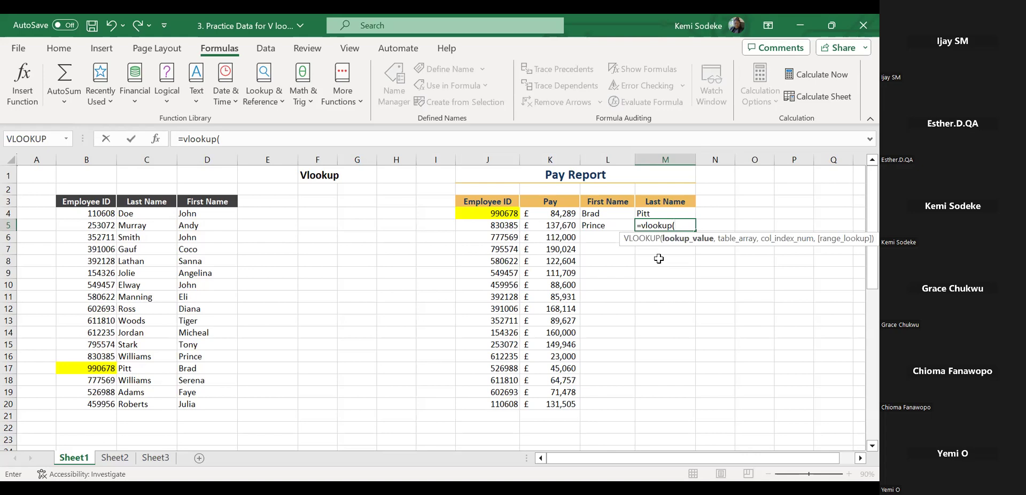
{"action": "left_click", "coordinate": [503, 224]}
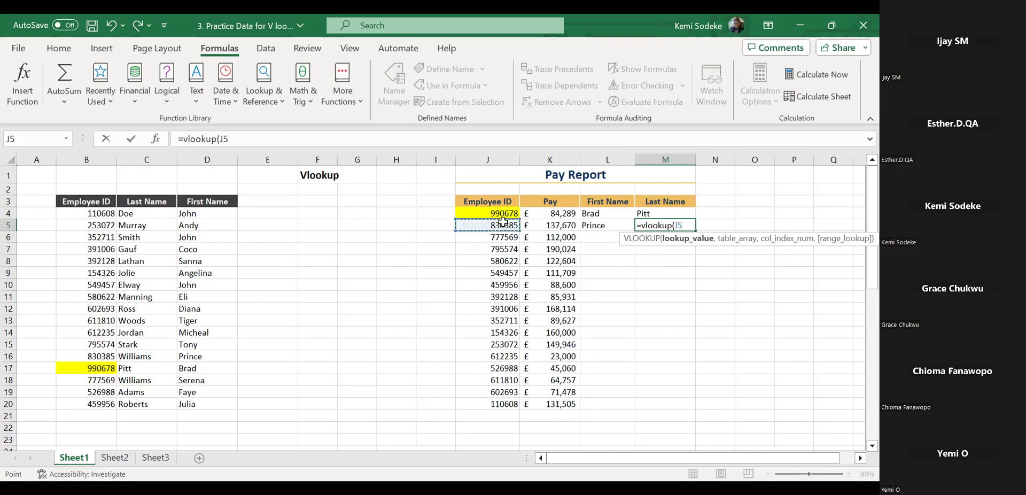
{"action": "type", "text": ","}
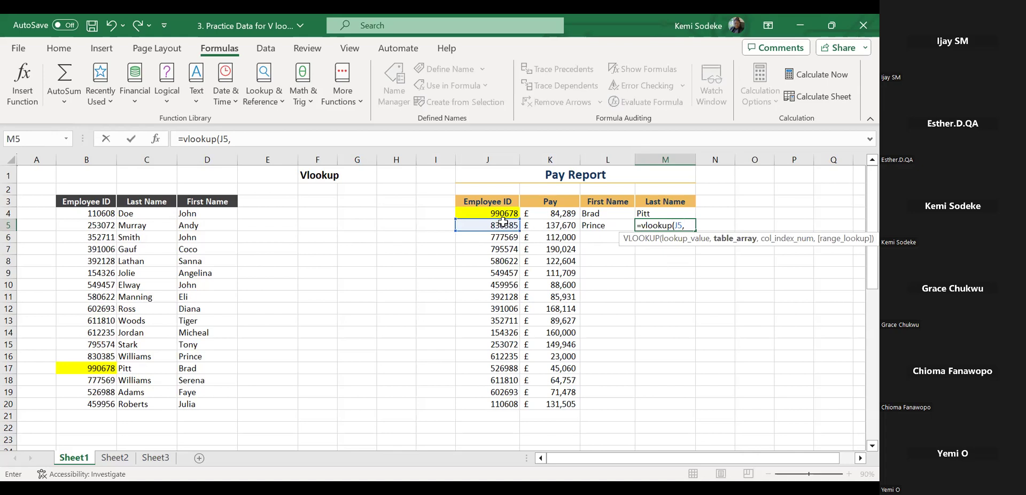
{"action": "left_click", "coordinate": [82, 202]}
{"action": "left_click", "coordinate": [214, 404], "text": "shift"}
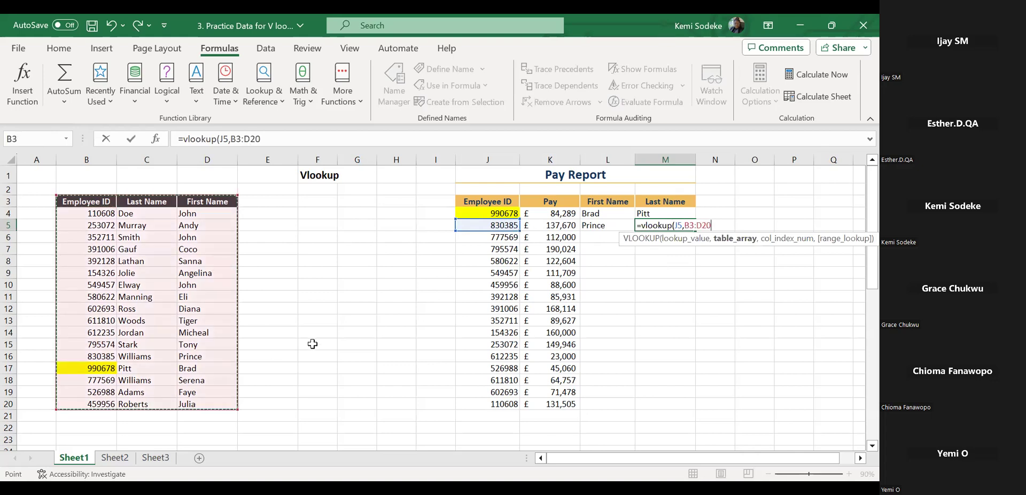
Complete the M5 VLOOKUP with column index 2 and FALSE for an exact match, and enter it
{"action": "type", "text": ","}
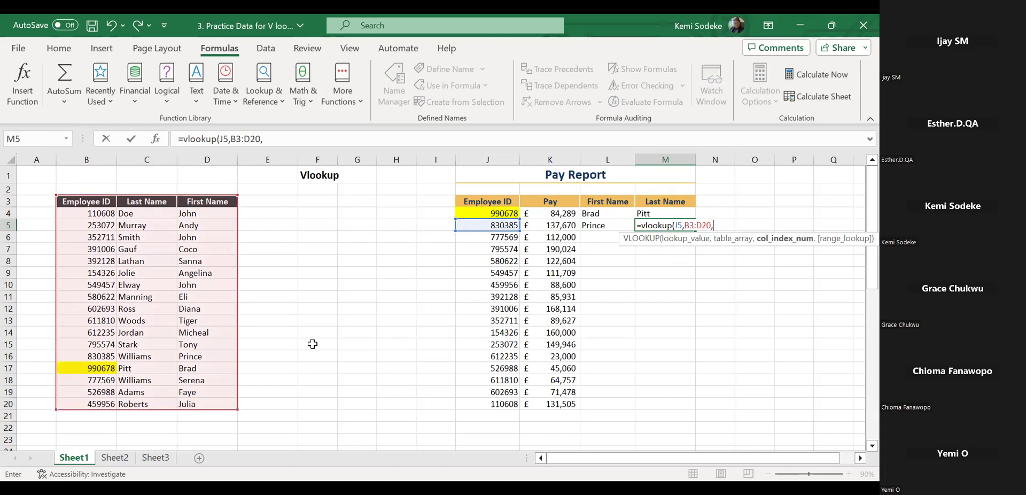
{"action": "type", "text": "2,"}
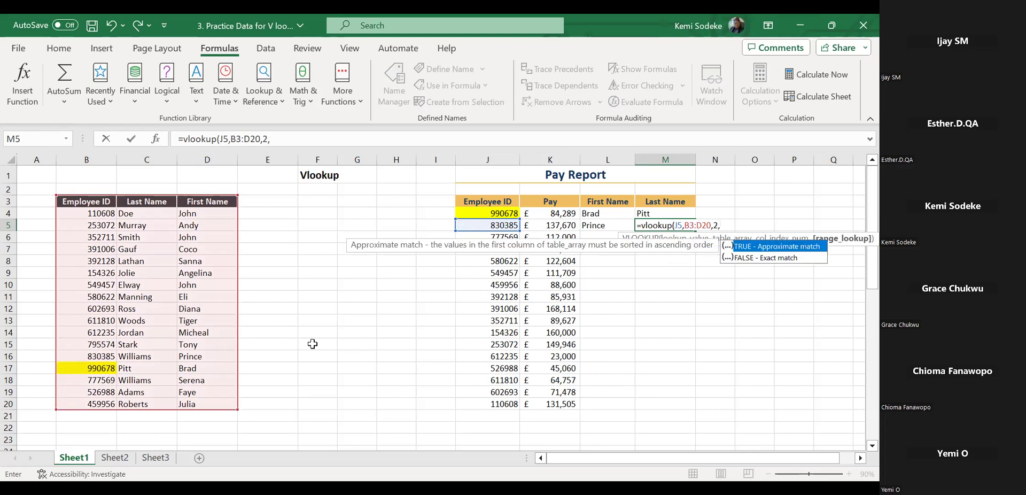
{"action": "type", "text": "false)"}
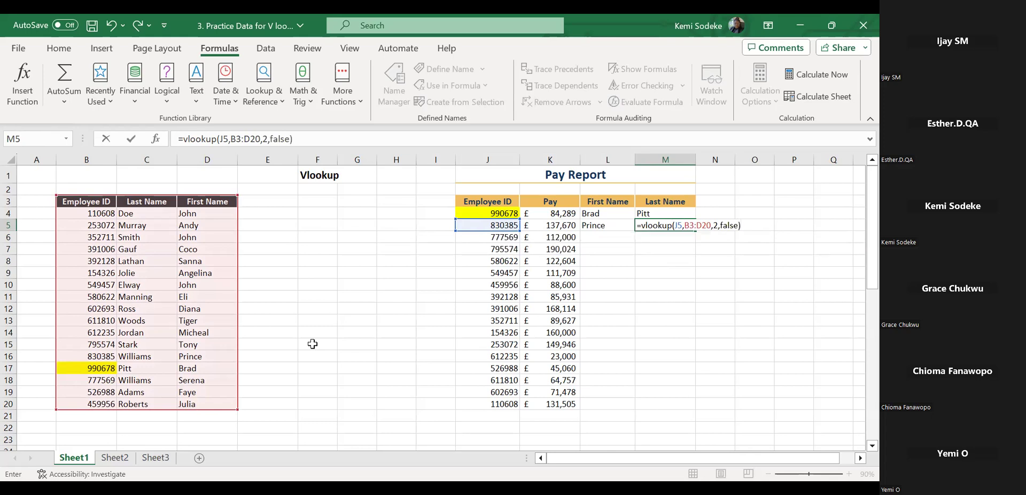
{"action": "key", "text": "Return"}
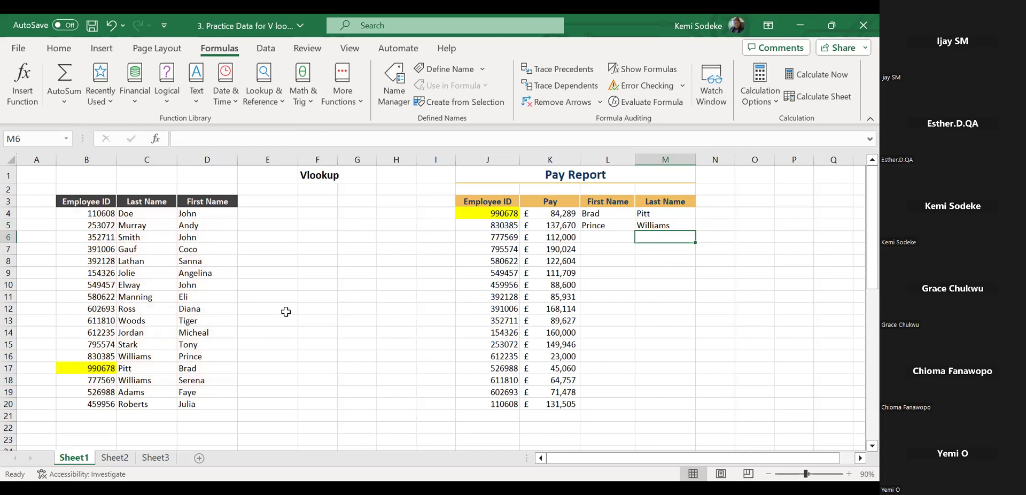
Check the names looked up in row 5 of the Pay Report against the matching employee record in row 16
{"action": "left_click", "coordinate": [502, 225]}
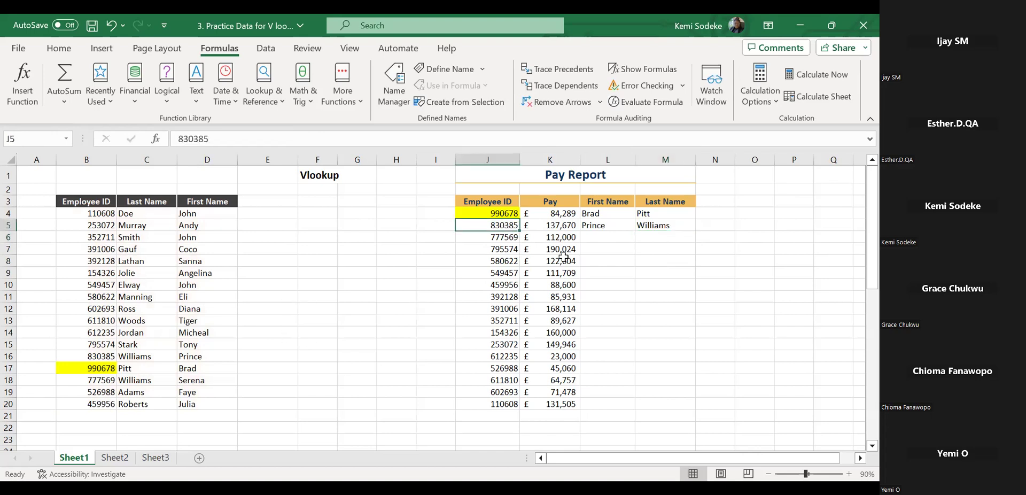
{"action": "left_click", "coordinate": [601, 225]}
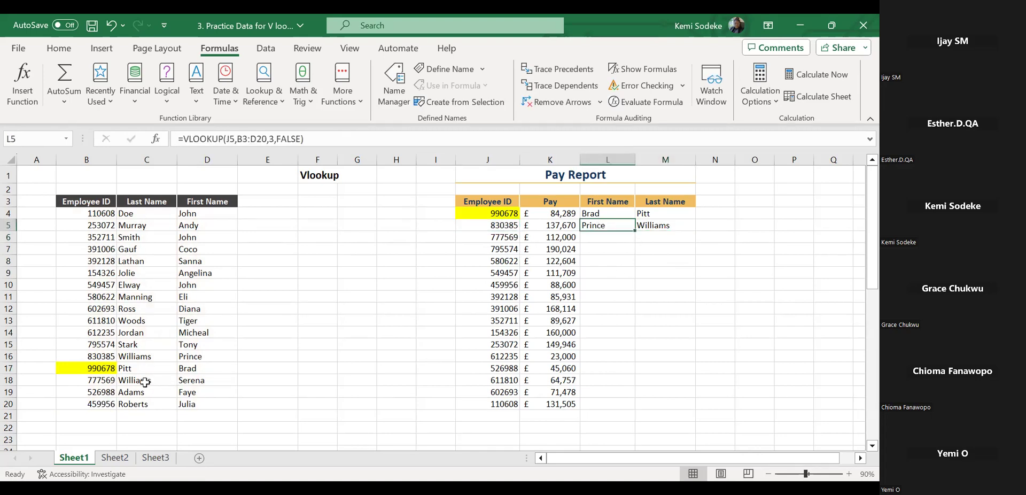
{"action": "left_click", "coordinate": [143, 356]}
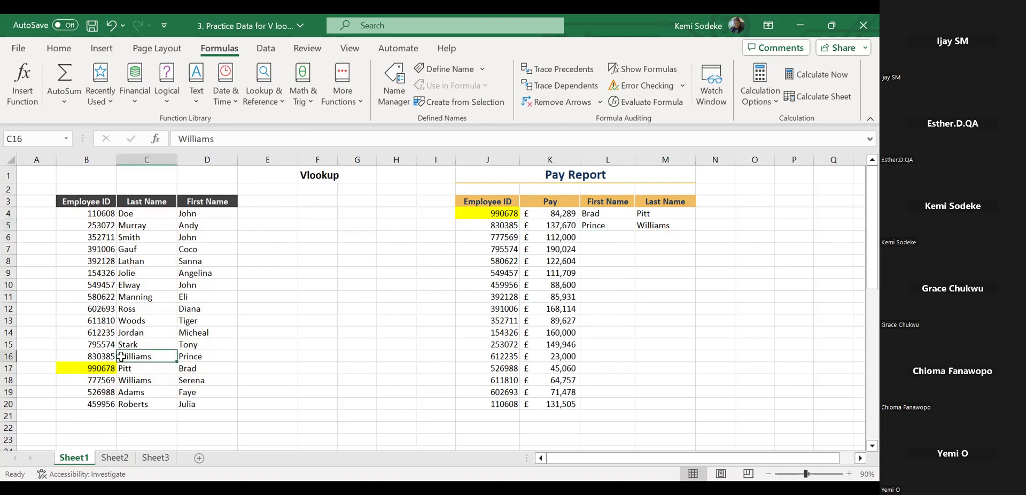
{"action": "left_click", "coordinate": [102, 356]}
{"action": "left_click", "coordinate": [648, 308]}
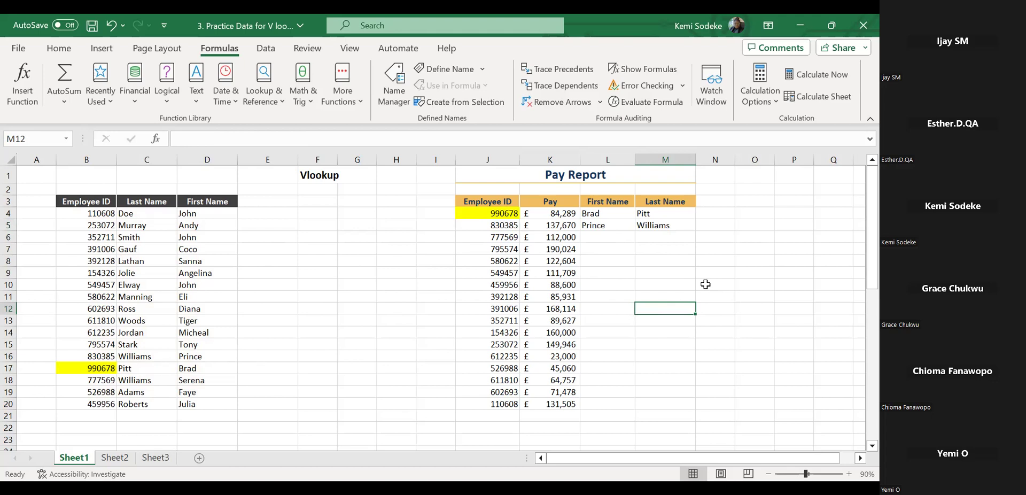
Review the VLOOKUP formulas in L4, M4, L5 and M5, and the empty name cells in rows 6 and 7
{"action": "left_click", "coordinate": [623, 213]}
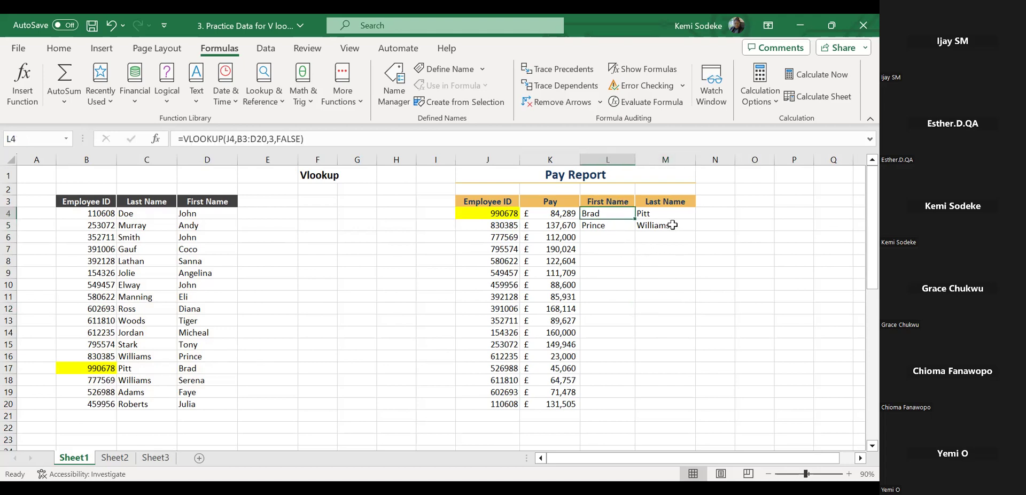
{"action": "left_click", "coordinate": [657, 214]}
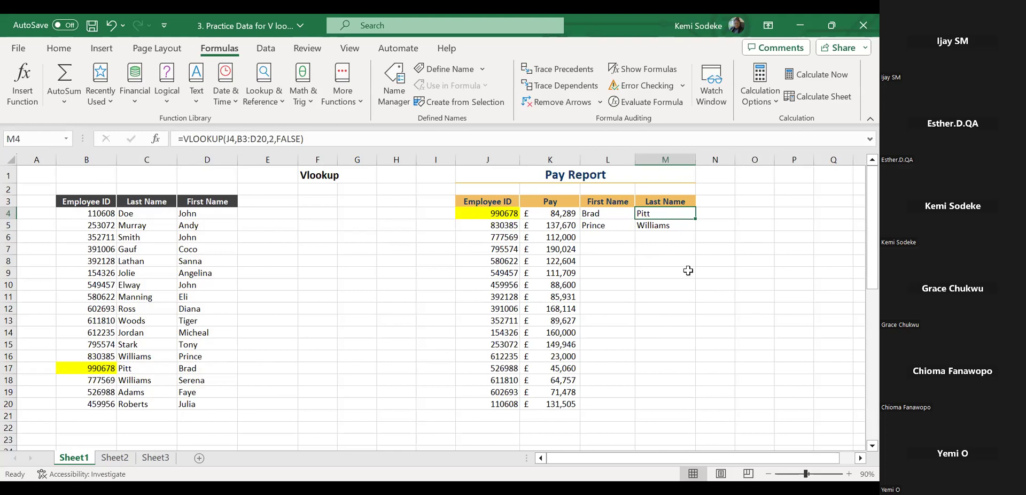
{"action": "left_click", "coordinate": [606, 226]}
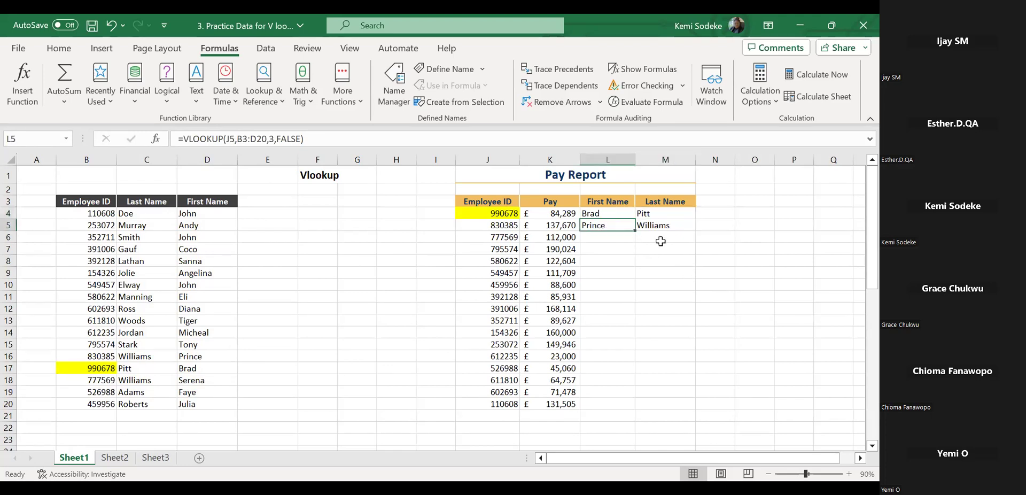
{"action": "left_click", "coordinate": [663, 225]}
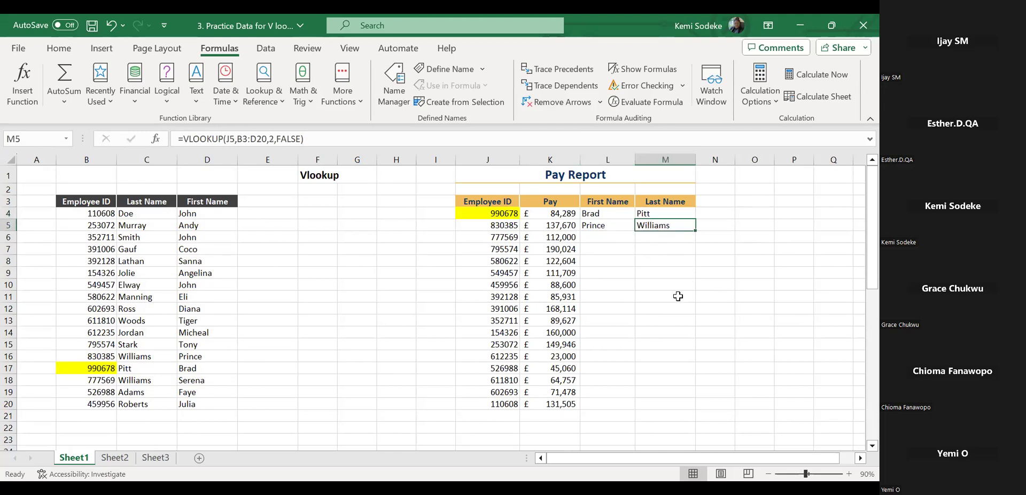
{"action": "left_click", "coordinate": [609, 237]}
{"action": "left_click", "coordinate": [652, 240]}
{"action": "left_click", "coordinate": [614, 250]}
{"action": "left_click", "coordinate": [646, 251]}
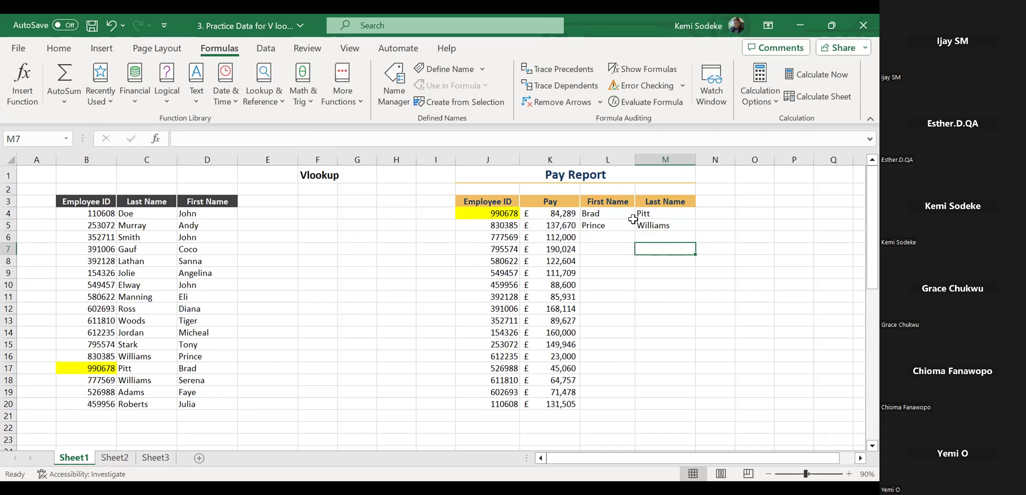
Clear the VLOOKUP formulas from M4:M5 and L5, keeping only the one in L4
{"action": "left_click_drag", "start_coordinate": [644, 214], "coordinate": [646, 226]}
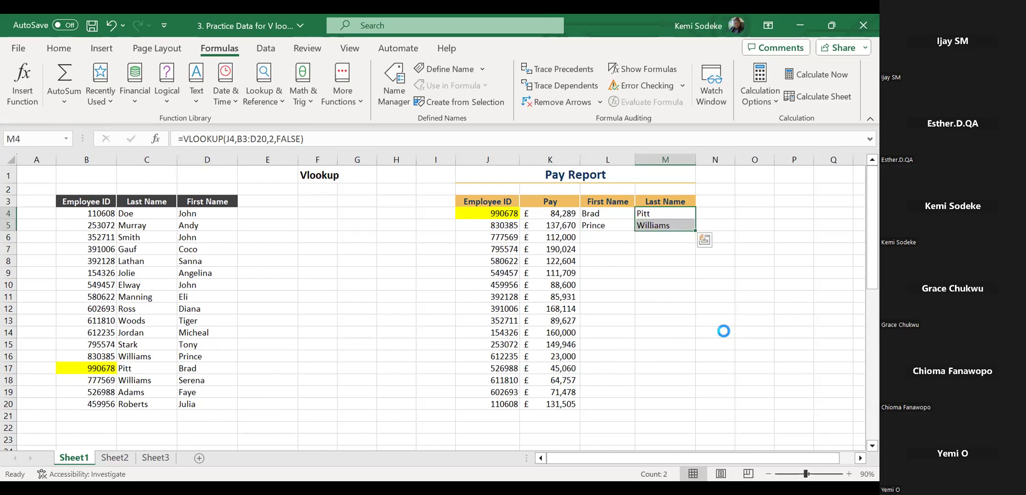
{"action": "key", "text": "Delete"}
{"action": "left_click", "coordinate": [600, 225]}
{"action": "key", "text": "Delete"}
{"action": "left_click", "coordinate": [655, 297]}
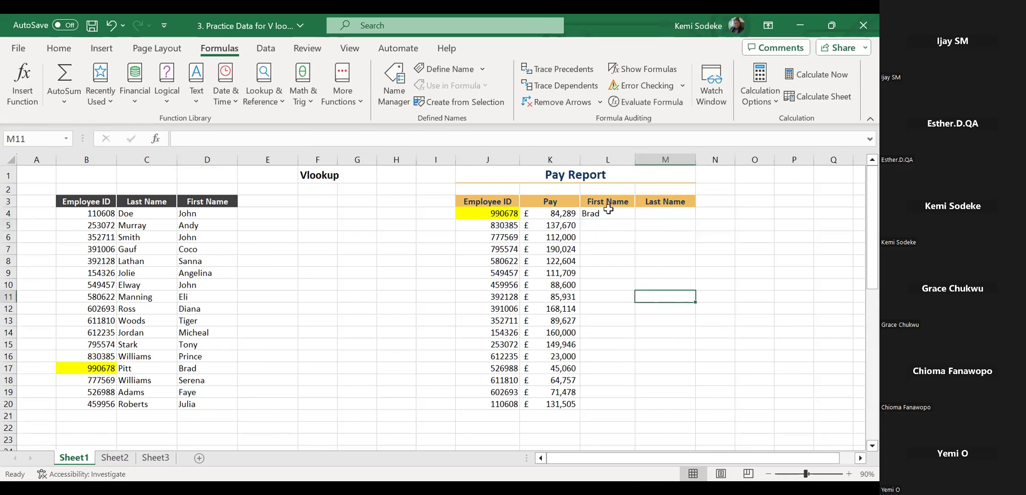
Fill the L4 VLOOKUP formula down the First Name column to L20
{"action": "left_click", "coordinate": [608, 211]}
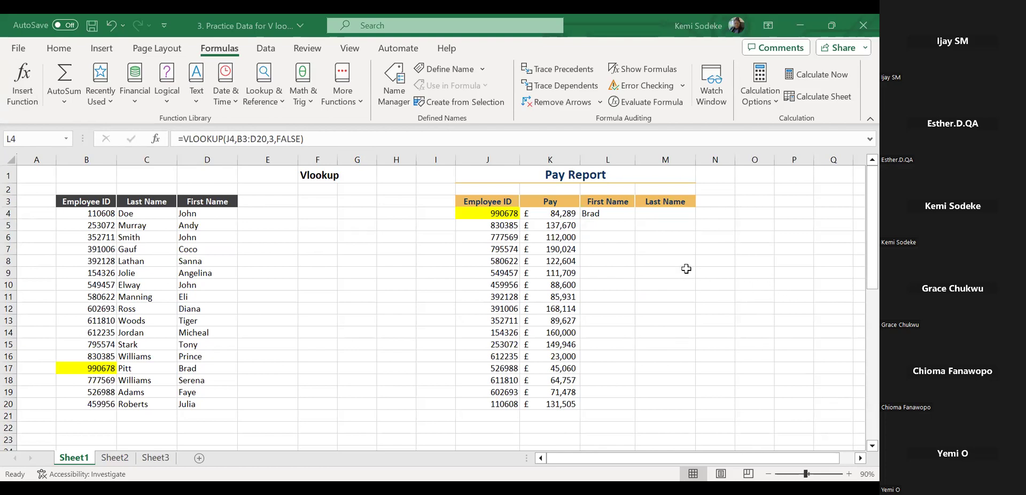
{"action": "left_click", "coordinate": [617, 214]}
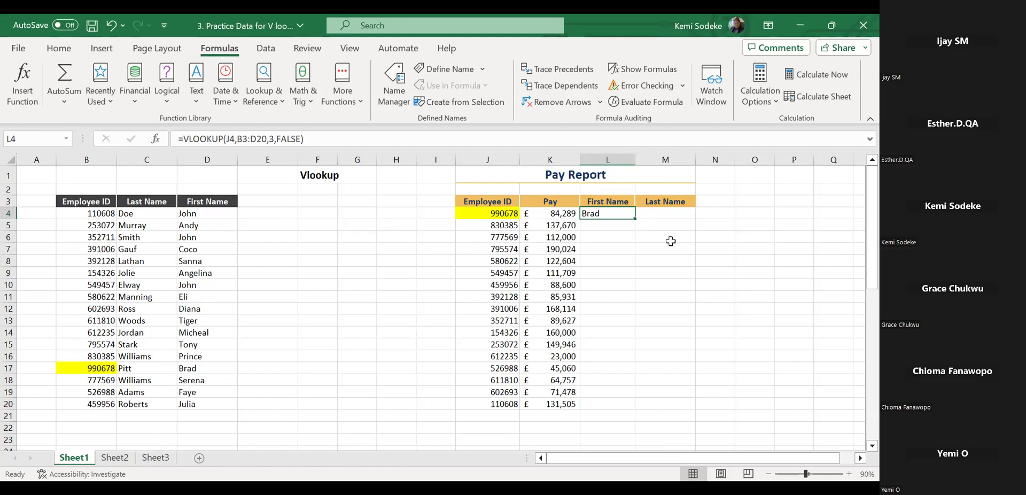
{"action": "left_click_drag", "start_coordinate": [636, 219], "coordinate": [644, 401]}
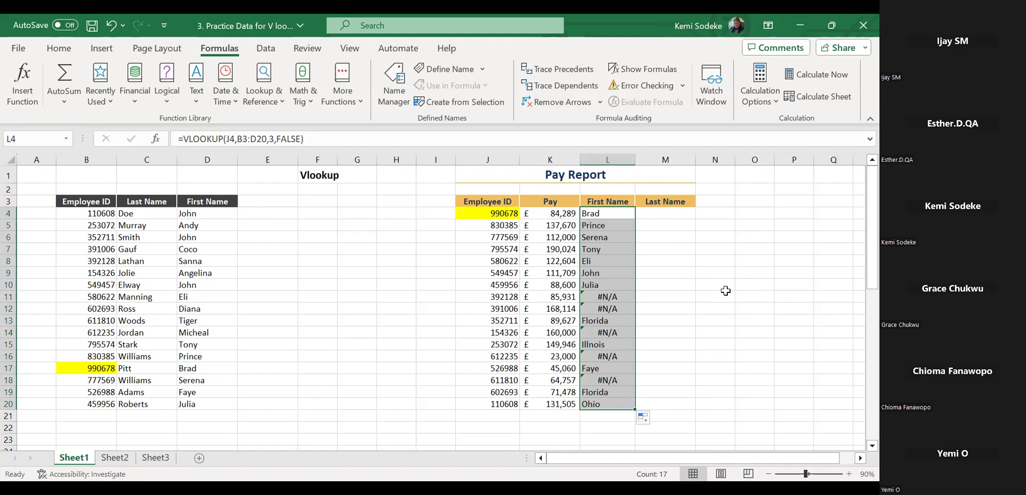
Inspect the filled formulas in L11, L12, L14, L16 and L18, compare the employee IDs in J11 and B8, and recheck L4
{"action": "left_click", "coordinate": [614, 299]}
{"action": "left_click", "coordinate": [619, 313]}
{"action": "left_click", "coordinate": [589, 297]}
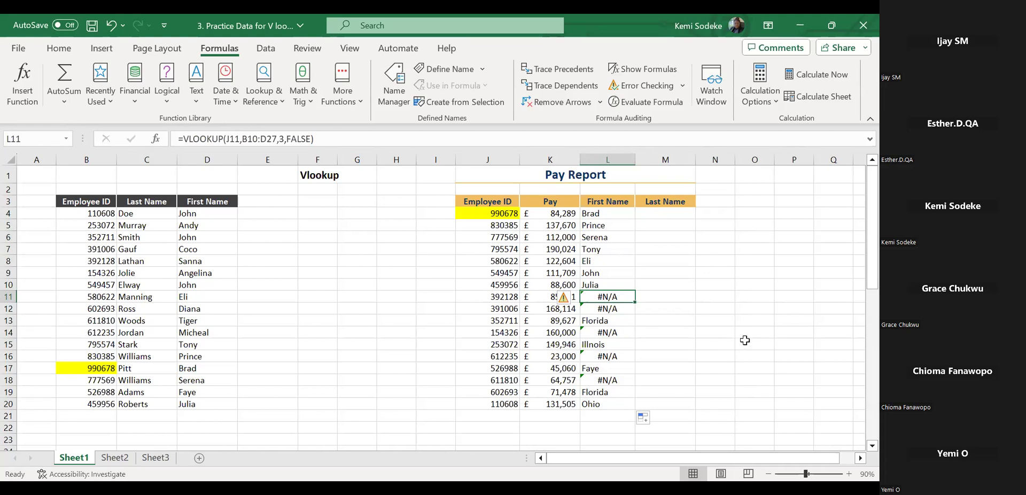
{"action": "left_click", "coordinate": [622, 334]}
{"action": "left_click", "coordinate": [614, 356]}
{"action": "left_click", "coordinate": [620, 381]}
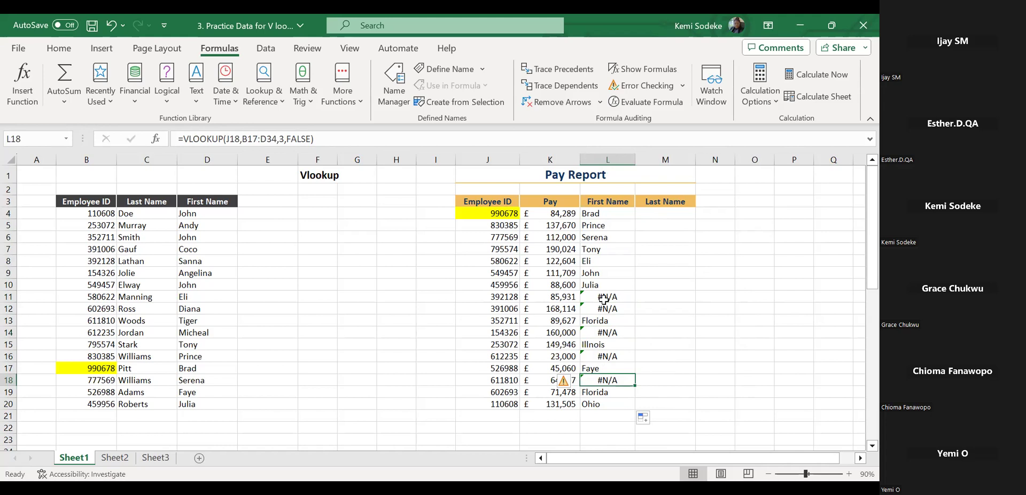
{"action": "left_click", "coordinate": [502, 297]}
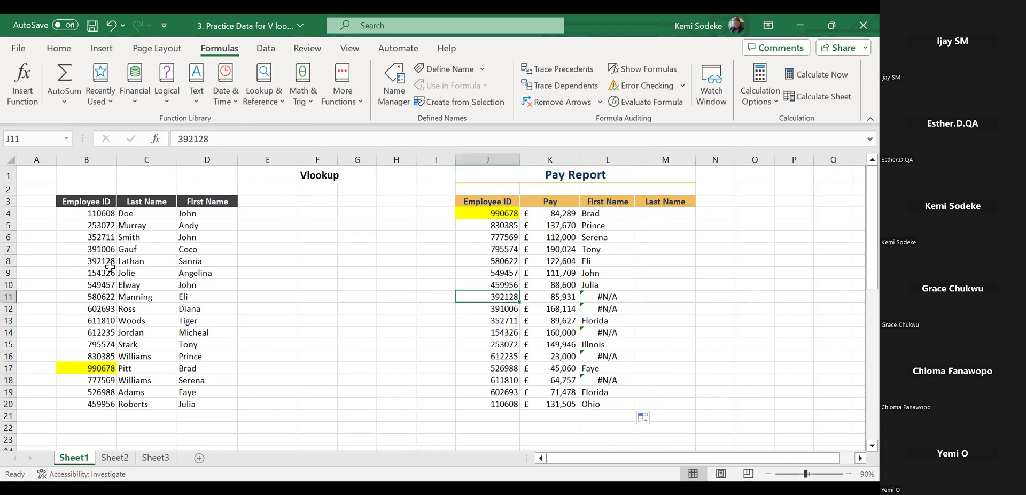
{"action": "left_click", "coordinate": [94, 263]}
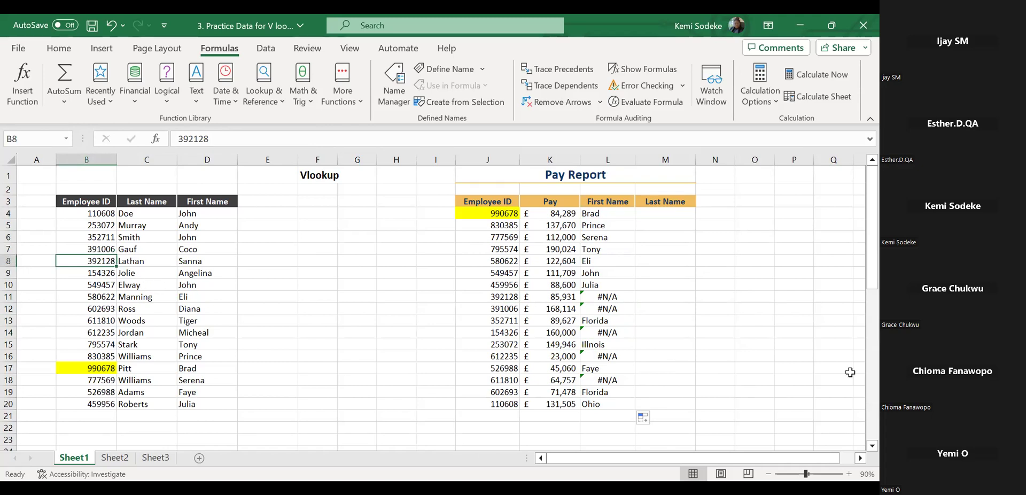
{"action": "left_click", "coordinate": [743, 327]}
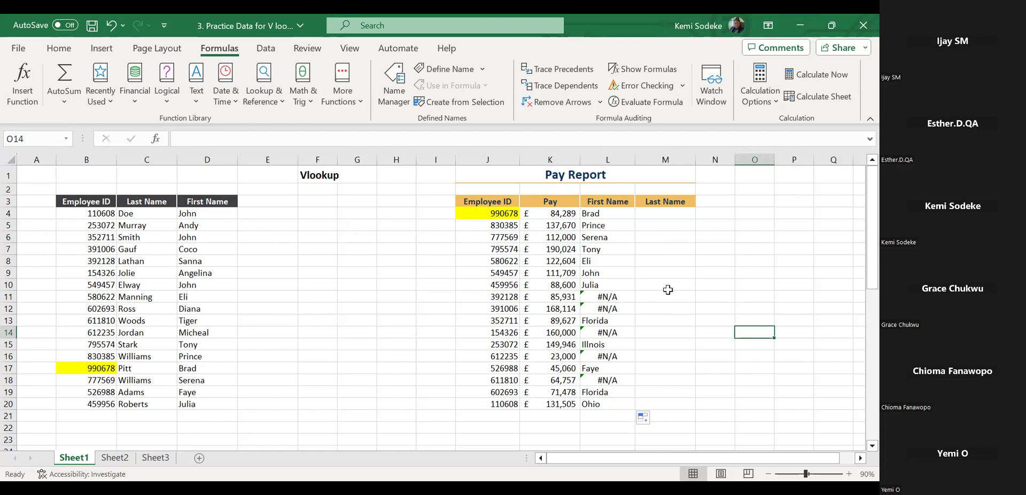
{"action": "left_click", "coordinate": [604, 213]}
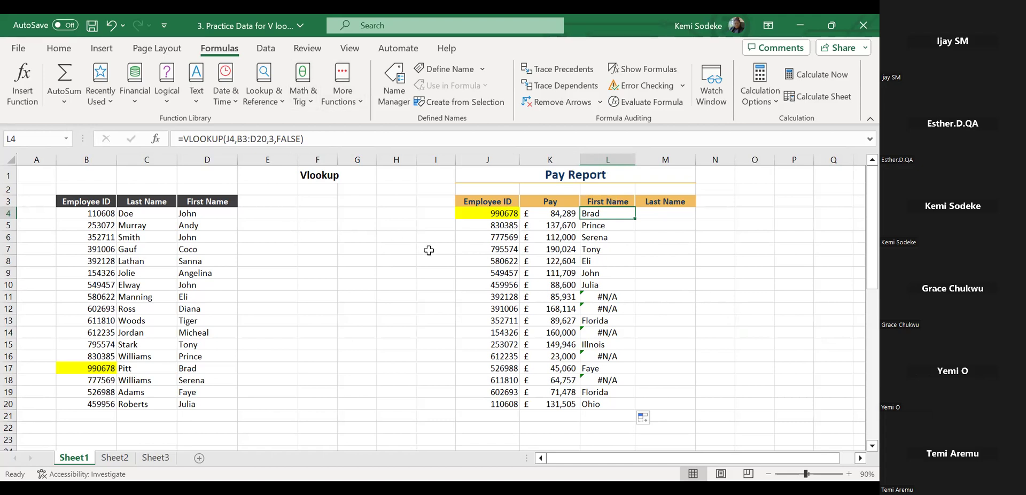
Enter the sample numbers 20, 8 and 12 in cells I24, J24 and K24
{"action": "scroll", "coordinate": [492, 342], "scroll_direction": "down", "scroll_amount": 2}
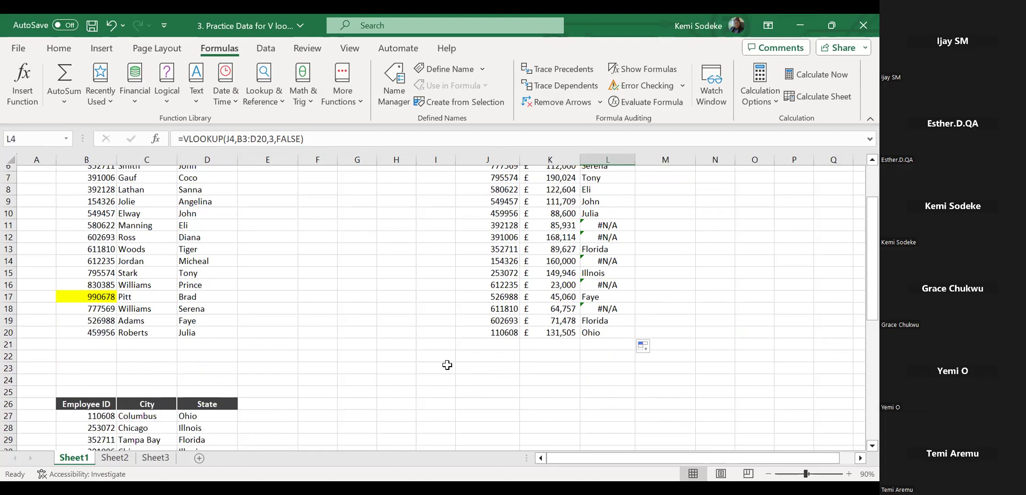
{"action": "left_click", "coordinate": [435, 379]}
{"action": "type", "text": "20"}
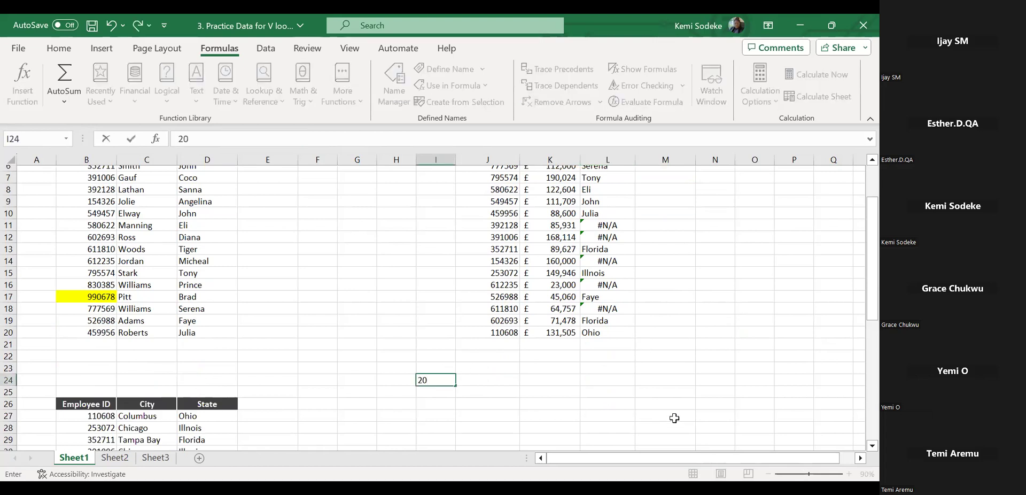
{"action": "key", "text": "Tab"}
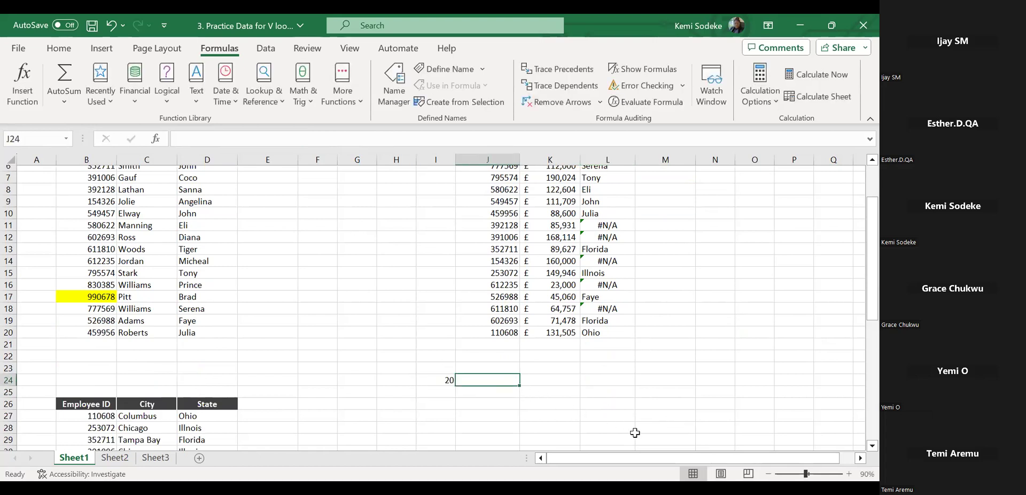
{"action": "type", "text": "8"}
{"action": "key", "text": "Tab"}
{"action": "type", "text": "12"}
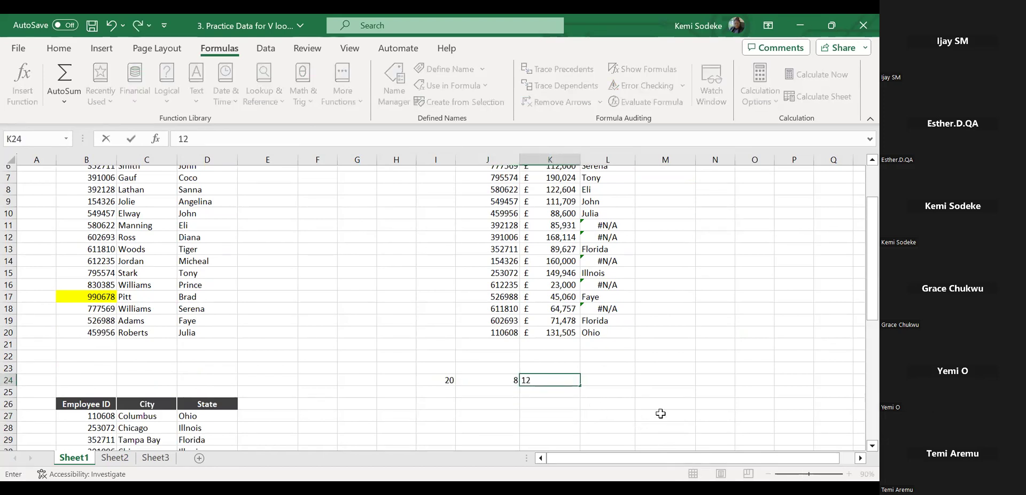
{"action": "left_click", "coordinate": [659, 414]}
Enter the formula =I24 in cell M24, keeping that cell selected
{"action": "left_click", "coordinate": [645, 380]}
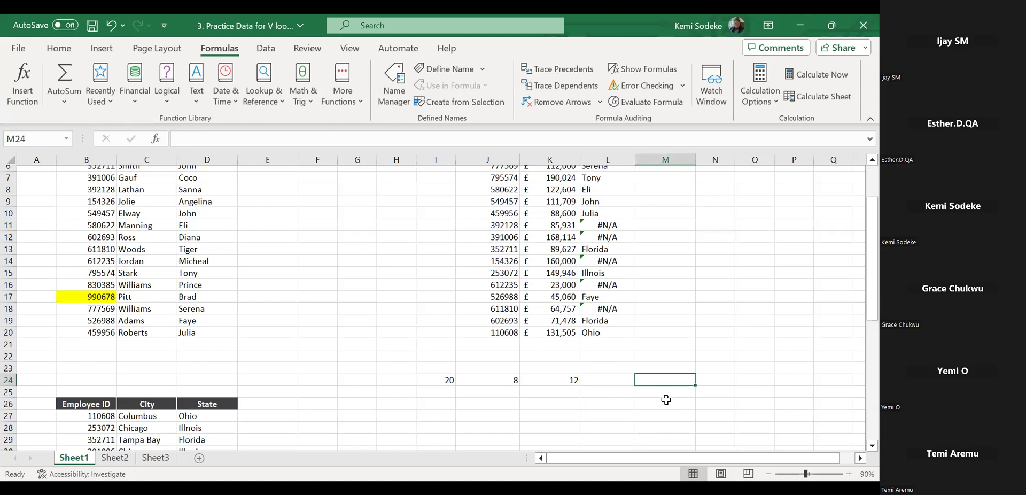
{"action": "type", "text": "="}
{"action": "left_click", "coordinate": [442, 379]}
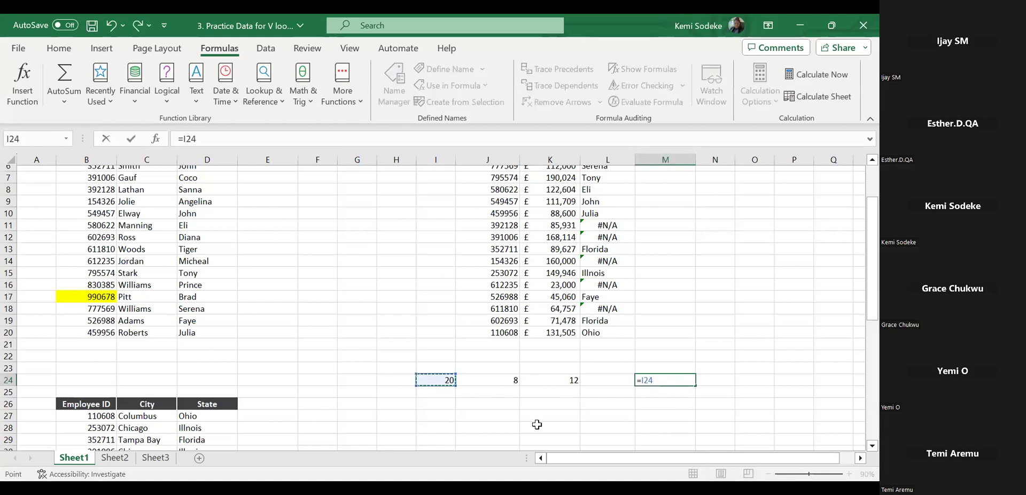
{"action": "key", "text": "ctrl+Return"}
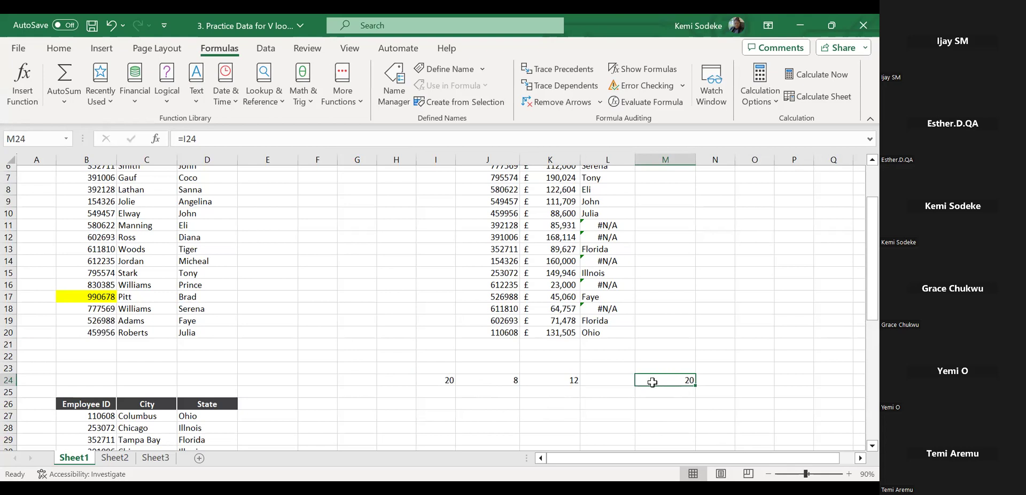
Trace the cells in row 24 from L24 back to I24, the cell that M24 refers to
{"action": "left_click", "coordinate": [600, 381]}
{"action": "left_click", "coordinate": [561, 380]}
{"action": "left_click", "coordinate": [501, 380]}
{"action": "left_click", "coordinate": [451, 380]}
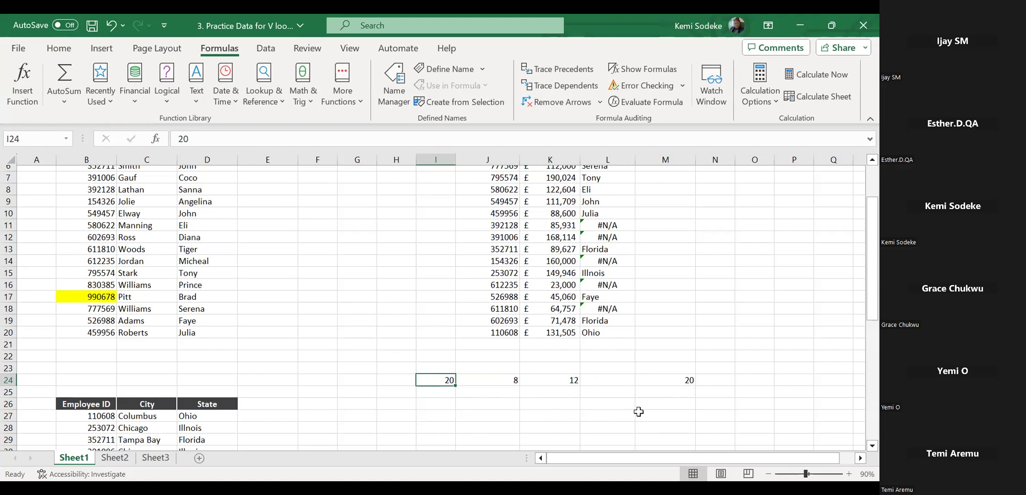
Fill the M24 formula down to M25 and open the M25 formula to show its cell reference
{"action": "left_click", "coordinate": [666, 380]}
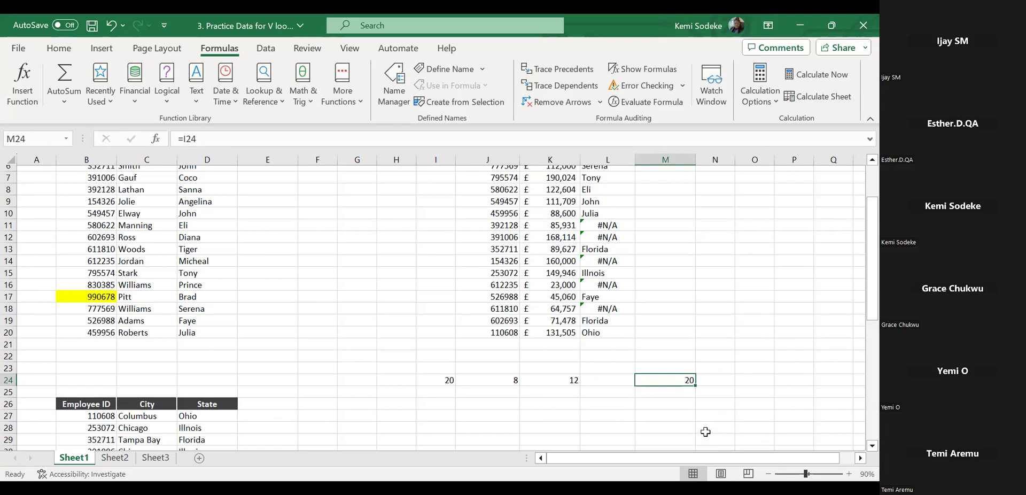
{"action": "scroll", "coordinate": [694, 395], "scroll_direction": "down", "scroll_amount": 2}
{"action": "left_click_drag", "start_coordinate": [694, 314], "coordinate": [692, 331]}
{"action": "left_click", "coordinate": [687, 322]}
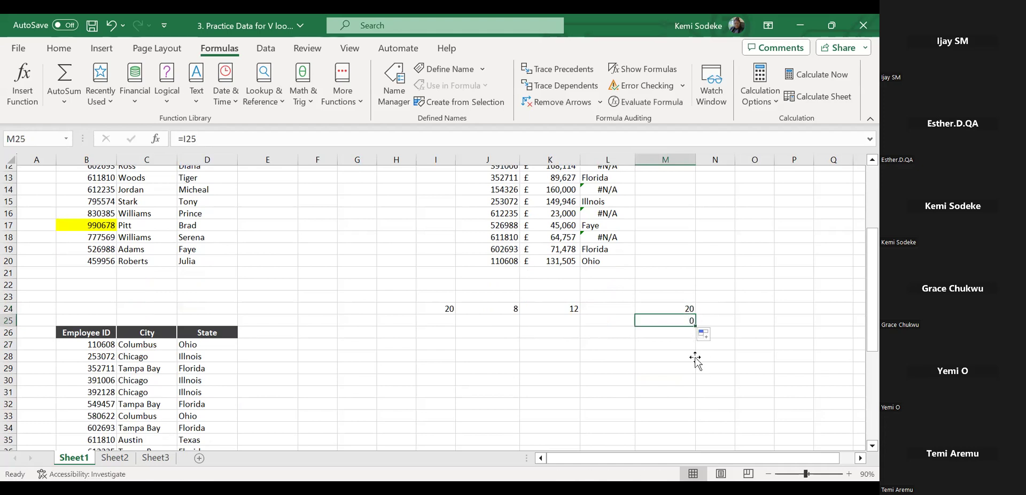
{"action": "left_click", "coordinate": [220, 139]}
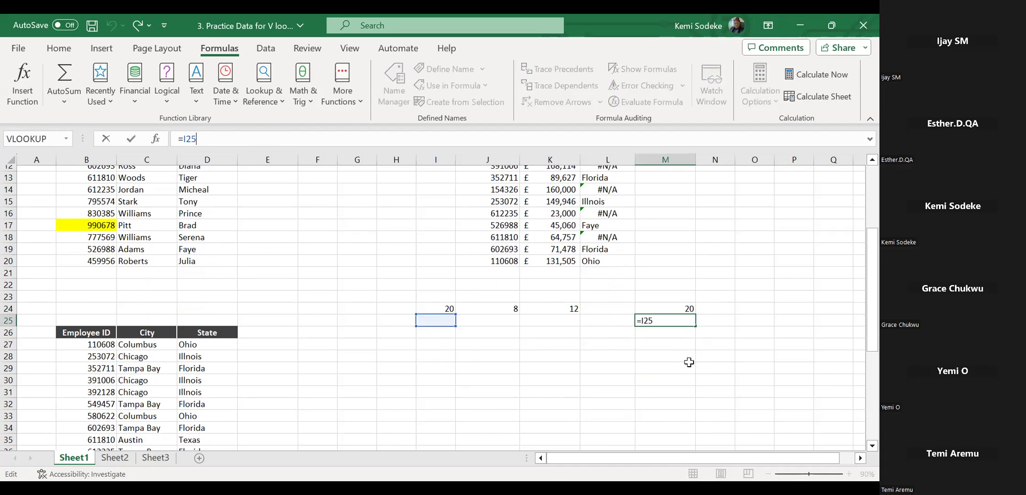
Close the M25 formula and compare the reference in M24 with its source cell I24
{"action": "key", "text": "ctrl+Return"}
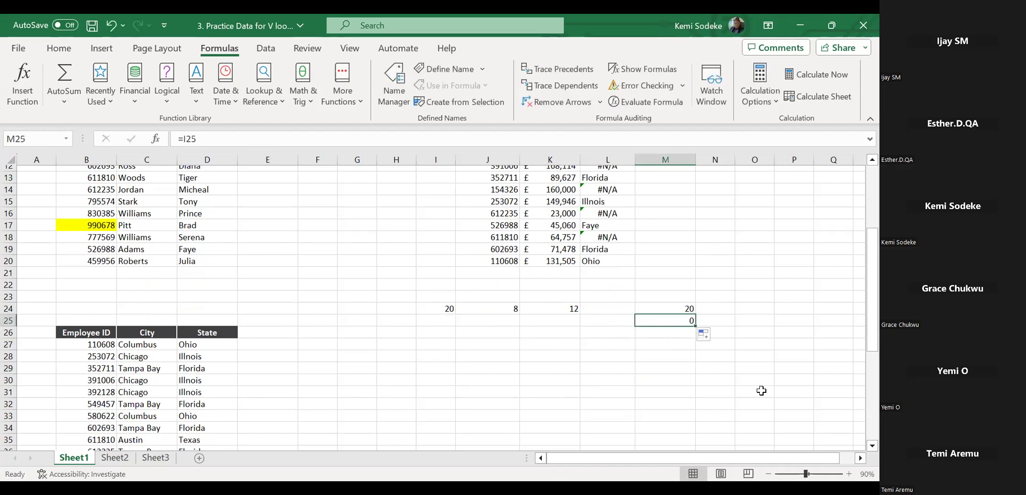
{"action": "key", "text": "Up"}
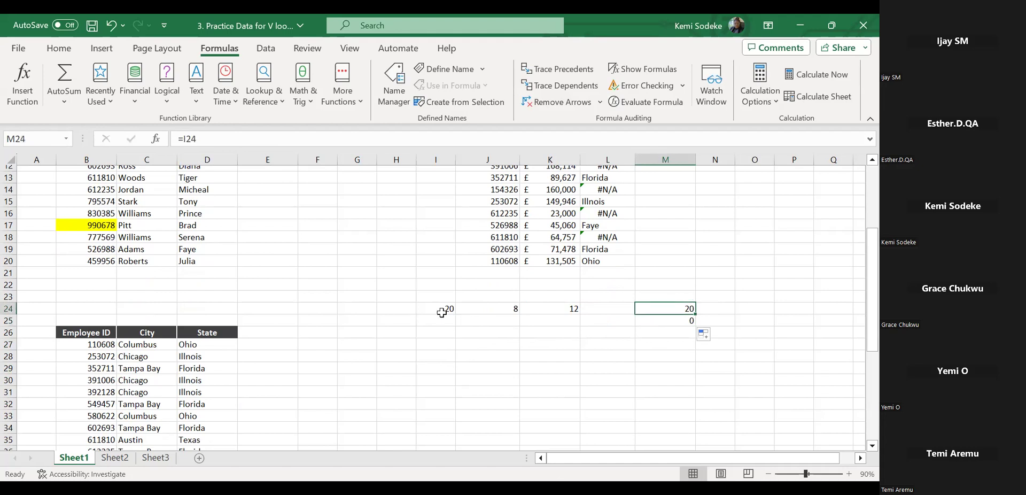
{"action": "left_click", "coordinate": [439, 310]}
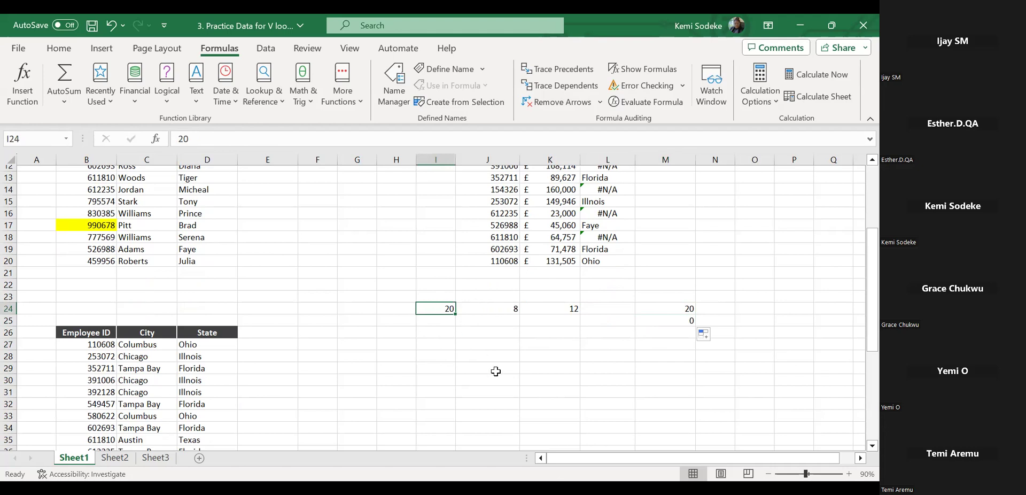
Make the reference in M24 absolute as =$I$24 and fill the formula down through M30
{"action": "left_click", "coordinate": [673, 309]}
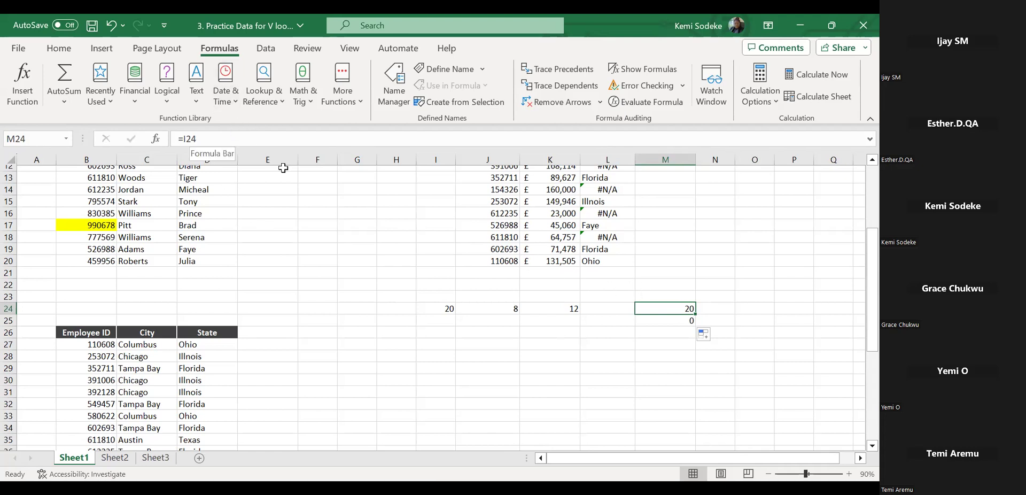
{"action": "left_click", "coordinate": [183, 138]}
{"action": "type", "text": "$"}
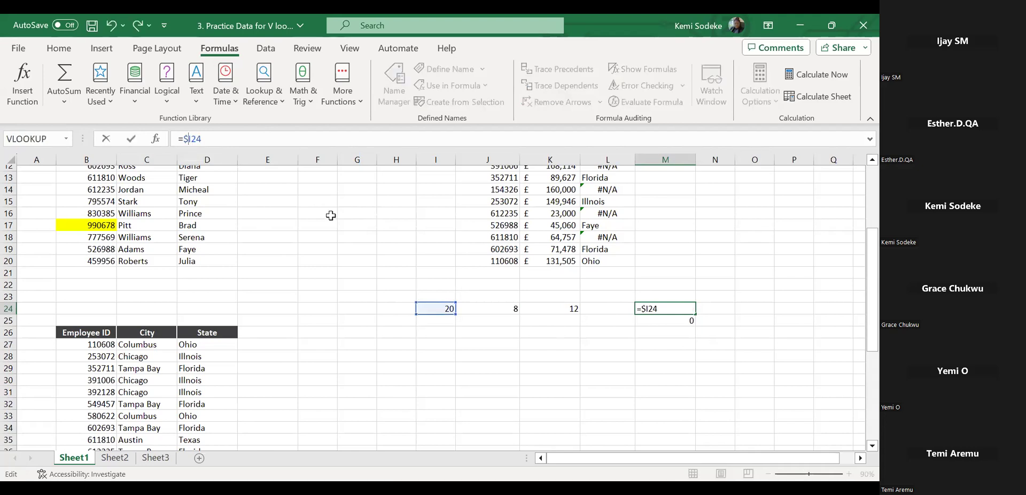
{"action": "left_click", "coordinate": [193, 139]}
{"action": "type", "text": "$"}
{"action": "key", "text": "Return"}
{"action": "left_click", "coordinate": [648, 308]}
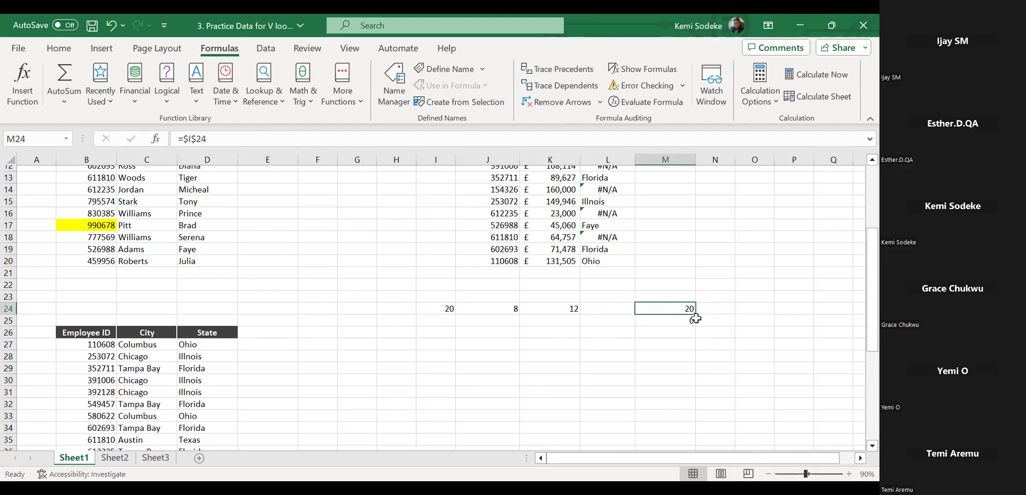
{"action": "left_click_drag", "start_coordinate": [696, 315], "coordinate": [697, 386]}
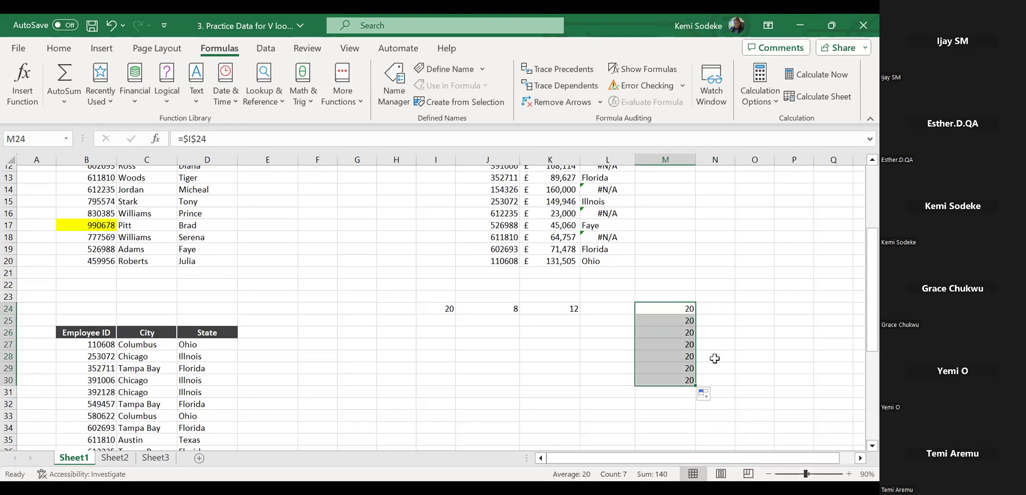
Check the copied formulas in M25, M26 and M28 against source cell I24
{"action": "left_click", "coordinate": [668, 320]}
{"action": "left_click", "coordinate": [680, 332]}
{"action": "left_click", "coordinate": [679, 356]}
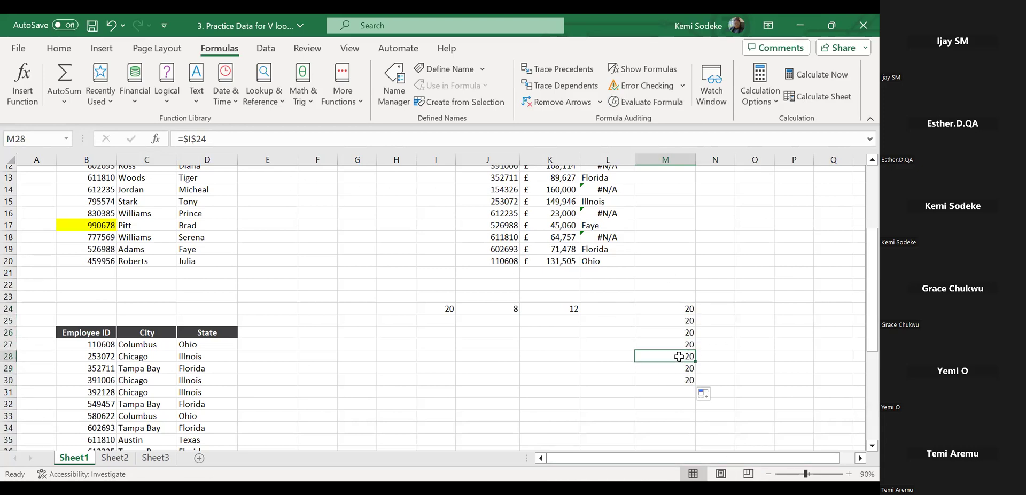
{"action": "left_click", "coordinate": [436, 309]}
{"action": "left_click", "coordinate": [687, 322]}
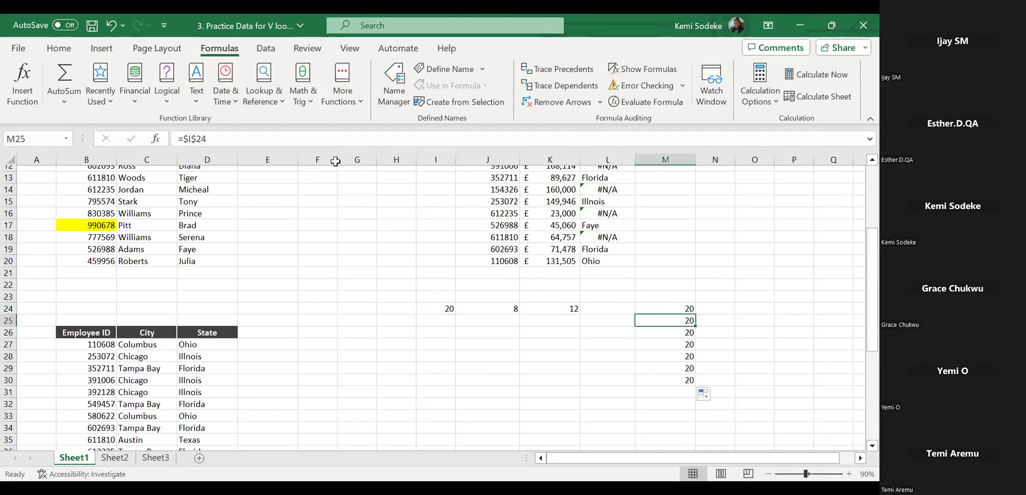
{"action": "left_click", "coordinate": [224, 140]}
{"action": "left_click", "coordinate": [653, 391]}
{"action": "left_click", "coordinate": [676, 331]}
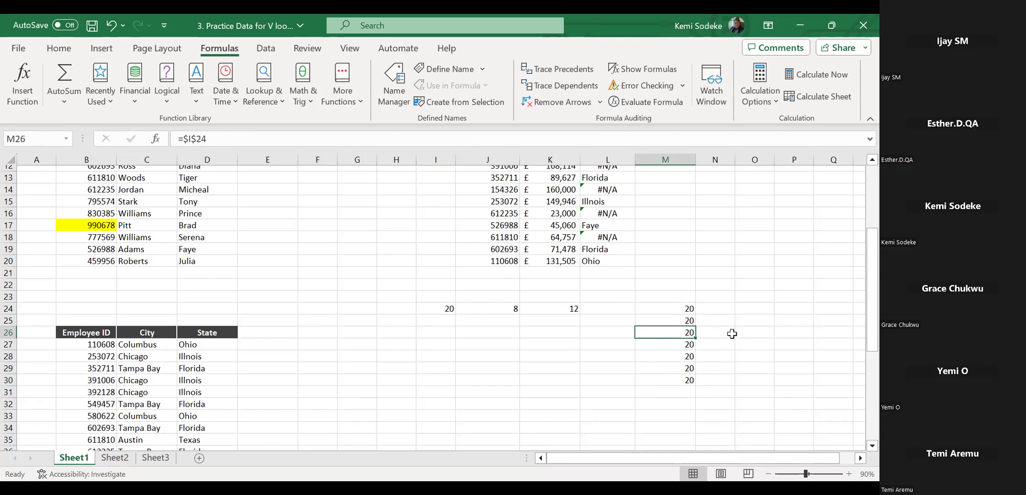
Open the First Name VLOOKUP formulas in L4 and L7 to compare their highlighted table ranges
{"action": "scroll", "coordinate": [727, 338], "scroll_direction": "up", "scroll_amount": 4}
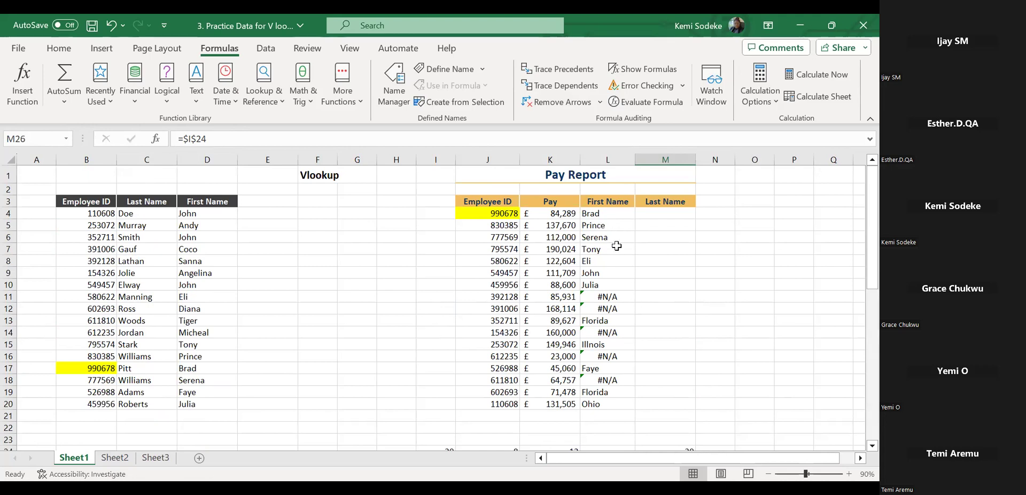
{"action": "left_click", "coordinate": [604, 213]}
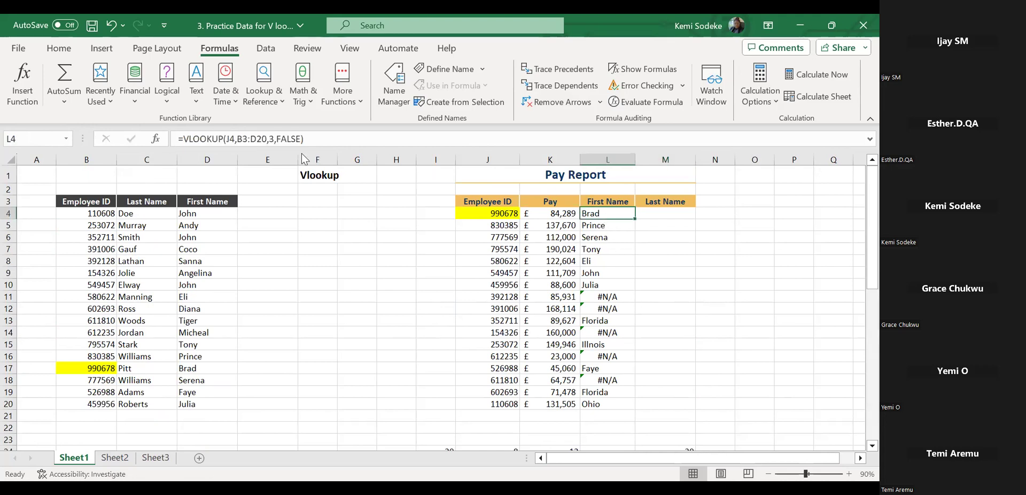
{"action": "left_click", "coordinate": [335, 137]}
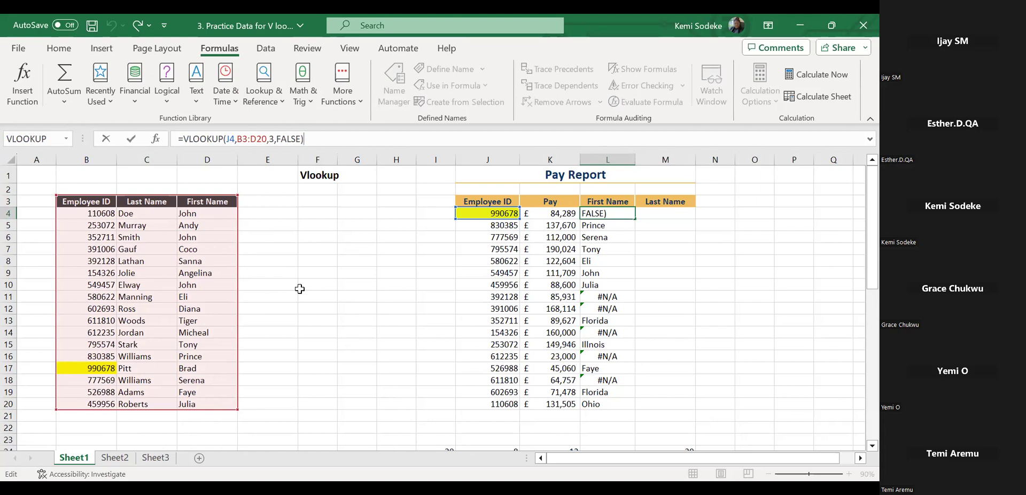
{"action": "left_click", "coordinate": [689, 342]}
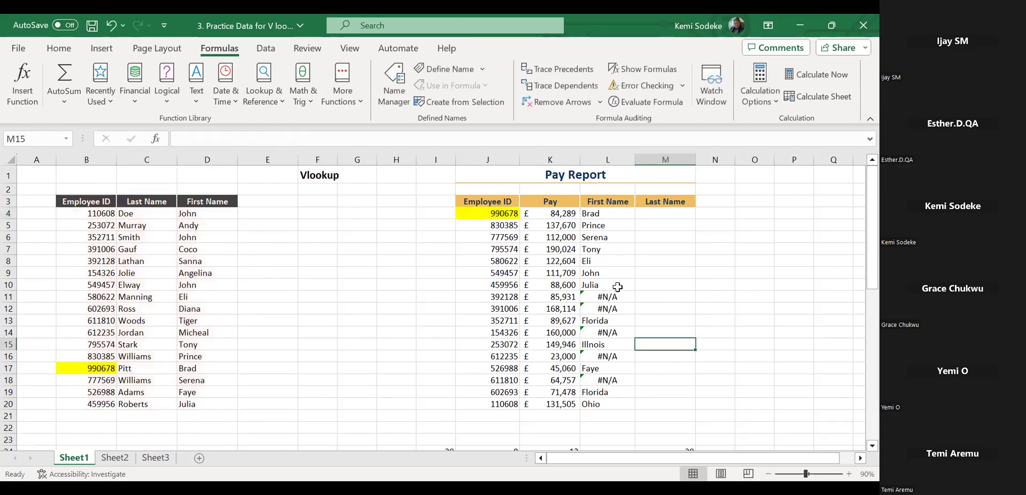
{"action": "left_click", "coordinate": [603, 252]}
{"action": "left_click", "coordinate": [326, 140]}
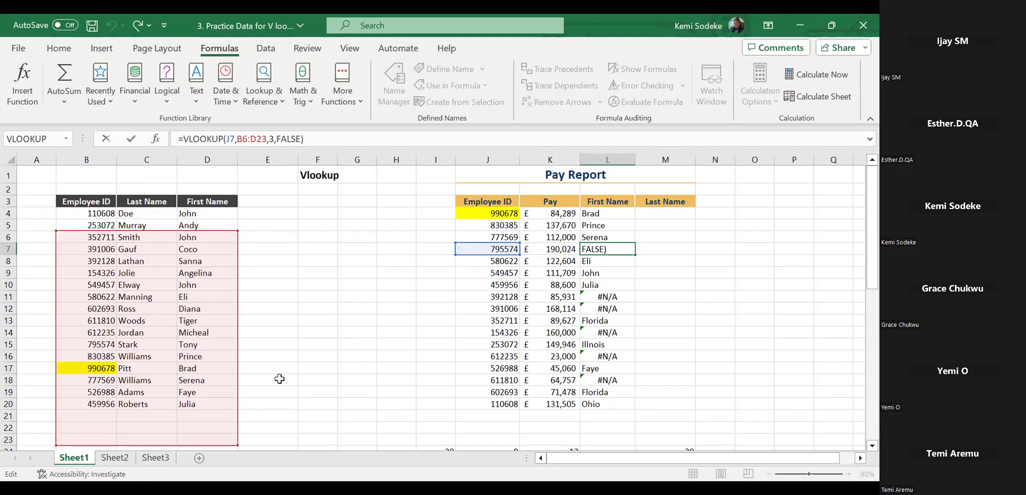
{"action": "left_click", "coordinate": [684, 355]}
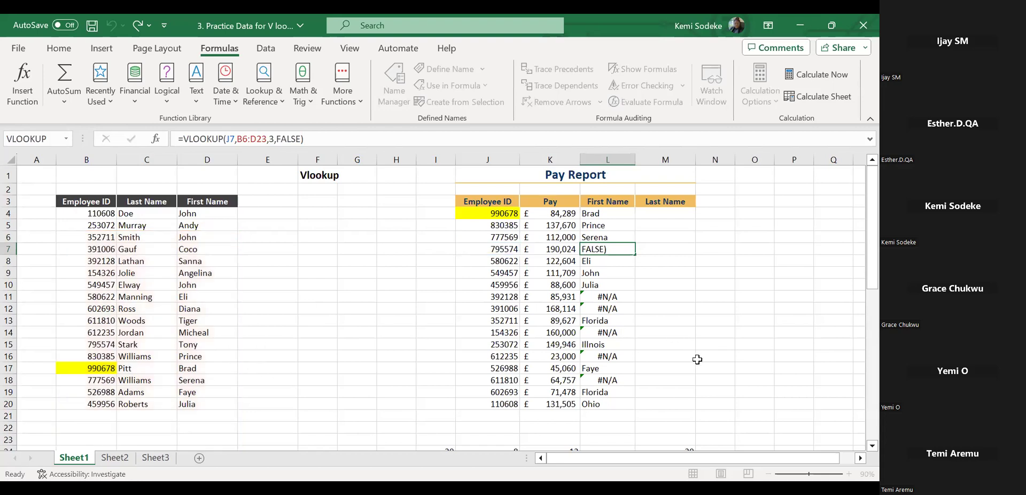
Examine the VLOOKUP formula in L11 and trace how far its table range extends down the sheet
{"action": "left_click", "coordinate": [616, 296]}
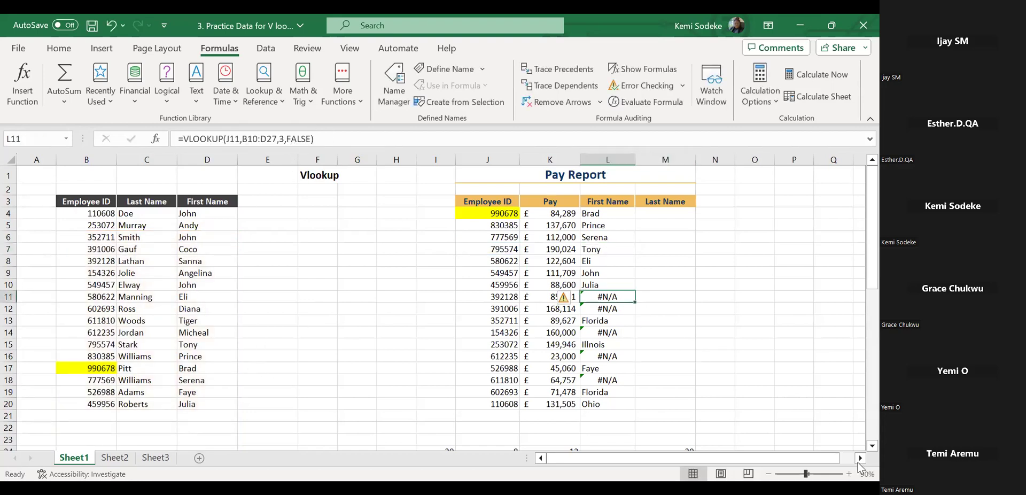
{"action": "left_click", "coordinate": [872, 445]}
{"action": "left_click", "coordinate": [872, 445]}
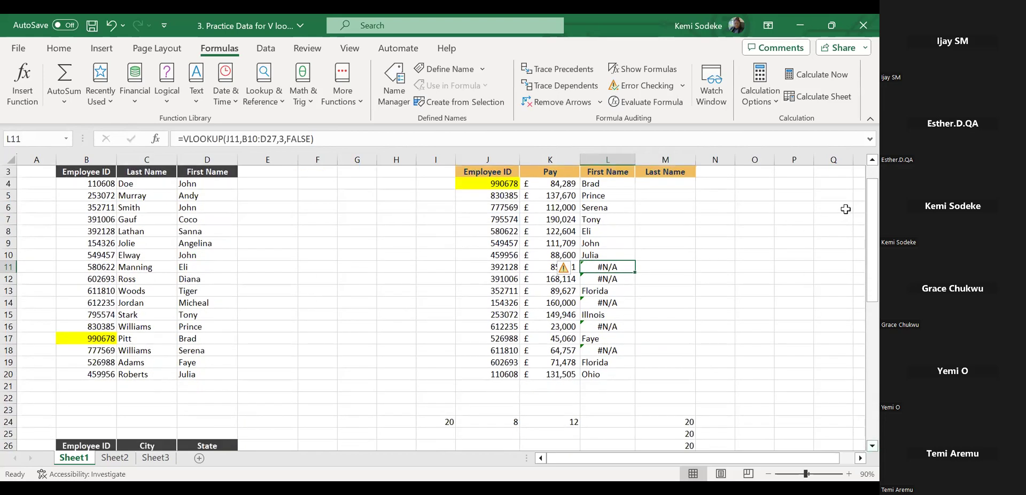
{"action": "left_click", "coordinate": [871, 159]}
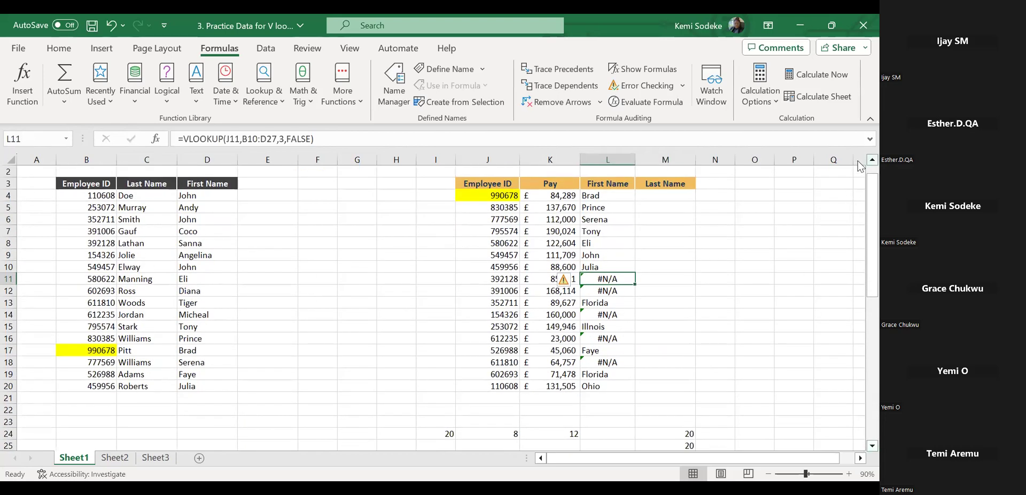
{"action": "left_click", "coordinate": [327, 140]}
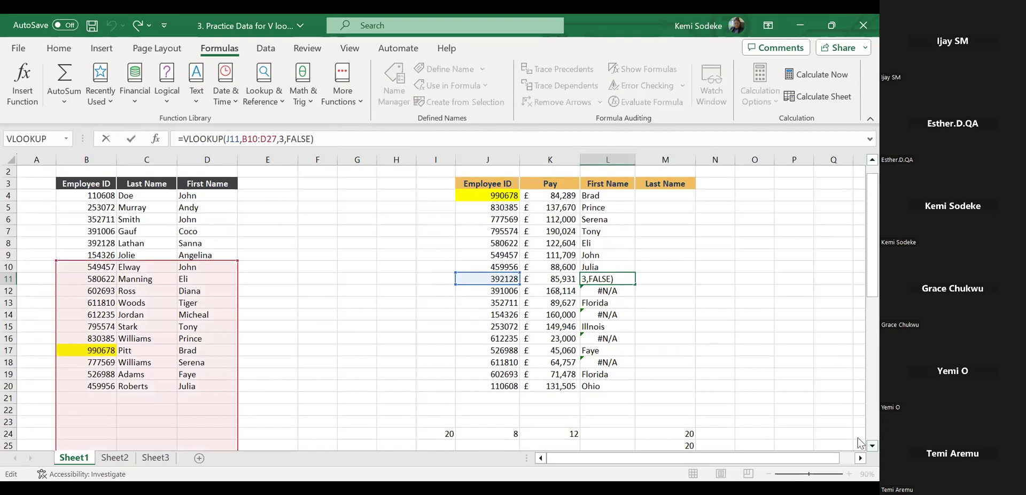
{"action": "scroll", "coordinate": [858, 446], "scroll_direction": "down", "scroll_amount": 1}
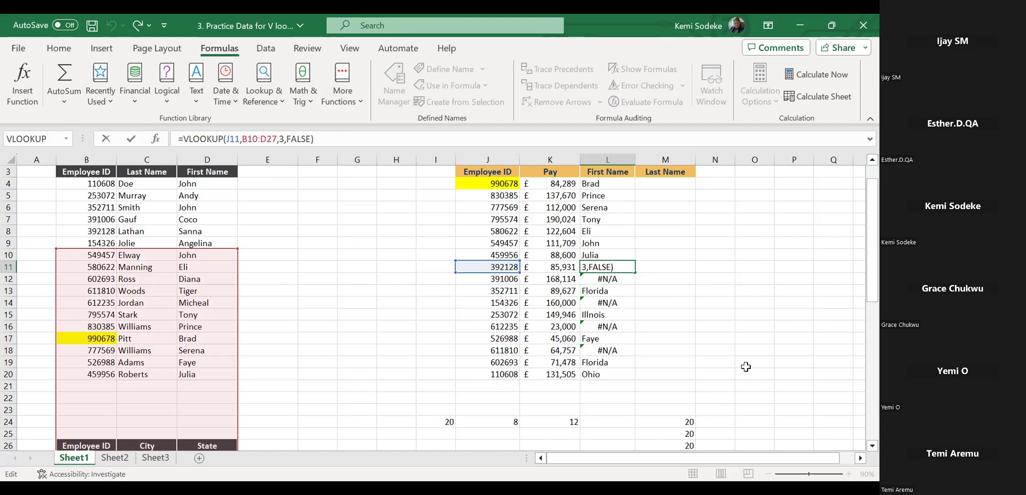
{"action": "left_click", "coordinate": [716, 340]}
Make the VLOOKUP table range in L4 absolute as $B$3:$D$20 and fill the formula down through L20
{"action": "scroll", "coordinate": [714, 345], "scroll_direction": "up", "scroll_amount": 1}
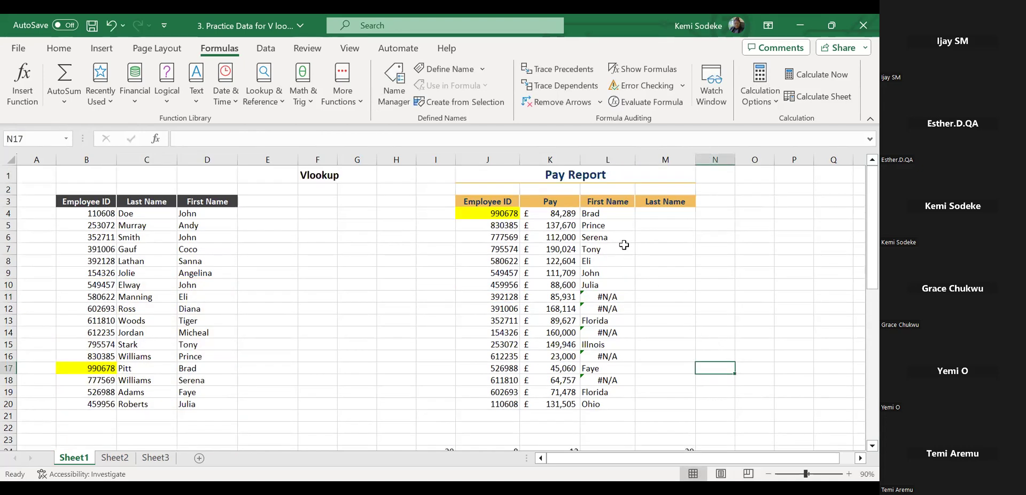
{"action": "left_click", "coordinate": [602, 213]}
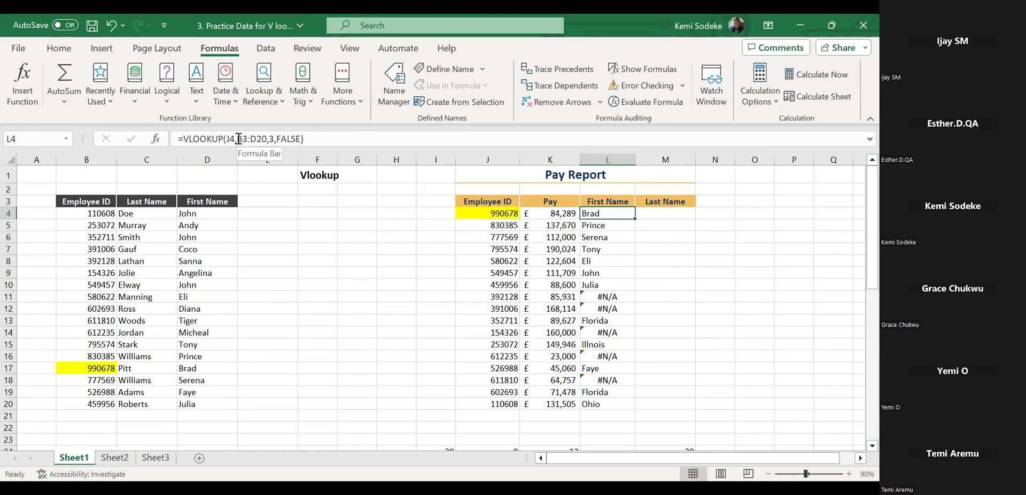
{"action": "left_click_drag", "start_coordinate": [237, 139], "coordinate": [266, 138]}
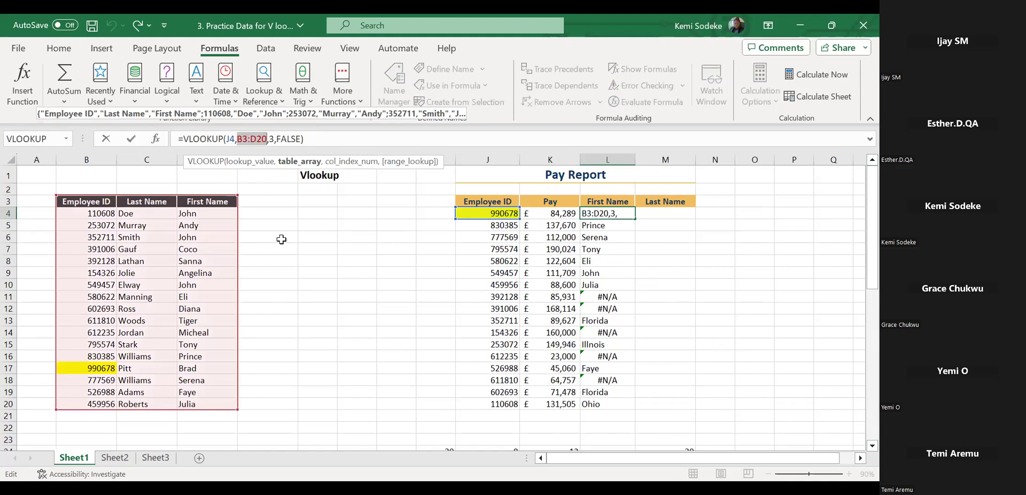
{"action": "key", "text": "F4"}
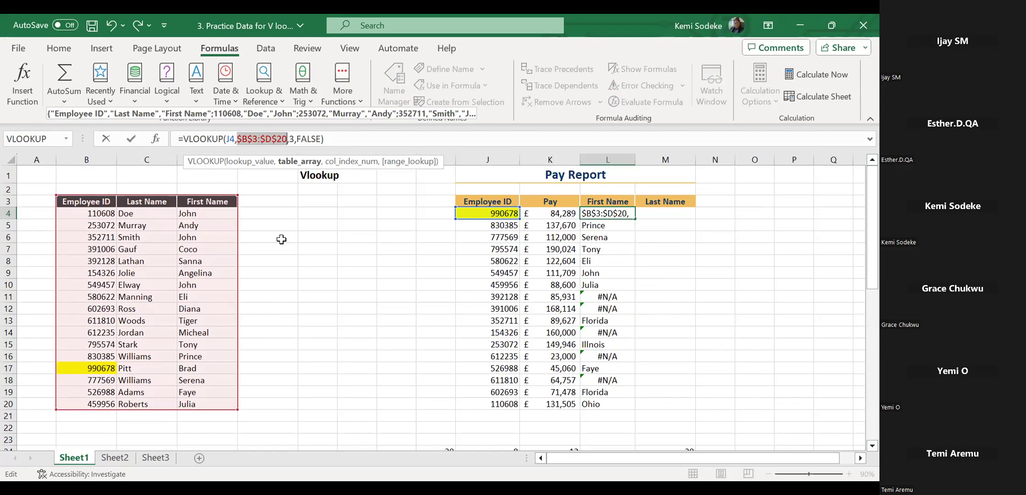
{"action": "key", "text": "Return"}
{"action": "left_click", "coordinate": [603, 216]}
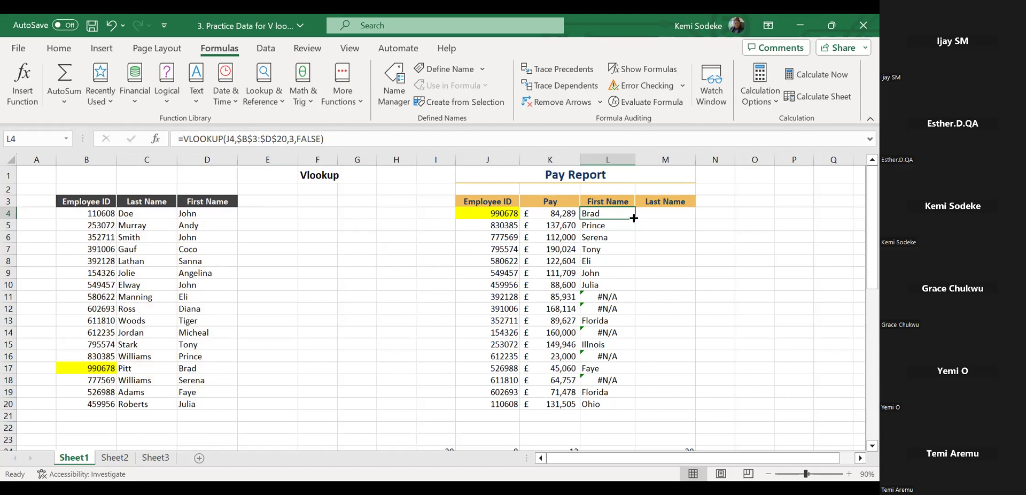
{"action": "left_click_drag", "start_coordinate": [635, 220], "coordinate": [635, 410]}
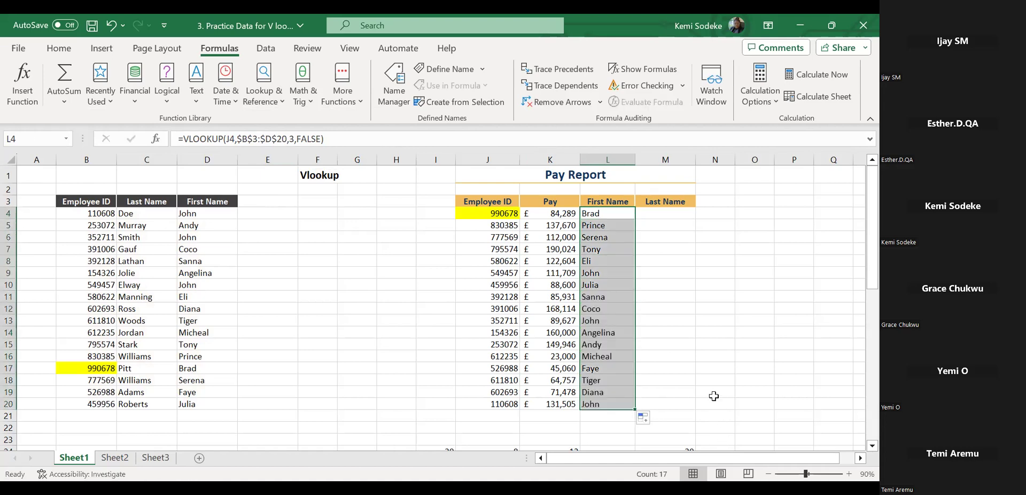
Open the copied VLOOKUP formula in L14 to check its table range, leaving the formula as it is
{"action": "left_click", "coordinate": [700, 342]}
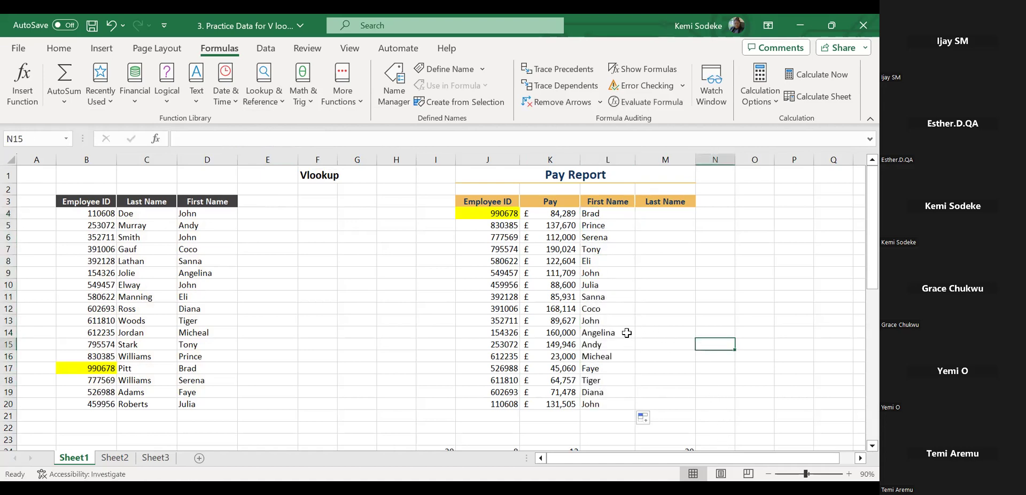
{"action": "left_click", "coordinate": [622, 332]}
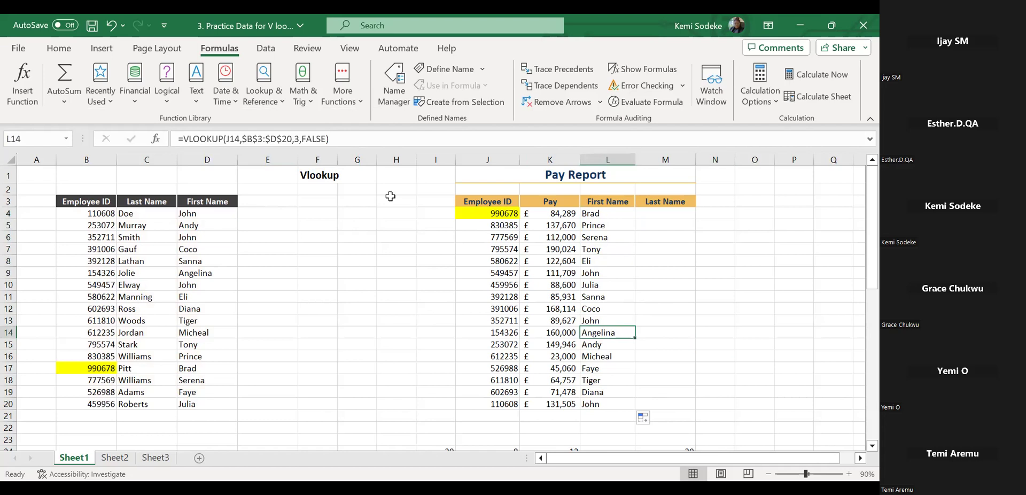
{"action": "left_click", "coordinate": [346, 139]}
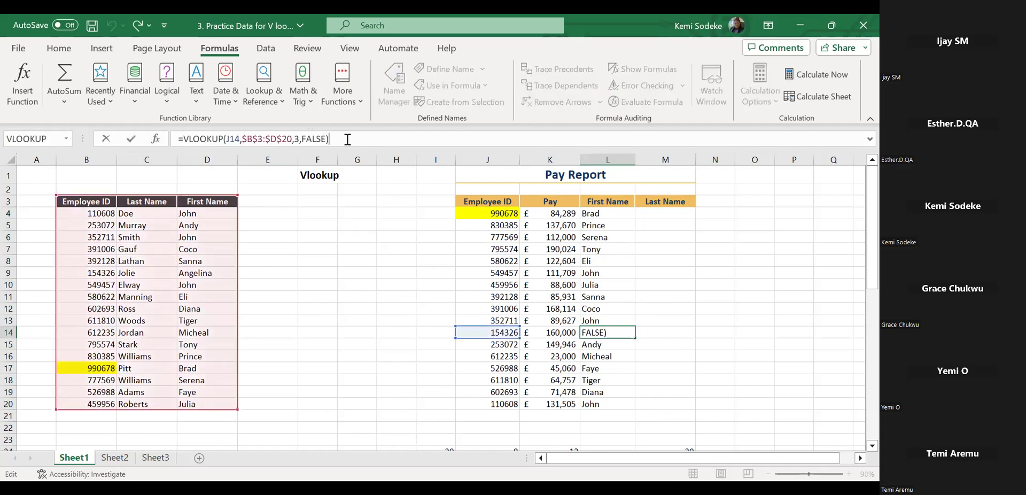
{"action": "left_click", "coordinate": [665, 389]}
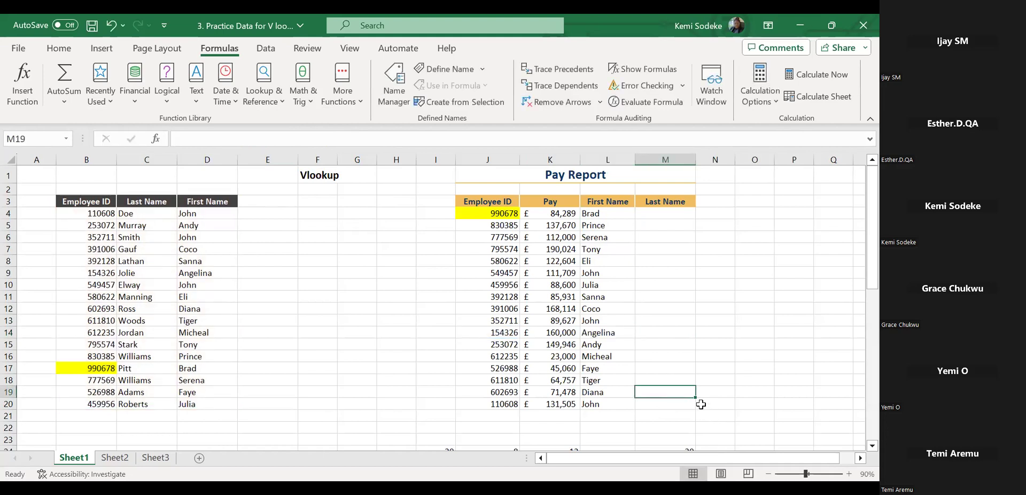
Fill the L4 VLOOKUP formula across into M4 under Last Name and select M4 to inspect the copied formula
{"action": "left_click", "coordinate": [596, 214]}
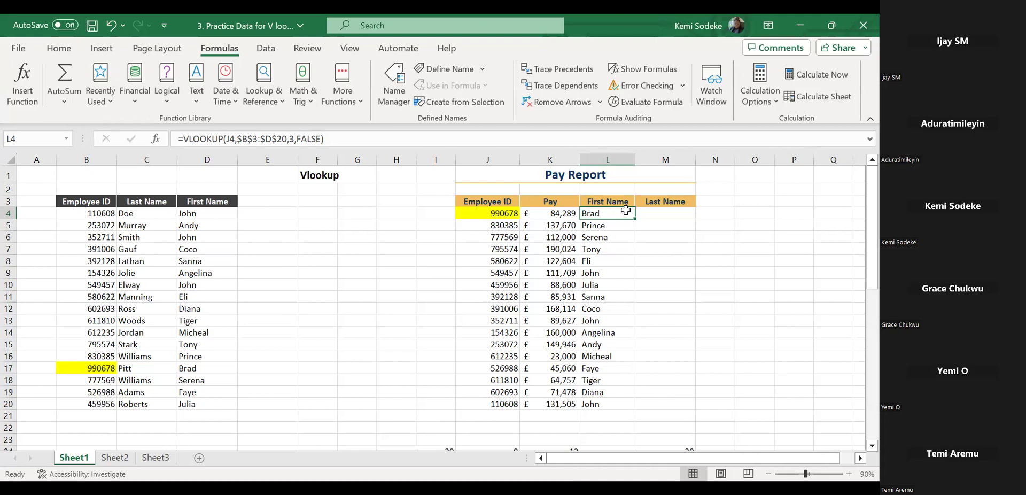
{"action": "left_click_drag", "start_coordinate": [636, 220], "coordinate": [670, 219]}
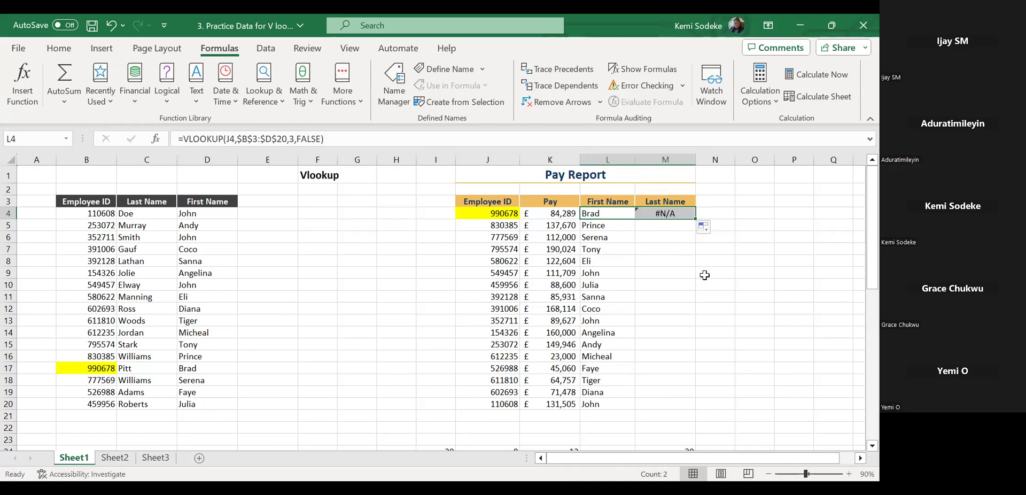
{"action": "left_click", "coordinate": [661, 214]}
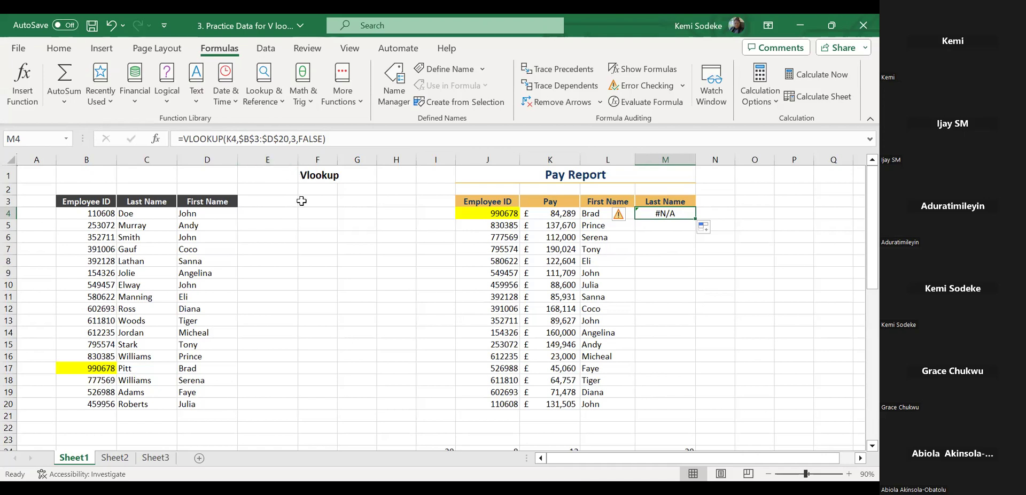
{"action": "left_click", "coordinate": [295, 227]}
{"action": "left_click", "coordinate": [674, 216]}
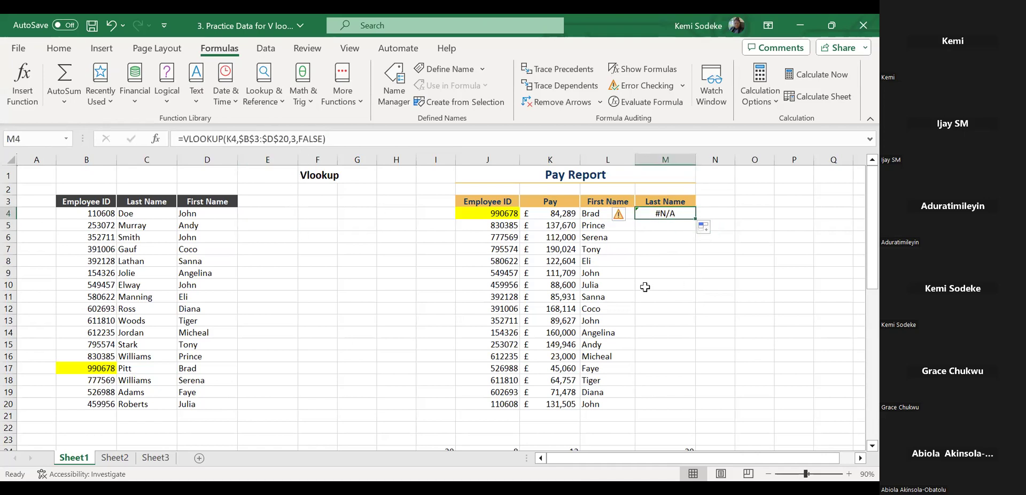
Set the column index of the VLOOKUP formula in M4 to 2 and reselect M4 to inspect it
{"action": "left_click", "coordinate": [295, 139]}
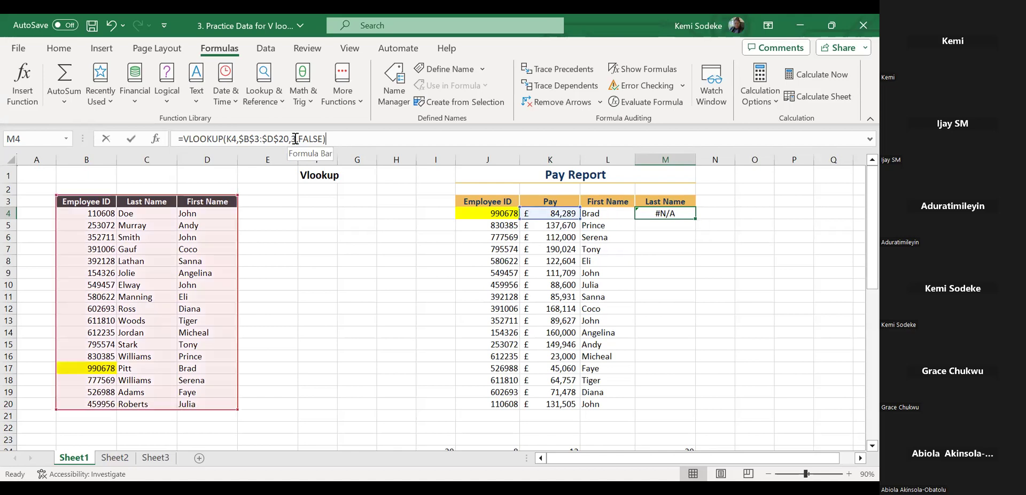
{"action": "key", "text": "BackSpace"}
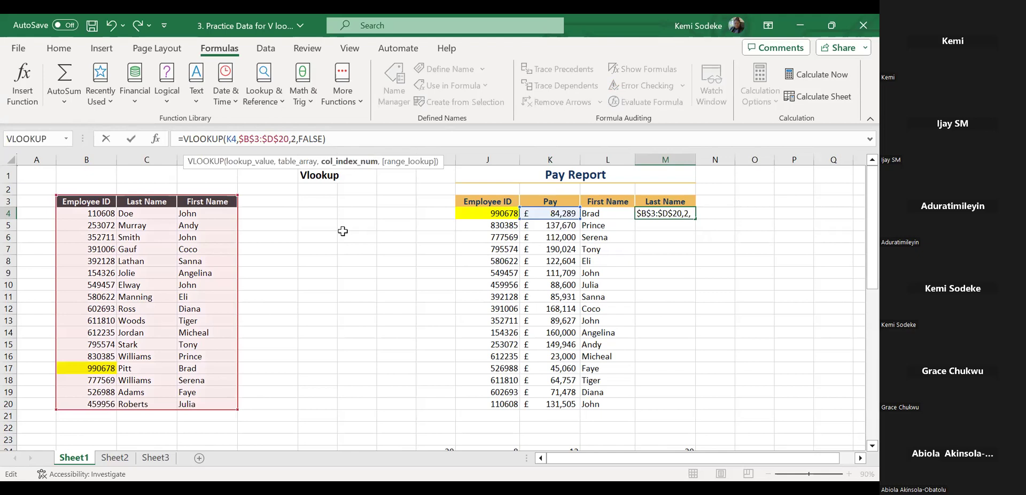
{"action": "key", "text": "Return"}
{"action": "left_click", "coordinate": [665, 214]}
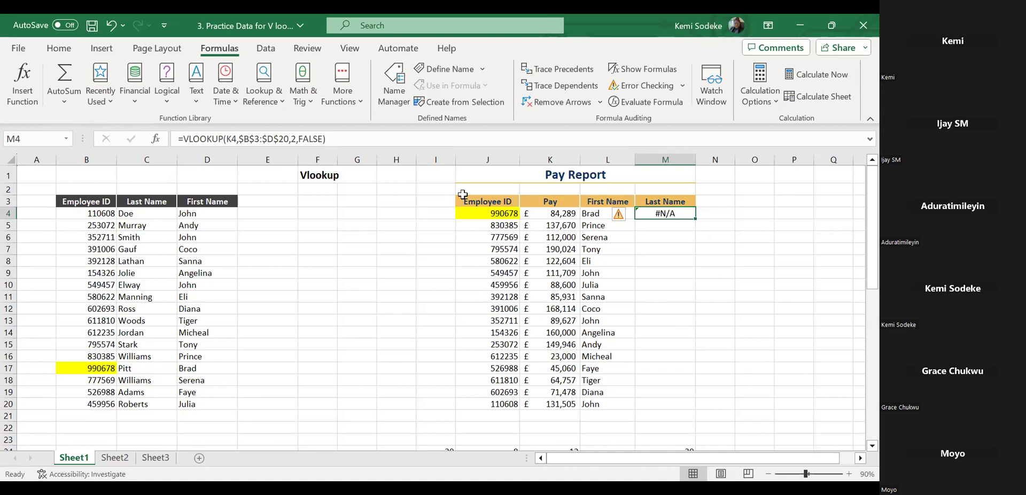
Lock the lookup value's column in the L4 VLOOKUP as $J4 and fill the formula across into M4
{"action": "left_click", "coordinate": [597, 213]}
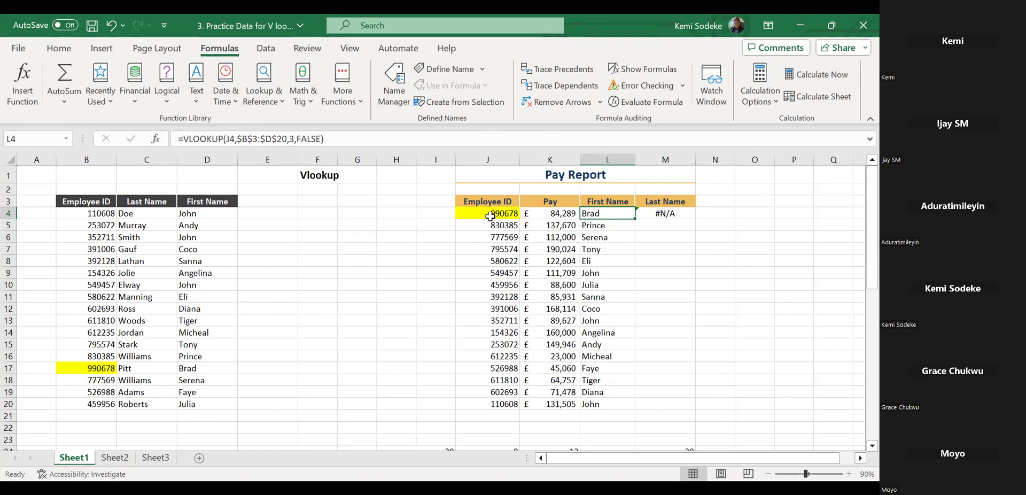
{"action": "left_click", "coordinate": [227, 136]}
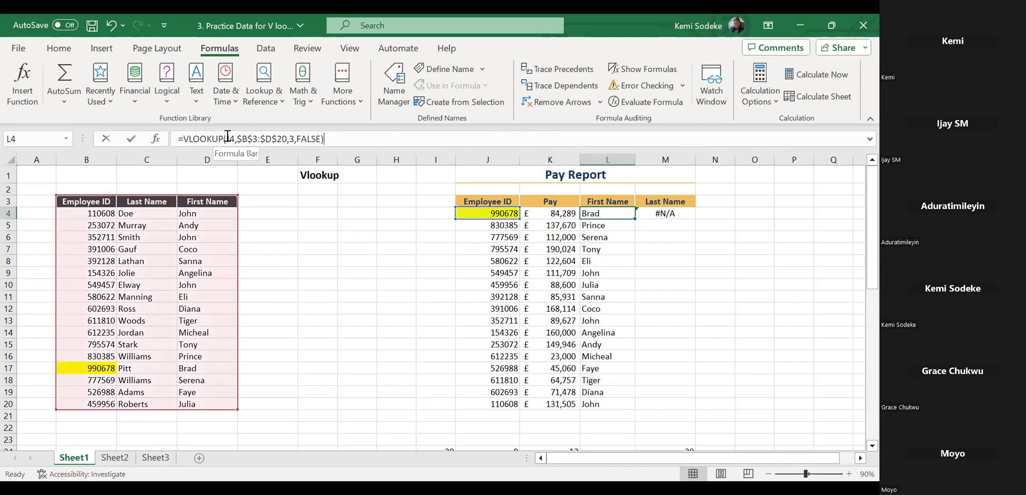
{"action": "type", "text": "$"}
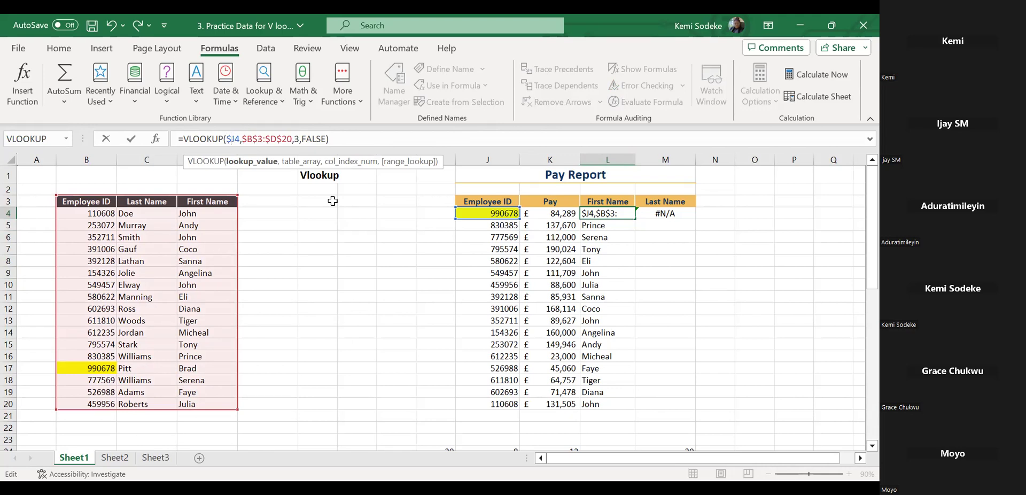
{"action": "key", "text": "Return"}
{"action": "left_click", "coordinate": [604, 213]}
{"action": "left_click_drag", "start_coordinate": [634, 218], "coordinate": [665, 216]}
{"action": "left_click", "coordinate": [661, 216]}
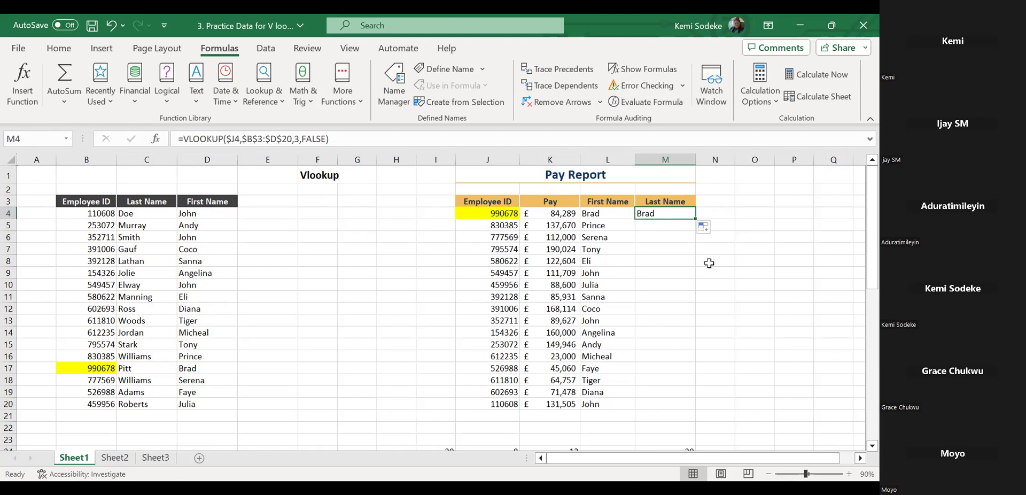
Set the column index in the M4 VLOOKUP to 2 and fill the Last Name formula down through M20
{"action": "left_click", "coordinate": [300, 139]}
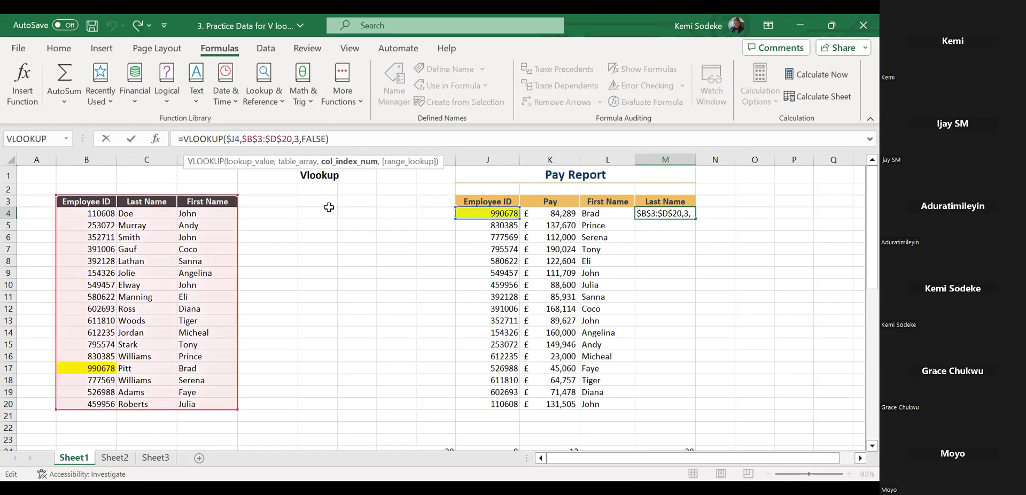
{"action": "key", "text": "BackSpace"}
{"action": "type", "text": "2"}
{"action": "key", "text": "Return"}
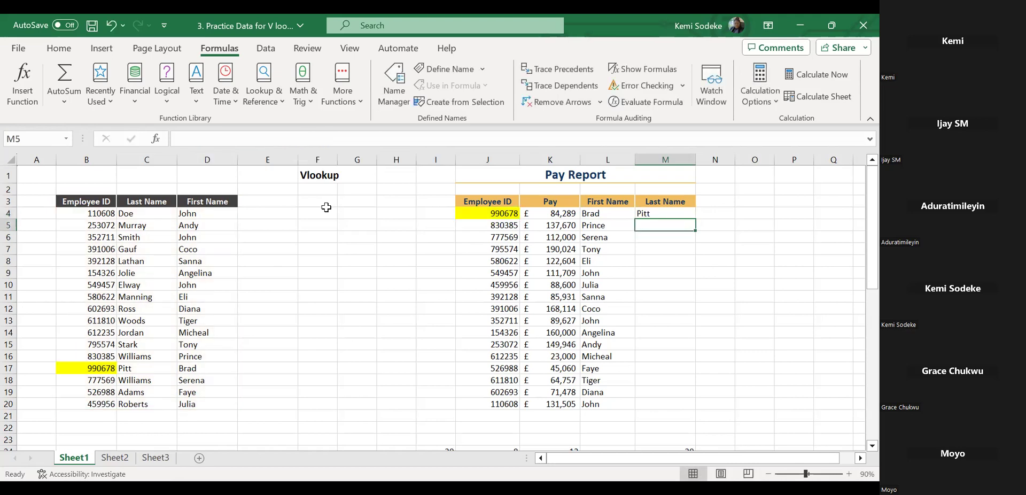
{"action": "left_click", "coordinate": [668, 213]}
{"action": "mouse_move", "coordinate": [697, 220]}
{"action": "left_mouse_down"}
{"action": "mouse_move", "coordinate": [694, 406]}
{"action": "mouse_move", "coordinate": [816, 433]}
{"action": "left_mouse_up"}
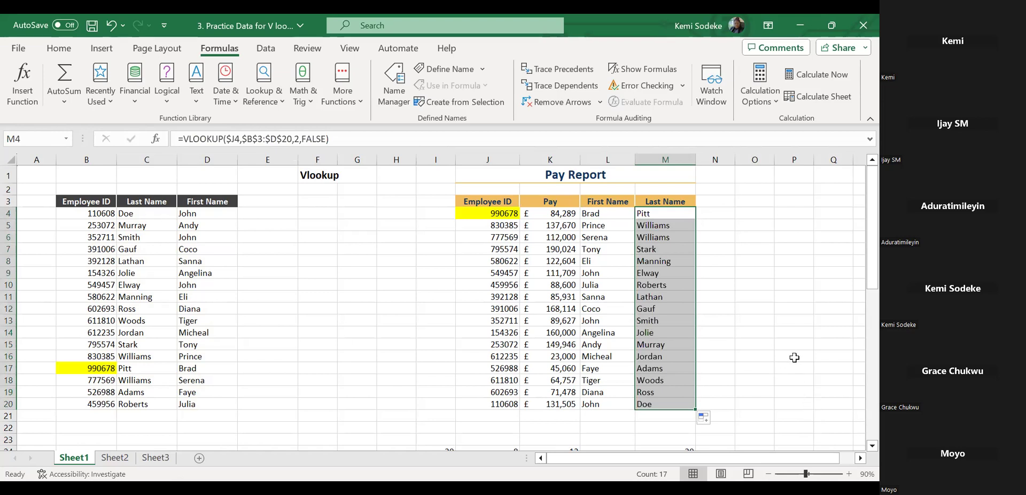
{"action": "left_click", "coordinate": [776, 335]}
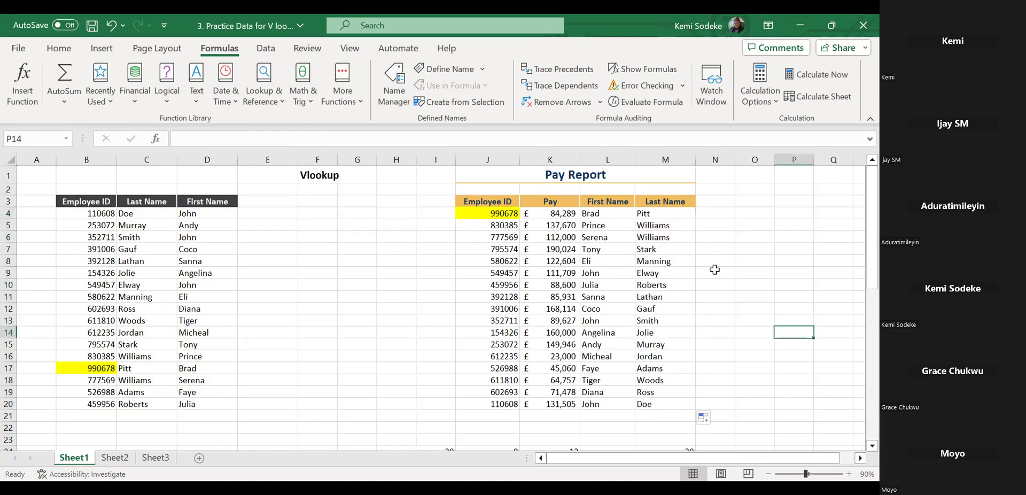
Make the lookup value in the L4 VLOOKUP fully absolute as $J$4 and fill the formula across into M4
{"action": "left_click", "coordinate": [612, 214]}
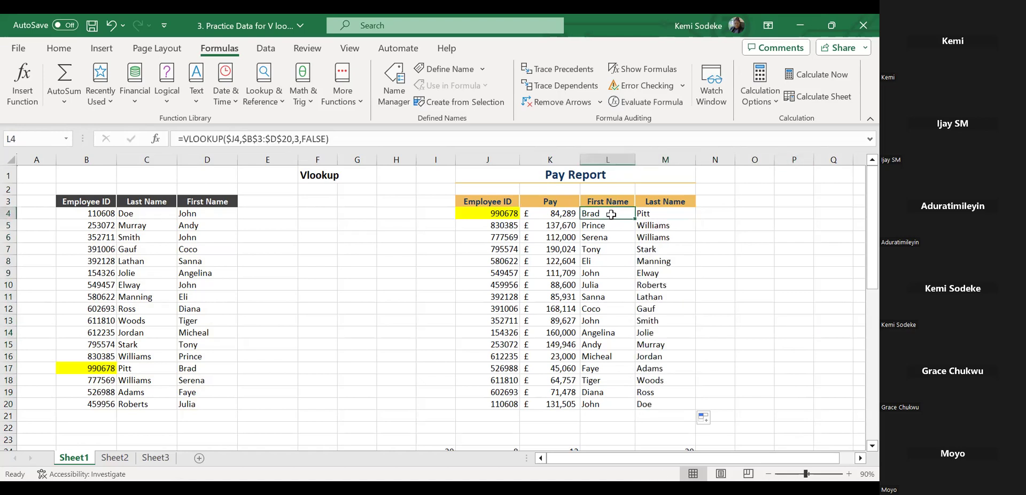
{"action": "left_click", "coordinate": [234, 139]}
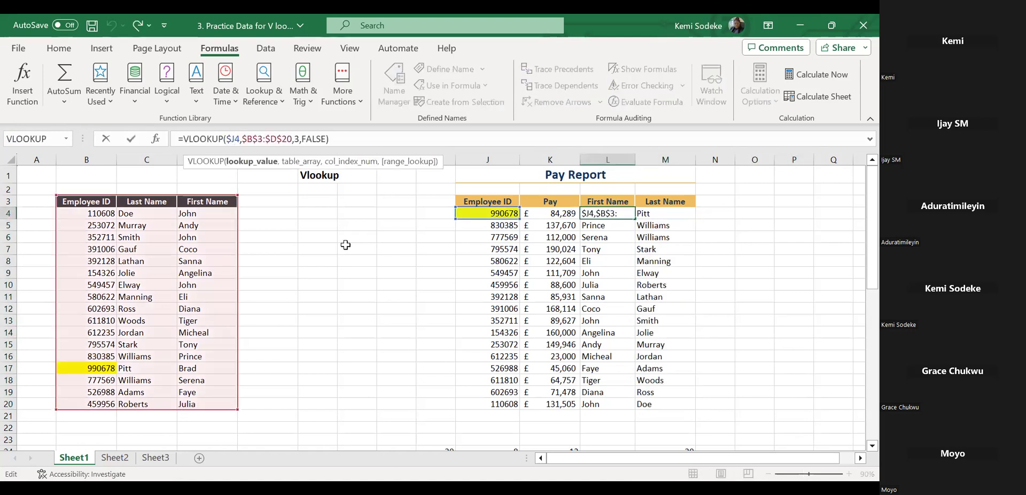
{"action": "type", "text": "$"}
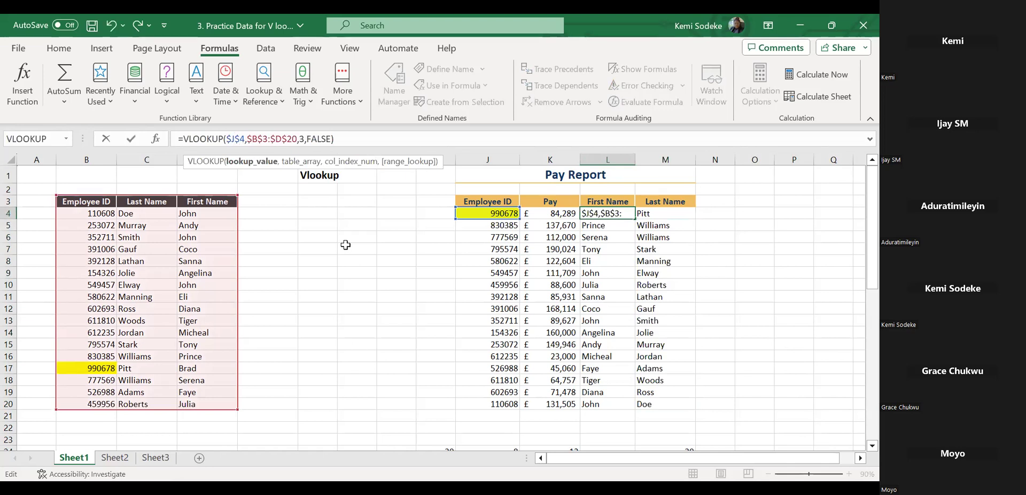
{"action": "key", "text": "ctrl+Return"}
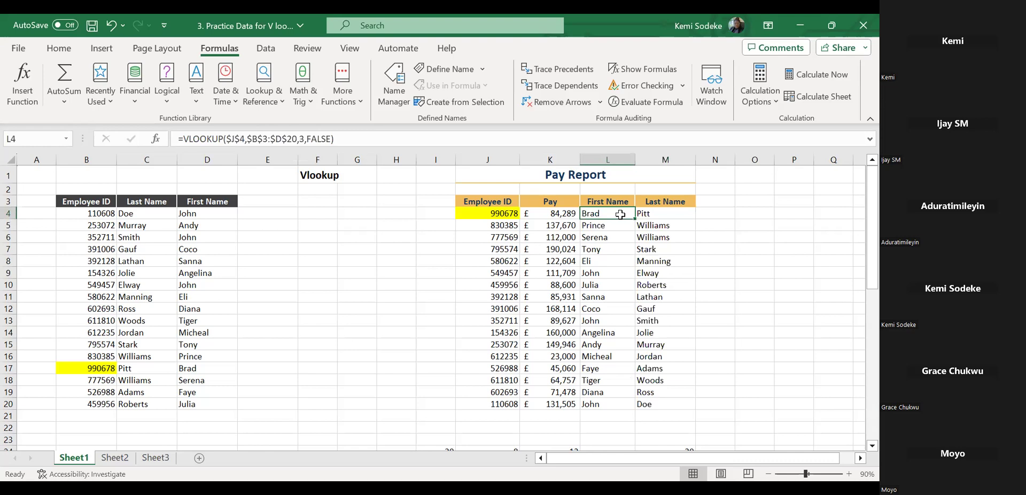
{"action": "left_click_drag", "start_coordinate": [635, 219], "coordinate": [684, 229]}
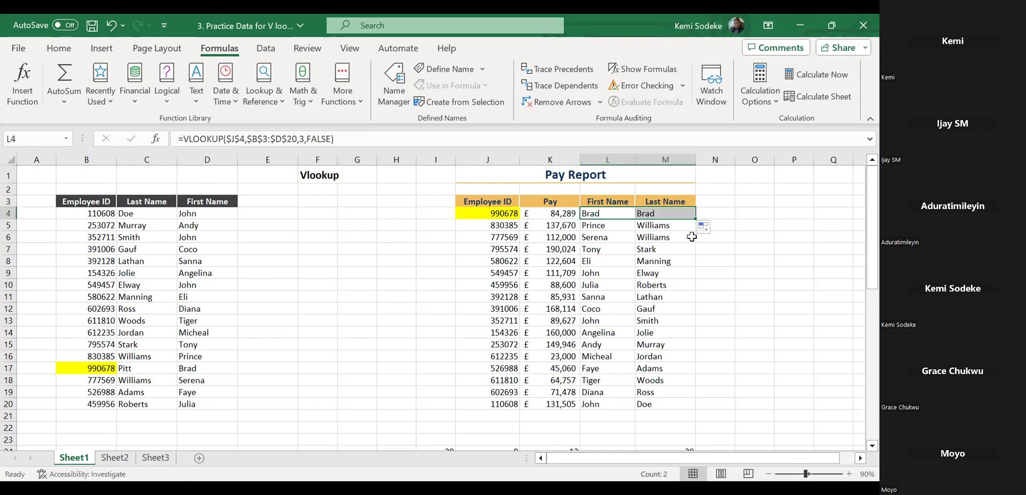
{"action": "left_click", "coordinate": [668, 214]}
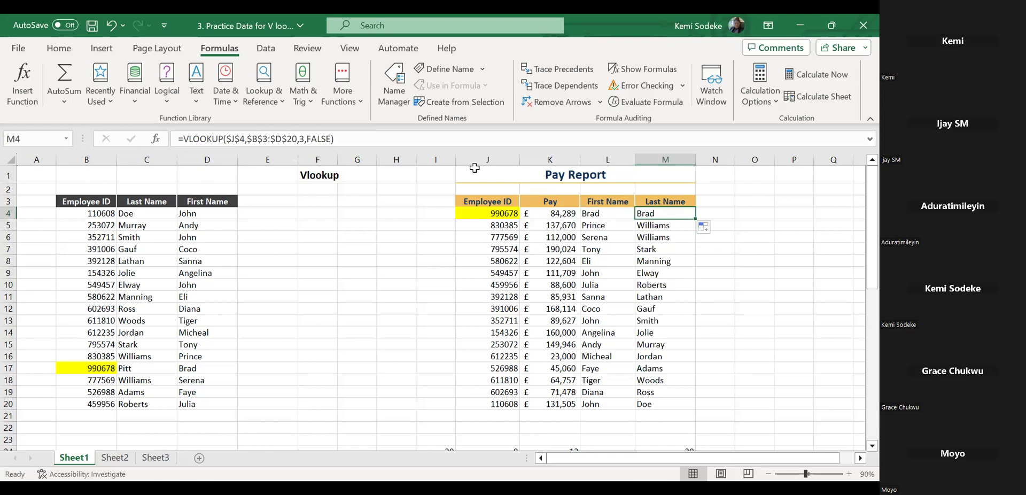
Set the column index to 2 in the M4 VLOOKUP that uses $J$4, and fill it down through M20
{"action": "left_click", "coordinate": [304, 139]}
{"action": "key", "text": "BackSpace"}
{"action": "type", "text": "2"}
{"action": "key", "text": "ctrl+Return"}
{"action": "left_click_drag", "start_coordinate": [696, 225], "coordinate": [692, 407]}
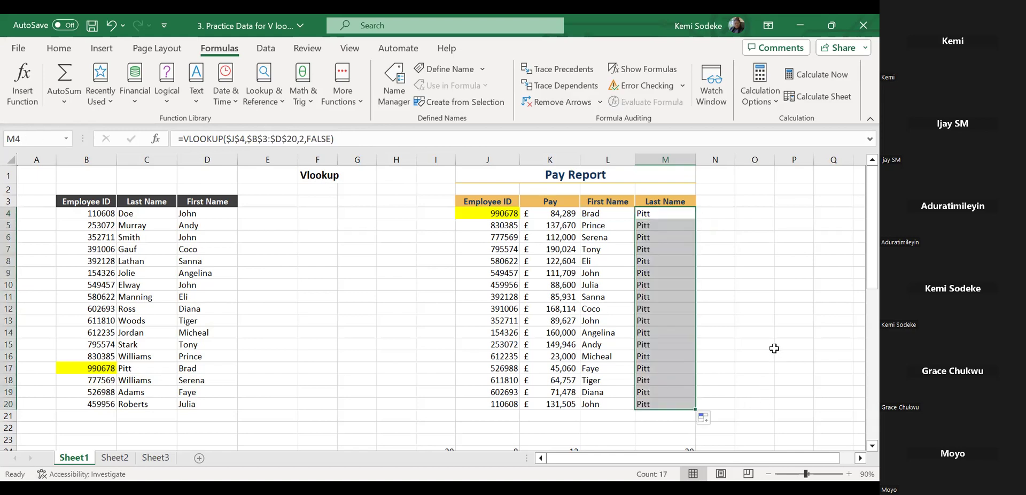
{"action": "left_click", "coordinate": [759, 343]}
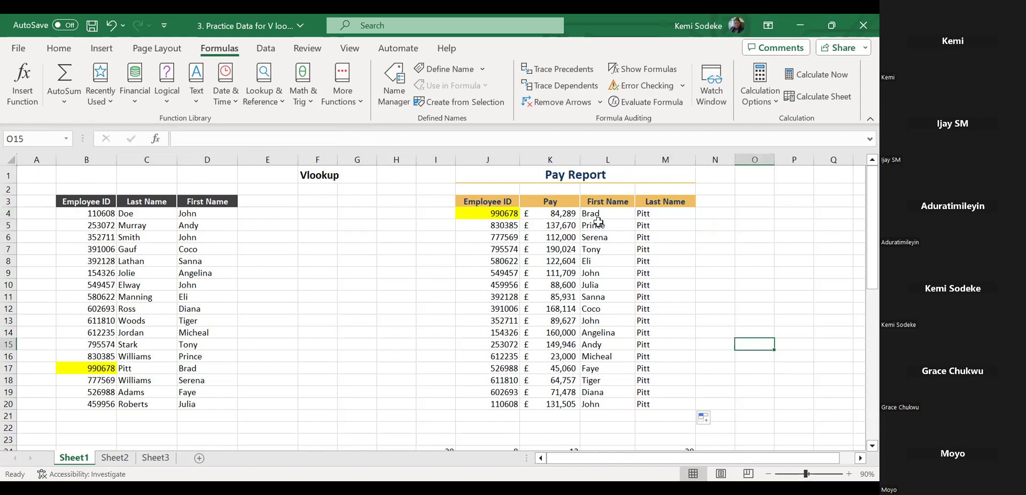
Inspect the copied VLOOKUP formulas in M5, M9 and M14 to check which lookup cell they reference, leaving them as they are
{"action": "left_click", "coordinate": [669, 224]}
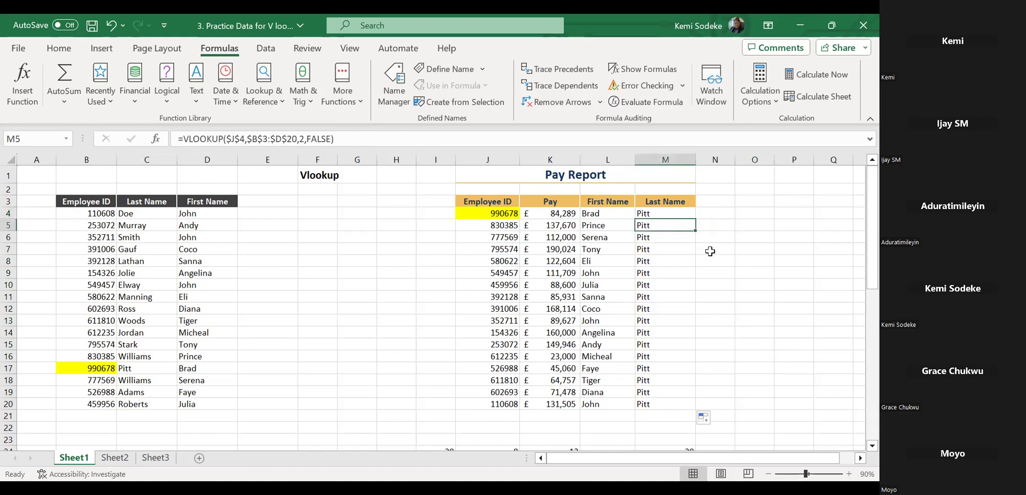
{"action": "left_click", "coordinate": [350, 138]}
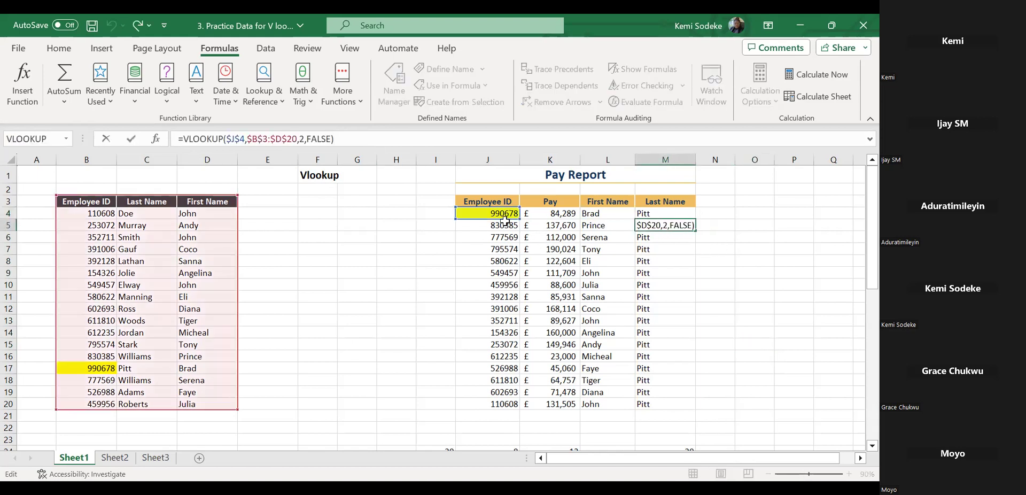
{"action": "key", "text": "Escape"}
{"action": "left_click", "coordinate": [658, 274]}
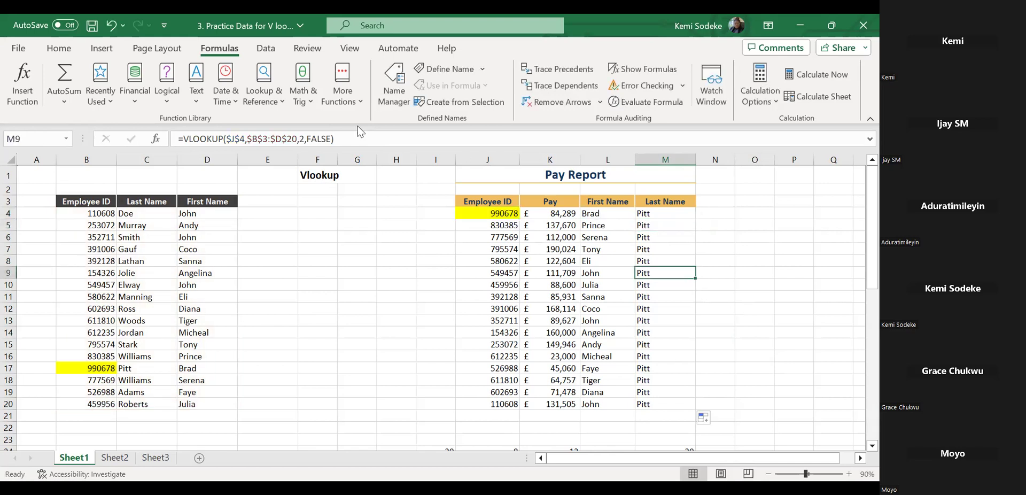
{"action": "left_click", "coordinate": [346, 137]}
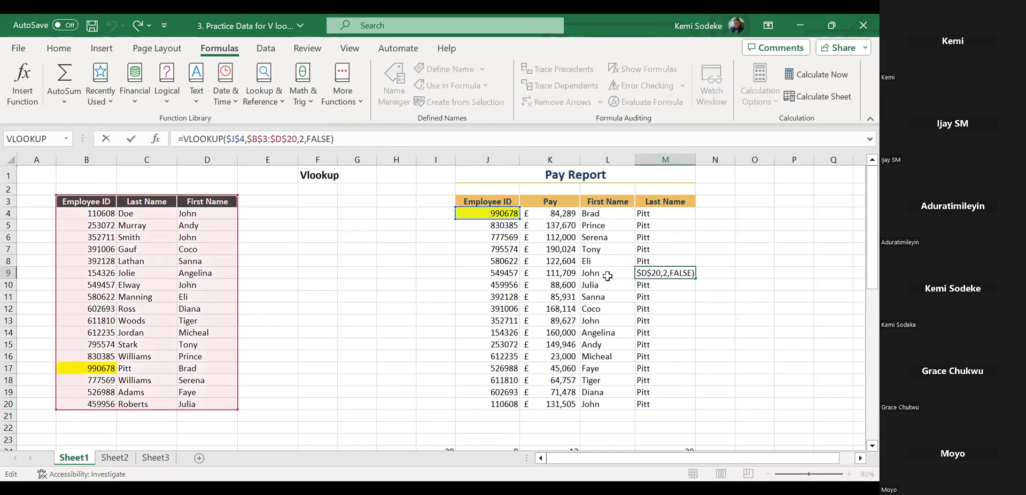
{"action": "key", "text": "Escape"}
{"action": "left_click", "coordinate": [664, 326]}
{"action": "left_click", "coordinate": [352, 142]}
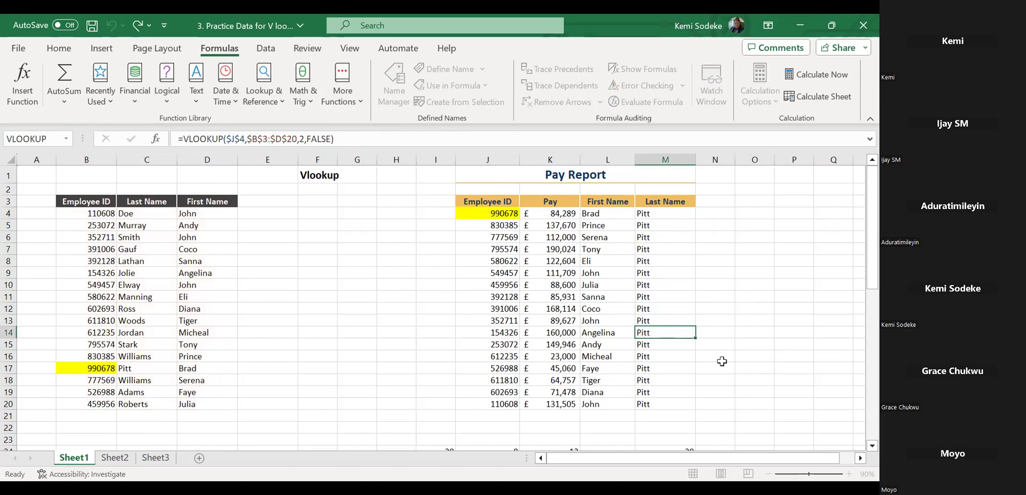
{"action": "left_click", "coordinate": [709, 289]}
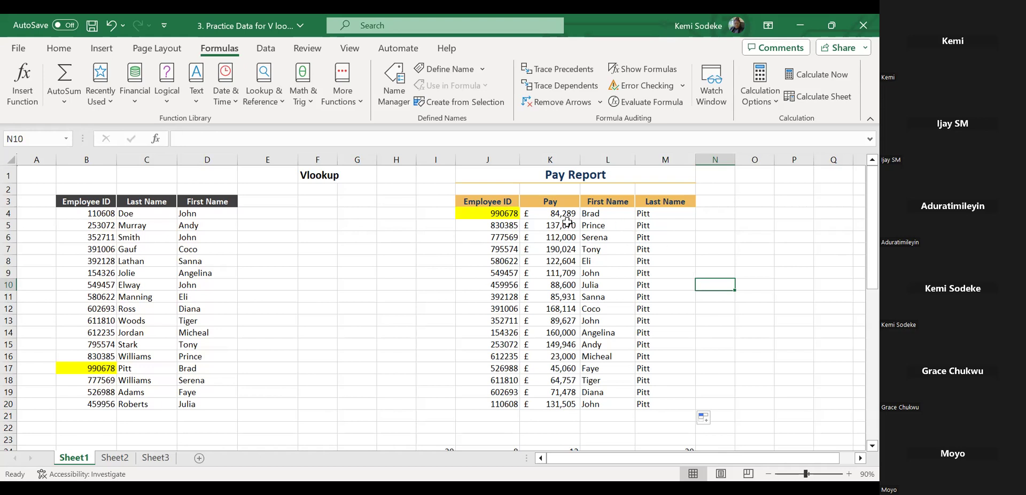
Restore the lookup value in the L4 VLOOKUP to $J4 by unlocking its row, and fill the formula across into M4
{"action": "left_click", "coordinate": [607, 214]}
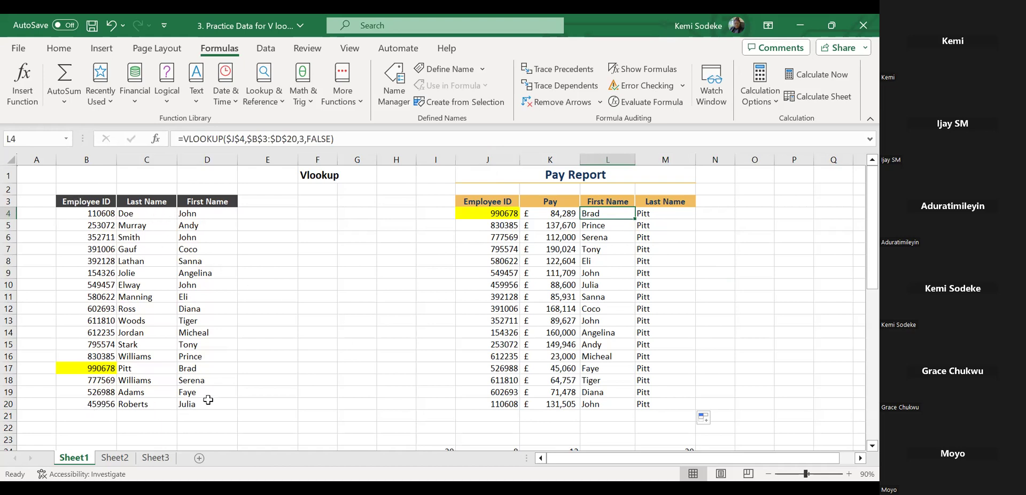
{"action": "left_click", "coordinate": [238, 138]}
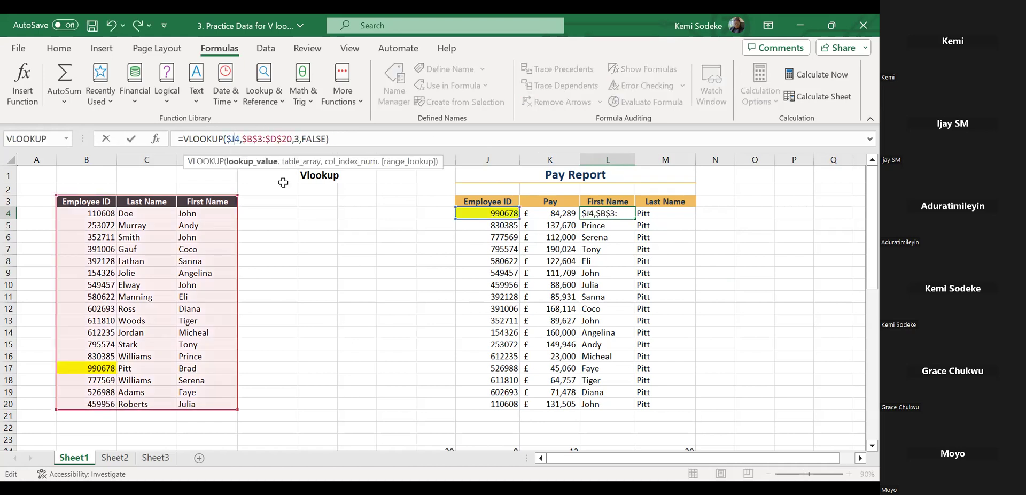
{"action": "key", "text": "Return"}
{"action": "left_click", "coordinate": [614, 214]}
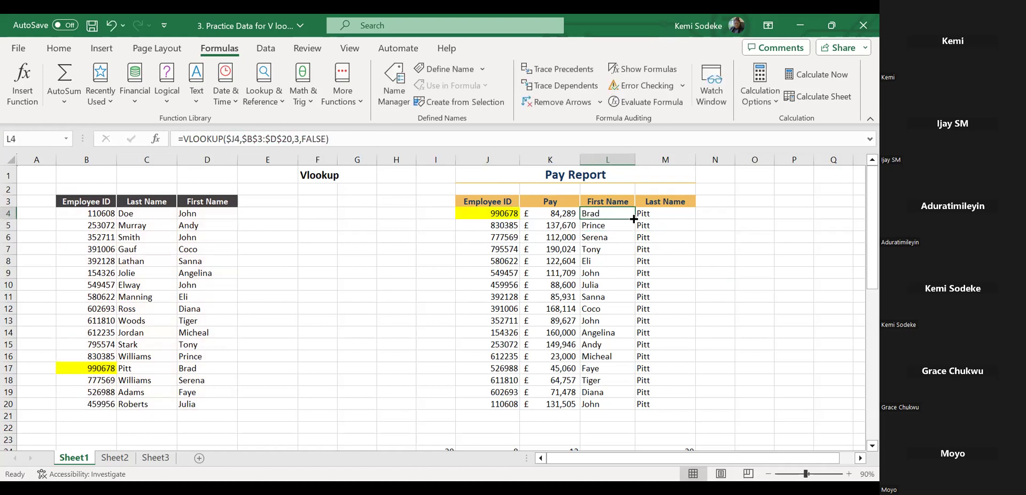
{"action": "left_click_drag", "start_coordinate": [634, 219], "coordinate": [689, 219]}
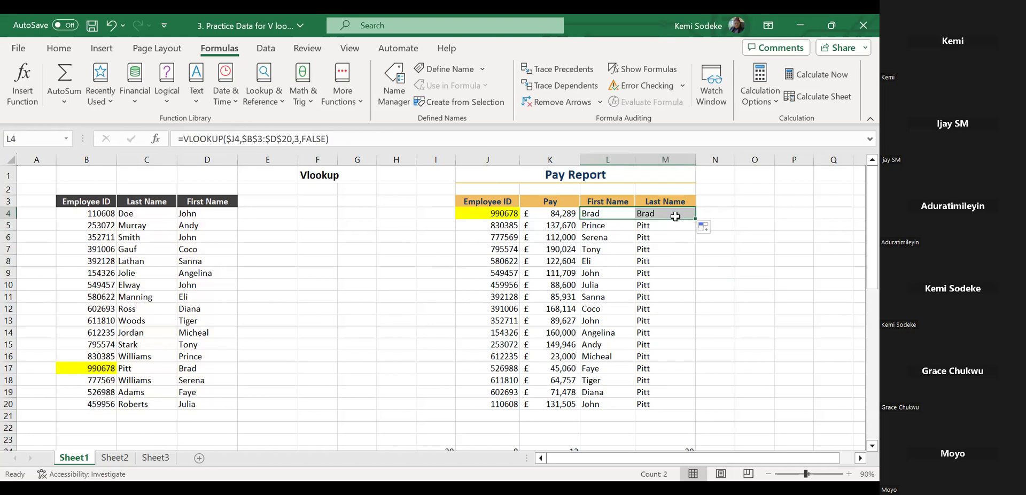
Set the column index in the M4 VLOOKUP that uses $J4 to 2 and fill it down through M20
{"action": "left_click", "coordinate": [295, 138]}
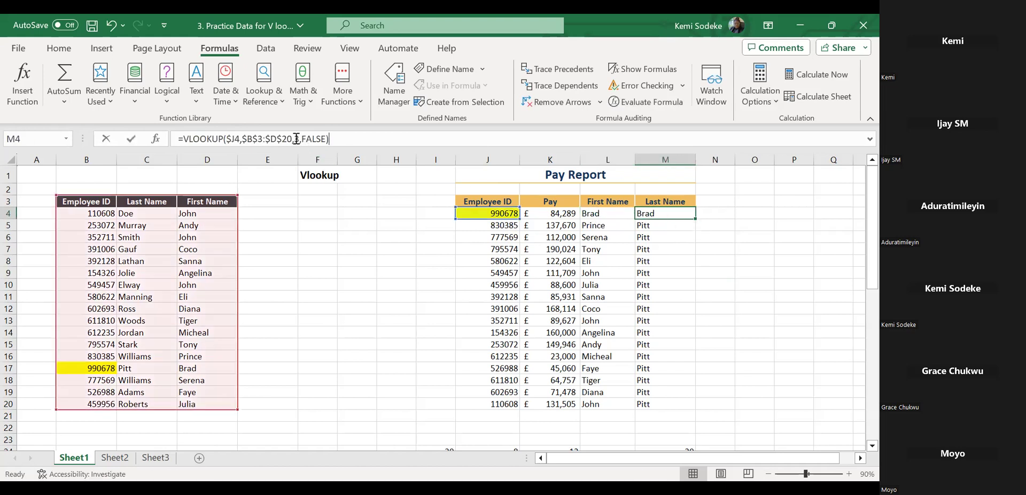
{"action": "key", "text": "BackSpace"}
{"action": "type", "text": "2"}
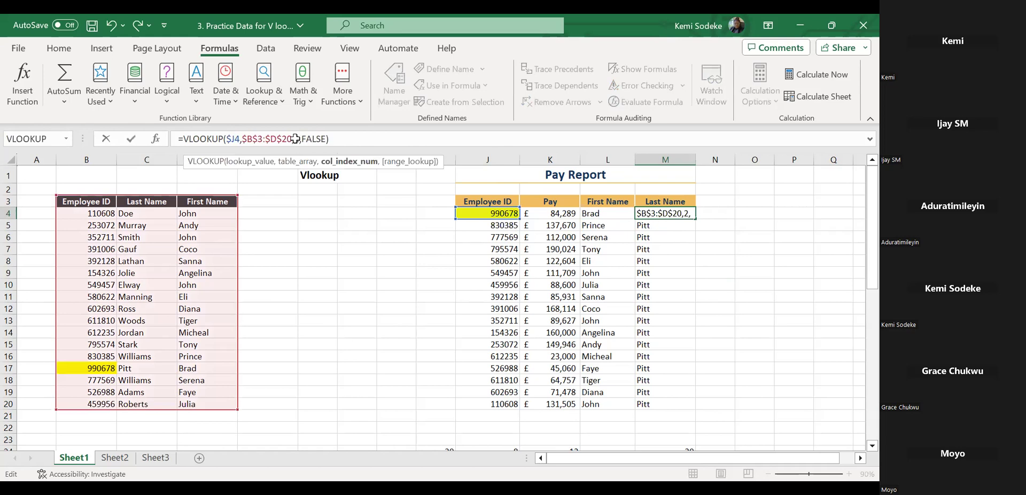
{"action": "key", "text": "Return"}
{"action": "left_click", "coordinate": [694, 217]}
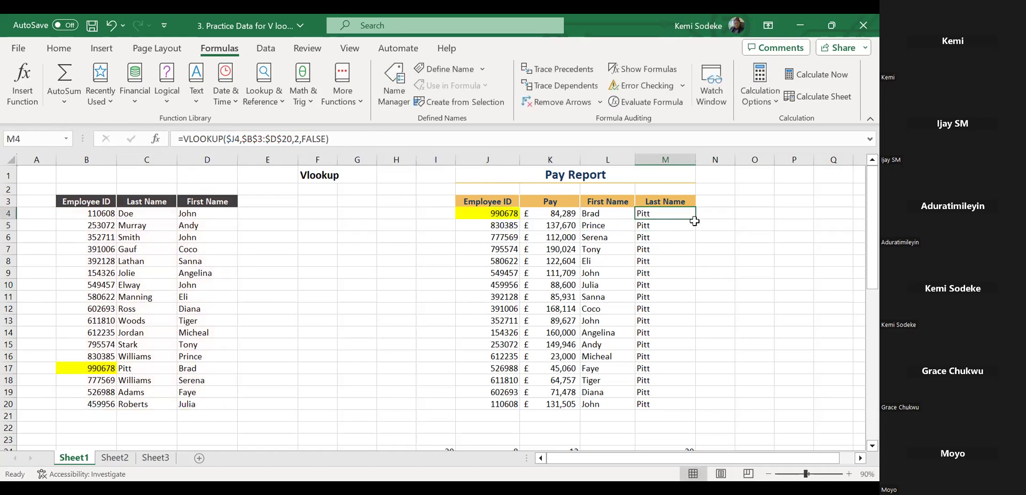
{"action": "left_click_drag", "start_coordinate": [696, 220], "coordinate": [685, 406]}
{"action": "left_click", "coordinate": [753, 367]}
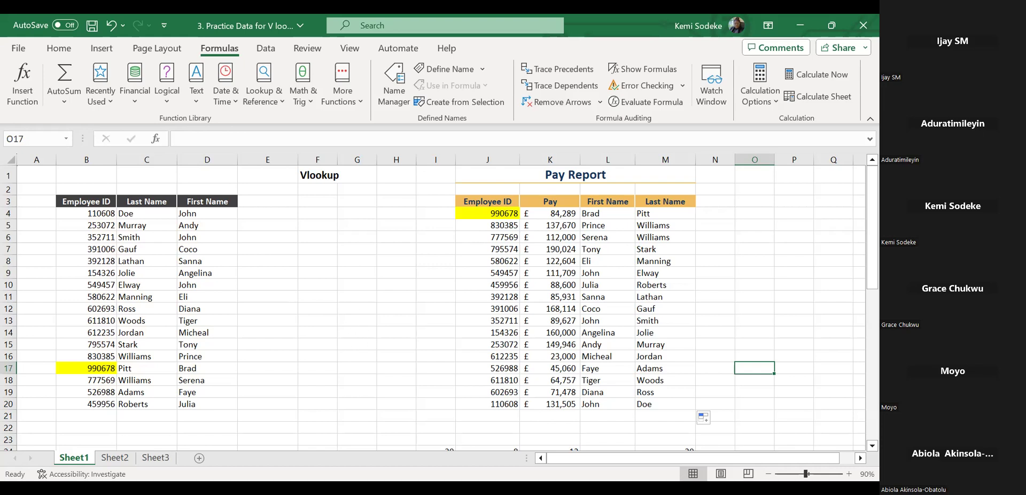
{"action": "left_click", "coordinate": [53, 268]}
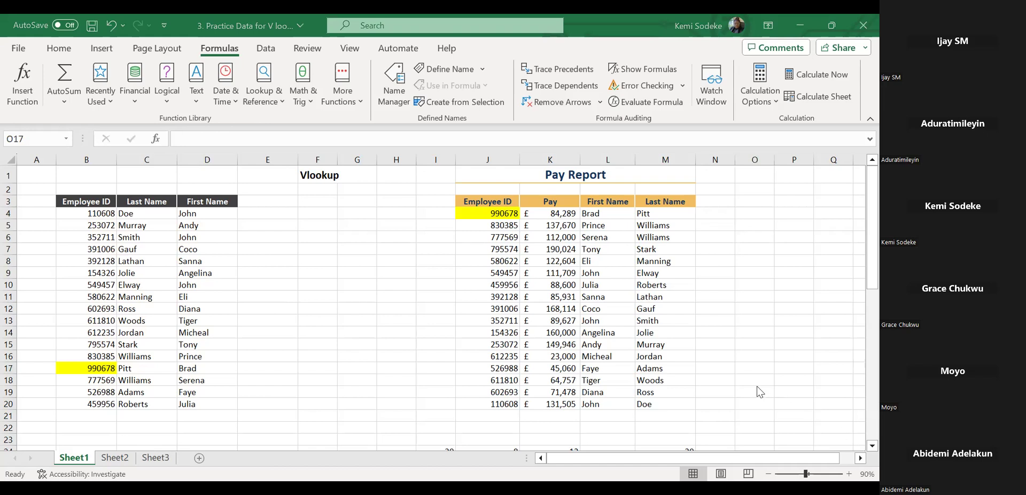
{"action": "left_click", "coordinate": [493, 321]}
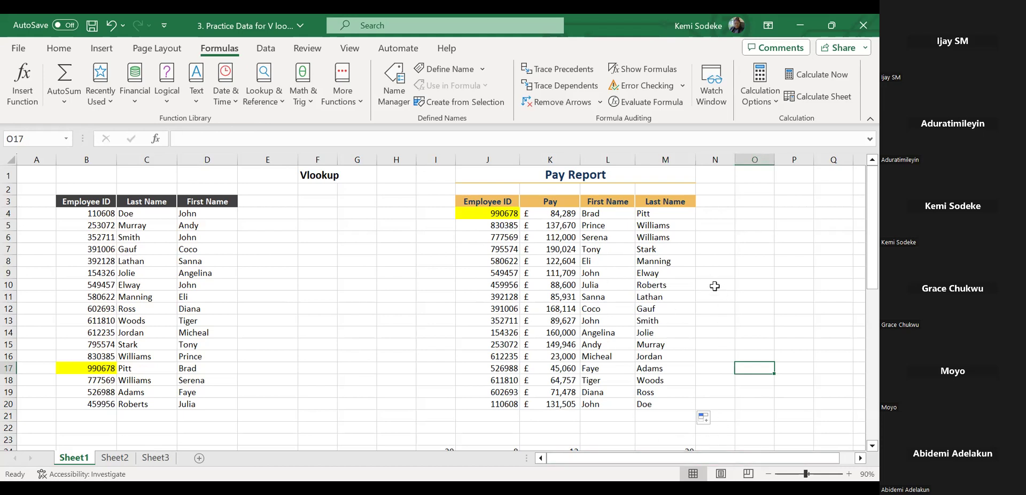
Clear the scratch numbers from the range I24:N32 below the Pay Report
{"action": "scroll", "coordinate": [710, 287], "scroll_direction": "down", "scroll_amount": 4}
{"action": "scroll", "coordinate": [710, 287], "scroll_direction": "down", "scroll_amount": 2}
{"action": "scroll", "coordinate": [709, 286], "scroll_direction": "up", "scroll_amount": 6}
{"action": "scroll", "coordinate": [709, 287], "scroll_direction": "down", "scroll_amount": 4}
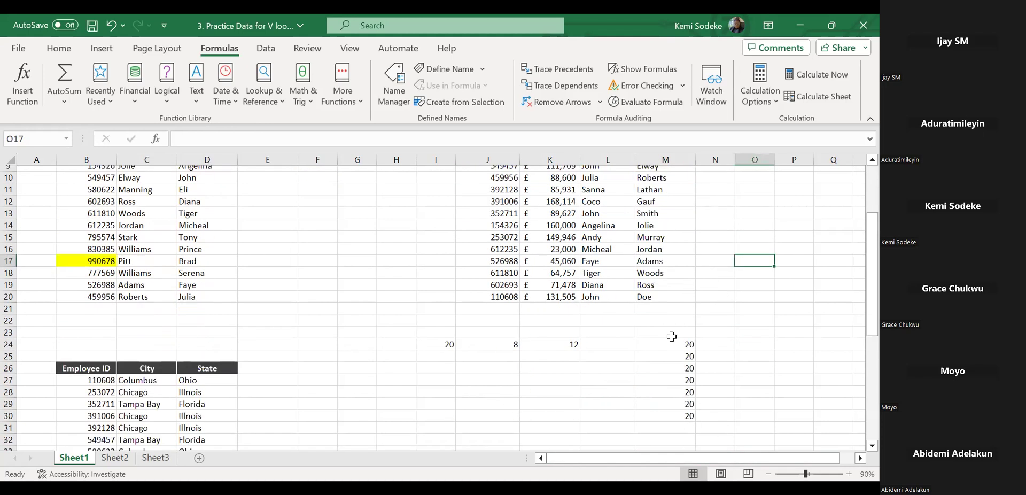
{"action": "left_click_drag", "start_coordinate": [438, 305], "coordinate": [719, 404]}
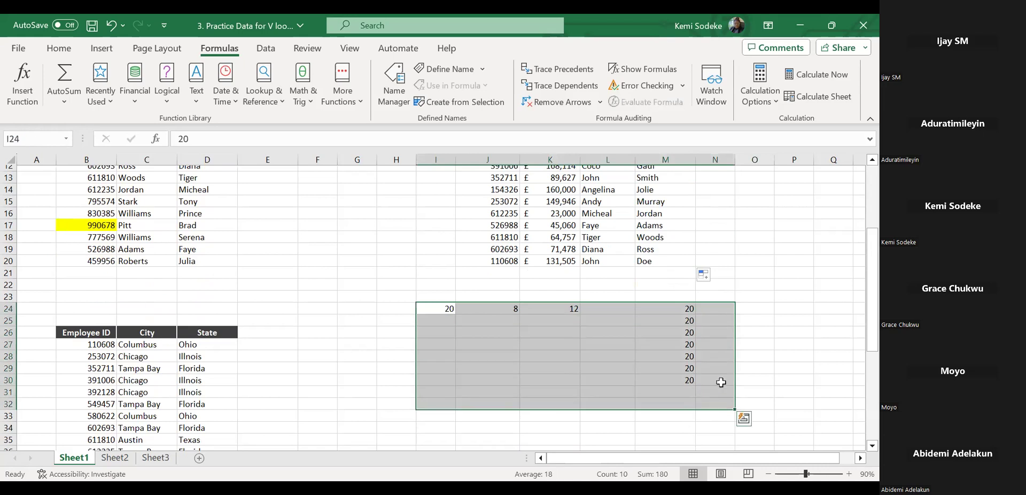
{"action": "left_click", "coordinate": [769, 337]}
{"action": "scroll", "coordinate": [742, 332], "scroll_direction": "up", "scroll_amount": 4}
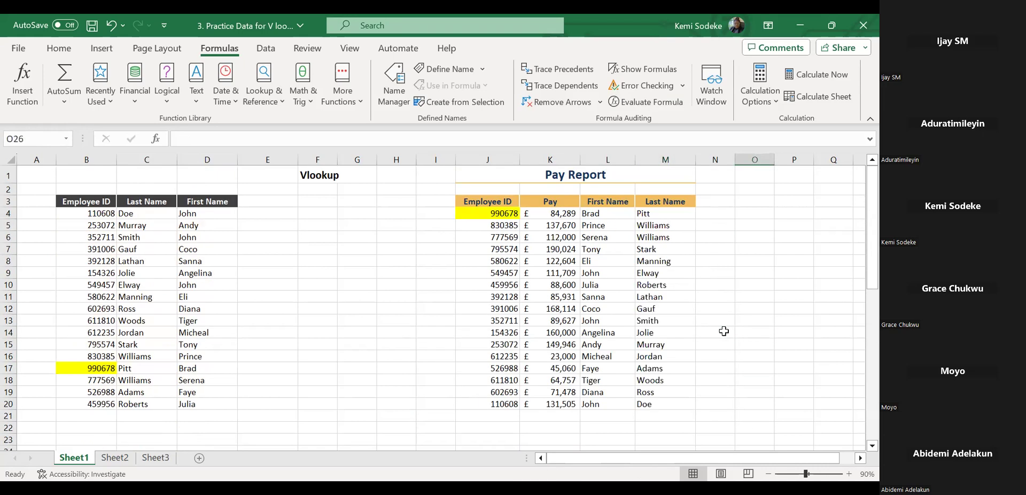
Copy the City and State headers from C26:D26 into N3:O3, beside the Pay Report's Last Name header
{"action": "left_click", "coordinate": [858, 460]}
{"action": "left_click_drag", "start_coordinate": [809, 459], "coordinate": [836, 459]}
{"action": "scroll", "coordinate": [659, 318], "scroll_direction": "down", "scroll_amount": 4}
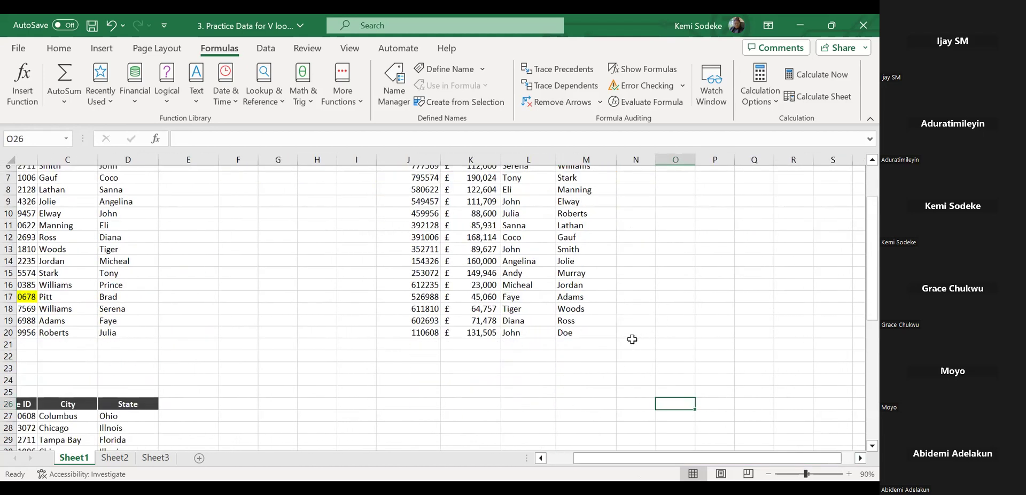
{"action": "left_click_drag", "start_coordinate": [705, 458], "coordinate": [678, 458]}
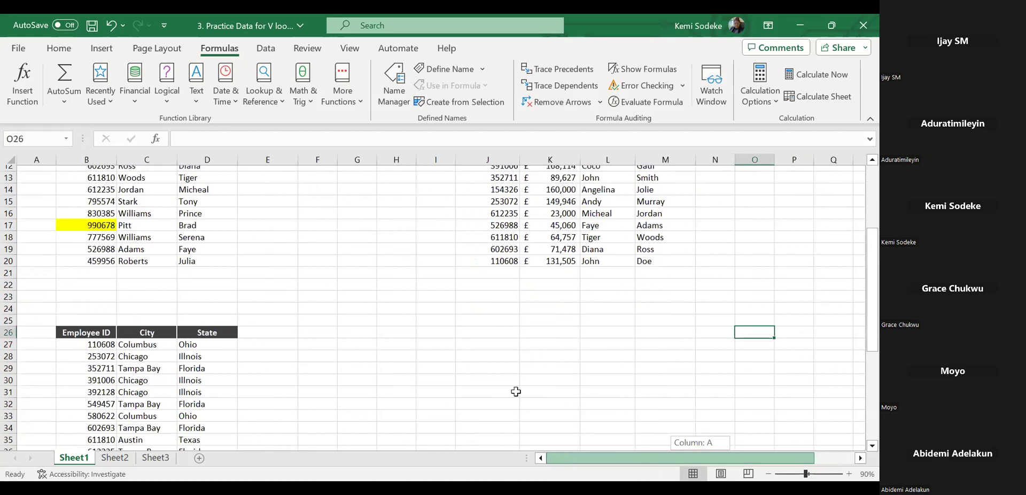
{"action": "scroll", "coordinate": [219, 363], "scroll_direction": "down", "scroll_amount": 3}
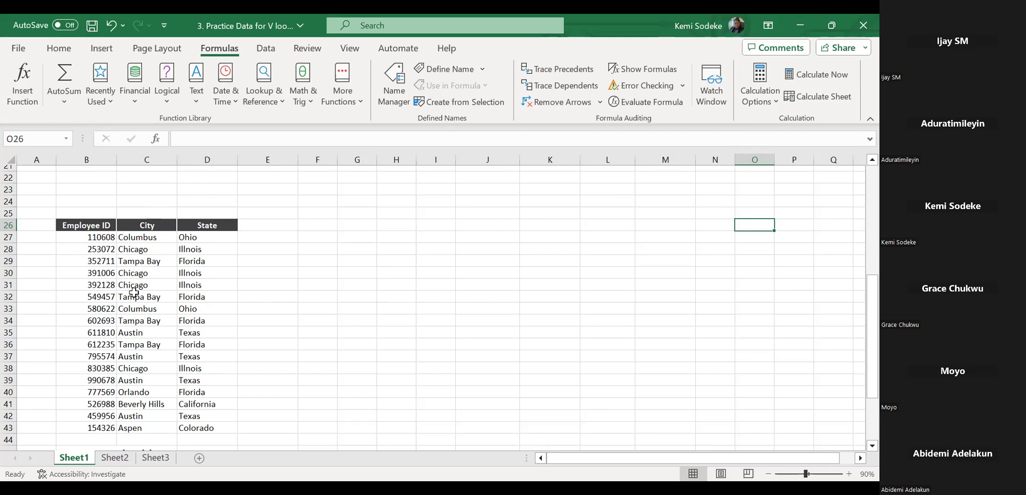
{"action": "scroll", "coordinate": [529, 336], "scroll_direction": "up", "scroll_amount": 7}
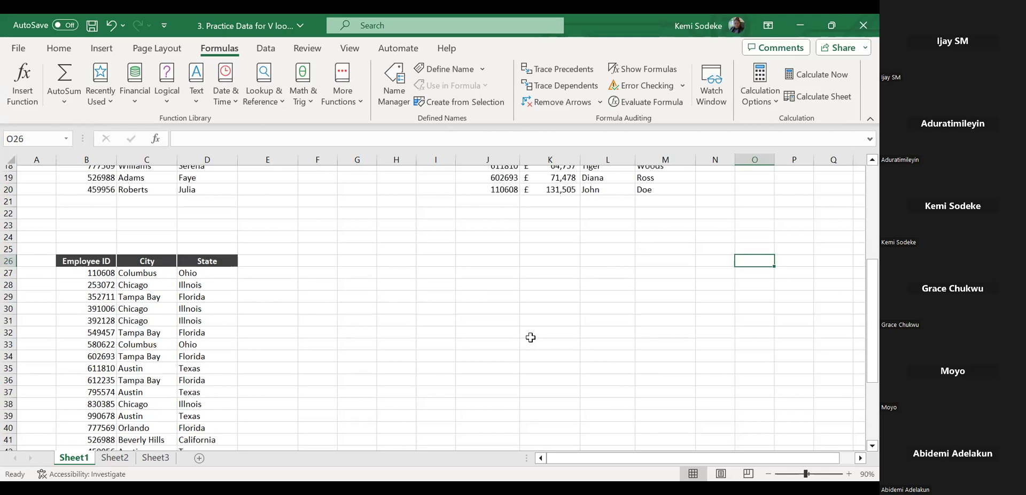
{"action": "scroll", "coordinate": [134, 379], "scroll_direction": "down", "scroll_amount": 3}
{"action": "left_click_drag", "start_coordinate": [140, 368], "coordinate": [195, 368]}
{"action": "key", "text": "ctrl+c"}
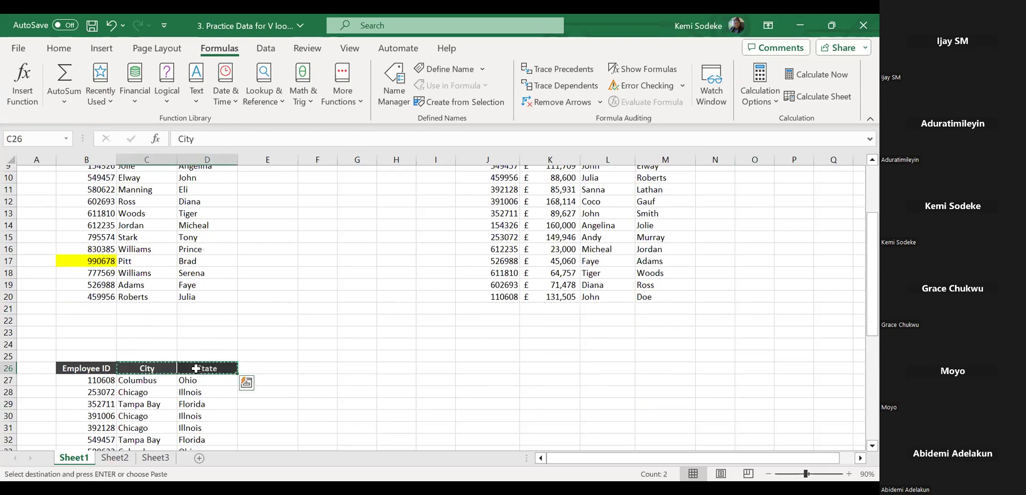
{"action": "scroll", "coordinate": [695, 191], "scroll_direction": "up", "scroll_amount": 3}
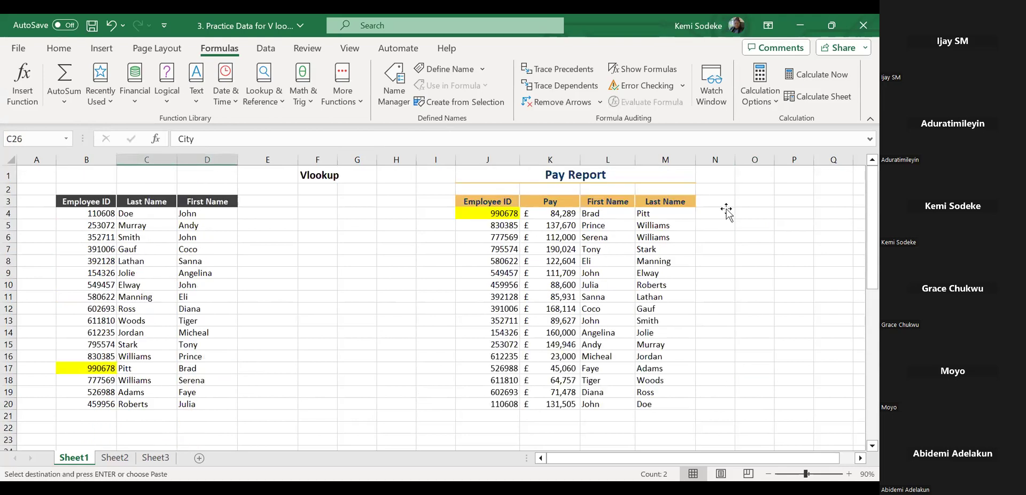
{"action": "left_click", "coordinate": [720, 203]}
{"action": "key", "text": "ctrl+v"}
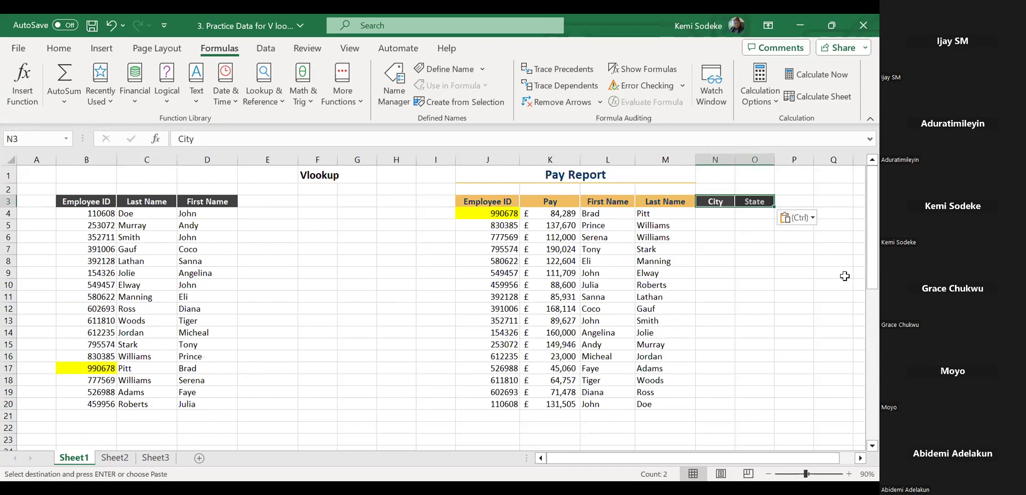
Widen columns N and O slightly for the new City and State fields
{"action": "left_click", "coordinate": [860, 457]}
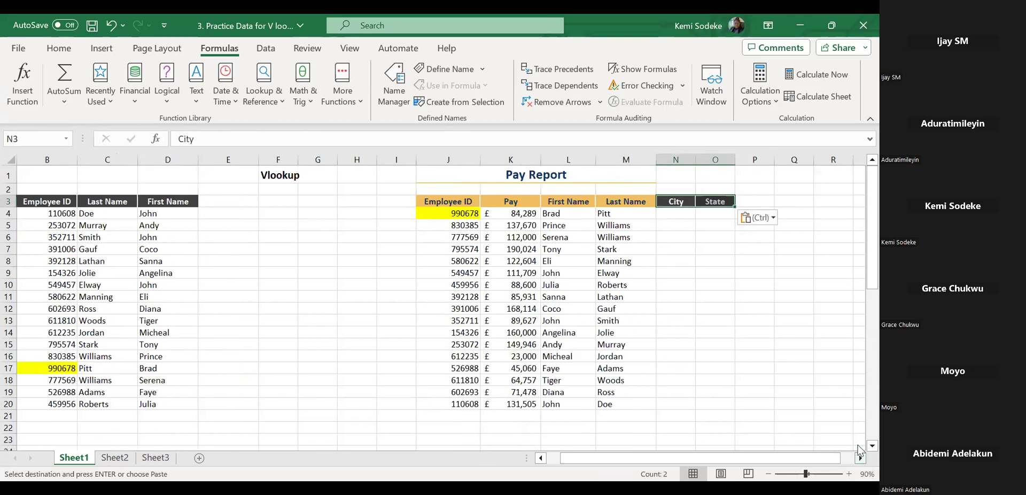
{"action": "left_click", "coordinate": [860, 457]}
{"action": "left_click", "coordinate": [616, 213]}
{"action": "left_click_drag", "start_coordinate": [637, 160], "coordinate": [644, 161]}
{"action": "left_click_drag", "start_coordinate": [684, 162], "coordinate": [697, 162]}
{"action": "left_click_drag", "start_coordinate": [589, 459], "coordinate": [553, 457]}
{"action": "scroll", "coordinate": [507, 402], "scroll_direction": "down", "scroll_amount": 2}
{"action": "scroll", "coordinate": [620, 398], "scroll_direction": "up", "scroll_amount": 2}
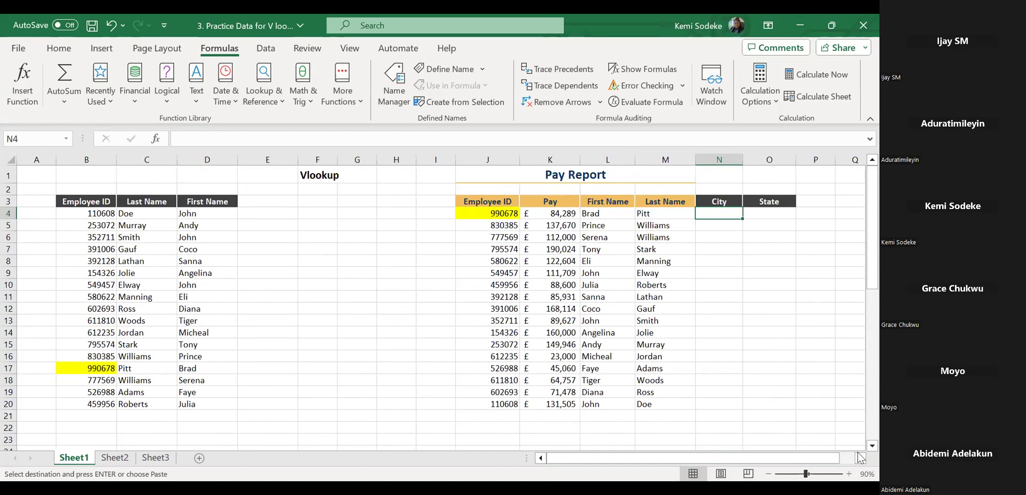
Fill the Last Name VLOOKUP from M4 across into the City cell N4
{"action": "left_click", "coordinate": [860, 457]}
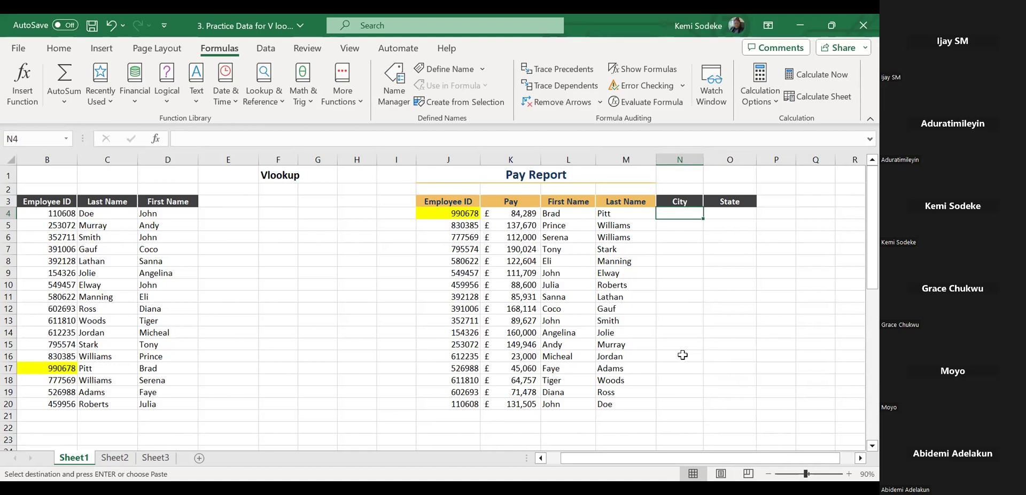
{"action": "left_click", "coordinate": [614, 213]}
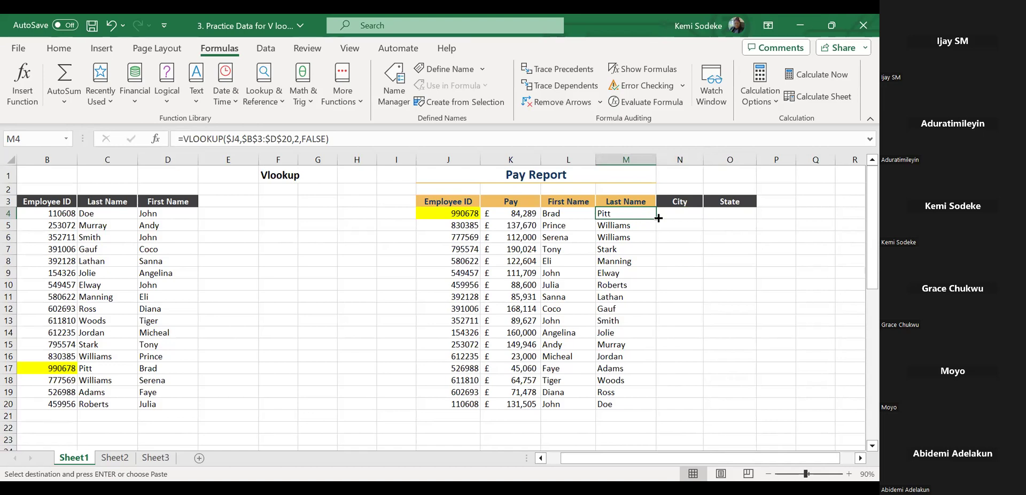
{"action": "left_click_drag", "start_coordinate": [656, 219], "coordinate": [689, 218]}
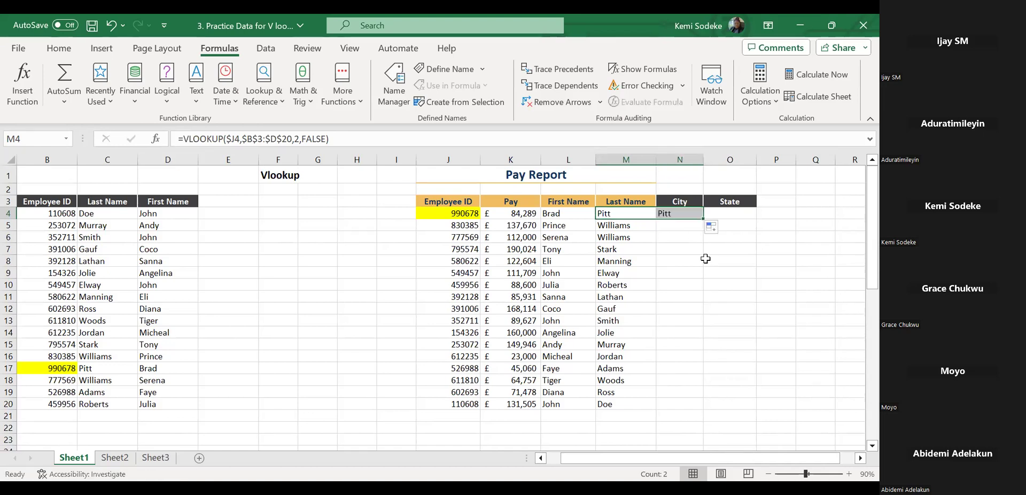
{"action": "left_click", "coordinate": [669, 214]}
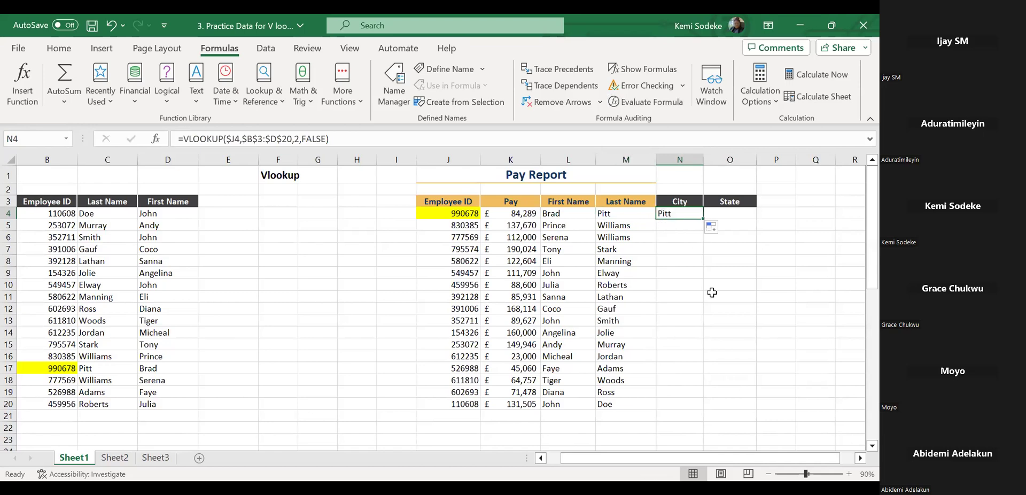
Change the table array in the N4 VLOOKUP to $B$26:$D$43, the table holding cities and states
{"action": "left_click", "coordinate": [347, 139]}
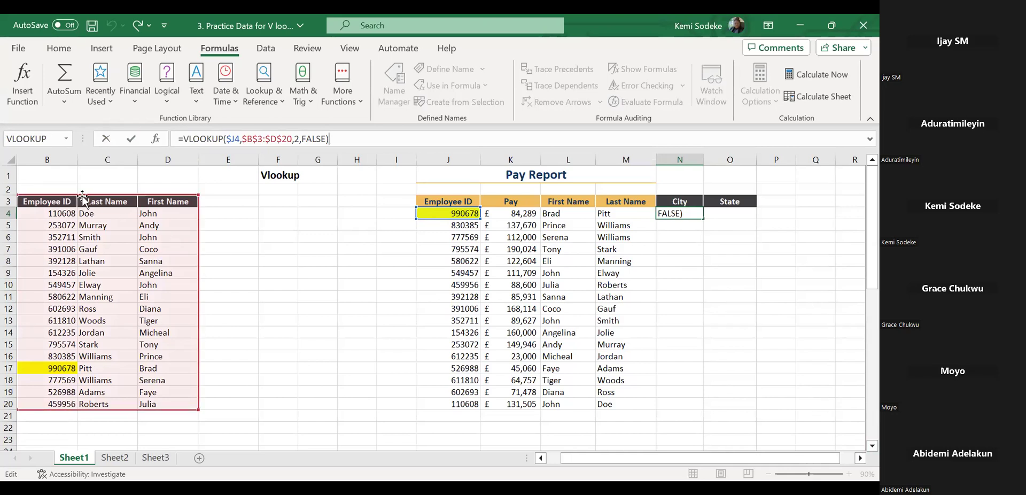
{"action": "left_click_drag", "start_coordinate": [83, 201], "coordinate": [109, 368]}
{"action": "scroll", "coordinate": [859, 446], "scroll_direction": "down", "scroll_amount": 1}
{"action": "scroll", "coordinate": [859, 446], "scroll_direction": "down", "scroll_amount": 3}
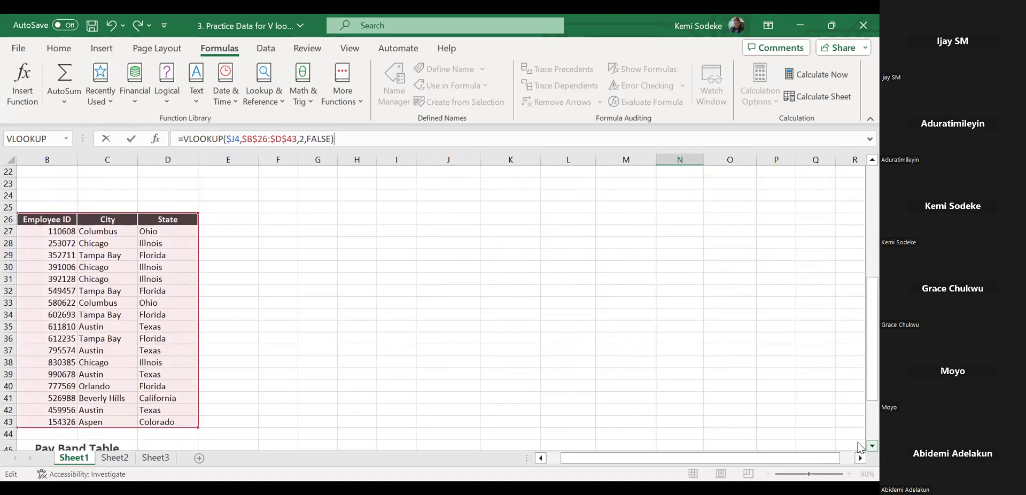
{"action": "left_click_drag", "start_coordinate": [871, 296], "coordinate": [859, 192]}
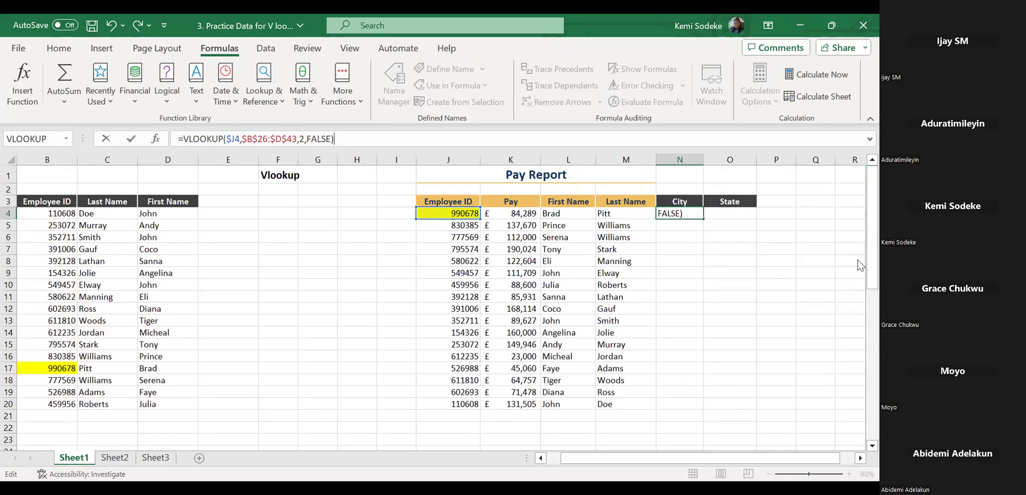
{"action": "left_click_drag", "start_coordinate": [862, 238], "coordinate": [861, 214]}
{"action": "key", "text": "Return"}
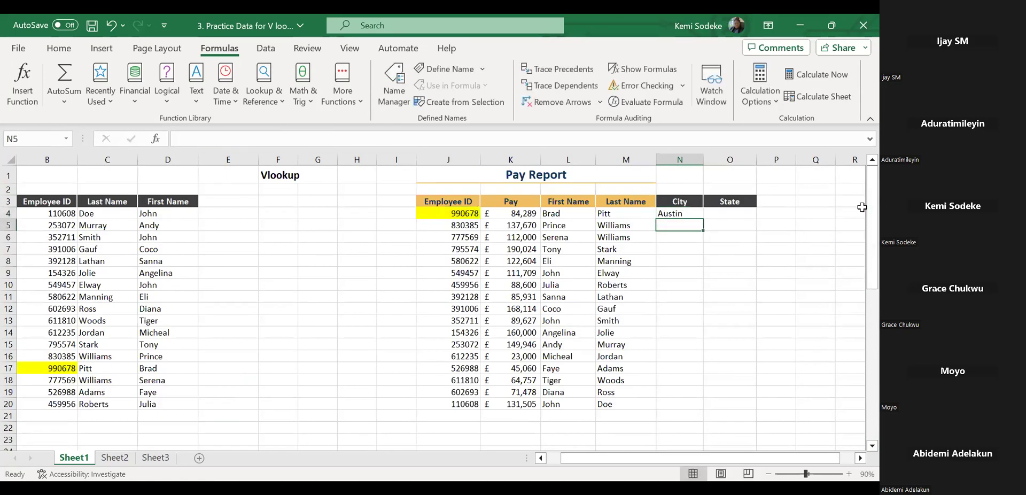
Inspect the N4 City VLOOKUP and the table range it references, leaving the formula as it is
{"action": "left_click", "coordinate": [679, 213]}
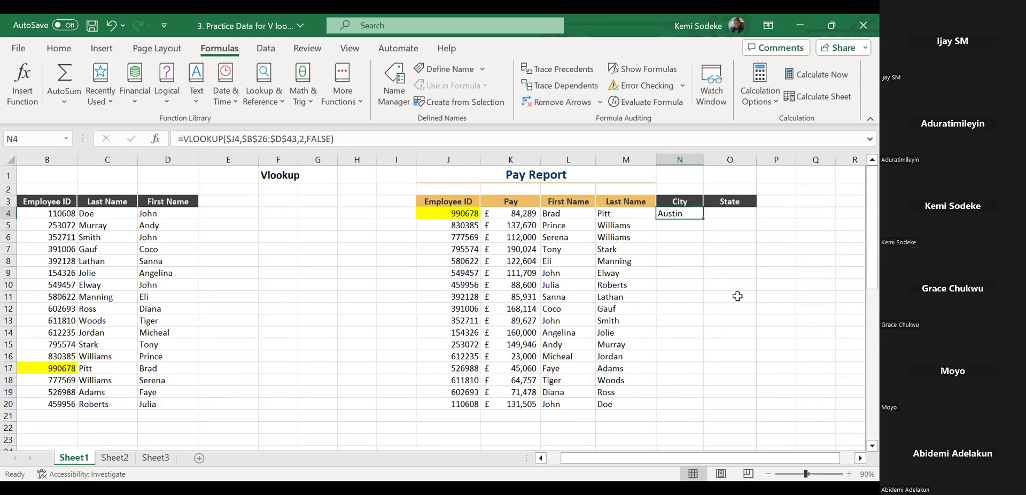
{"action": "left_click", "coordinate": [351, 138]}
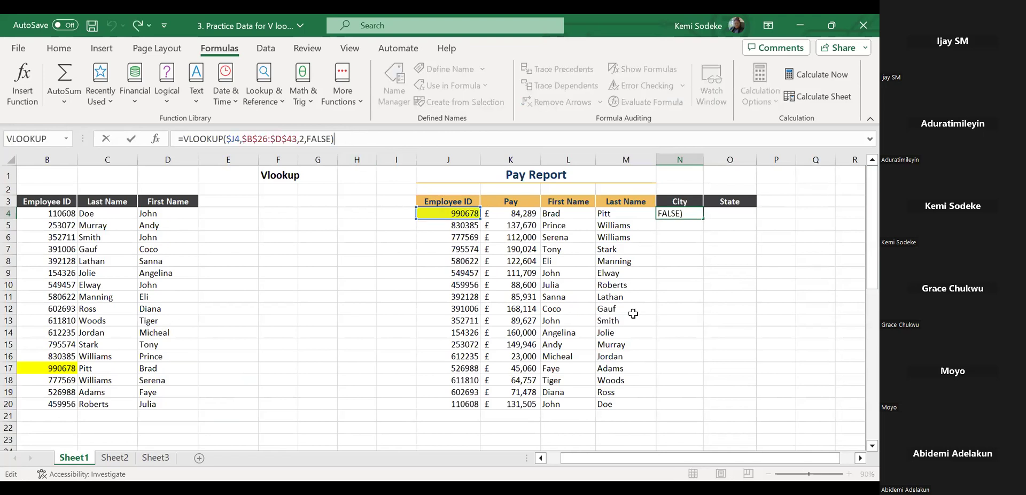
{"action": "scroll", "coordinate": [857, 449], "scroll_direction": "down", "scroll_amount": 2}
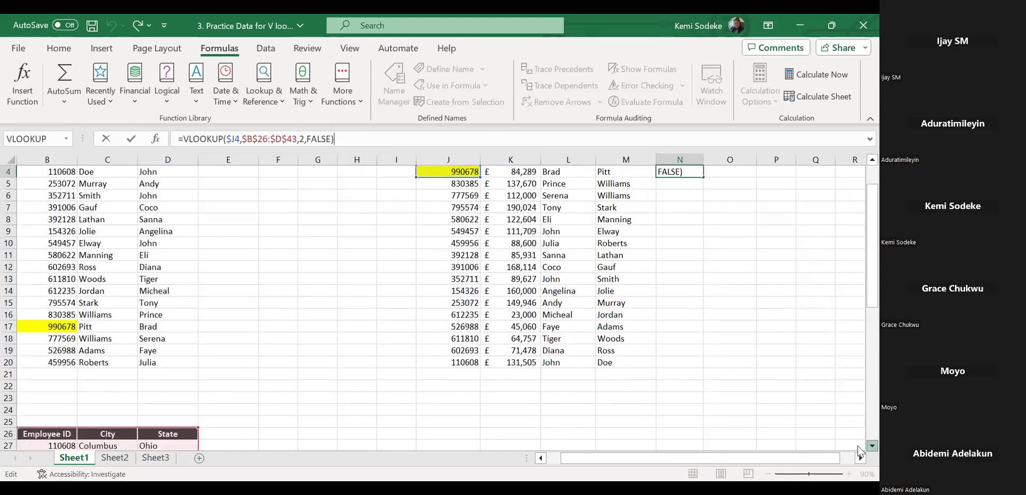
{"action": "scroll", "coordinate": [857, 449], "scroll_direction": "down", "scroll_amount": 4}
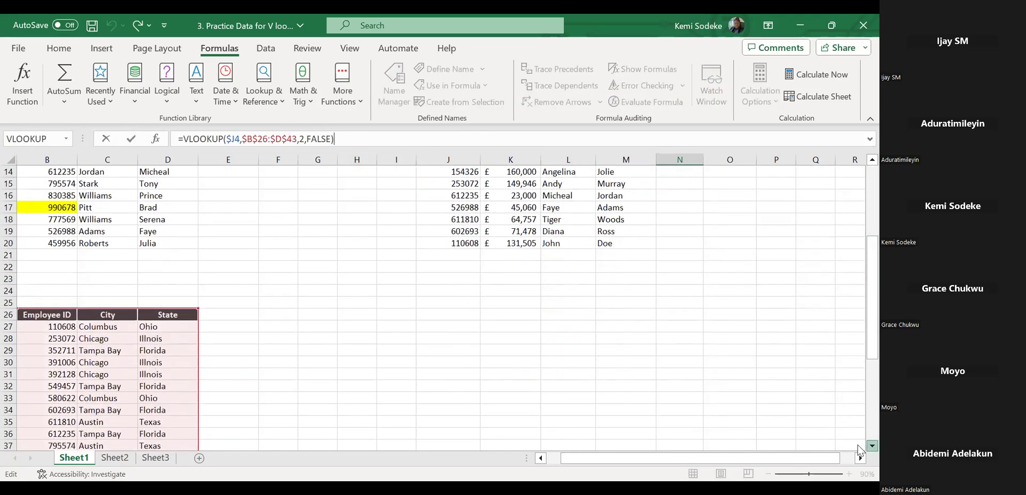
{"action": "scroll", "coordinate": [859, 451], "scroll_direction": "down", "scroll_amount": 1}
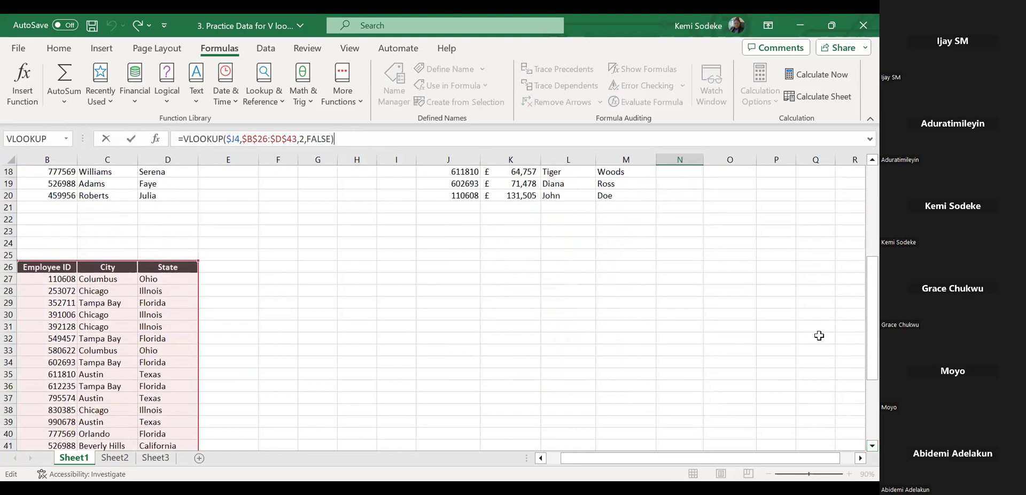
{"action": "left_click_drag", "start_coordinate": [857, 355], "coordinate": [857, 233]}
{"action": "left_click", "coordinate": [738, 271]}
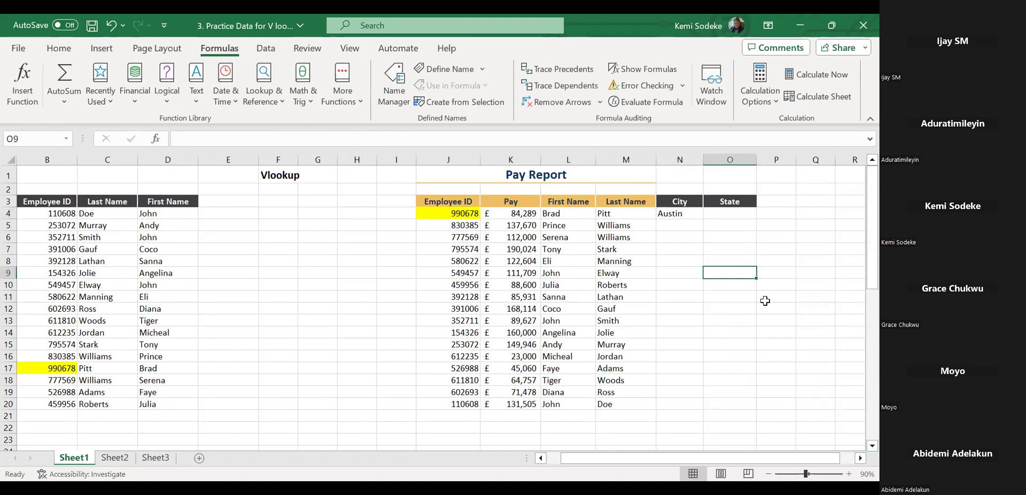
{"action": "left_click", "coordinate": [669, 216]}
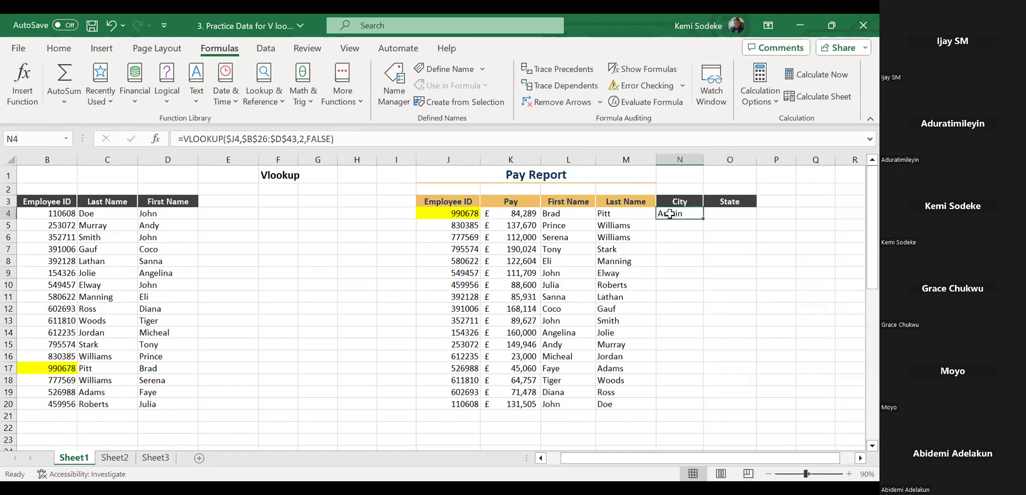
{"action": "left_click", "coordinate": [100, 251]}
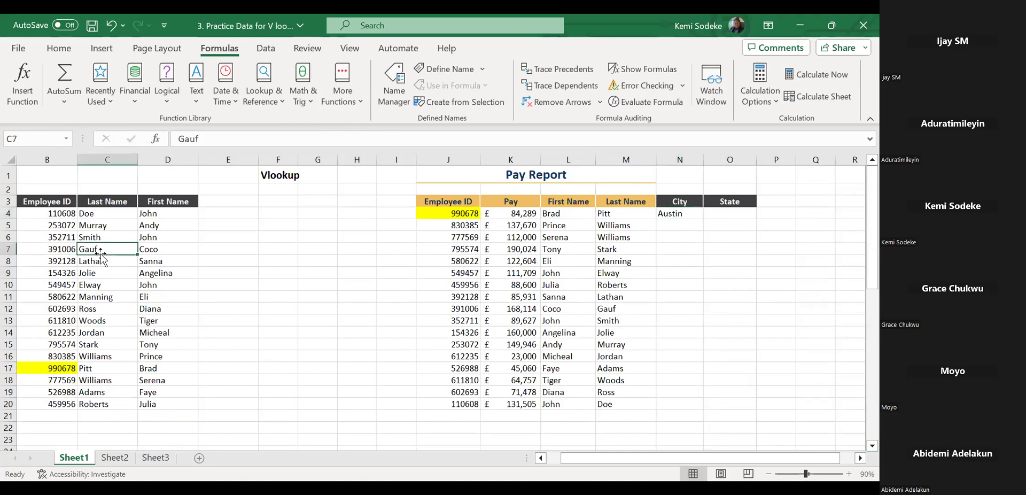
{"action": "left_click", "coordinate": [723, 333]}
{"action": "left_click", "coordinate": [685, 215]}
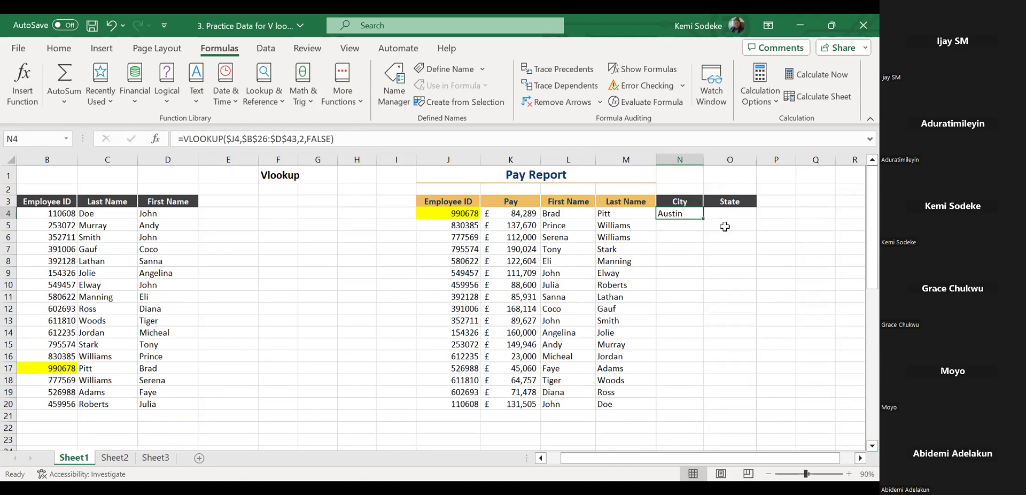
{"action": "left_click", "coordinate": [343, 137]}
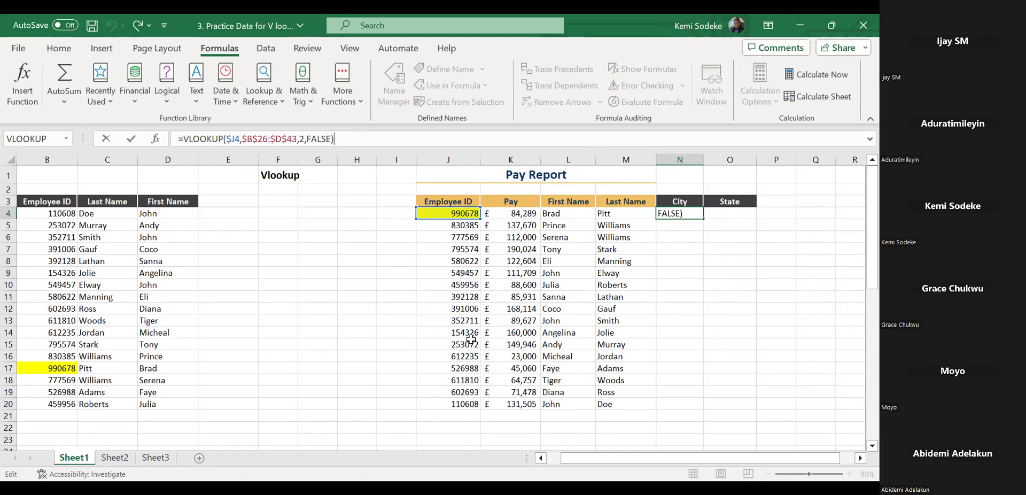
{"action": "left_click", "coordinate": [786, 320]}
Fill the City VLOOKUP from N4 across into the State cell O4
{"action": "left_click", "coordinate": [688, 215]}
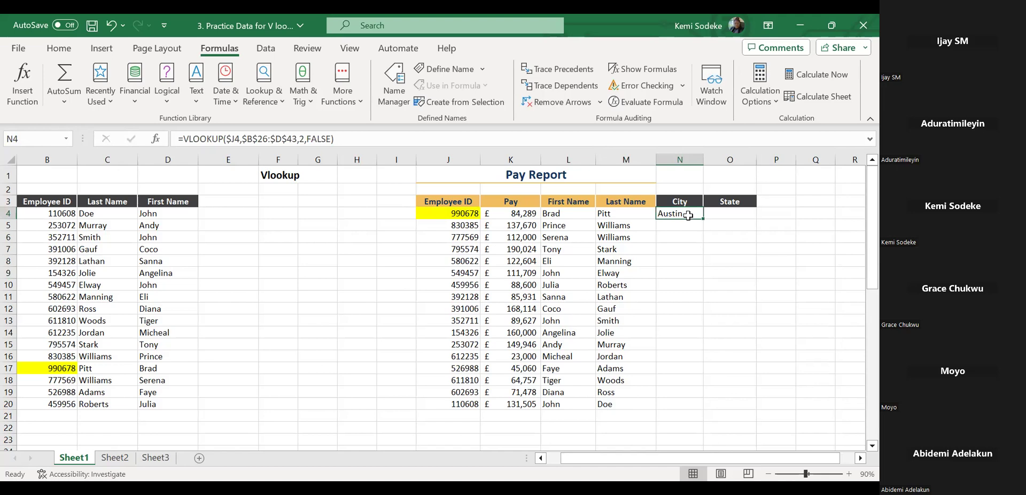
{"action": "left_click_drag", "start_coordinate": [704, 219], "coordinate": [724, 214]}
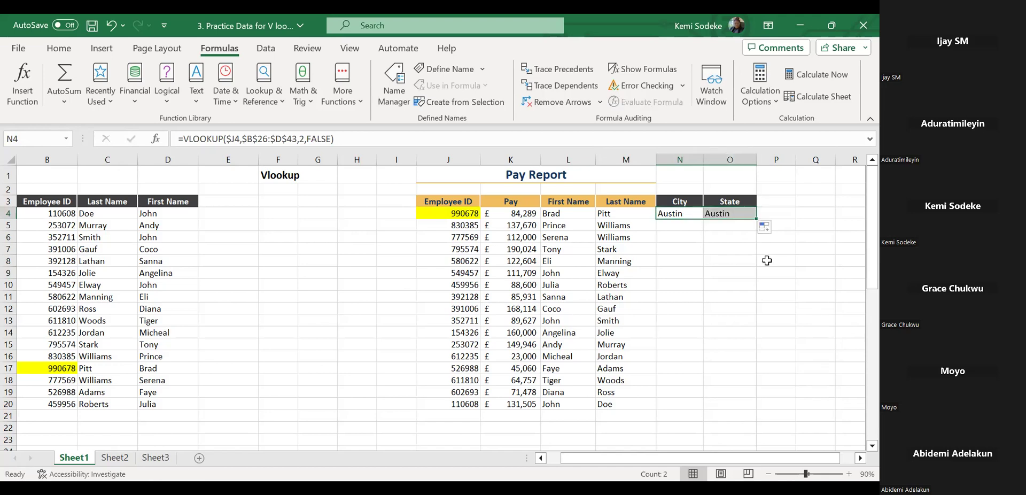
{"action": "left_click", "coordinate": [759, 266]}
Change the column index number in the O4 State VLOOKUP to 3
{"action": "double_click", "coordinate": [733, 214]}
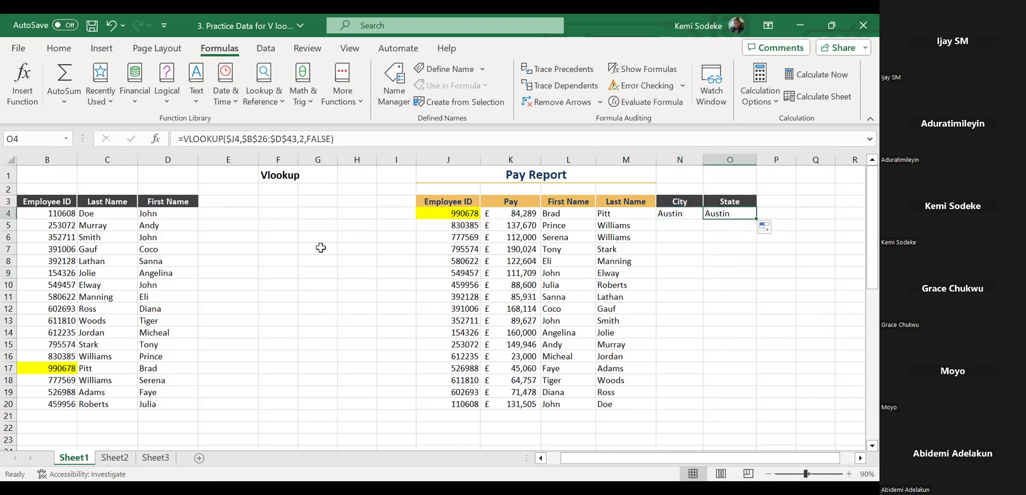
{"action": "mouse_move", "coordinate": [870, 280]}
{"action": "left_mouse_down"}
{"action": "mouse_move", "coordinate": [859, 381]}
{"action": "mouse_move", "coordinate": [860, 267]}
{"action": "left_mouse_up"}
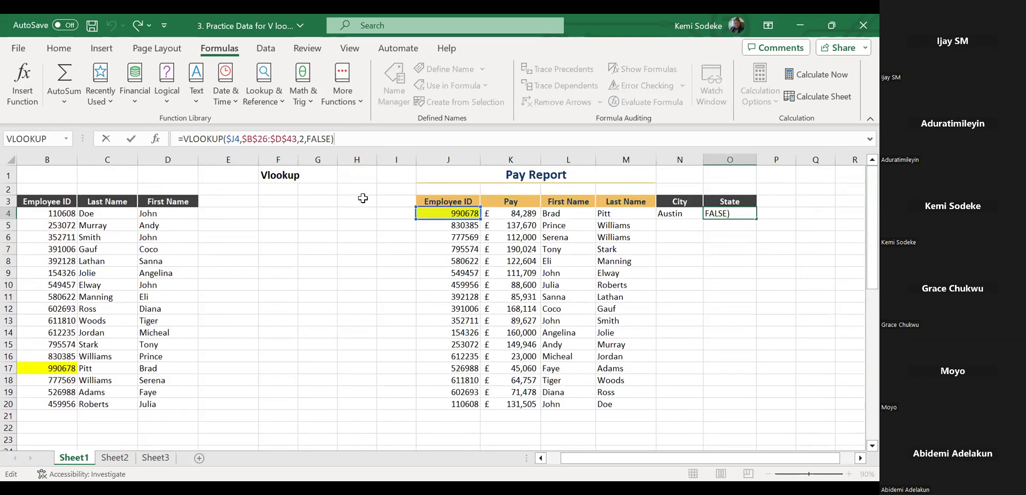
{"action": "left_click", "coordinate": [303, 138]}
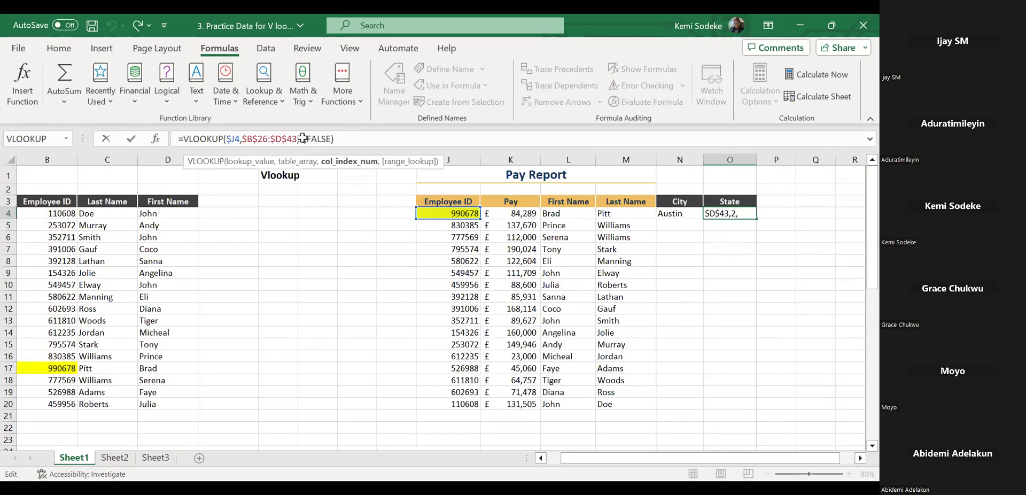
{"action": "key", "text": "BackSpace"}
{"action": "type", "text": "3"}
{"action": "key", "text": "Return"}
Fill the City and State formulas in N4:O4 down to row 20 of the Pay Report
{"action": "left_click", "coordinate": [674, 214]}
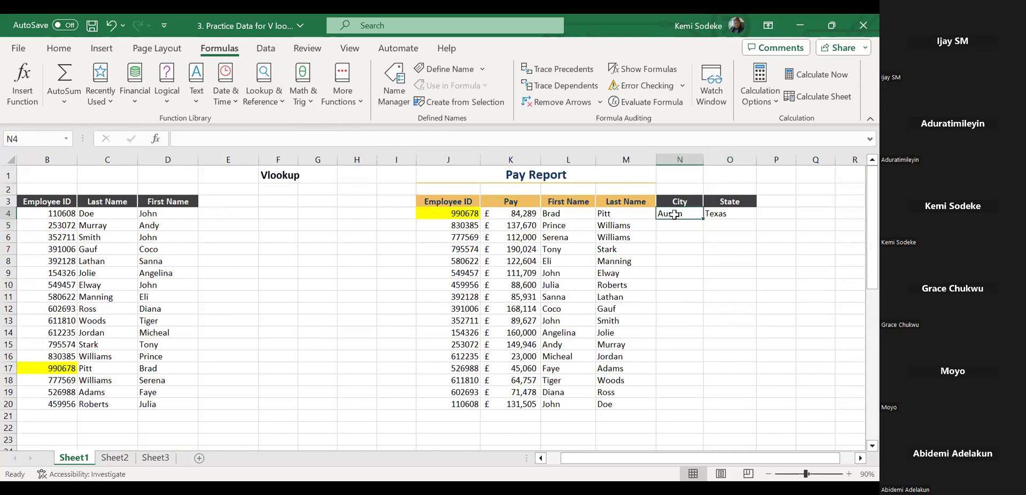
{"action": "left_click", "coordinate": [724, 214]}
{"action": "left_click_drag", "start_coordinate": [677, 213], "coordinate": [823, 384]}
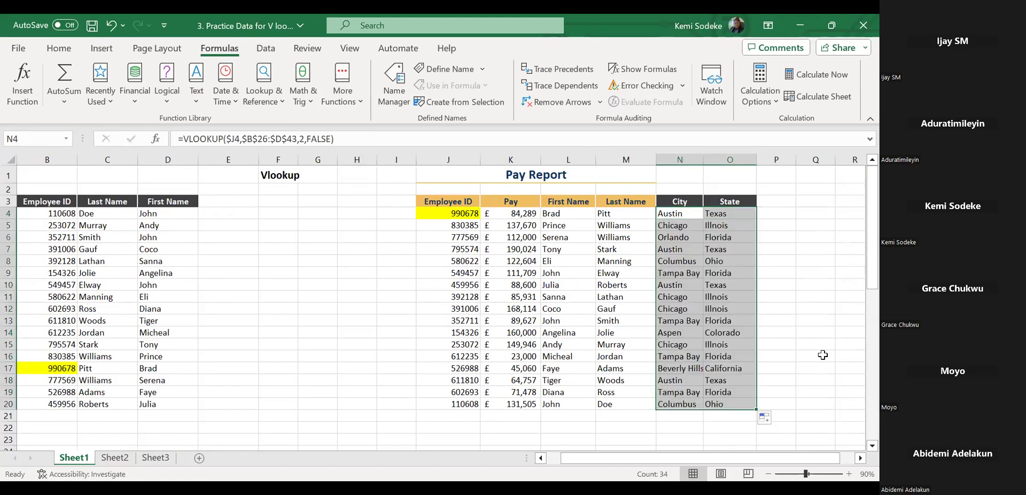
{"action": "left_click", "coordinate": [817, 303]}
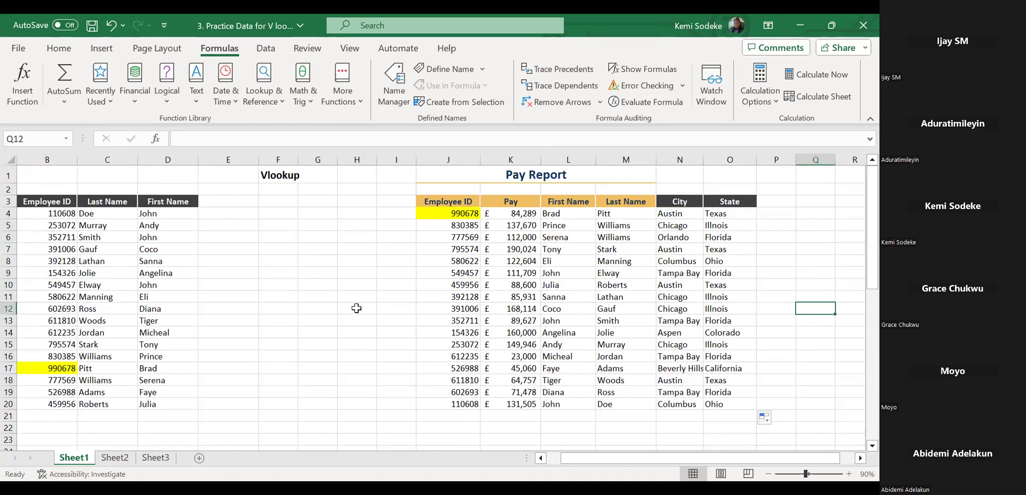
{"action": "scroll", "coordinate": [781, 351], "scroll_direction": "down", "scroll_amount": 2}
{"action": "scroll", "coordinate": [778, 349], "scroll_direction": "up", "scroll_amount": 2}
{"action": "scroll", "coordinate": [695, 330], "scroll_direction": "down", "scroll_amount": 3}
{"action": "scroll", "coordinate": [695, 330], "scroll_direction": "down", "scroll_amount": 6}
{"action": "scroll", "coordinate": [692, 326], "scroll_direction": "up", "scroll_amount": 9}
{"action": "left_click", "coordinate": [778, 382]}
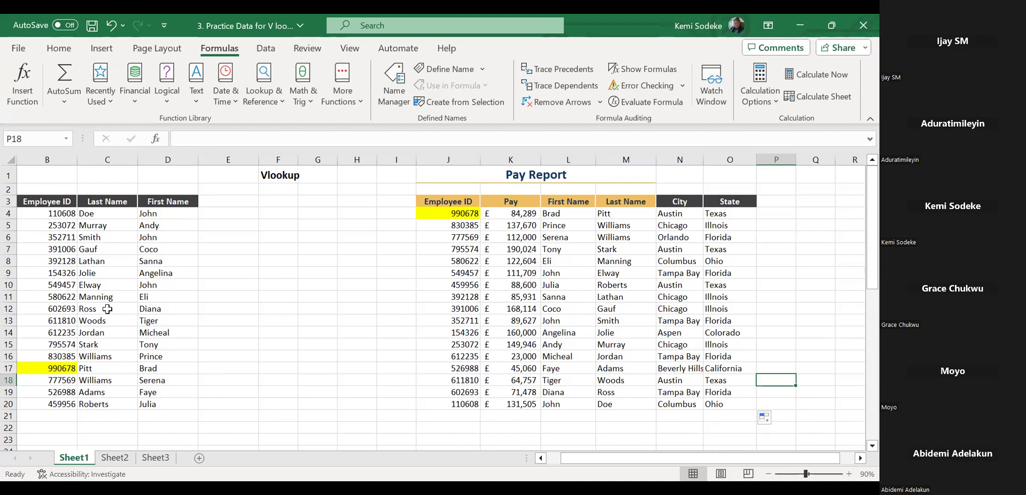
Copy the highlighted employee ID from J4 over the ID in B6 to create a duplicate in the lookup table
{"action": "left_click", "coordinate": [459, 213]}
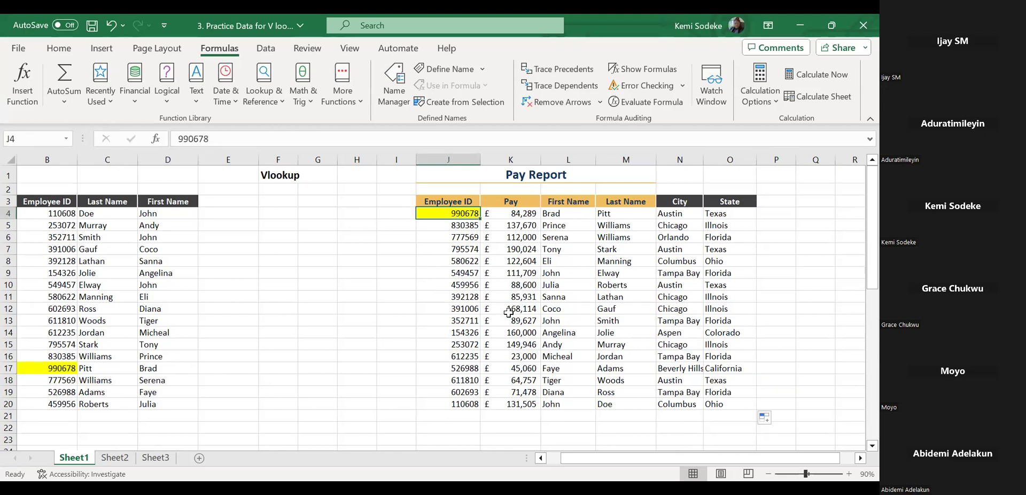
{"action": "key", "text": "ctrl+c"}
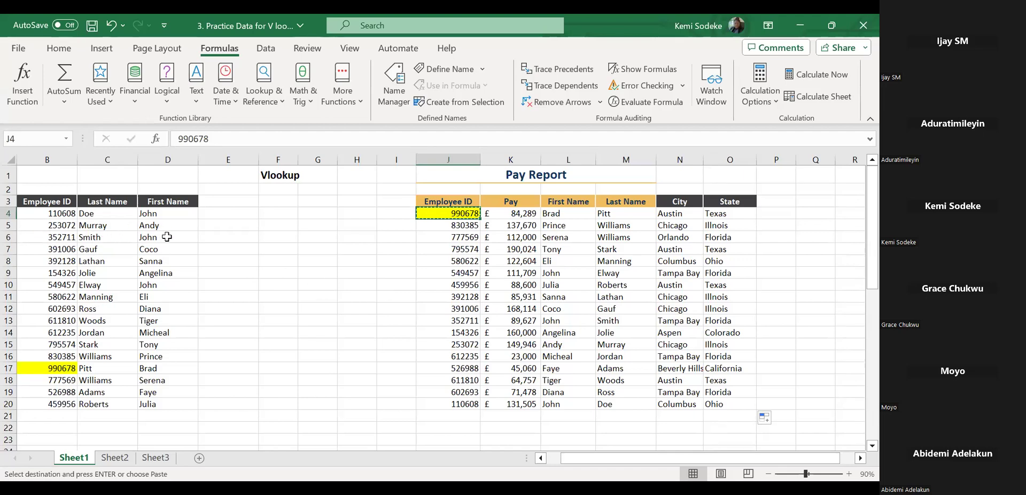
{"action": "left_click", "coordinate": [49, 238]}
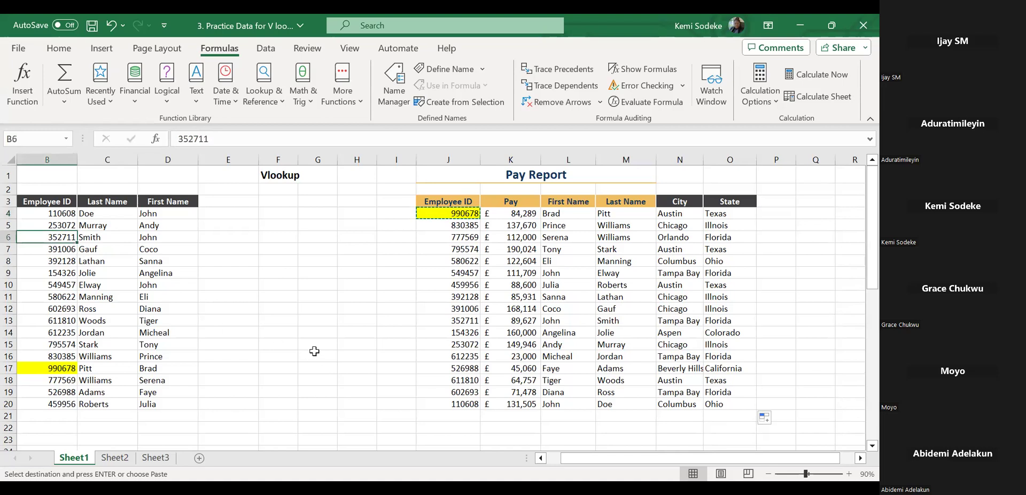
{"action": "key", "text": "ctrl+v"}
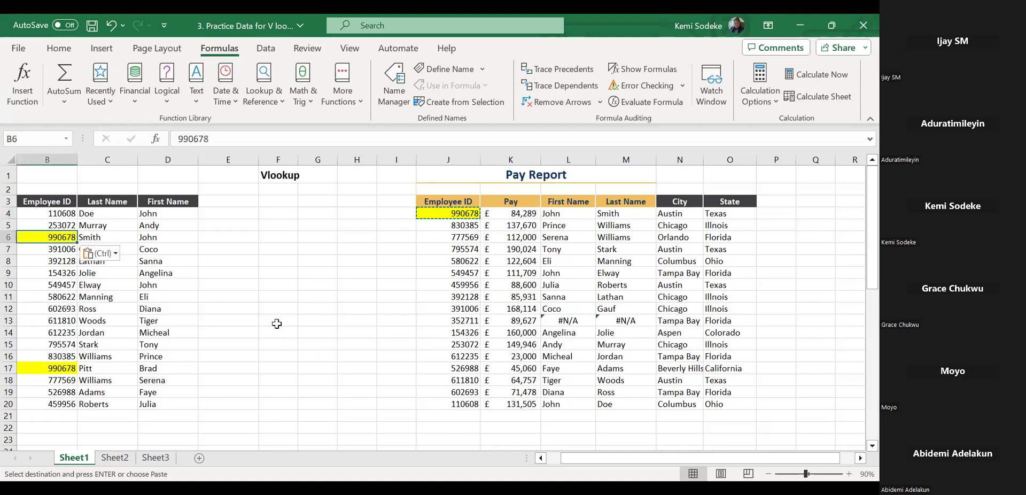
{"action": "left_click", "coordinate": [275, 297]}
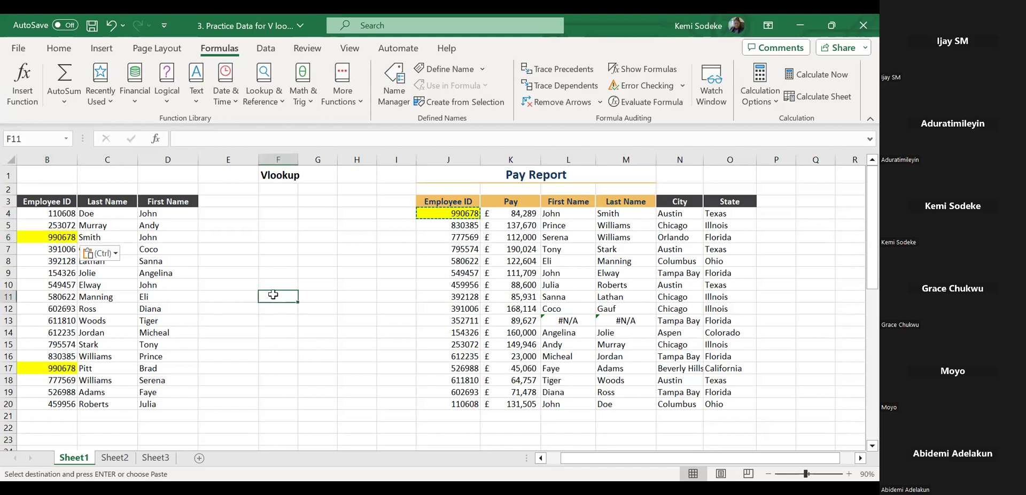
Check the First Name and Last Name lookups in L4 and M4 against the Employee ID column B3:B20 with its duplicate
{"action": "left_click", "coordinate": [63, 238]}
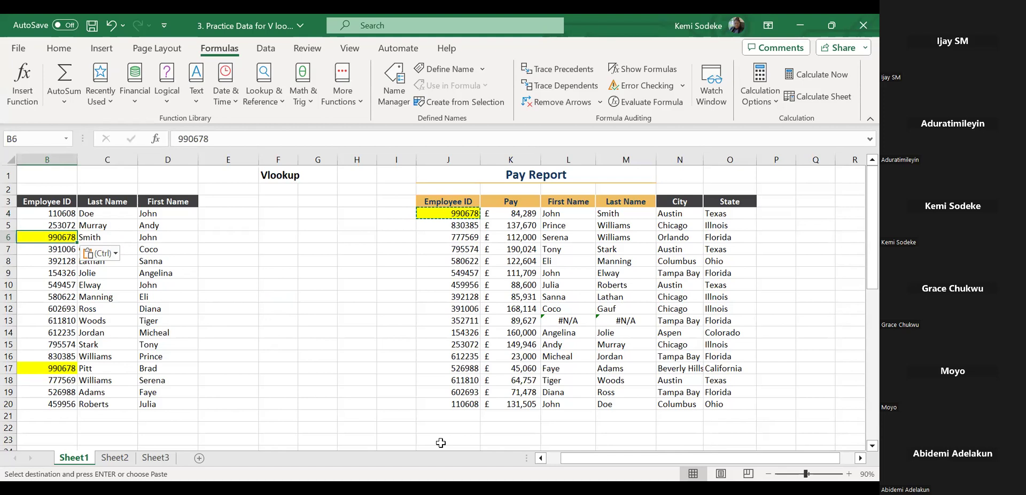
{"action": "left_click", "coordinate": [451, 212]}
{"action": "left_click", "coordinate": [558, 213]}
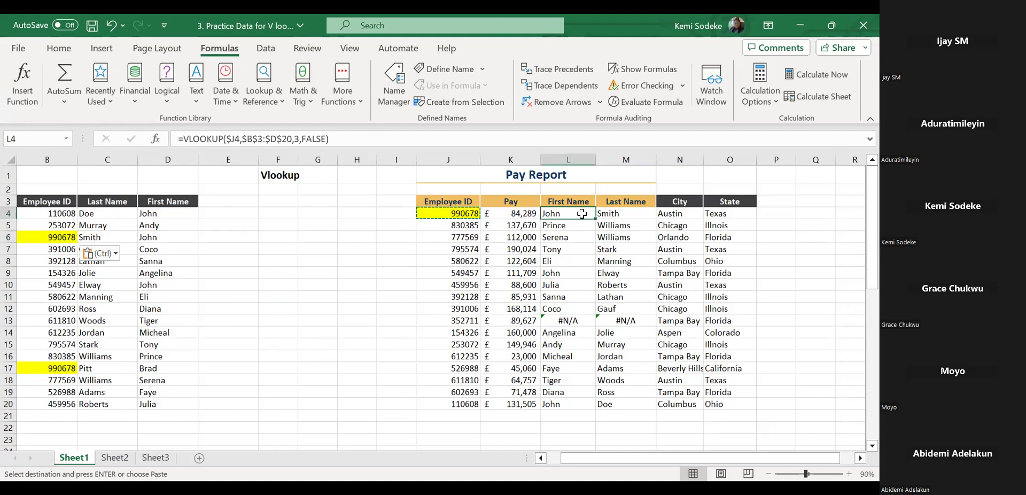
{"action": "left_click", "coordinate": [620, 212]}
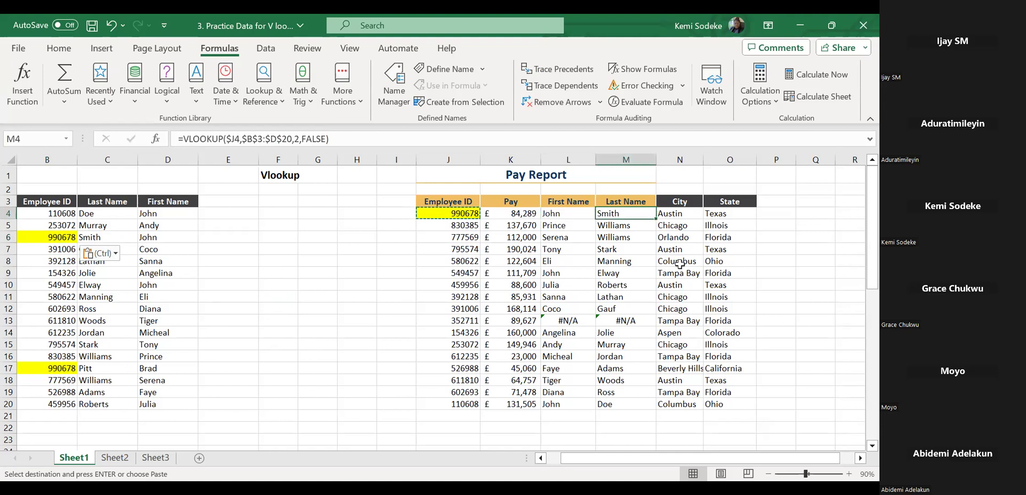
{"action": "left_click", "coordinate": [557, 213]}
{"action": "left_click", "coordinate": [620, 215]}
{"action": "left_click_drag", "start_coordinate": [56, 202], "coordinate": [57, 404]}
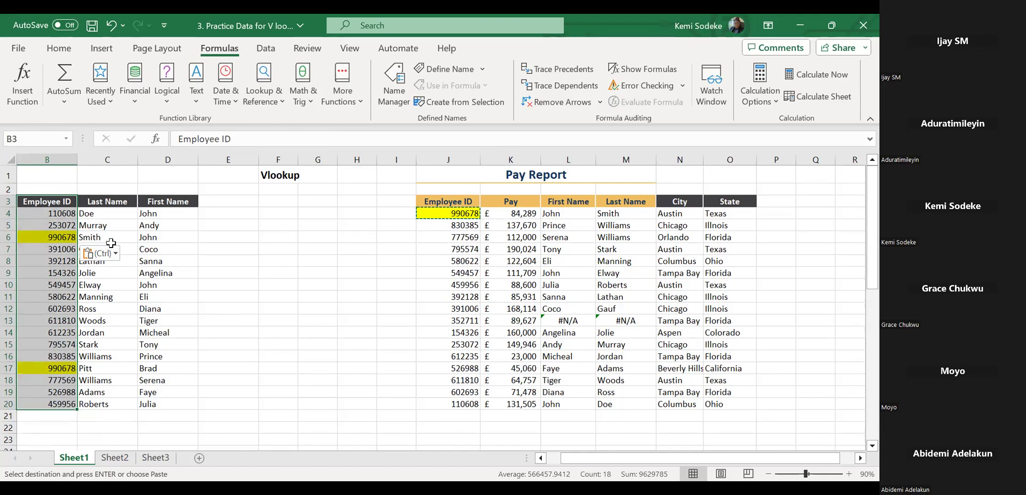
Remove the yellow fill from the duplicate employee IDs in B6 and B17
{"action": "left_click", "coordinate": [51, 236]}
{"action": "left_click", "coordinate": [59, 368], "text": "ctrl"}
{"action": "left_click", "coordinate": [59, 48]}
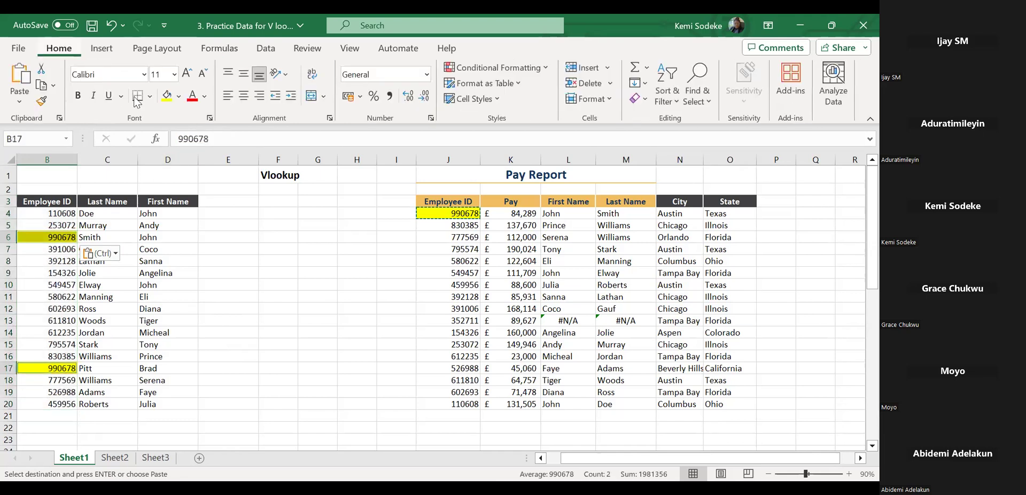
{"action": "left_click", "coordinate": [178, 96]}
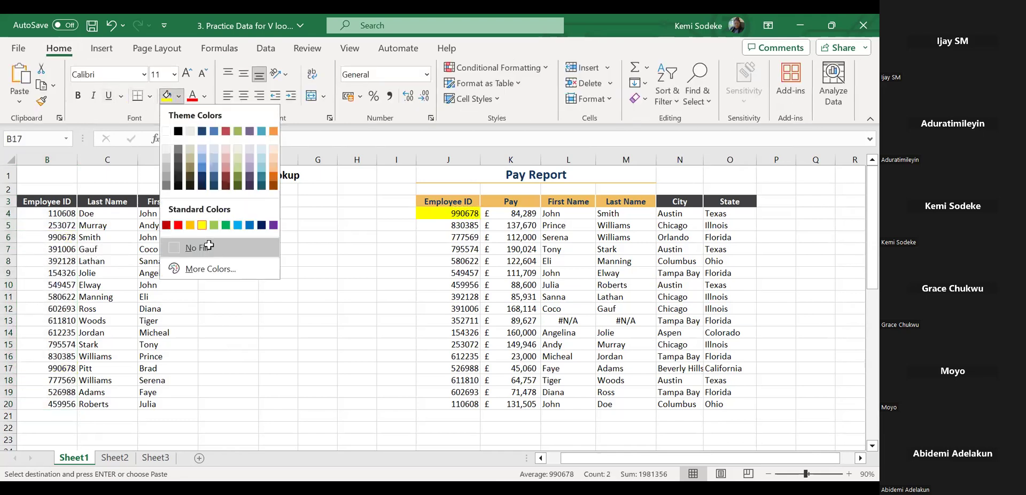
{"action": "left_click", "coordinate": [209, 246]}
Apply a Duplicate Values conditional formatting rule to B4:B20 using Green Fill with Dark Green Text
{"action": "left_click", "coordinate": [54, 213]}
{"action": "left_click_drag", "start_coordinate": [61, 273], "coordinate": [61, 405]}
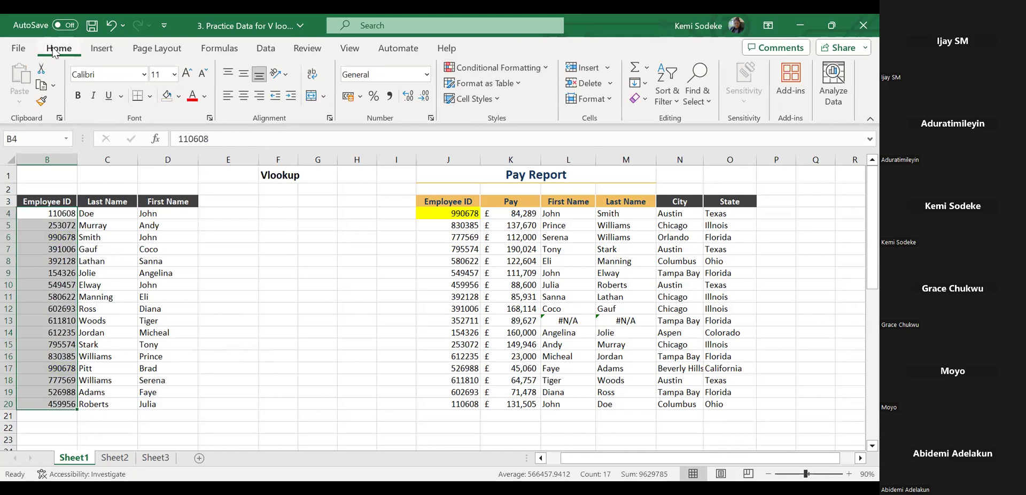
{"action": "left_click", "coordinate": [544, 69]}
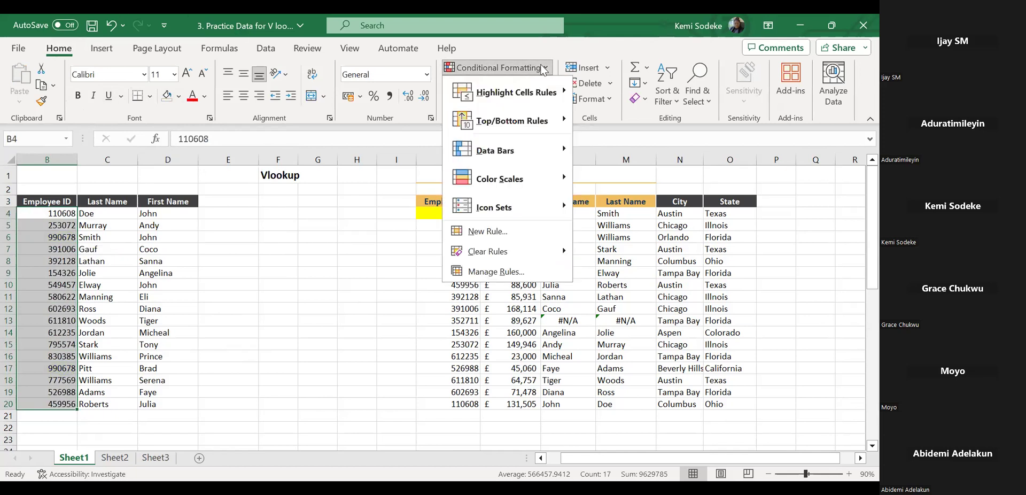
{"action": "mouse_move", "coordinate": [508, 91]}
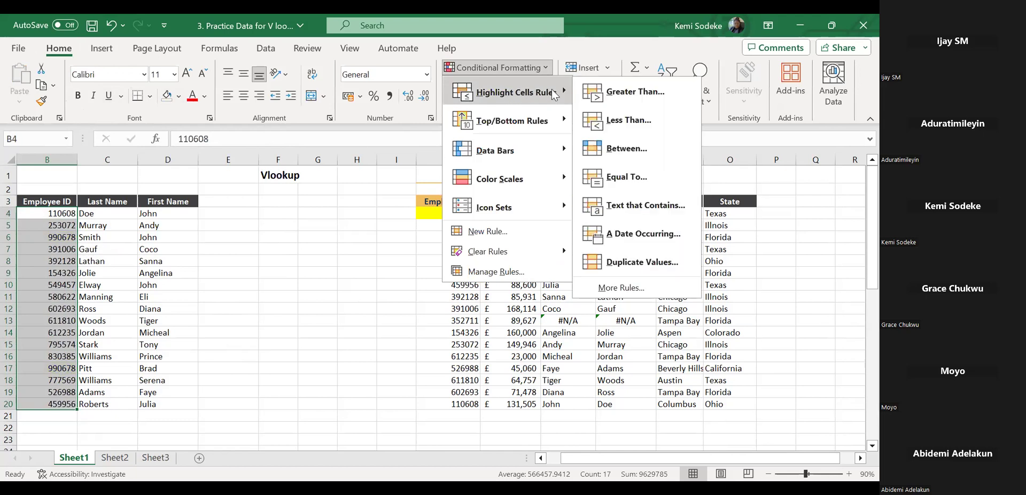
{"action": "left_click", "coordinate": [682, 261]}
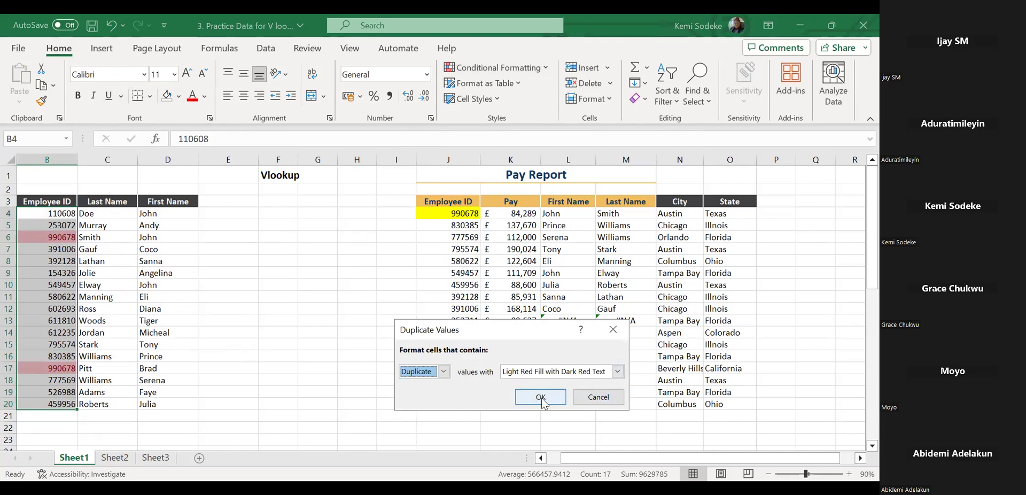
{"action": "left_click", "coordinate": [617, 371]}
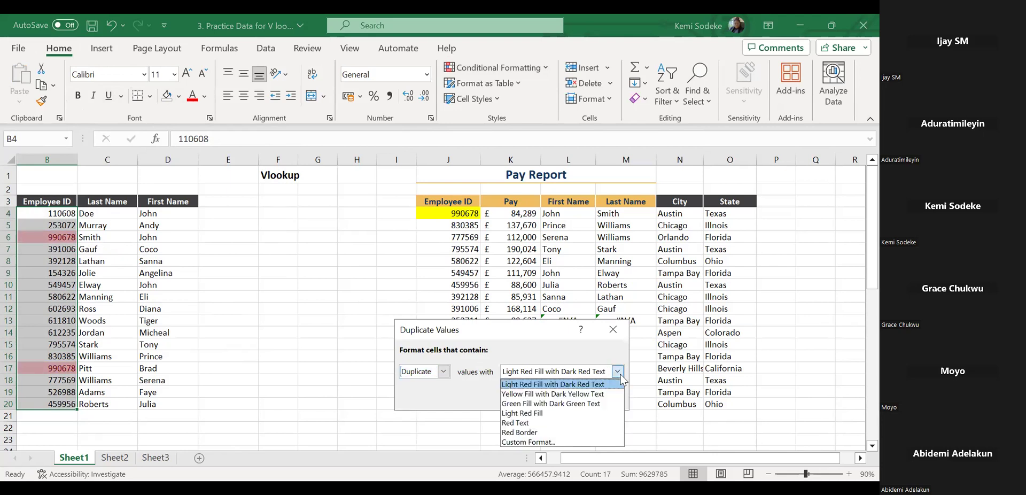
{"action": "left_click", "coordinate": [543, 404]}
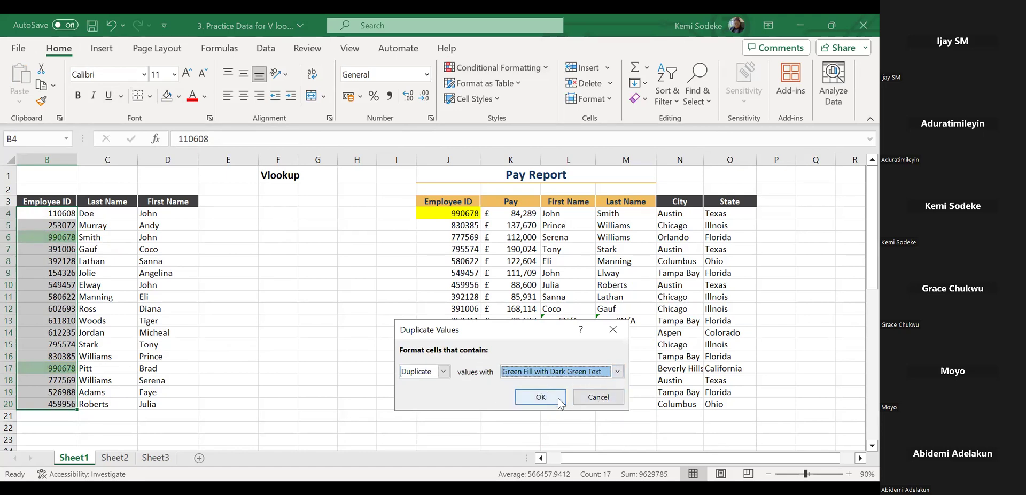
{"action": "left_click", "coordinate": [540, 397]}
{"action": "left_click", "coordinate": [230, 330]}
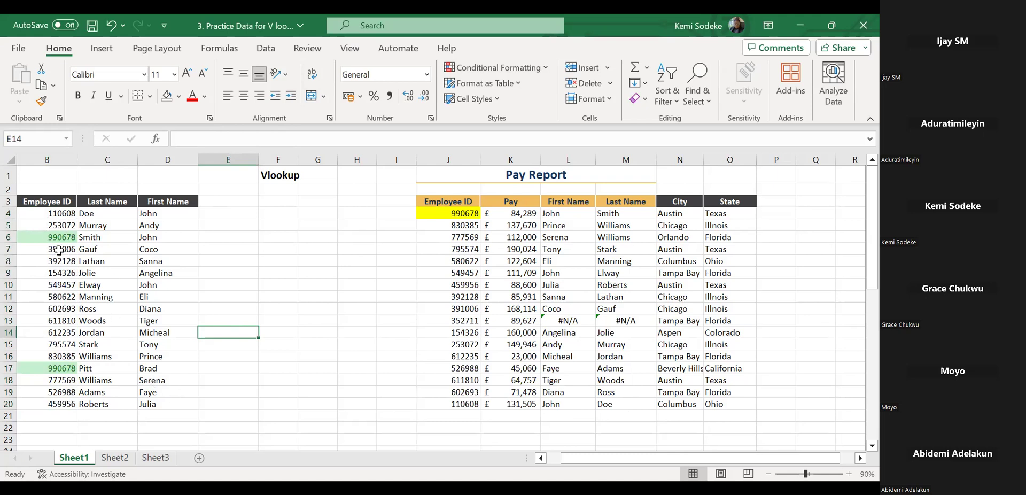
Convert the employee ID in B7 to text by putting an apostrophe in front of it
{"action": "left_click", "coordinate": [61, 369]}
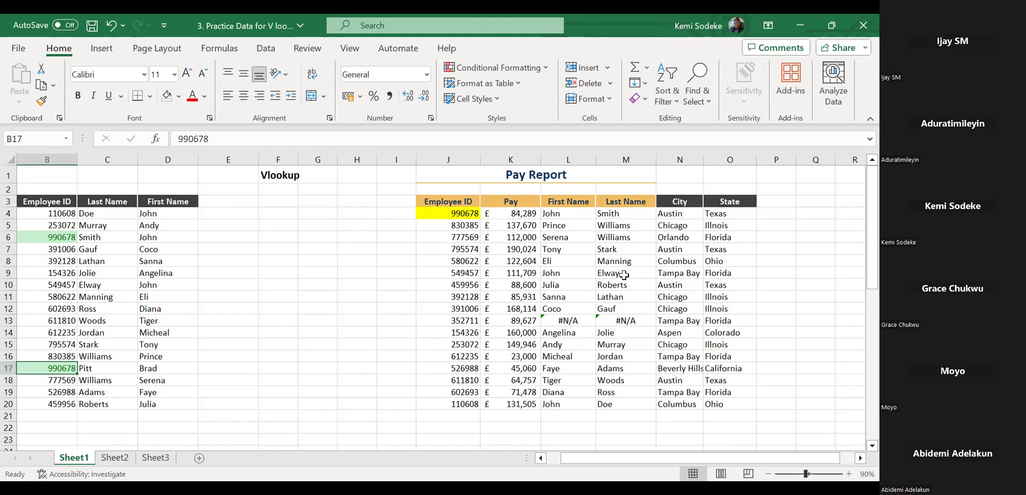
{"action": "left_click", "coordinate": [58, 248]}
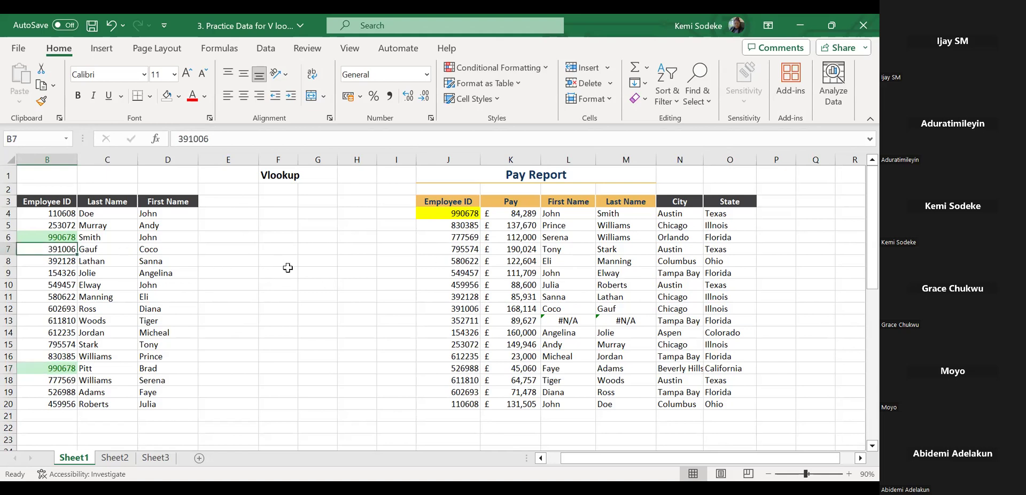
{"action": "left_click", "coordinate": [177, 137]}
{"action": "type", "text": "'"}
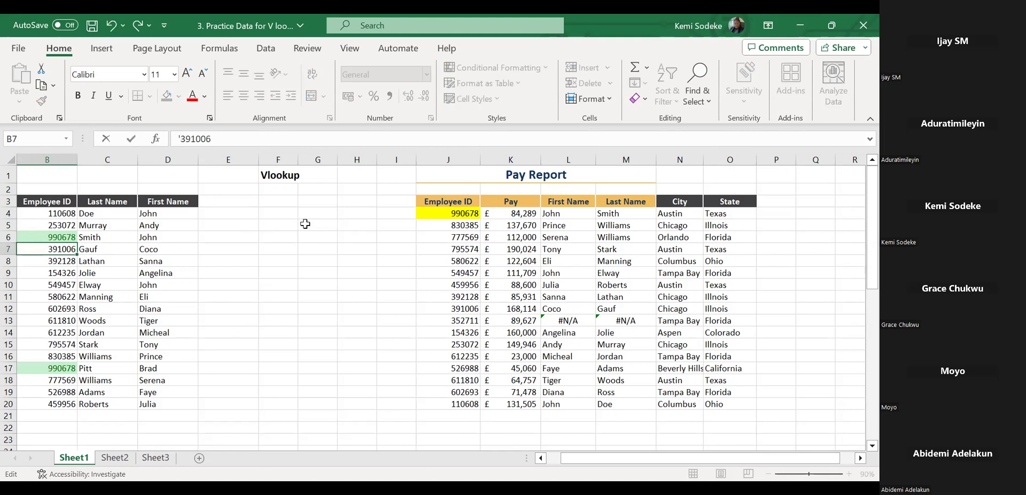
{"action": "key", "text": "Return"}
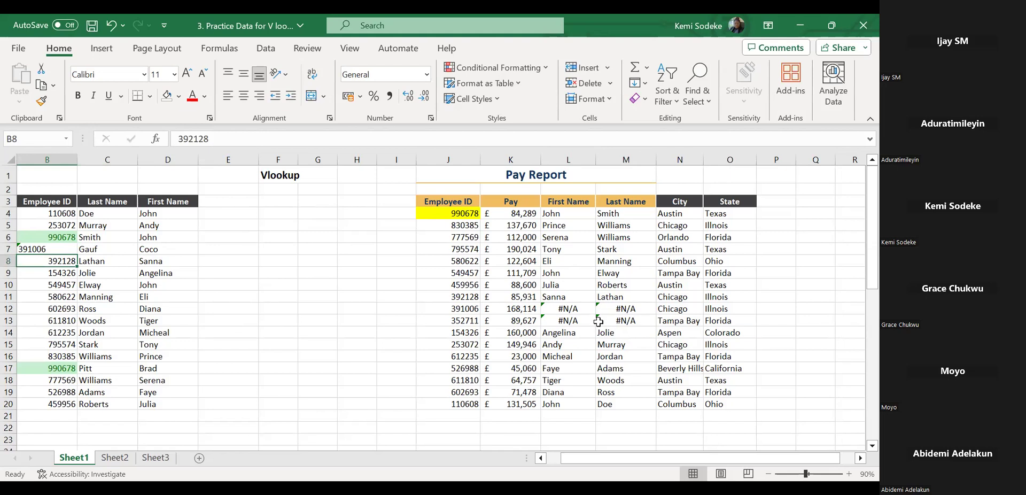
Compare the text-stored employee ID in B7 with the matching numeric ID in J12
{"action": "left_click", "coordinate": [462, 309]}
{"action": "left_click", "coordinate": [58, 250], "text": "ctrl"}
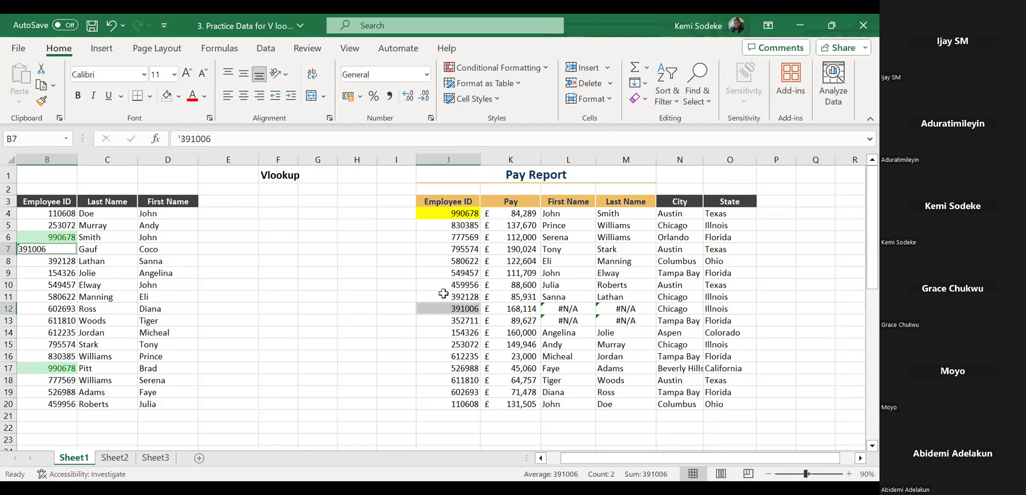
{"action": "left_click", "coordinate": [456, 308]}
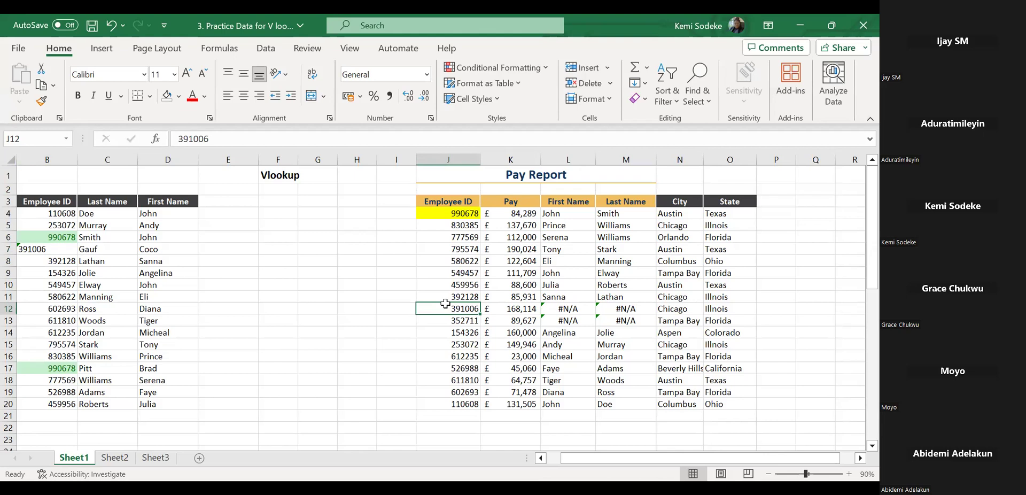
{"action": "key", "text": "alt+Tab"}
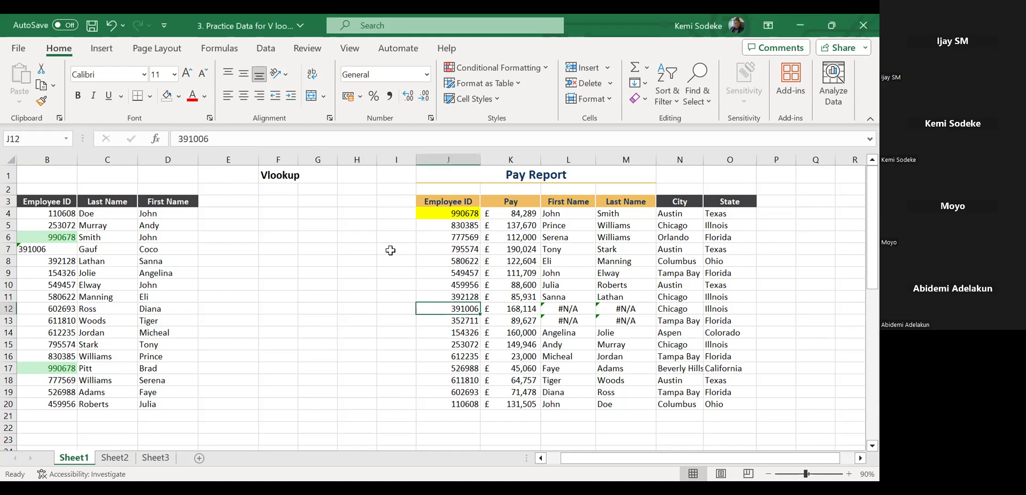
{"action": "left_click", "coordinate": [396, 215]}
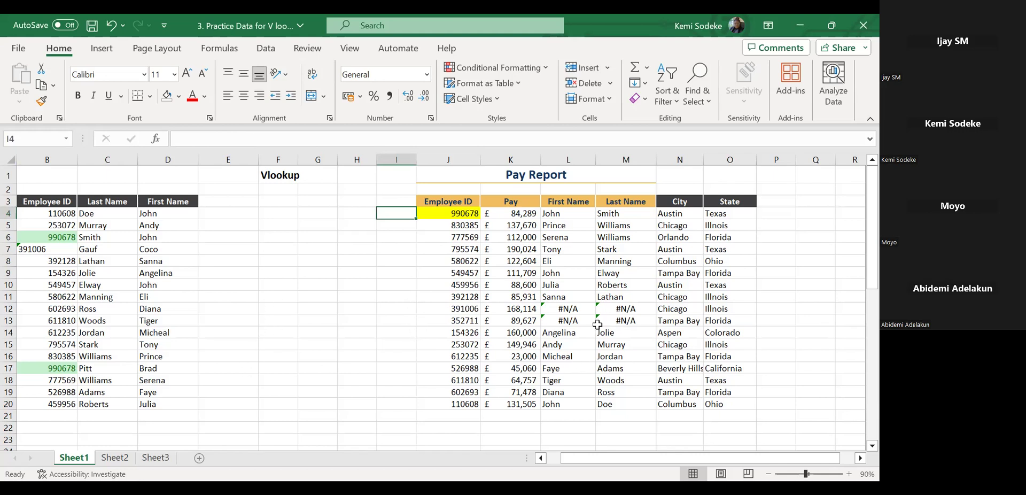
Convert the text-stored employee ID in B7 back to a number by removing its leading apostrophe
{"action": "left_click", "coordinate": [385, 354]}
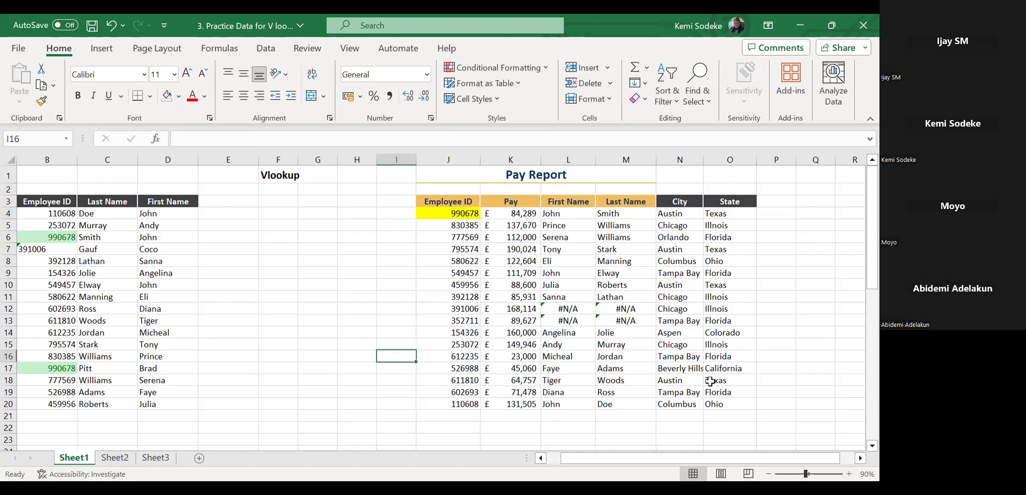
{"action": "left_click", "coordinate": [45, 247]}
{"action": "left_click", "coordinate": [181, 140]}
{"action": "key", "text": "BackSpace"}
{"action": "key", "text": "Return"}
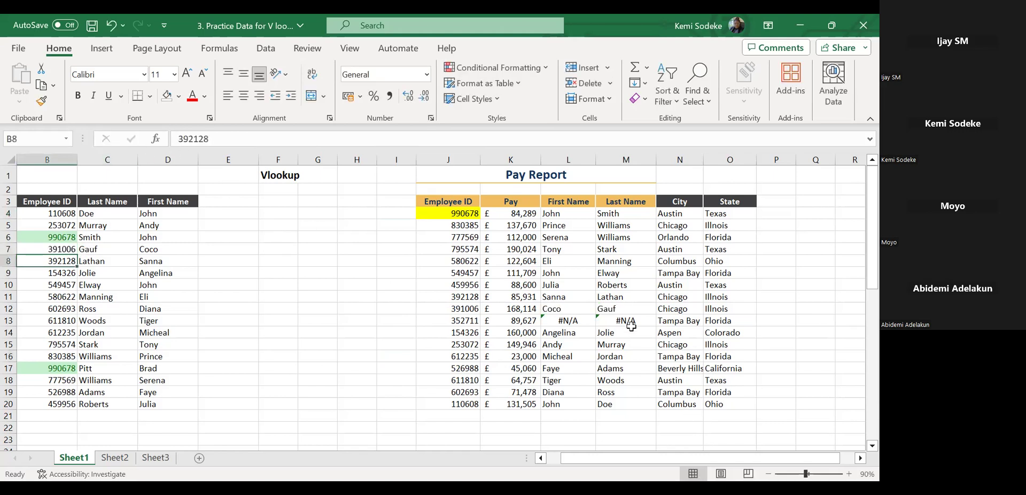
Replace the duplicate employee ID in B6 with a copy of the unmatched Pay Report ID in J13
{"action": "scroll", "coordinate": [247, 341], "scroll_direction": "down", "scroll_amount": 1}
{"action": "scroll", "coordinate": [253, 329], "scroll_direction": "up", "scroll_amount": 1}
{"action": "left_click", "coordinate": [53, 238]}
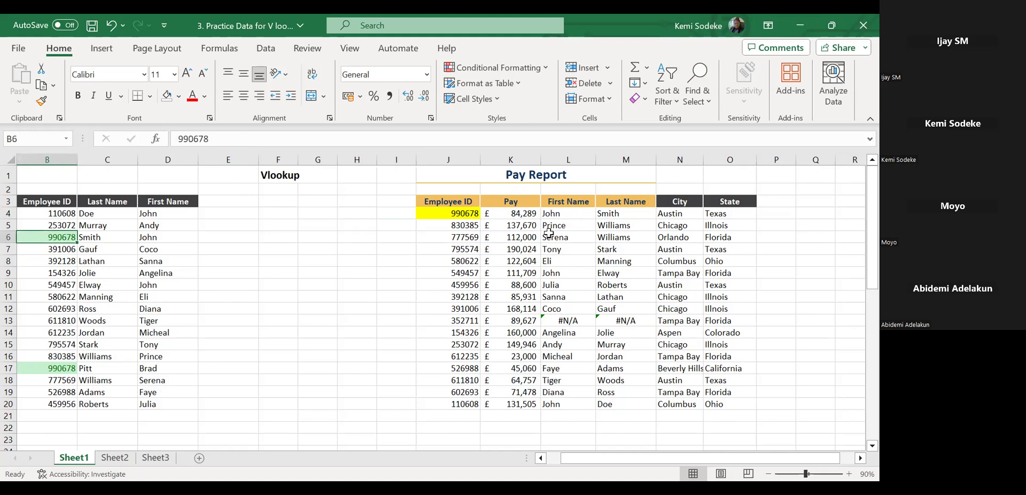
{"action": "left_click", "coordinate": [466, 216]}
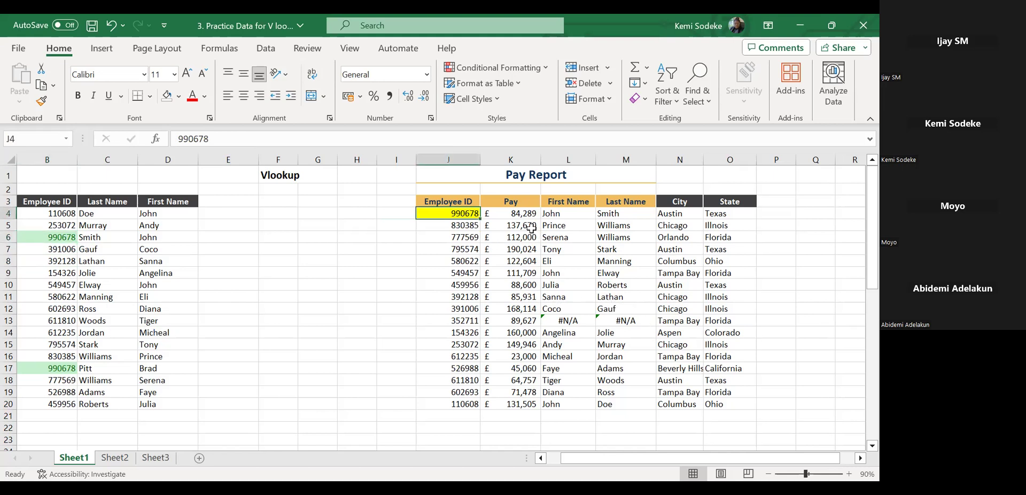
{"action": "left_click", "coordinate": [479, 323]}
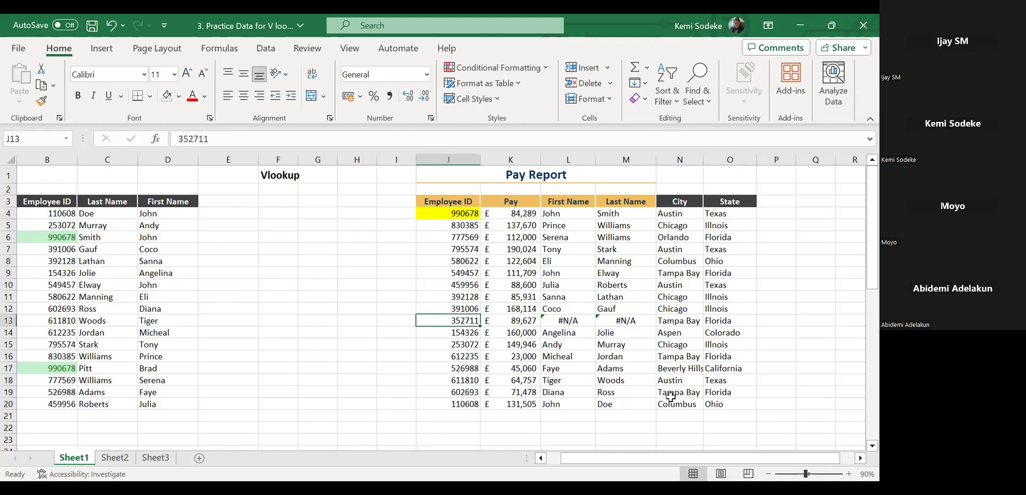
{"action": "key", "text": "ctrl+c"}
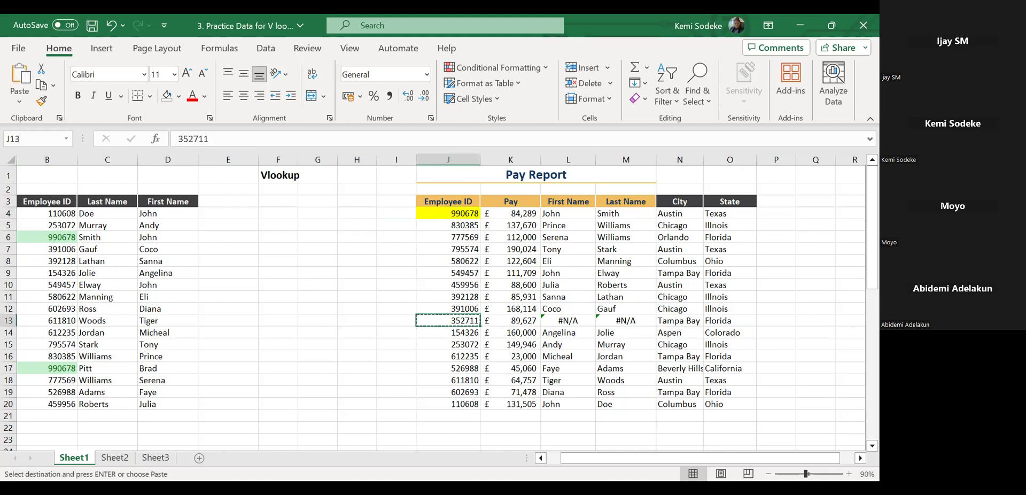
{"action": "left_click", "coordinate": [55, 234]}
{"action": "key", "text": "Return"}
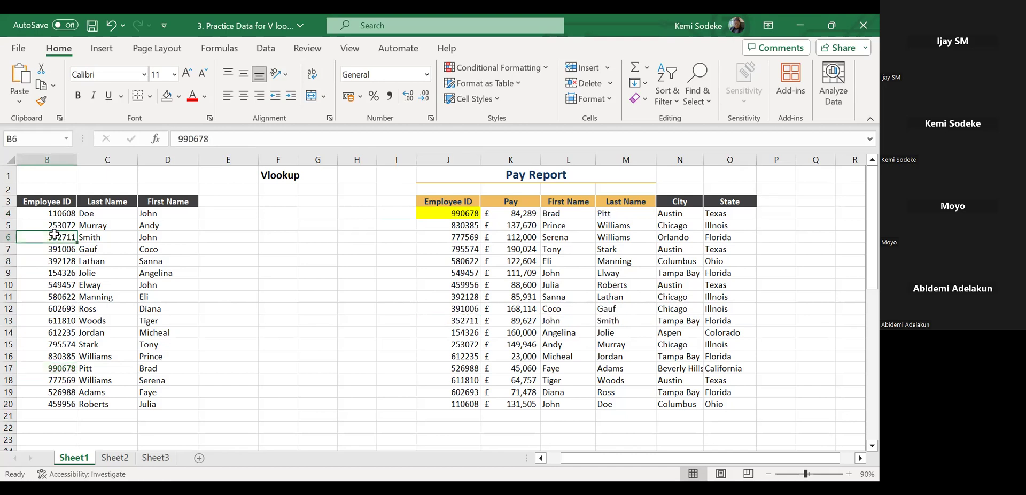
{"action": "left_click", "coordinate": [288, 307]}
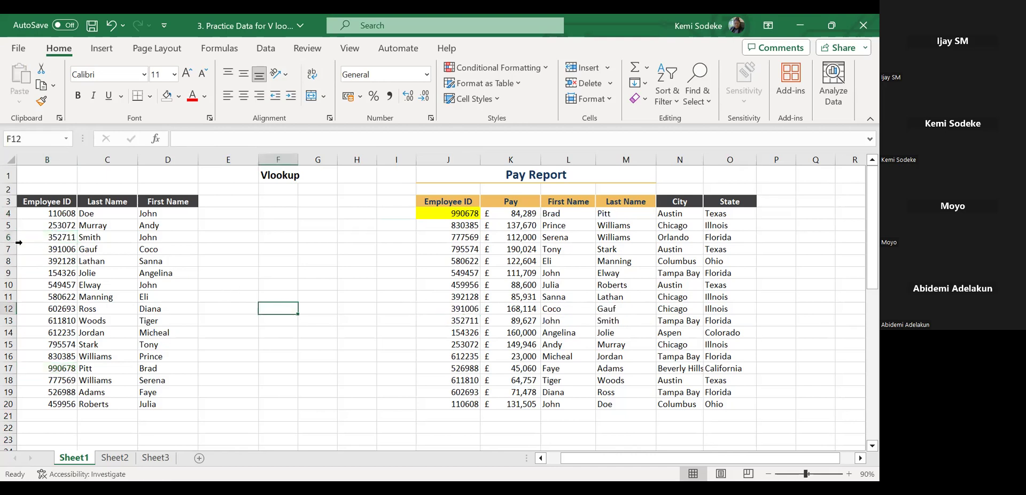
{"action": "left_click", "coordinate": [51, 238]}
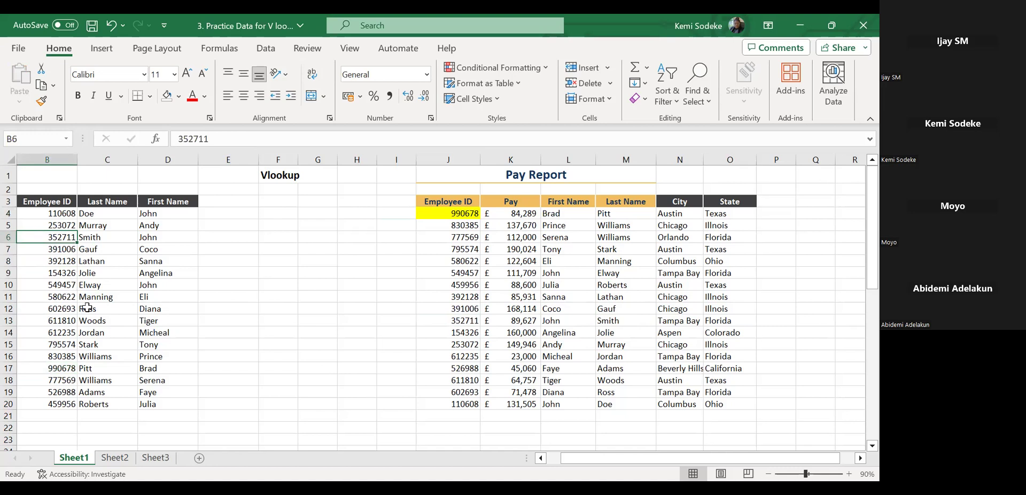
{"action": "left_click", "coordinate": [249, 295]}
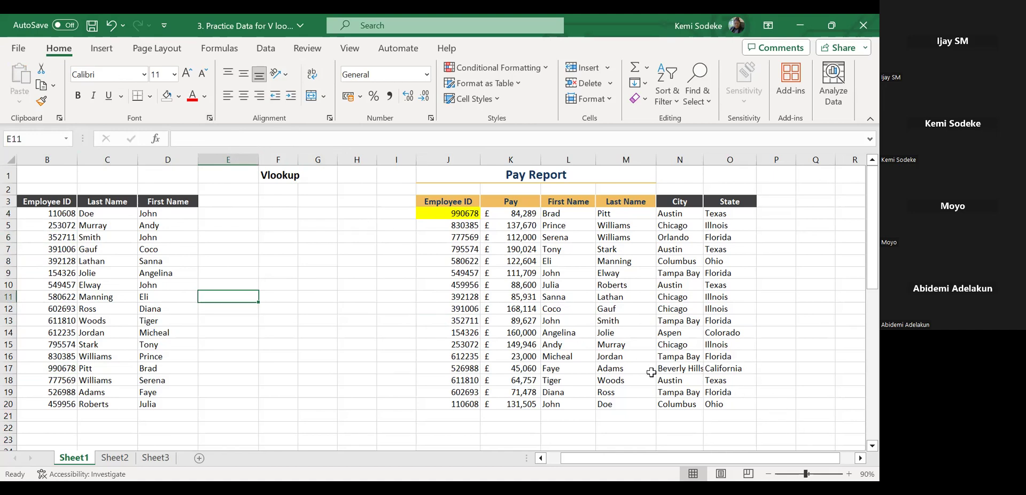
Widen the empty column P next to the State column slightly
{"action": "scroll", "coordinate": [632, 361], "scroll_direction": "down", "scroll_amount": 3}
{"action": "scroll", "coordinate": [614, 350], "scroll_direction": "down", "scroll_amount": 4}
{"action": "scroll", "coordinate": [603, 347], "scroll_direction": "up", "scroll_amount": 7}
{"action": "left_click", "coordinate": [777, 201]}
{"action": "left_click", "coordinate": [795, 160]}
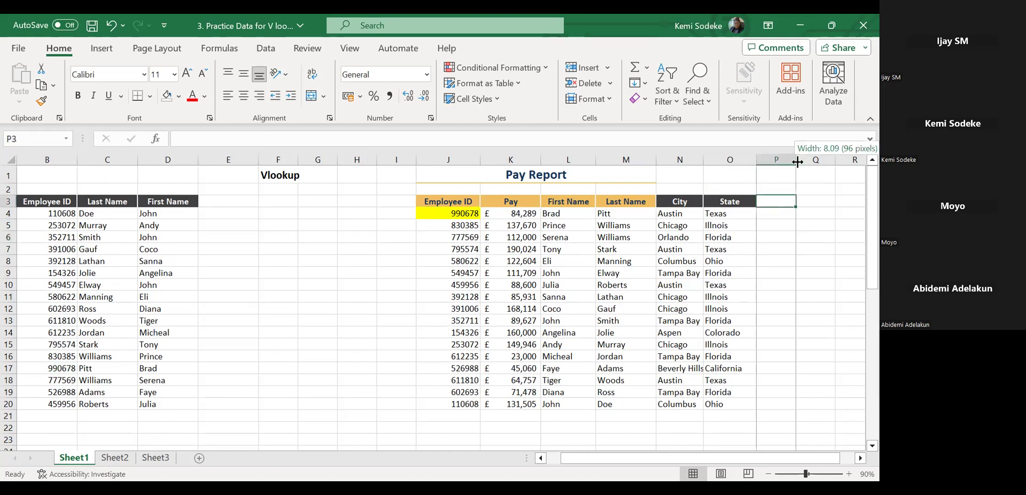
Examine the Pay Band Table and the employee city and state table below the employee list
{"action": "left_click", "coordinate": [860, 458]}
{"action": "scroll", "coordinate": [409, 306], "scroll_direction": "down", "scroll_amount": 5}
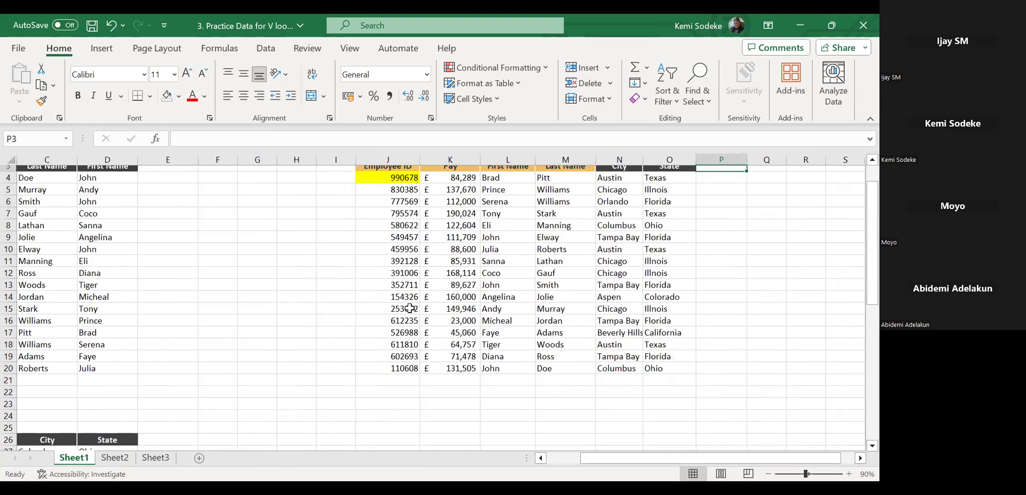
{"action": "scroll", "coordinate": [410, 306], "scroll_direction": "down", "scroll_amount": 8}
{"action": "left_click_drag", "start_coordinate": [605, 458], "coordinate": [553, 462]}
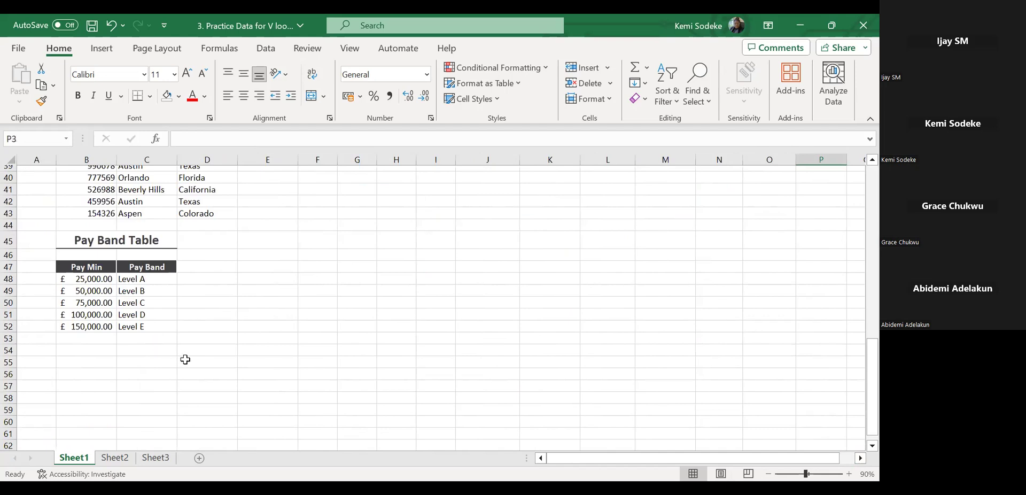
{"action": "scroll", "coordinate": [235, 338], "scroll_direction": "up", "scroll_amount": 4}
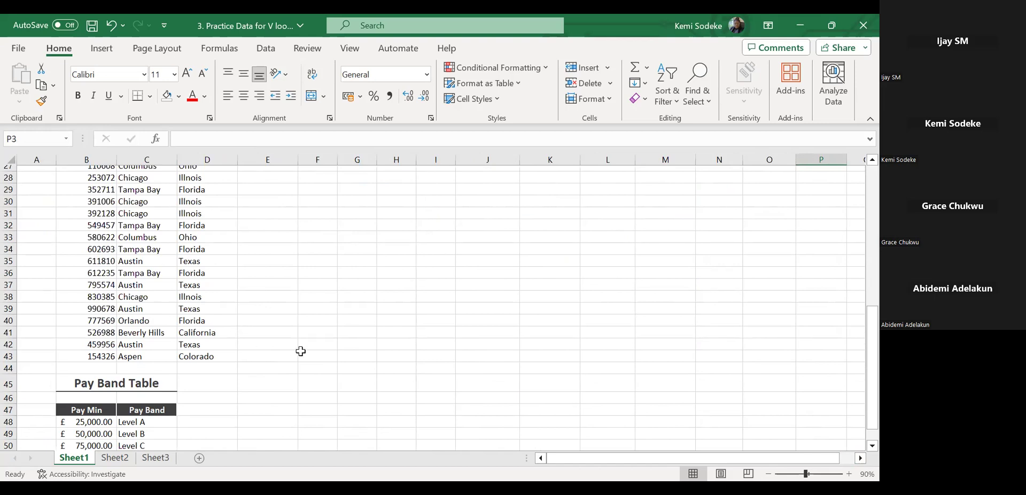
{"action": "scroll", "coordinate": [300, 351], "scroll_direction": "up", "scroll_amount": 2}
{"action": "left_click", "coordinate": [139, 238]}
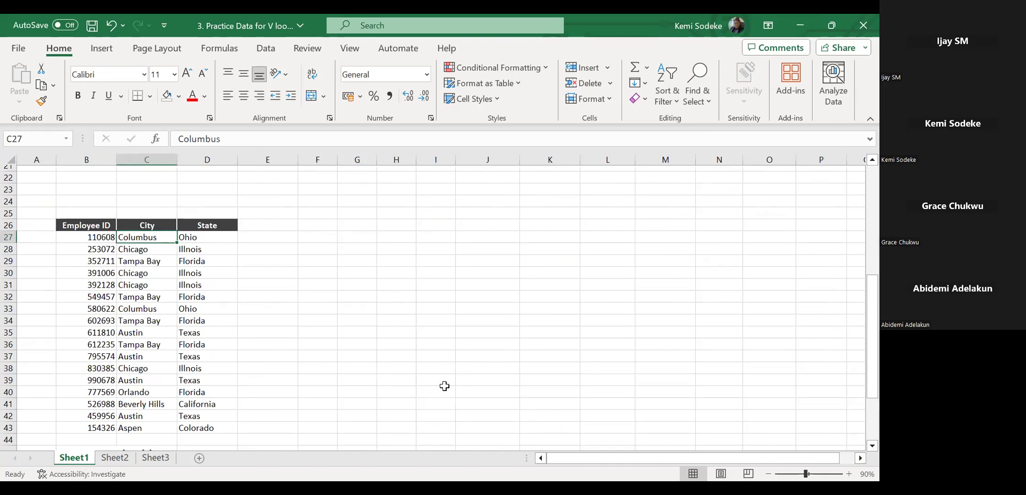
{"action": "scroll", "coordinate": [444, 385], "scroll_direction": "up", "scroll_amount": 7}
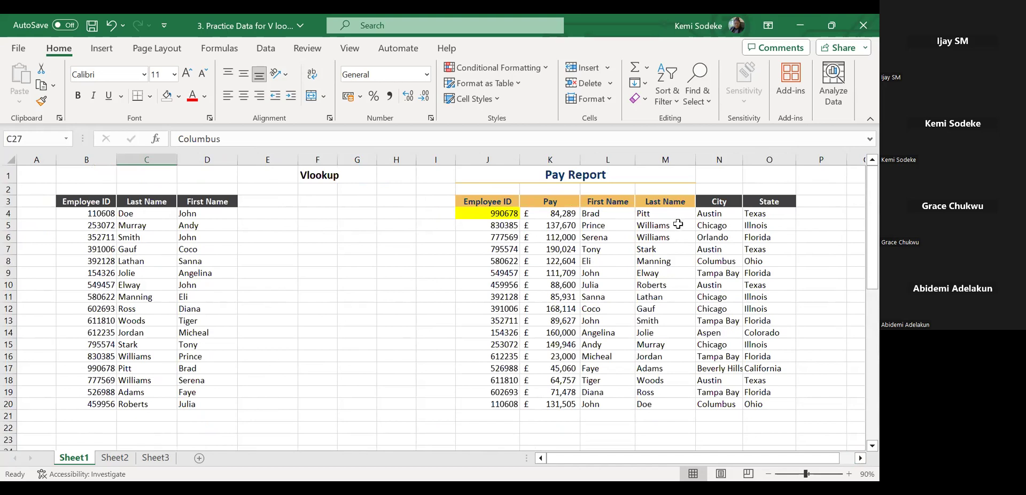
Review the City VLOOKUP formula in N4 and trace its lookup range $B$26:$D$43, leaving the formula unedited
{"action": "left_click", "coordinate": [706, 213]}
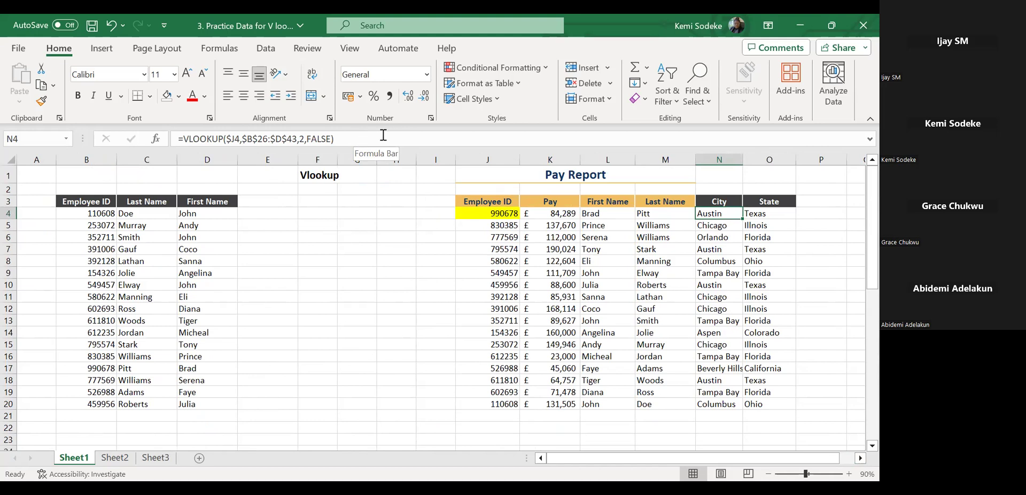
{"action": "left_click", "coordinate": [401, 138]}
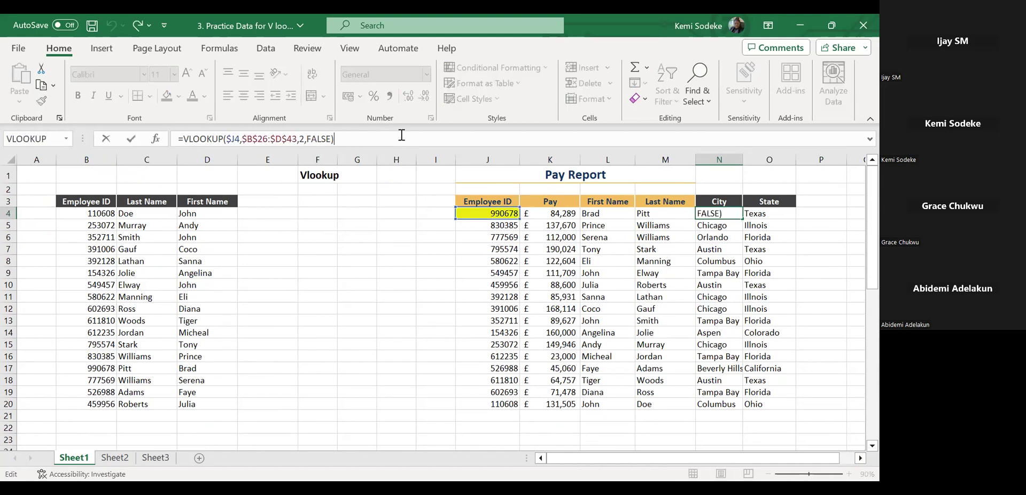
{"action": "scroll", "coordinate": [858, 444], "scroll_direction": "down", "scroll_amount": 15}
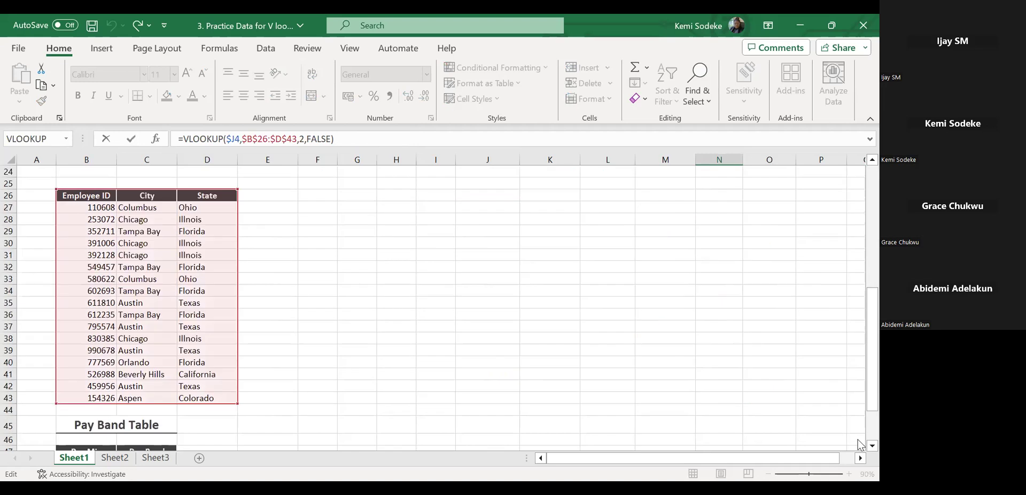
{"action": "left_click_drag", "start_coordinate": [860, 377], "coordinate": [857, 179]}
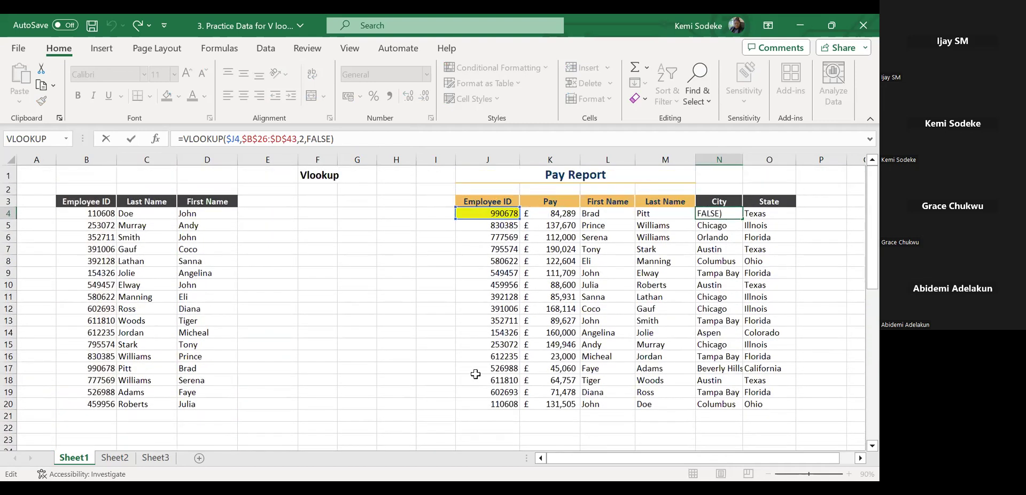
{"action": "key", "text": "Escape"}
{"action": "left_click", "coordinate": [365, 383]}
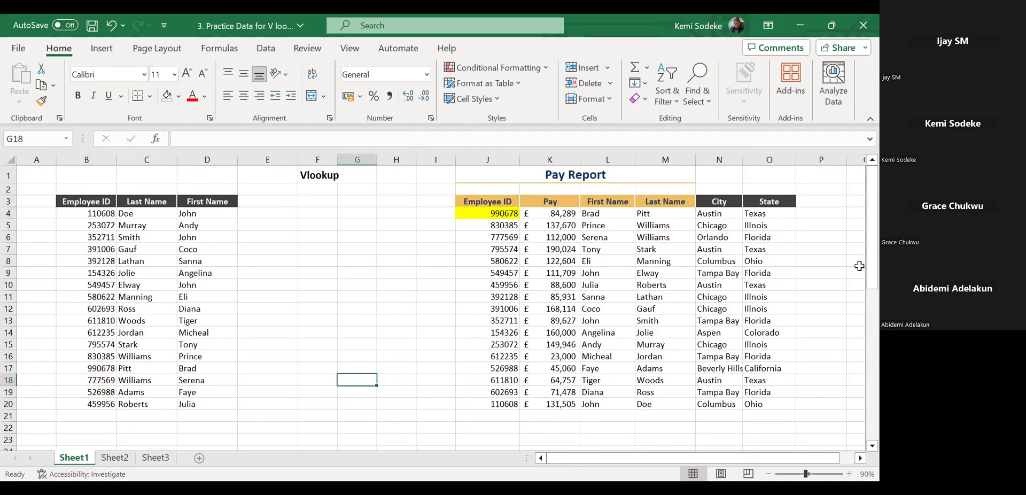
Copy the Pay Band header from C47 into P3 and widen column P to 14.09
{"action": "left_click", "coordinate": [818, 203]}
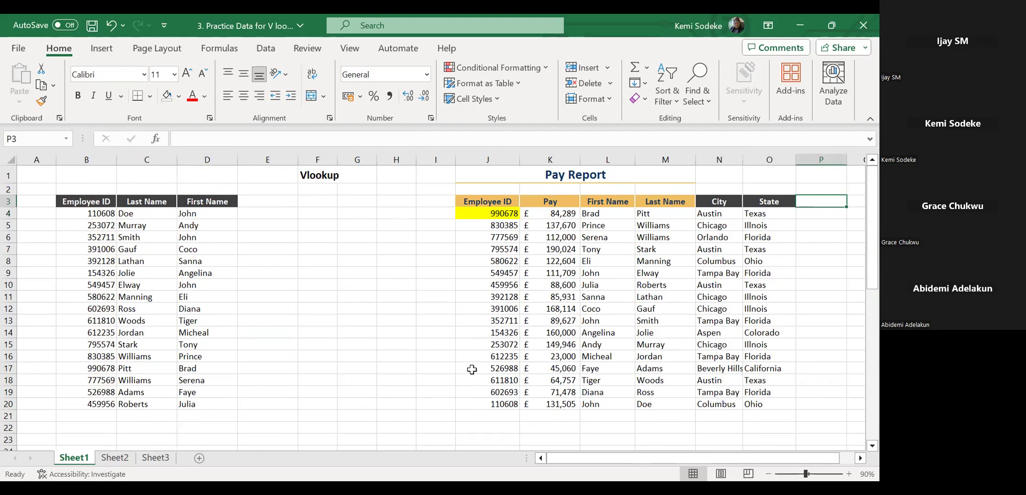
{"action": "scroll", "coordinate": [465, 364], "scroll_direction": "down", "scroll_amount": 5}
{"action": "scroll", "coordinate": [409, 318], "scroll_direction": "down", "scroll_amount": 7}
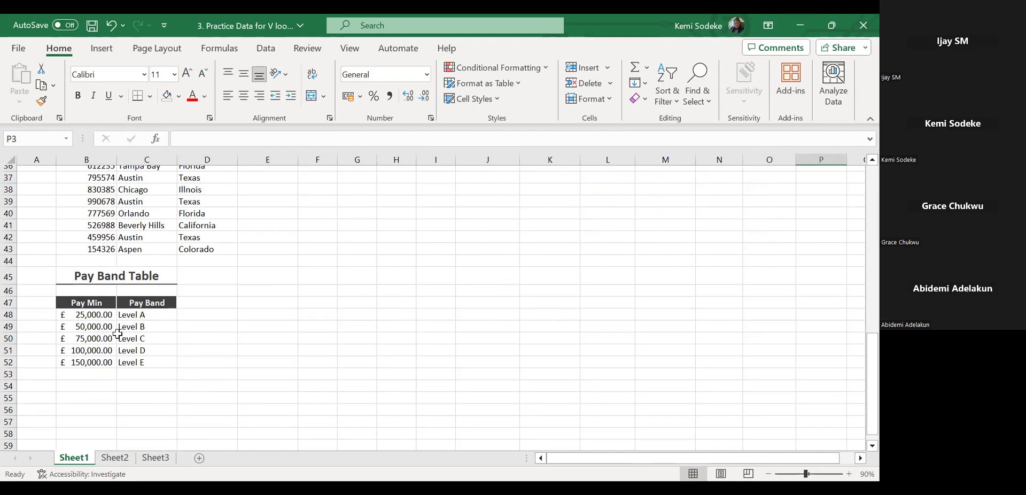
{"action": "left_click", "coordinate": [156, 303]}
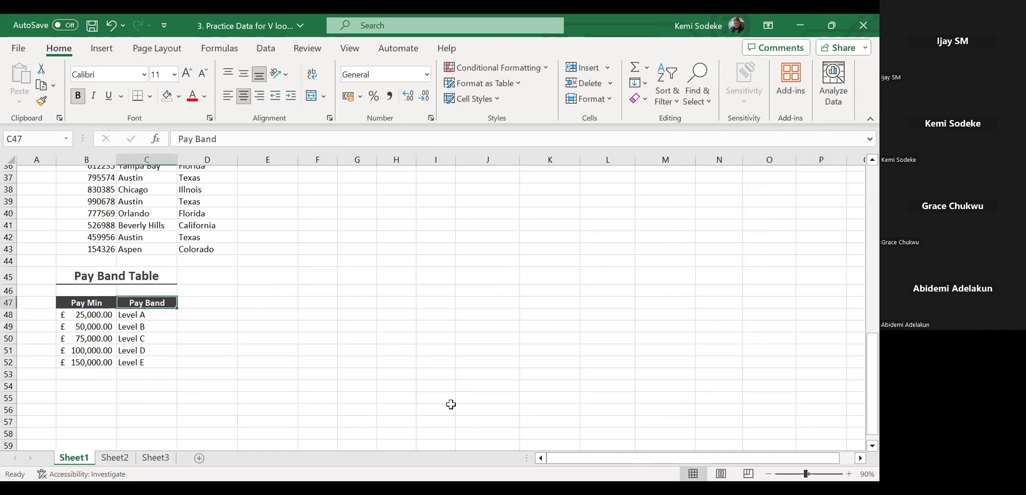
{"action": "key", "text": "ctrl+c"}
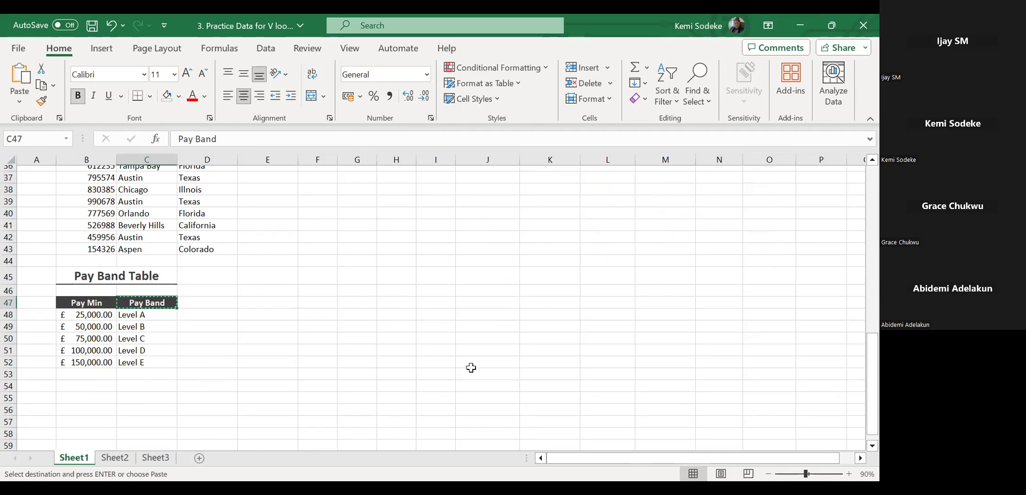
{"action": "scroll", "coordinate": [473, 366], "scroll_direction": "up", "scroll_amount": 10}
{"action": "scroll", "coordinate": [473, 367], "scroll_direction": "up", "scroll_amount": 2}
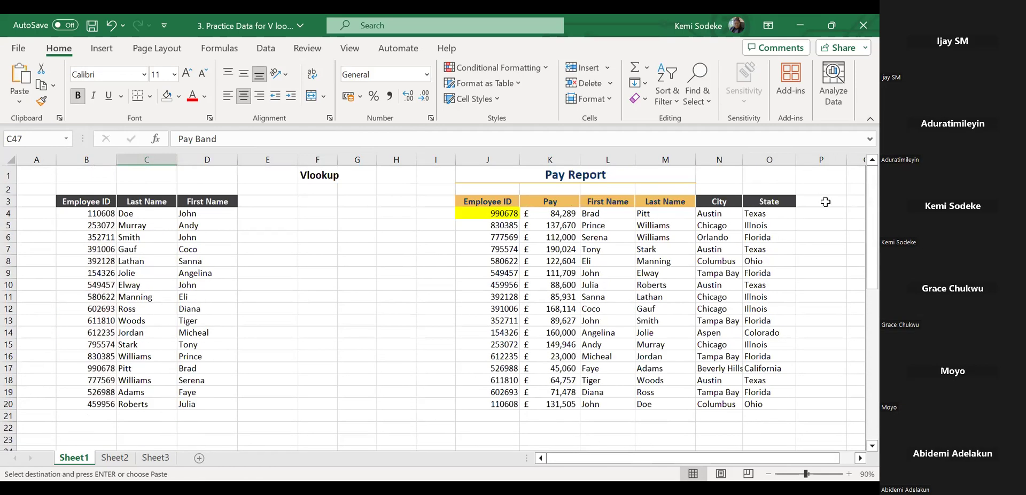
{"action": "left_click", "coordinate": [828, 200]}
{"action": "left_click", "coordinate": [860, 458]}
{"action": "left_click", "coordinate": [859, 459]}
{"action": "left_click", "coordinate": [859, 460]}
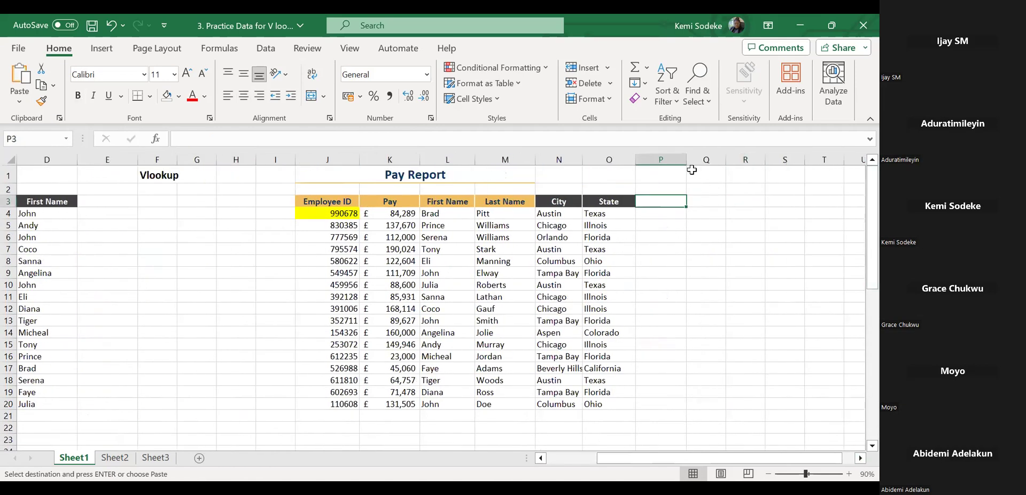
{"action": "left_click_drag", "start_coordinate": [687, 160], "coordinate": [702, 159]}
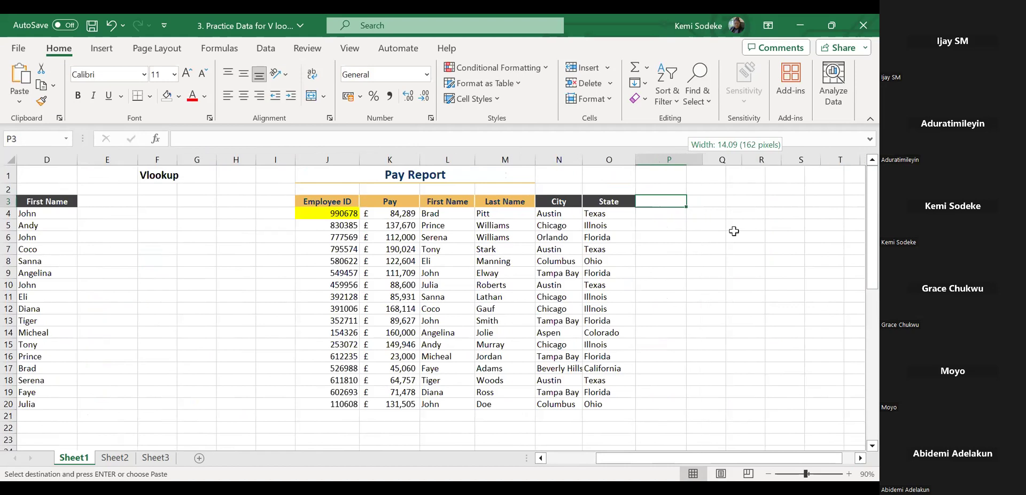
{"action": "key", "text": "ctrl+v"}
{"action": "left_click", "coordinate": [724, 257]}
Compare the pay in K4 with the Pay Min thresholds and levels in the Pay Band Table
{"action": "left_click", "coordinate": [667, 216]}
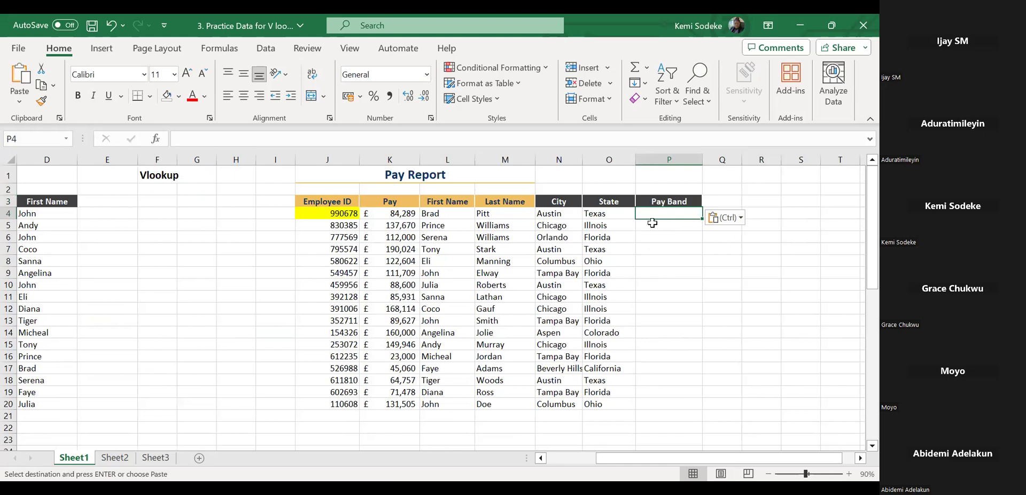
{"action": "left_click", "coordinate": [669, 299]}
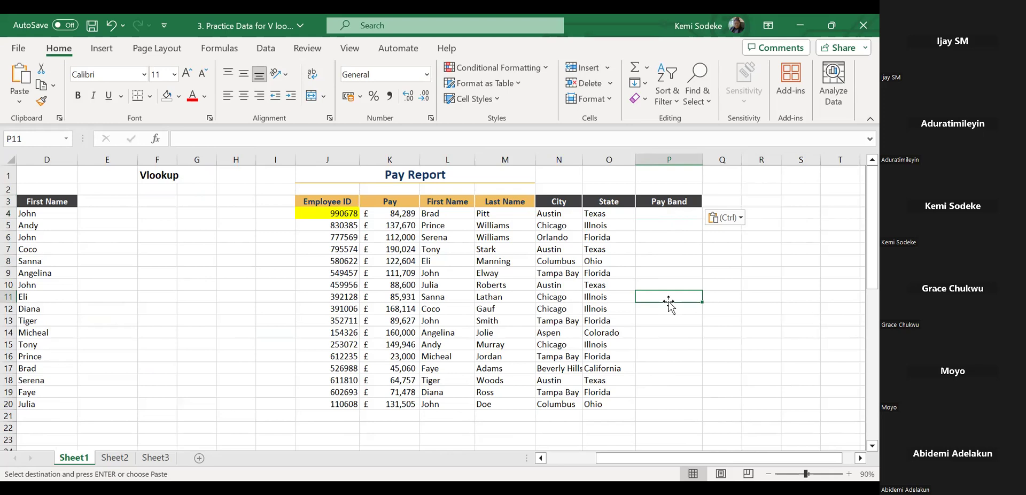
{"action": "left_click", "coordinate": [391, 216]}
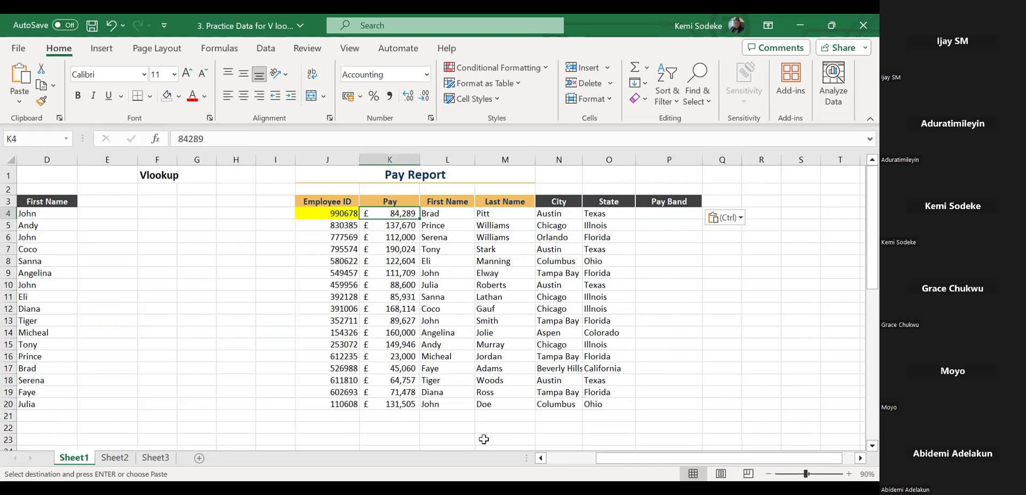
{"action": "scroll", "coordinate": [256, 339], "scroll_direction": "down", "scroll_amount": 7}
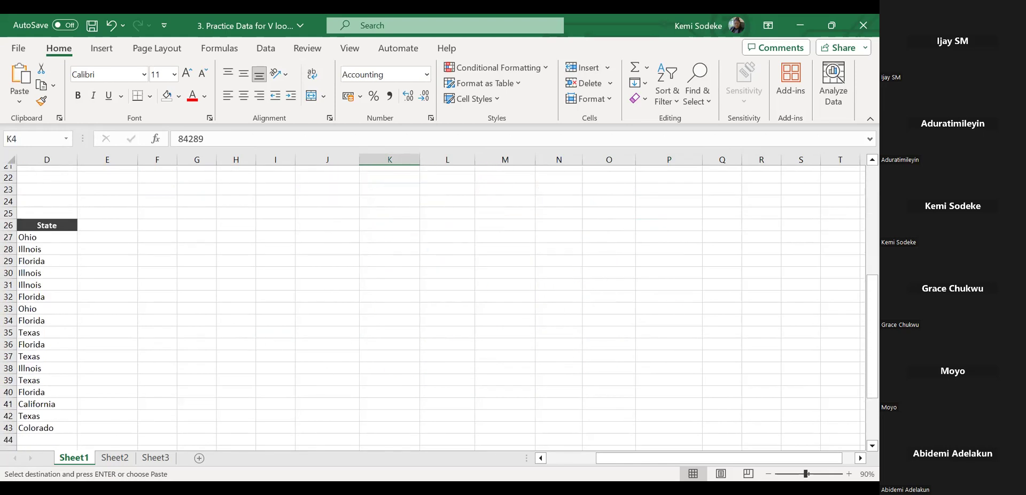
{"action": "left_click_drag", "start_coordinate": [645, 461], "coordinate": [594, 462]}
{"action": "scroll", "coordinate": [85, 358], "scroll_direction": "down", "scroll_amount": 4}
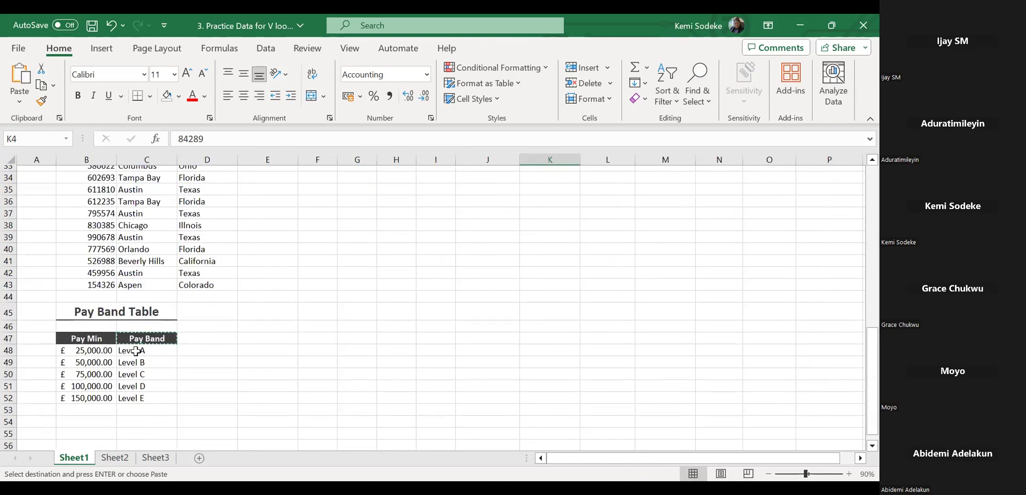
{"action": "left_click_drag", "start_coordinate": [861, 417], "coordinate": [861, 202]}
{"action": "left_click", "coordinate": [860, 457]}
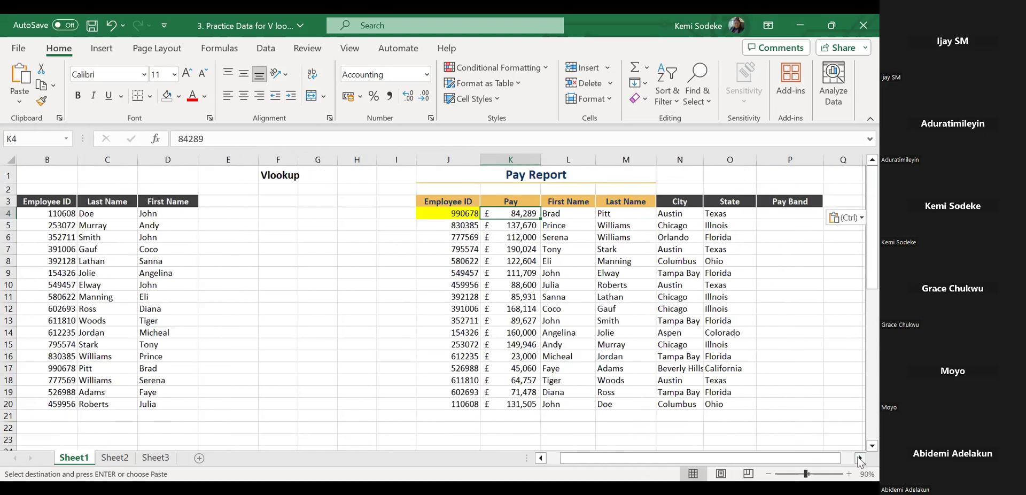
{"action": "left_click", "coordinate": [860, 458]}
{"action": "left_click", "coordinate": [860, 458]}
{"action": "left_click", "coordinate": [860, 458]}
{"action": "left_click", "coordinate": [860, 458]}
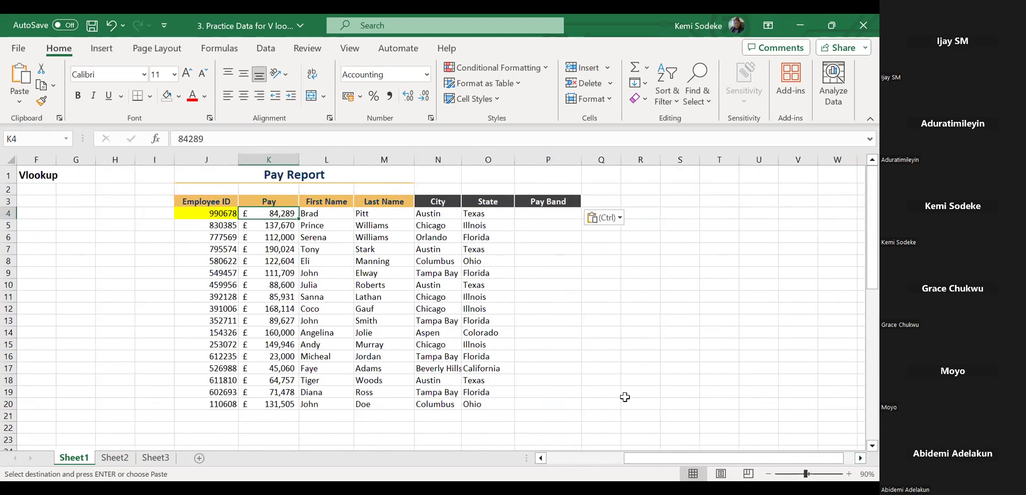
Move the Pay Band Table from below the city and state table to V3:W10 and widen columns V and W
{"action": "left_click_drag", "start_coordinate": [626, 459], "coordinate": [534, 458]}
{"action": "scroll", "coordinate": [203, 298], "scroll_direction": "down", "scroll_amount": 12}
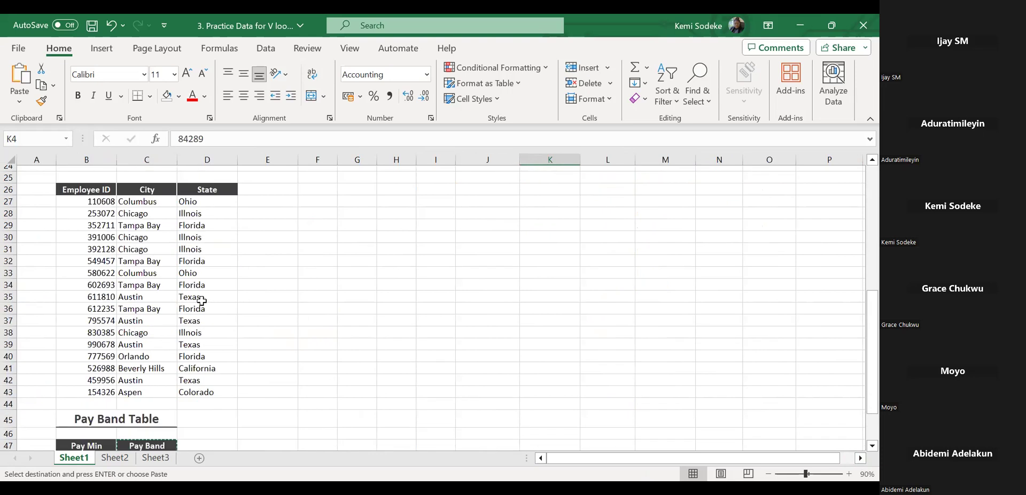
{"action": "left_click_drag", "start_coordinate": [59, 274], "coordinate": [161, 363]}
{"action": "left_click_drag", "start_coordinate": [178, 274], "coordinate": [343, 176]}
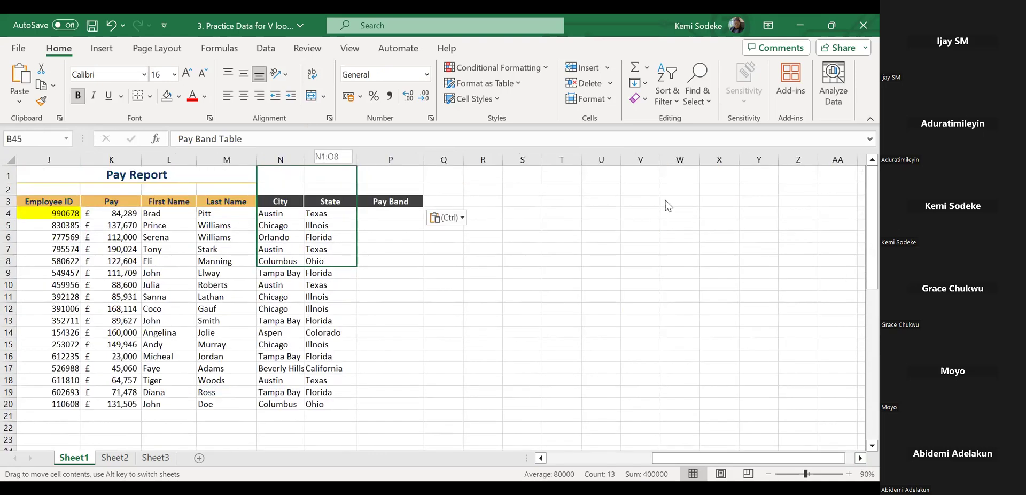
{"action": "left_click_drag", "start_coordinate": [668, 202], "coordinate": [668, 203]}
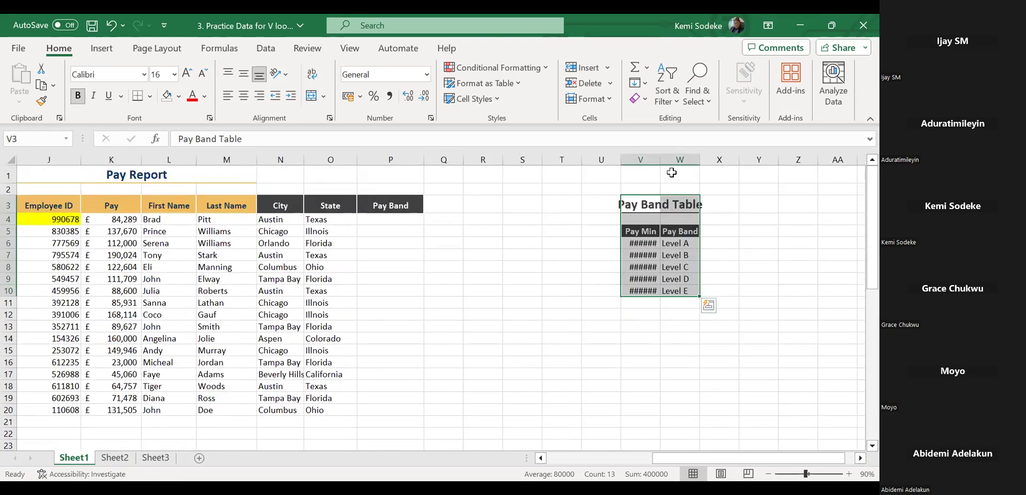
{"action": "left_click_drag", "start_coordinate": [660, 158], "coordinate": [719, 158]}
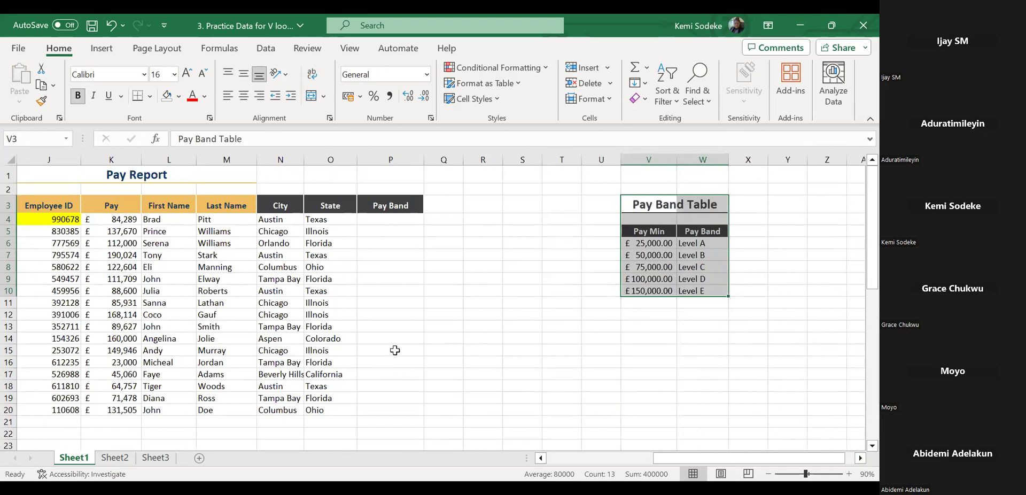
{"action": "left_click", "coordinate": [378, 222]}
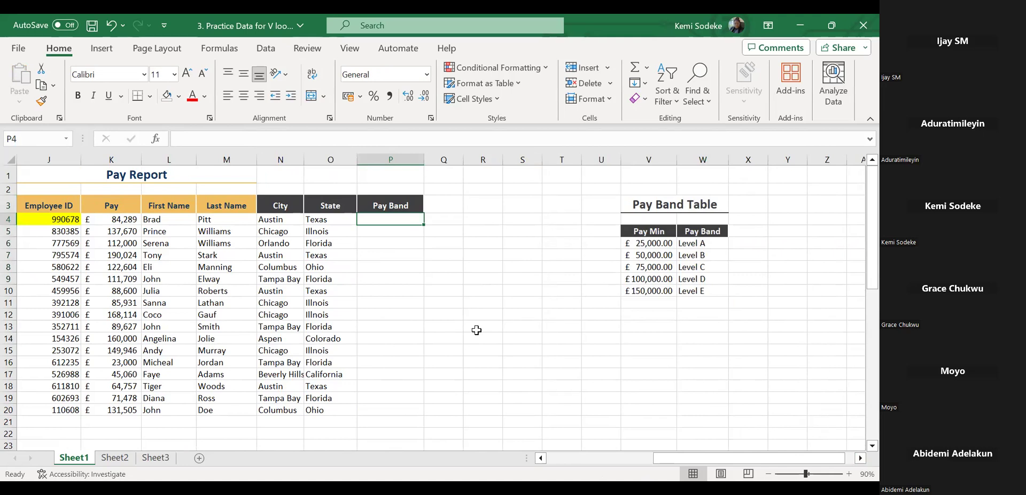
{"action": "type", "text": "="}
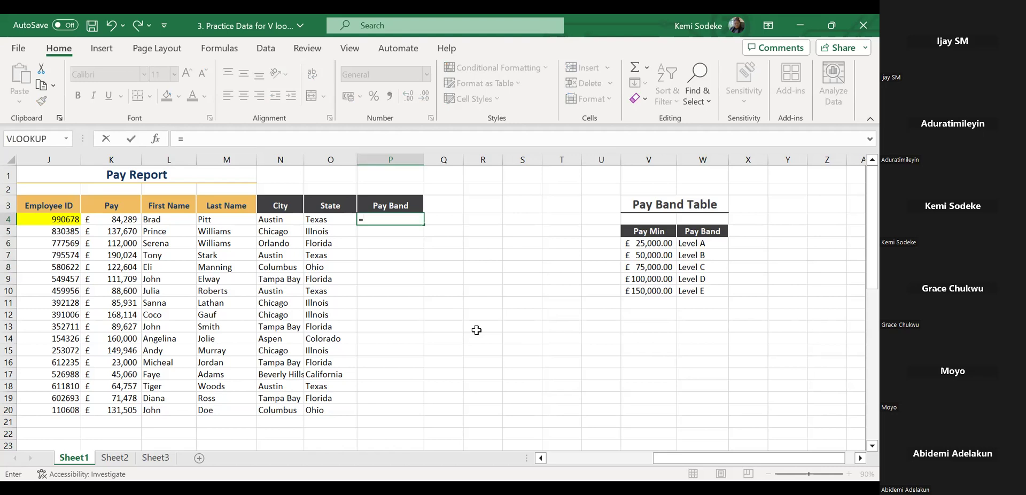
{"action": "type", "text": "vlookup"}
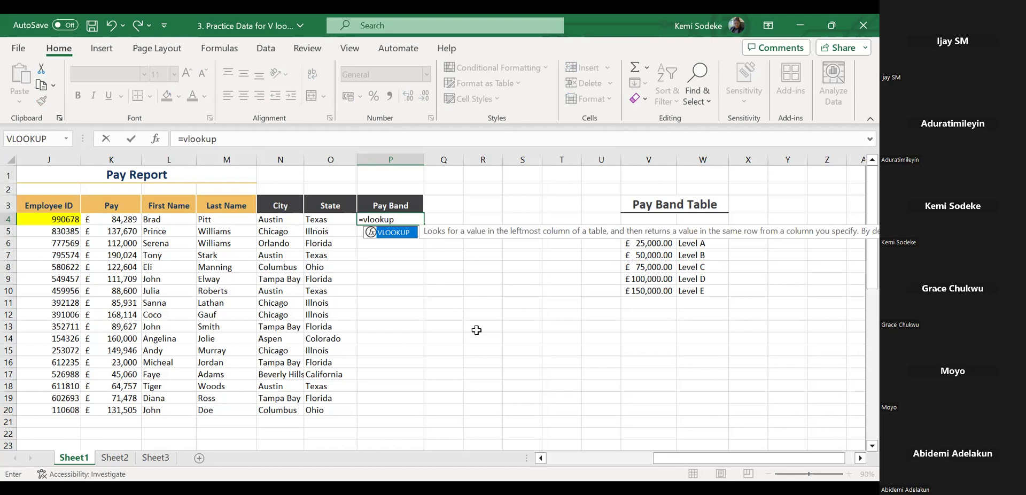
{"action": "type", "text": "("}
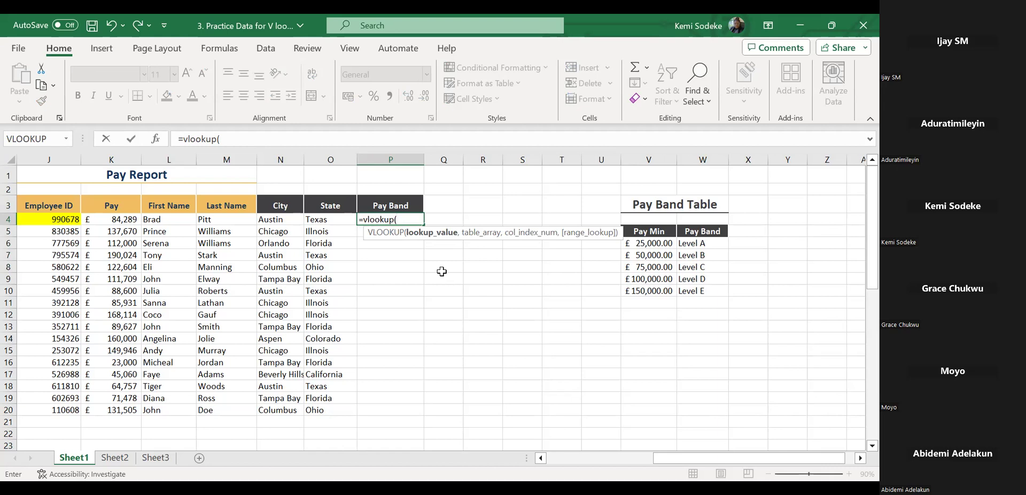
{"action": "left_click", "coordinate": [60, 219]}
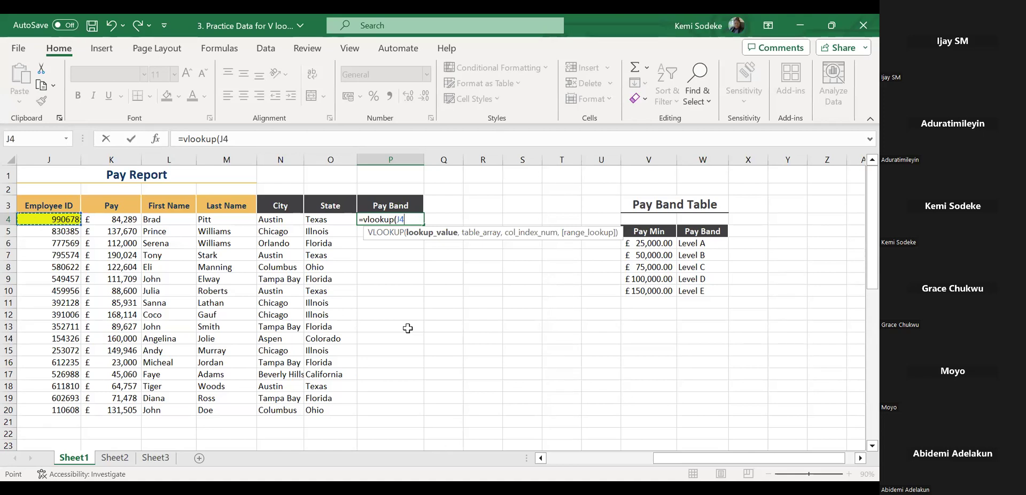
{"action": "key", "text": "BackSpace"}
{"action": "key", "text": "BackSpace"}
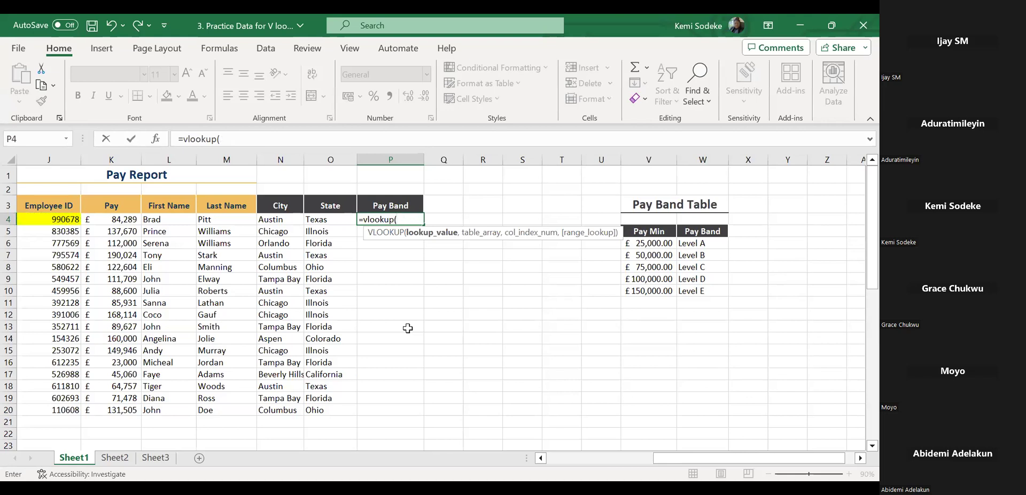
{"action": "type", "text": "P3"}
{"action": "key", "text": "Escape"}
{"action": "left_click", "coordinate": [409, 326]}
Enter =VLOOKUP(K4,V5:W10,2,TRUE) in P4 to look up the pay band by approximate match
{"action": "left_click", "coordinate": [406, 223]}
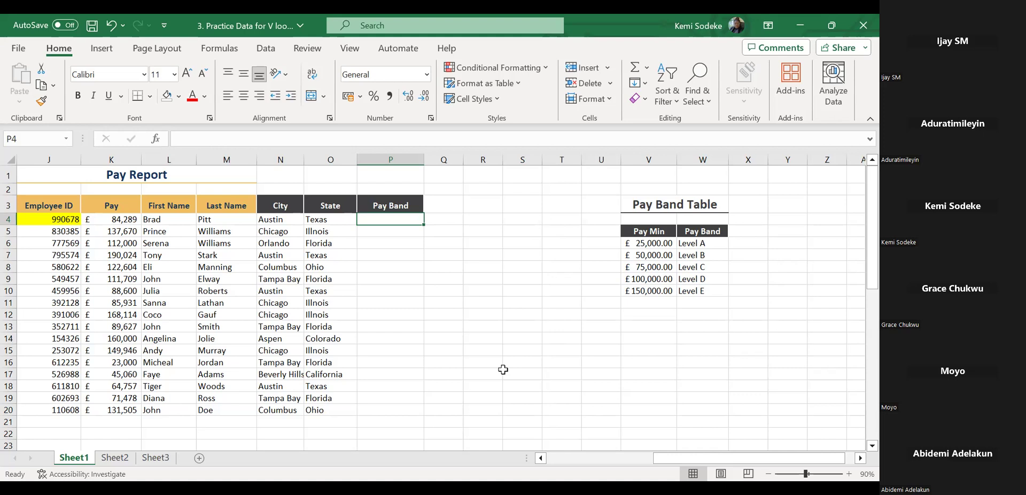
{"action": "type", "text": "=v"}
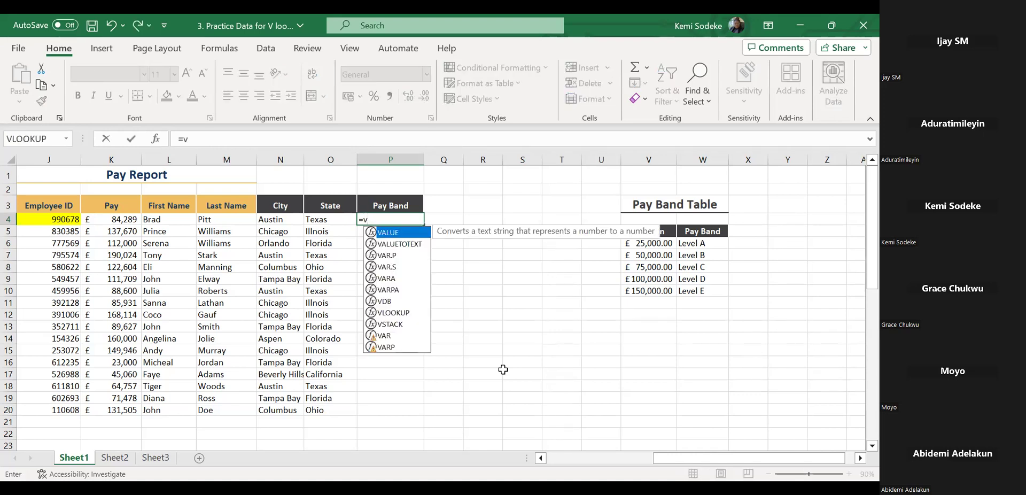
{"action": "type", "text": "lookup("}
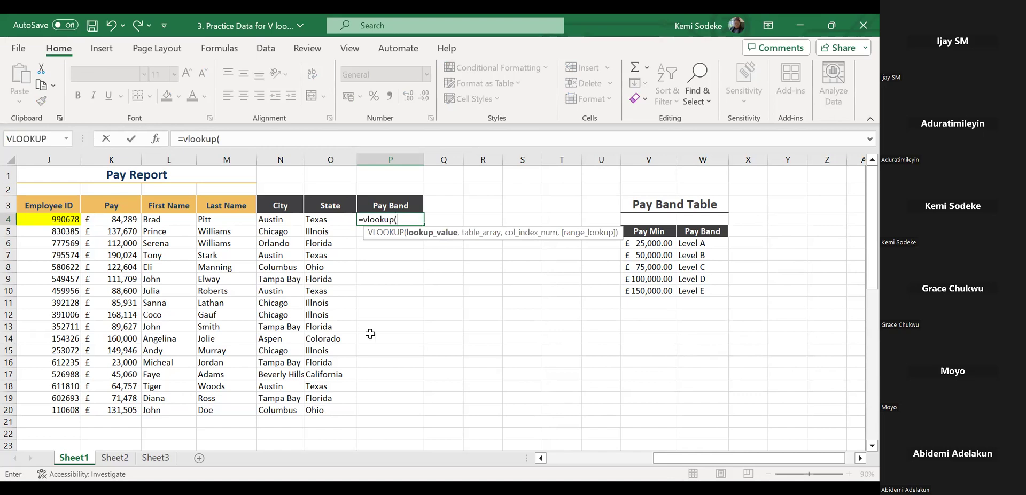
{"action": "left_click", "coordinate": [124, 219]}
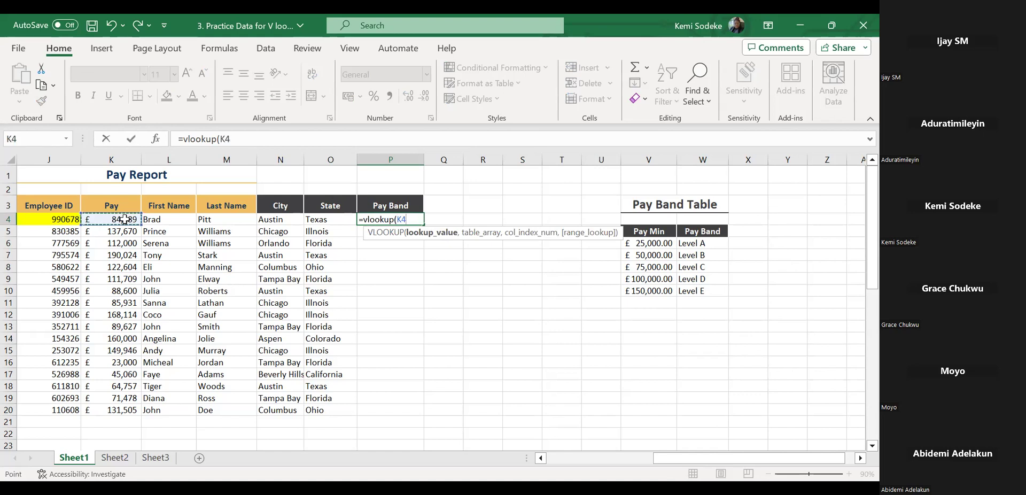
{"action": "type", "text": ","}
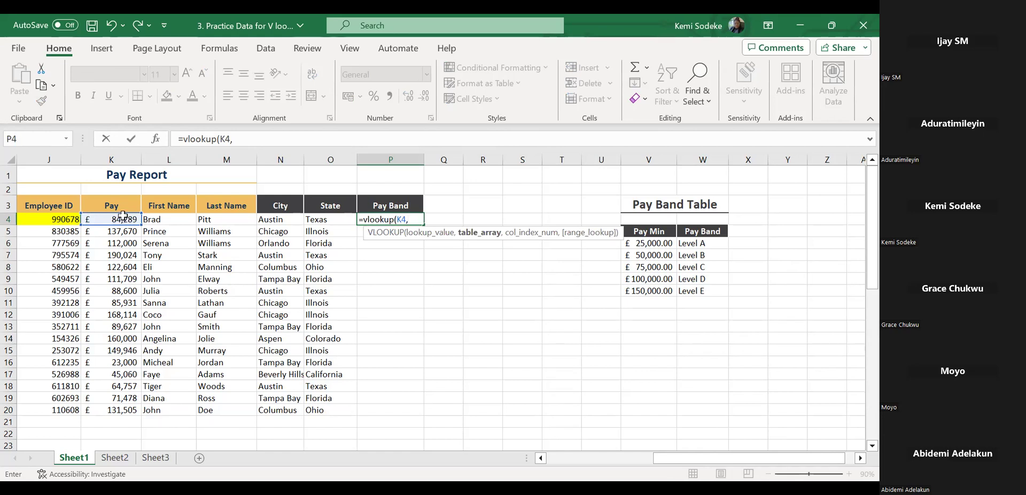
{"action": "left_click", "coordinate": [650, 232]}
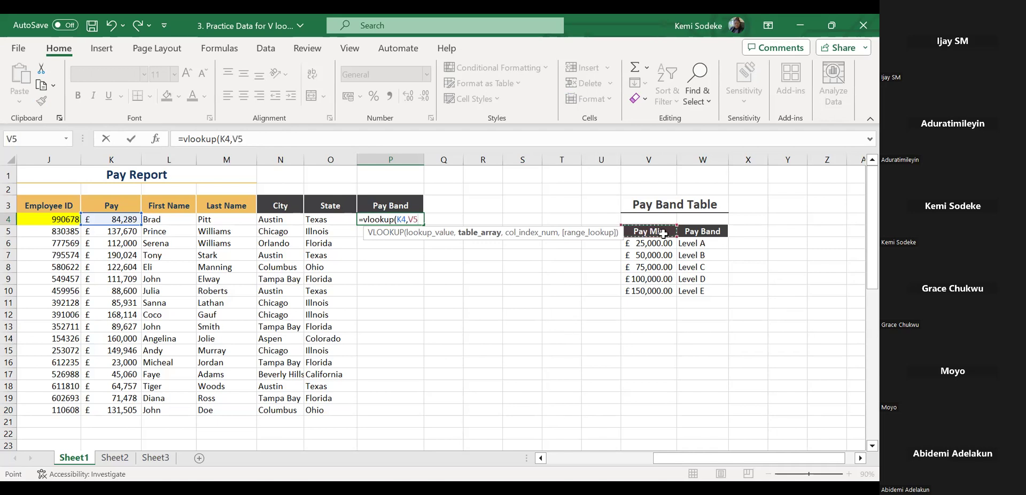
{"action": "left_click", "coordinate": [703, 289], "text": "shift"}
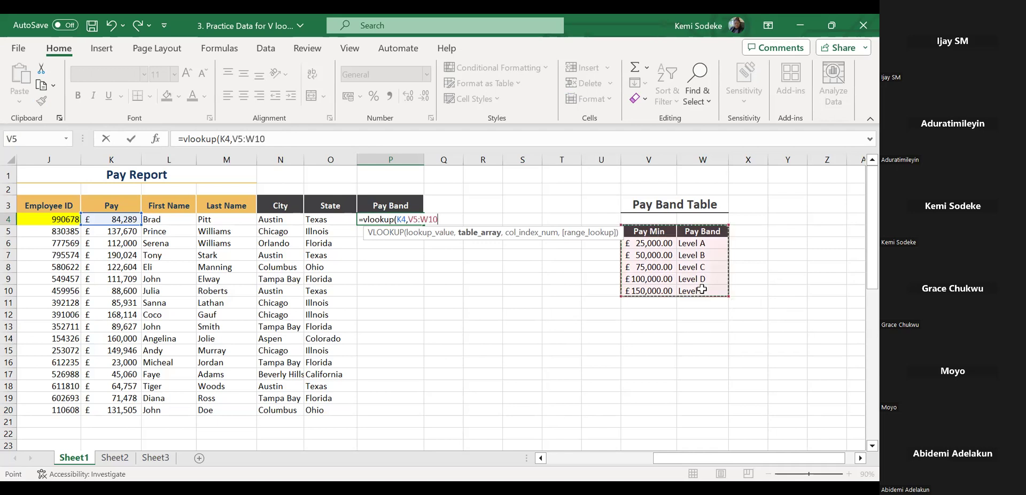
{"action": "type", "text": ","}
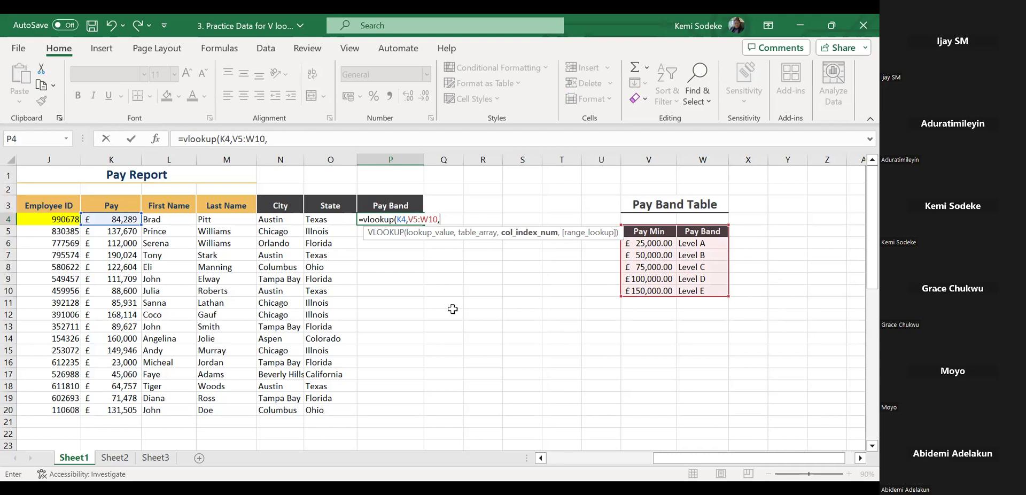
{"action": "type", "text": "2,"}
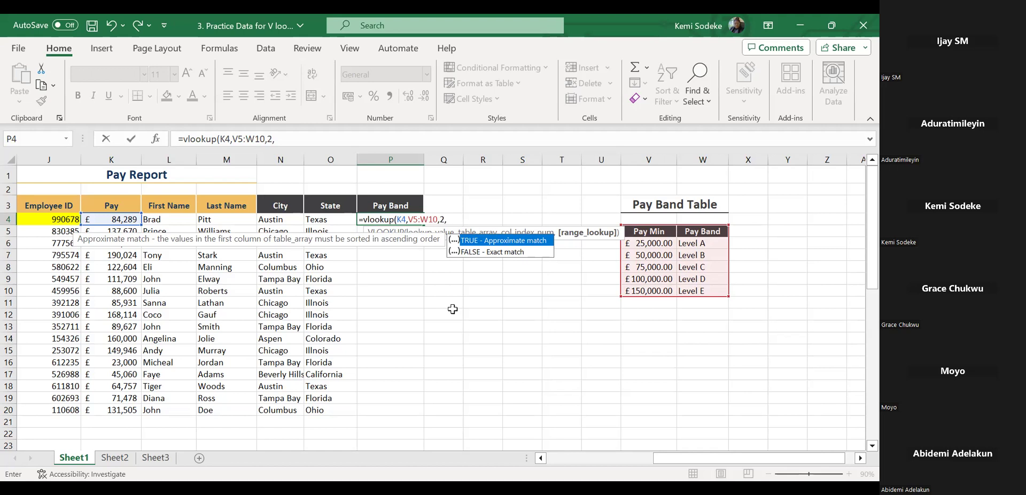
{"action": "double_click", "coordinate": [483, 242]}
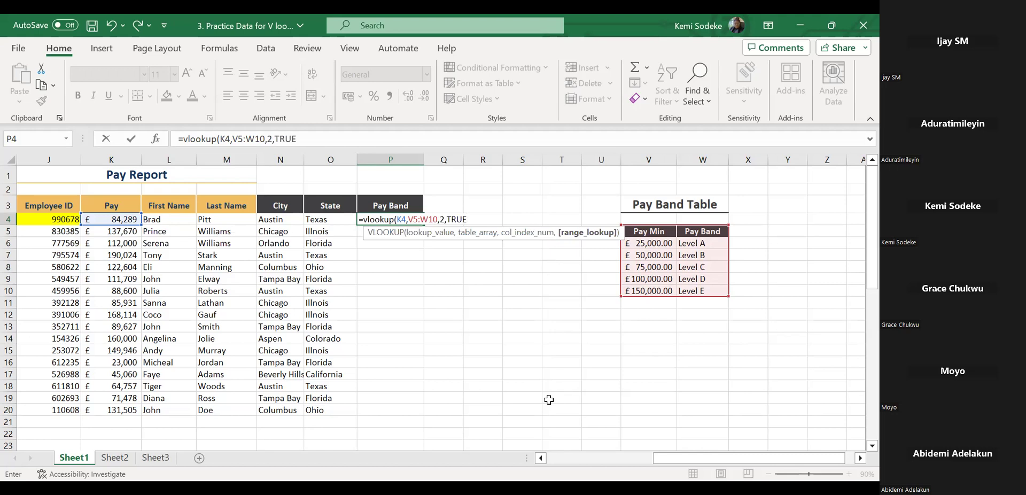
{"action": "type", "text": ")"}
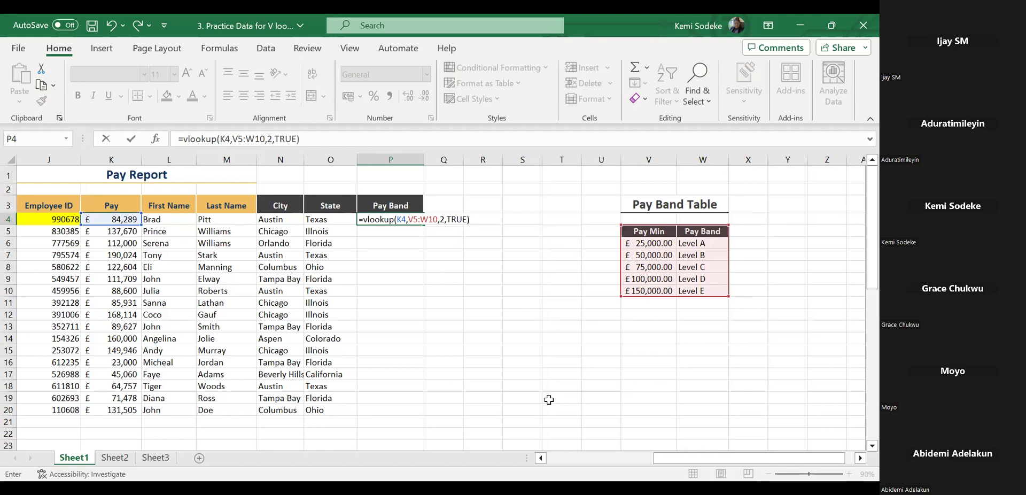
{"action": "key", "text": "Return"}
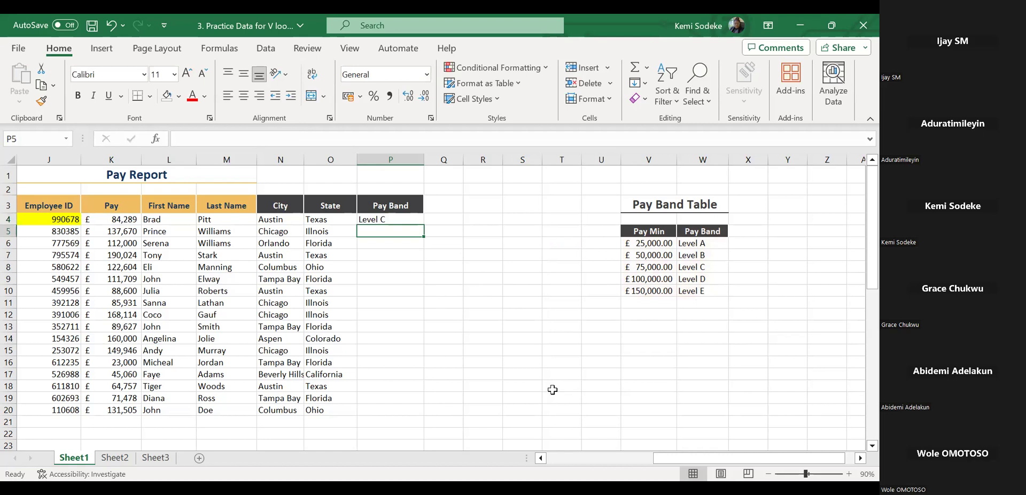
Check the pay band in P4 against the pay in K4 and the matching threshold row of the Pay Band Table
{"action": "left_click", "coordinate": [398, 220]}
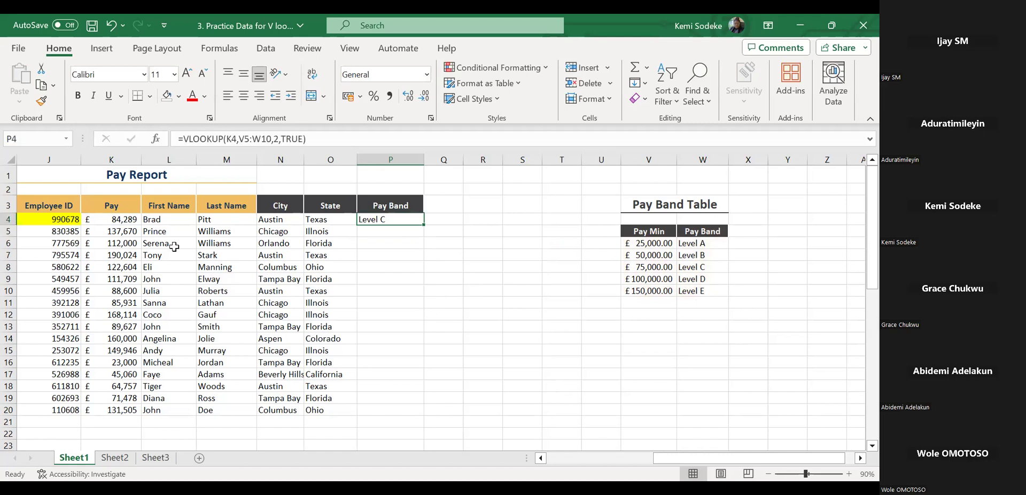
{"action": "left_click", "coordinate": [113, 221]}
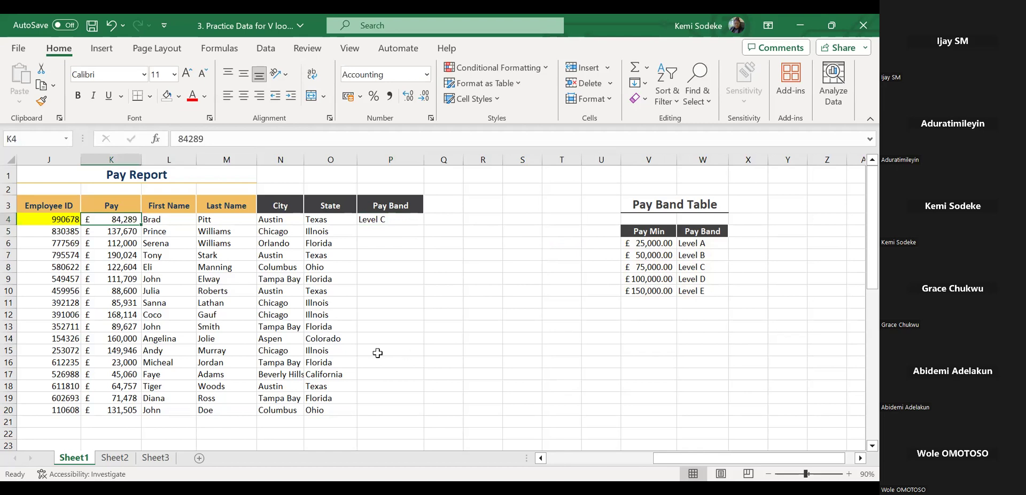
{"action": "left_click", "coordinate": [699, 267]}
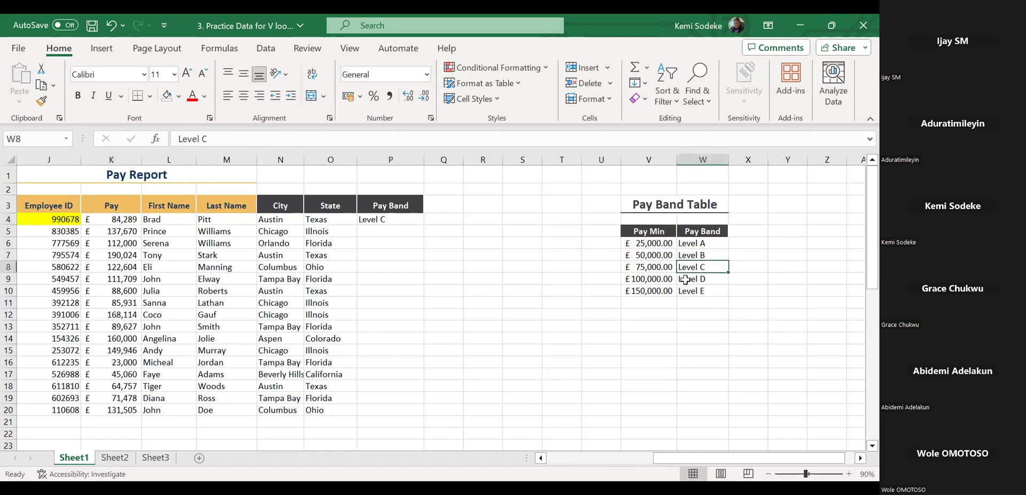
{"action": "left_click", "coordinate": [649, 266]}
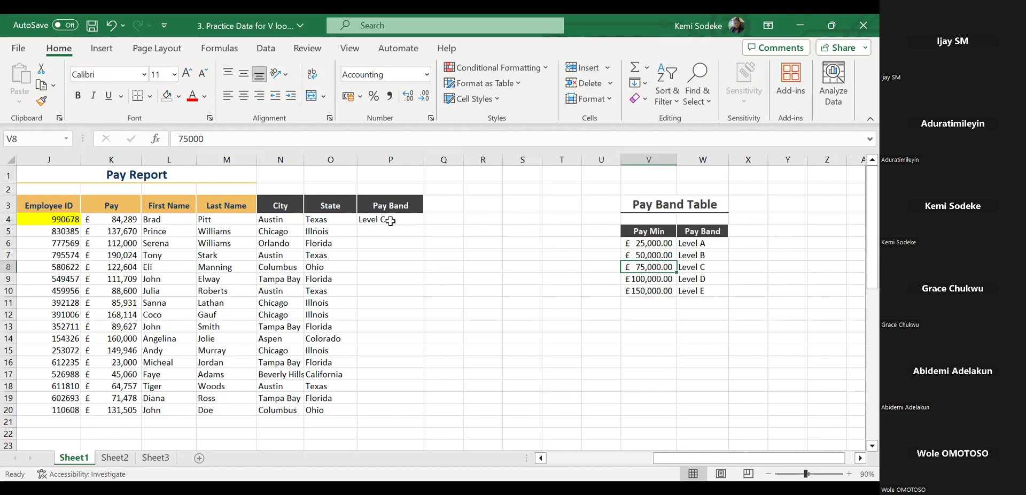
Change the P4 formula's references to $K4 and $V$5:$W$10, and fill the formula down through P20
{"action": "left_click", "coordinate": [394, 220]}
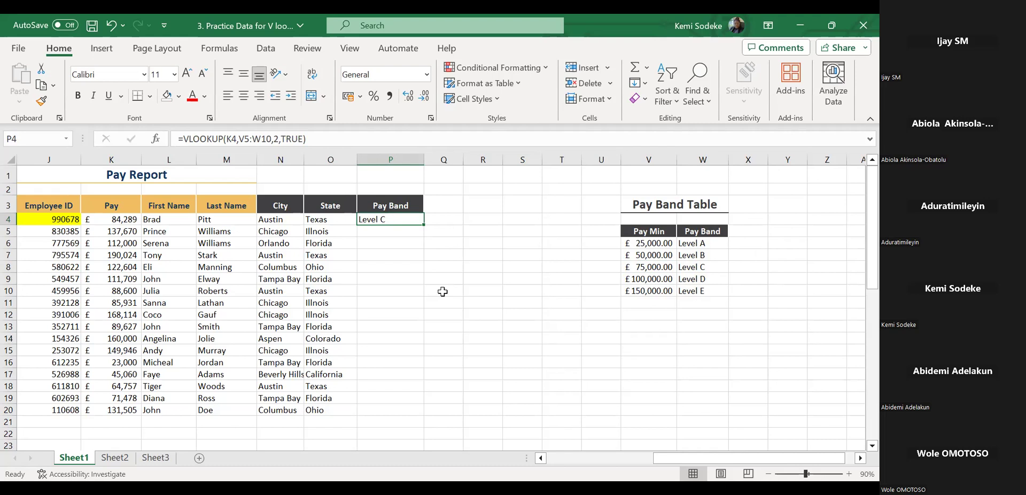
{"action": "left_click", "coordinate": [226, 138]}
{"action": "type", "text": "$"}
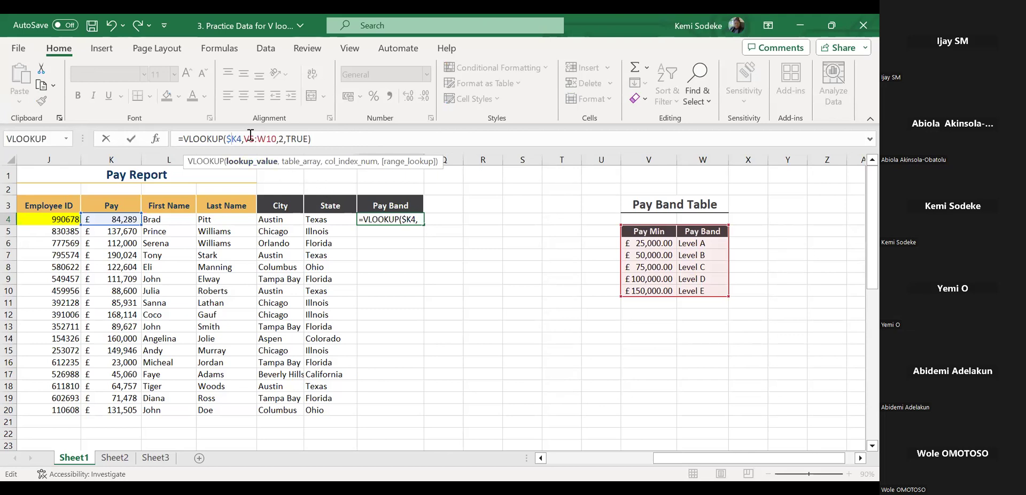
{"action": "left_click_drag", "start_coordinate": [245, 138], "coordinate": [275, 137]}
{"action": "key", "text": "F4"}
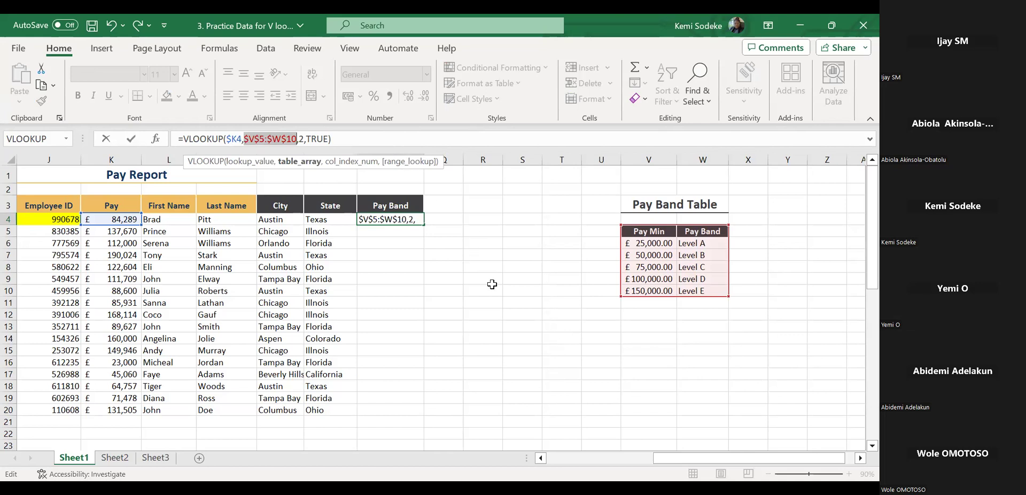
{"action": "key", "text": "Return"}
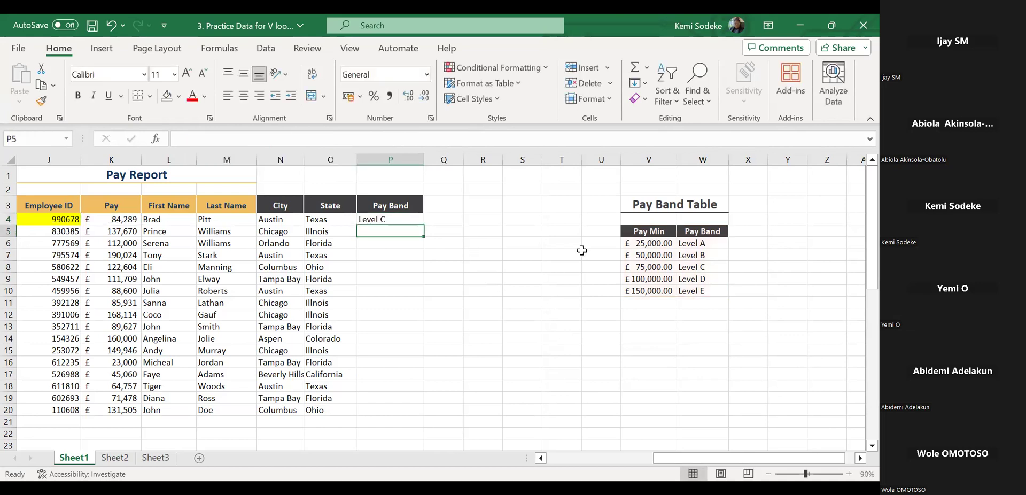
{"action": "left_click", "coordinate": [408, 221]}
{"action": "left_click_drag", "start_coordinate": [425, 225], "coordinate": [412, 412]}
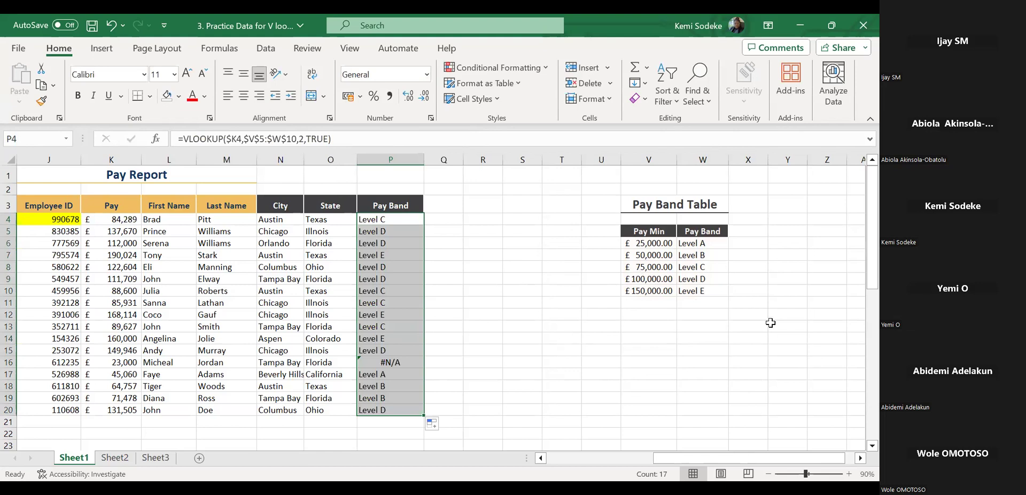
Compare the Pay Band formula in P16 with the pay in K16 to trace the cause of its error
{"action": "left_click", "coordinate": [393, 364]}
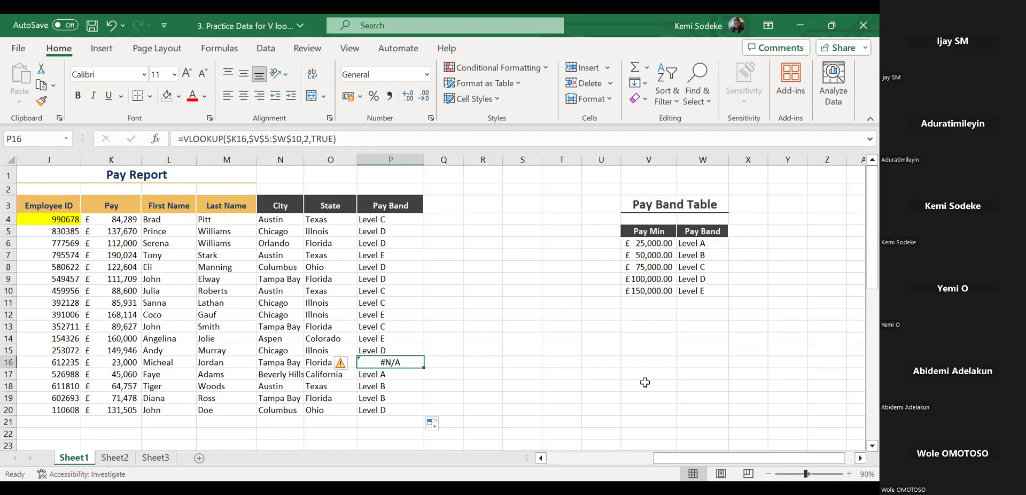
{"action": "left_click", "coordinate": [117, 366]}
{"action": "left_click", "coordinate": [418, 362]}
{"action": "left_click", "coordinate": [108, 362]}
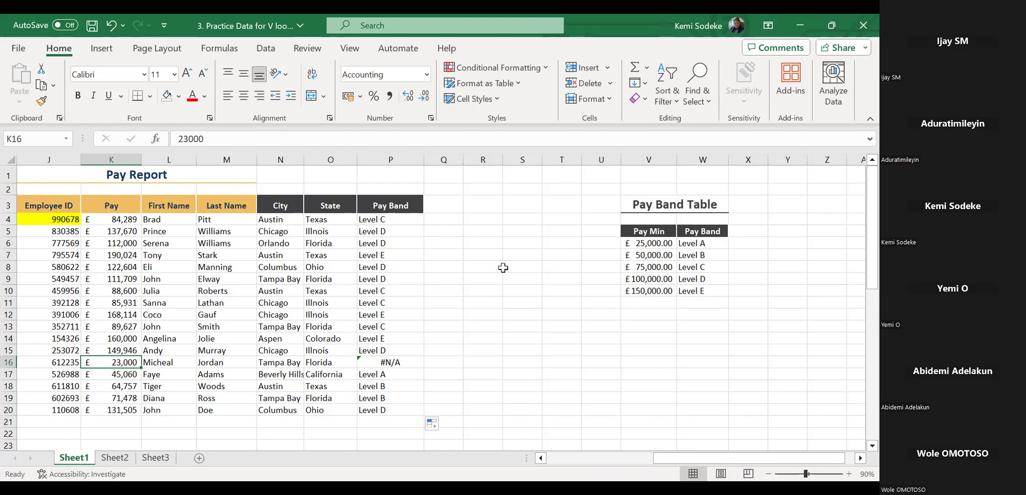
{"action": "left_click", "coordinate": [398, 362]}
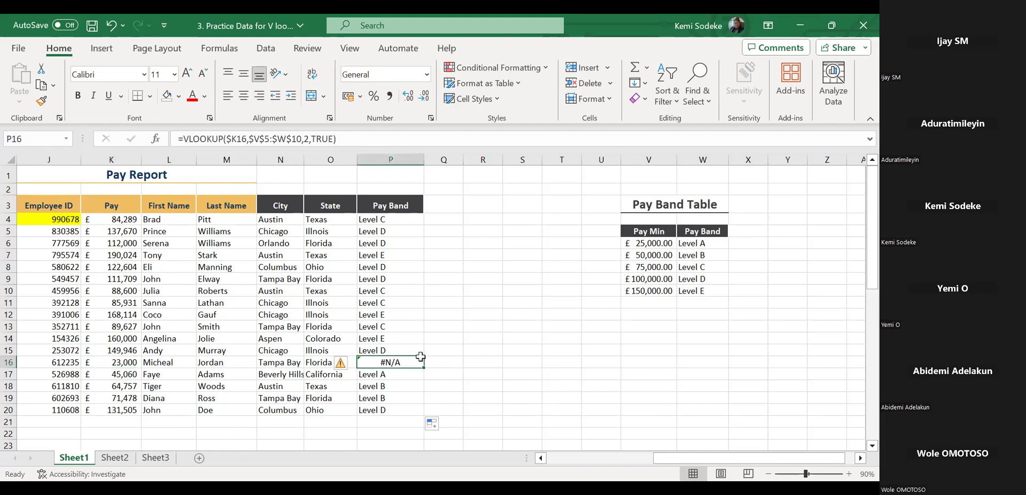
{"action": "left_click", "coordinate": [449, 356]}
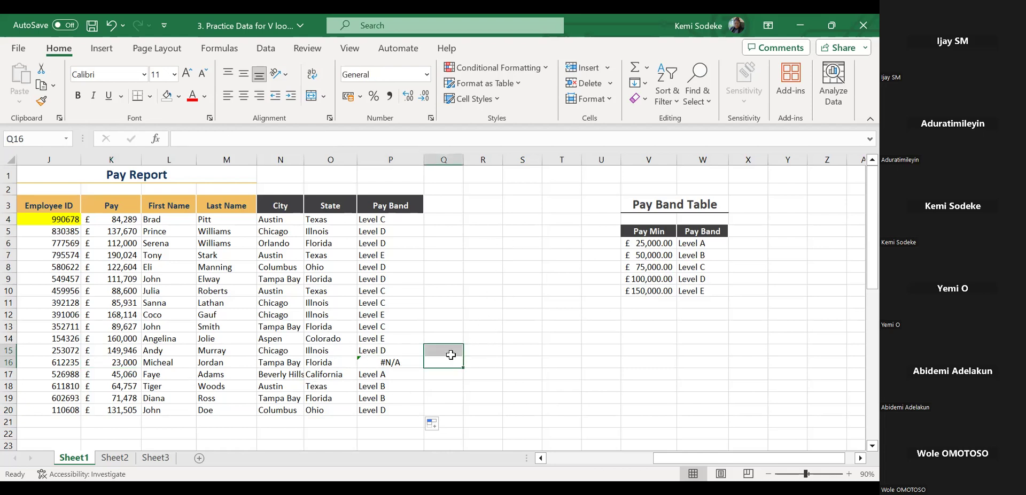
{"action": "left_click", "coordinate": [386, 219]}
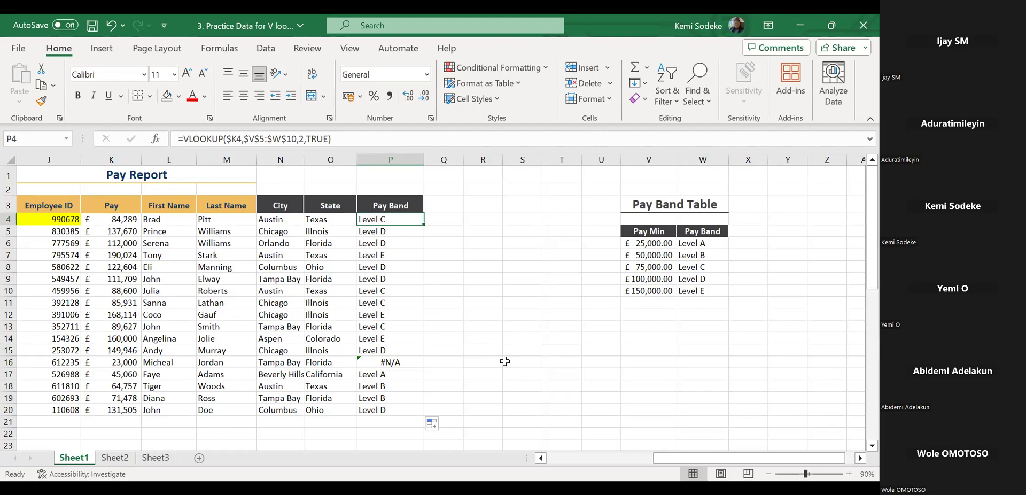
{"action": "left_click", "coordinate": [432, 361]}
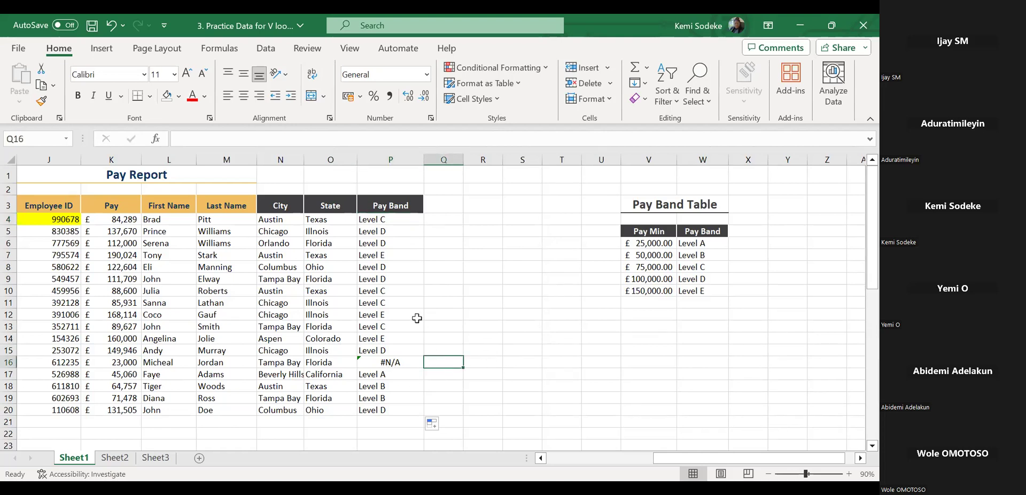
{"action": "scroll", "coordinate": [470, 323], "scroll_direction": "down", "scroll_amount": 2}
{"action": "scroll", "coordinate": [451, 362], "scroll_direction": "up", "scroll_amount": 2}
{"action": "left_click", "coordinate": [497, 313]}
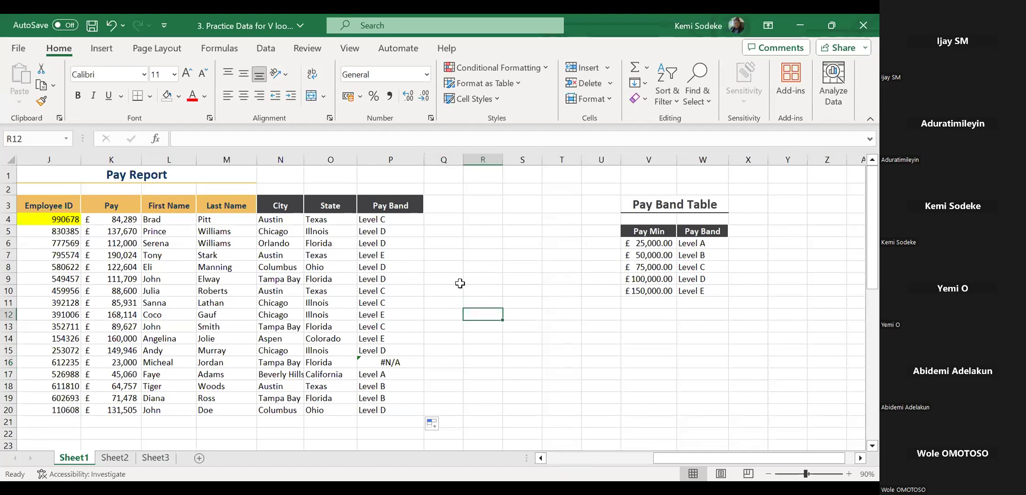
{"action": "left_click", "coordinate": [451, 218]}
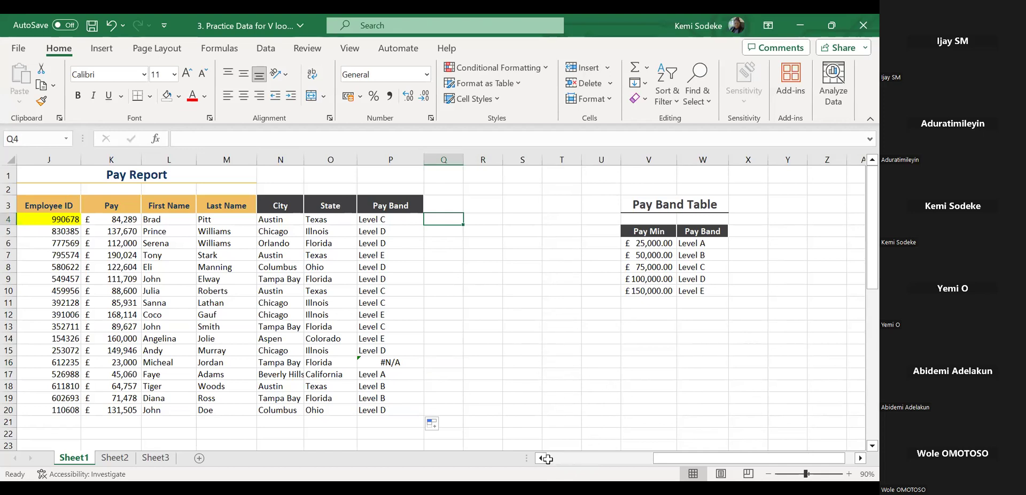
{"action": "left_click", "coordinate": [494, 302]}
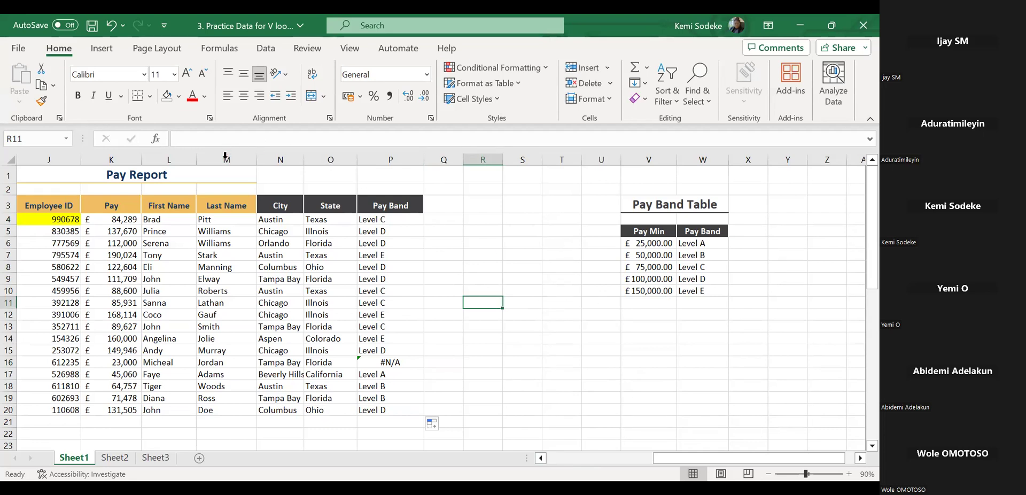
Select columns M through P and columns K through P of the Pay Report to examine how many columns each range spans
{"action": "left_click", "coordinate": [252, 160]}
{"action": "left_click_drag", "start_coordinate": [254, 161], "coordinate": [549, 161]}
{"action": "left_click_drag", "start_coordinate": [223, 160], "coordinate": [348, 167]}
{"action": "left_click", "coordinate": [408, 245]}
{"action": "left_click", "coordinate": [218, 160]}
{"action": "left_click_drag", "start_coordinate": [217, 160], "coordinate": [363, 161]}
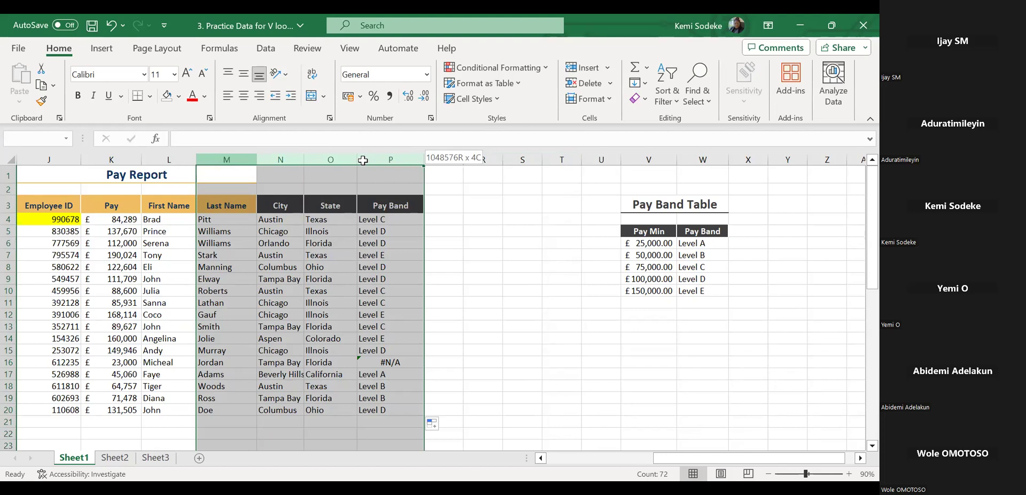
{"action": "left_click_drag", "start_coordinate": [362, 160], "coordinate": [362, 160]}
{"action": "left_click_drag", "start_coordinate": [363, 160], "coordinate": [363, 160]}
{"action": "left_click", "coordinate": [454, 218]}
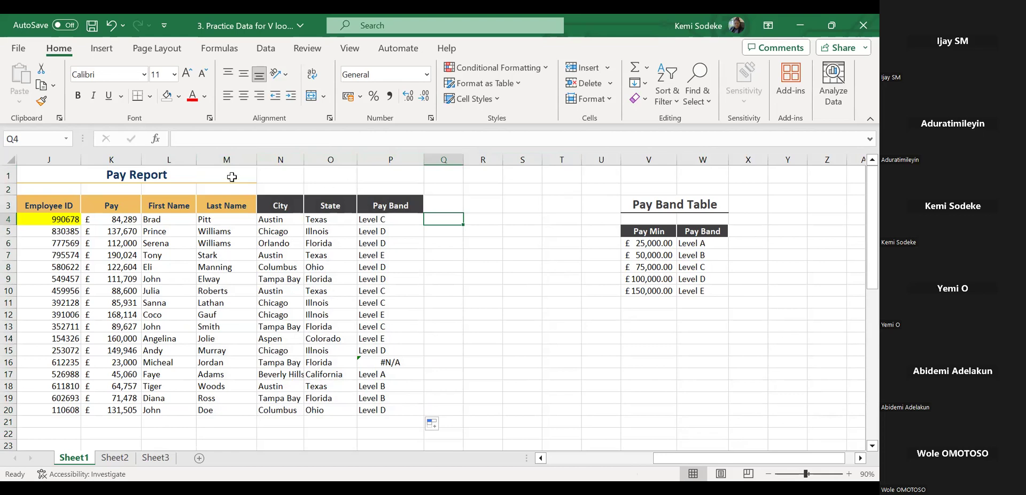
{"action": "left_click", "coordinate": [437, 297]}
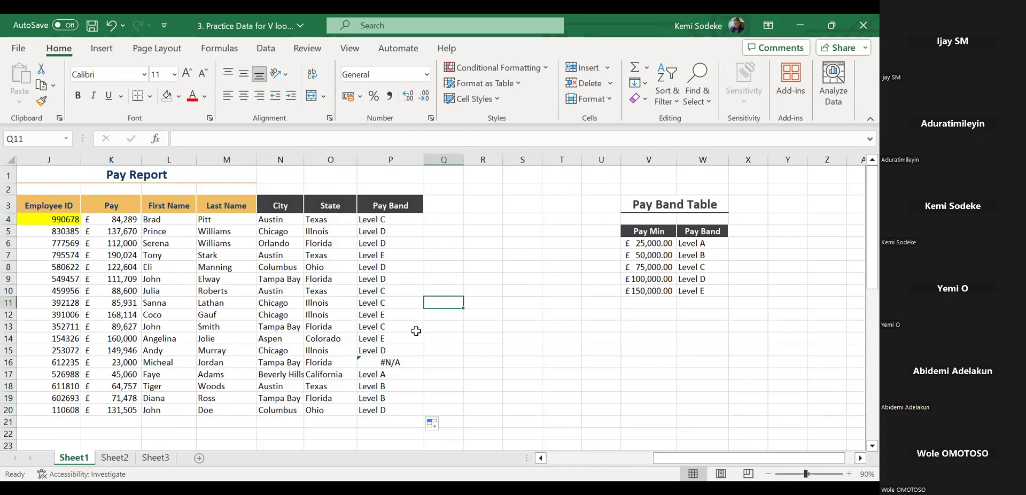
{"action": "left_click_drag", "start_coordinate": [116, 161], "coordinate": [385, 168]}
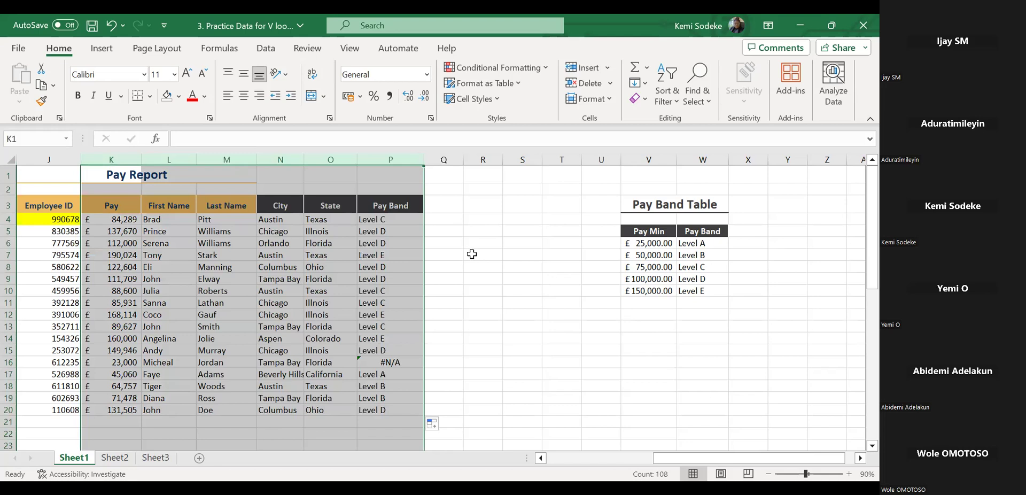
{"action": "left_click", "coordinate": [471, 253]}
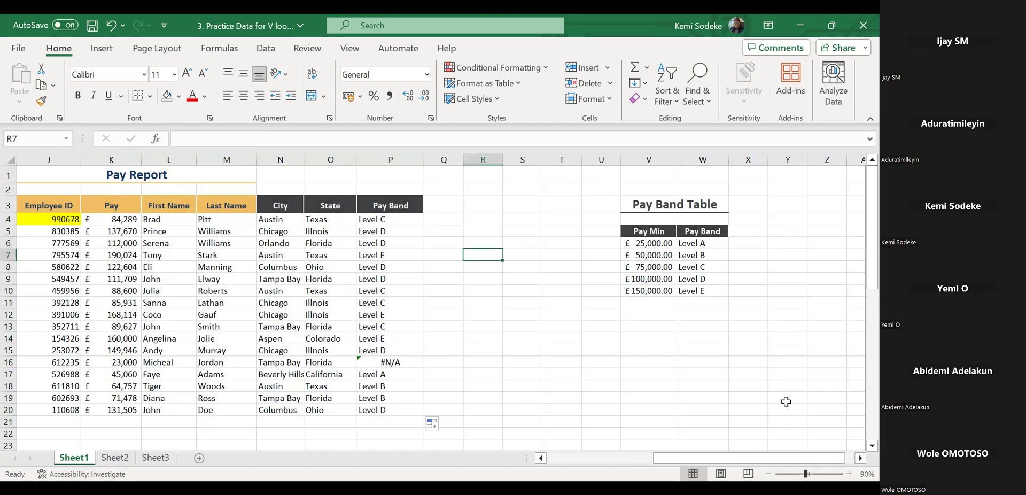
{"action": "left_click", "coordinate": [509, 312]}
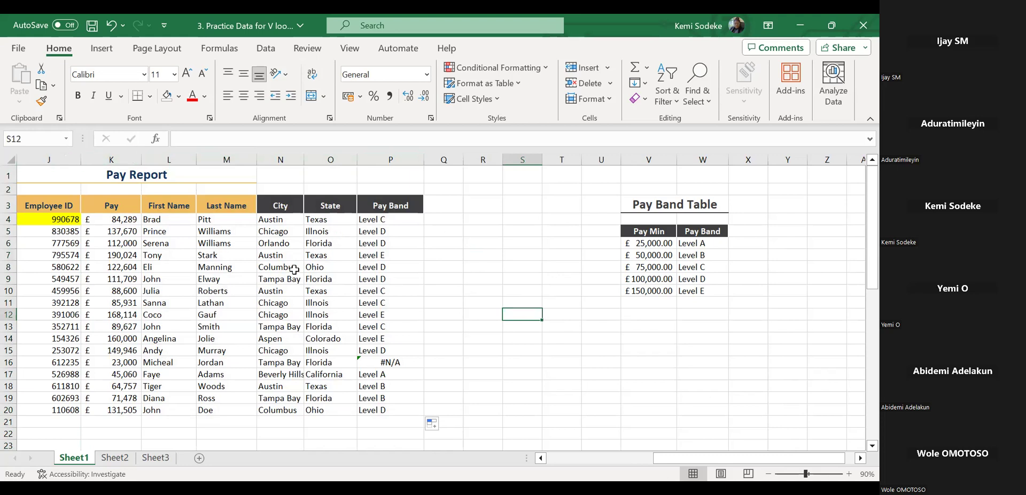
{"action": "left_click", "coordinate": [556, 459]}
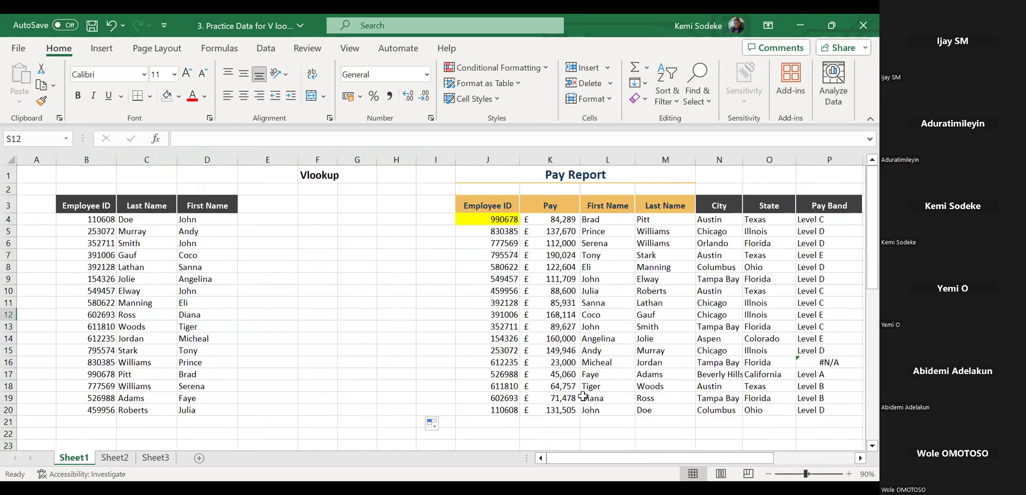
{"action": "left_click", "coordinate": [859, 458]}
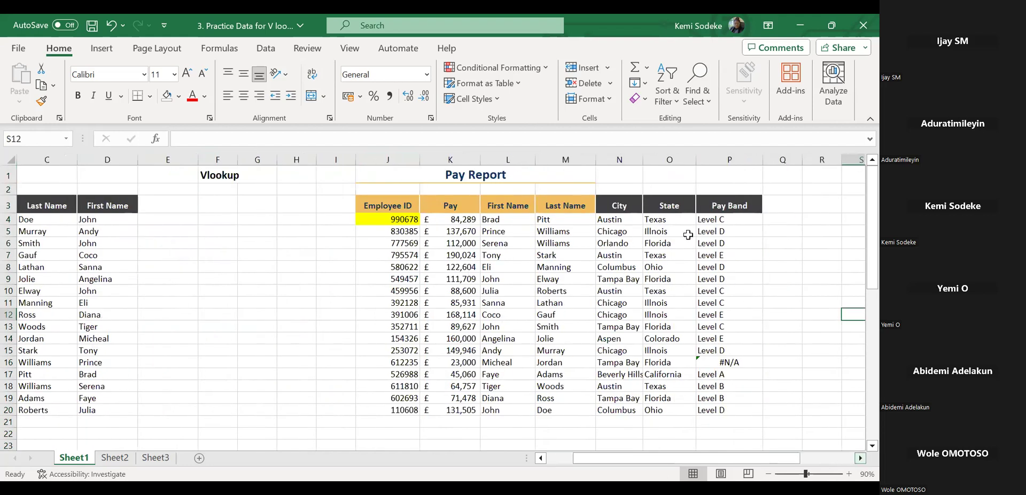
{"action": "scroll", "coordinate": [657, 229], "scroll_direction": "right", "scroll_amount": 2}
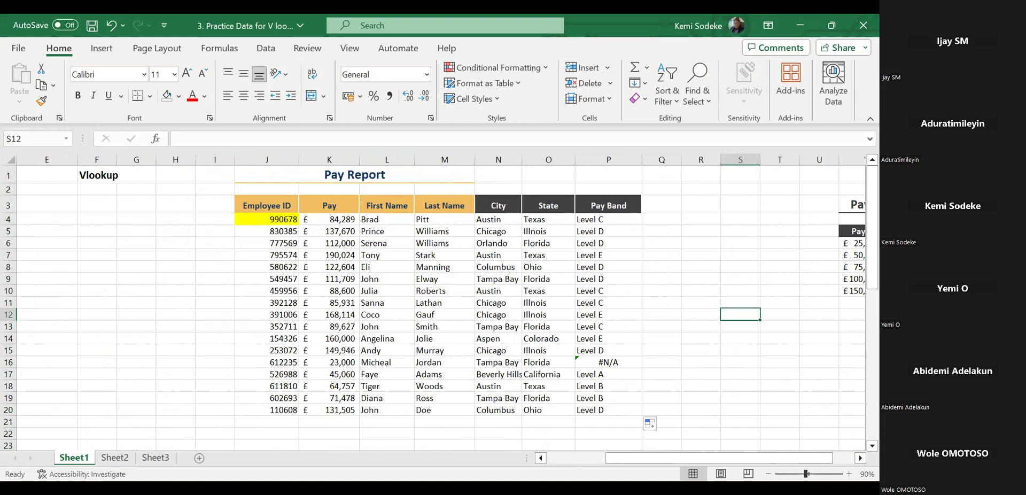
{"action": "left_click", "coordinate": [694, 373]}
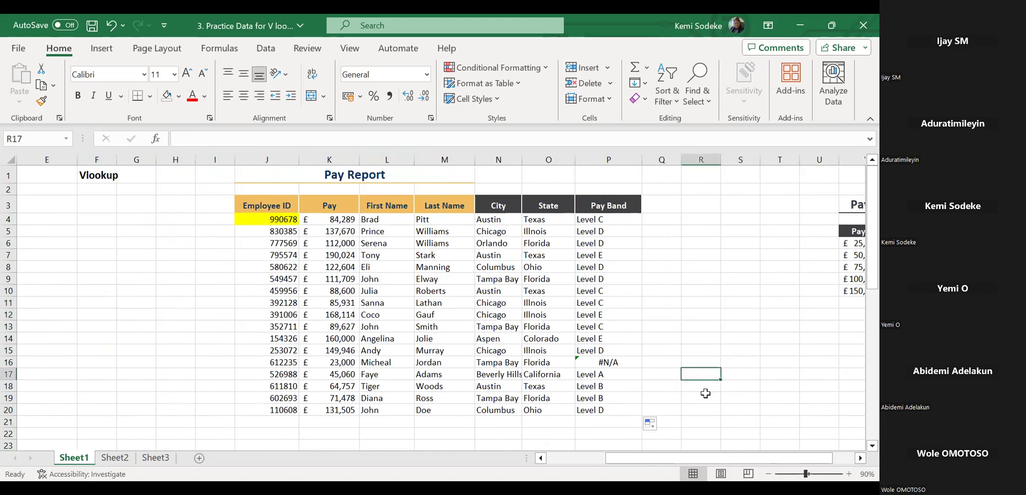
{"action": "left_click_drag", "start_coordinate": [623, 467], "coordinate": [256, 374]}
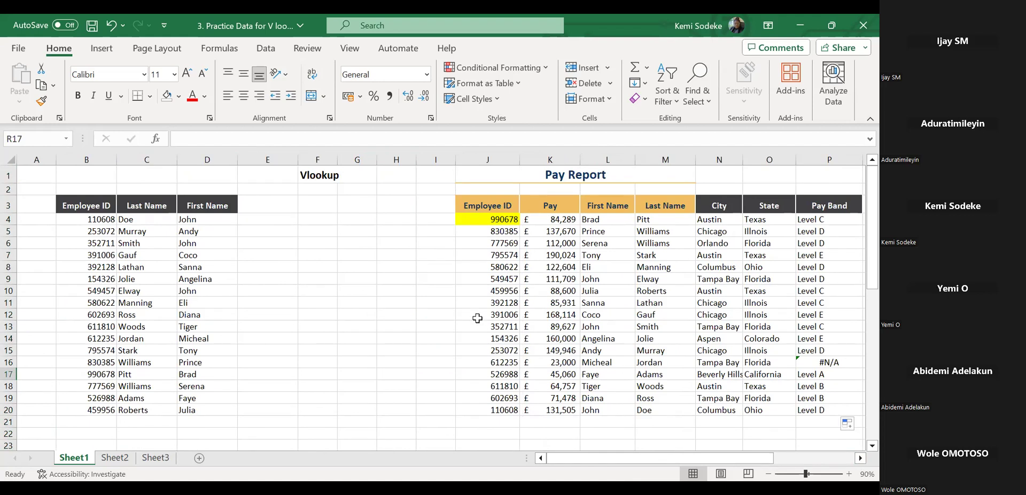
Try to add a leading zero to the numeric Employee ID in B4 of the employee name table
{"action": "left_click", "coordinate": [860, 457]}
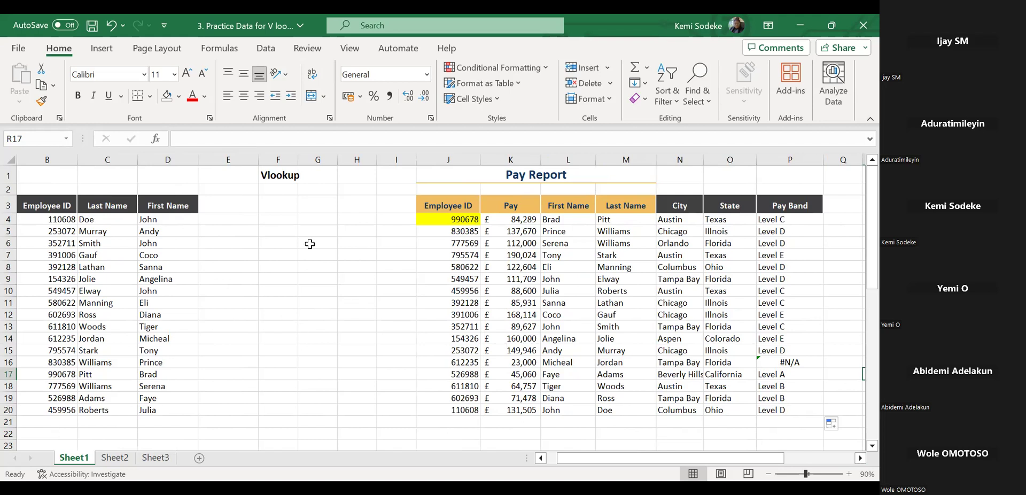
{"action": "left_click", "coordinate": [57, 220]}
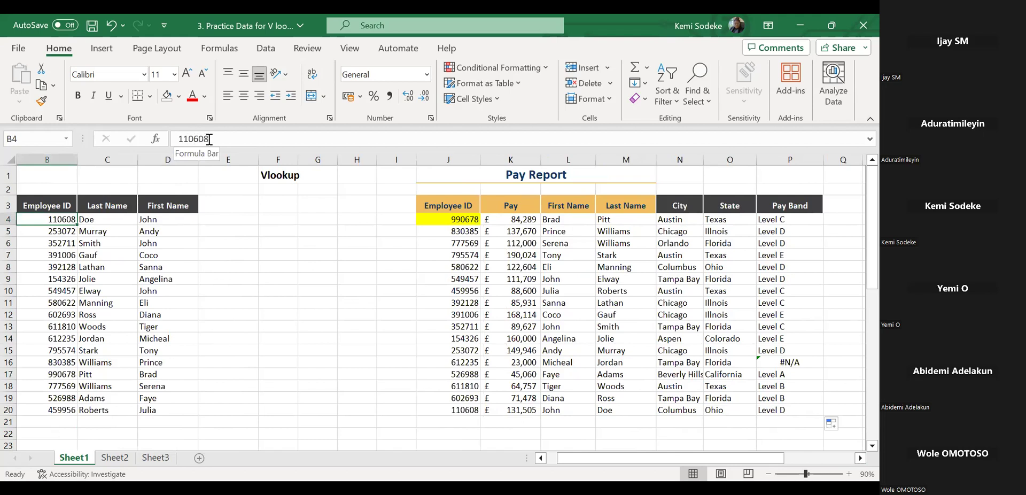
{"action": "left_click", "coordinate": [177, 139]}
{"action": "type", "text": "0"}
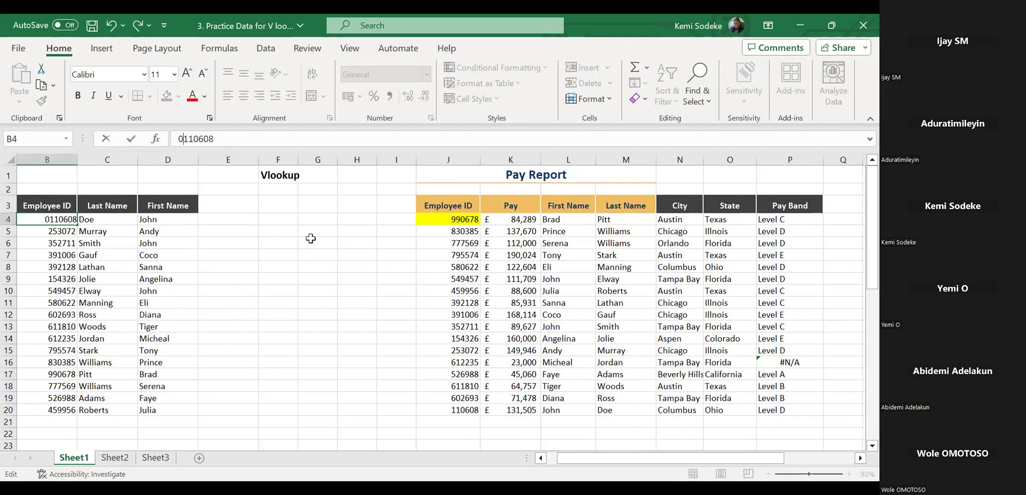
{"action": "key", "text": "Return"}
Store the Employee ID in B4 as text with an apostrophe and leading zero, and check the name lookups in L20 and M20
{"action": "left_click", "coordinate": [59, 223]}
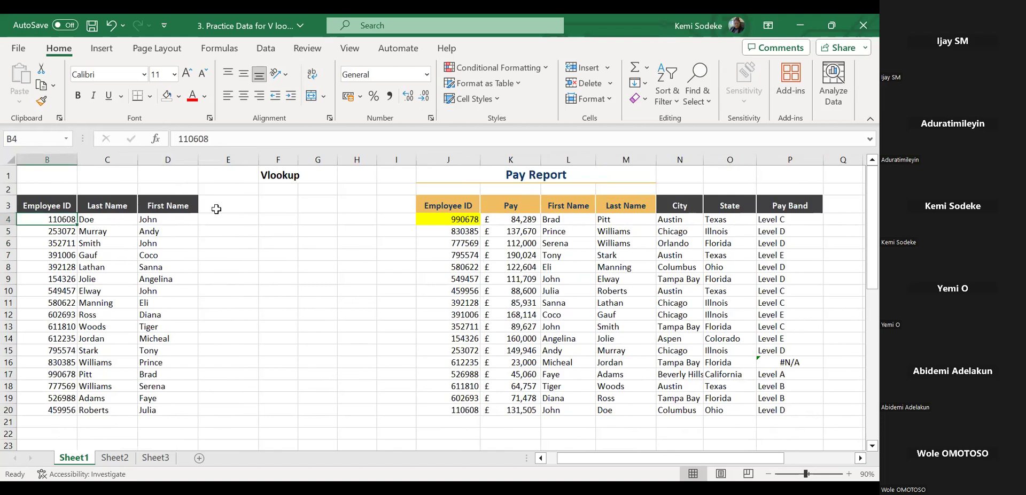
{"action": "left_click", "coordinate": [181, 139]}
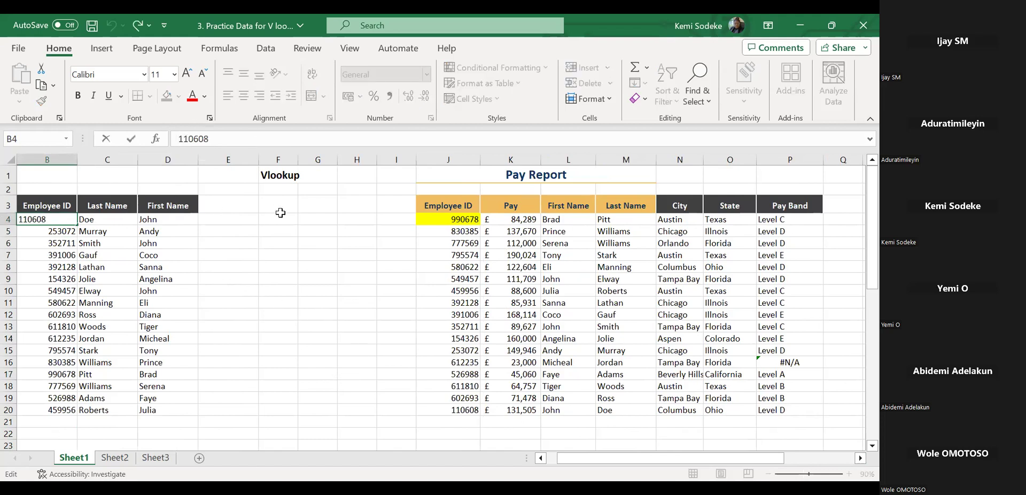
{"action": "type", "text": "'0"}
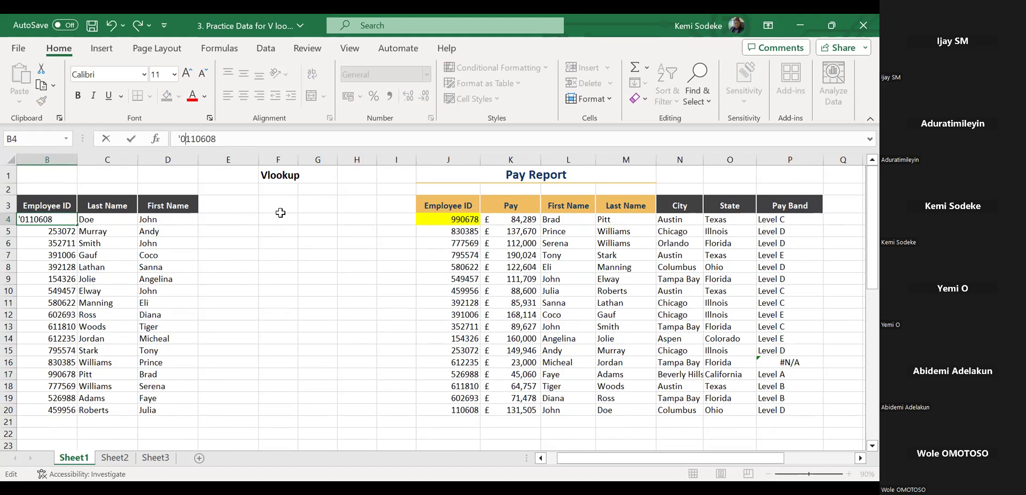
{"action": "key", "text": "Return"}
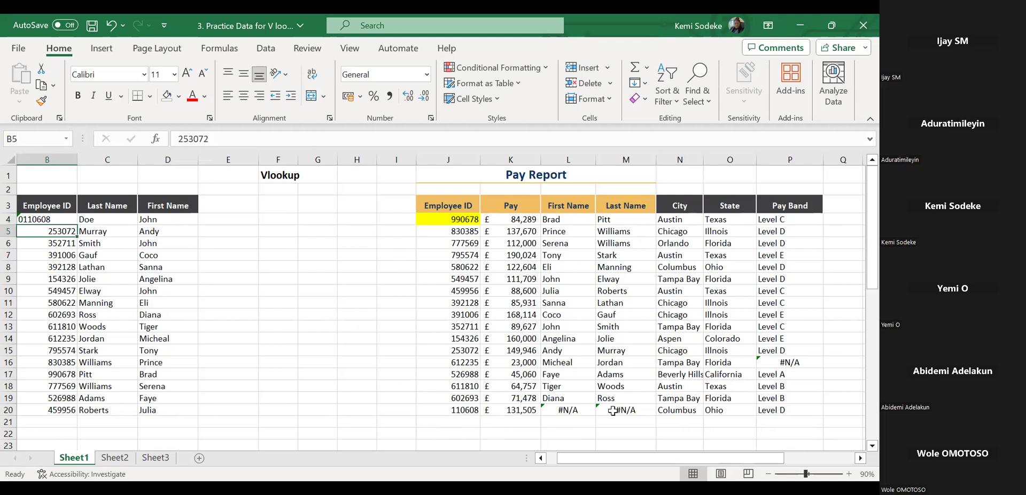
{"action": "left_click", "coordinate": [566, 410]}
{"action": "left_click", "coordinate": [619, 411]}
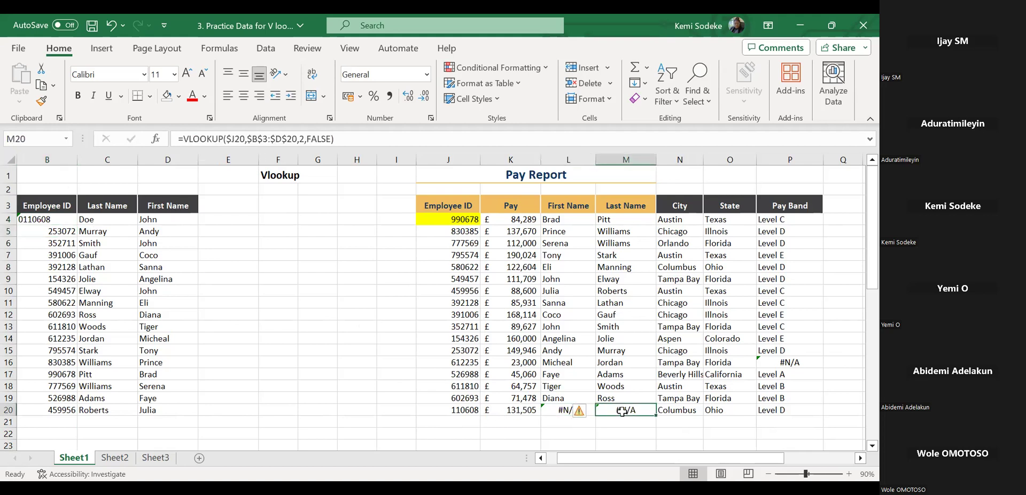
Remove the apostrophe and leading zero from the Employee ID in B4
{"action": "left_click", "coordinate": [54, 219]}
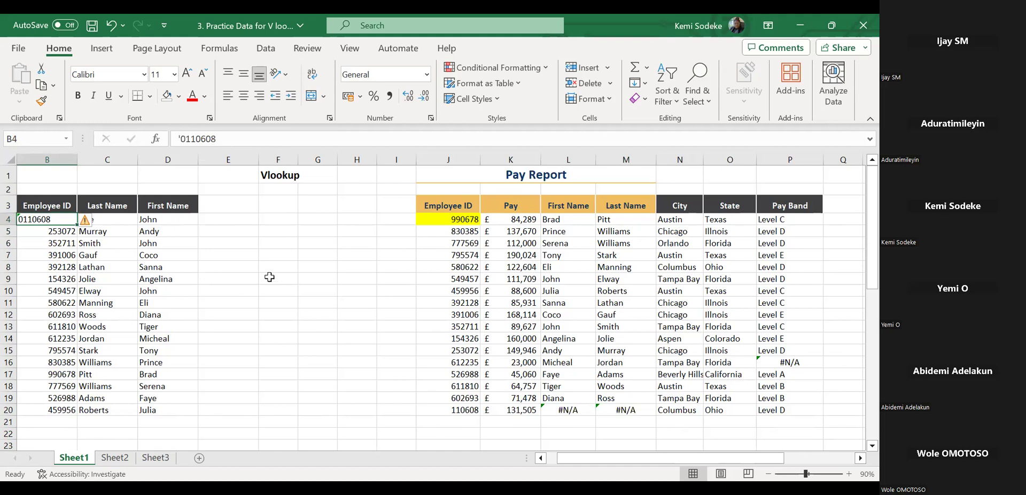
{"action": "left_click", "coordinate": [184, 139]}
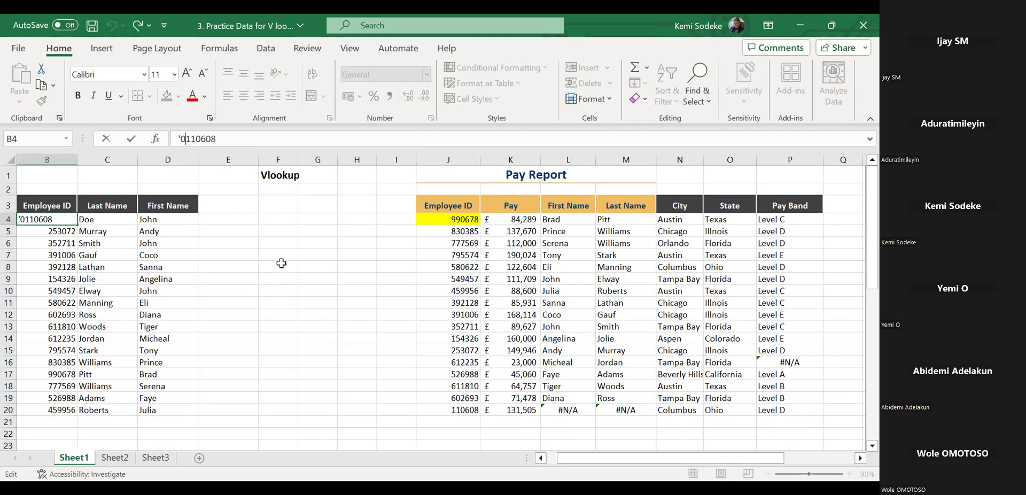
{"action": "key", "text": "BackSpace"}
{"action": "key", "text": "BackSpace"}
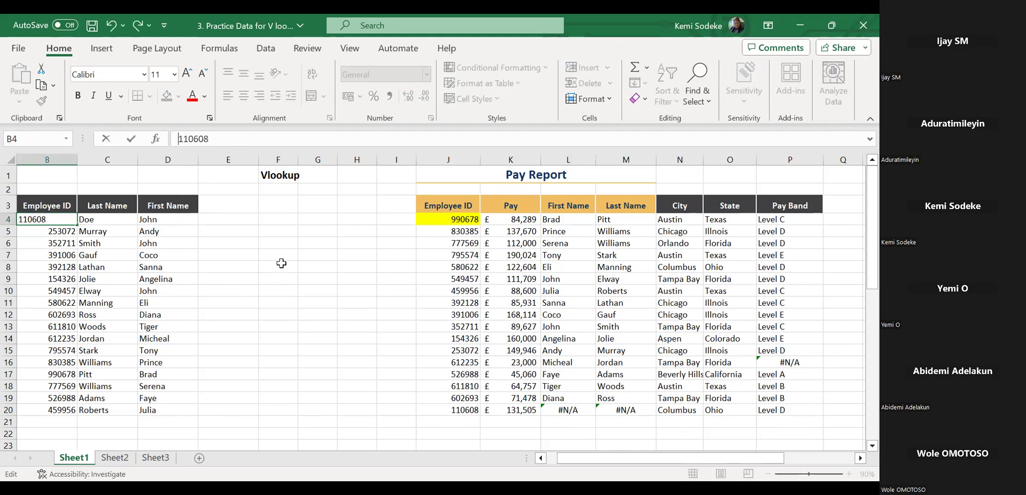
{"action": "key", "text": "Return"}
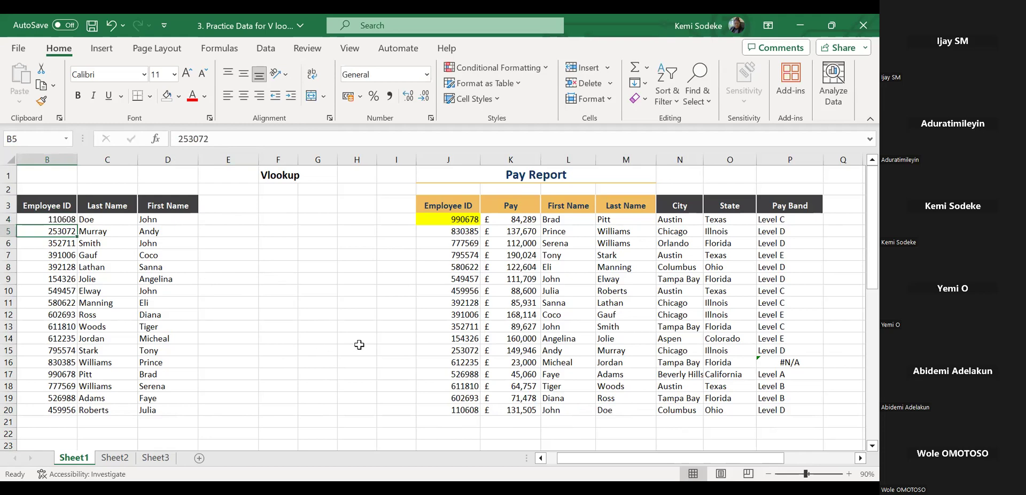
{"action": "left_click", "coordinate": [291, 303]}
{"action": "left_click", "coordinate": [46, 216]}
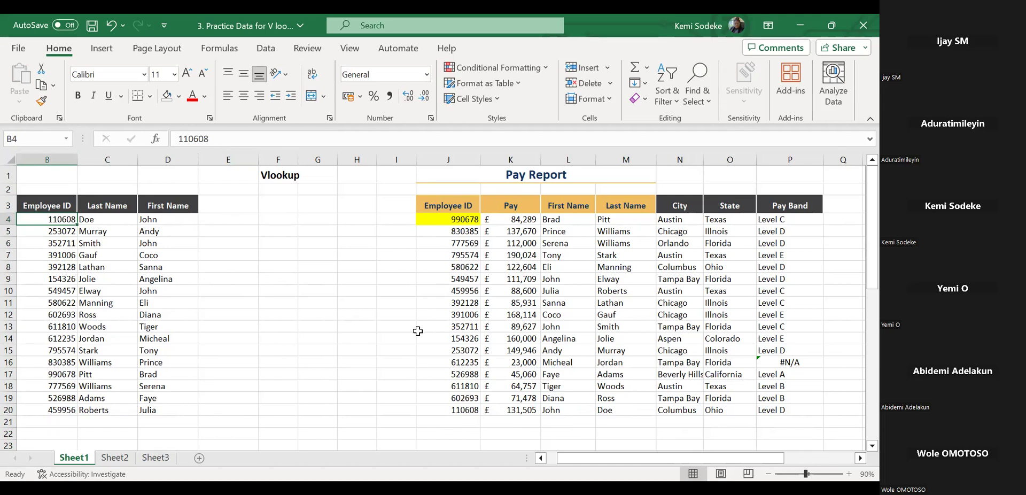
{"action": "scroll", "coordinate": [362, 289], "scroll_direction": "down", "scroll_amount": 1}
{"action": "scroll", "coordinate": [360, 289], "scroll_direction": "up", "scroll_amount": 1}
{"action": "left_click", "coordinate": [372, 325]}
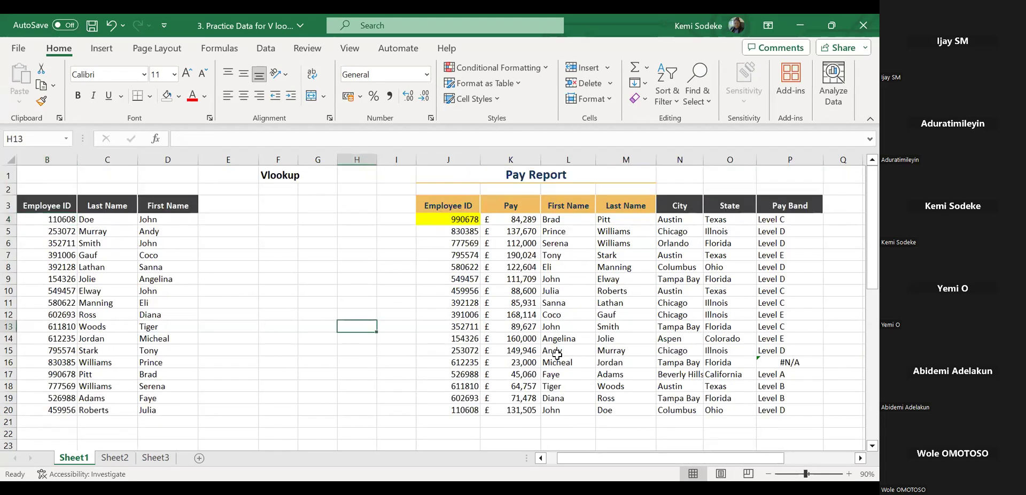
{"action": "scroll", "coordinate": [305, 361], "scroll_direction": "down", "scroll_amount": 6}
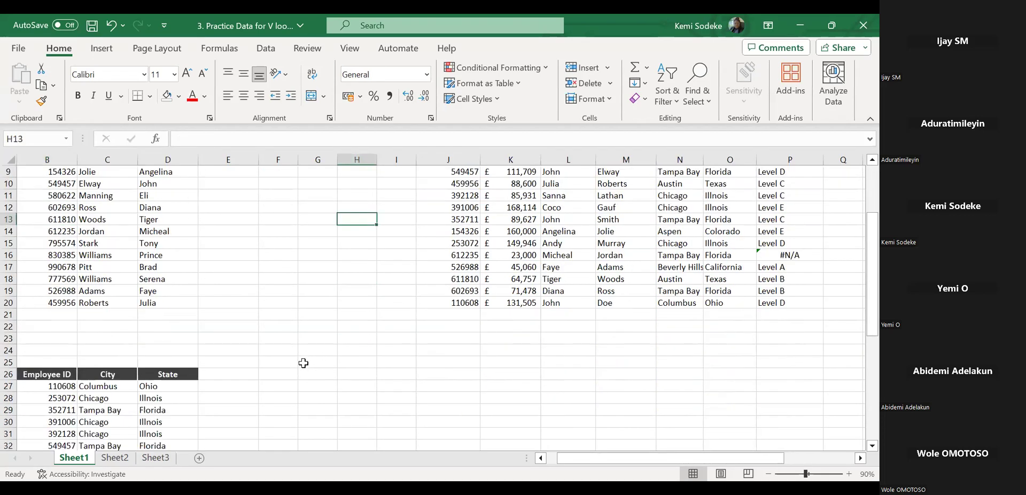
{"action": "scroll", "coordinate": [288, 341], "scroll_direction": "up", "scroll_amount": 6}
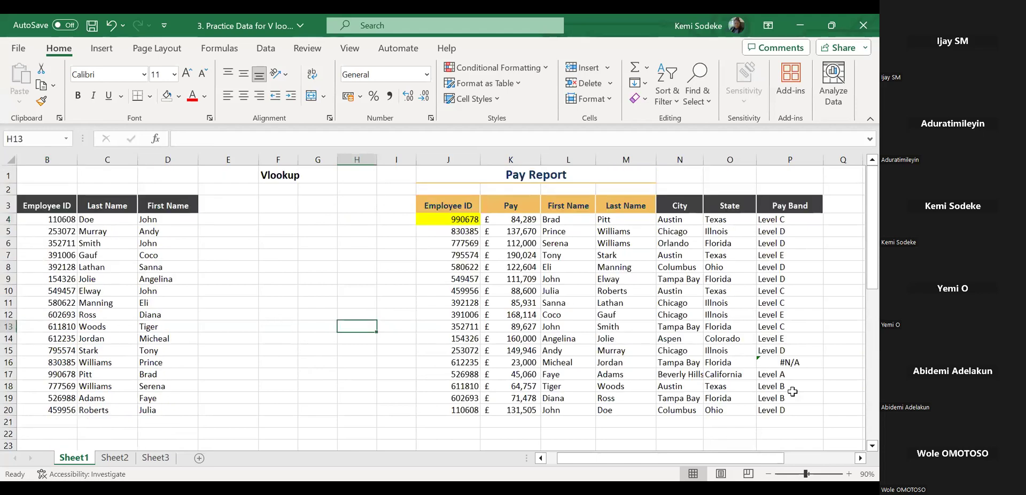
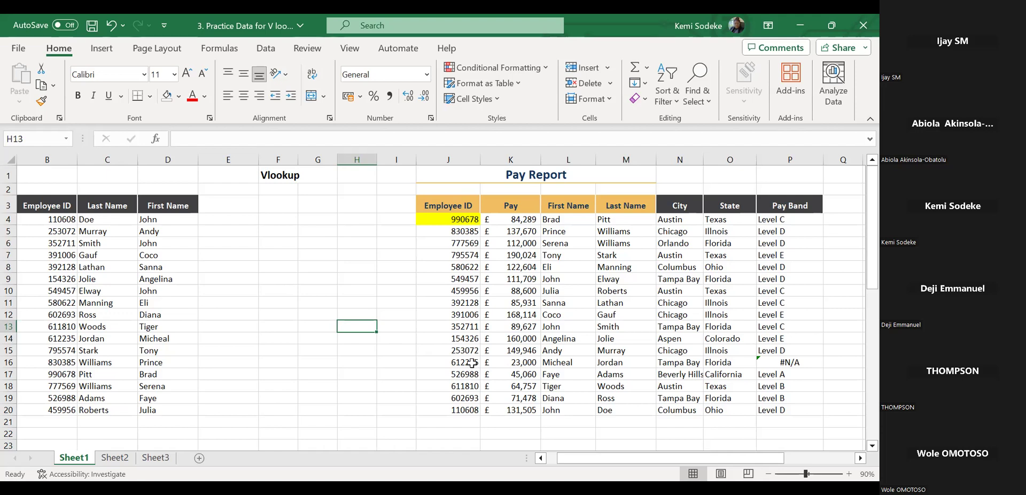
Open the VLOOKUP formula in L4 for editing and shrink its table array to $B$3:$D$10 on the sheet
{"action": "left_click", "coordinate": [561, 219]}
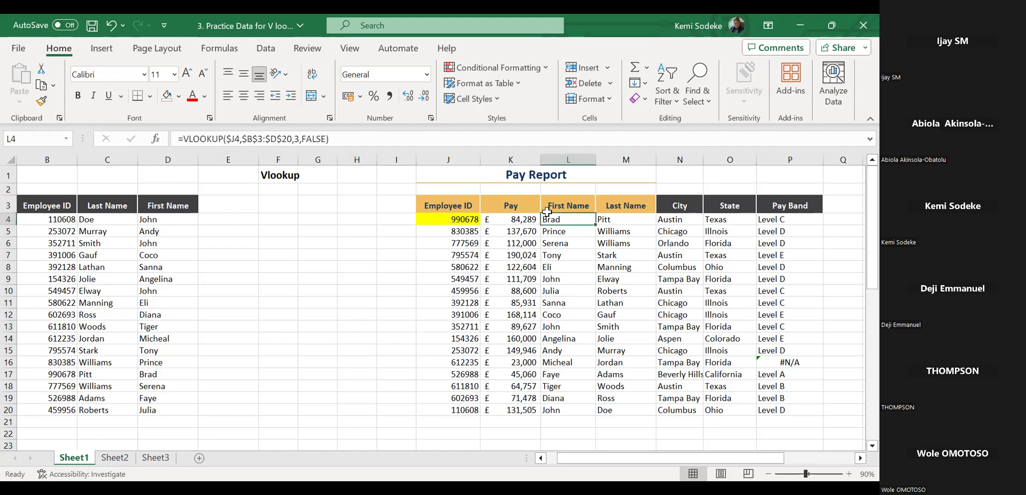
{"action": "left_click", "coordinate": [353, 143]}
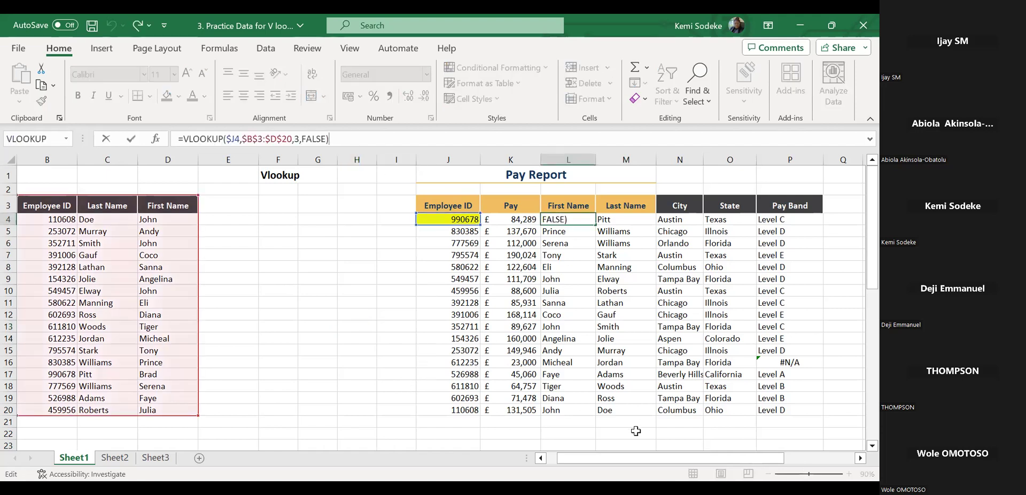
{"action": "left_click_drag", "start_coordinate": [581, 460], "coordinate": [567, 455]}
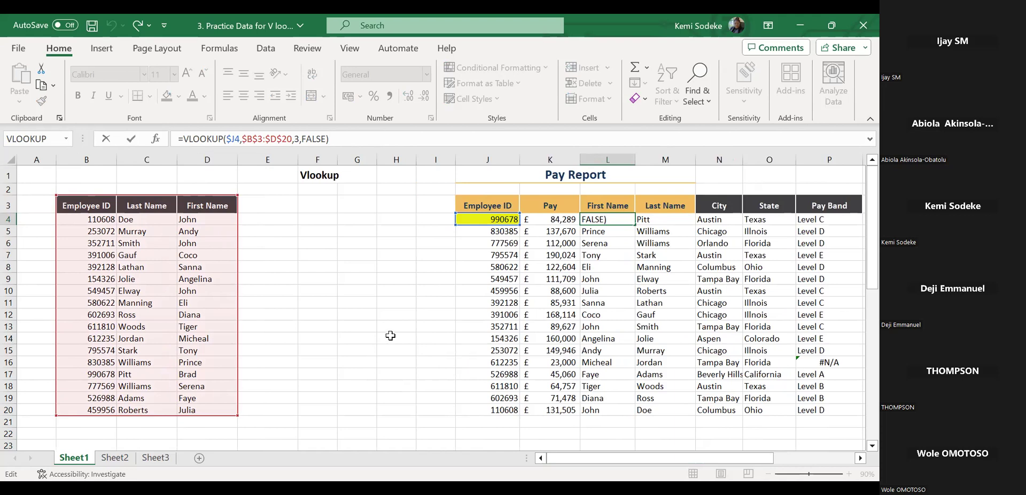
{"action": "left_click_drag", "start_coordinate": [238, 415], "coordinate": [219, 297]}
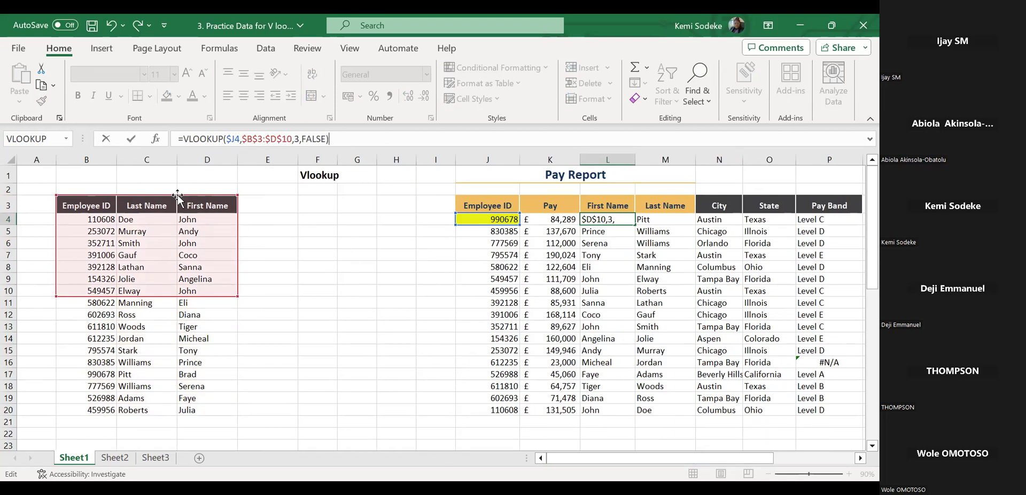
Try moving the L4 formula's table array onto the city and state table and extending it to $B$26:$D$43
{"action": "scroll", "coordinate": [226, 206], "scroll_direction": "down", "scroll_amount": 1}
{"action": "scroll", "coordinate": [226, 205], "scroll_direction": "up", "scroll_amount": 1}
{"action": "left_click_drag", "start_coordinate": [173, 198], "coordinate": [178, 334]}
{"action": "scroll", "coordinate": [859, 446], "scroll_direction": "down", "scroll_amount": 2}
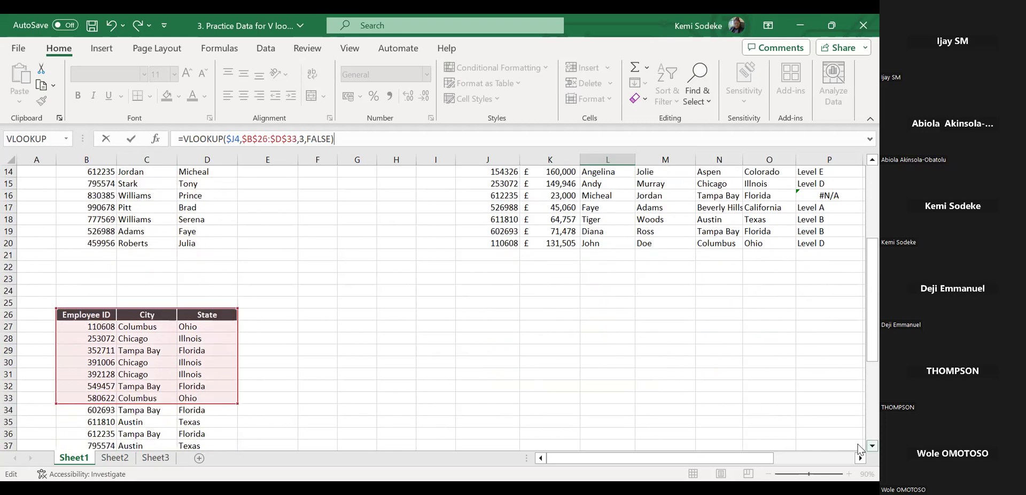
{"action": "scroll", "coordinate": [858, 446], "scroll_direction": "down", "scroll_amount": 1}
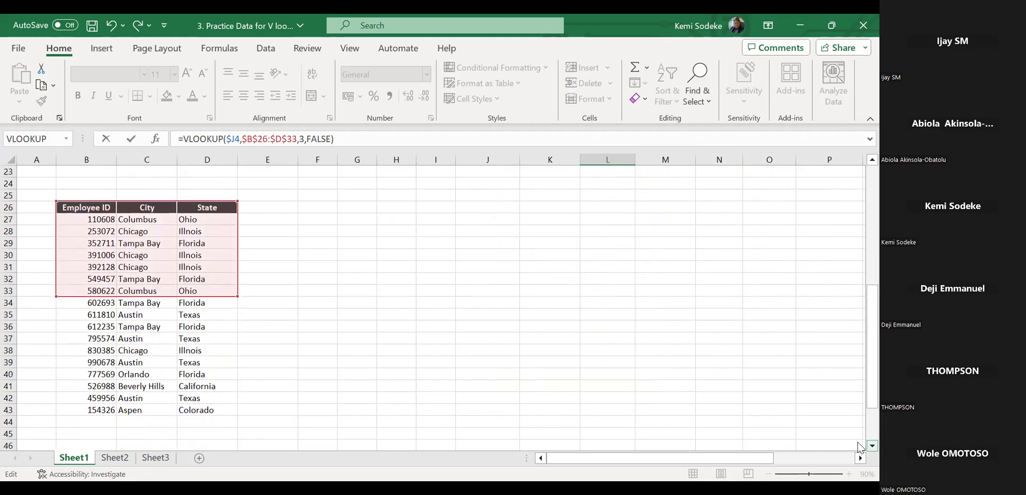
{"action": "left_click_drag", "start_coordinate": [237, 296], "coordinate": [220, 410]}
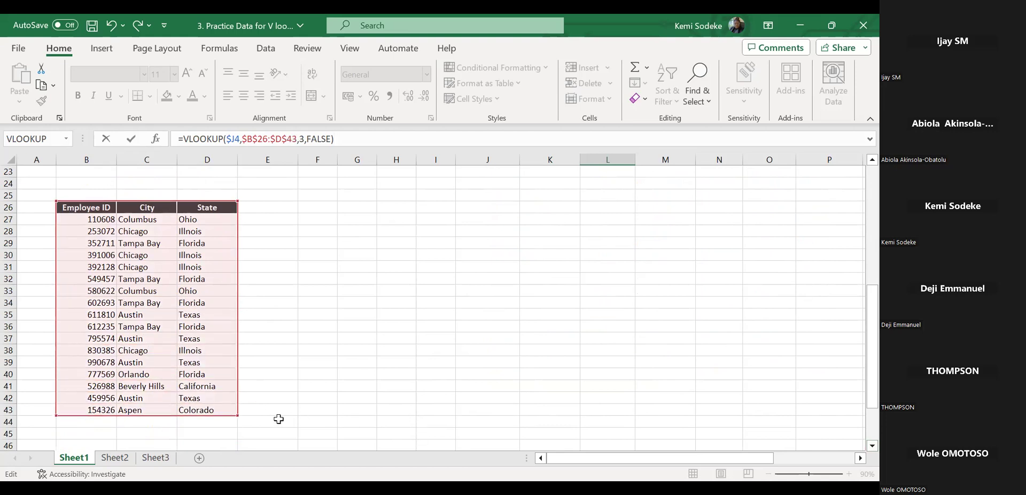
{"action": "mouse_move", "coordinate": [237, 415]}
{"action": "left_mouse_down"}
{"action": "mouse_move", "coordinate": [327, 417]}
{"action": "mouse_move", "coordinate": [238, 415]}
{"action": "left_mouse_up"}
{"action": "scroll", "coordinate": [395, 386], "scroll_direction": "up", "scroll_amount": 7}
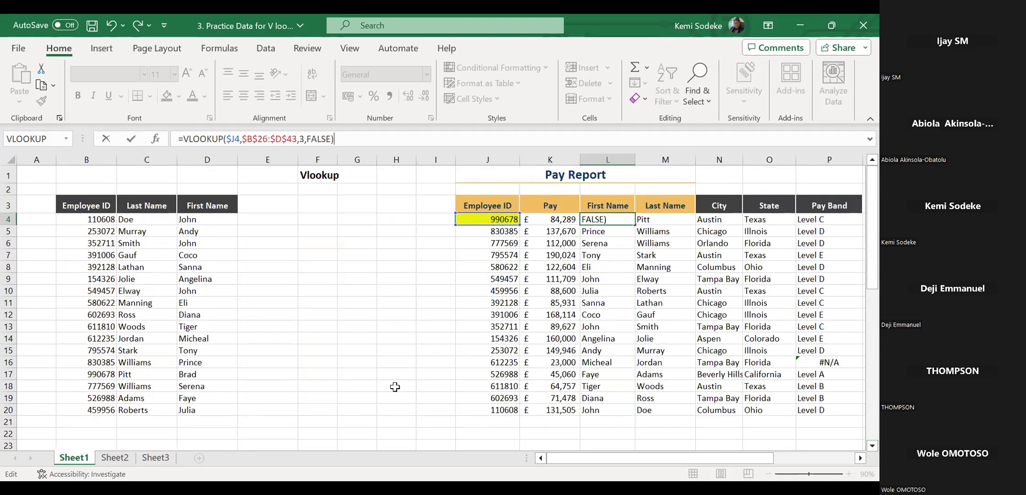
{"action": "key", "text": "Return"}
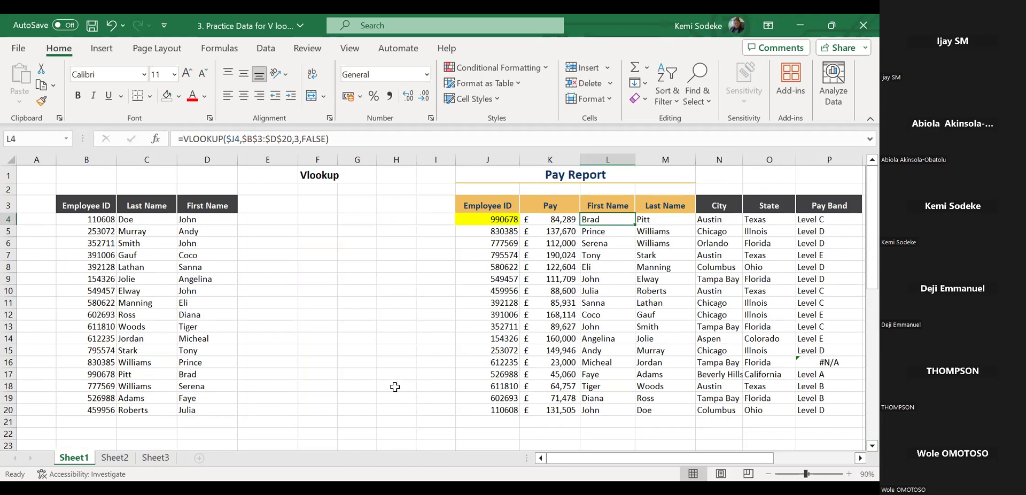
Close the VLOOKUP practice workbook and bring up the HLOOKUP practice workbook
{"action": "left_click", "coordinate": [361, 328]}
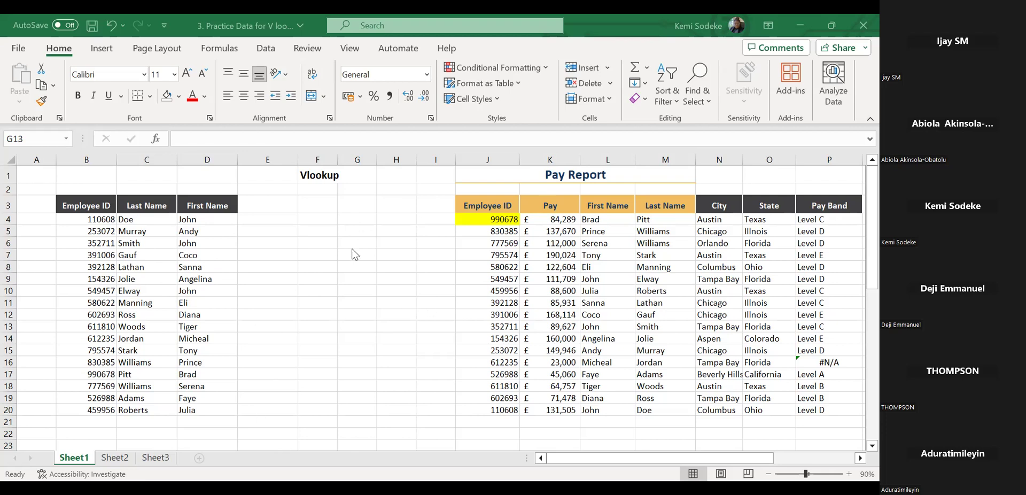
{"action": "left_click", "coordinate": [858, 31]}
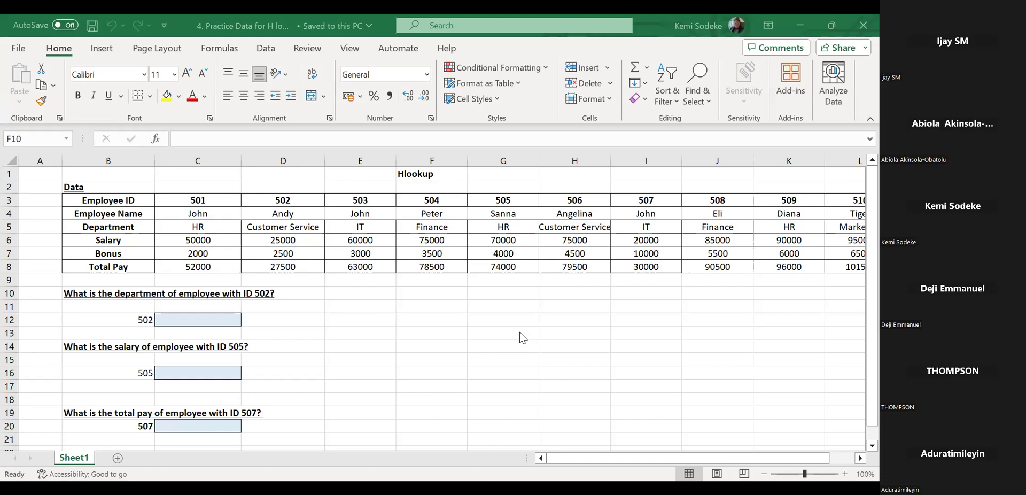
{"action": "left_click", "coordinate": [478, 332]}
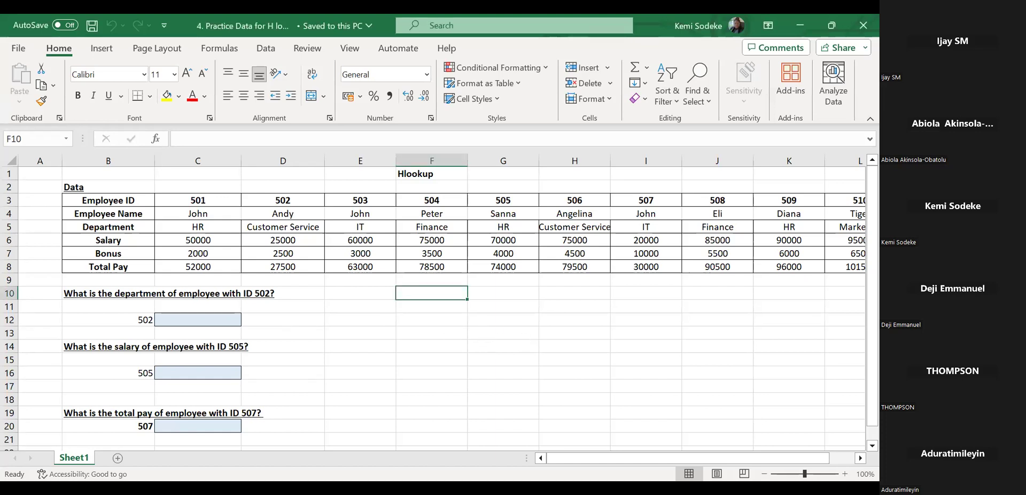
{"action": "left_click", "coordinate": [481, 332]}
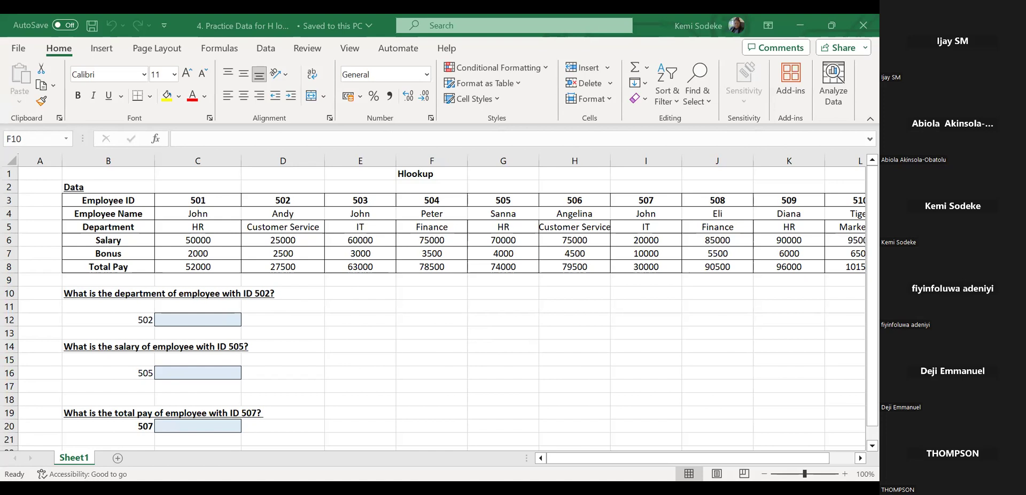
{"action": "left_click", "coordinate": [432, 293]}
{"action": "left_click", "coordinate": [531, 332]}
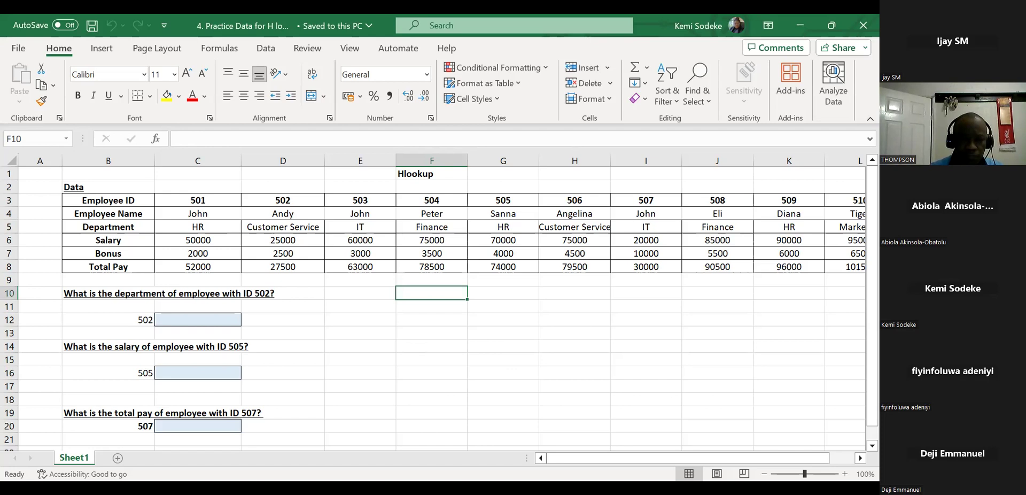
{"action": "left_click", "coordinate": [578, 375]}
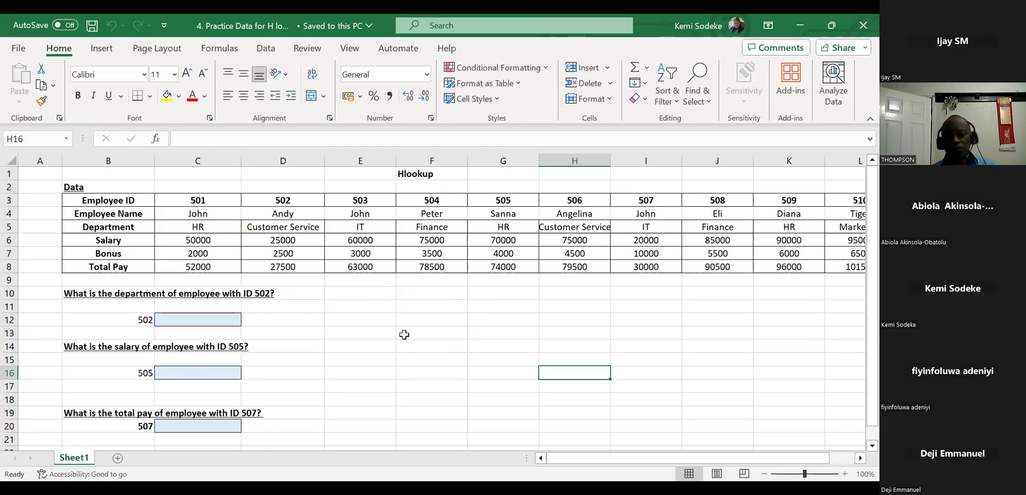
{"action": "left_click", "coordinate": [351, 295]}
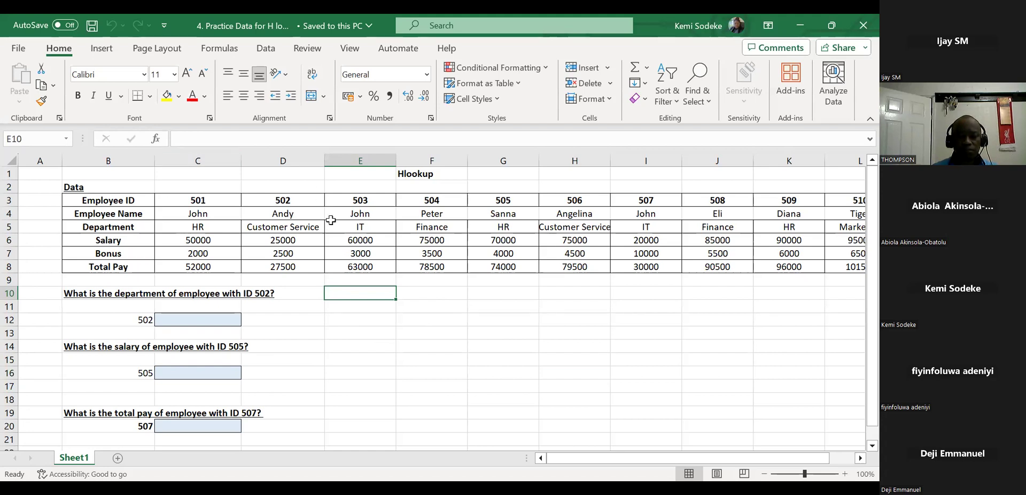
Select rows 3 through 8 of the Hlookup data one at a time to examine the horizontal layout from Employee ID to Total Pay
{"action": "left_click", "coordinate": [9, 200]}
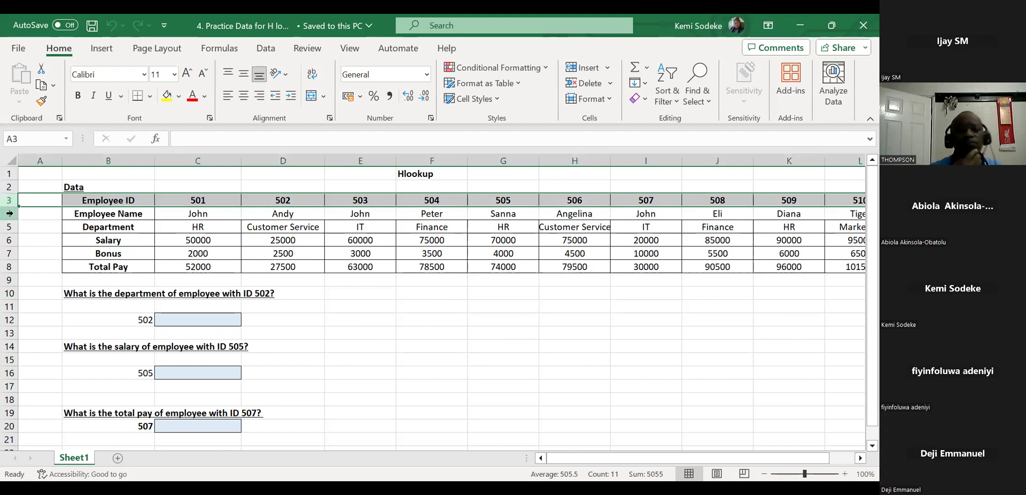
{"action": "left_click", "coordinate": [9, 213]}
{"action": "left_click", "coordinate": [9, 227]}
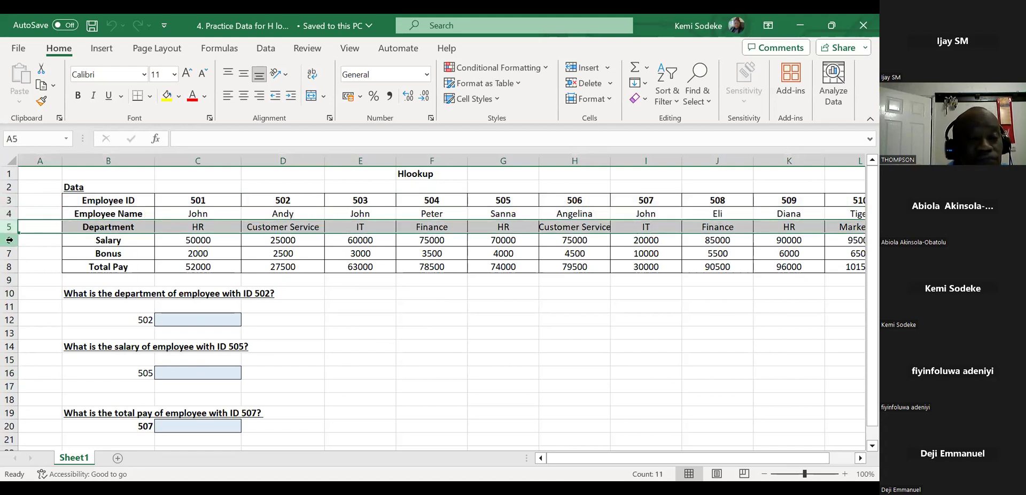
{"action": "left_click", "coordinate": [9, 240]}
{"action": "left_click", "coordinate": [9, 253]}
{"action": "left_click", "coordinate": [9, 266]}
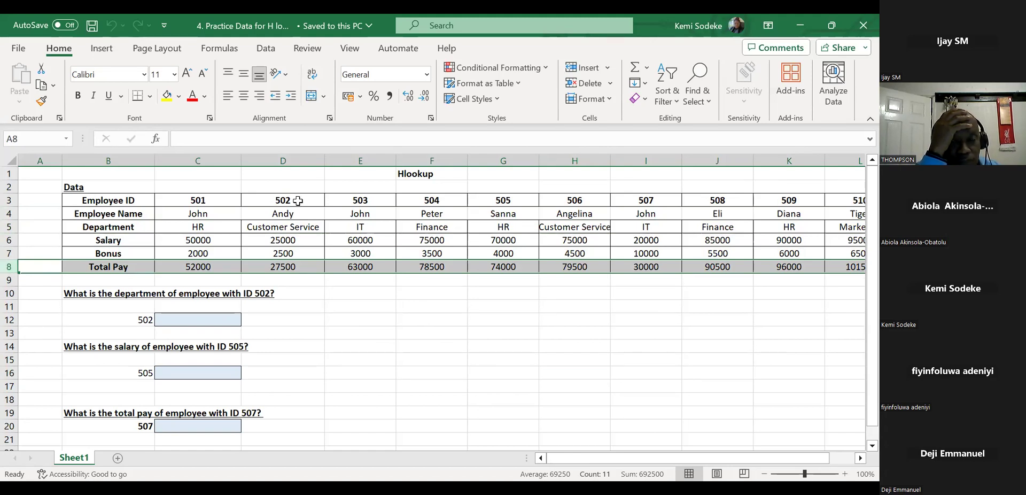
Start an HLOOKUP function in cell C12 to answer the department question
{"action": "left_click", "coordinate": [298, 203]}
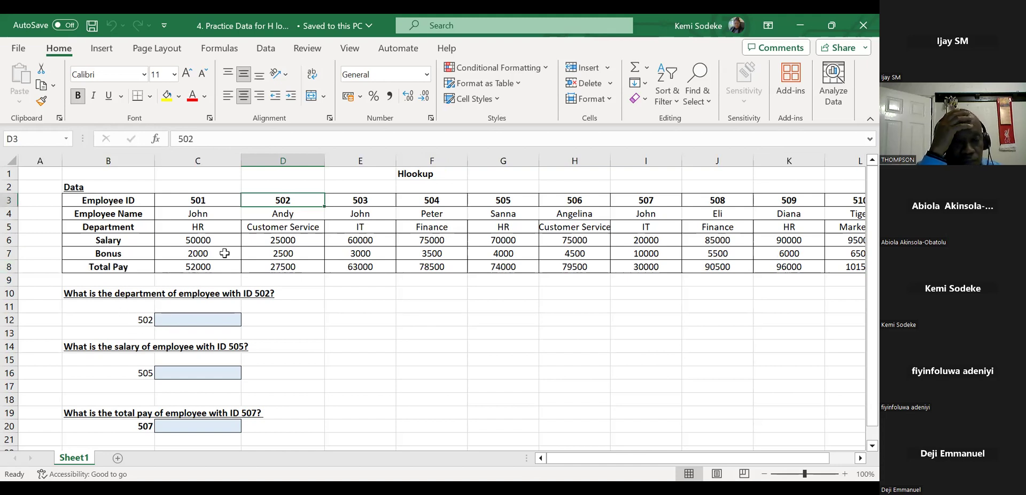
{"action": "left_click", "coordinate": [301, 225]}
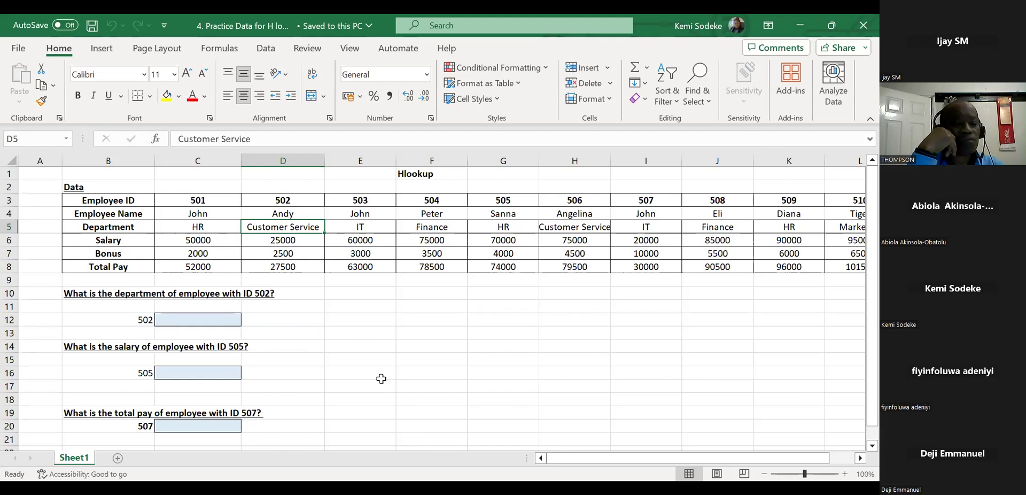
{"action": "left_click", "coordinate": [183, 323]}
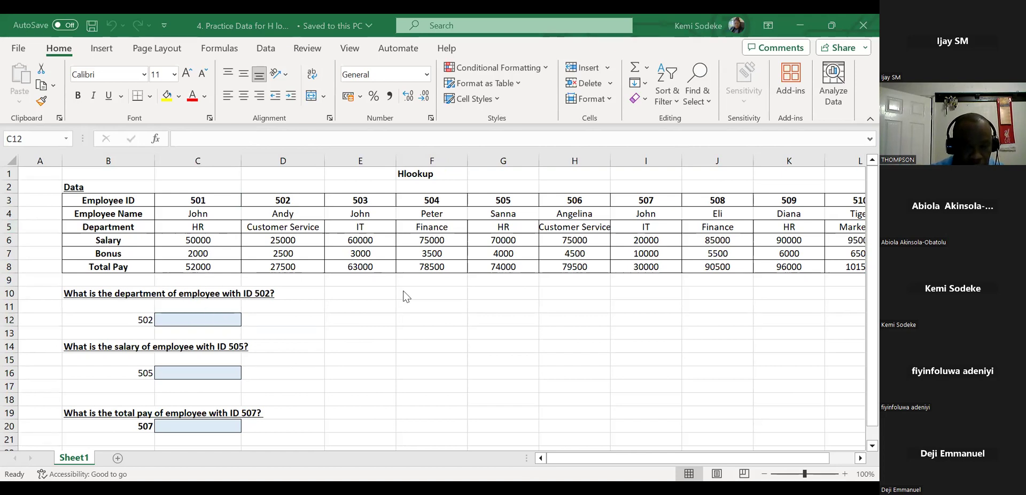
{"action": "left_click", "coordinate": [400, 343]}
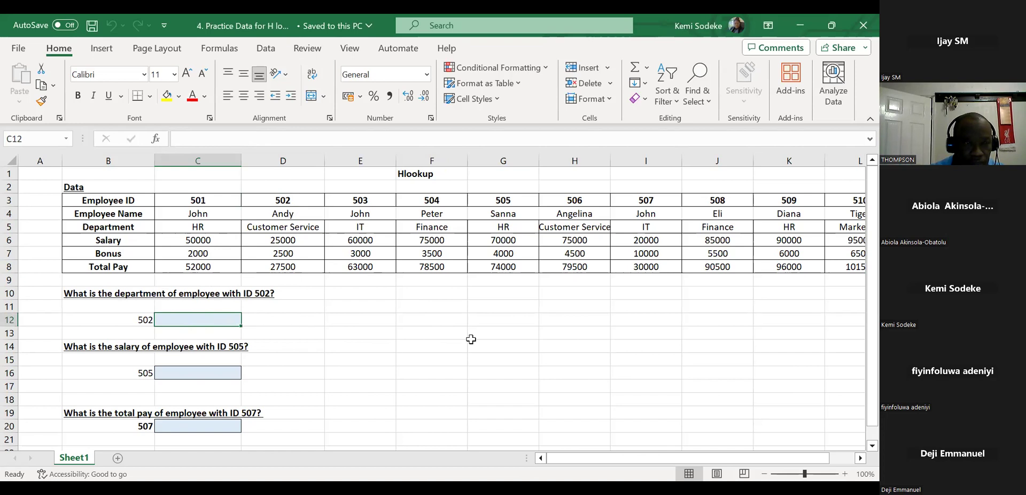
{"action": "left_click", "coordinate": [226, 51]}
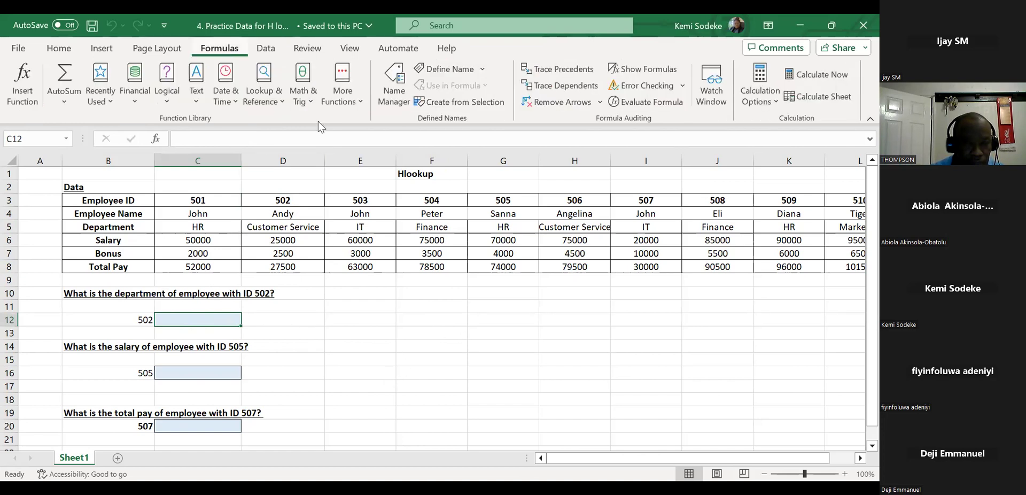
{"action": "left_click", "coordinate": [265, 102]}
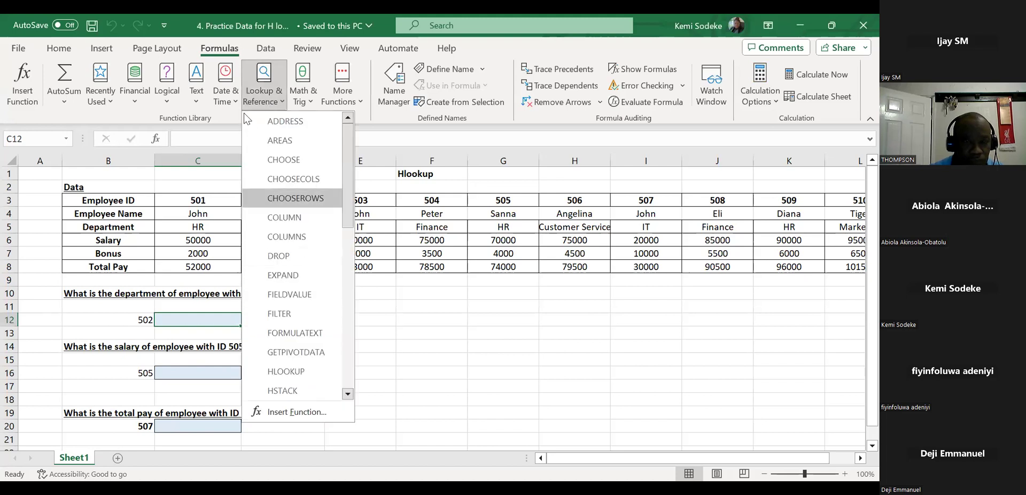
{"action": "left_click_drag", "start_coordinate": [347, 214], "coordinate": [345, 243]}
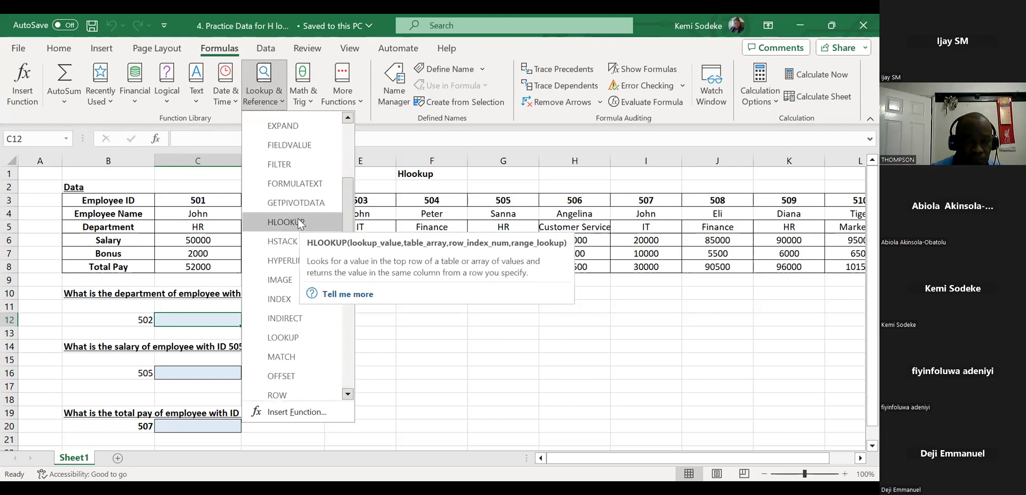
{"action": "left_click", "coordinate": [298, 222]}
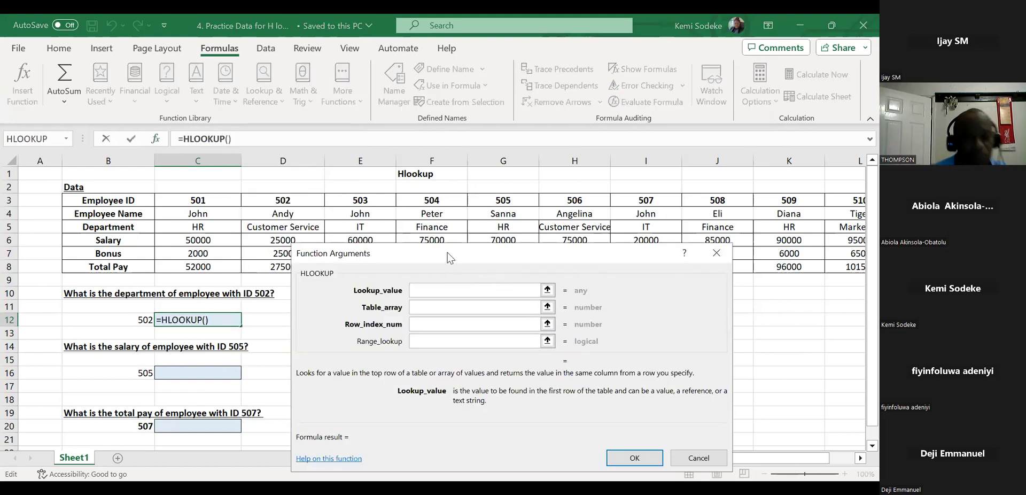
Set the HLOOKUP lookup value to B12 and the table array to the whole data table, B3:L8
{"action": "left_click_drag", "start_coordinate": [450, 257], "coordinate": [522, 289]}
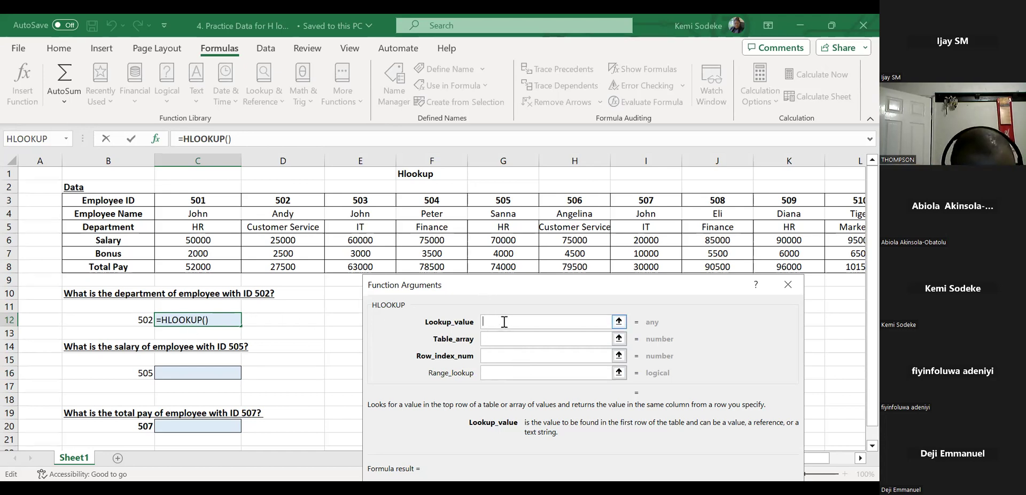
{"action": "left_click", "coordinate": [140, 320]}
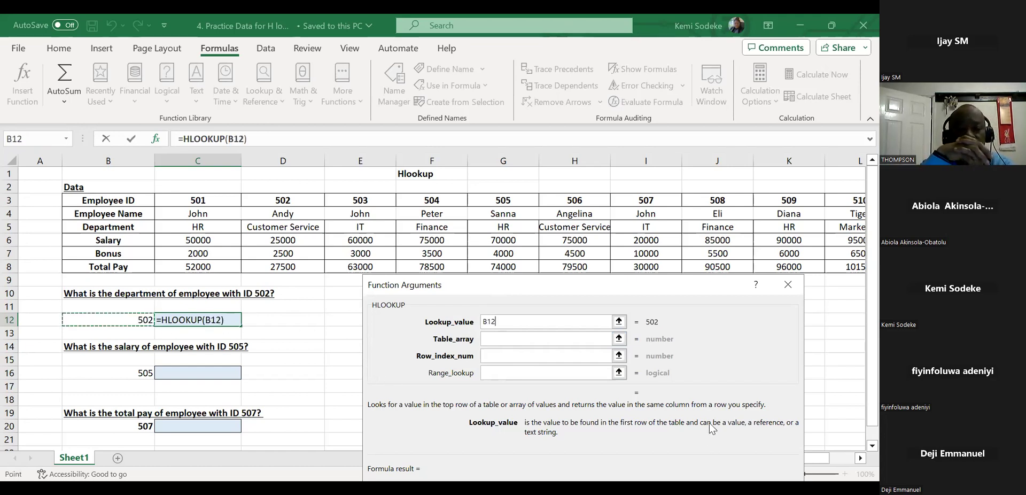
{"action": "left_click", "coordinate": [508, 338]}
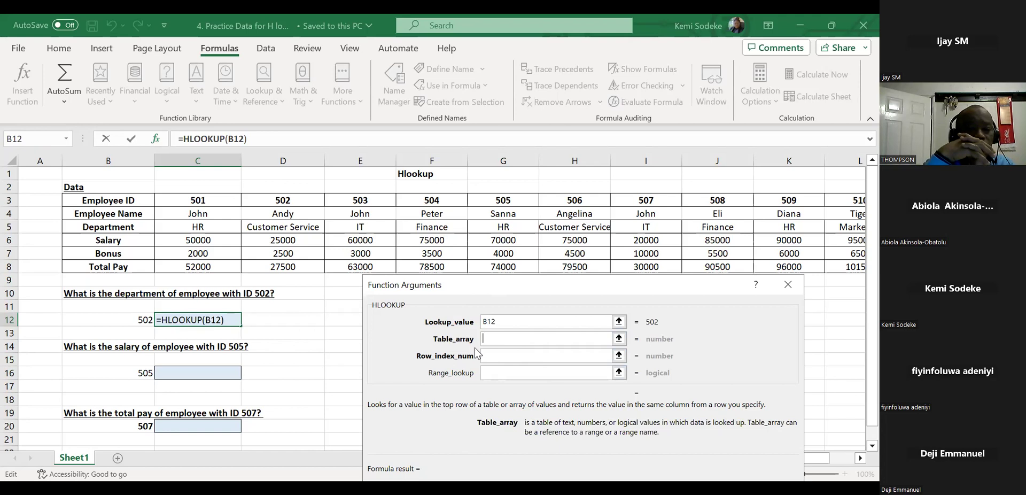
{"action": "left_click", "coordinate": [104, 200]}
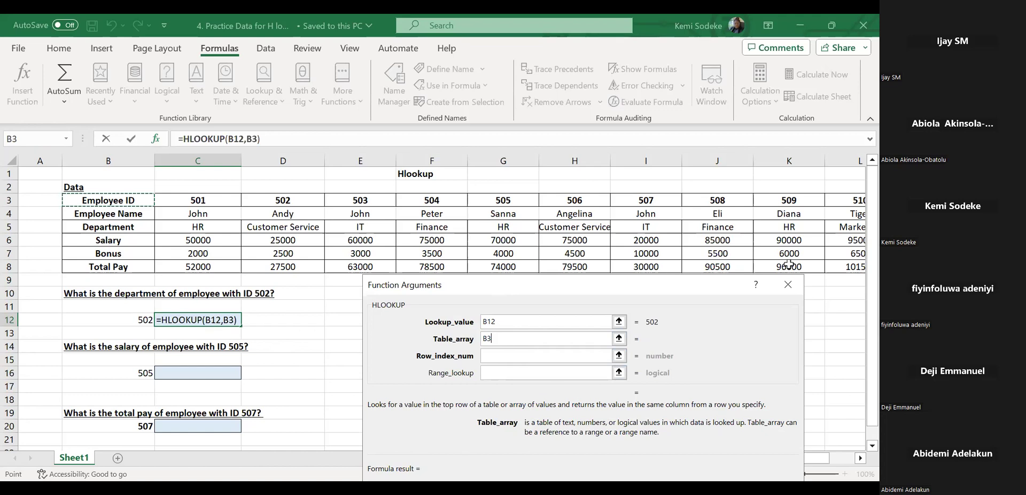
{"action": "left_click", "coordinate": [850, 267], "text": "shift"}
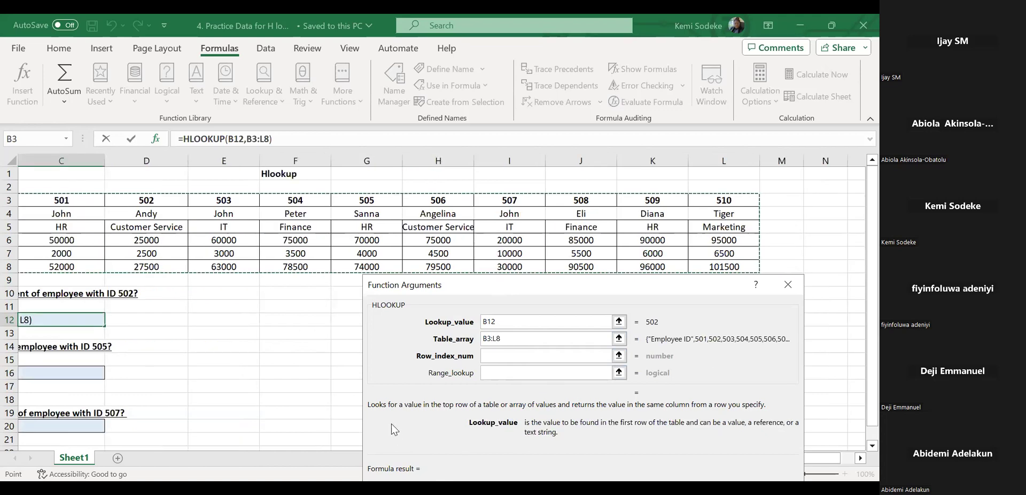
{"action": "left_click_drag", "start_coordinate": [586, 283], "coordinate": [655, 286]}
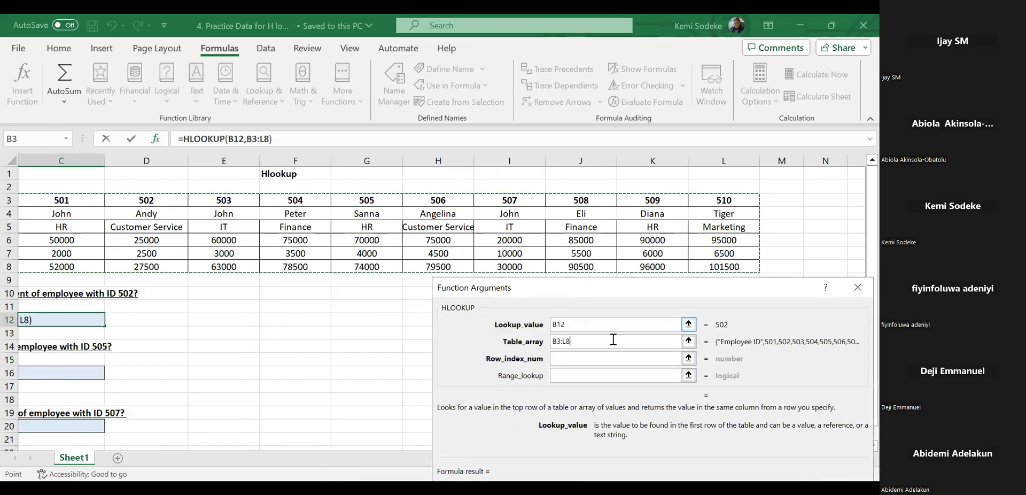
{"action": "left_click_drag", "start_coordinate": [678, 453], "coordinate": [608, 451]}
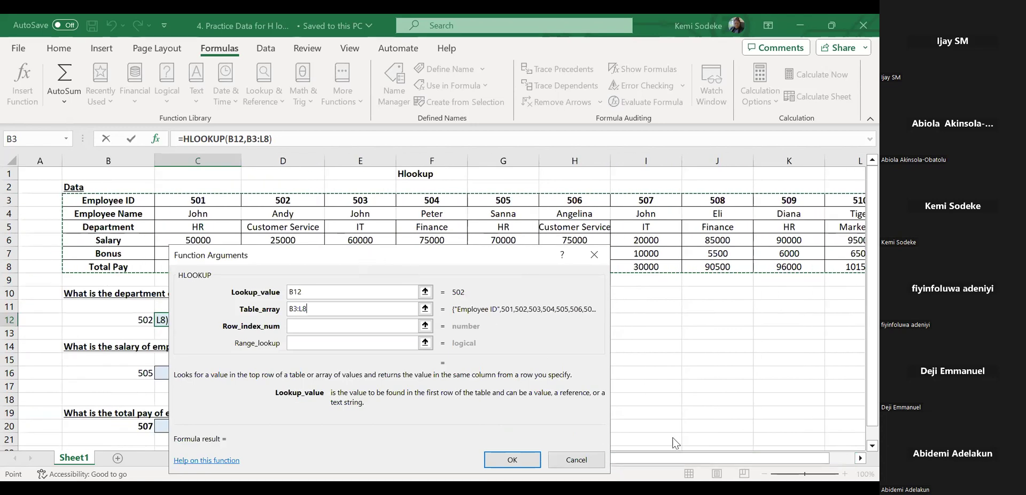
{"action": "left_click_drag", "start_coordinate": [526, 256], "coordinate": [678, 278]}
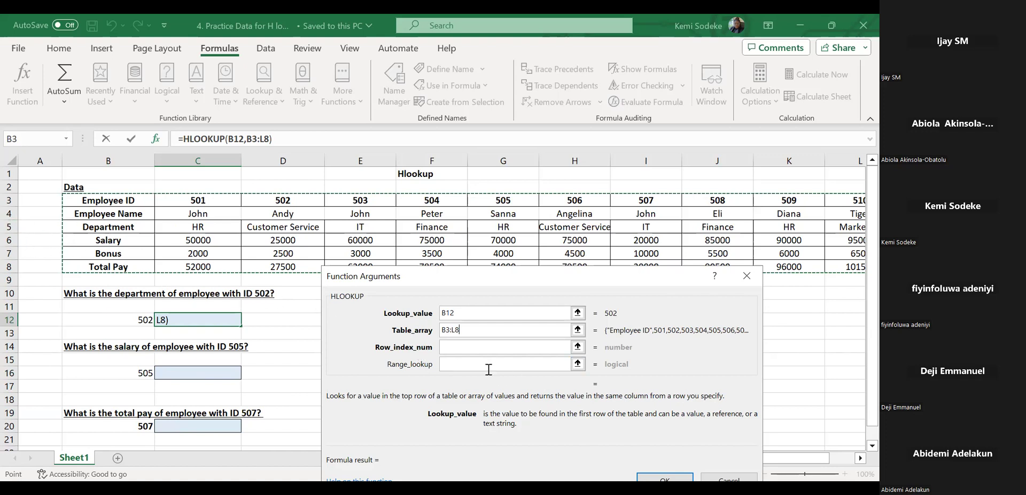
Set the row index number to 3 and the range lookup to false, and complete the C12 formula
{"action": "left_click", "coordinate": [484, 346]}
{"action": "type", "text": "3"}
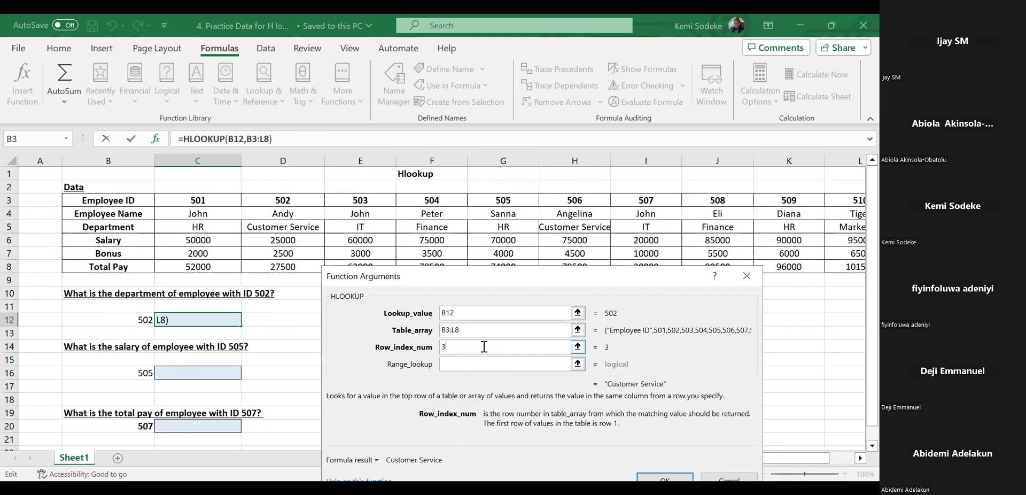
{"action": "left_click", "coordinate": [468, 364]}
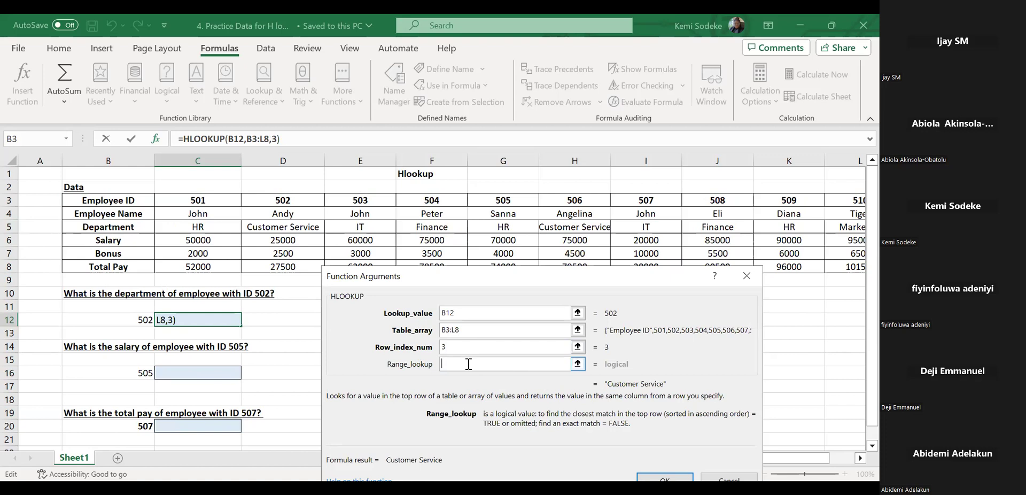
{"action": "type", "text": "false"}
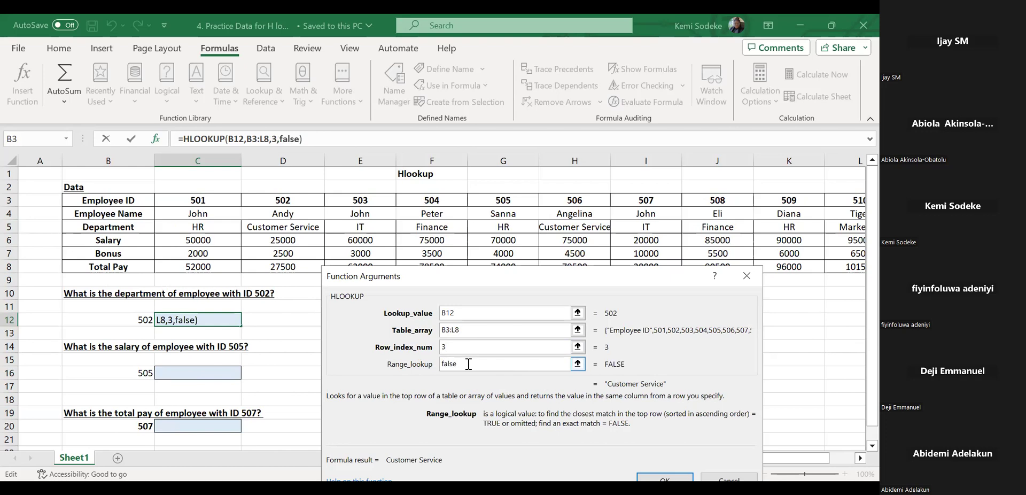
{"action": "left_click", "coordinate": [665, 476]}
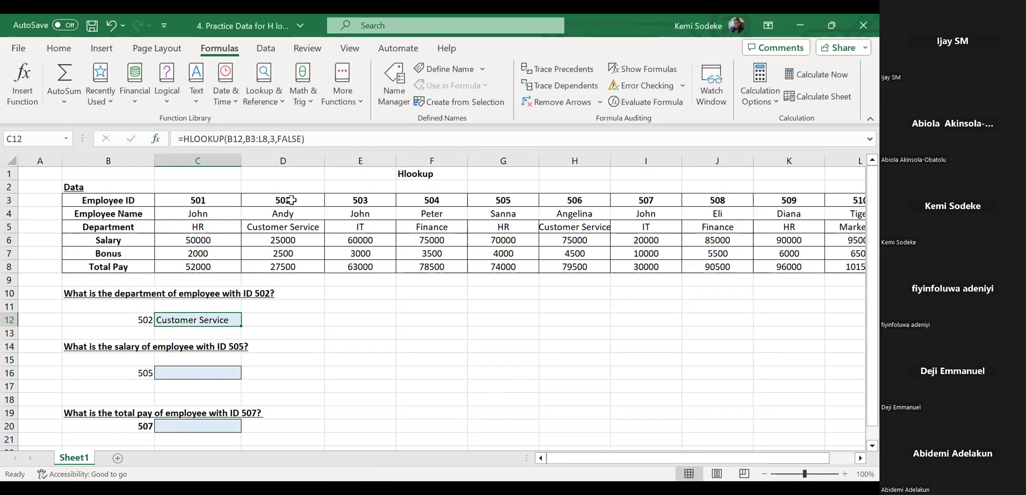
Check the department answer in C12 against the matching employee ID and department cells in the data table
{"action": "left_click", "coordinate": [291, 200]}
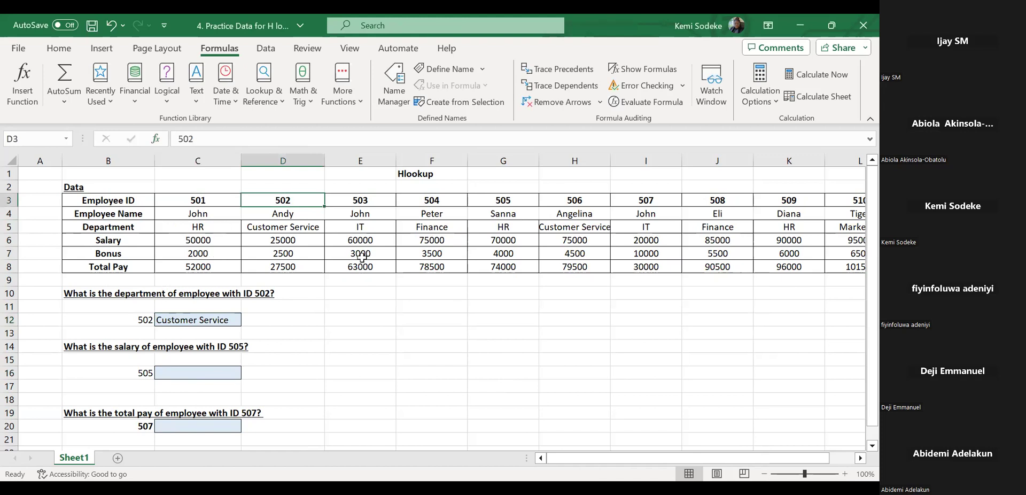
{"action": "left_click", "coordinate": [312, 227], "text": "ctrl"}
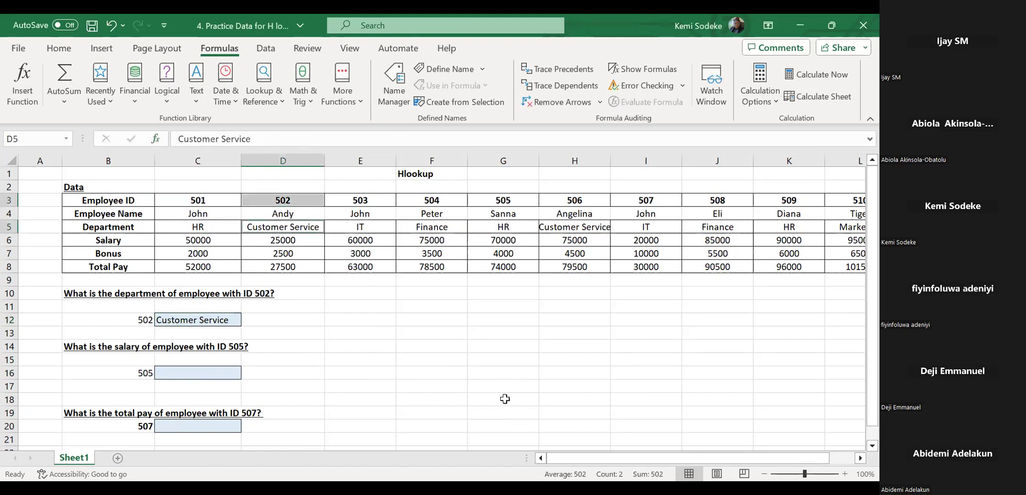
{"action": "left_click", "coordinate": [352, 361]}
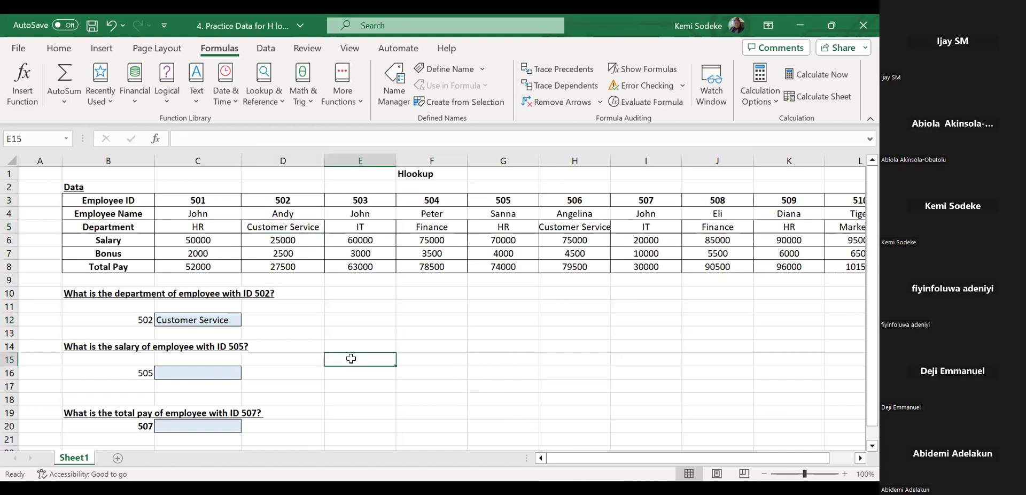
{"action": "left_click", "coordinate": [193, 315]}
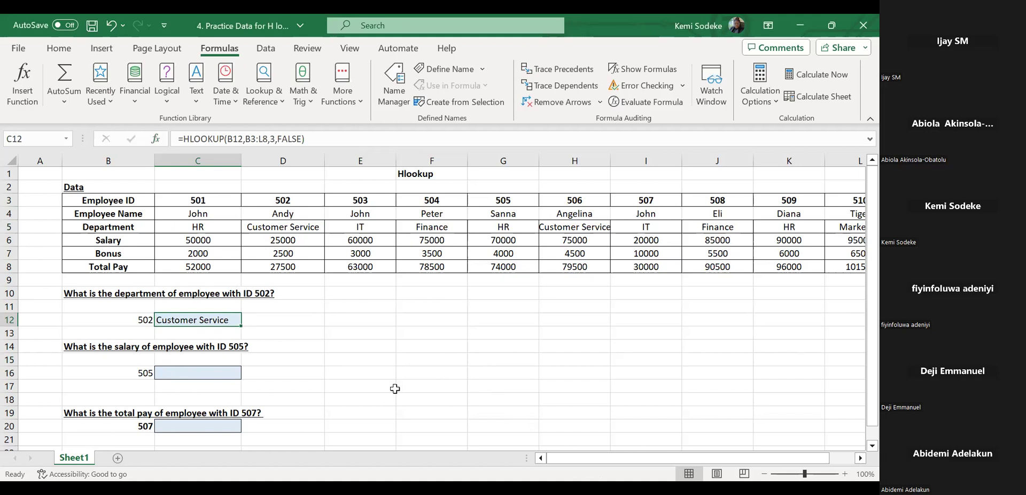
{"action": "left_click", "coordinate": [366, 374]}
Begin an HLOOKUP formula in cell C16 with B16 as the lookup value and B3:L8 as the table array
{"action": "left_click", "coordinate": [172, 373]}
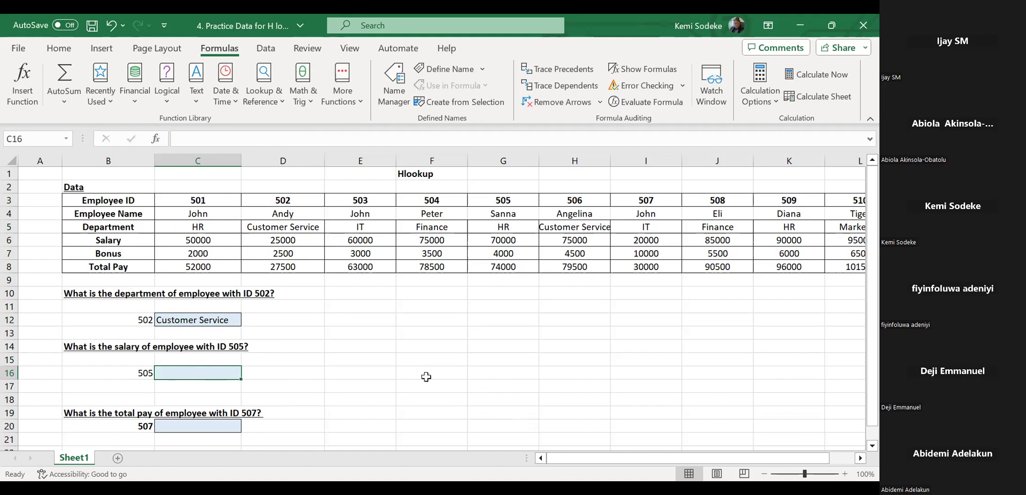
{"action": "type", "text": "="}
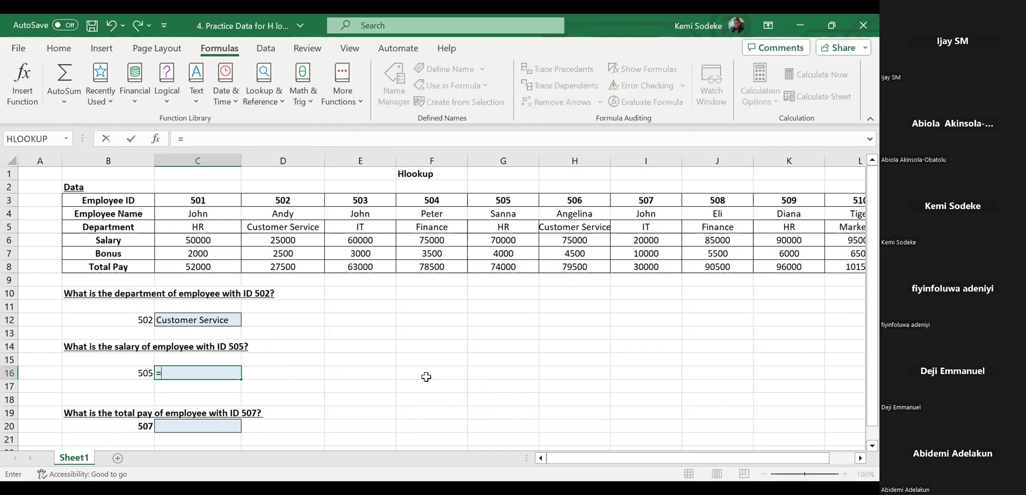
{"action": "type", "text": "hlookup"}
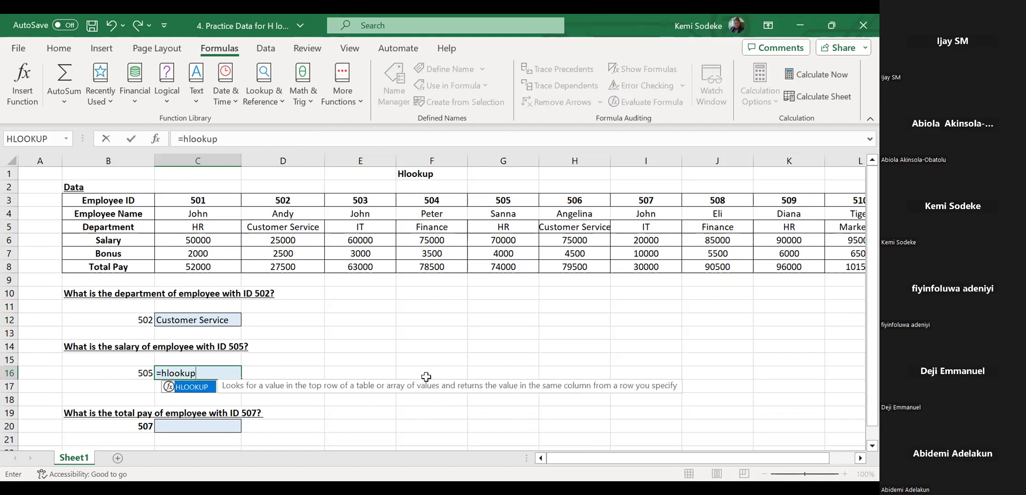
{"action": "type", "text": "("}
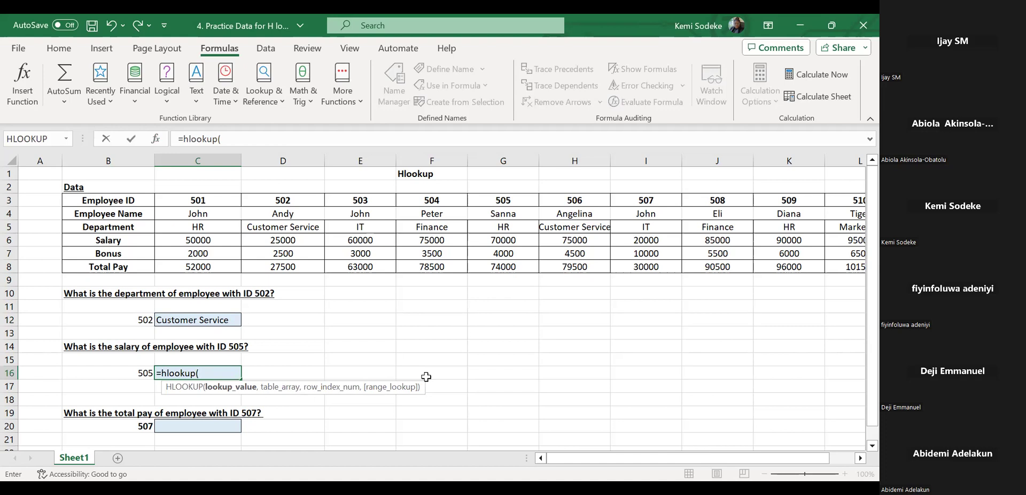
{"action": "left_click", "coordinate": [140, 374]}
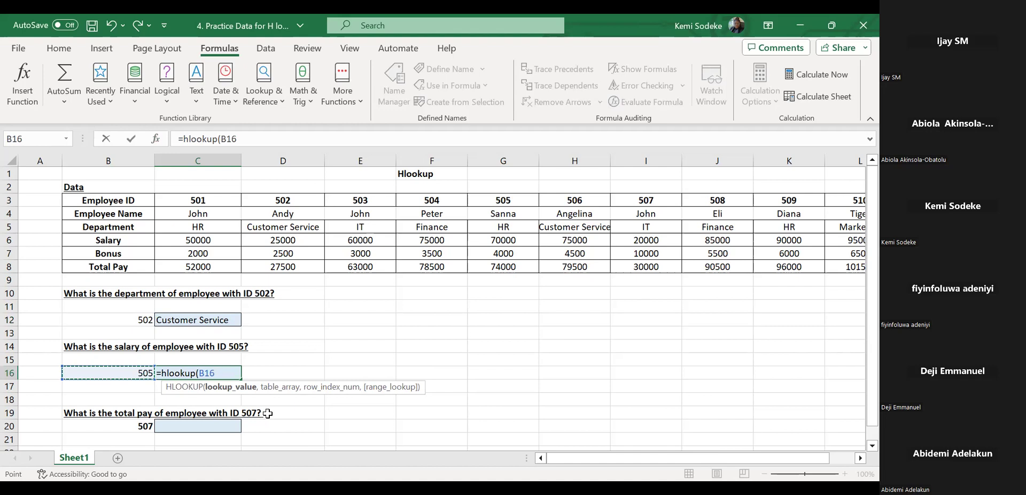
{"action": "type", "text": ","}
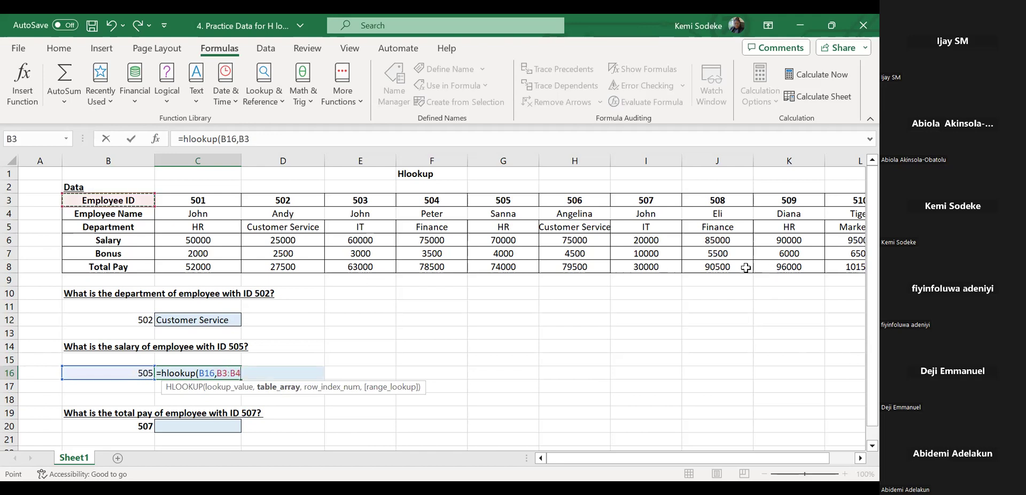
{"action": "left_click_drag", "start_coordinate": [747, 264], "coordinate": [748, 268]}
{"action": "left_click_drag", "start_coordinate": [617, 458], "coordinate": [578, 448]}
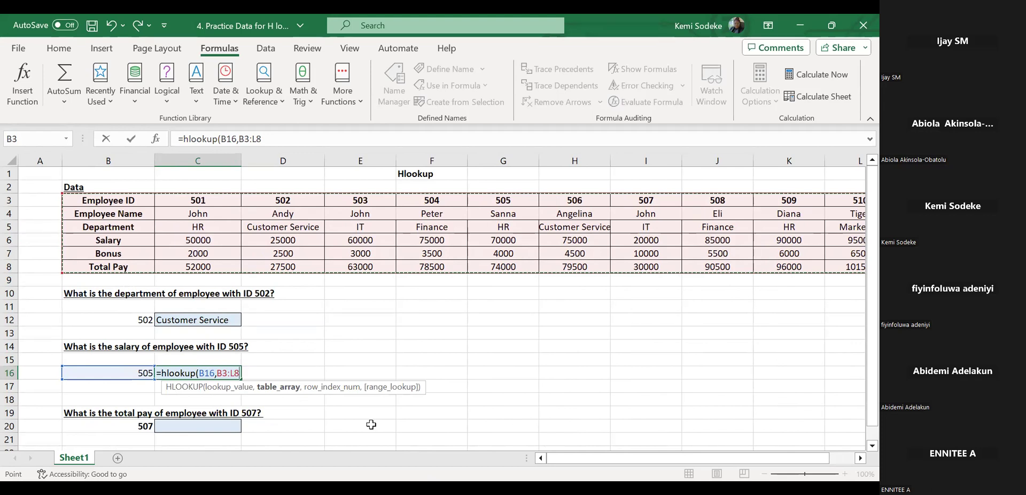
Finish the C16 formula with row index 4 and an exact match (false), and enter it
{"action": "type", "text": ",4"}
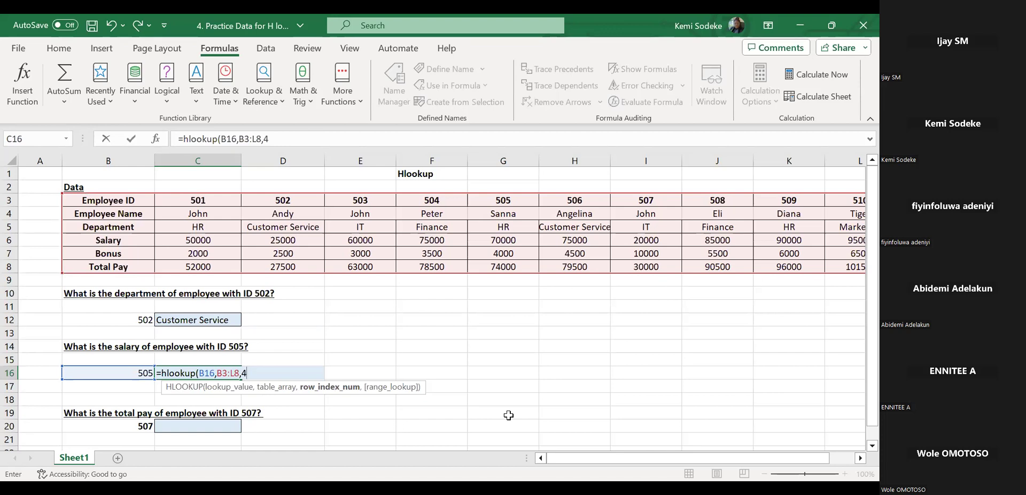
{"action": "type", "text": ","}
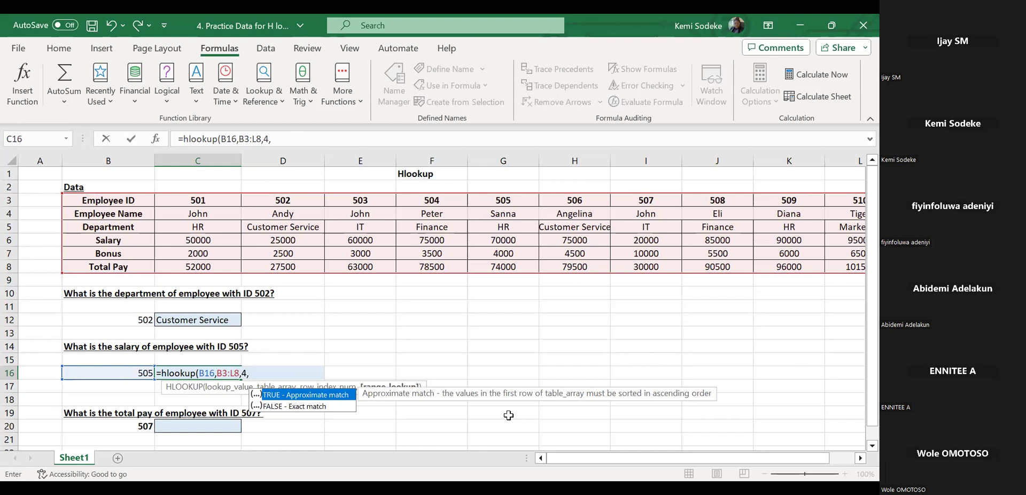
{"action": "type", "text": "alse)"}
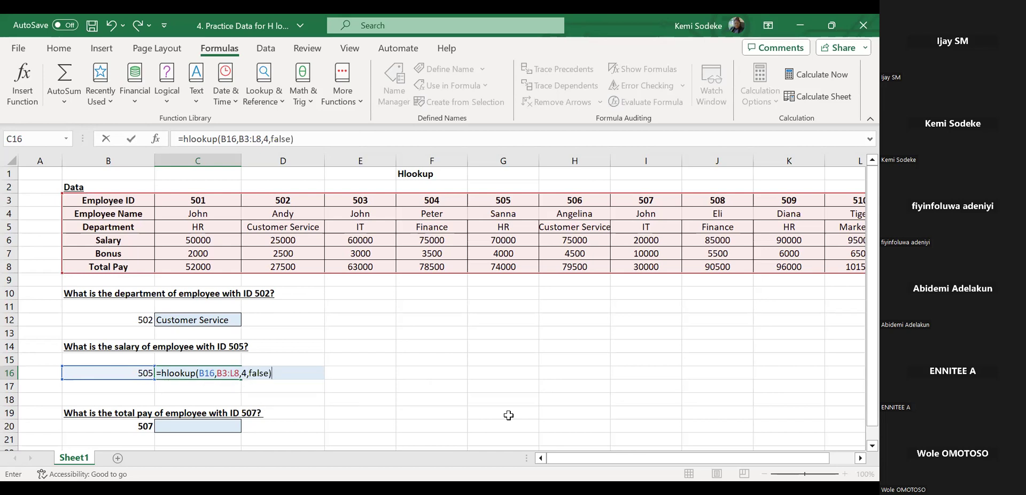
{"action": "key", "text": "Return"}
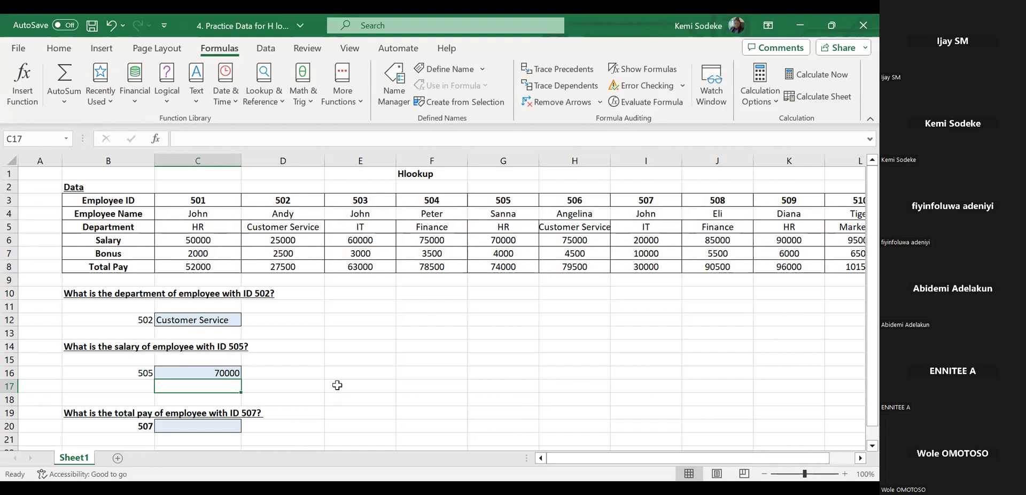
Compare the HLOOKUP formulas behind the salary answer in C16 and the department answer in C12
{"action": "scroll", "coordinate": [363, 363], "scroll_direction": "down", "scroll_amount": 1}
{"action": "scroll", "coordinate": [364, 361], "scroll_direction": "up", "scroll_amount": 1}
{"action": "left_click", "coordinate": [191, 426]}
{"action": "scroll", "coordinate": [371, 396], "scroll_direction": "down", "scroll_amount": 1}
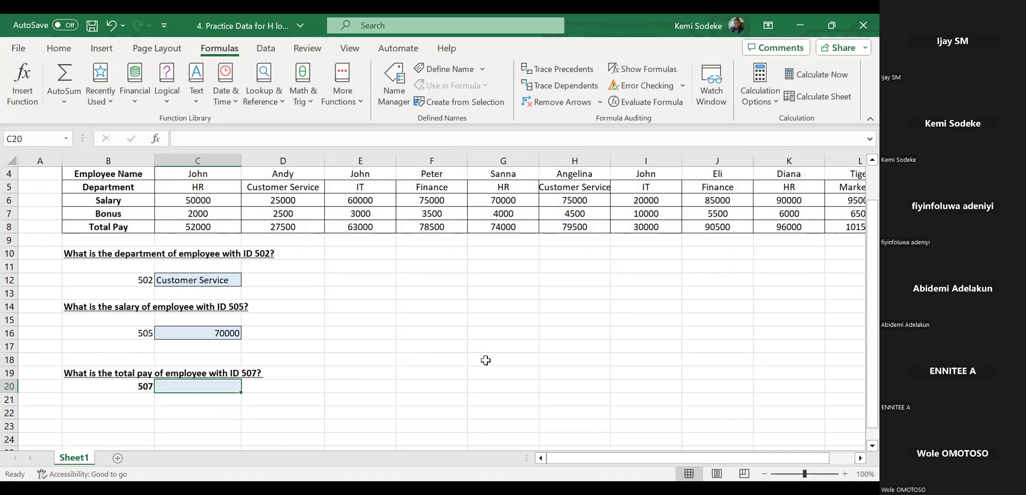
{"action": "scroll", "coordinate": [486, 359], "scroll_direction": "up", "scroll_amount": 1}
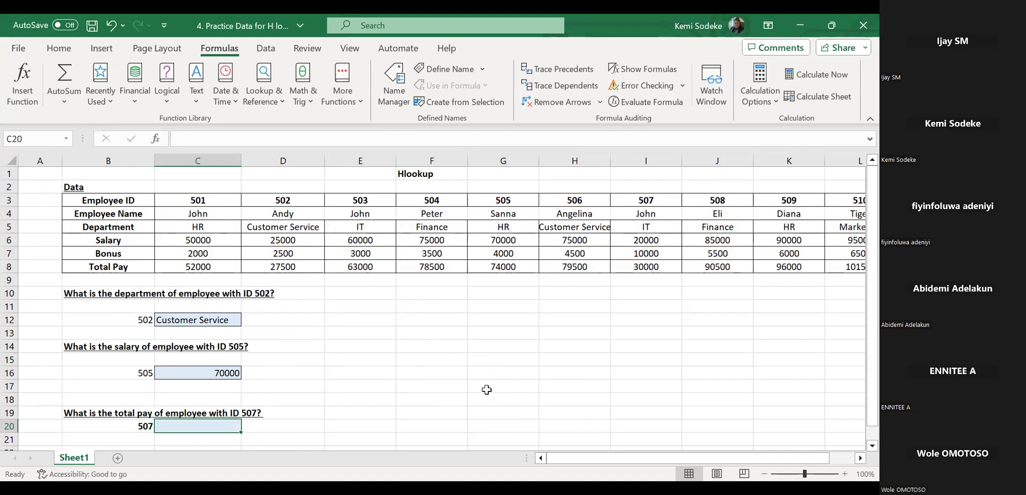
{"action": "left_click", "coordinate": [214, 372]}
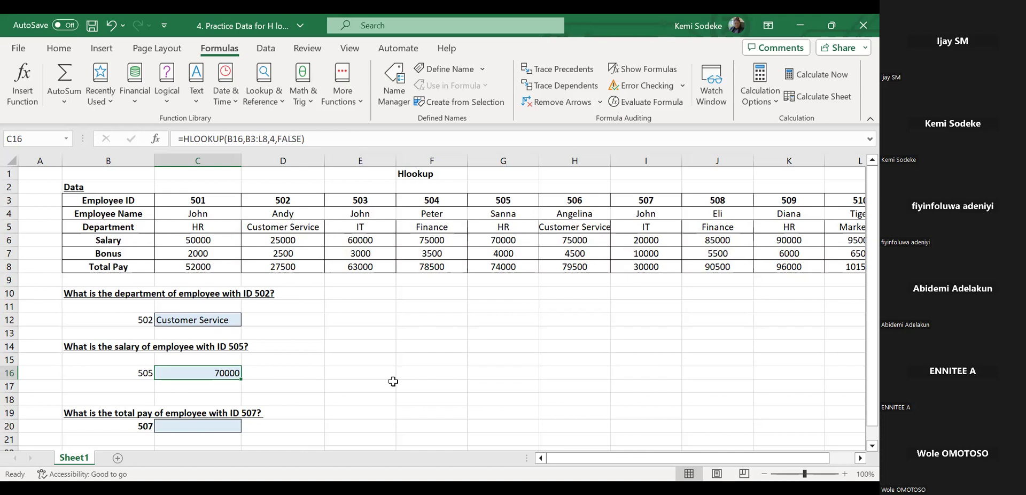
{"action": "left_click", "coordinate": [212, 319]}
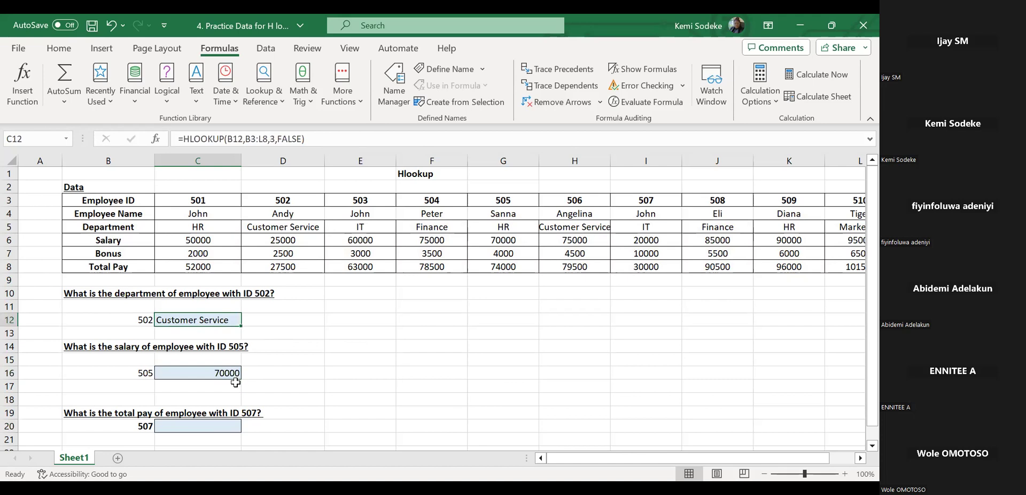
Edit the C16 formula to use the absolute table array $B$3:$L$8 and the column-locked lookup value $B16
{"action": "left_click", "coordinate": [215, 373]}
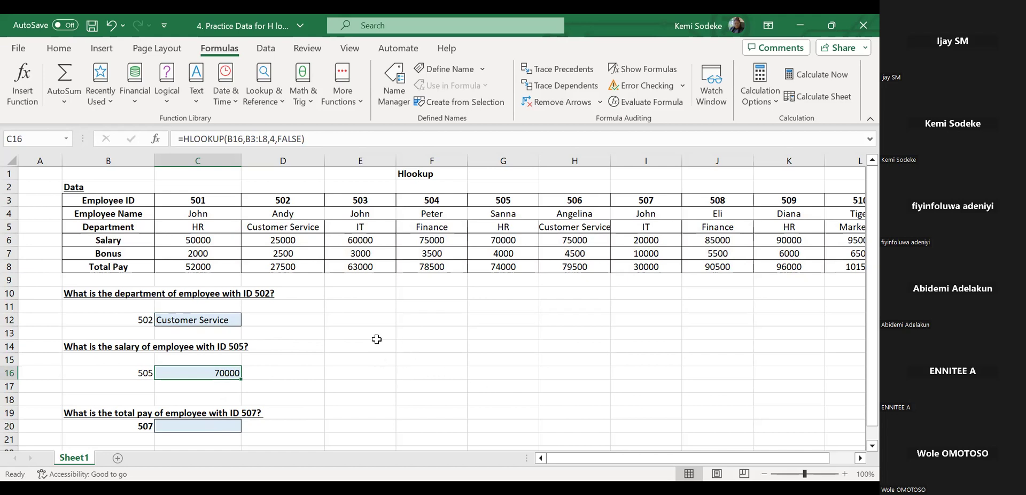
{"action": "left_click", "coordinate": [319, 138]}
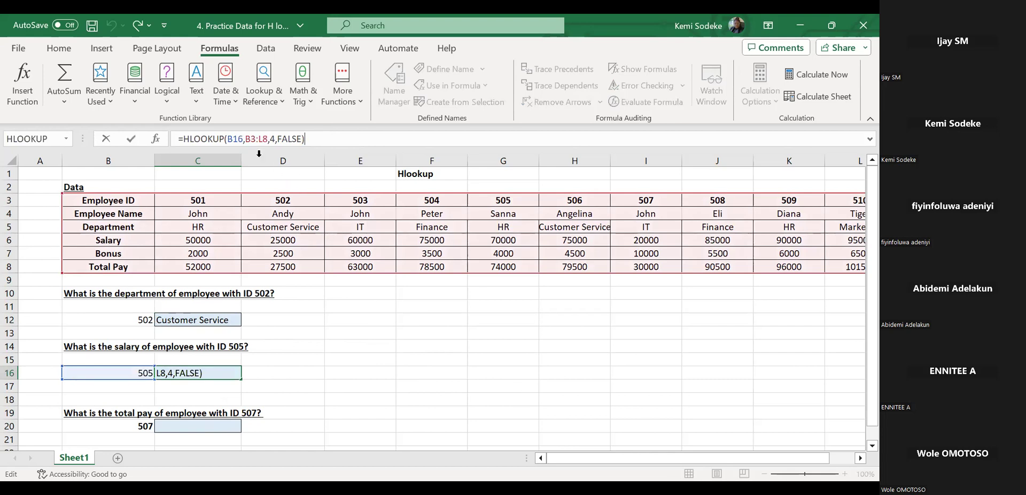
{"action": "left_click_drag", "start_coordinate": [247, 139], "coordinate": [268, 135]}
{"action": "key", "text": "F4"}
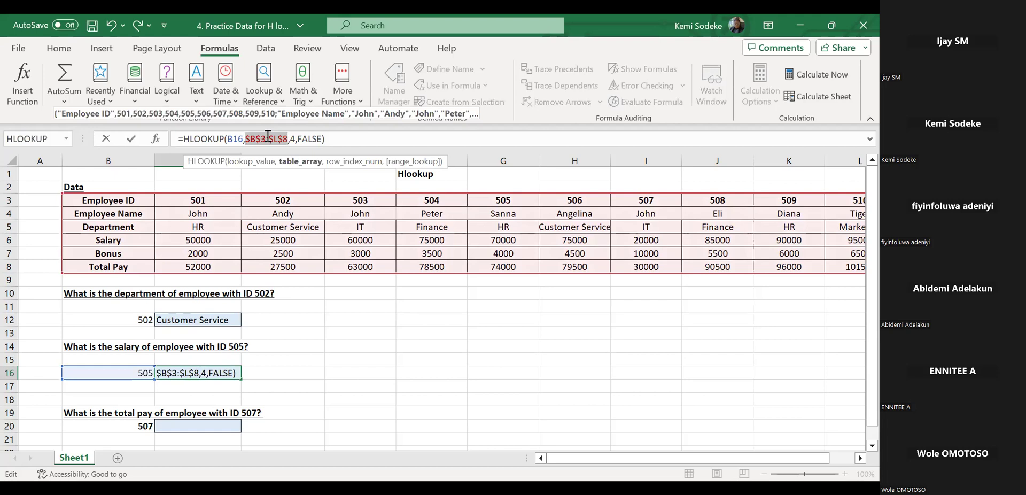
{"action": "left_click", "coordinate": [230, 138]}
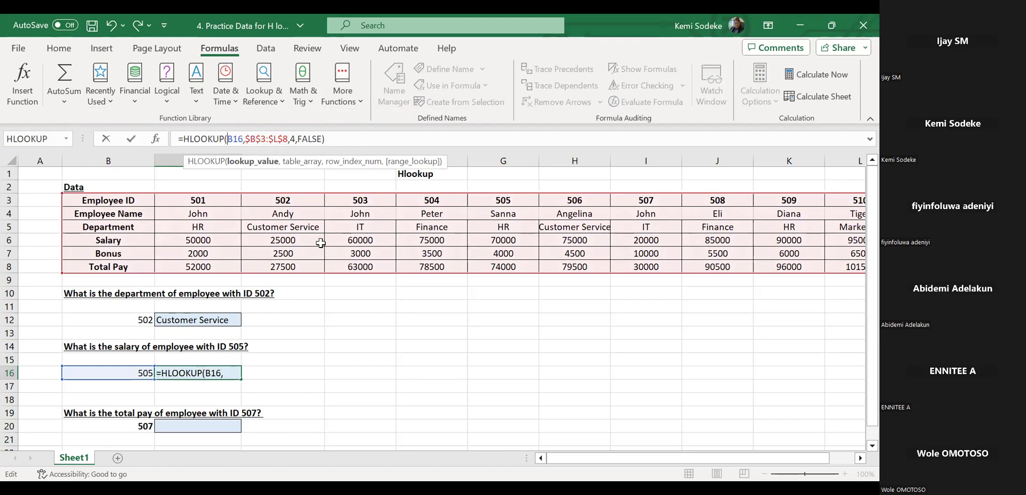
{"action": "type", "text": "$"}
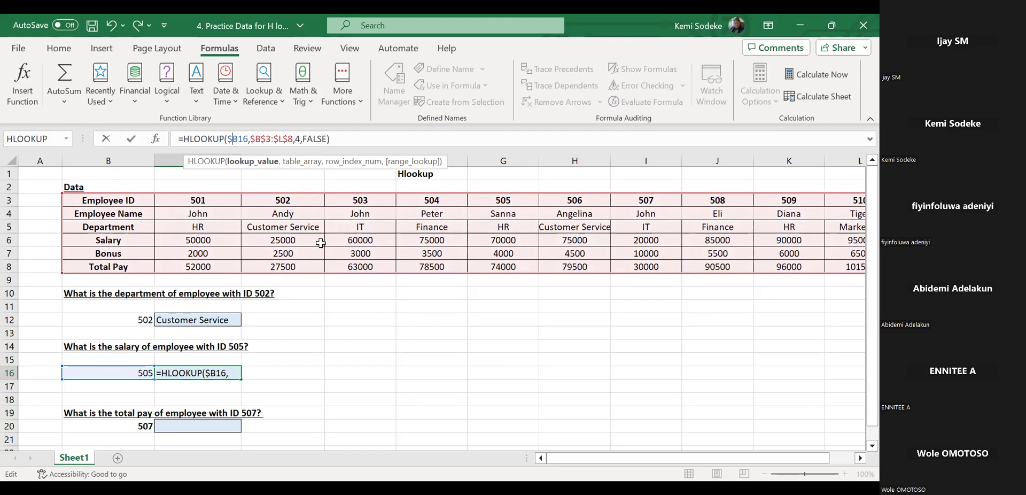
{"action": "key", "text": "Return"}
{"action": "left_click", "coordinate": [226, 374]}
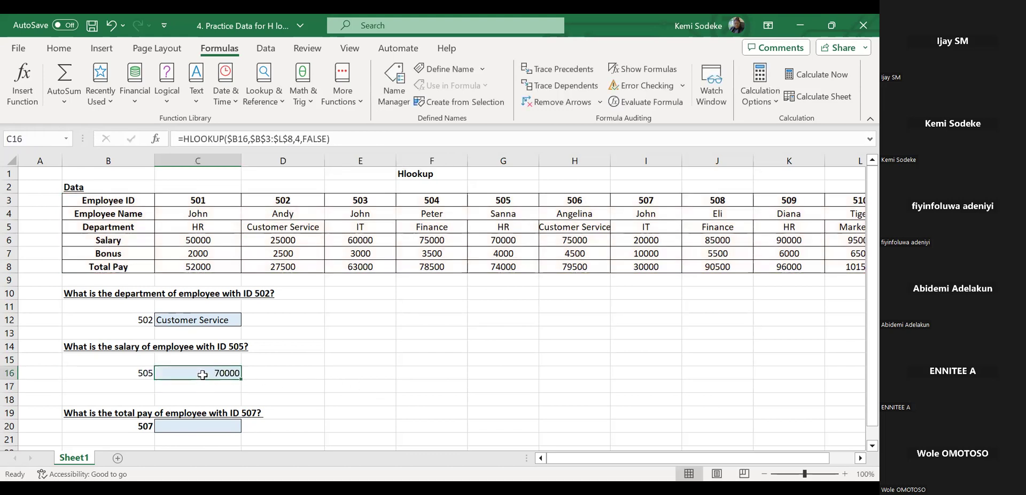
{"action": "right_click", "coordinate": [202, 374]}
{"action": "key", "text": "Escape"}
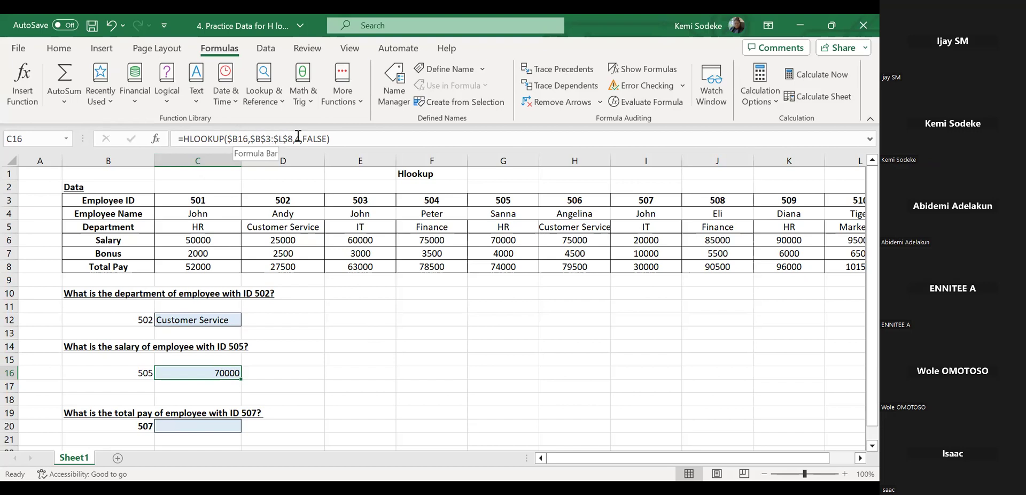
{"action": "left_click", "coordinate": [452, 361]}
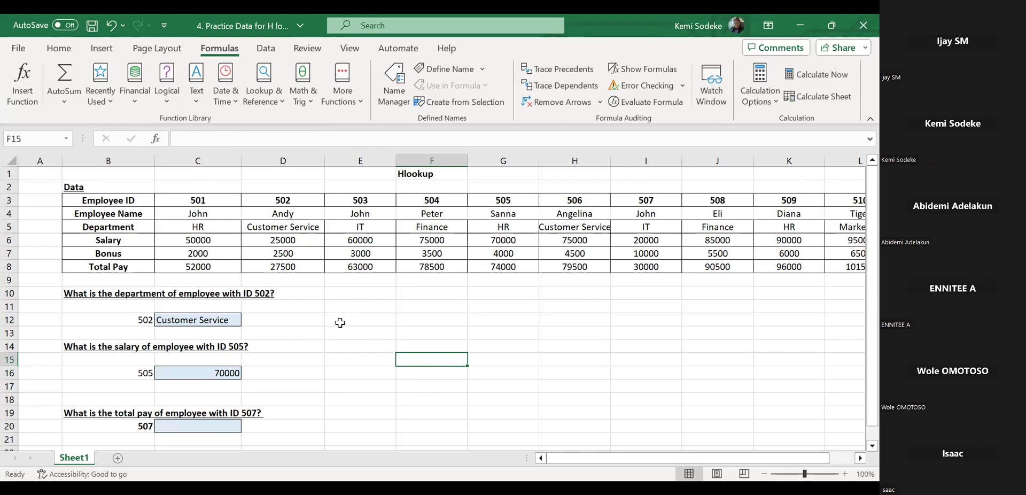
Copy the HLOOKUP formula from C16 and paste it into the total pay answer cell C20
{"action": "left_click", "coordinate": [225, 376]}
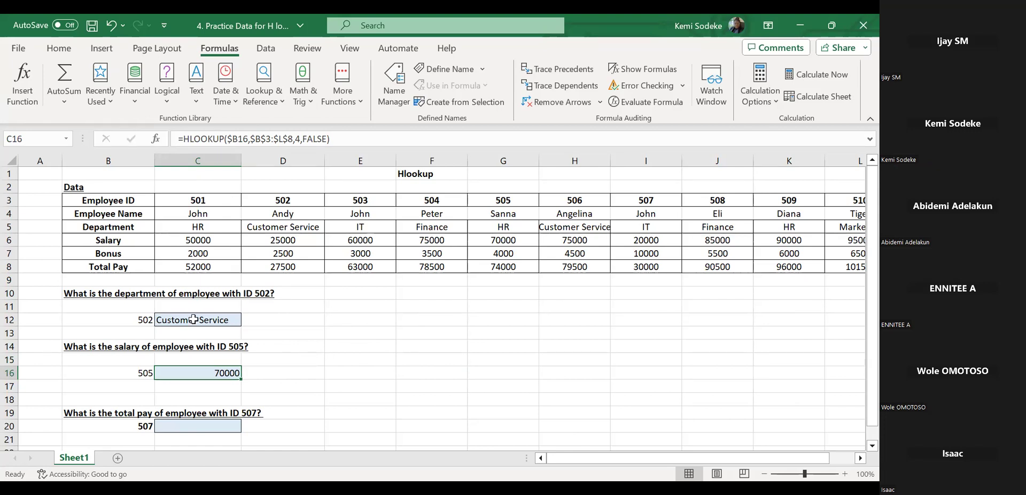
{"action": "right_click", "coordinate": [215, 373]}
{"action": "left_click", "coordinate": [262, 66]}
{"action": "scroll", "coordinate": [361, 329], "scroll_direction": "down", "scroll_amount": 3}
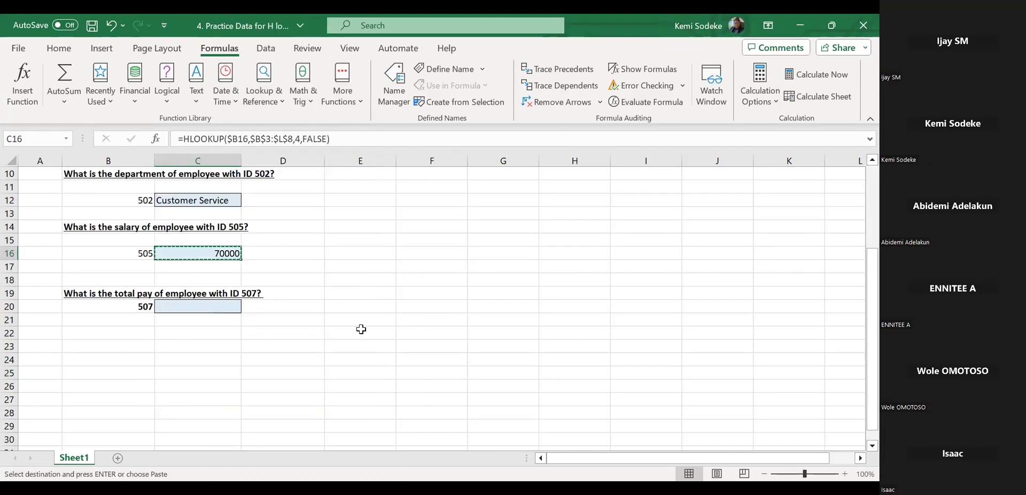
{"action": "left_click", "coordinate": [182, 307]}
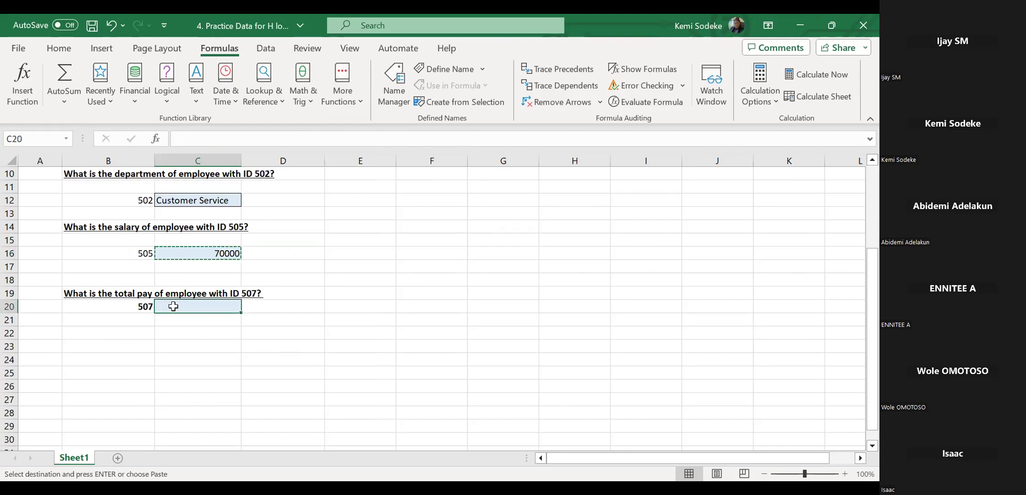
{"action": "right_click", "coordinate": [175, 306]}
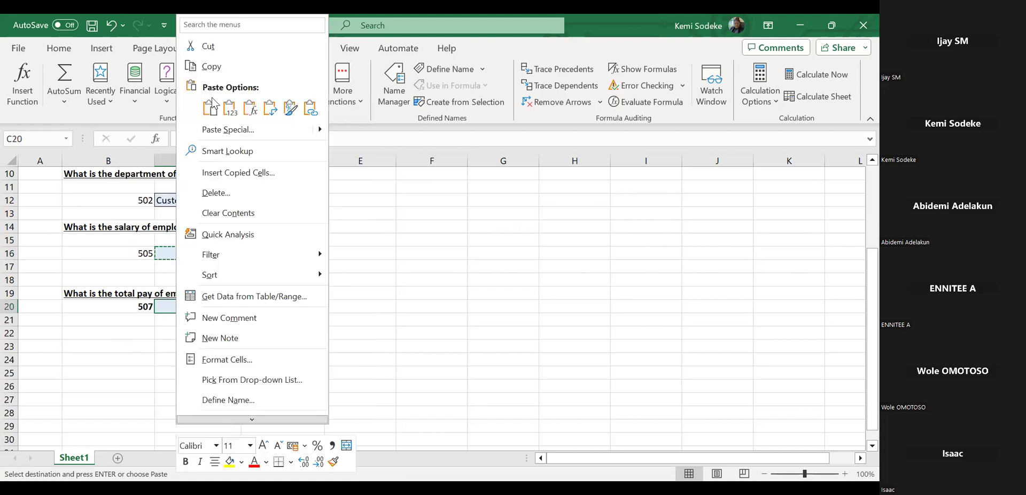
{"action": "left_click", "coordinate": [210, 107]}
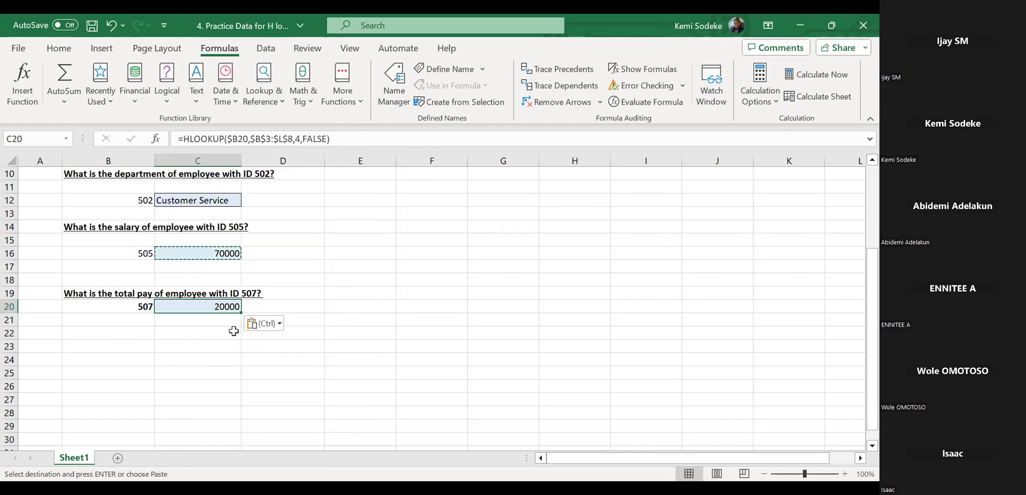
Change the row index number in the C20 formula to 6 and enter it
{"action": "scroll", "coordinate": [463, 345], "scroll_direction": "up", "scroll_amount": 3}
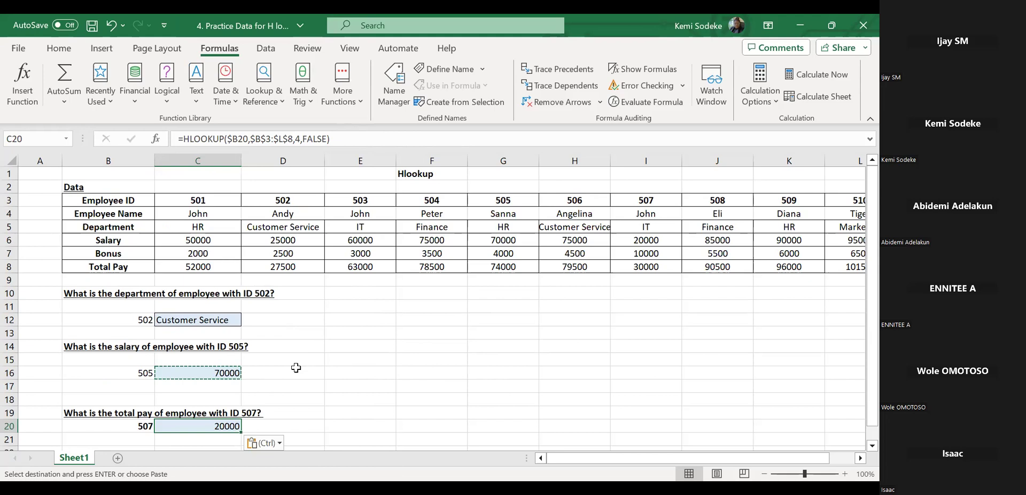
{"action": "left_click", "coordinate": [351, 136]}
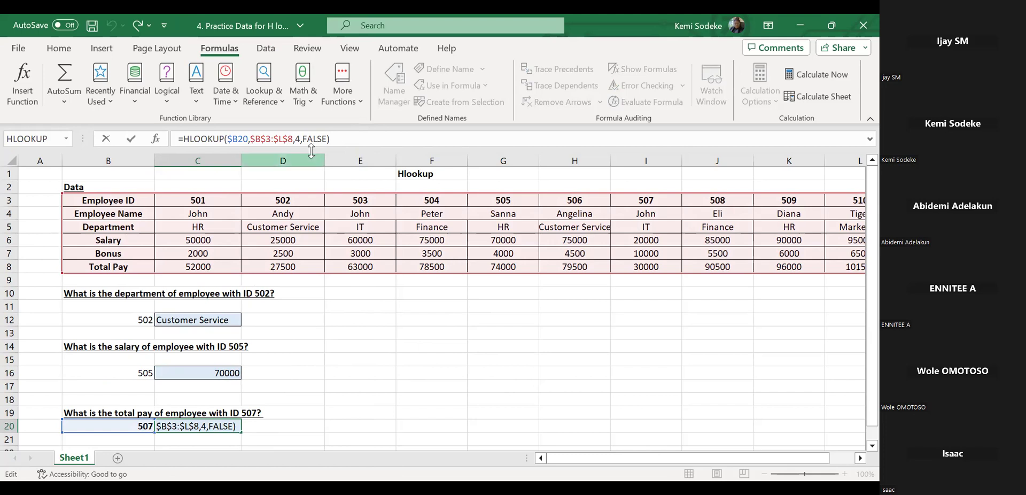
{"action": "left_click", "coordinate": [300, 138]}
{"action": "key", "text": "BackSpace"}
{"action": "type", "text": "6"}
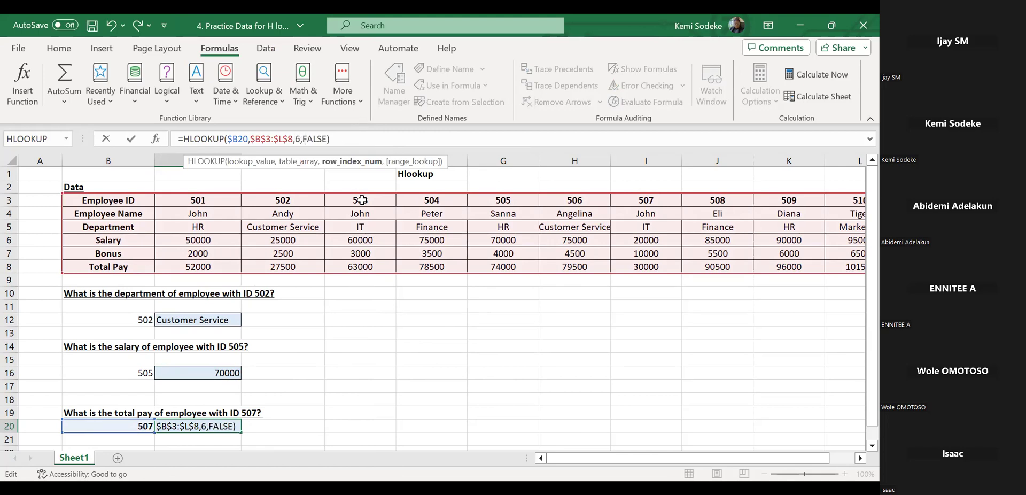
{"action": "left_click", "coordinate": [215, 426]}
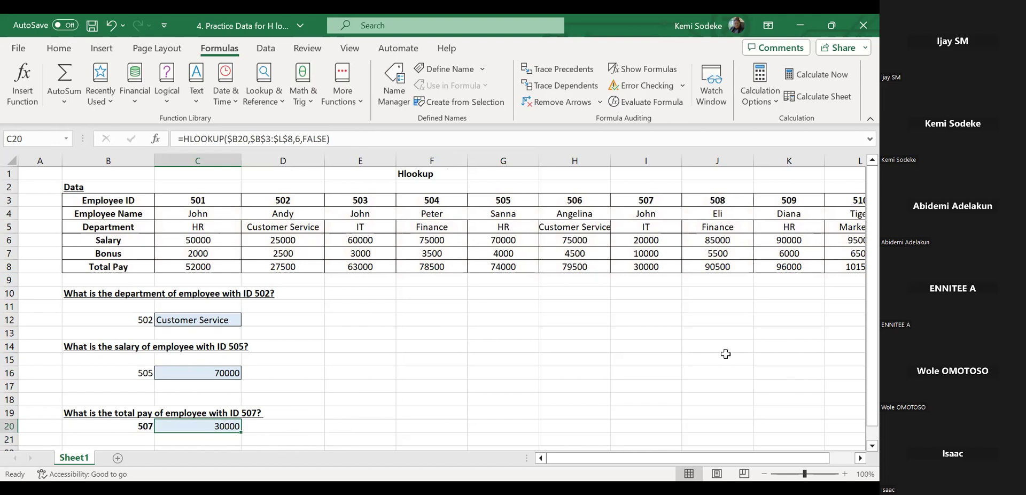
Check the total pay answer in C20 against the matching employee ID and total pay cells in the data table
{"action": "left_click", "coordinate": [651, 199]}
{"action": "left_click", "coordinate": [658, 267]}
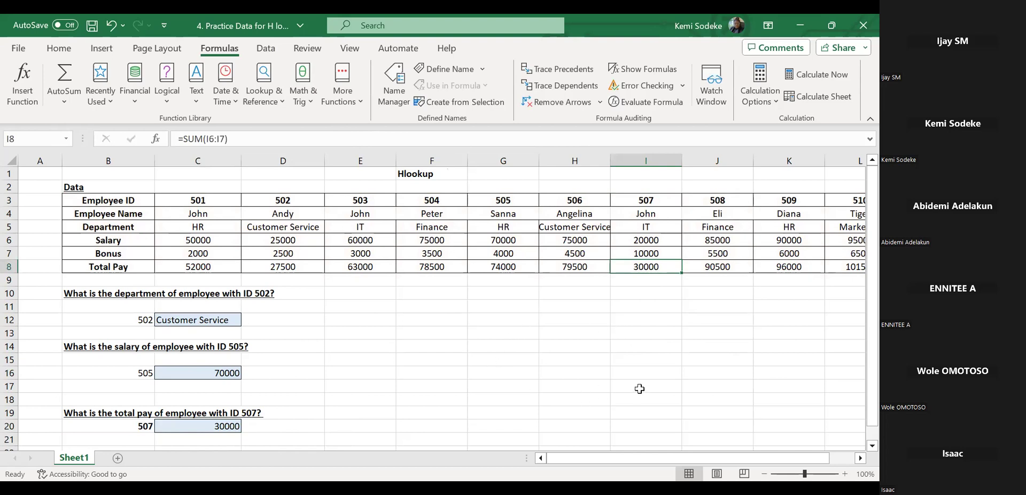
{"action": "left_click", "coordinate": [621, 379]}
{"action": "scroll", "coordinate": [513, 345], "scroll_direction": "down", "scroll_amount": 1}
{"action": "scroll", "coordinate": [511, 342], "scroll_direction": "up", "scroll_amount": 1}
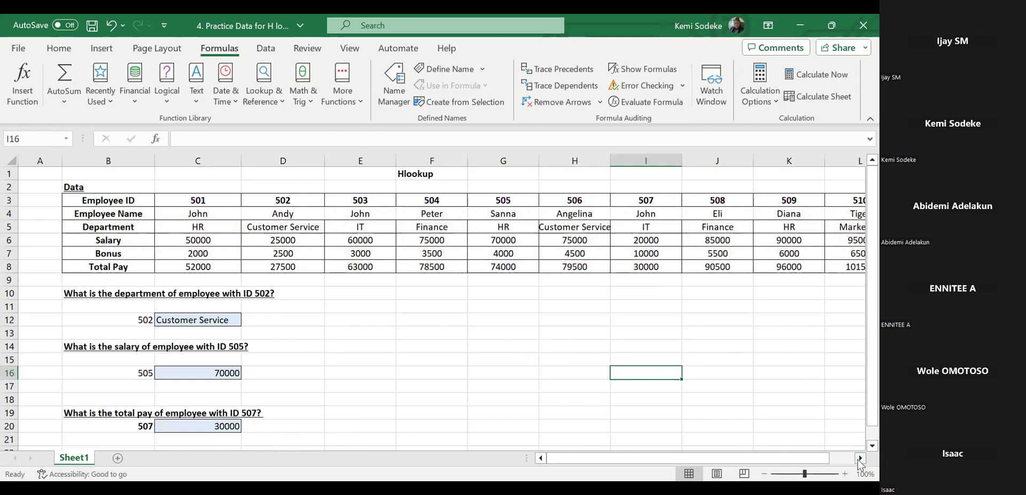
{"action": "left_click", "coordinate": [859, 458]}
{"action": "left_click_drag", "start_coordinate": [678, 463], "coordinate": [655, 454]}
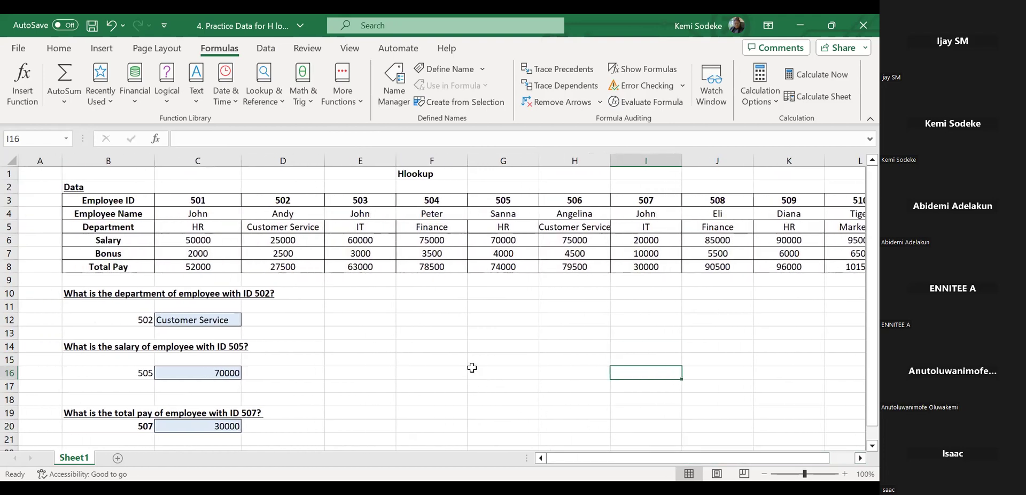
Examine the total pay question in B19 and the position of the Total Pay row within the data table
{"action": "left_click", "coordinate": [85, 414]}
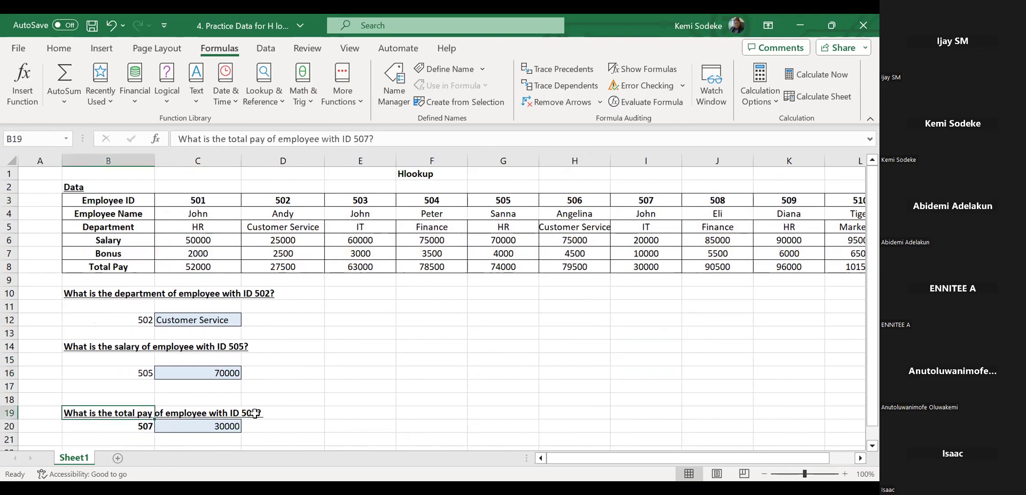
{"action": "left_click_drag", "start_coordinate": [93, 201], "coordinate": [211, 270]}
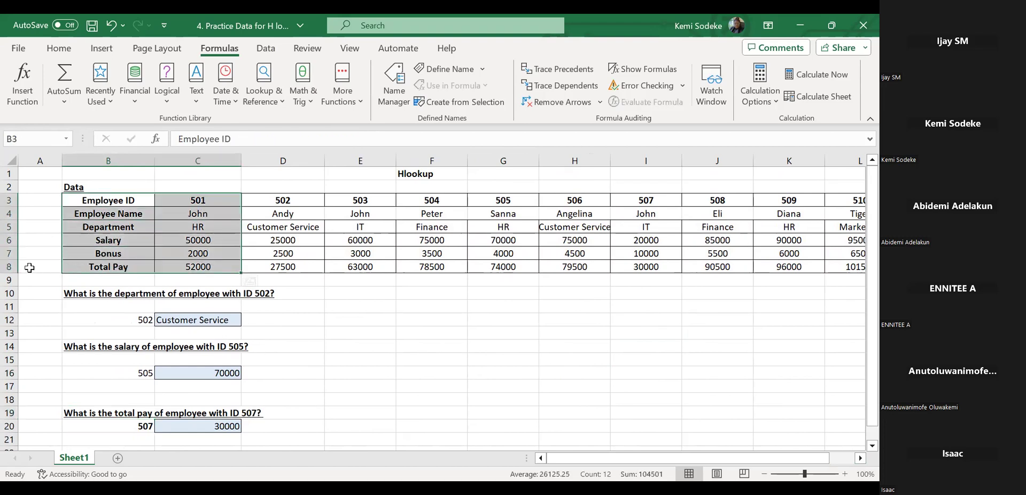
{"action": "left_click", "coordinate": [4, 269]}
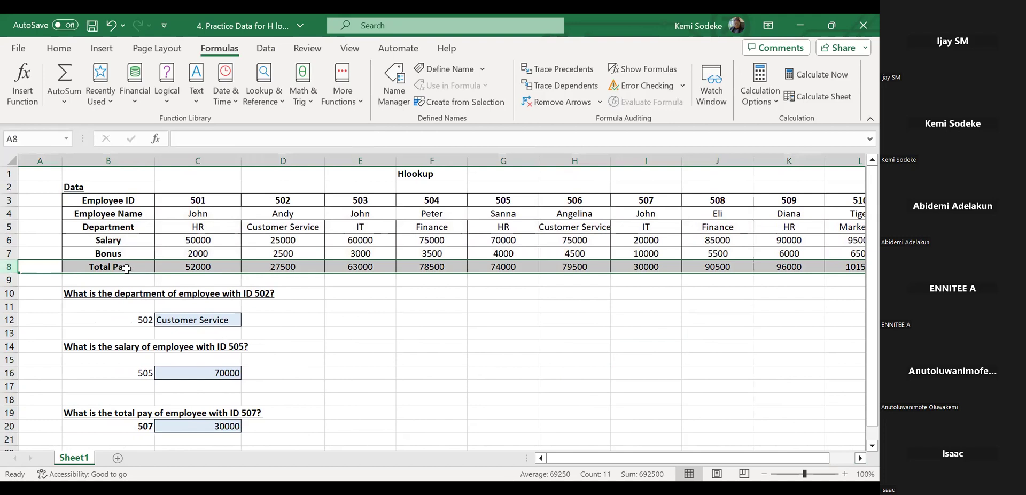
{"action": "left_click_drag", "start_coordinate": [126, 201], "coordinate": [788, 265]}
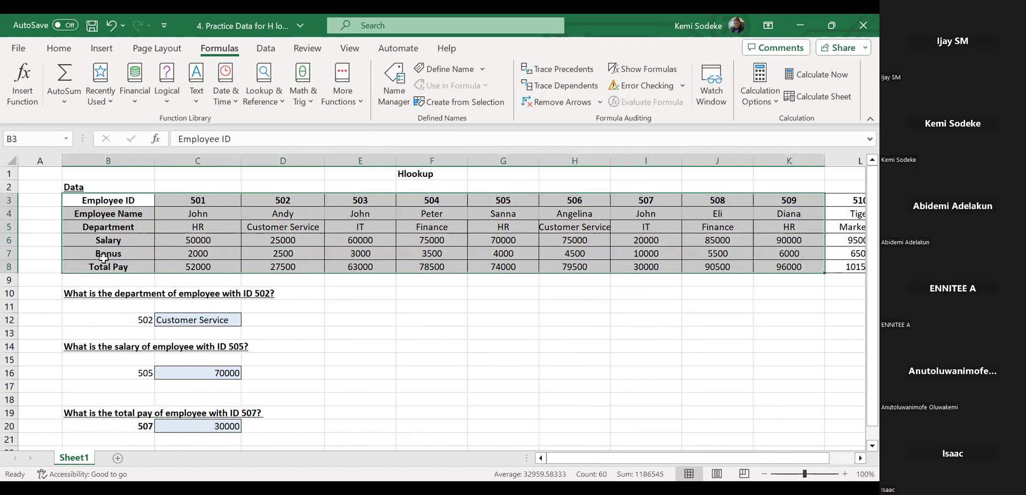
{"action": "left_click", "coordinate": [351, 406]}
Review the row index numbers in the C16, C12 and C20 formulas against the rows of the data table
{"action": "left_click", "coordinate": [212, 372]}
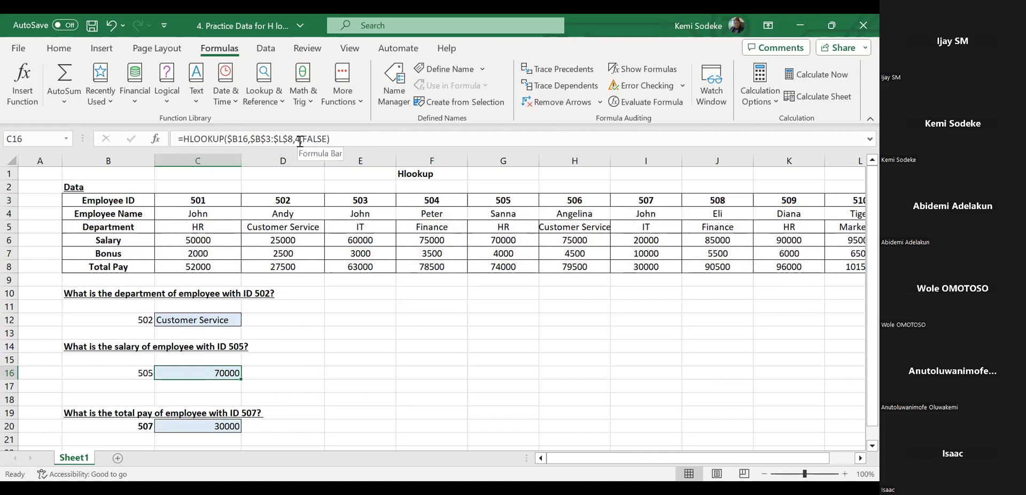
{"action": "left_click", "coordinate": [223, 319]}
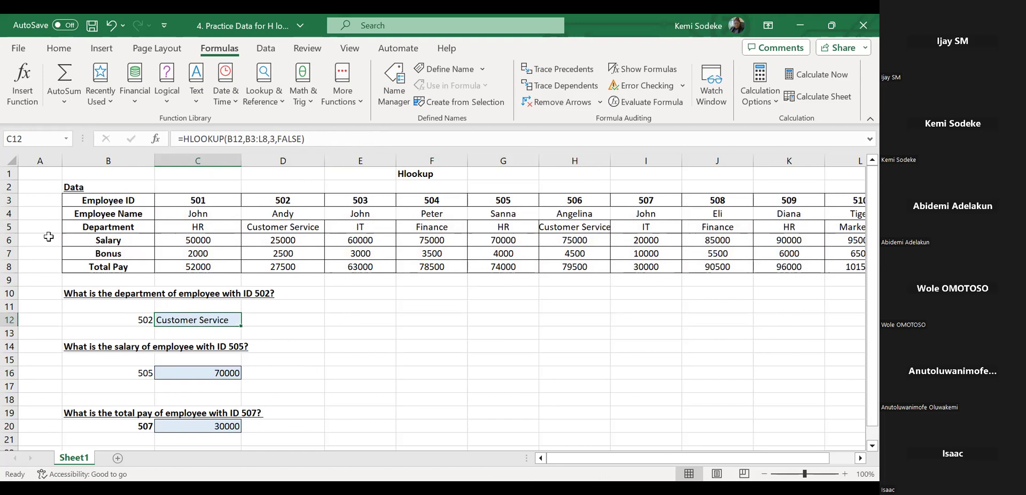
{"action": "left_click", "coordinate": [96, 226]}
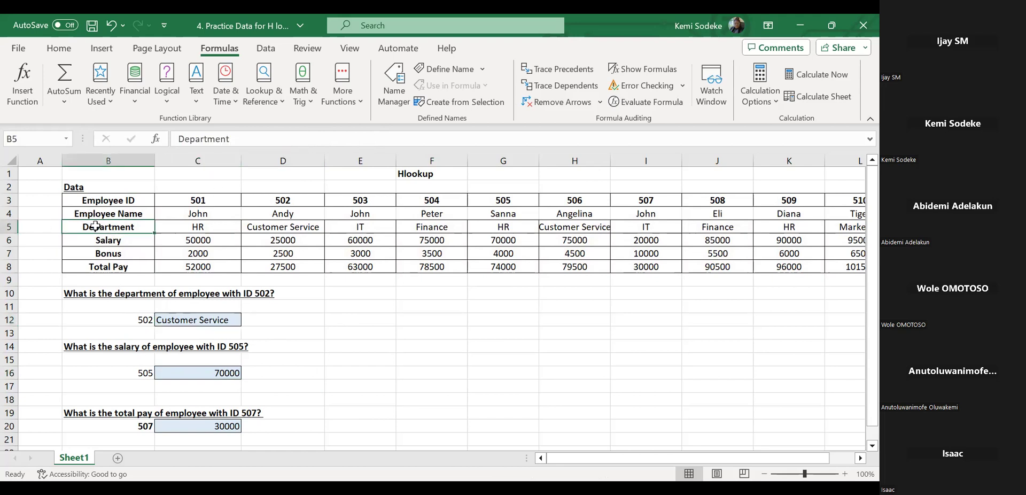
{"action": "left_click", "coordinate": [220, 427]}
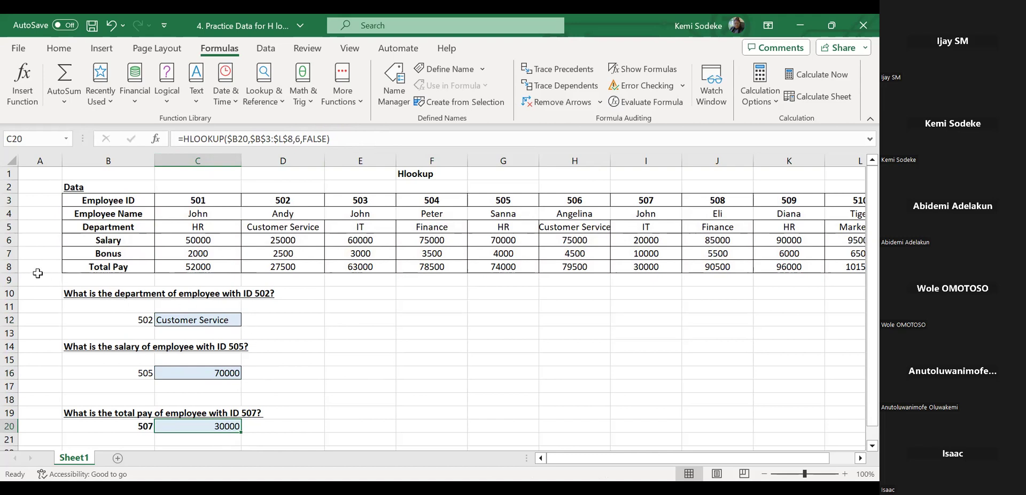
{"action": "left_click_drag", "start_coordinate": [106, 200], "coordinate": [235, 270]}
{"action": "left_click", "coordinate": [358, 344]}
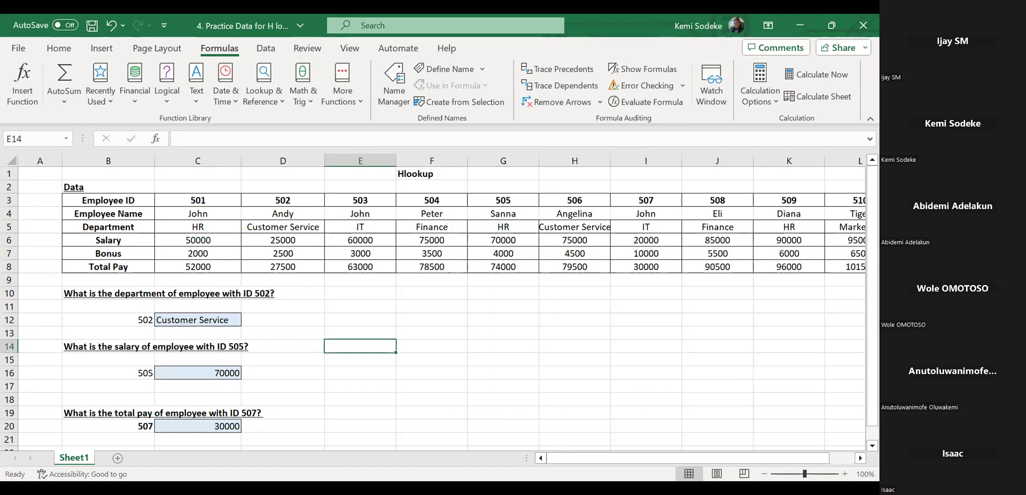
Count the data table rows from Employee ID down to Salary to explain the salary formula's row index
{"action": "left_click", "coordinate": [457, 333]}
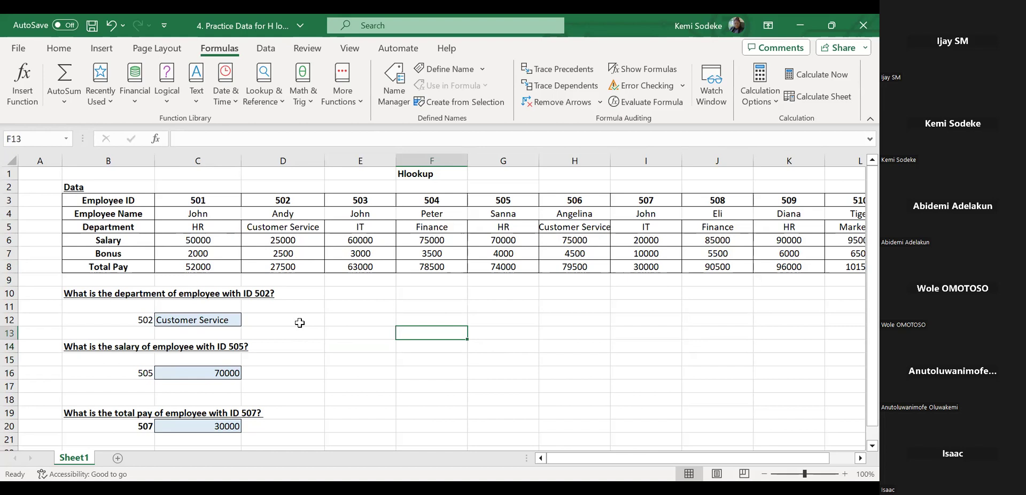
{"action": "left_click_drag", "start_coordinate": [10, 200], "coordinate": [10, 241]}
{"action": "left_click", "coordinate": [342, 385]}
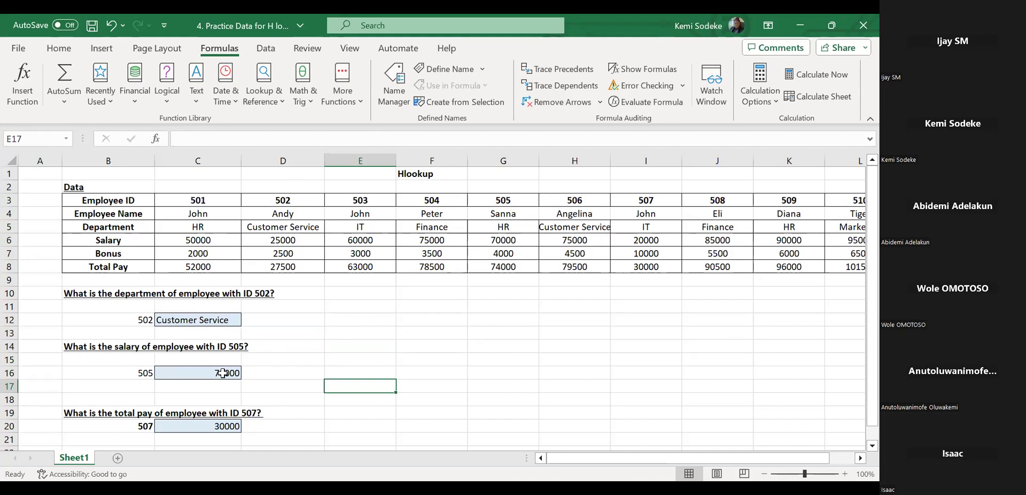
{"action": "left_click", "coordinate": [220, 425]}
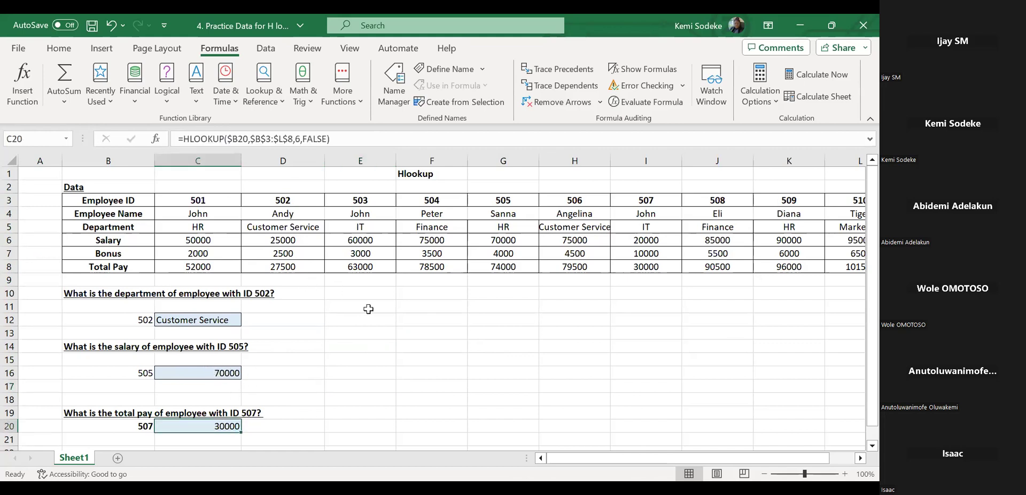
{"action": "type", "text": "="}
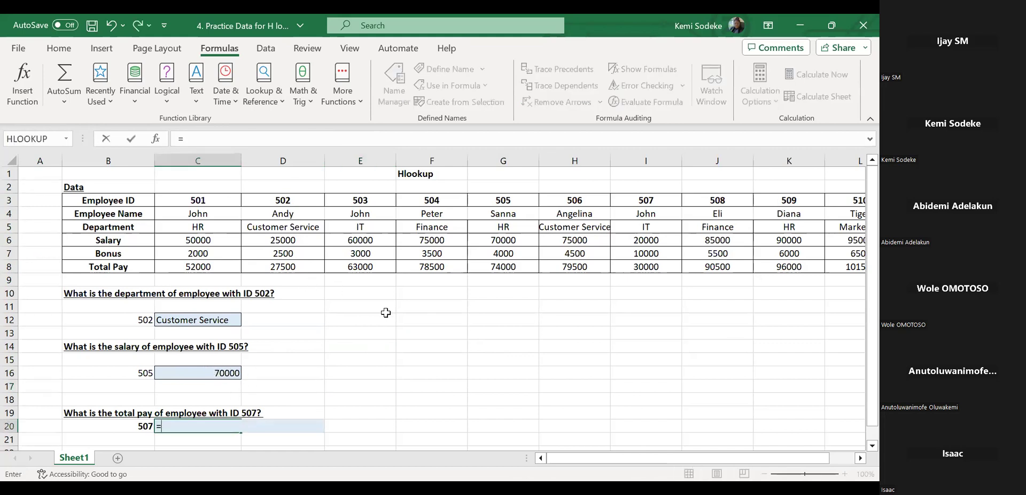
{"action": "type", "text": "hlookup"}
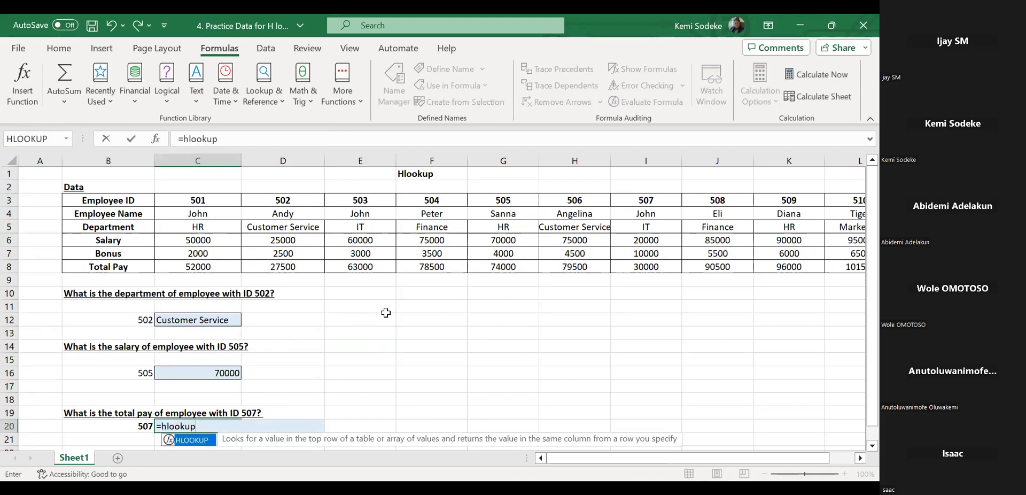
{"action": "type", "text": "("}
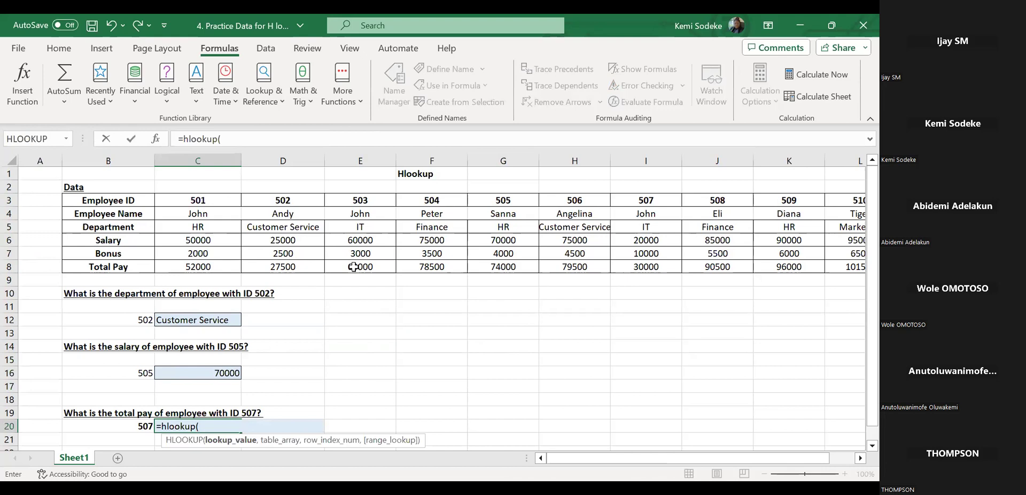
{"action": "left_click", "coordinate": [140, 424]}
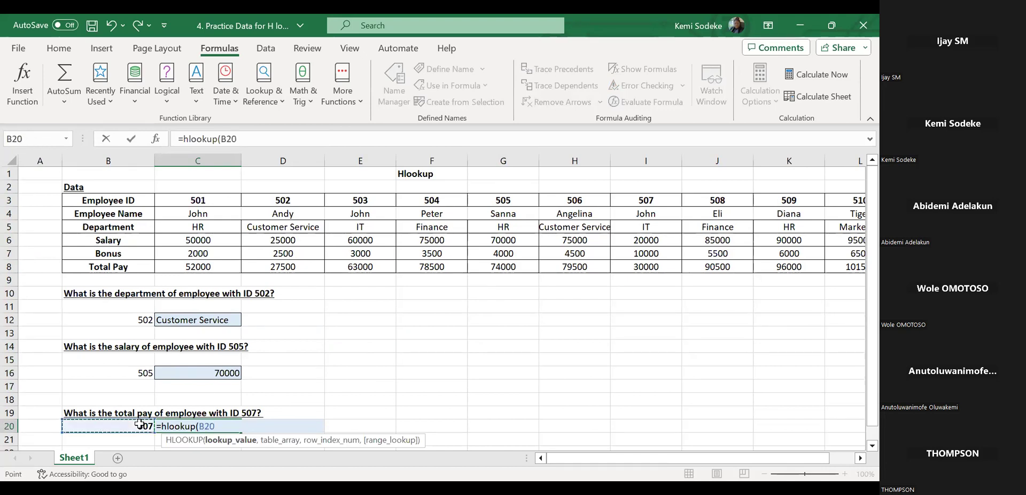
{"action": "type", "text": ","}
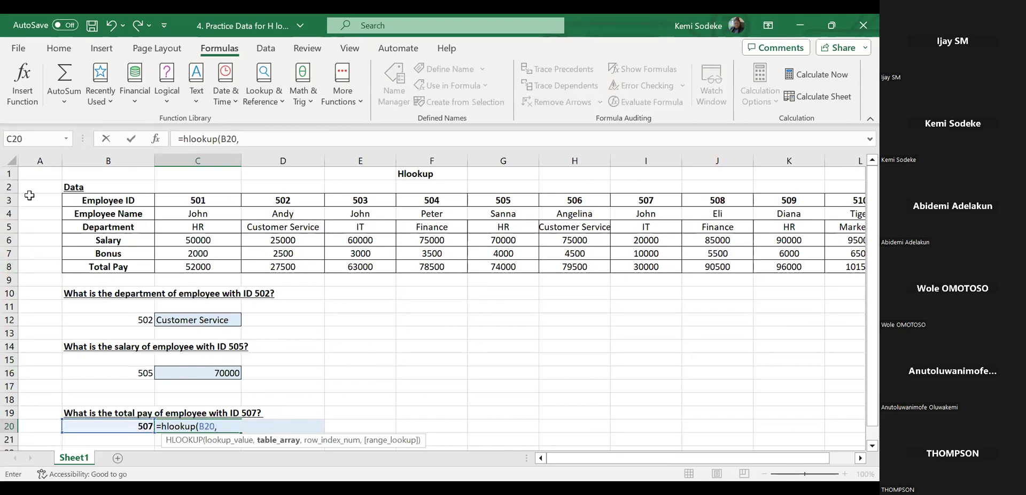
{"action": "left_click_drag", "start_coordinate": [9, 200], "coordinate": [10, 266]}
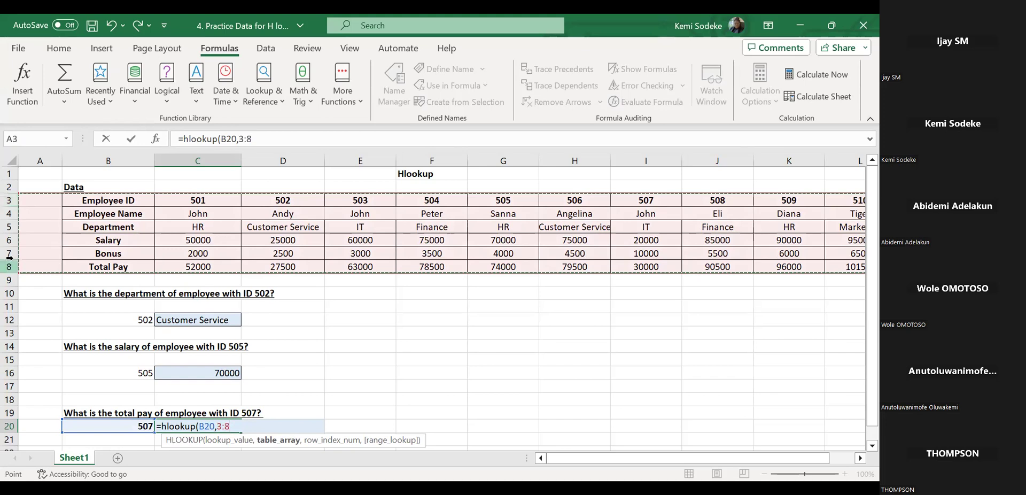
{"action": "left_click", "coordinate": [14, 201]}
{"action": "left_click_drag", "start_coordinate": [15, 201], "coordinate": [50, 422]}
{"action": "scroll", "coordinate": [191, 398], "scroll_direction": "up", "scroll_amount": 8}
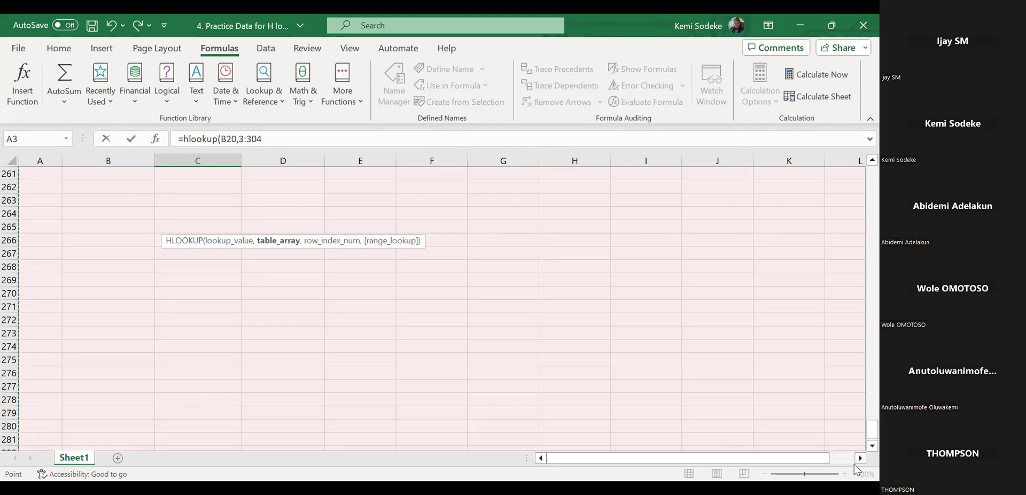
{"action": "left_click_drag", "start_coordinate": [872, 428], "coordinate": [837, 170]}
{"action": "left_click", "coordinate": [638, 315]}
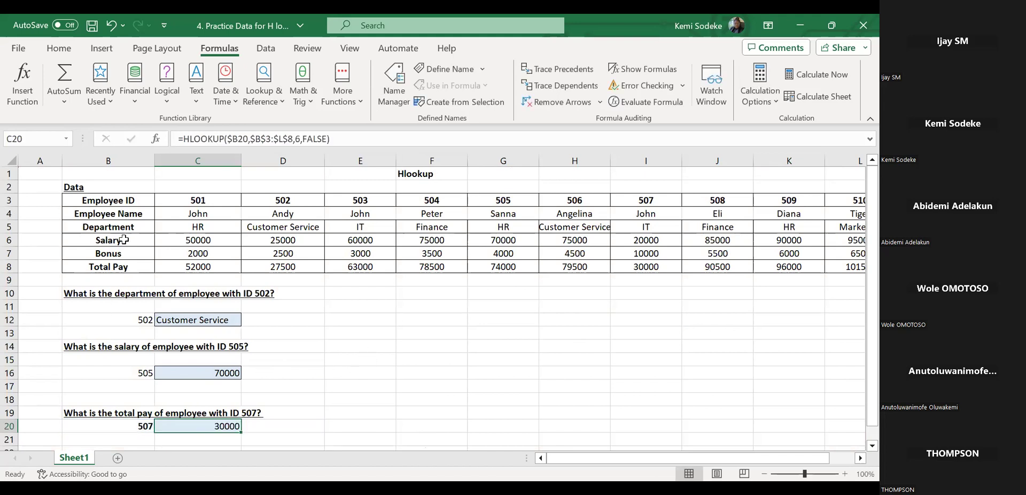
Number the data table rows from Employee ID to Total Pay as 1 to 6 in A3:A8
{"action": "left_click", "coordinate": [859, 459]}
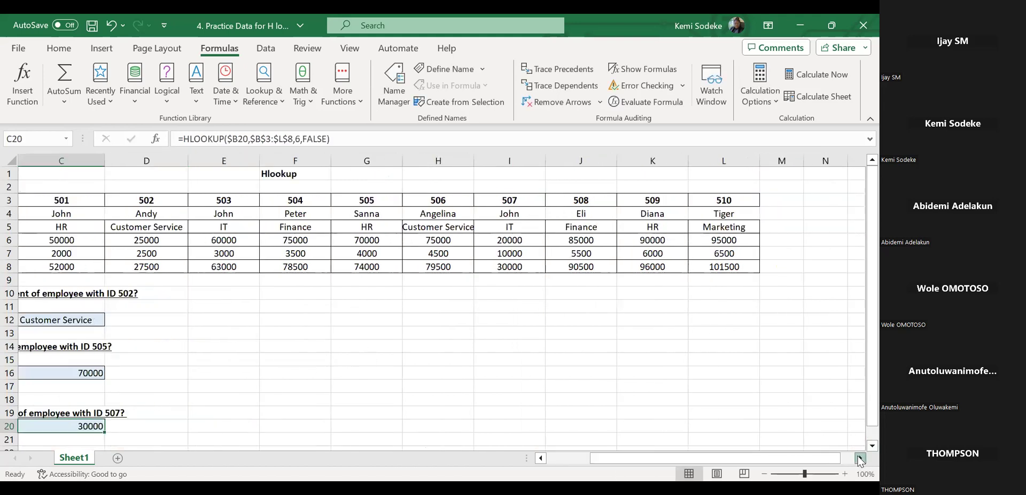
{"action": "left_click", "coordinate": [704, 201]}
{"action": "left_click_drag", "start_coordinate": [618, 458], "coordinate": [550, 457]}
{"action": "left_click", "coordinate": [40, 202]}
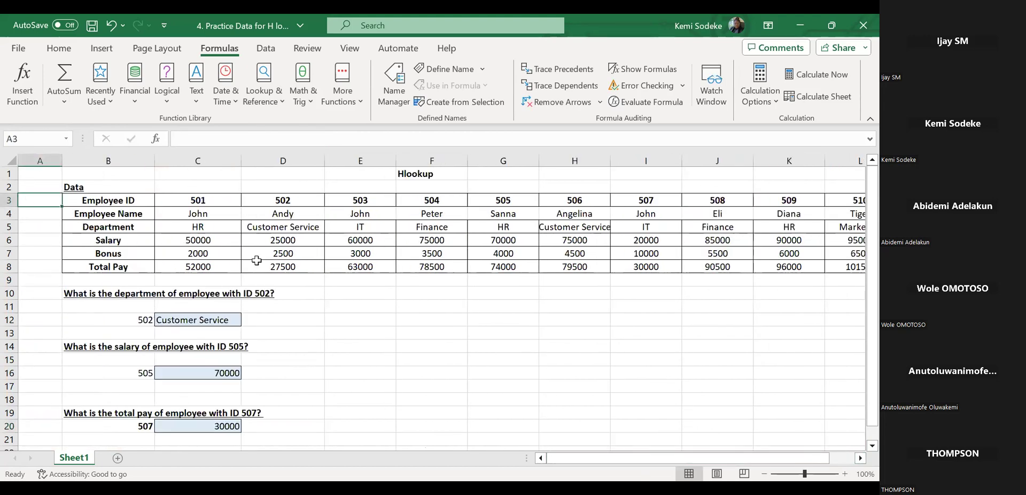
{"action": "type", "text": "1"}
{"action": "key", "text": "Return"}
{"action": "type", "text": "2"}
{"action": "key", "text": "Return"}
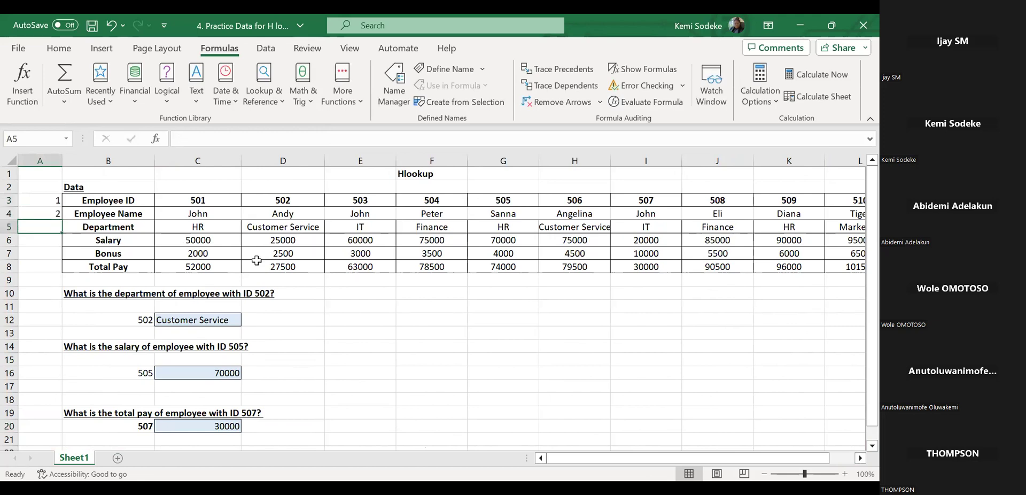
{"action": "left_click_drag", "start_coordinate": [43, 200], "coordinate": [38, 268]}
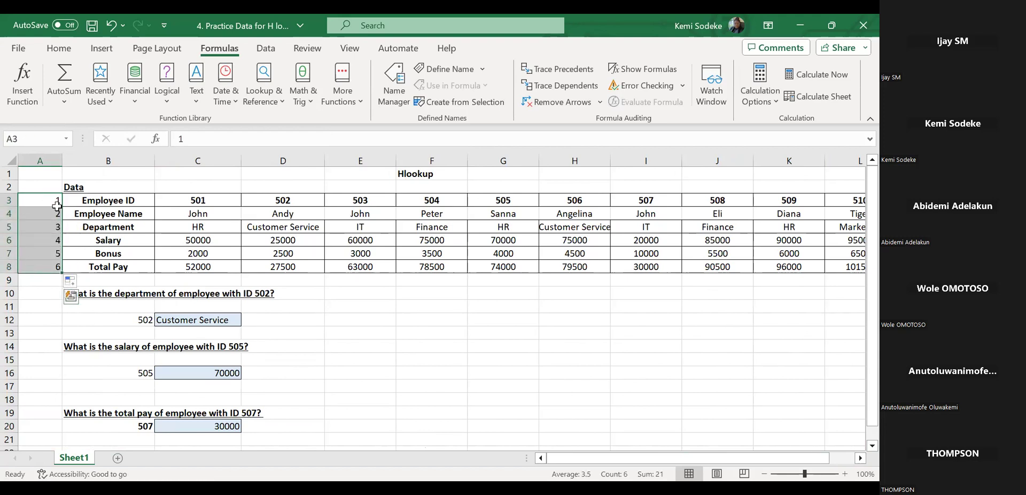
Clear the row numbers from A3:A8
{"action": "left_click_drag", "start_coordinate": [39, 202], "coordinate": [40, 264]}
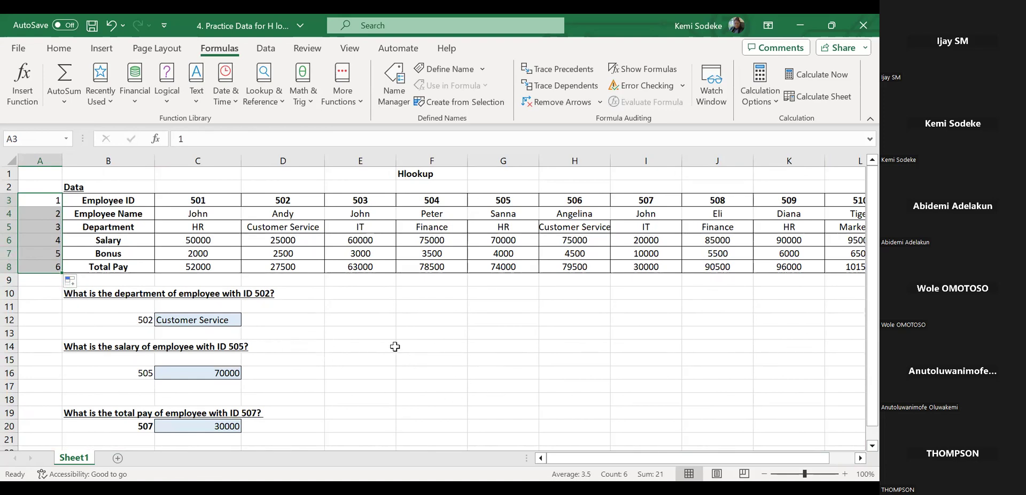
{"action": "key", "text": "Delete"}
{"action": "left_click", "coordinate": [374, 368]}
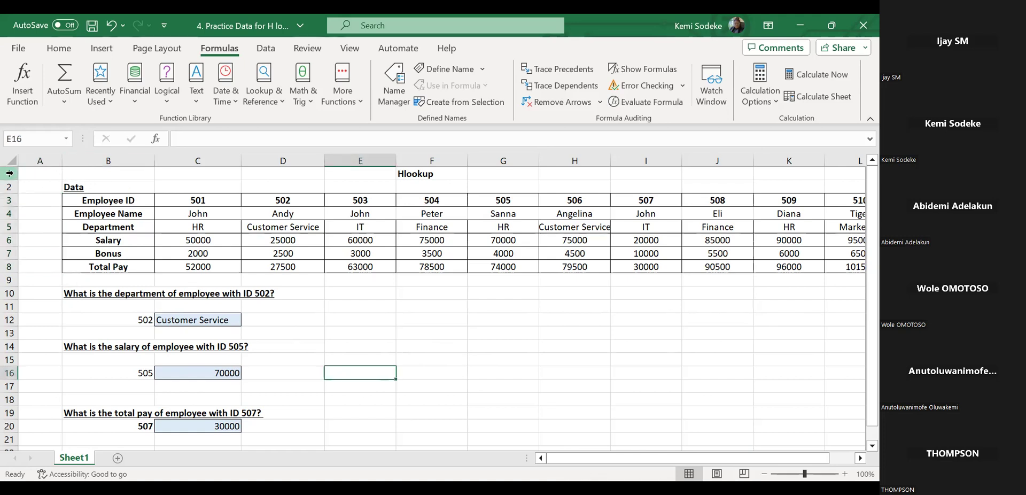
{"action": "left_click", "coordinate": [89, 175]}
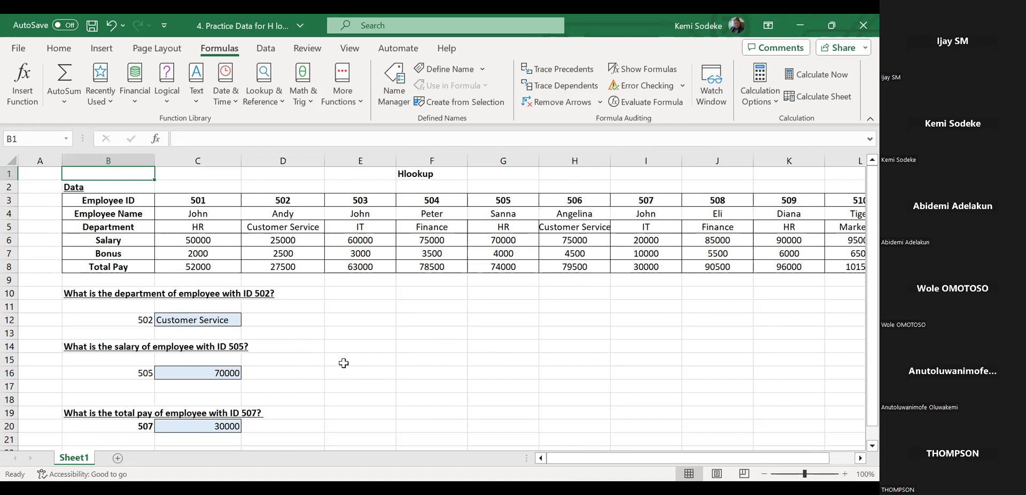
Enter 1, 2 and 3 from A3 down and continue the series to 6 in A8 beside Total Pay
{"action": "left_click", "coordinate": [44, 198]}
{"action": "type", "text": "1"}
{"action": "key", "text": "Return"}
{"action": "type", "text": "2"}
{"action": "key", "text": "Return"}
{"action": "type", "text": "3"}
{"action": "key", "text": "Return"}
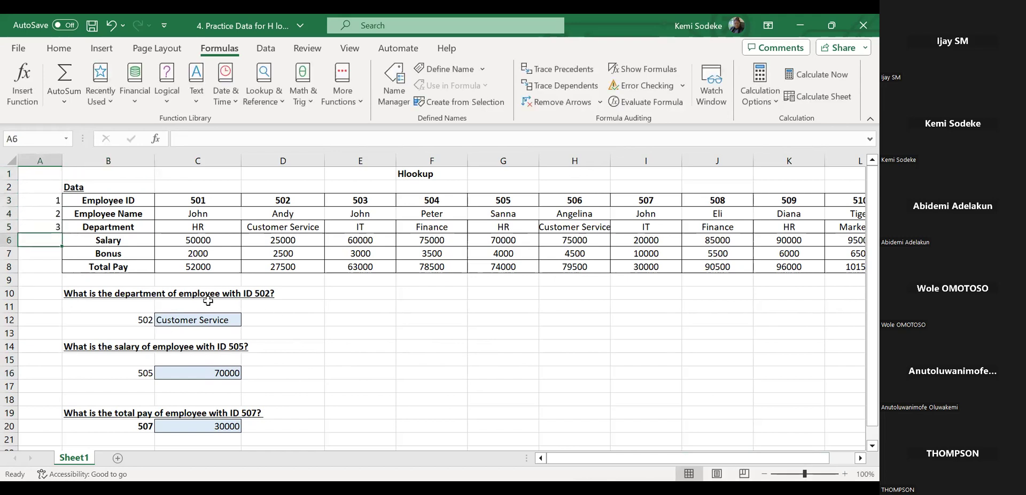
{"action": "left_click_drag", "start_coordinate": [44, 201], "coordinate": [60, 271]}
Replace the row index number in the C20 HLOOKUP formula with a reference to A8 and review the formula
{"action": "left_click", "coordinate": [217, 426]}
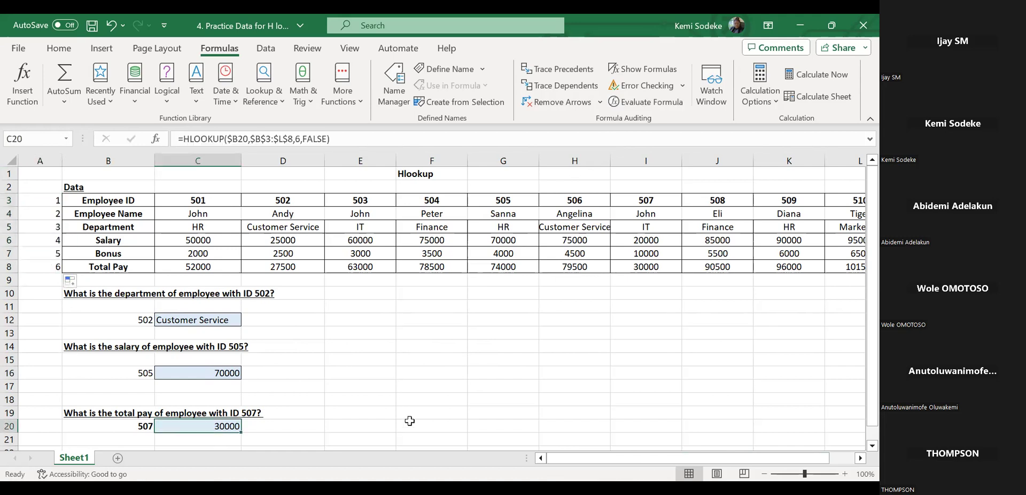
{"action": "left_click", "coordinate": [300, 138]}
{"action": "key", "text": "BackSpace"}
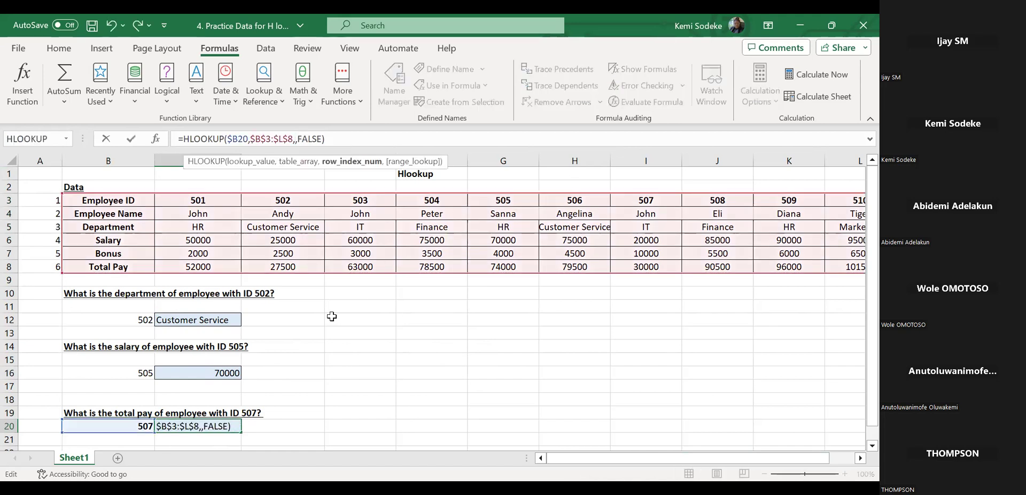
{"action": "left_click", "coordinate": [46, 265]}
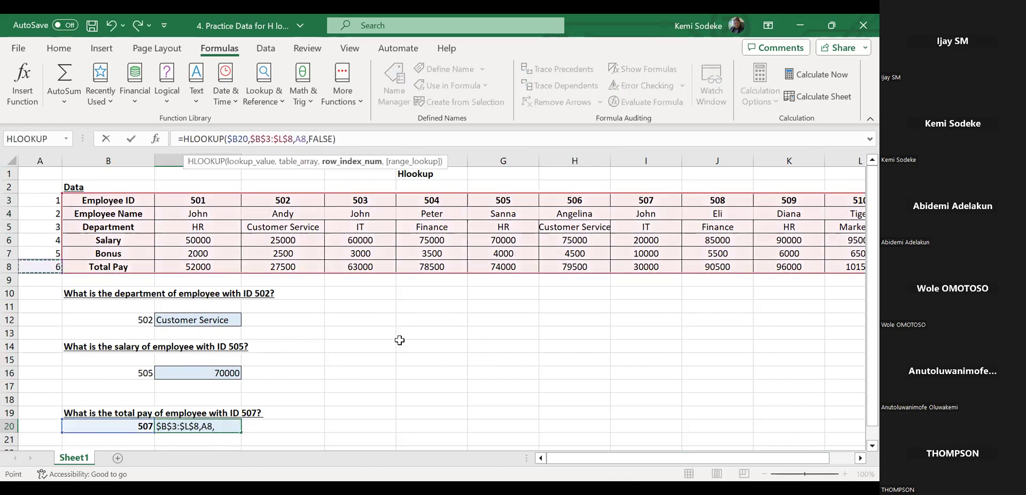
{"action": "key", "text": "Return"}
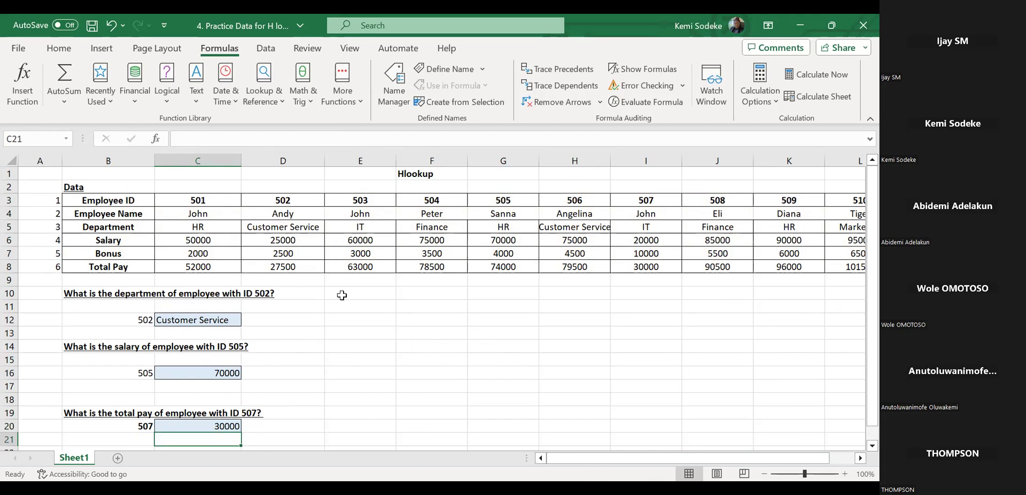
{"action": "left_click", "coordinate": [219, 427]}
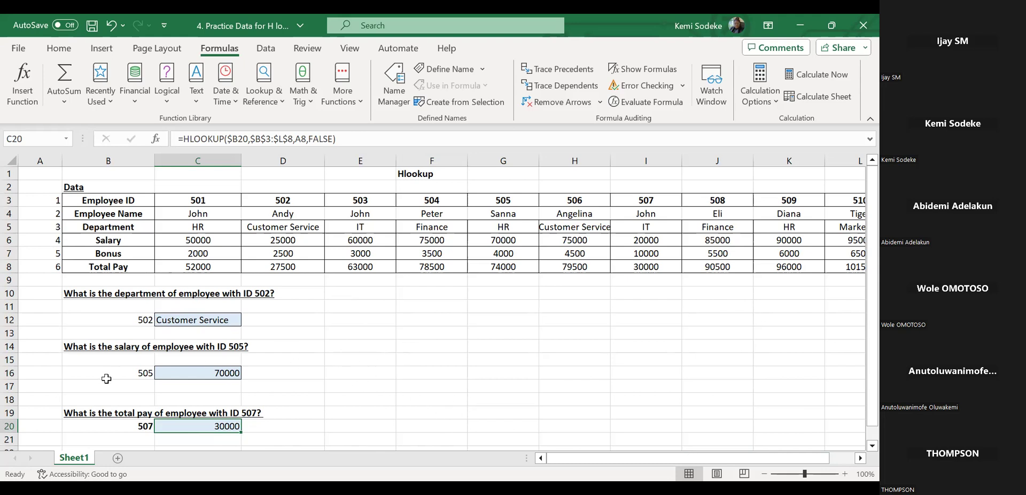
{"action": "left_click", "coordinate": [361, 375]}
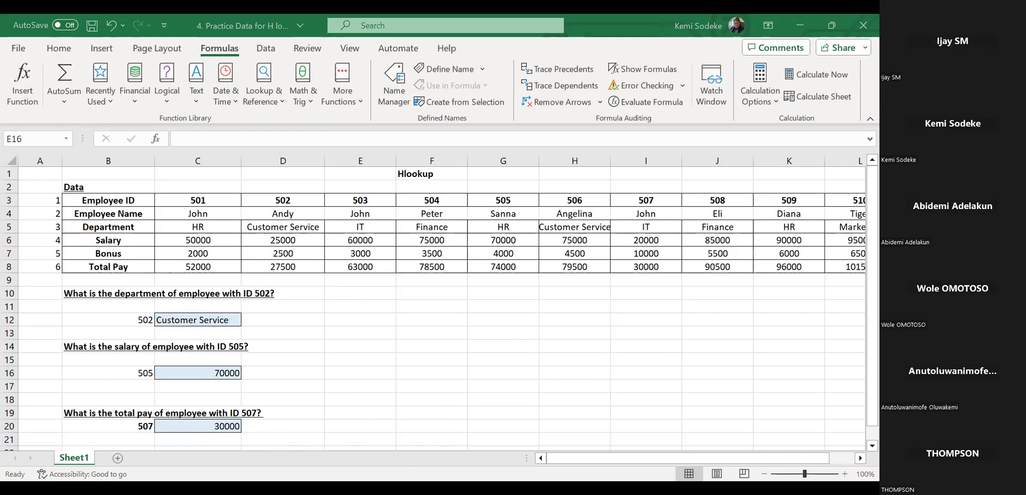
{"action": "left_click", "coordinate": [300, 331]}
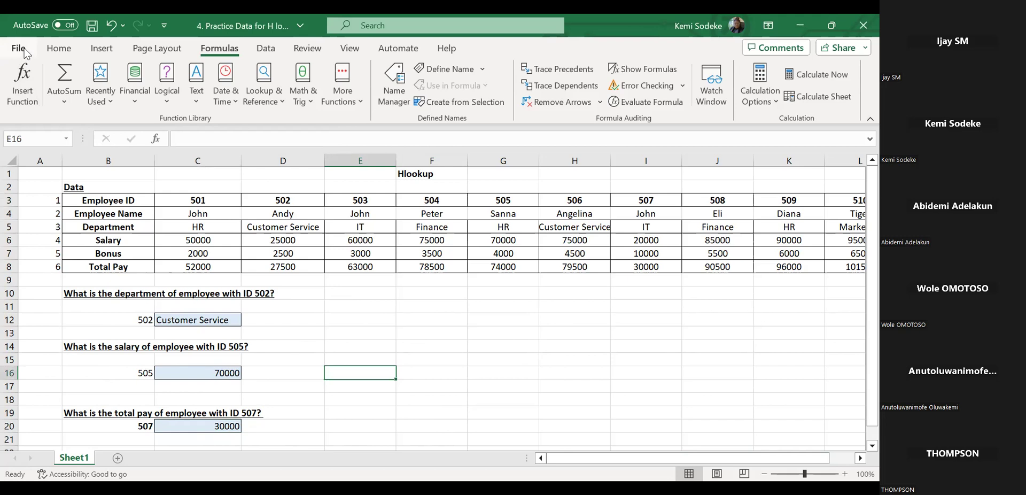
{"action": "left_click", "coordinate": [20, 48]}
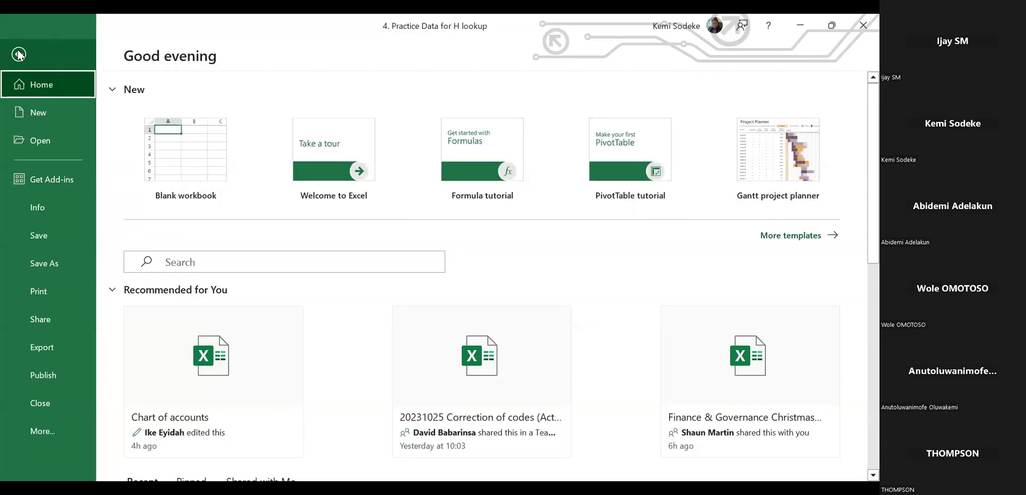
{"action": "left_click", "coordinate": [19, 54]}
{"action": "left_click", "coordinate": [369, 319]}
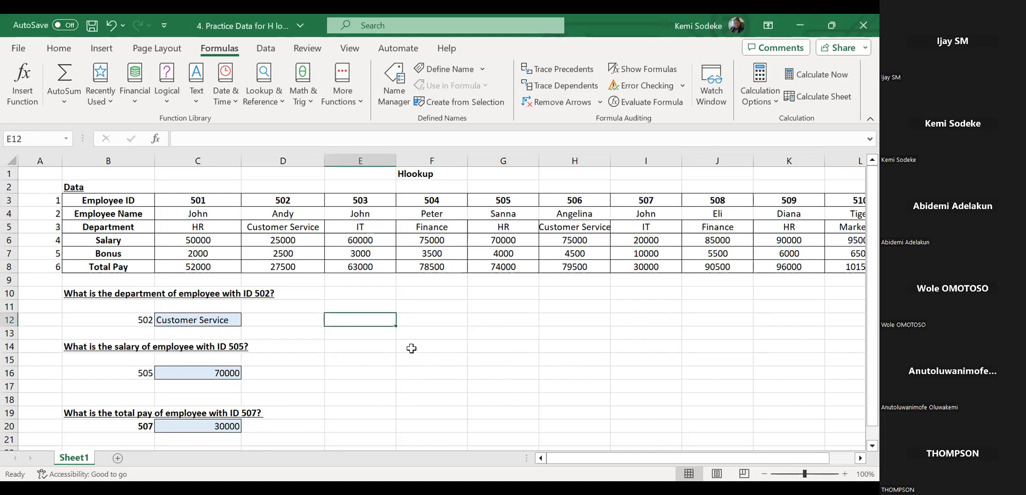
{"action": "key", "text": "alt+Tab"}
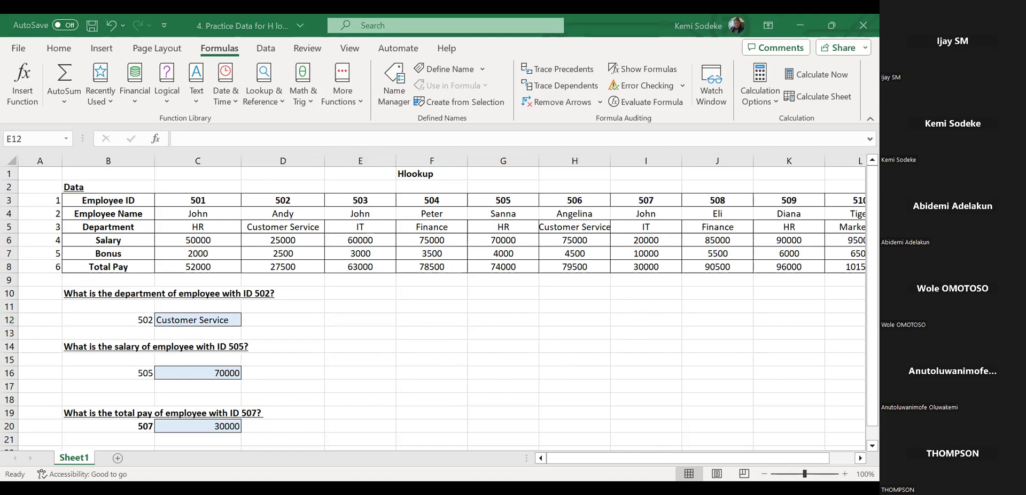
{"action": "left_click", "coordinate": [432, 373]}
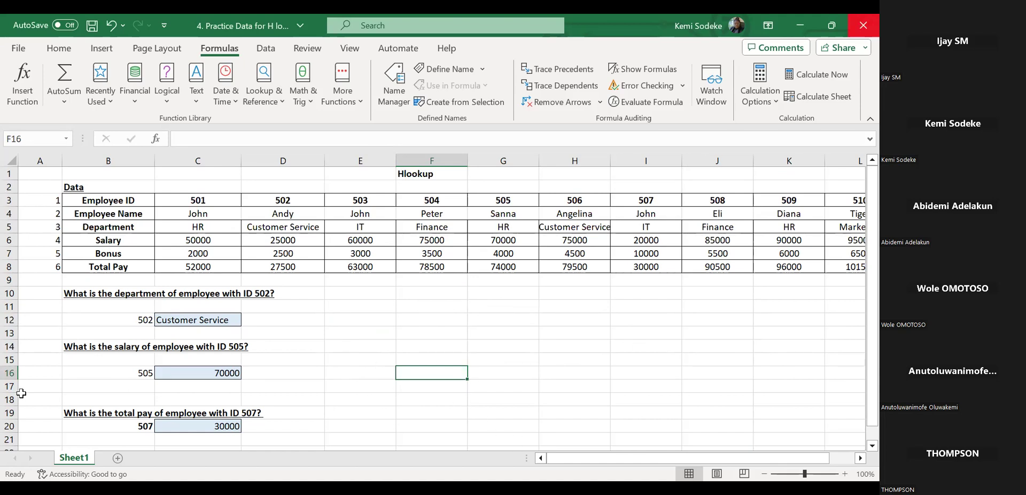
{"action": "left_click", "coordinate": [323, 346]}
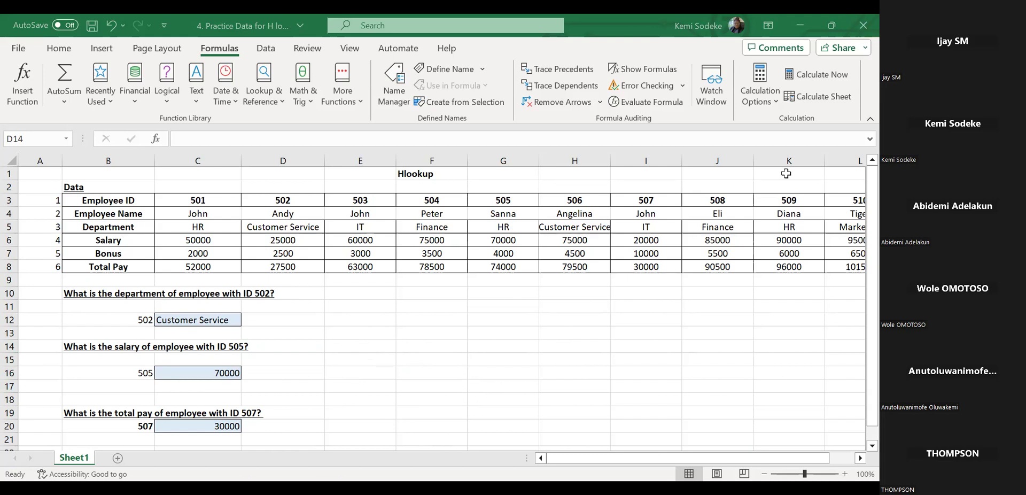
Close the H lookup practice workbook and save its changes
{"action": "left_click", "coordinate": [863, 25]}
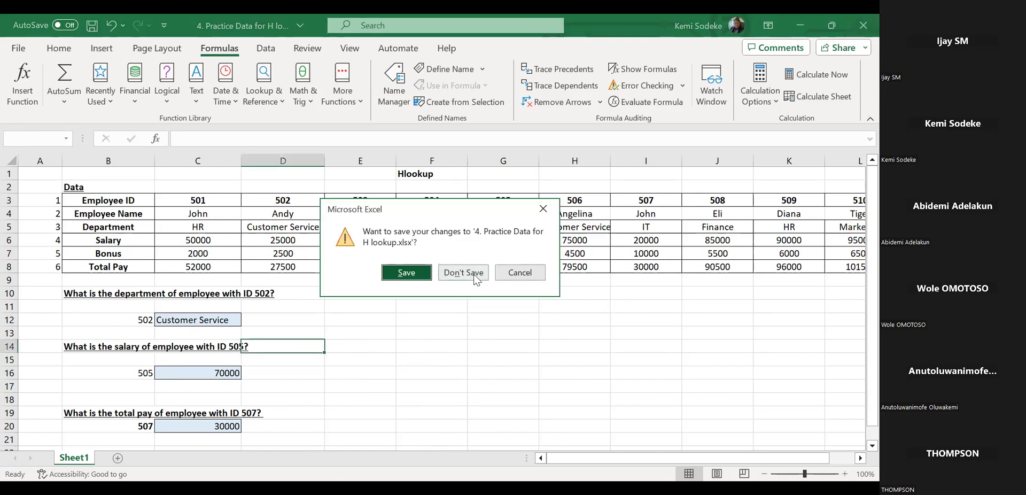
{"action": "left_click", "coordinate": [385, 277]}
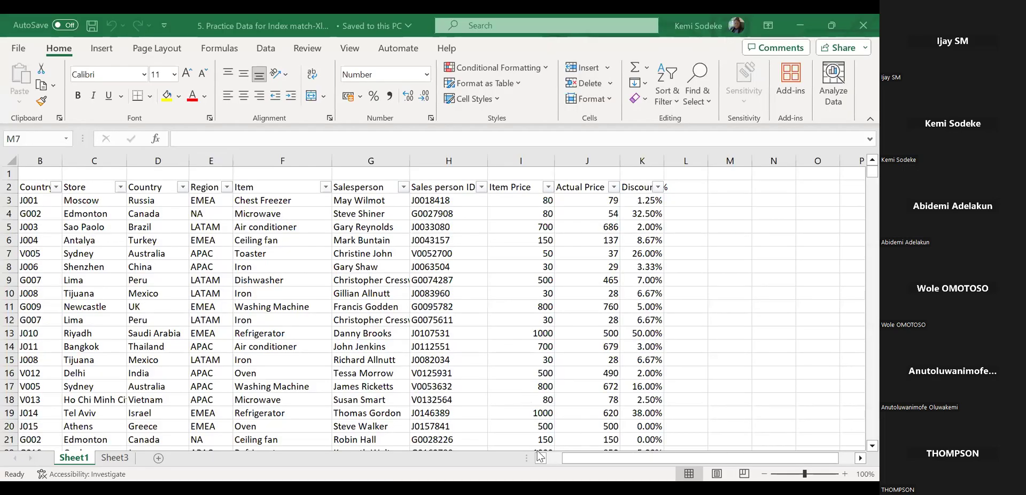
Look across the sales data columns on Sheet1 of the Index match practice workbook, from Store to the discount percentage
{"action": "left_click", "coordinate": [553, 458]}
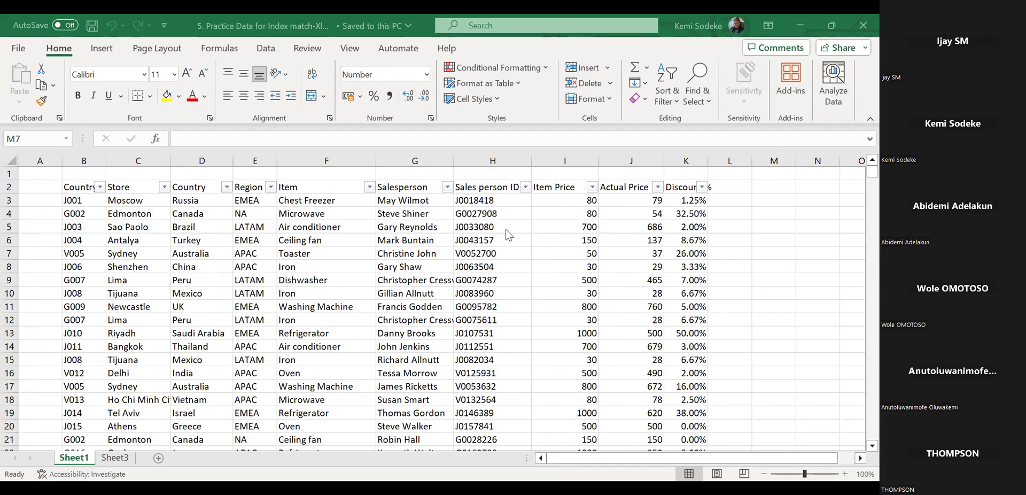
{"action": "left_click", "coordinate": [318, 336]}
{"action": "left_click", "coordinate": [334, 292]}
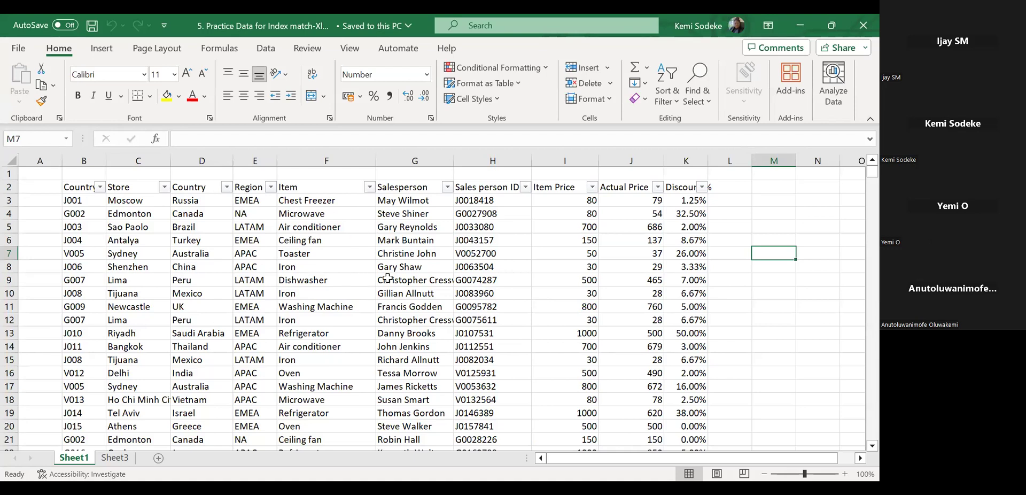
{"action": "left_click", "coordinate": [860, 458]}
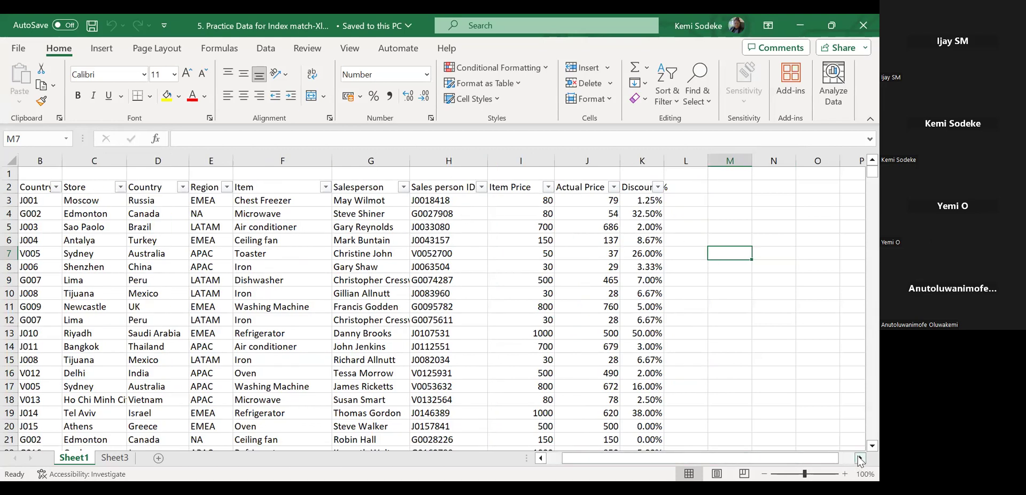
{"action": "left_click", "coordinate": [860, 458]}
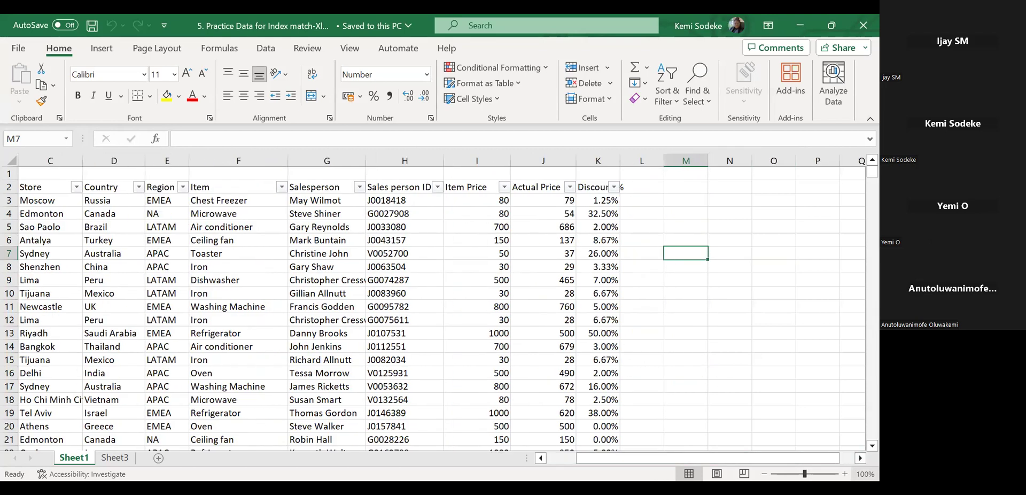
Copy the first sales person ID from H3 to N3 and widen column N
{"action": "left_click", "coordinate": [860, 457]}
{"action": "left_click", "coordinate": [860, 458]}
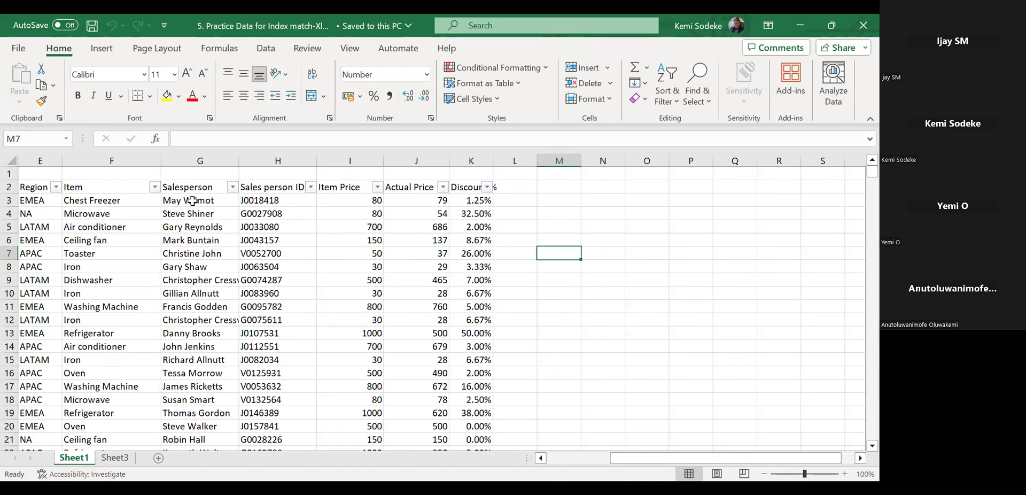
{"action": "left_click", "coordinate": [266, 204]}
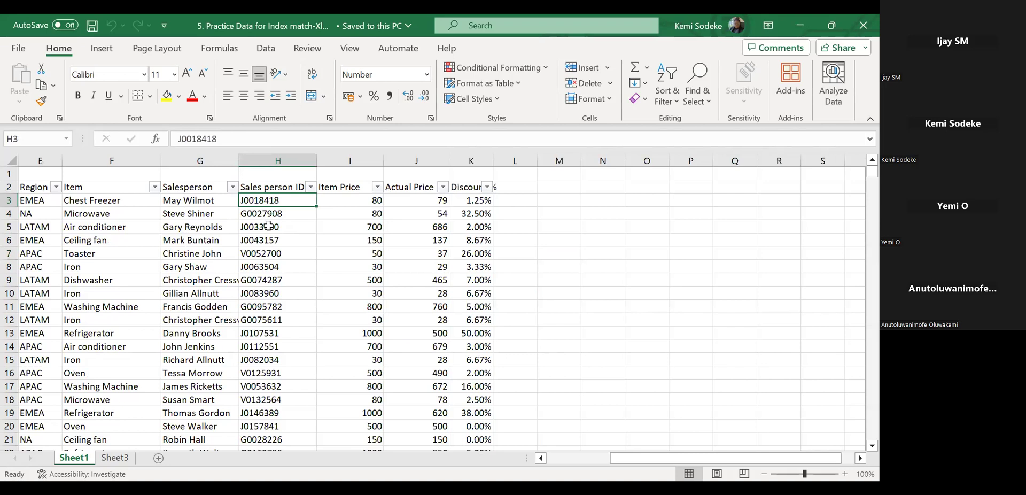
{"action": "key", "text": "ctrl+c"}
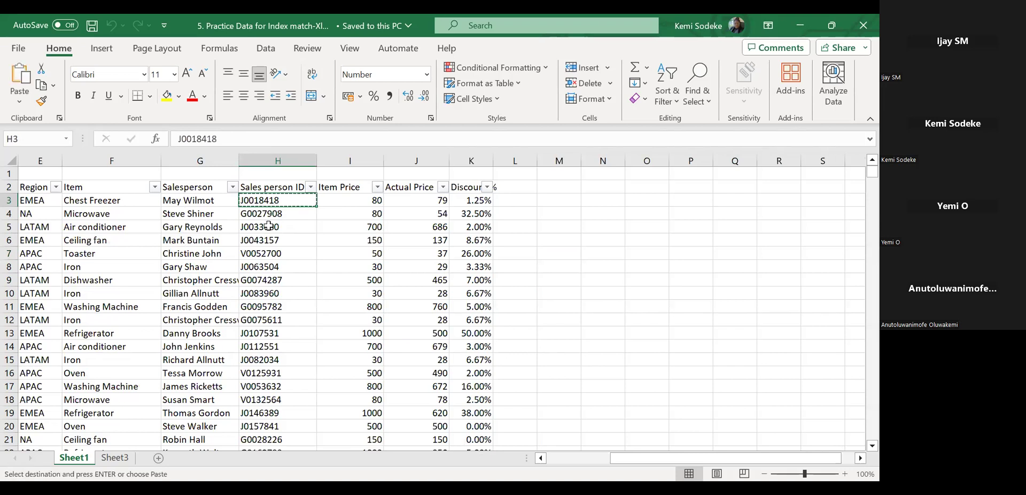
{"action": "left_click", "coordinate": [604, 199]}
{"action": "key", "text": "Return"}
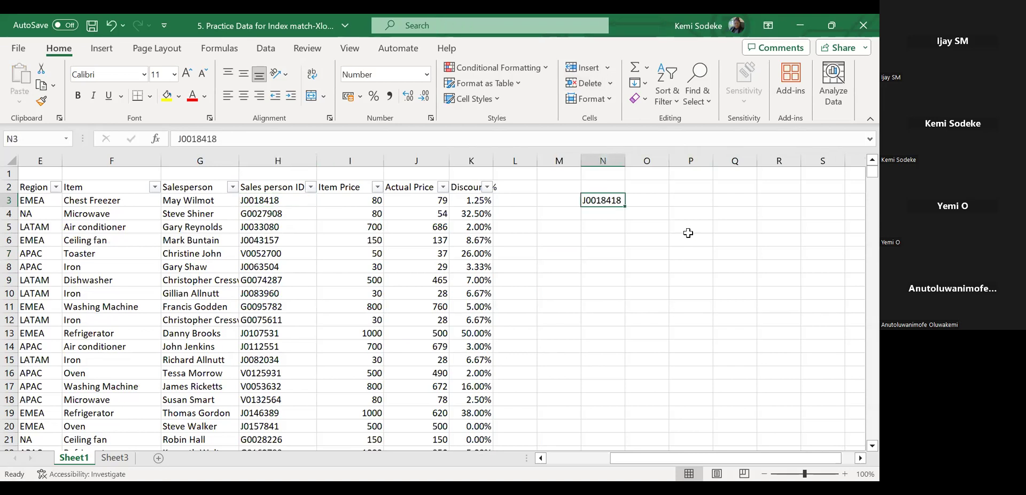
{"action": "left_click", "coordinate": [653, 199]}
{"action": "double_click", "coordinate": [625, 161]}
{"action": "left_click", "coordinate": [616, 201]}
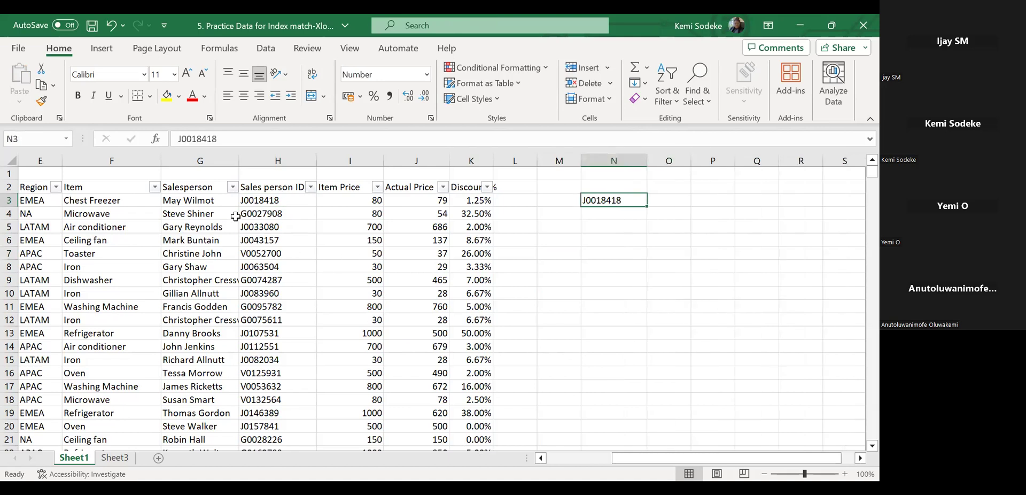
Widen column O and start a VLOOKUP formula in O3 beside the copied sales person ID
{"action": "left_click", "coordinate": [565, 463]}
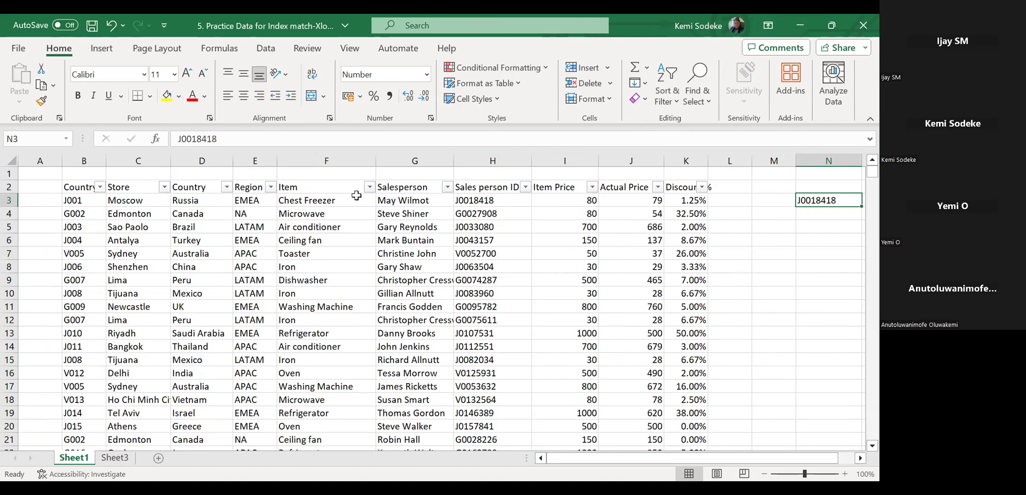
{"action": "left_click", "coordinate": [400, 202]}
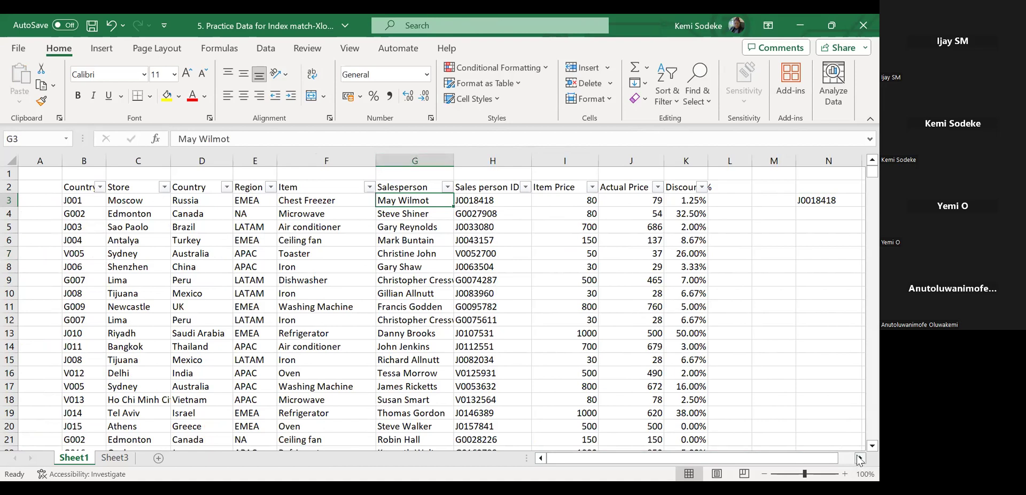
{"action": "double_click", "coordinate": [858, 459]}
{"action": "left_click", "coordinate": [858, 459]}
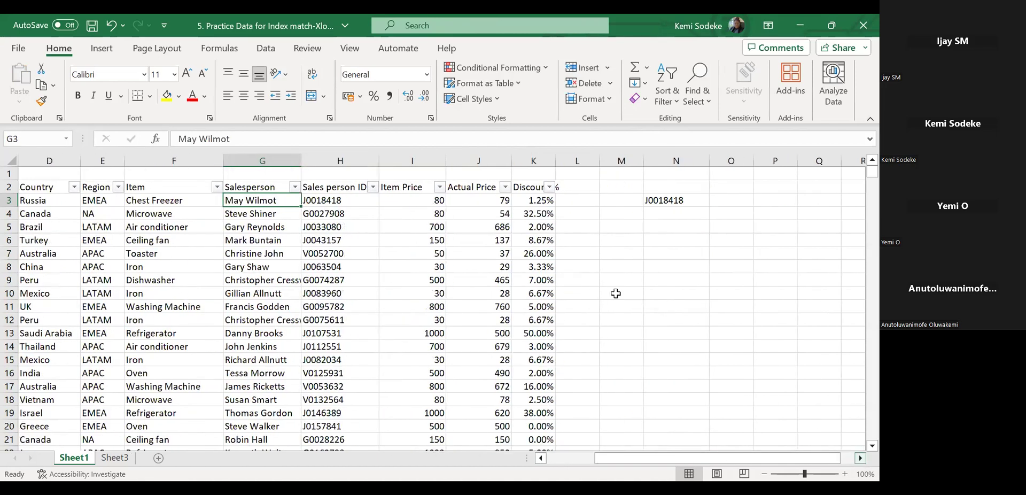
{"action": "left_click", "coordinate": [671, 199]}
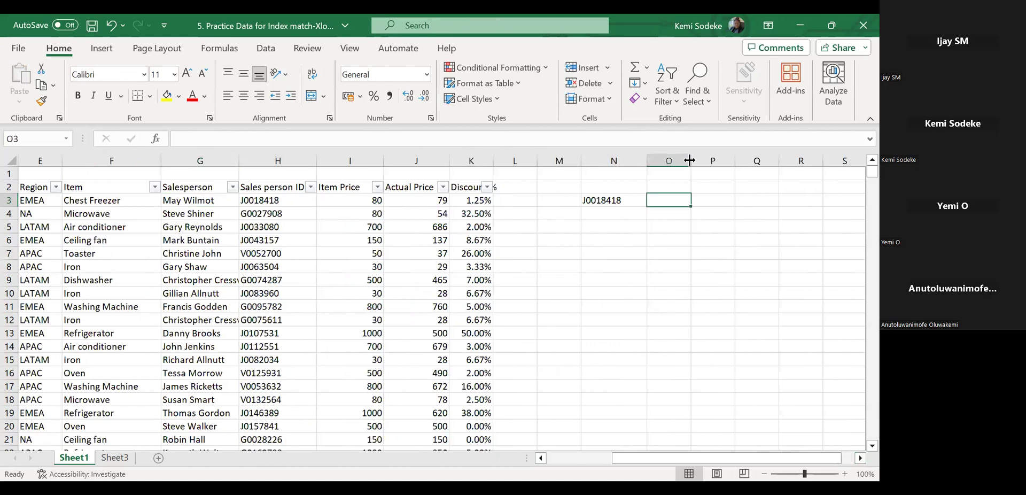
{"action": "left_click_drag", "start_coordinate": [690, 159], "coordinate": [724, 160]}
{"action": "type", "text": "="}
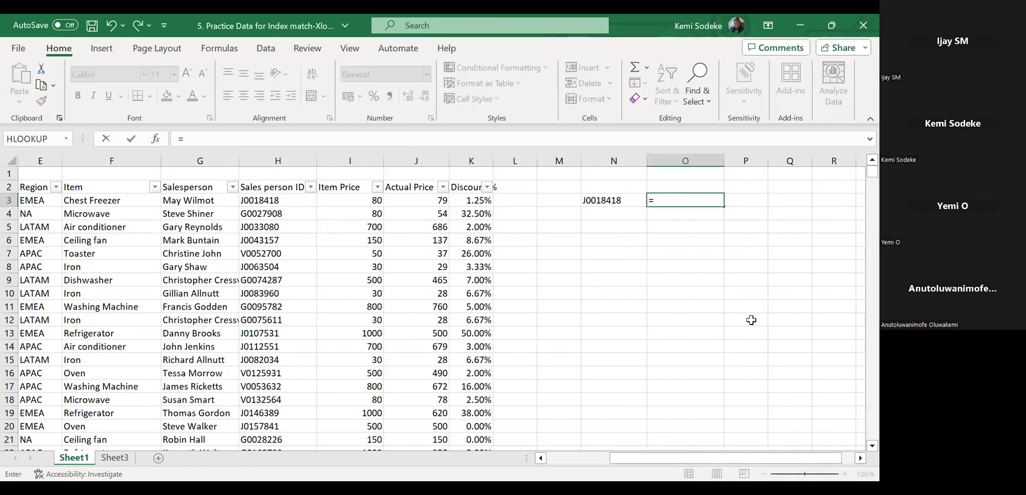
{"action": "type", "text": "vlookup"}
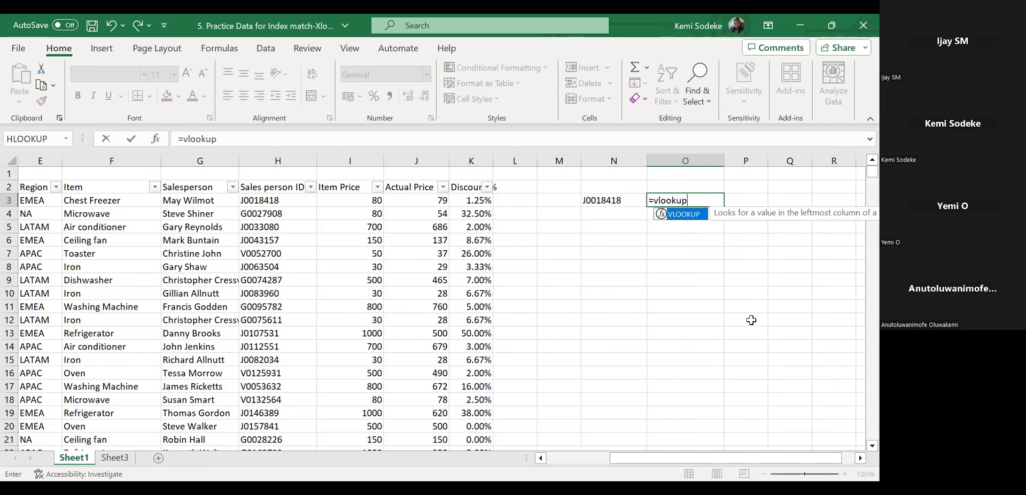
{"action": "type", "text": "("}
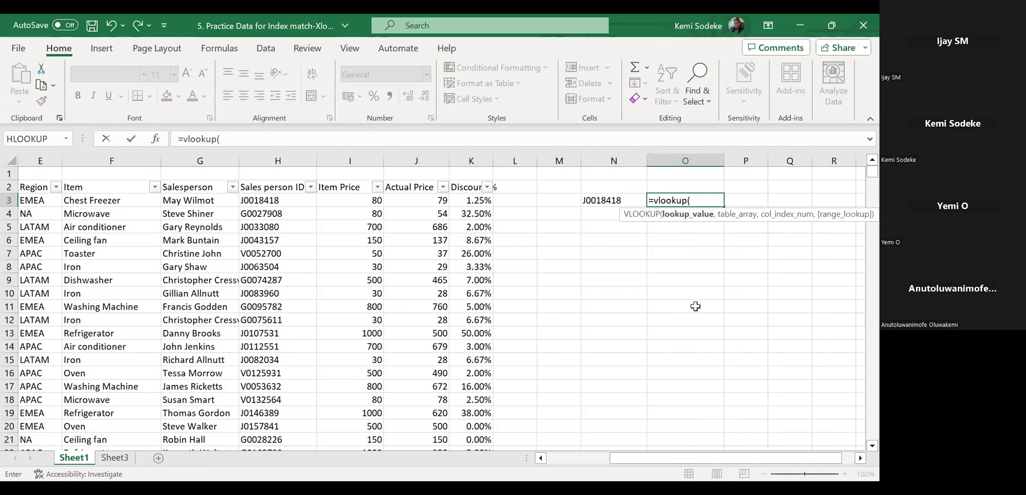
Add the full sales data range B2:K2341, including the headers, to the VLOOKUP formula in O3
{"action": "left_click_drag", "start_coordinate": [658, 461], "coordinate": [631, 460]}
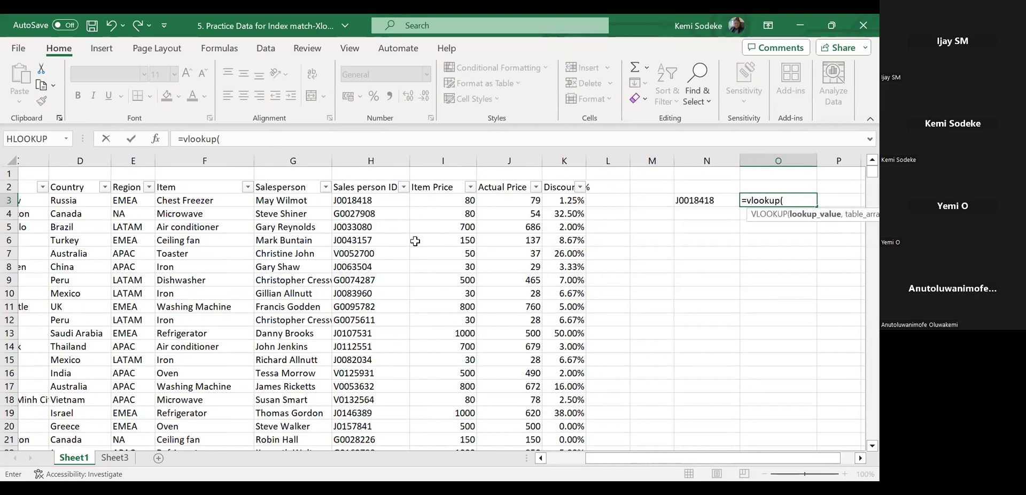
{"action": "left_click_drag", "start_coordinate": [612, 462], "coordinate": [550, 459]}
{"action": "left_click", "coordinate": [72, 187]}
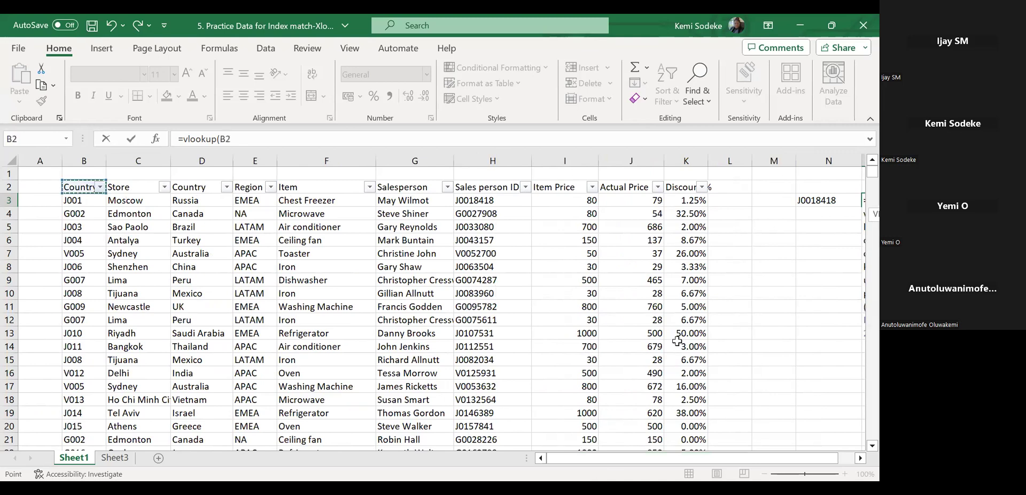
{"action": "left_click", "coordinate": [684, 389], "text": "shift"}
{"action": "key", "text": "ctrl+shift+Down"}
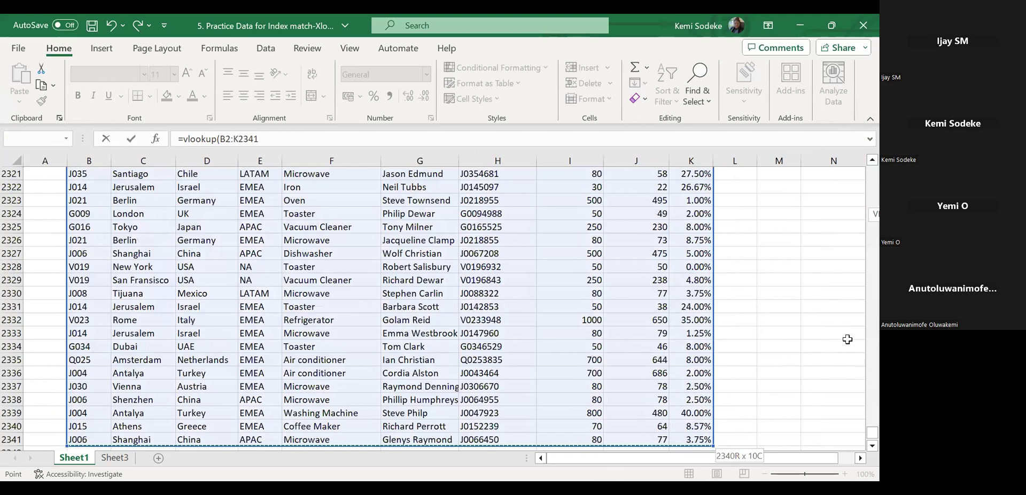
{"action": "left_click", "coordinate": [860, 457]}
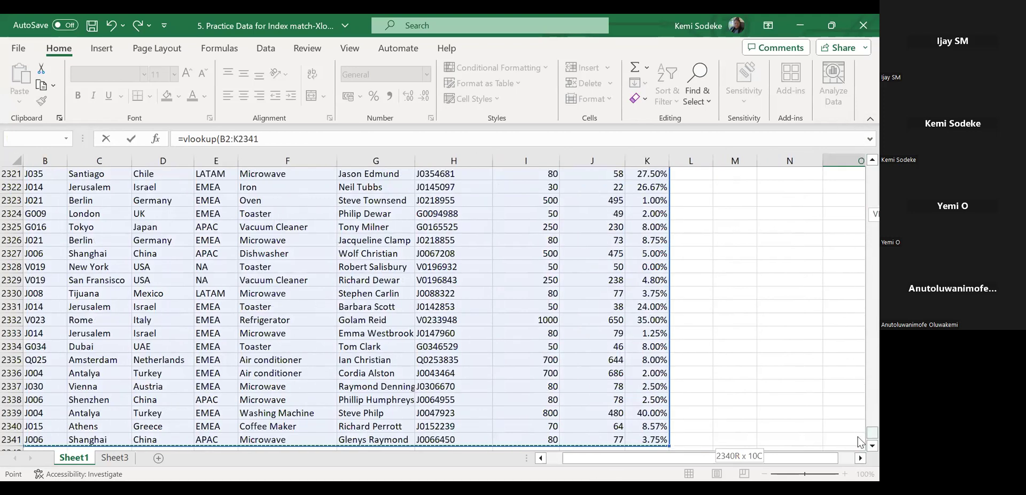
{"action": "left_click_drag", "start_coordinate": [853, 272], "coordinate": [904, 153]}
{"action": "left_click", "coordinate": [860, 458]}
{"action": "left_click", "coordinate": [859, 459]}
{"action": "left_click", "coordinate": [859, 460]}
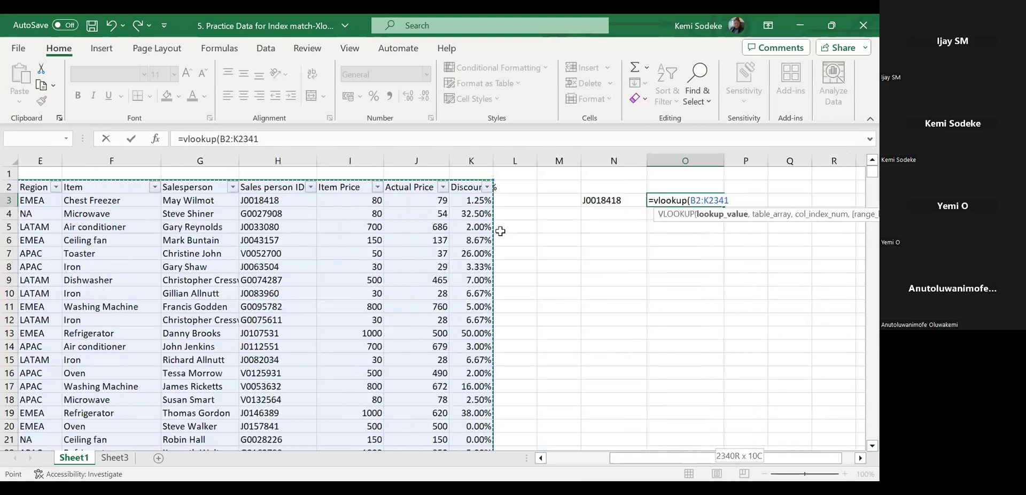
{"action": "type", "text": ","}
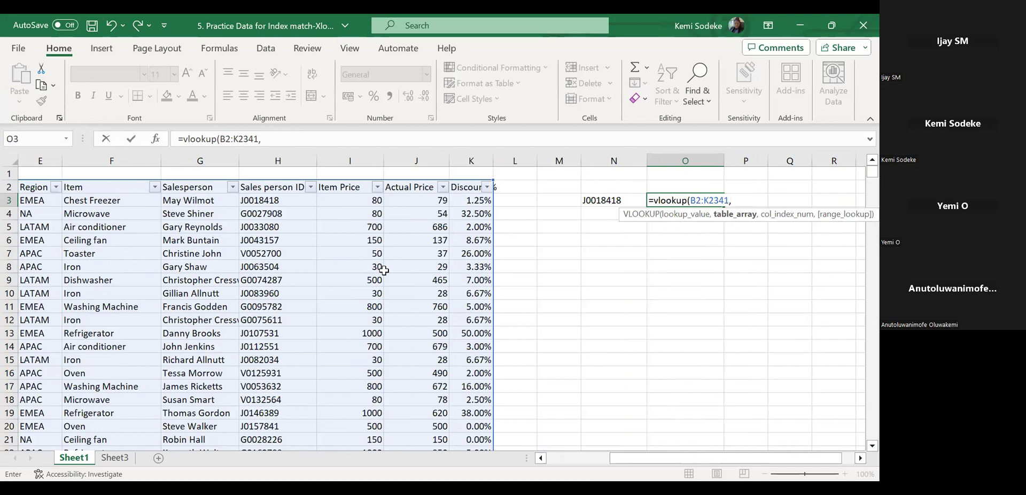
Insert N3 as the lookup value before the range and complete the VLOOKUP with column index 7 and FALSE
{"action": "left_click", "coordinate": [541, 458]}
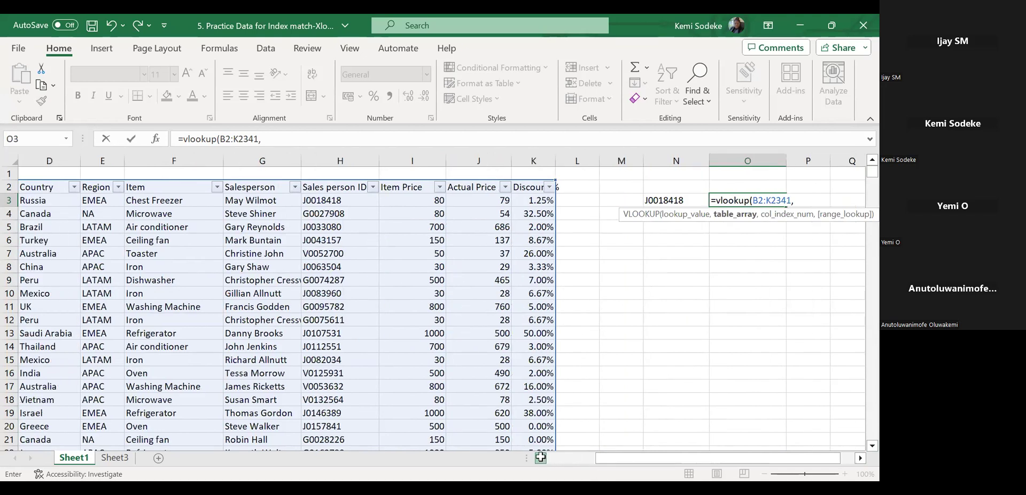
{"action": "scroll", "coordinate": [487, 308], "scroll_direction": "left", "scroll_amount": 3}
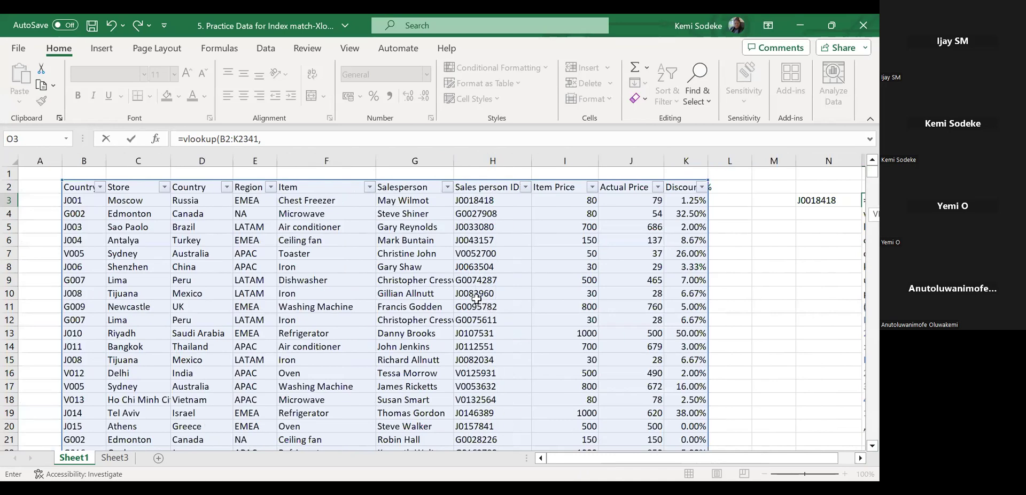
{"action": "left_click", "coordinate": [219, 138]}
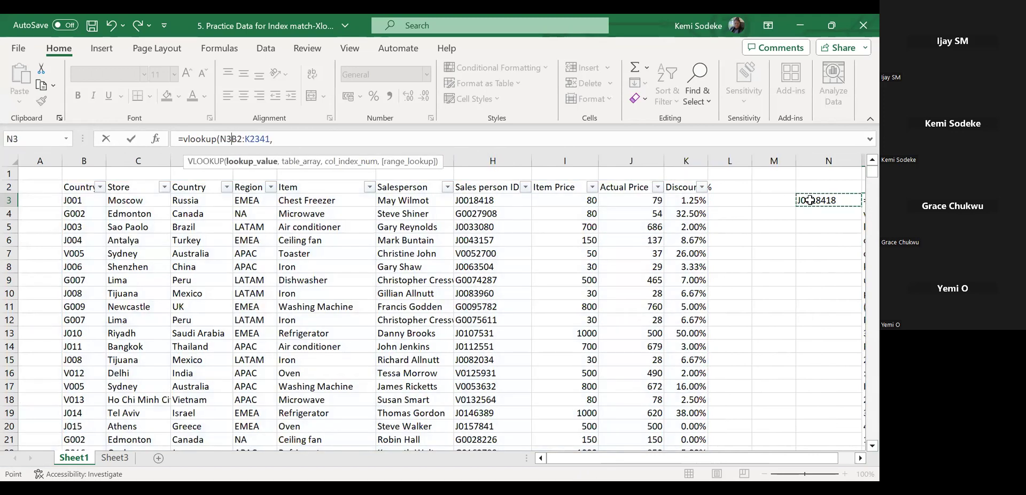
{"action": "type", "text": ","}
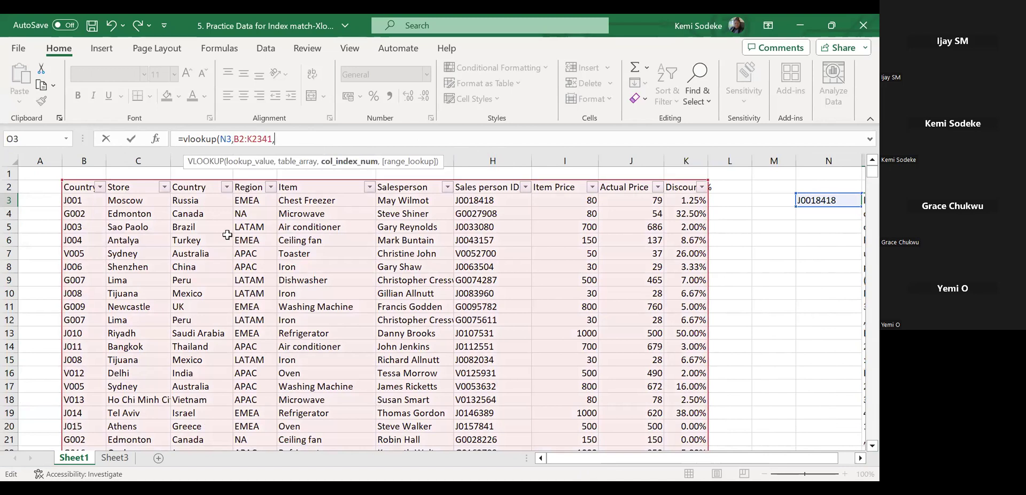
{"action": "type", "text": "7,false"}
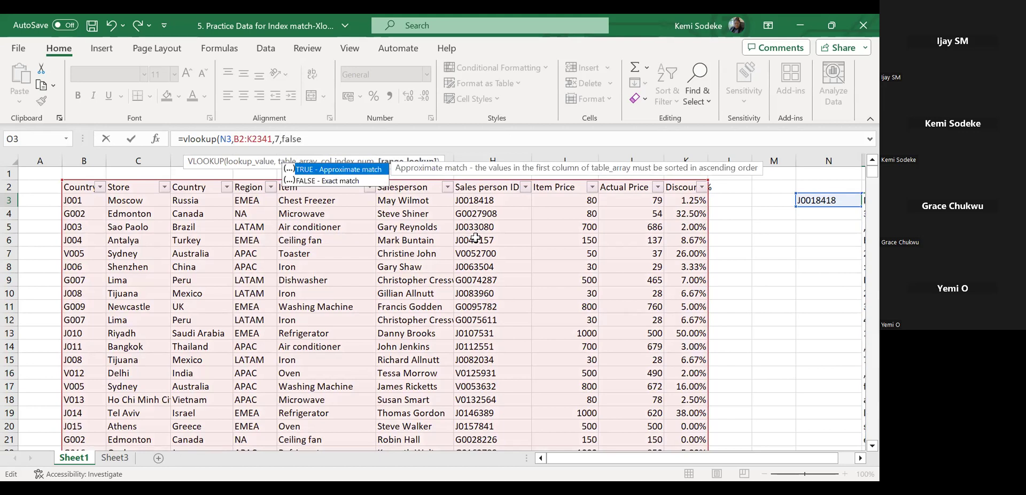
{"action": "key", "text": "Return"}
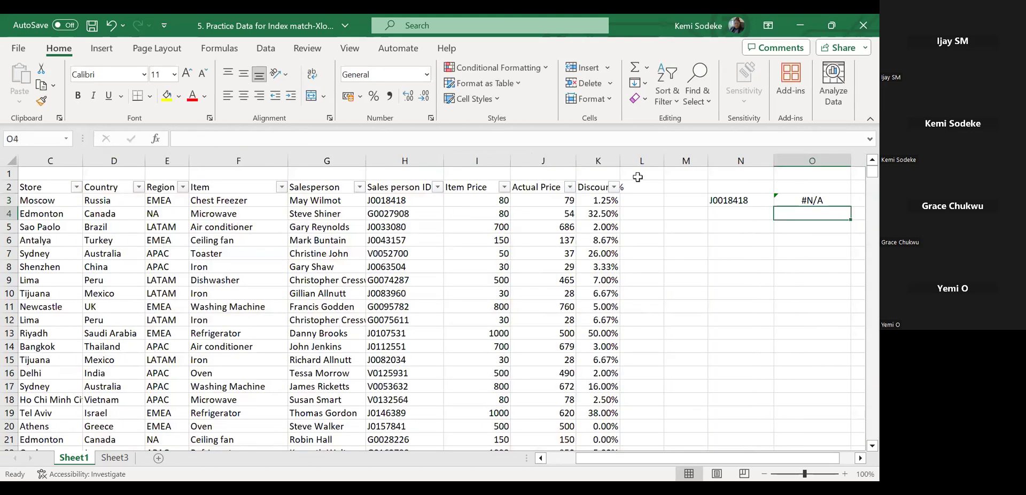
Examine the VLOOKUP formula in O3 against its table range, the row 3 salesperson and ID cells, and the lookup value in N3
{"action": "key", "text": "Up"}
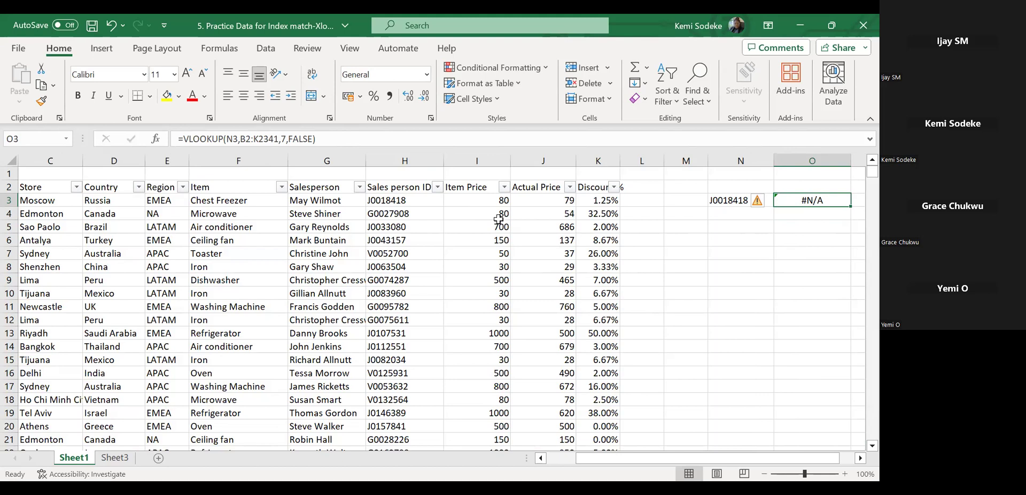
{"action": "left_click", "coordinate": [402, 201]}
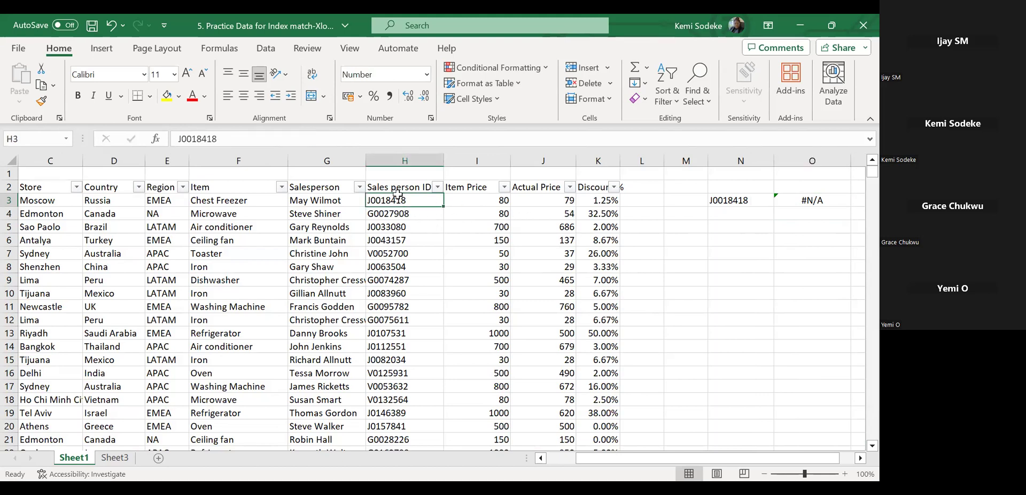
{"action": "left_click", "coordinate": [806, 200]}
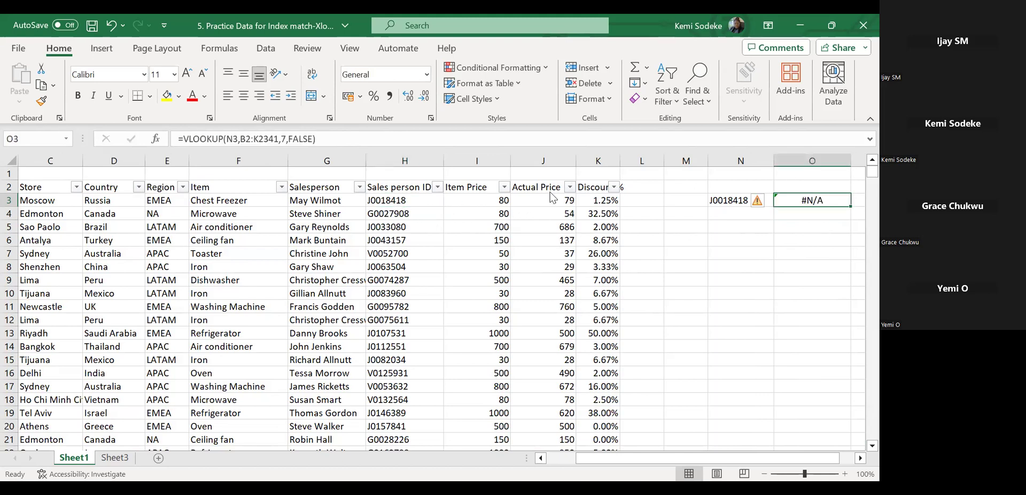
{"action": "left_click", "coordinate": [344, 139]}
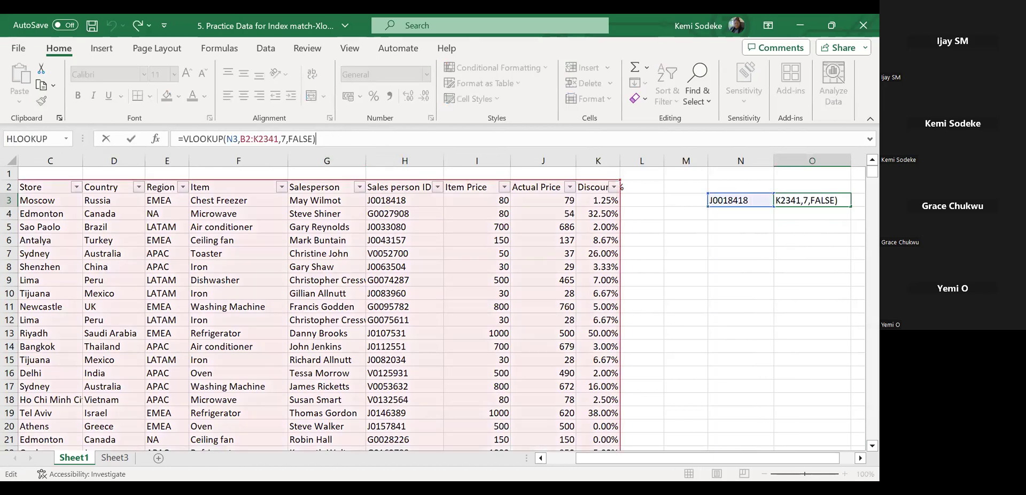
{"action": "left_click_drag", "start_coordinate": [598, 459], "coordinate": [550, 460]}
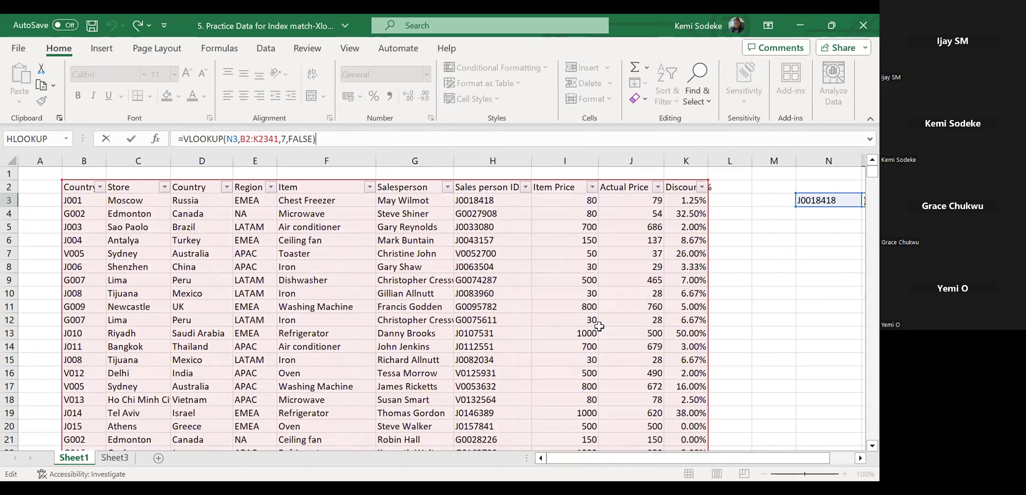
{"action": "key", "text": "Return"}
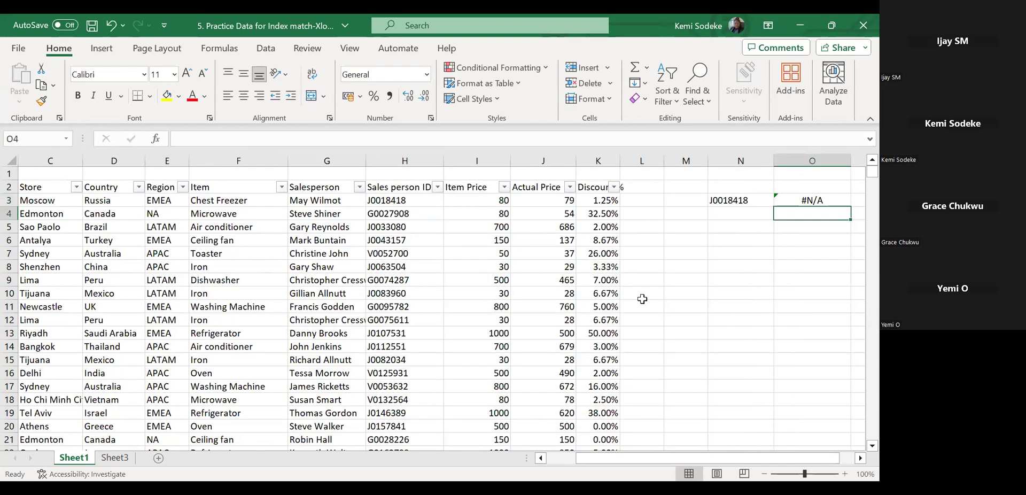
{"action": "left_click", "coordinate": [808, 199]}
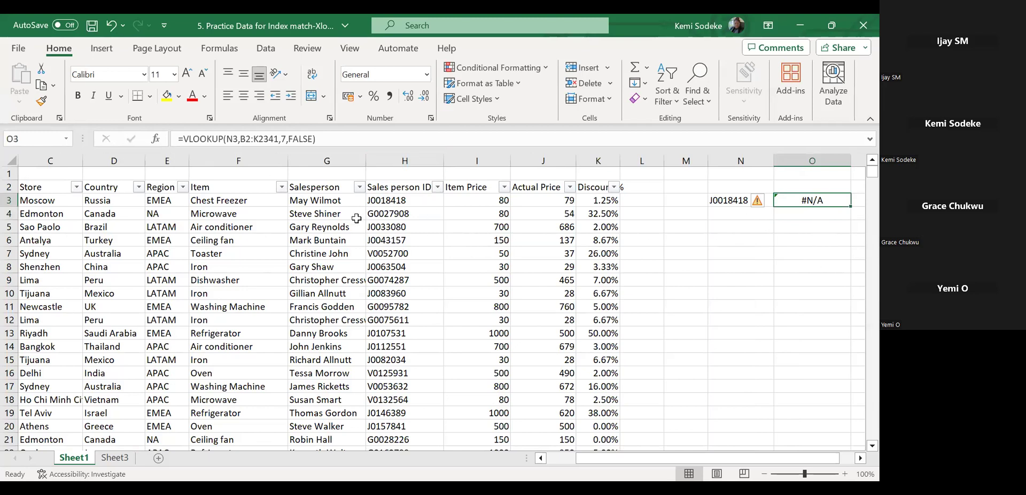
{"action": "left_click", "coordinate": [333, 199]}
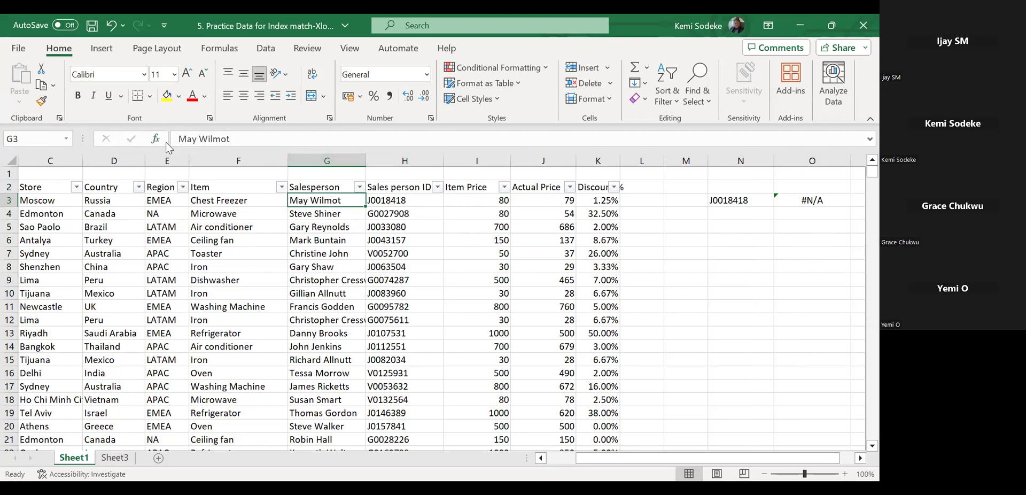
{"action": "left_click", "coordinate": [400, 202]}
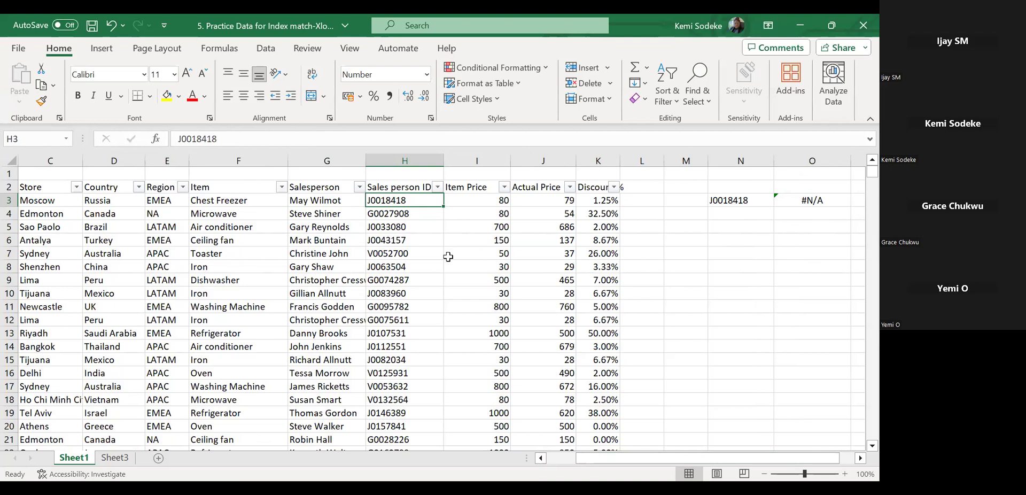
{"action": "left_click", "coordinate": [736, 200]}
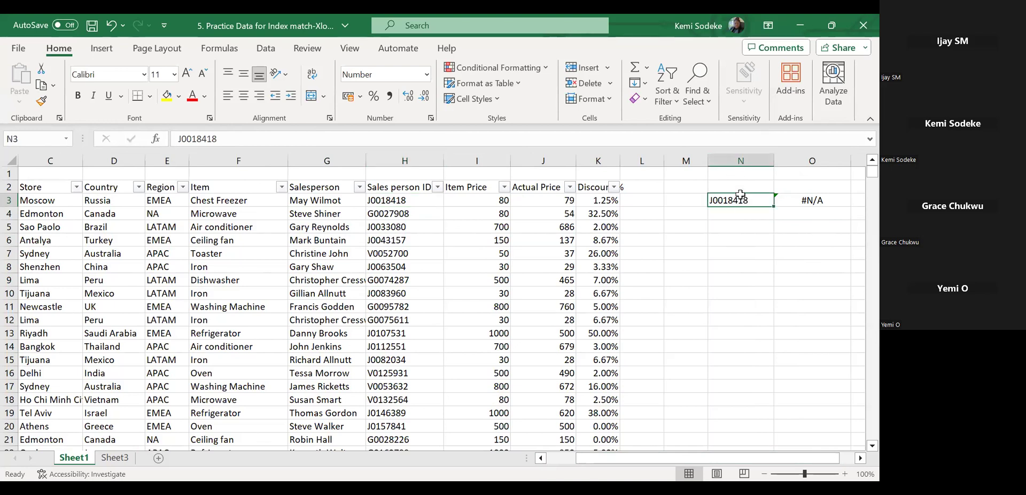
{"action": "left_click_drag", "start_coordinate": [614, 459], "coordinate": [573, 459]}
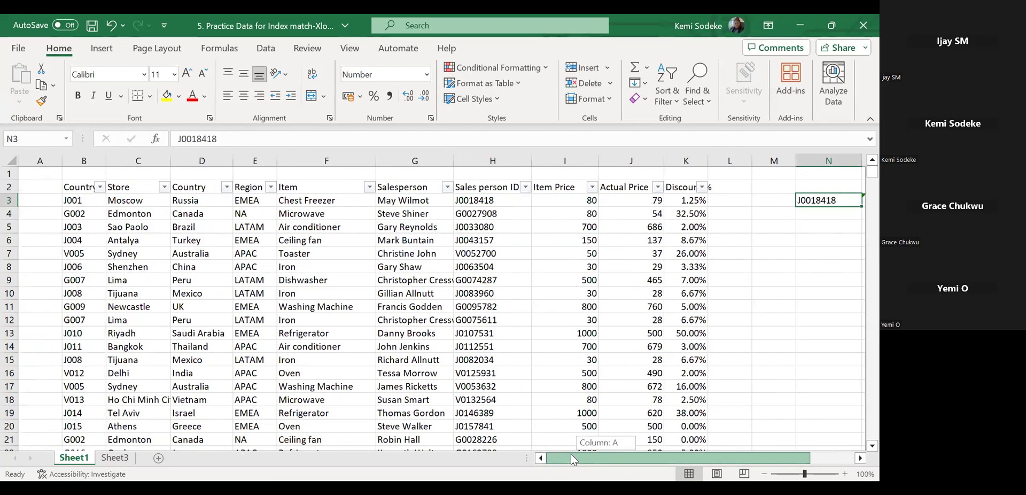
Examine the VLOOKUP formula in O3 against the table's first column B and the Sales person ID column H
{"action": "left_click", "coordinate": [84, 160]}
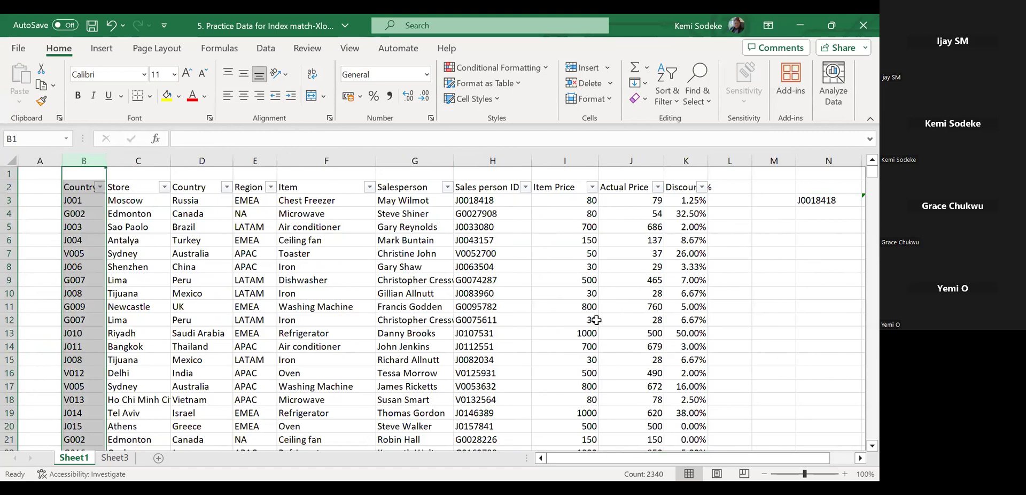
{"action": "left_click", "coordinate": [859, 458]}
{"action": "left_click", "coordinate": [860, 458]}
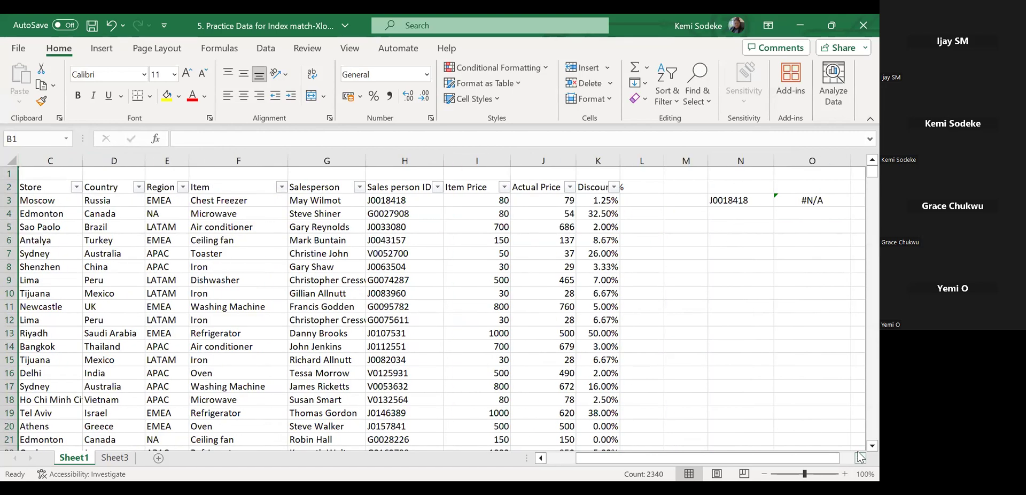
{"action": "left_click", "coordinate": [860, 458]}
{"action": "left_click", "coordinate": [755, 200]}
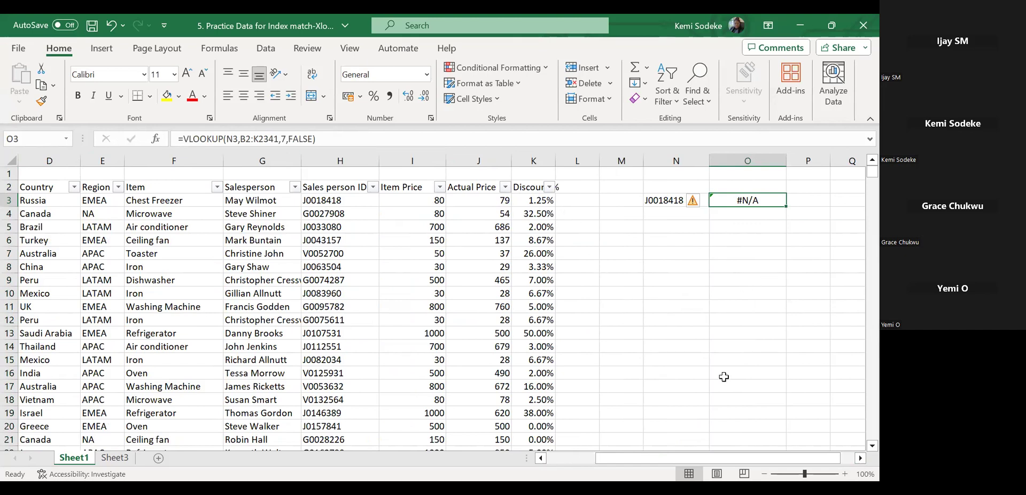
{"action": "left_click", "coordinate": [340, 160]}
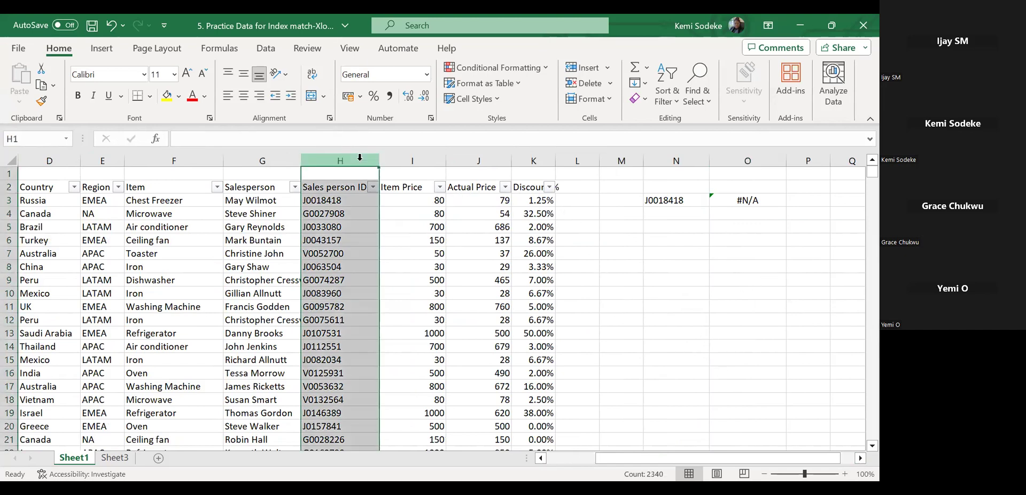
{"action": "left_click_drag", "start_coordinate": [673, 458], "coordinate": [565, 459]}
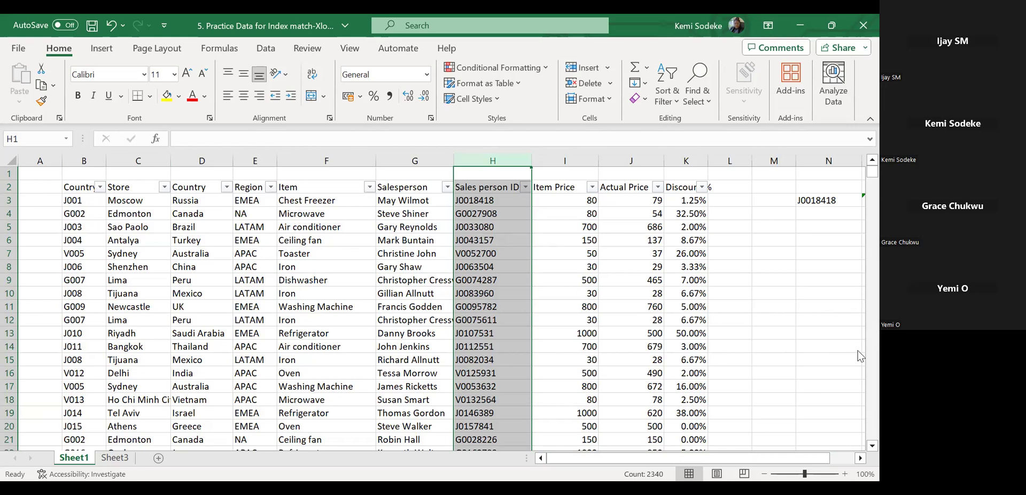
{"action": "left_click", "coordinate": [800, 332]}
{"action": "left_click", "coordinate": [860, 458]}
{"action": "left_click", "coordinate": [860, 458]}
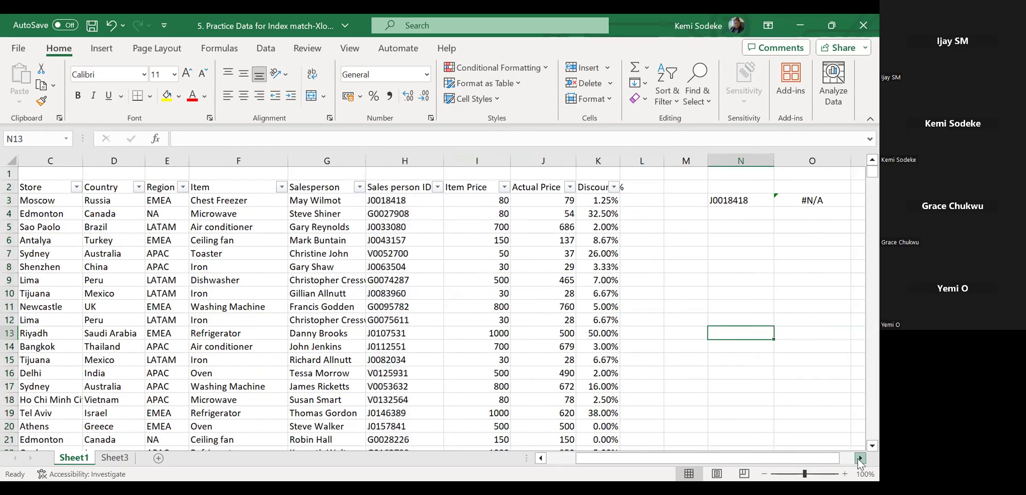
{"action": "left_click", "coordinate": [821, 203]}
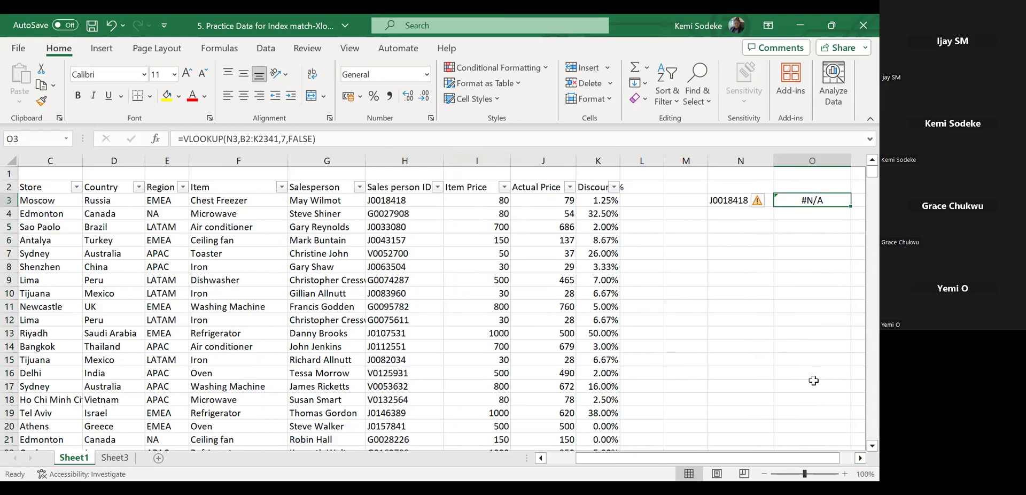
{"action": "left_click", "coordinate": [860, 458]}
{"action": "left_click", "coordinate": [754, 282]}
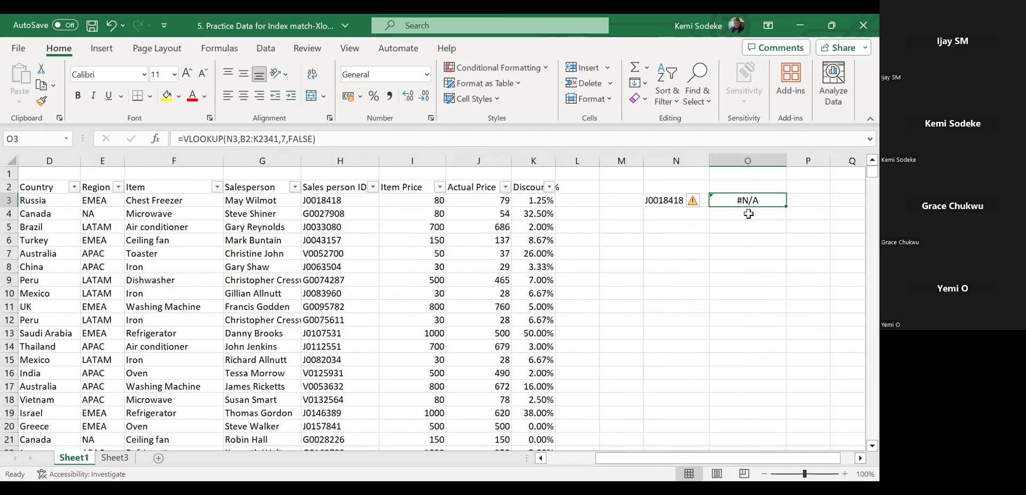
{"action": "left_click", "coordinate": [749, 215]}
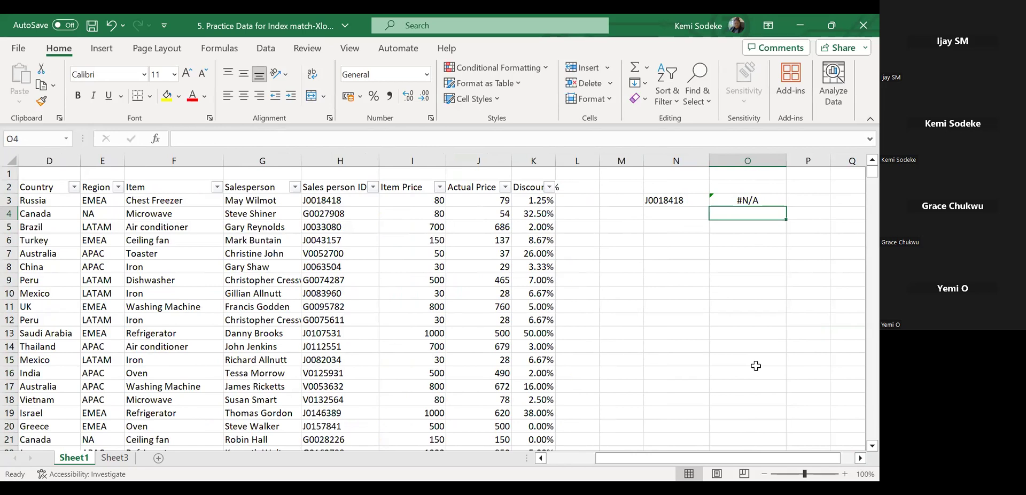
Copy the Salesperson header from G2 into O2 above the lookup result
{"action": "left_click", "coordinate": [859, 458]}
{"action": "left_click", "coordinate": [859, 458]}
{"action": "left_click", "coordinate": [860, 458]}
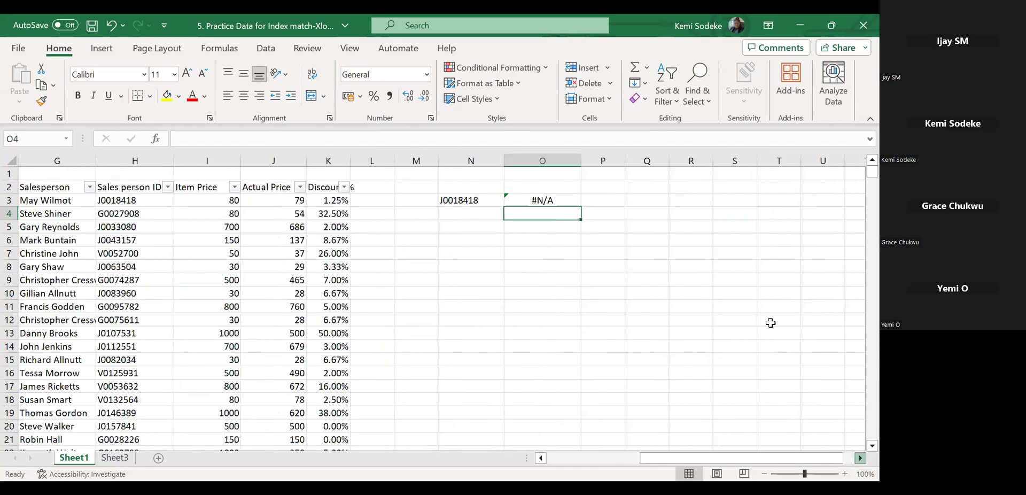
{"action": "left_click", "coordinate": [56, 185]}
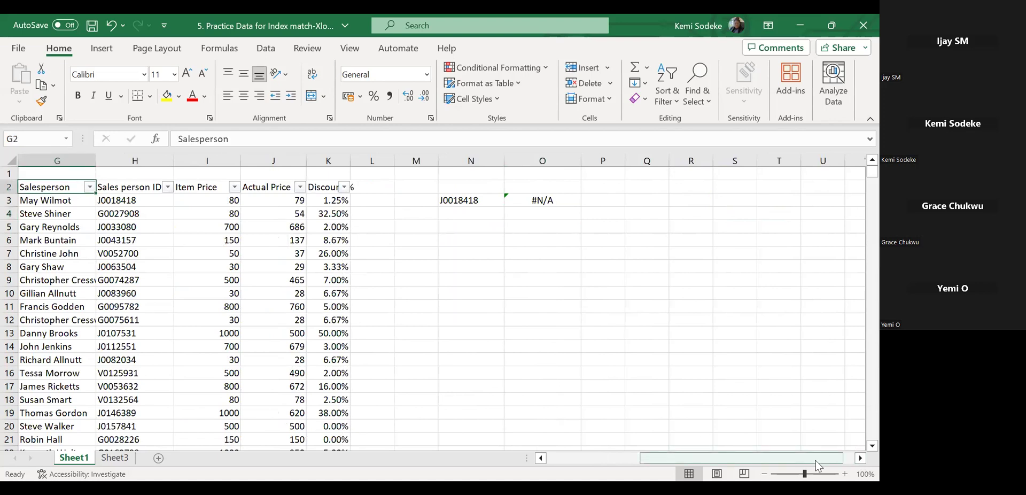
{"action": "key", "text": "ctrl+c"}
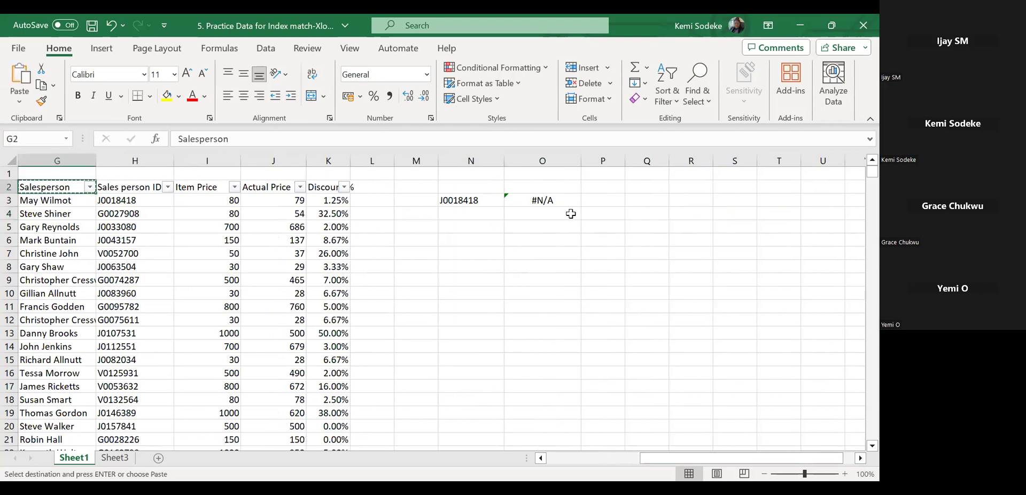
{"action": "left_click", "coordinate": [545, 188]}
{"action": "key", "text": "ctrl+v"}
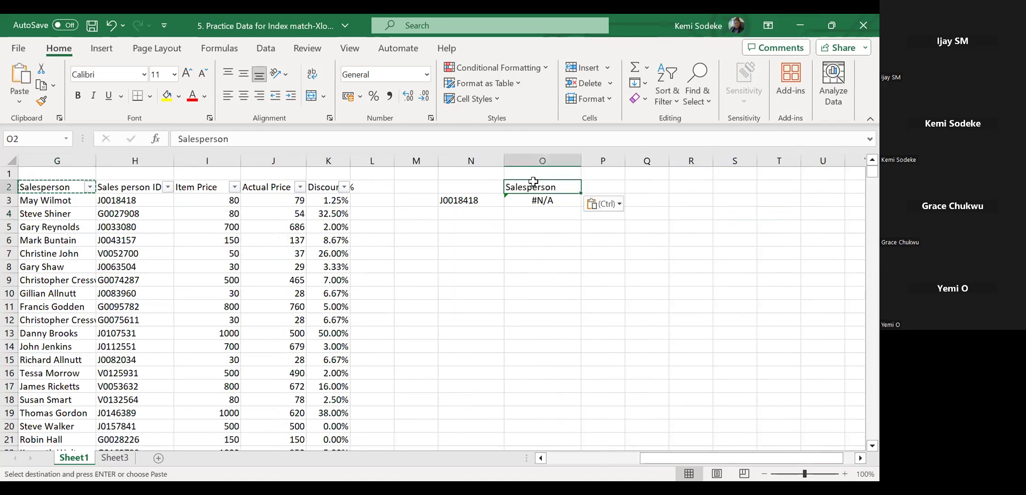
{"action": "left_click_drag", "start_coordinate": [574, 306], "coordinate": [582, 289]}
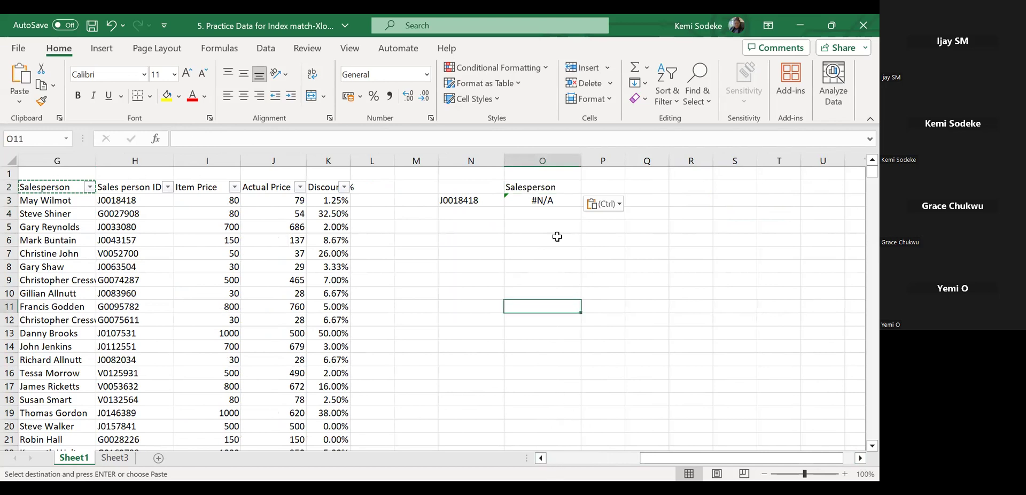
Enter the labels "match" in O5 and "index" in O6 below the lookup cell
{"action": "left_click", "coordinate": [472, 198]}
{"action": "left_click", "coordinate": [540, 457]}
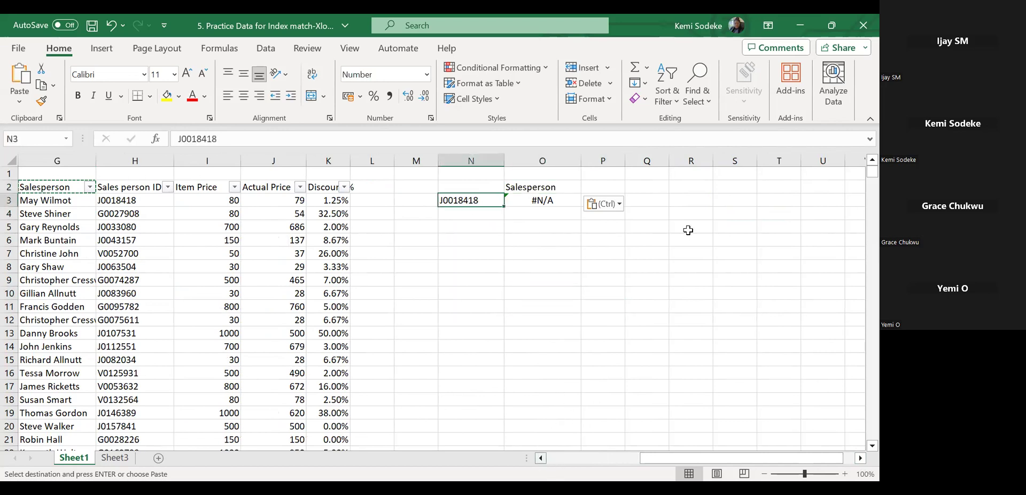
{"action": "left_click", "coordinate": [648, 202]}
{"action": "left_click_drag", "start_coordinate": [679, 159], "coordinate": [690, 159]}
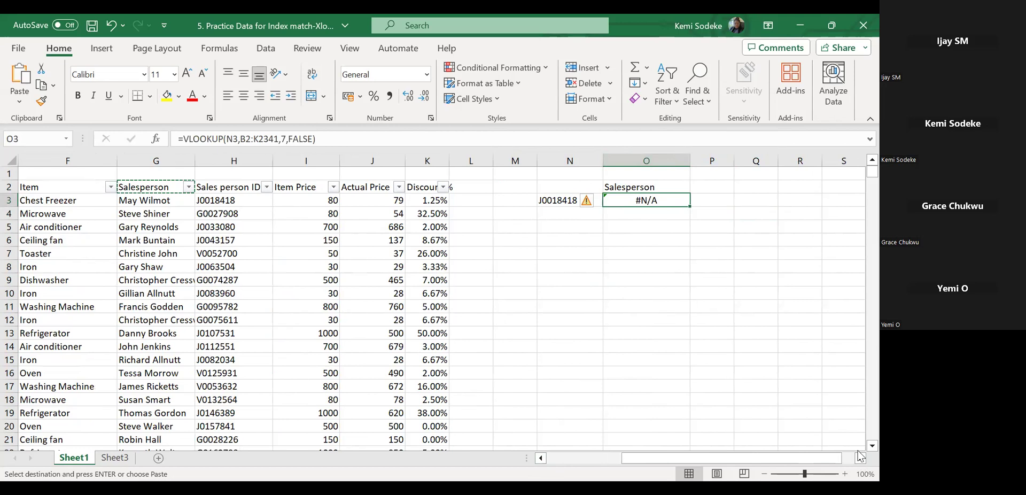
{"action": "left_click", "coordinate": [643, 227]}
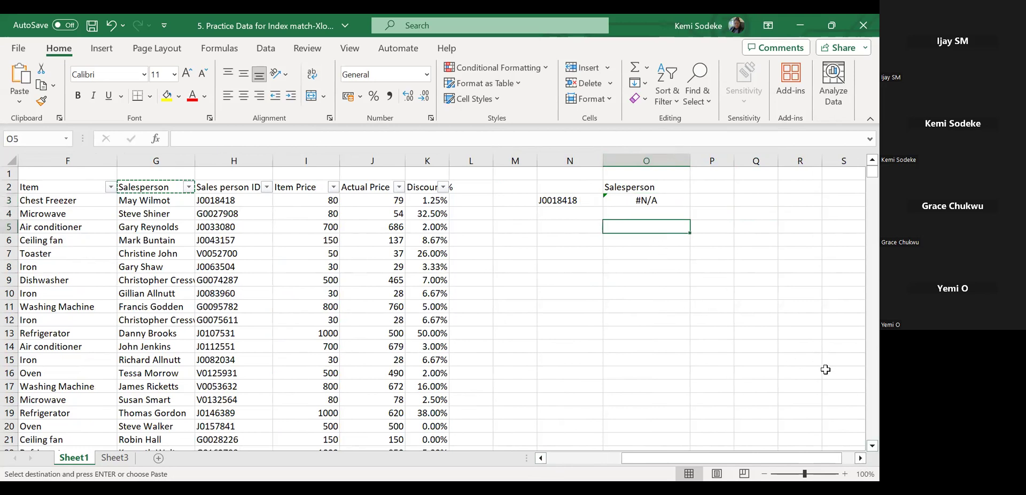
{"action": "type", "text": "match"}
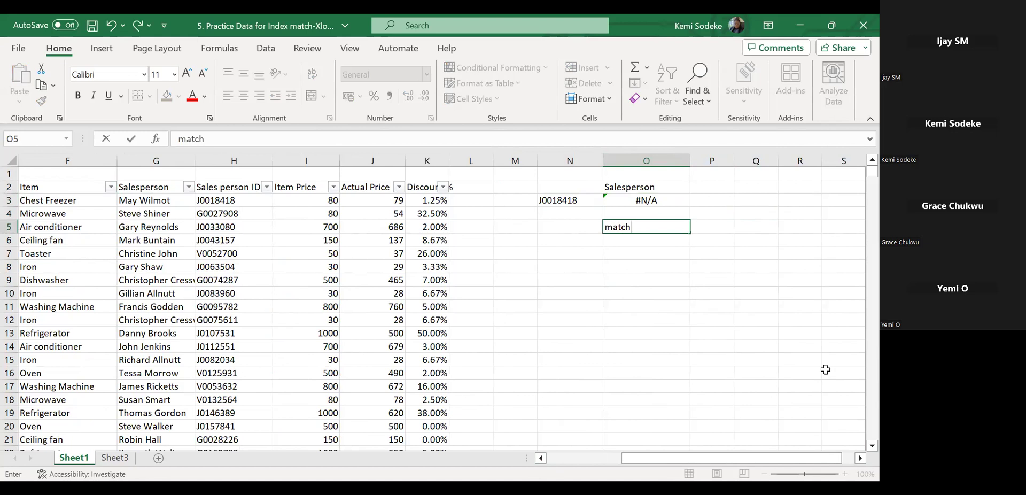
{"action": "key", "text": "Return"}
{"action": "type", "text": "index"}
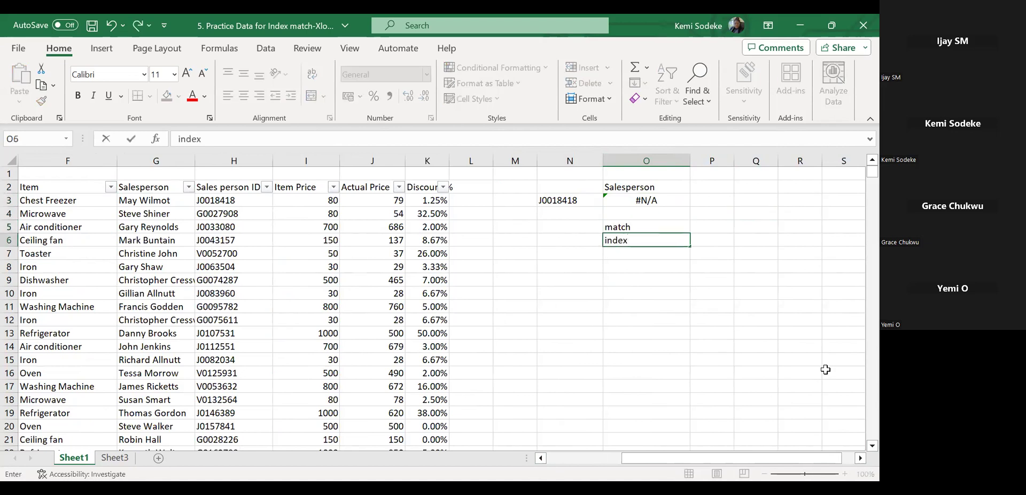
{"action": "key", "text": "Return"}
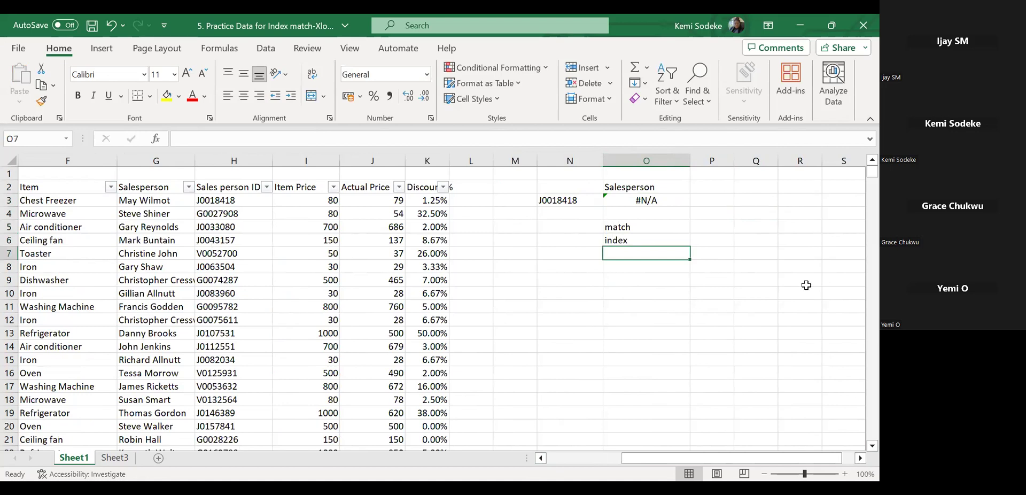
Clear the VLOOKUP formula from O3
{"action": "left_click", "coordinate": [710, 224]}
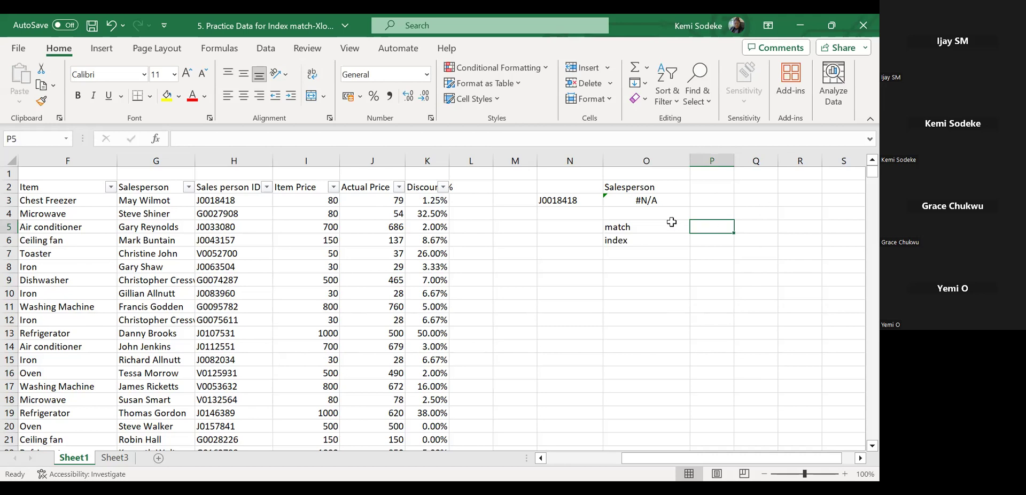
{"action": "left_click", "coordinate": [653, 224]}
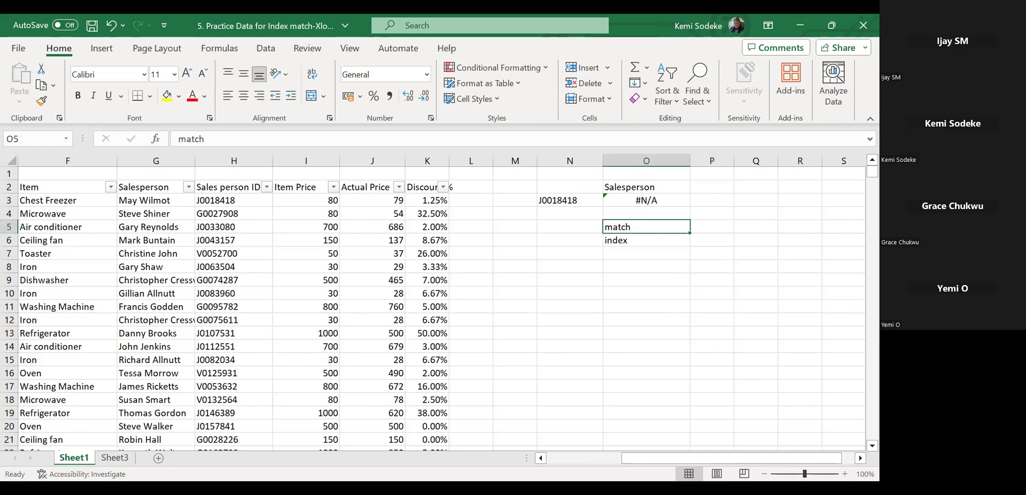
{"action": "left_click", "coordinate": [860, 458]}
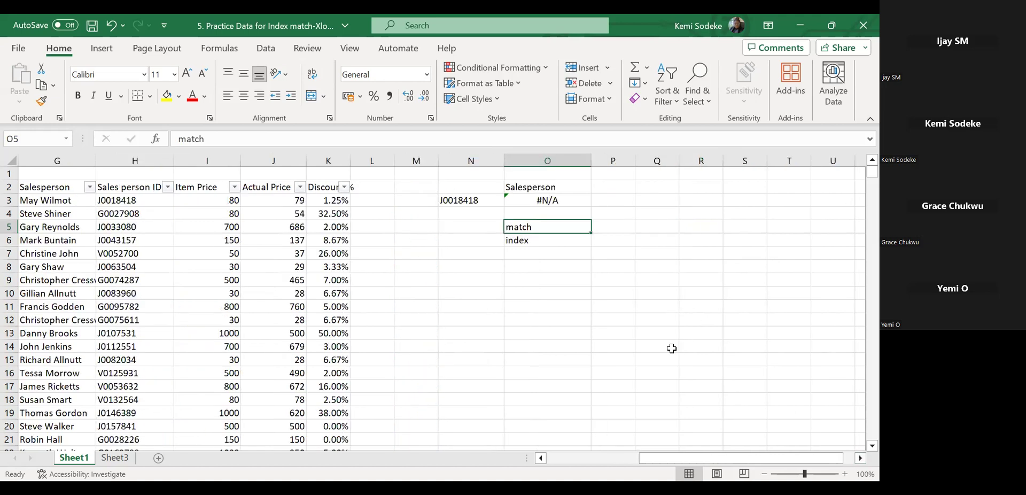
{"action": "left_click", "coordinate": [565, 201]}
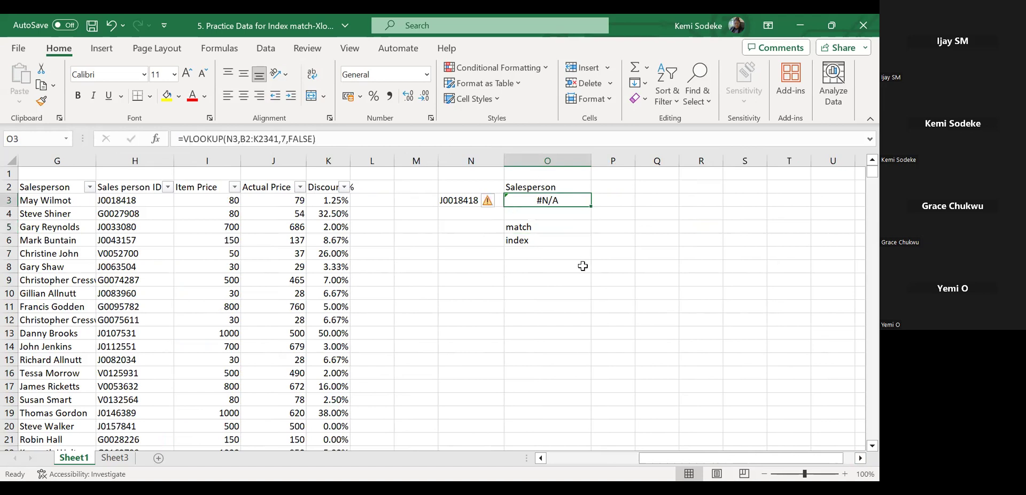
{"action": "key", "text": "Delete"}
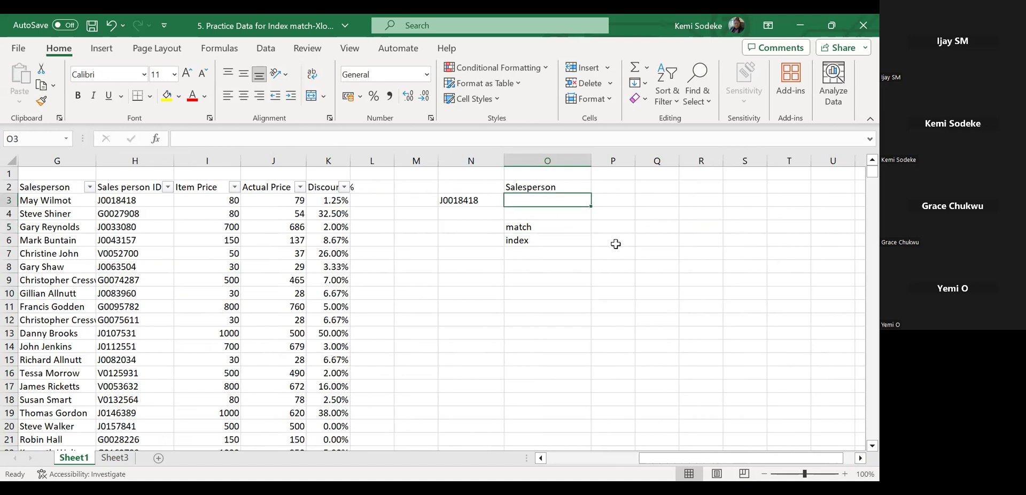
Start a formula in O3 and insert the MATCH function from the lookup and reference functions
{"action": "left_click", "coordinate": [468, 200]}
{"action": "left_click", "coordinate": [552, 201]}
{"action": "type", "text": "="}
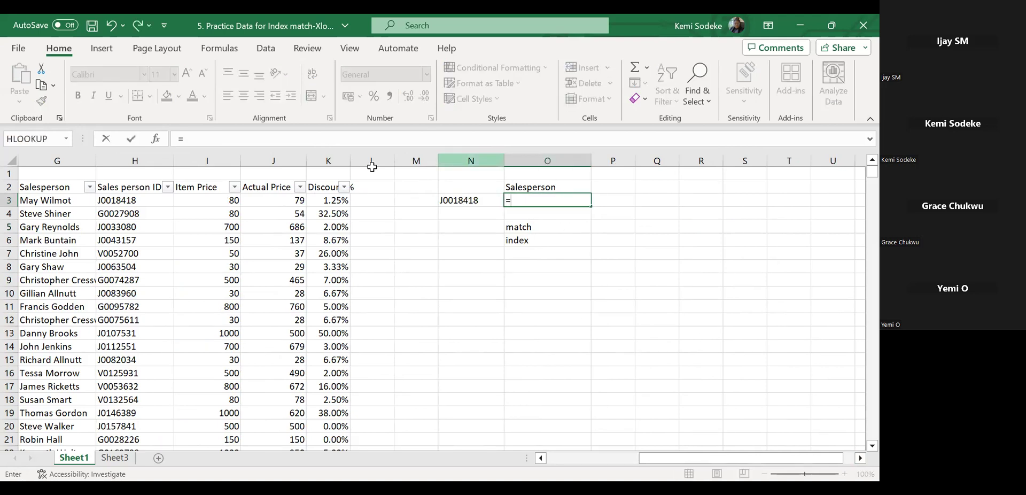
{"action": "left_click", "coordinate": [230, 49]}
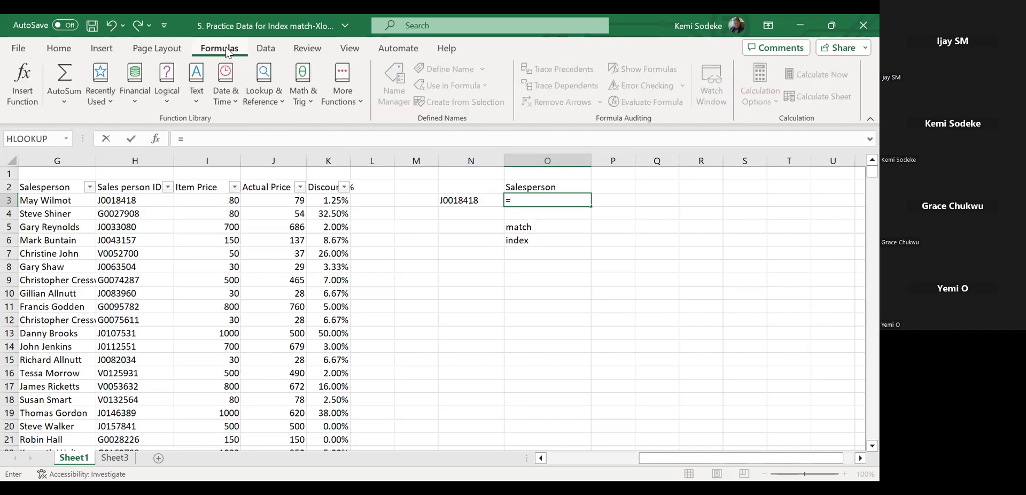
{"action": "left_click", "coordinate": [282, 100]}
{"action": "left_click_drag", "start_coordinate": [346, 190], "coordinate": [350, 276]}
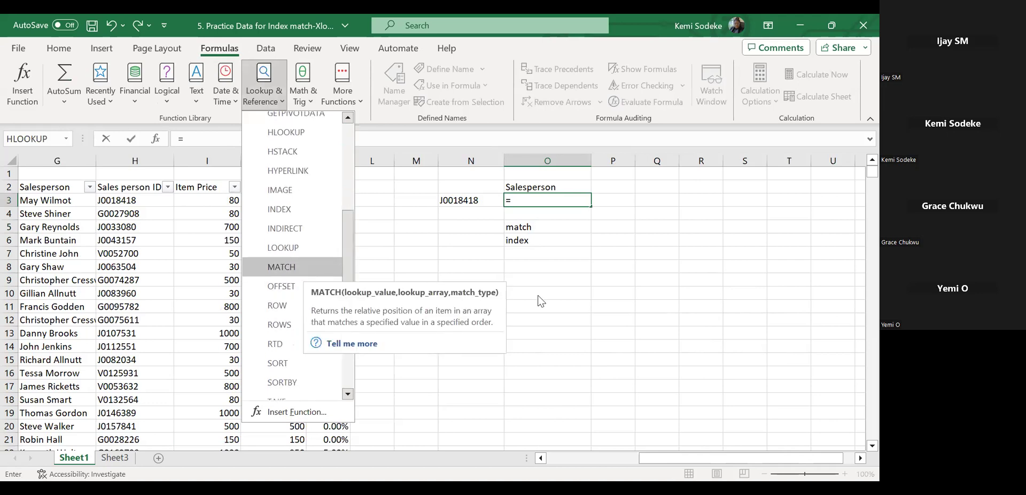
{"action": "key", "text": "Return"}
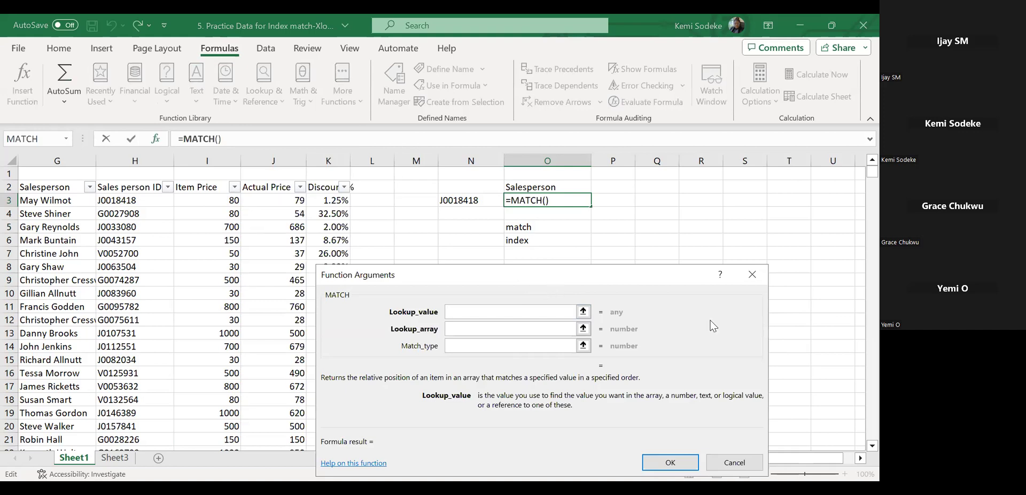
Set the MATCH lookup value to N3 and its lookup array to the Sales person ID column, H2:H2341
{"action": "left_click_drag", "start_coordinate": [551, 275], "coordinate": [618, 259]}
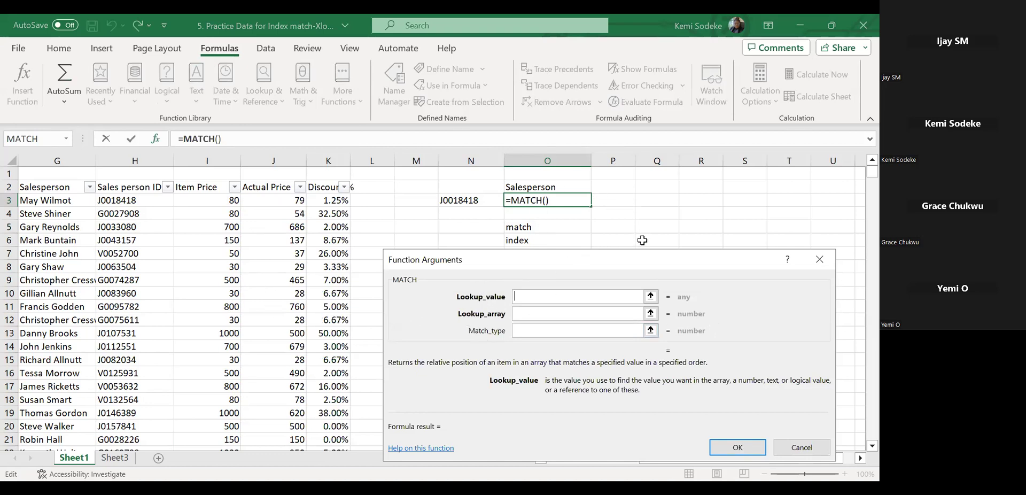
{"action": "left_click", "coordinate": [466, 200]}
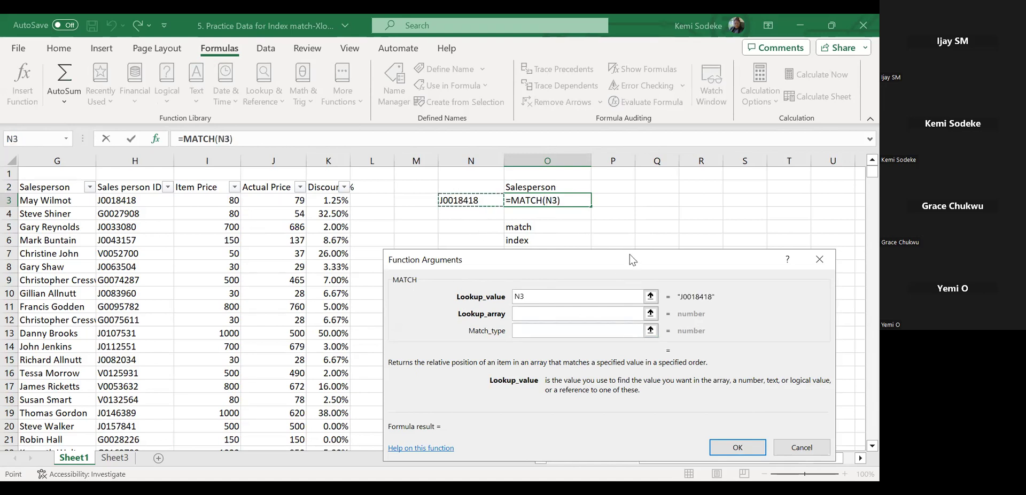
{"action": "left_click", "coordinate": [543, 317]}
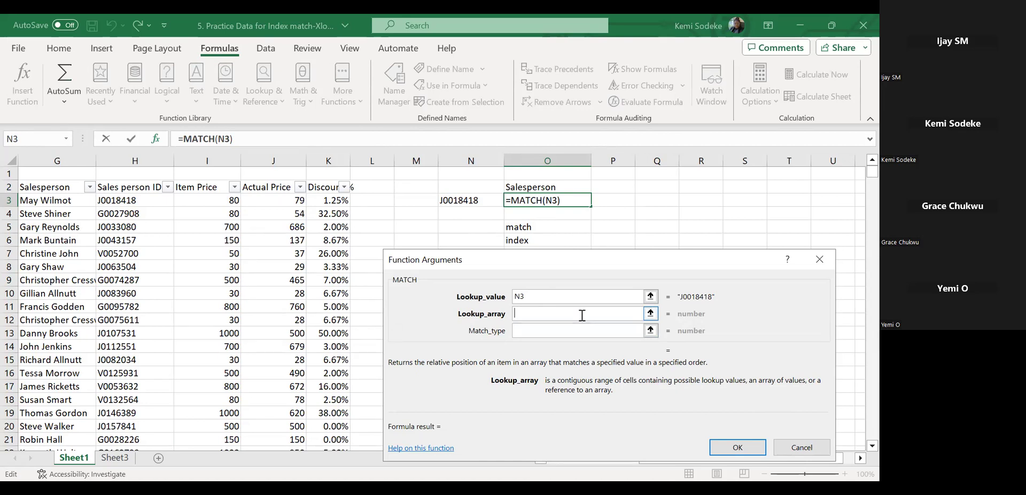
{"action": "left_click", "coordinate": [119, 188]}
{"action": "key", "text": "ctrl+shift+Down"}
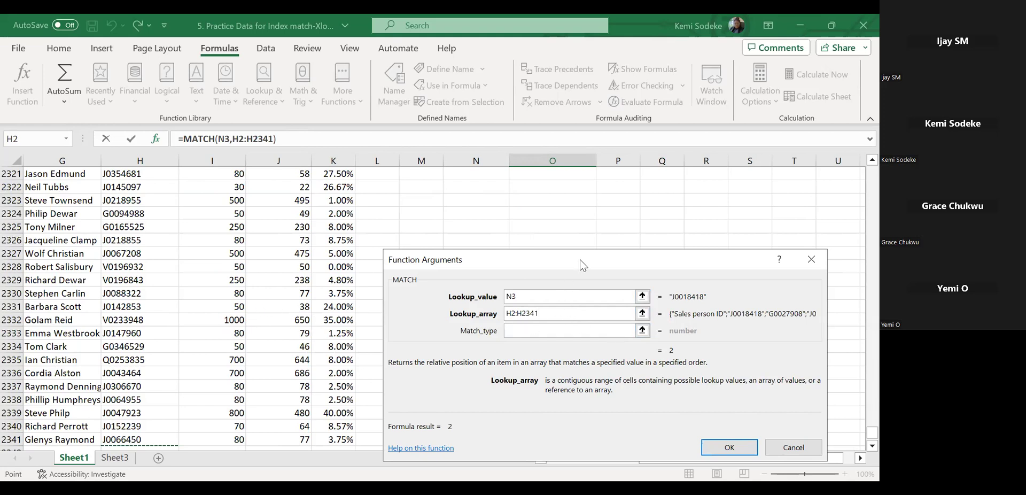
{"action": "left_click_drag", "start_coordinate": [580, 260], "coordinate": [588, 230]}
{"action": "left_click_drag", "start_coordinate": [872, 432], "coordinate": [861, 163]}
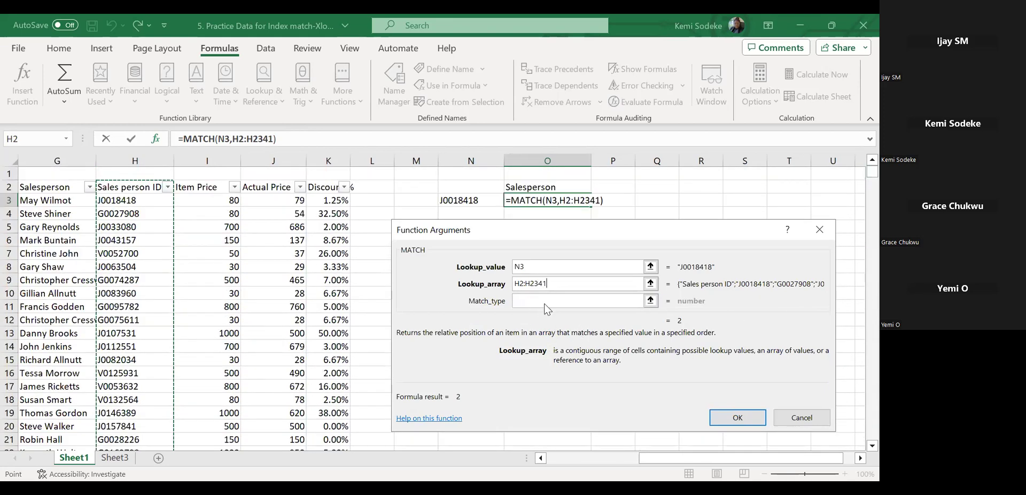
Set the match type to 0 for an exact match and finish the MATCH formula in O3
{"action": "left_click", "coordinate": [546, 303]}
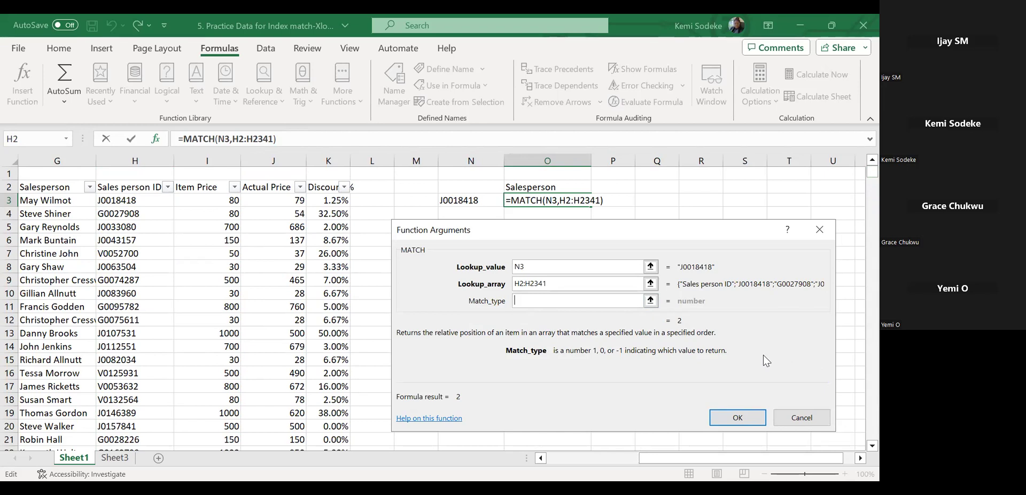
{"action": "type", "text": "0"}
{"action": "left_click", "coordinate": [736, 417]}
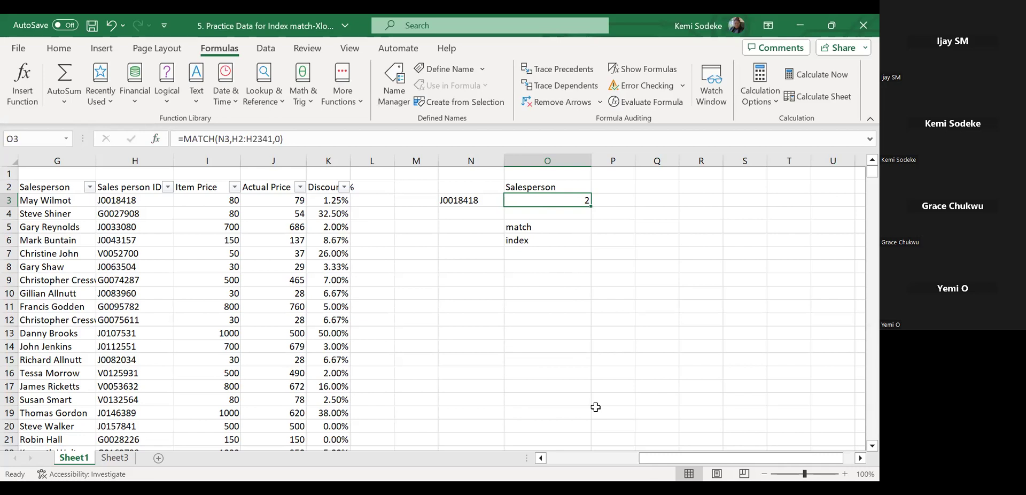
Copy the Sales person ID header from H2 into N2 above the lookup value
{"action": "left_click", "coordinate": [475, 203]}
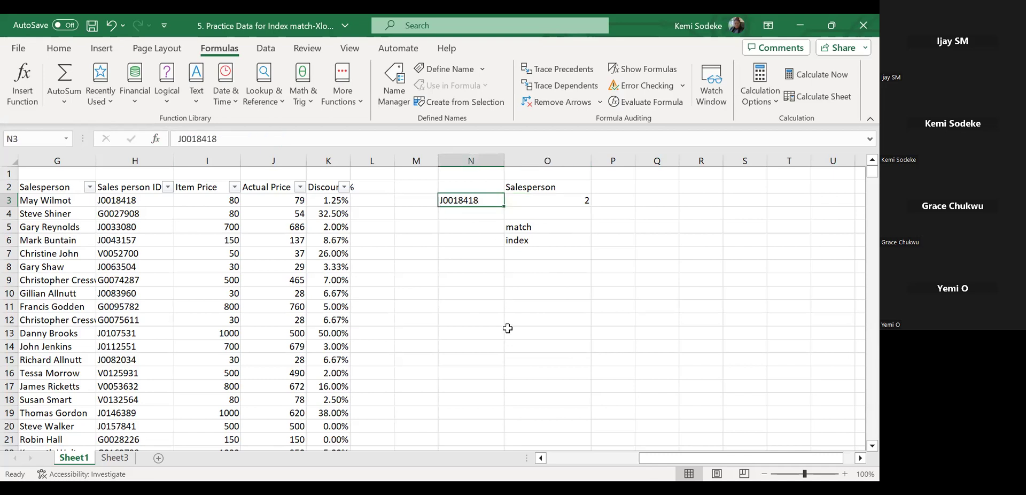
{"action": "left_click", "coordinate": [146, 186]}
{"action": "key", "text": "ctrl+c"}
{"action": "left_click", "coordinate": [461, 190]}
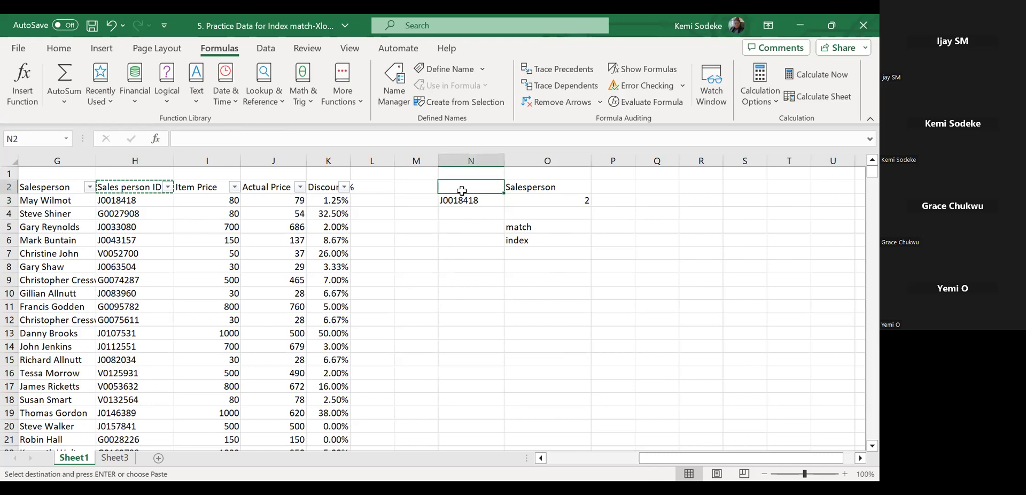
{"action": "key", "text": "Return"}
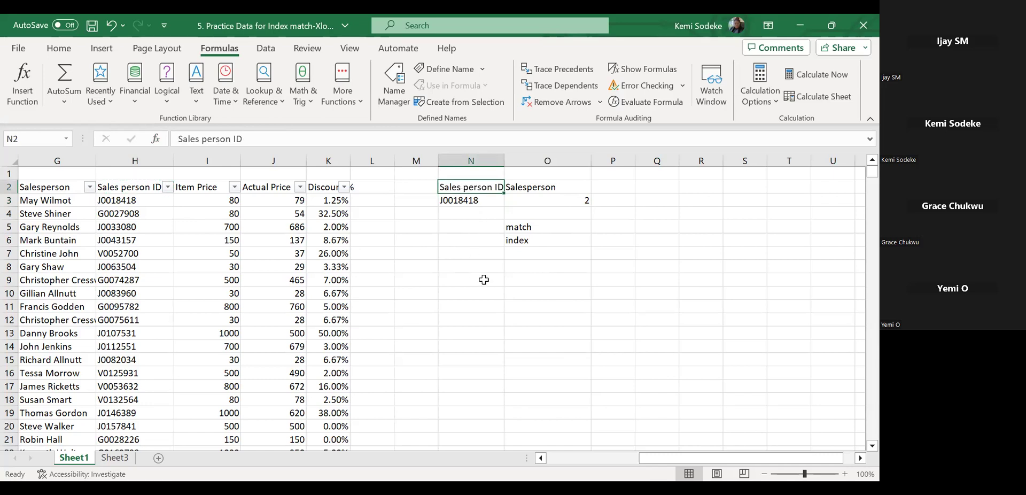
Compare the MATCH result in O3 with the ID's place below the H2 header and check the formula's ranges
{"action": "left_click", "coordinate": [135, 201]}
{"action": "left_click", "coordinate": [139, 187]}
{"action": "left_click", "coordinate": [136, 198]}
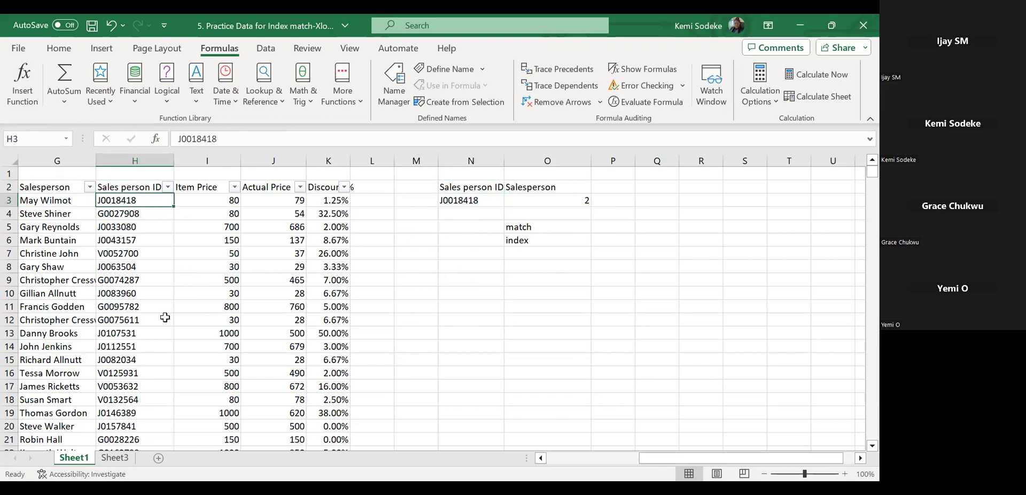
{"action": "left_click", "coordinate": [539, 201]}
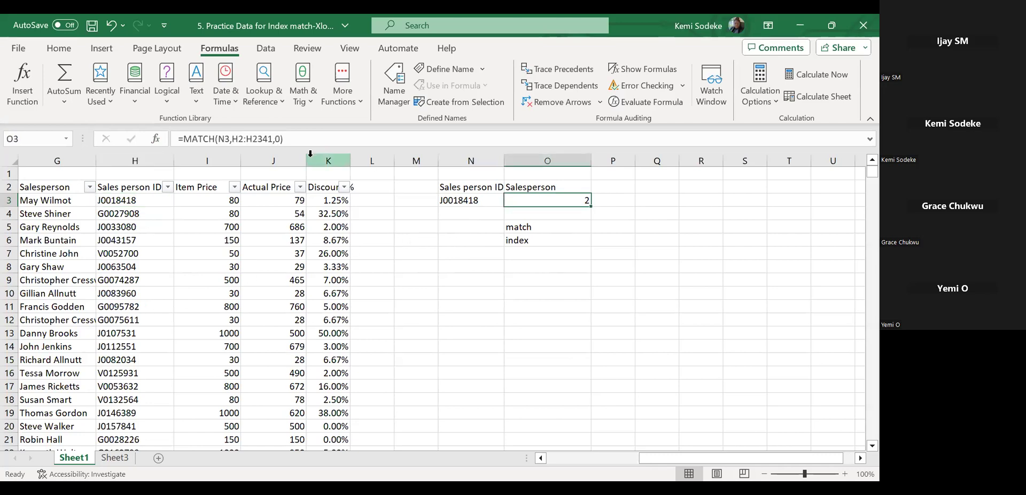
{"action": "left_click", "coordinate": [305, 139]}
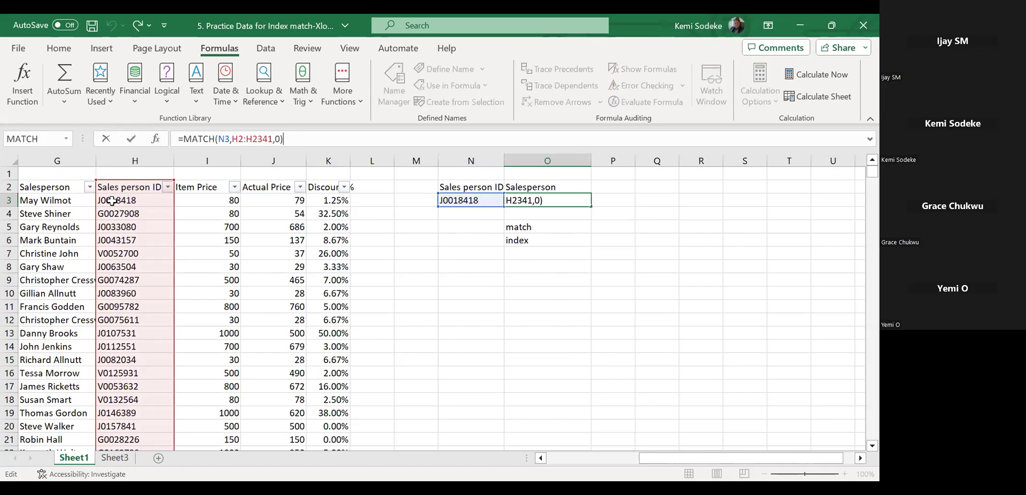
{"action": "left_click", "coordinate": [489, 347]}
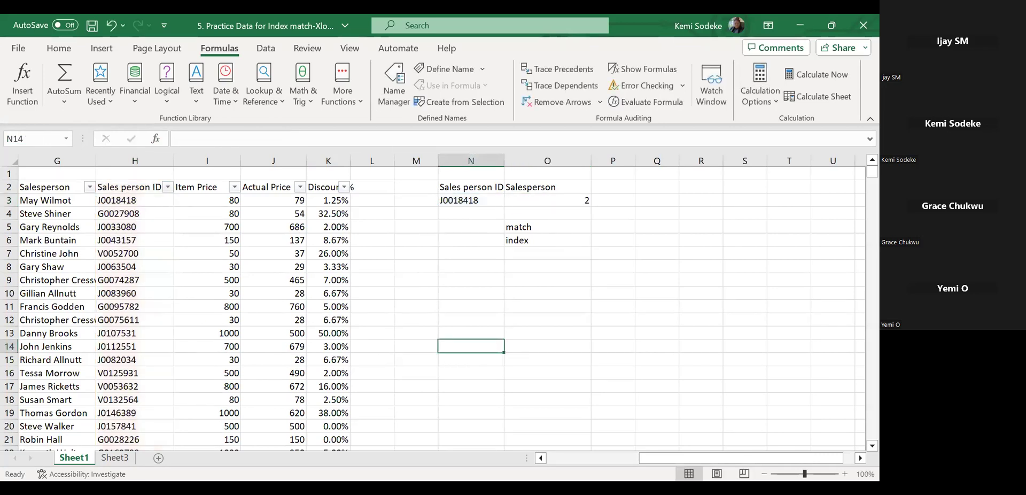
Replace the lookup value in N3 with a copy of the sales person ID from H15
{"action": "left_click", "coordinate": [111, 363]}
{"action": "key", "text": "ctrl+c"}
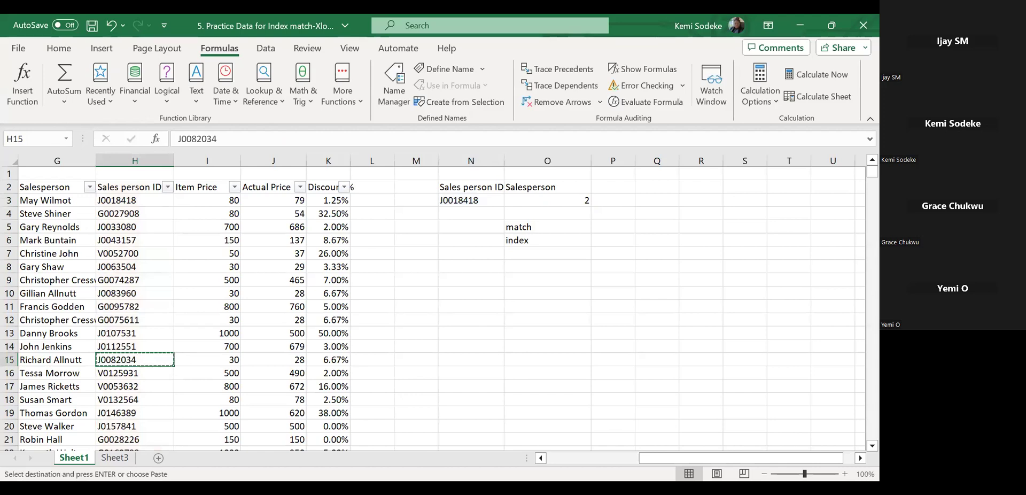
{"action": "left_click", "coordinate": [473, 202]}
{"action": "key", "text": "Return"}
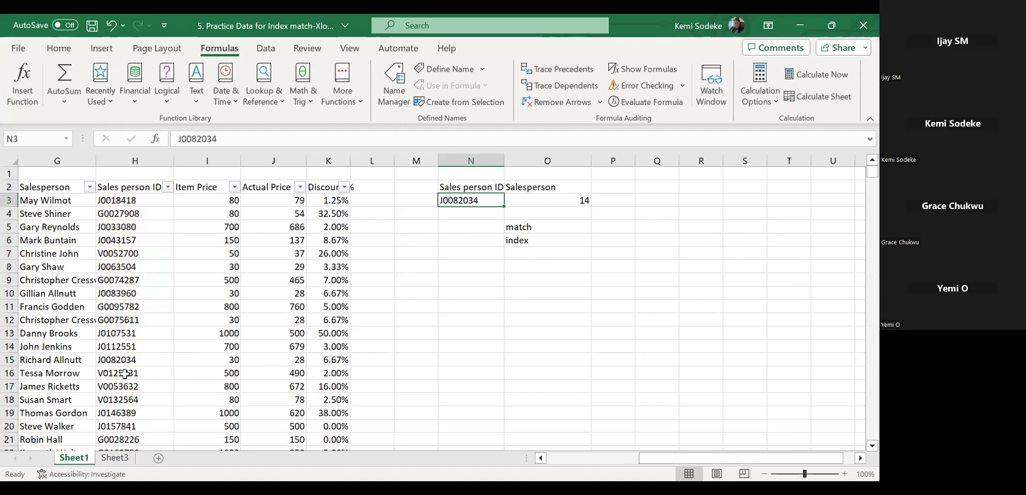
Highlight the matched sales person ID in H15 with a yellow fill
{"action": "left_click", "coordinate": [127, 361]}
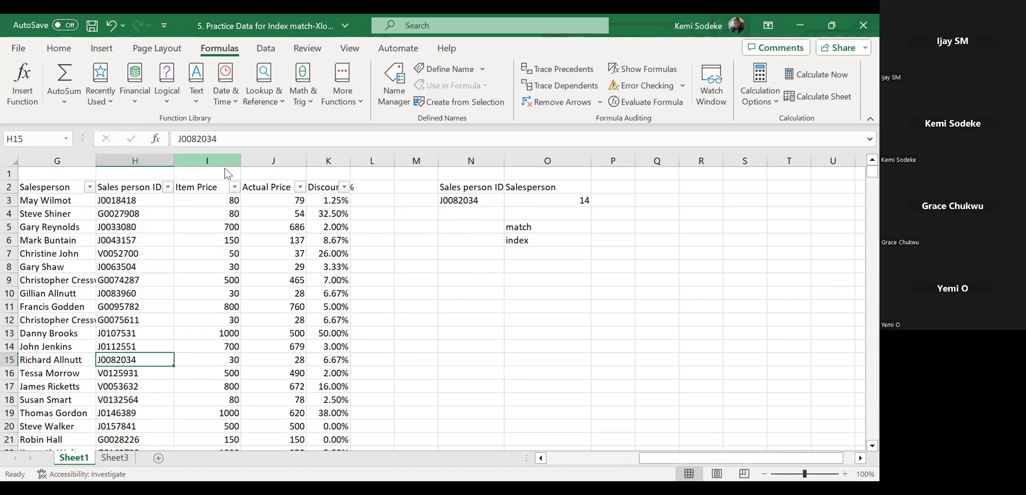
{"action": "left_click", "coordinate": [59, 49]}
{"action": "left_click", "coordinate": [166, 96]}
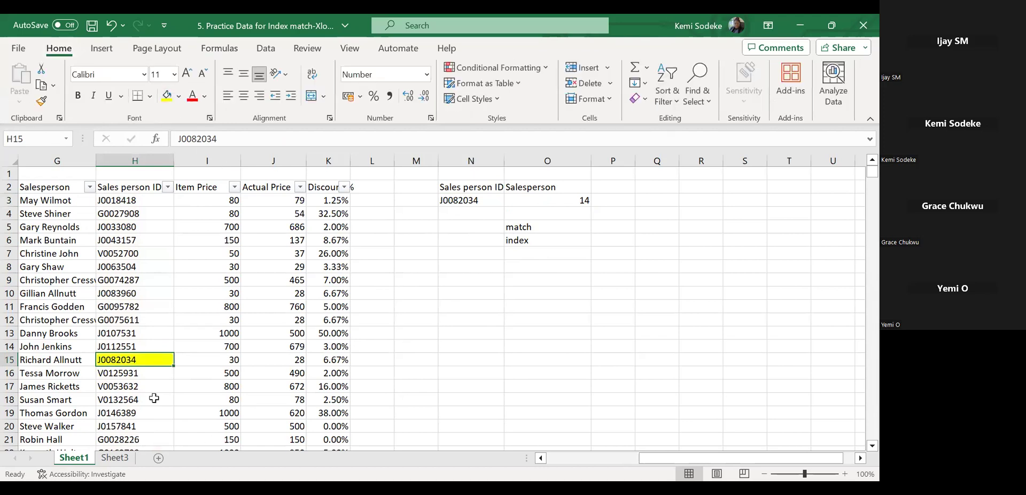
Count the cells from the header H2 down to H15 and compare the count with the MATCH result in O3
{"action": "left_click", "coordinate": [143, 188]}
{"action": "left_click_drag", "start_coordinate": [143, 190], "coordinate": [129, 365]}
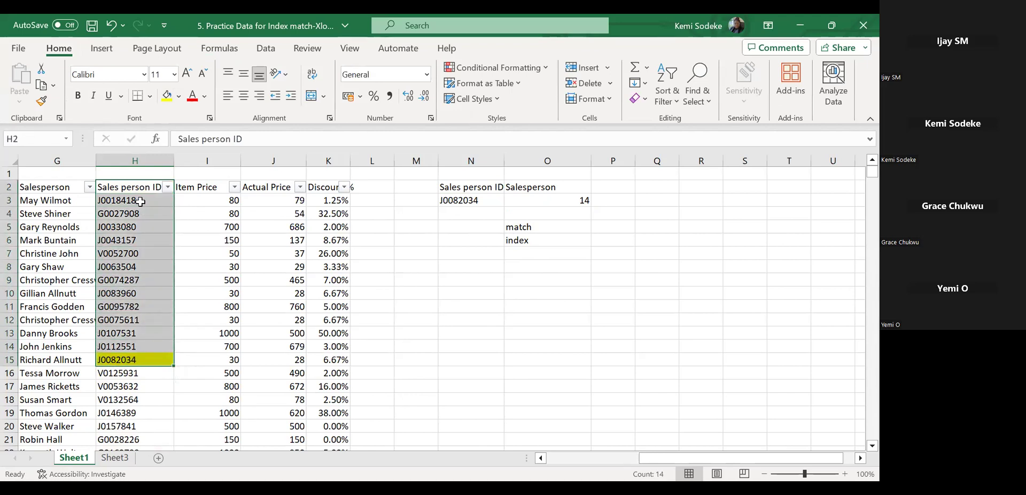
{"action": "left_click", "coordinate": [135, 361]}
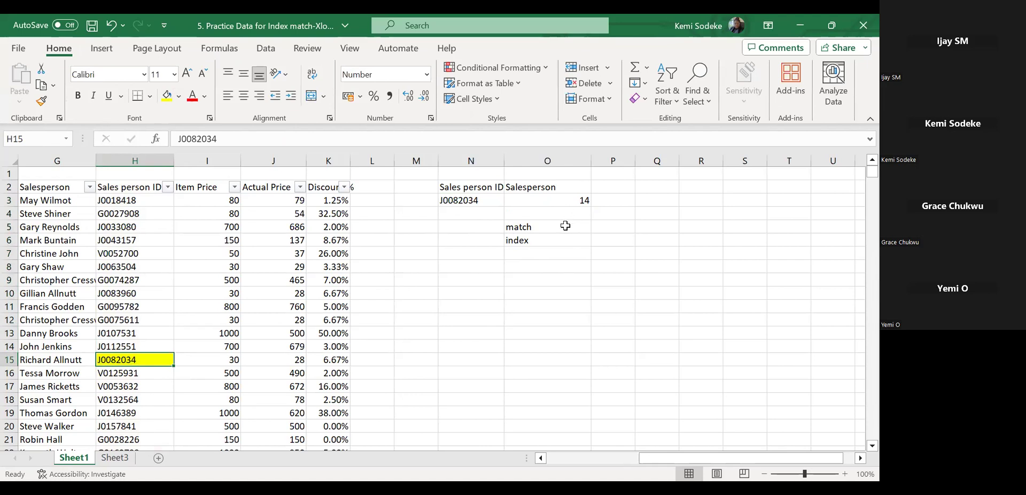
{"action": "left_click", "coordinate": [576, 202]}
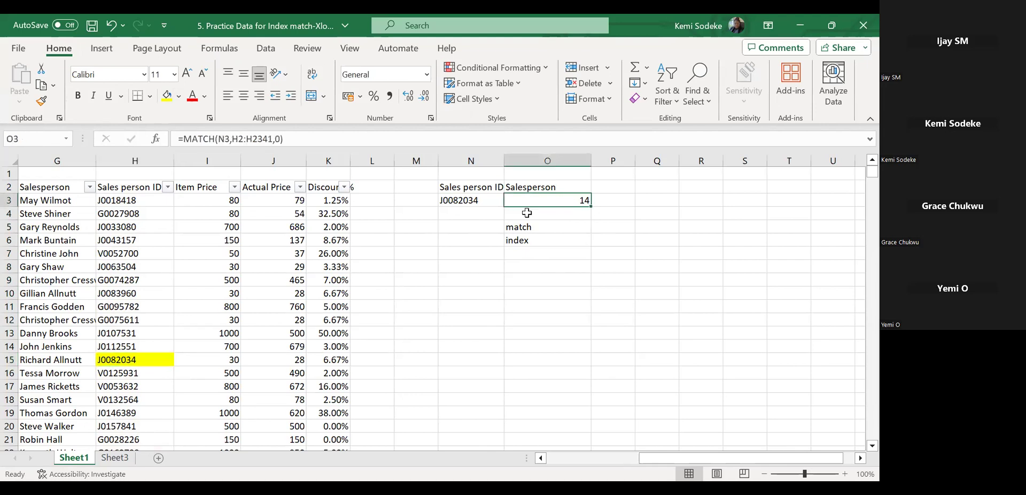
Move the lookup ID and MATCH result from N3:O3 to N9:O9 and the "match" label to O8
{"action": "left_click_drag", "start_coordinate": [476, 202], "coordinate": [545, 202]}
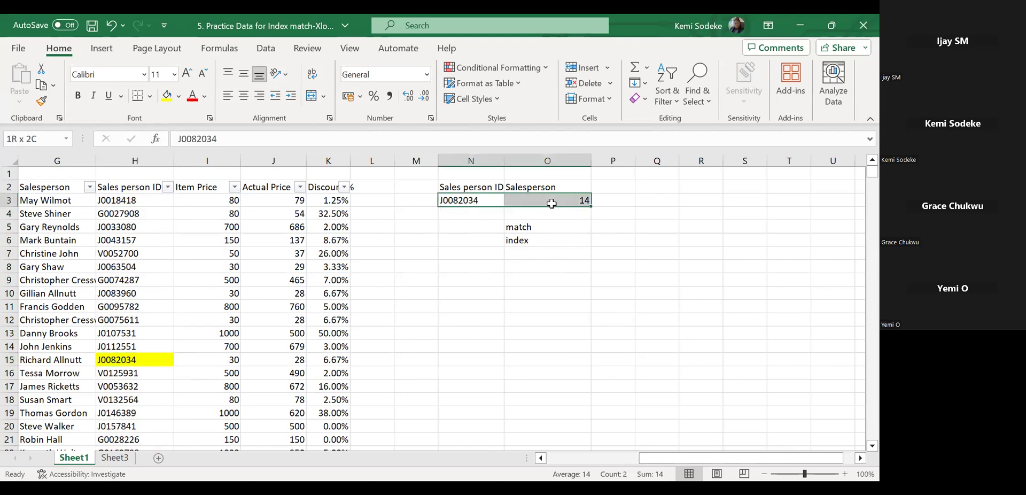
{"action": "left_click_drag", "start_coordinate": [594, 282], "coordinate": [569, 286]}
{"action": "left_click", "coordinate": [532, 231]}
{"action": "left_click_drag", "start_coordinate": [537, 233], "coordinate": [573, 270]}
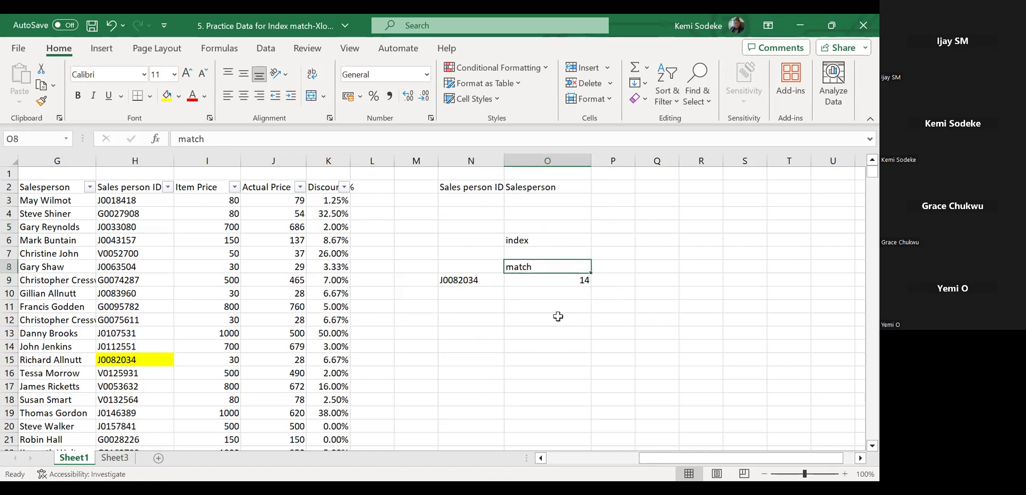
Move the "index" label from O6 down to O11, below the MATCH example
{"action": "left_click", "coordinate": [568, 298]}
{"action": "left_click", "coordinate": [530, 244]}
{"action": "left_click_drag", "start_coordinate": [544, 247], "coordinate": [543, 313]}
Copy the sales person ID from N9 into N12 and select the result cell O12 beside it
{"action": "key", "text": "Up"}
{"action": "key", "text": "Up"}
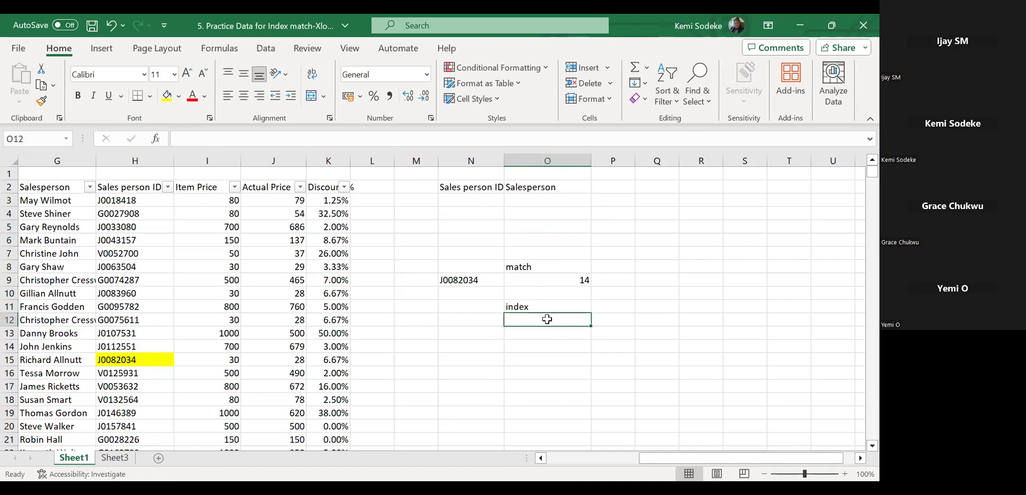
{"action": "key", "text": "Left"}
{"action": "key", "text": "ctrl+c"}
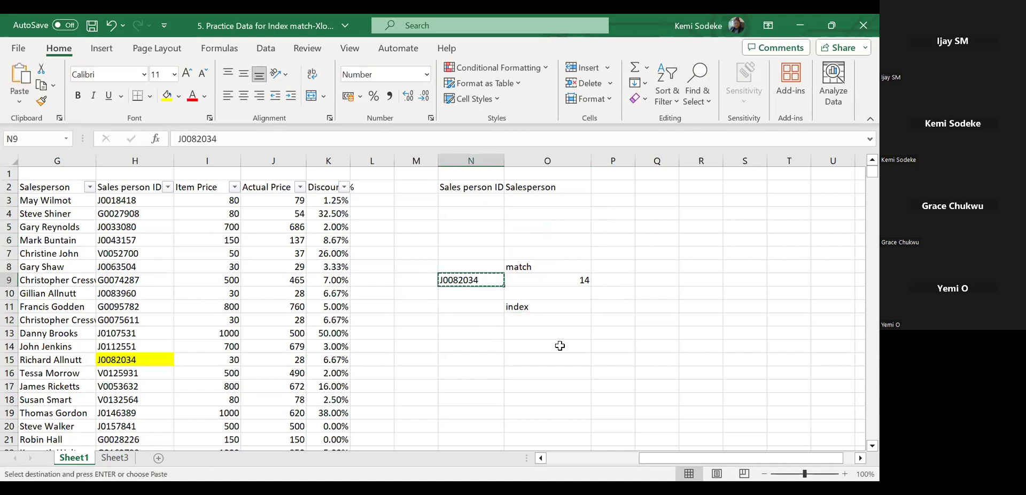
{"action": "left_click", "coordinate": [472, 319]}
{"action": "key", "text": "Return"}
{"action": "left_click", "coordinate": [533, 319]}
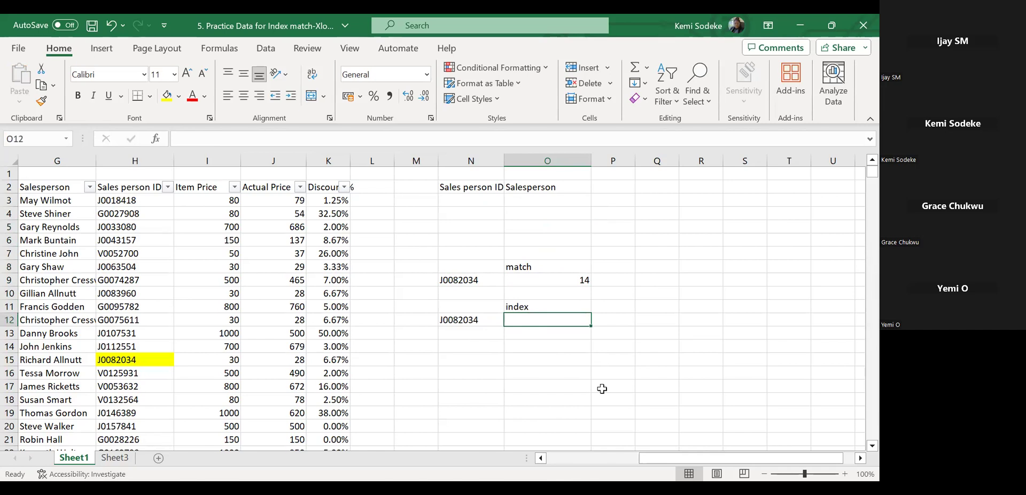
{"action": "type", "text": "="}
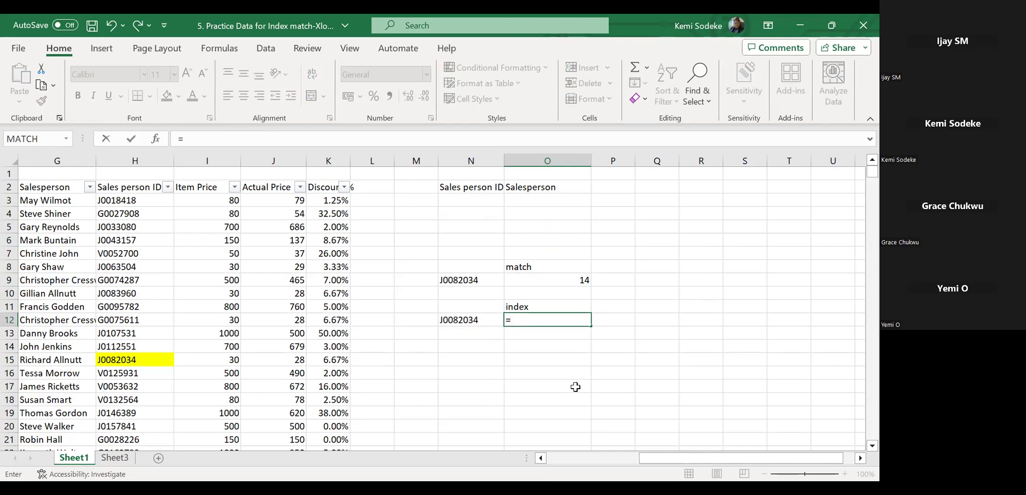
{"action": "type", "text": "inde"}
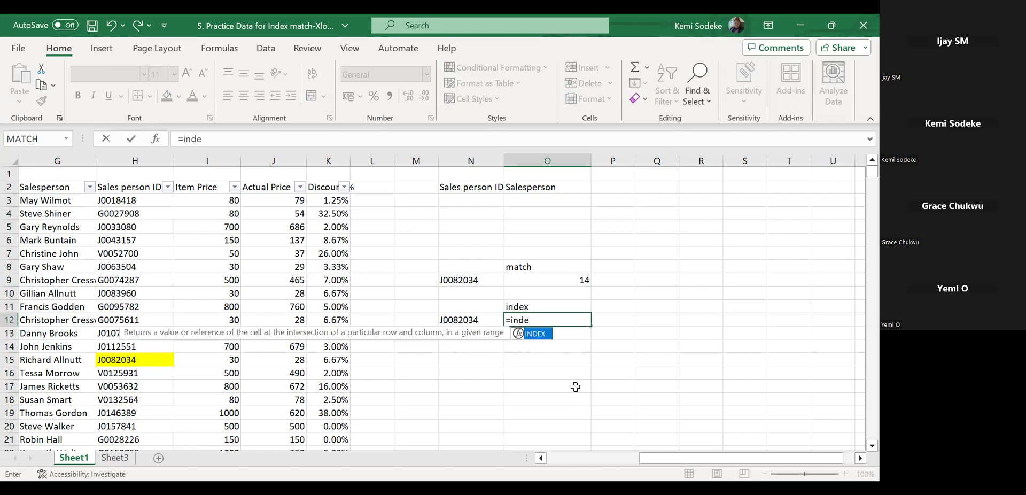
{"action": "key", "text": "BackSpace"}
{"action": "key", "text": "BackSpace"}
{"action": "key", "text": "BackSpace"}
{"action": "key", "text": "BackSpace"}
{"action": "left_click", "coordinate": [567, 409]}
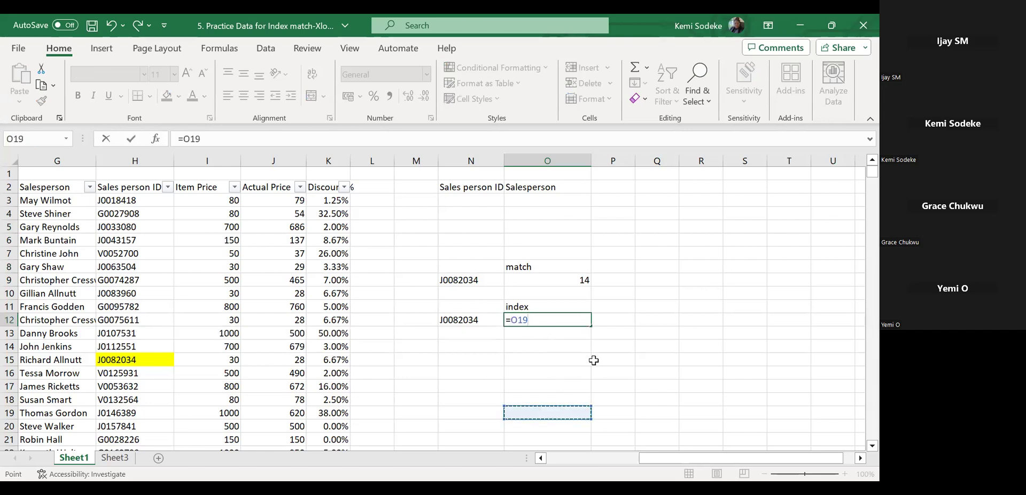
{"action": "type", "text": "=="}
{"action": "key", "text": "BackSpace"}
{"action": "key", "text": "BackSpace"}
{"action": "key", "text": "BackSpace"}
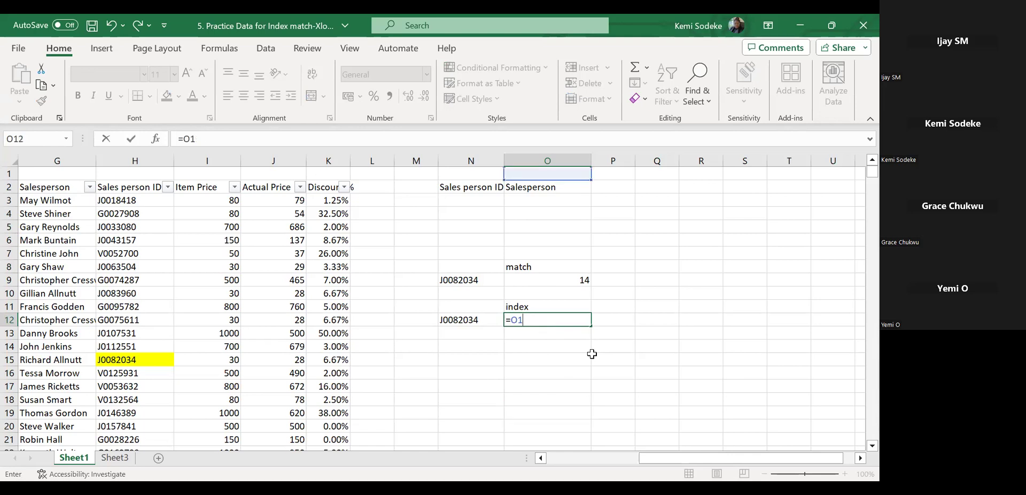
{"action": "key", "text": "Escape"}
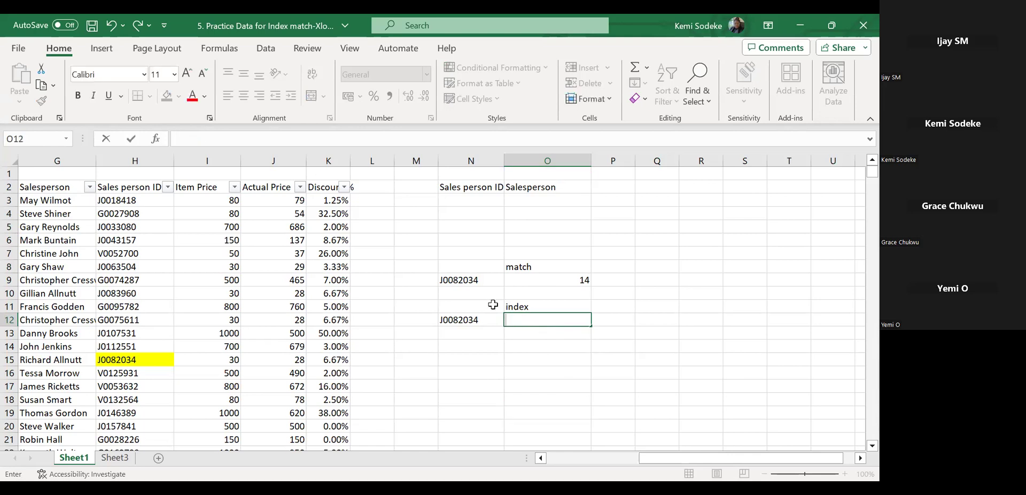
Insert the INDEX function from the lookup and reference functions into O12, using the array,row_num,column_num argument list
{"action": "left_click", "coordinate": [225, 53]}
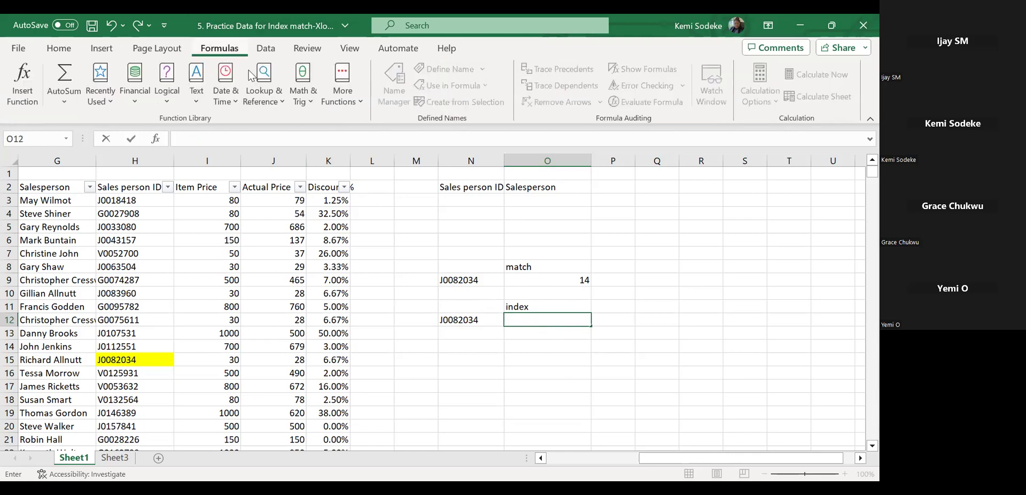
{"action": "left_click", "coordinate": [272, 101]}
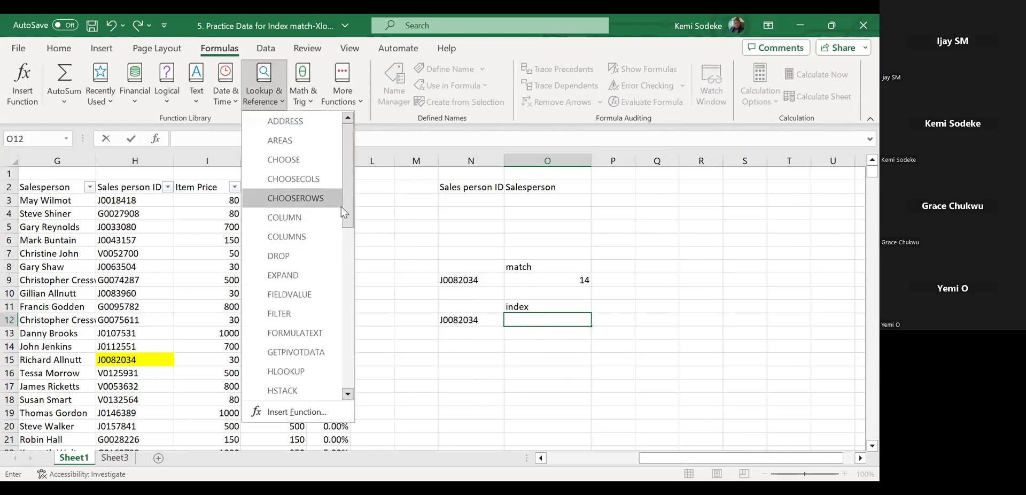
{"action": "scroll", "coordinate": [344, 217], "scroll_direction": "down", "scroll_amount": 2}
{"action": "scroll", "coordinate": [346, 267], "scroll_direction": "down", "scroll_amount": 2}
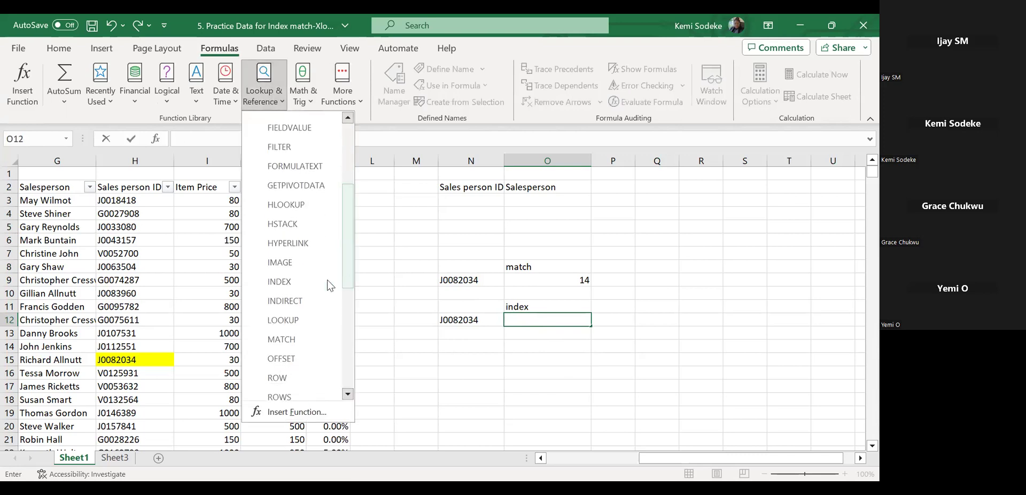
{"action": "left_click", "coordinate": [279, 281]}
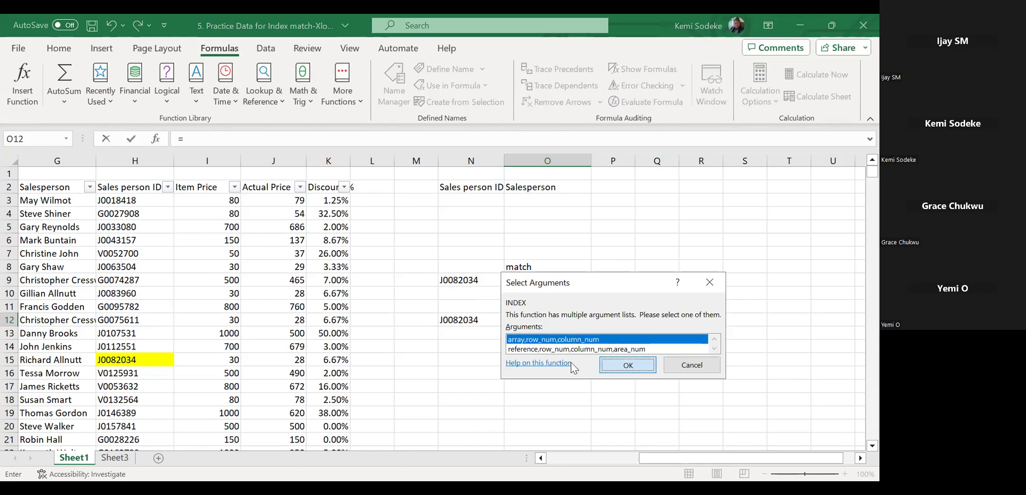
{"action": "left_click", "coordinate": [634, 364]}
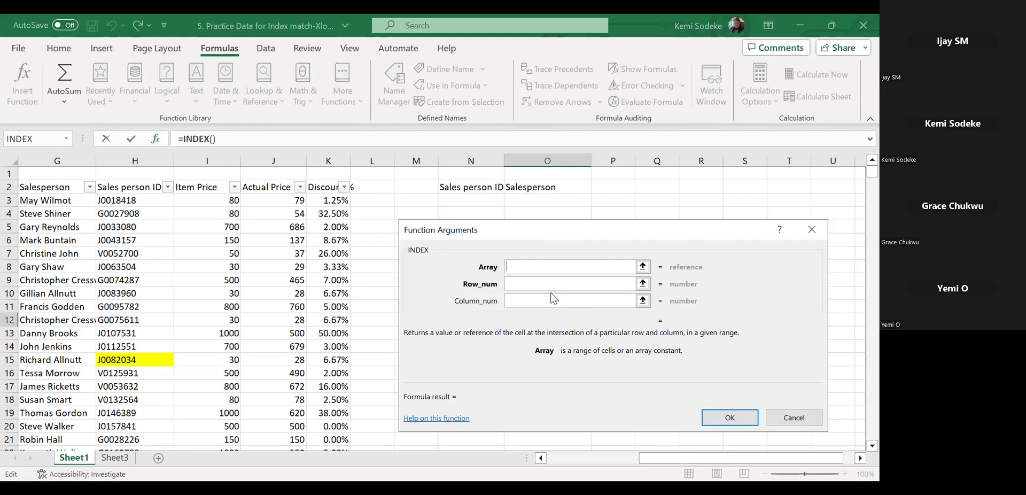
Set the INDEX array to the whole data table including headers, B2:K2341
{"action": "left_click_drag", "start_coordinate": [611, 229], "coordinate": [626, 321]}
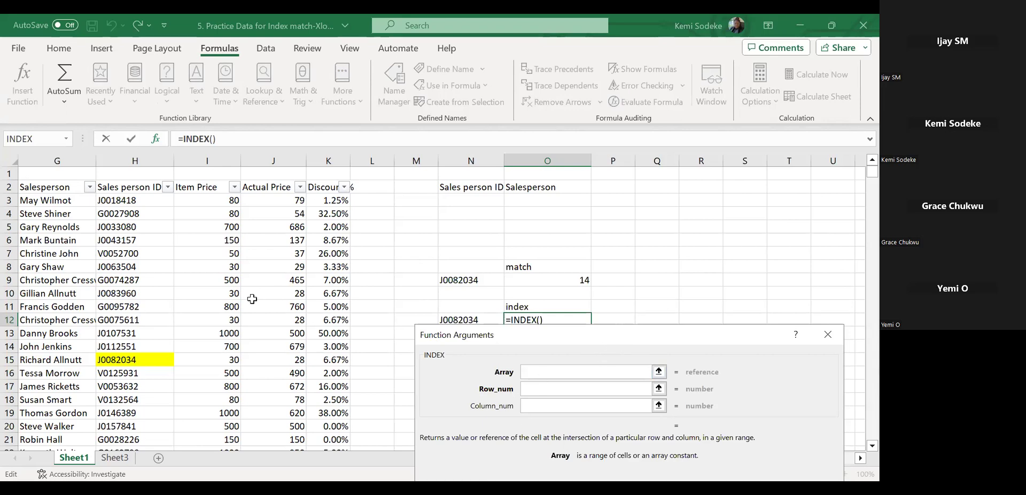
{"action": "left_click_drag", "start_coordinate": [435, 341], "coordinate": [479, 338]}
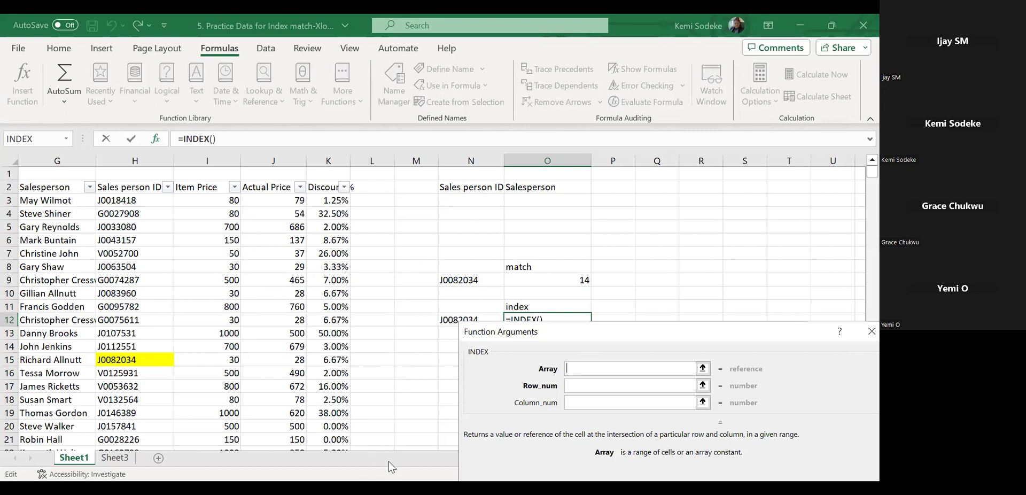
{"action": "left_click_drag", "start_coordinate": [626, 333], "coordinate": [605, 210]}
{"action": "left_click_drag", "start_coordinate": [714, 457], "coordinate": [694, 458]}
{"action": "left_click", "coordinate": [78, 186]}
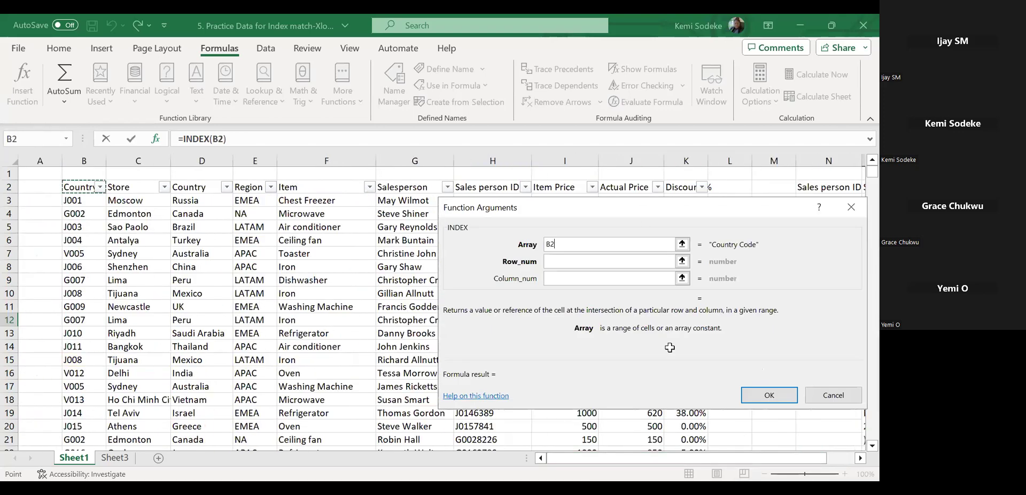
{"action": "key", "text": "ctrl+shift+Right"}
{"action": "key", "text": "ctrl+shift+Down"}
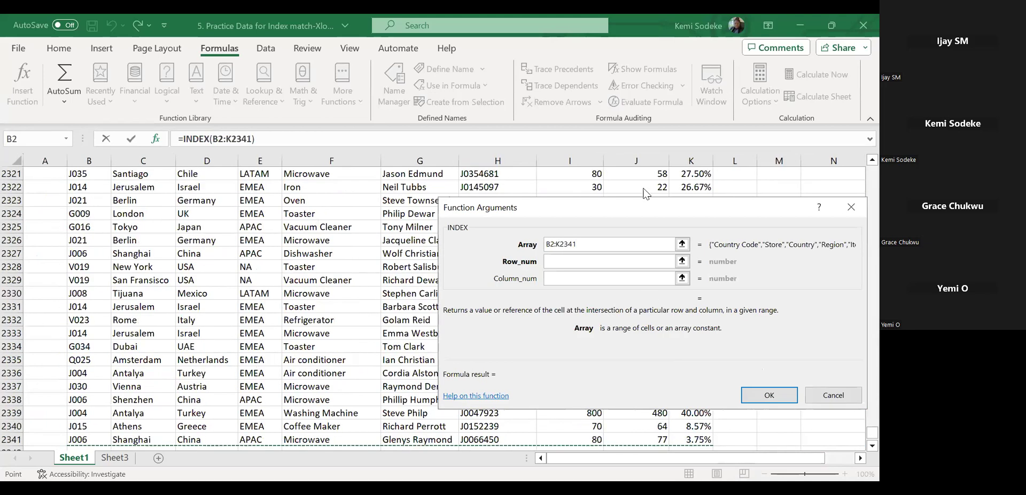
Set the INDEX row number to the MATCH result cell O9
{"action": "left_click_drag", "start_coordinate": [871, 432], "coordinate": [861, 170]}
{"action": "left_click", "coordinate": [559, 264]}
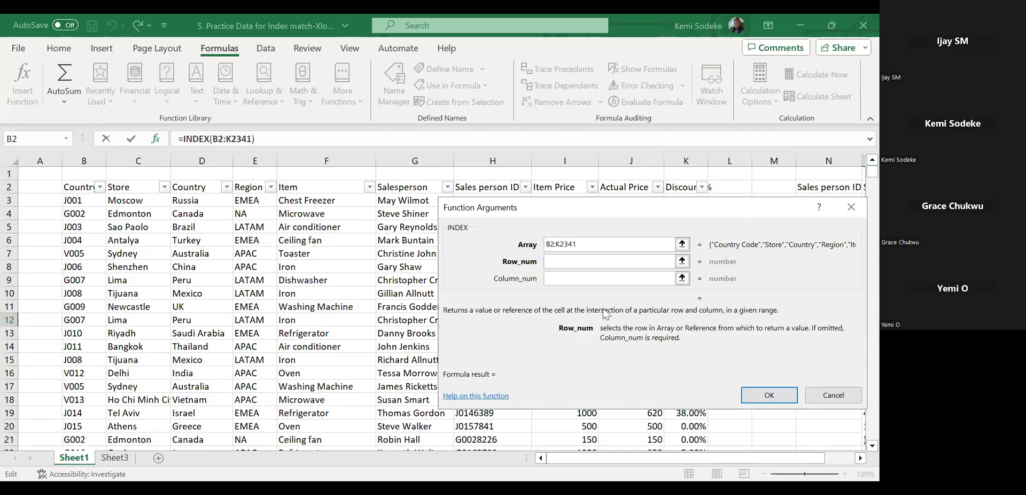
{"action": "left_click", "coordinate": [859, 458]}
{"action": "left_click", "coordinate": [860, 458]}
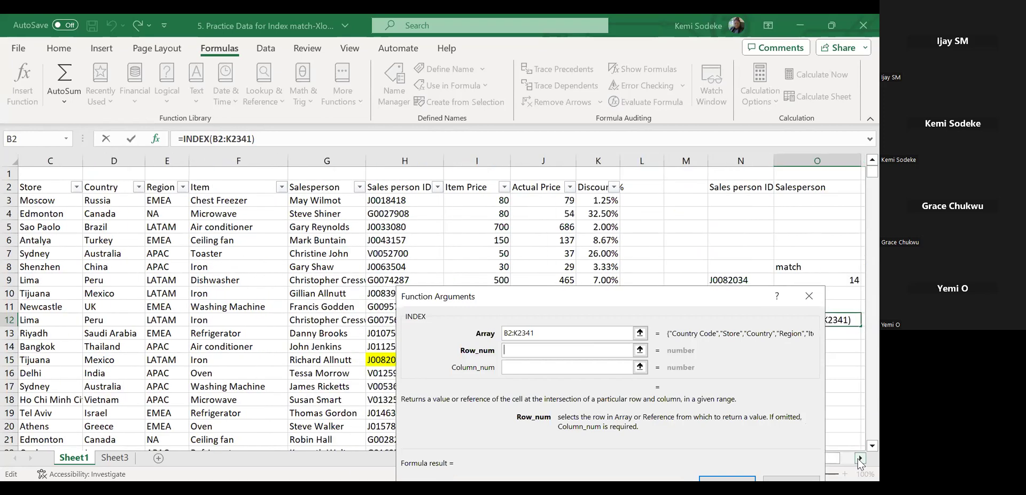
{"action": "left_click", "coordinate": [859, 457]}
{"action": "left_click", "coordinate": [859, 458]}
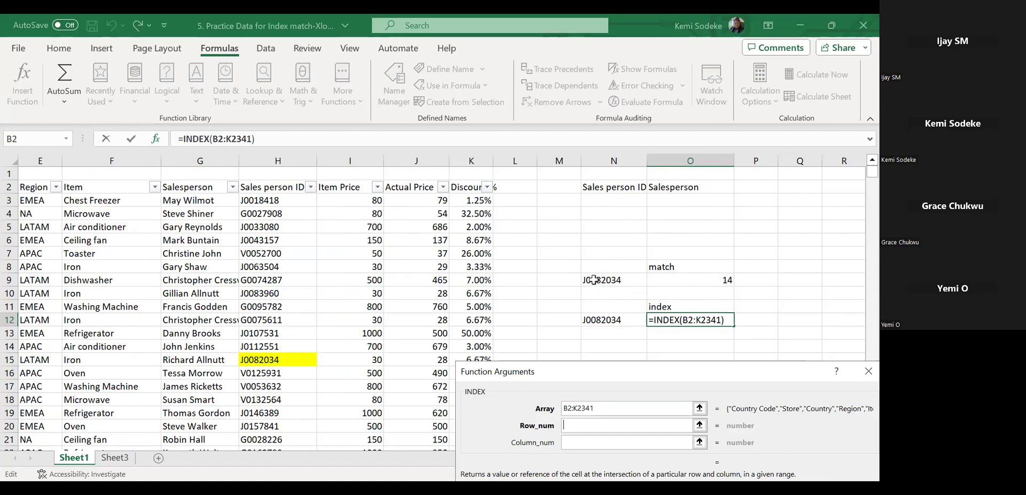
{"action": "left_click", "coordinate": [710, 280]}
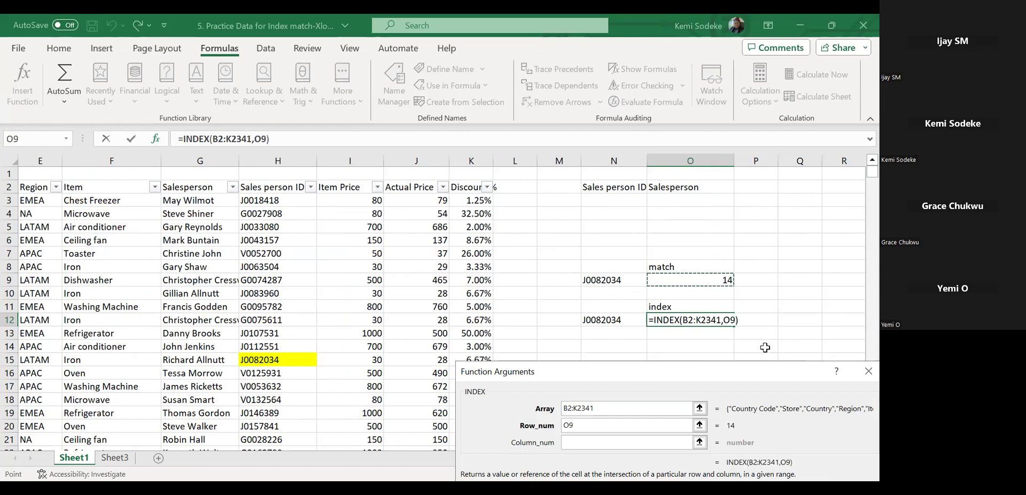
Set the INDEX column number to 6 for the Salesperson column and complete the formula
{"action": "left_click", "coordinate": [591, 444]}
{"action": "left_click_drag", "start_coordinate": [591, 371], "coordinate": [635, 337]}
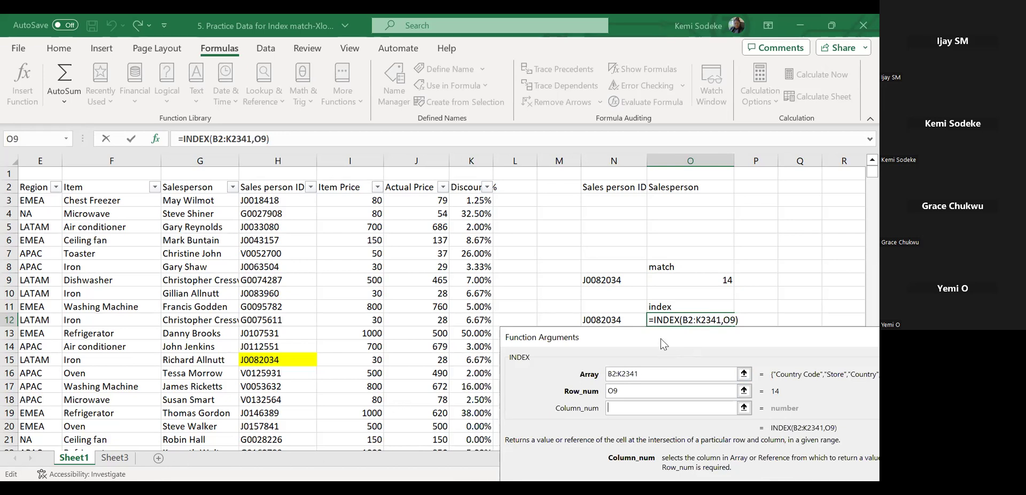
{"action": "left_click_drag", "start_coordinate": [660, 338], "coordinate": [696, 235]}
{"action": "left_click_drag", "start_coordinate": [630, 458], "coordinate": [594, 458]}
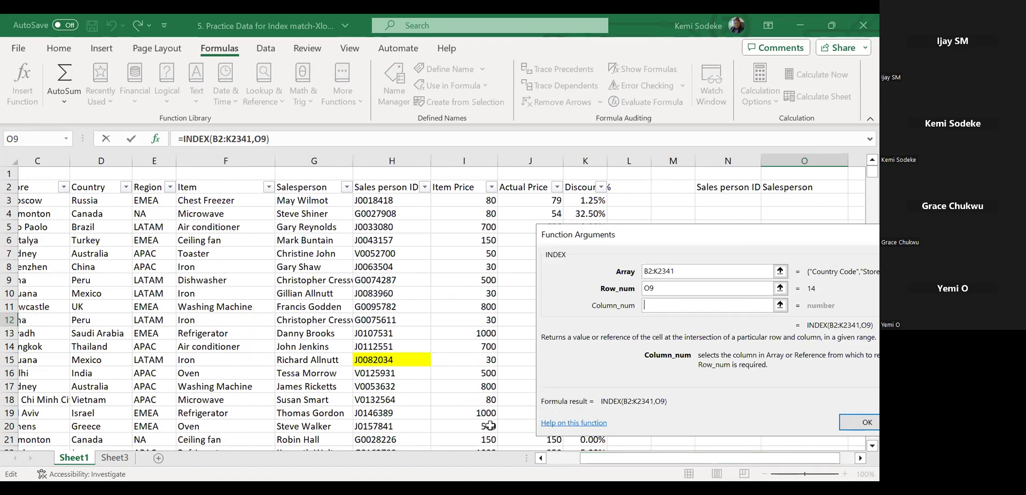
{"action": "left_click_drag", "start_coordinate": [595, 462], "coordinate": [561, 462]}
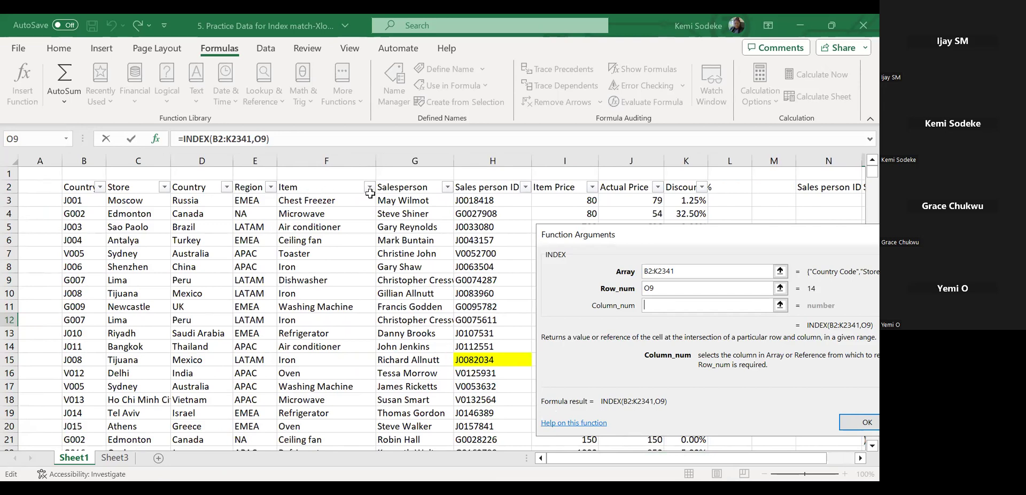
{"action": "type", "text": "6"}
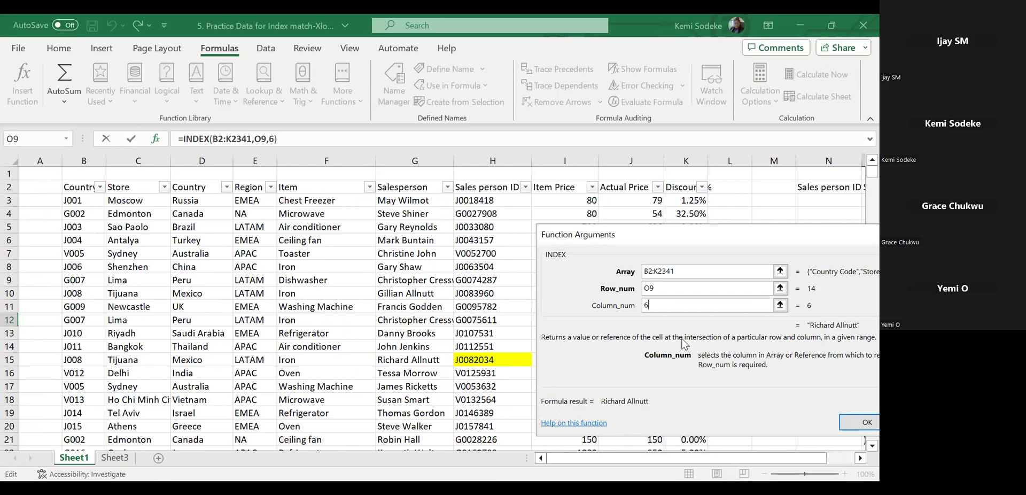
{"action": "left_click", "coordinate": [859, 422]}
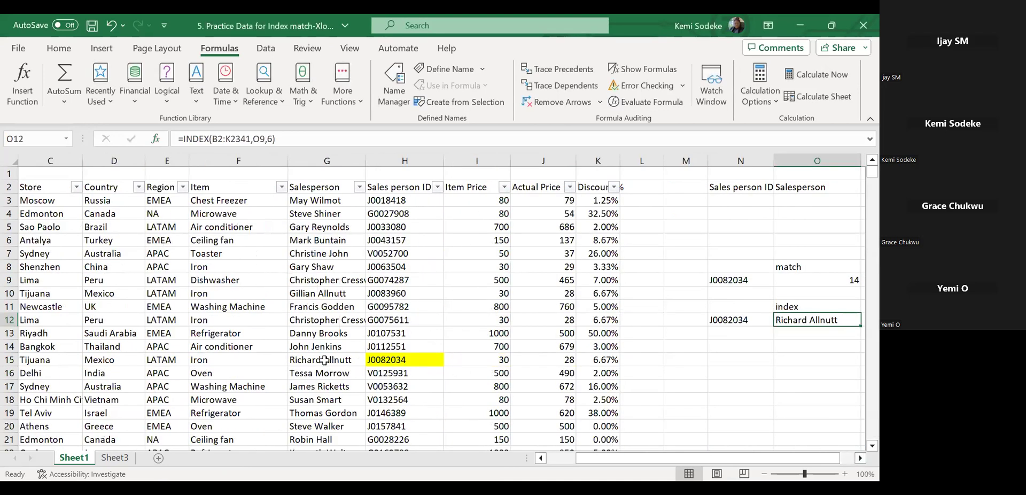
Compare the INDEX result in O12 and the MATCH formula in O9 with the salesperson and highlighted ID in row 15
{"action": "left_click", "coordinate": [340, 363]}
{"action": "left_click", "coordinate": [860, 458]}
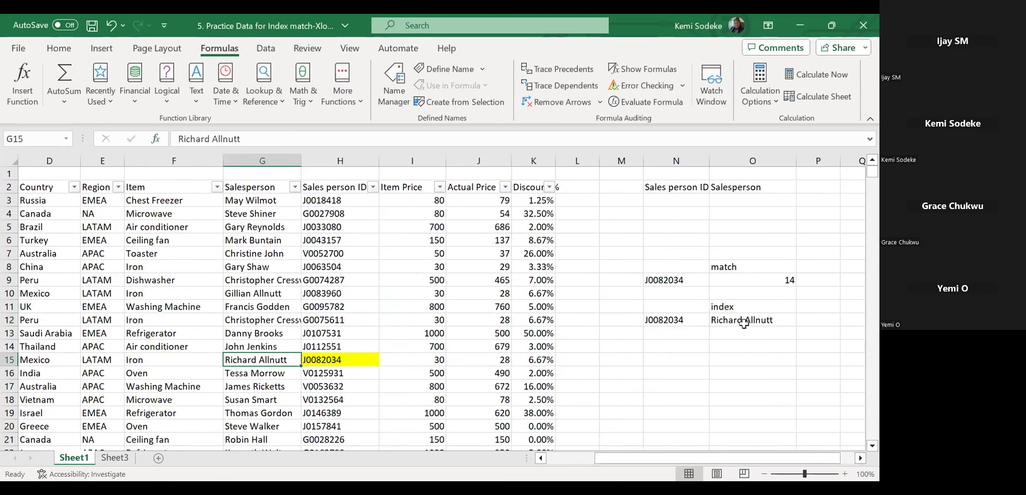
{"action": "left_click", "coordinate": [745, 320]}
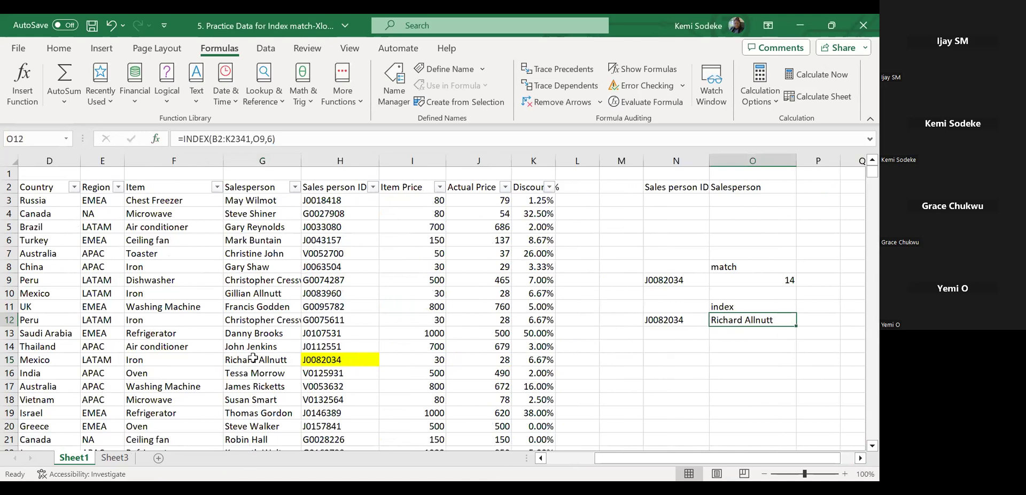
{"action": "left_click", "coordinate": [278, 359]}
{"action": "left_click", "coordinate": [321, 360]}
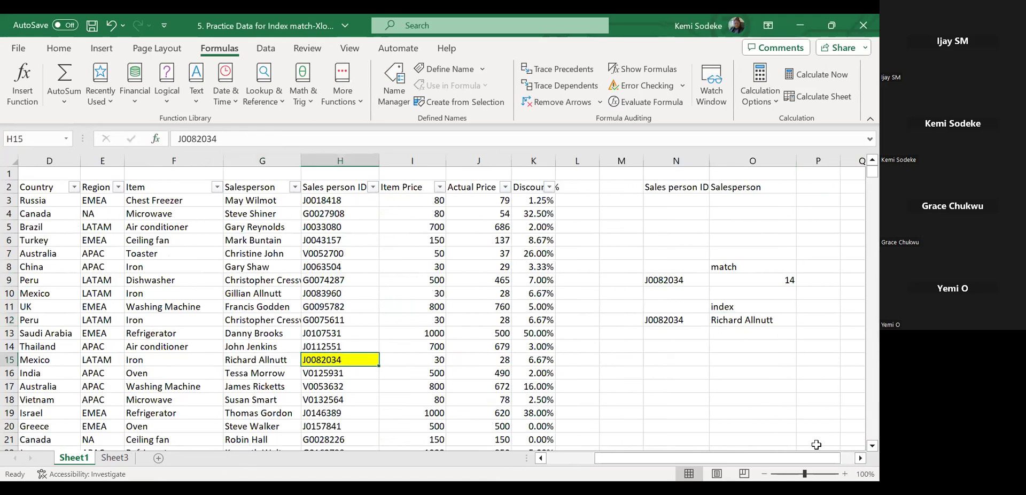
{"action": "left_click", "coordinate": [860, 458]}
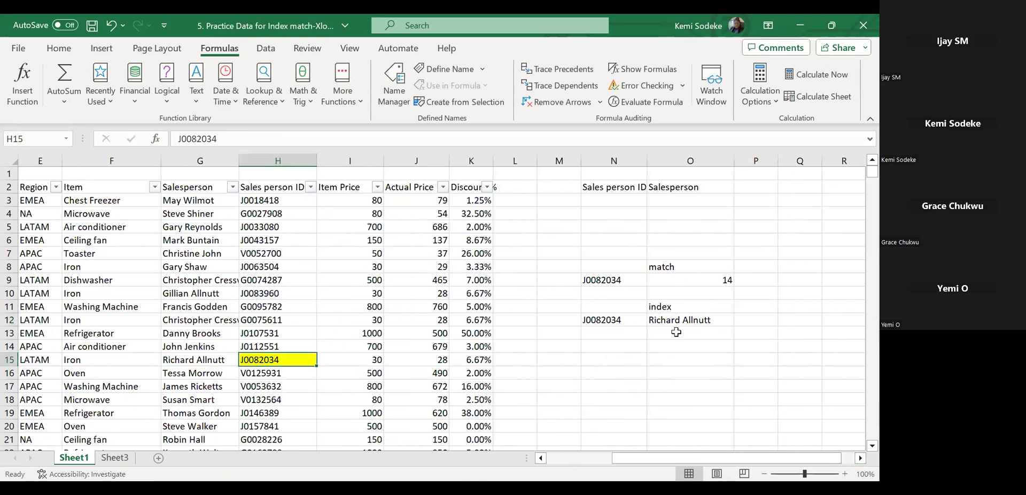
{"action": "left_click", "coordinate": [679, 321]}
{"action": "left_click", "coordinate": [676, 267]}
{"action": "left_click", "coordinate": [709, 279]}
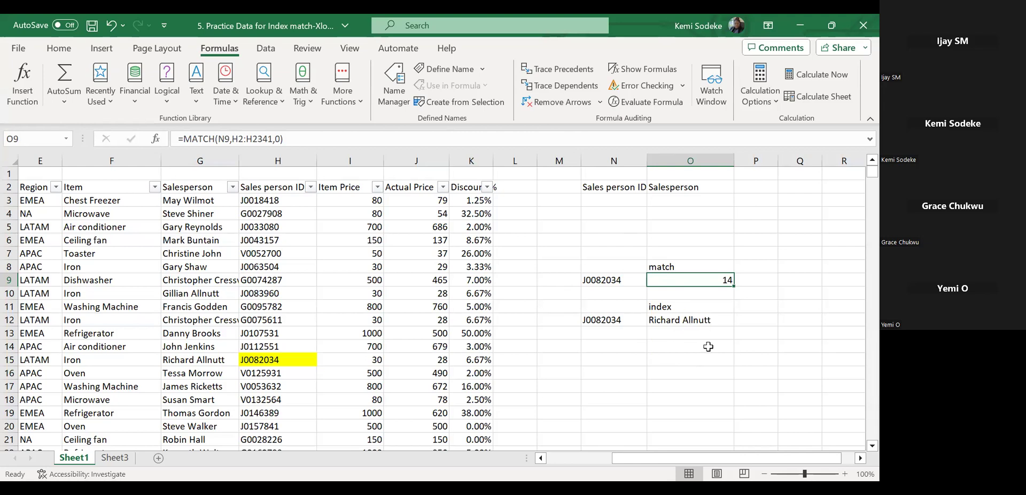
{"action": "left_click", "coordinate": [672, 335]}
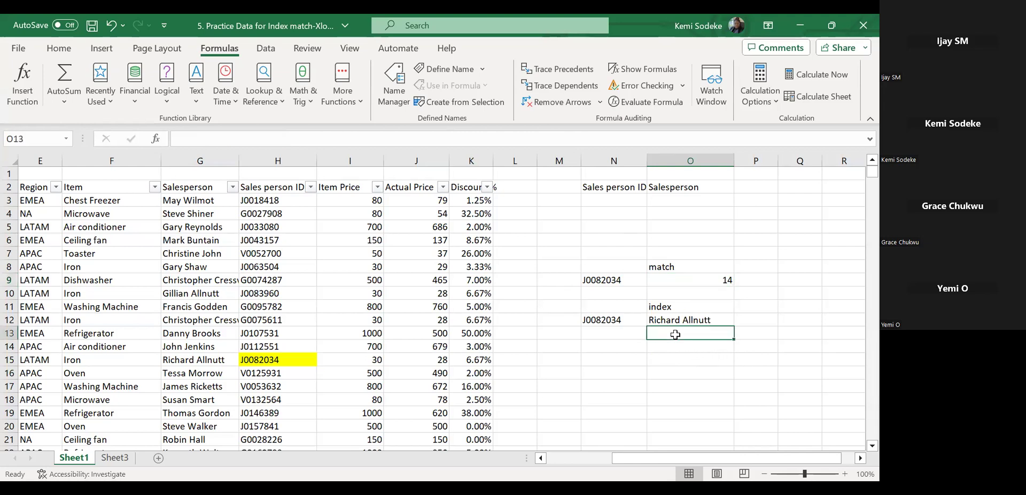
{"action": "left_click", "coordinate": [208, 357]}
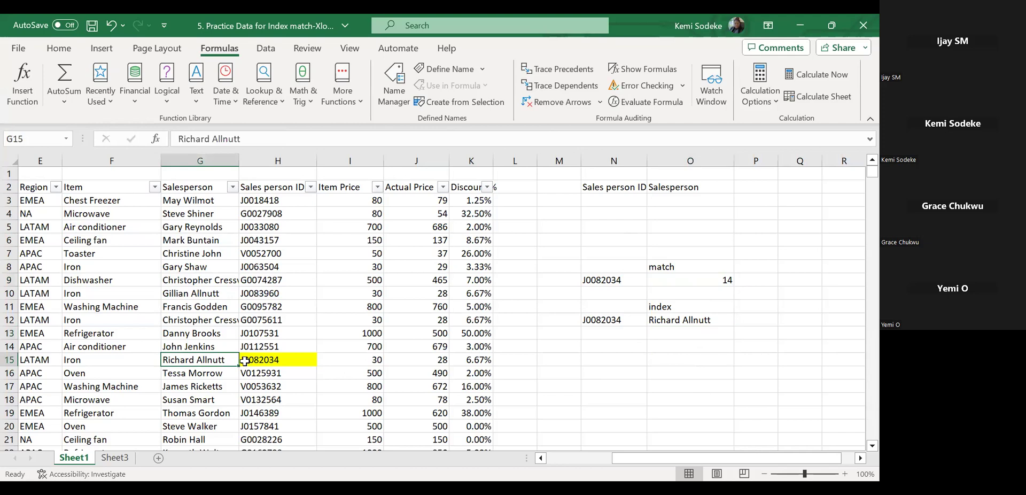
{"action": "left_click", "coordinate": [270, 359]}
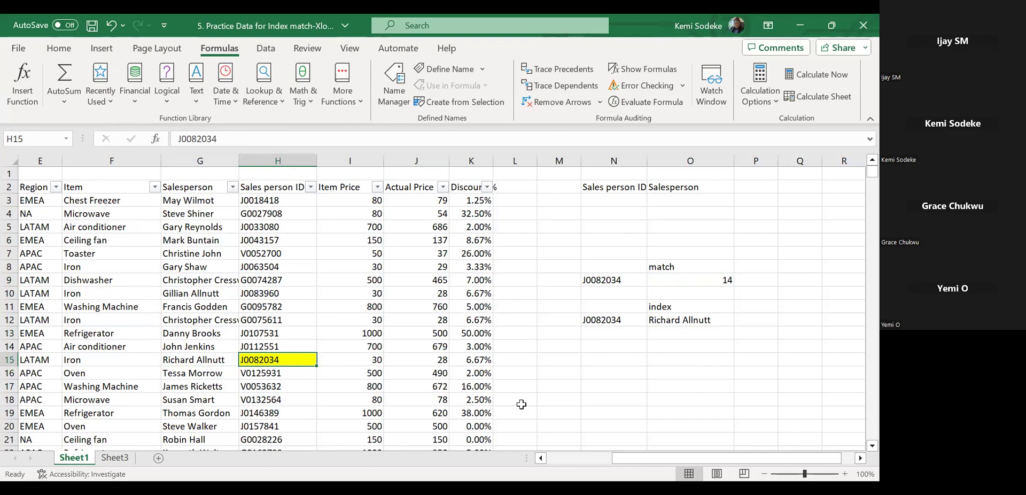
{"action": "left_click", "coordinate": [661, 332]}
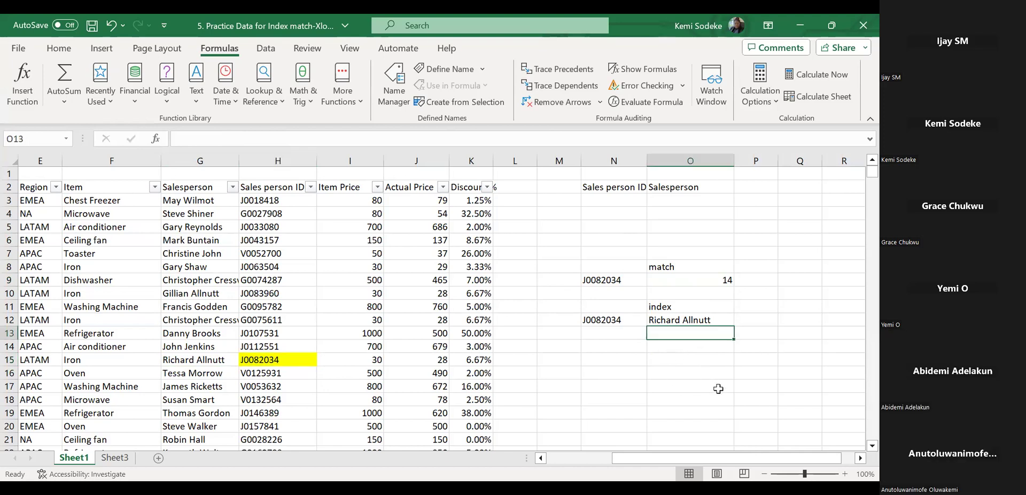
{"action": "type", "text": "="}
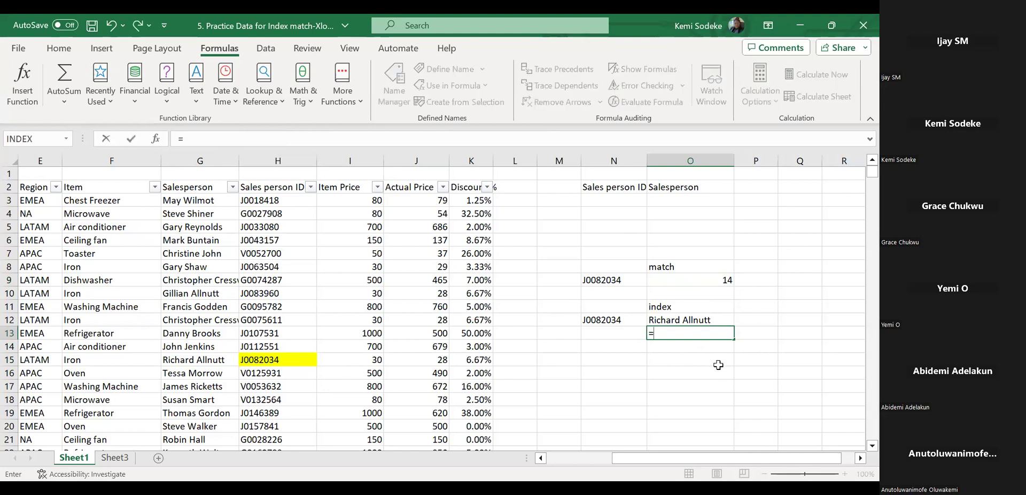
{"action": "type", "text": "index("}
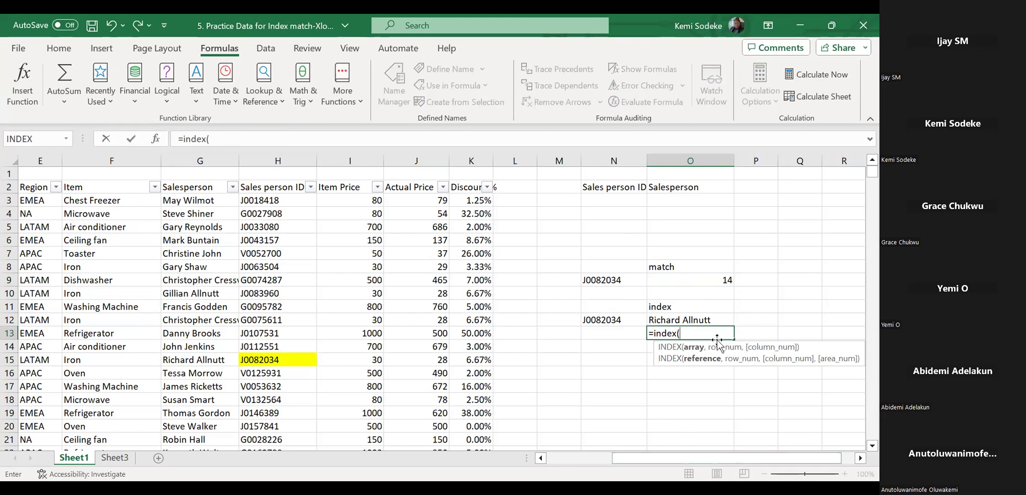
{"action": "key", "text": "Escape"}
Copy the sales person ID from N12 into N3 under the Sales person ID header
{"action": "left_click", "coordinate": [688, 202]}
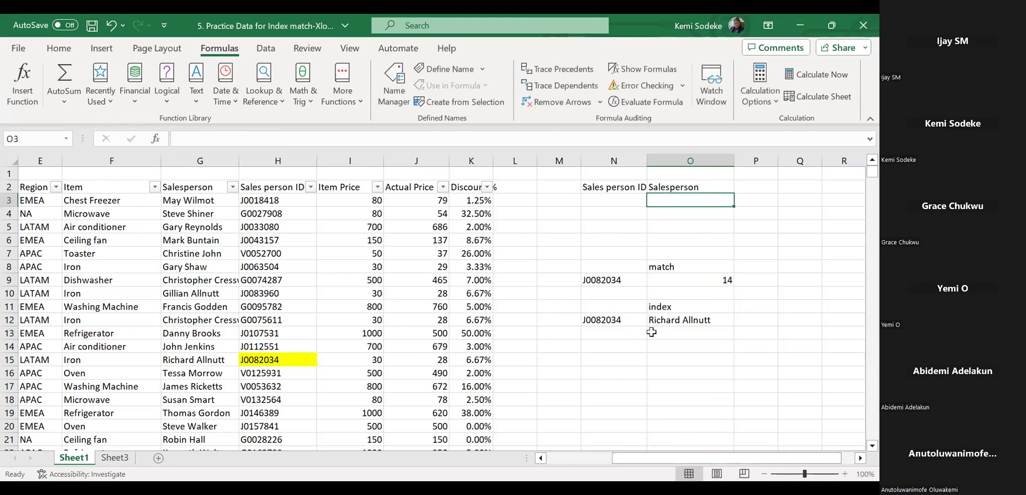
{"action": "left_click", "coordinate": [634, 320]}
{"action": "key", "text": "ctrl+c"}
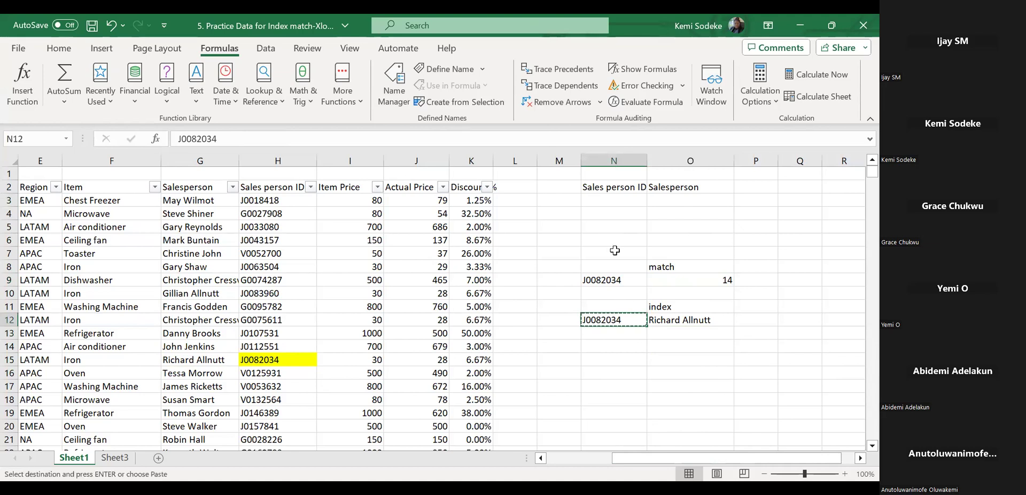
{"action": "left_click", "coordinate": [633, 201]}
{"action": "key", "text": "Return"}
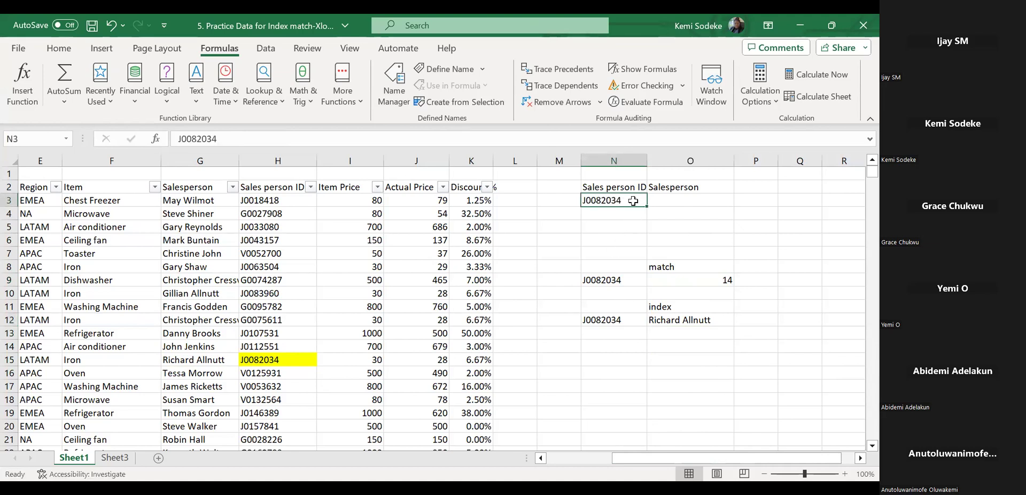
Start an INDEX formula in O3 with the full data table B2:K2341 as the array
{"action": "left_click", "coordinate": [701, 206]}
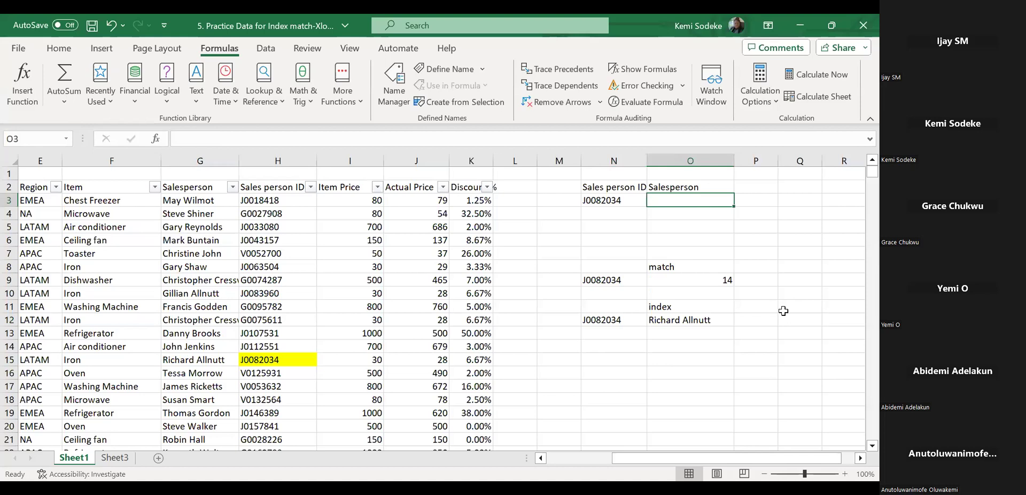
{"action": "type", "text": "="}
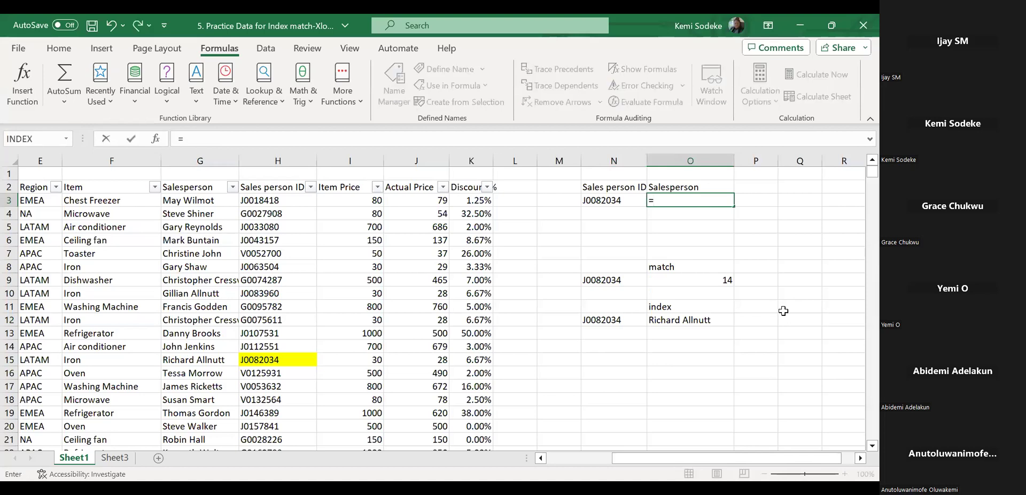
{"action": "type", "text": "index("}
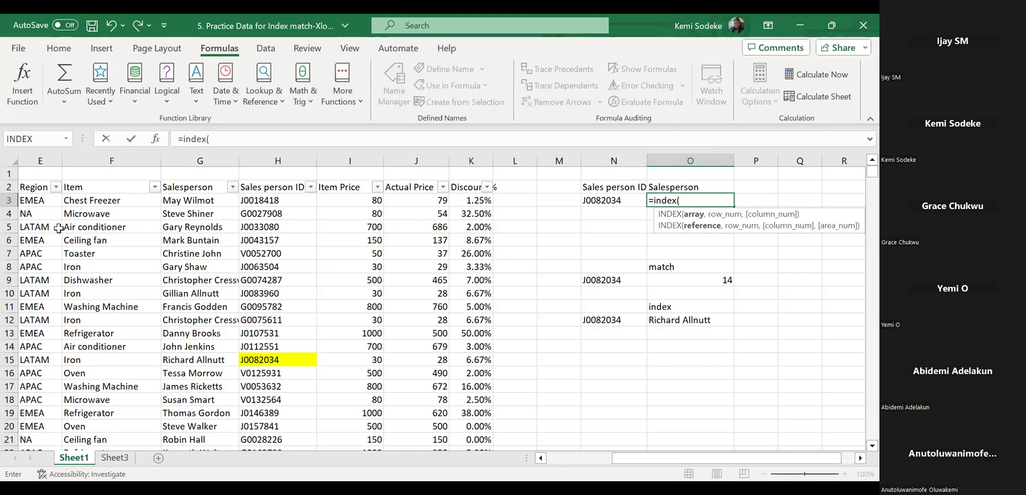
{"action": "left_click", "coordinate": [556, 462]}
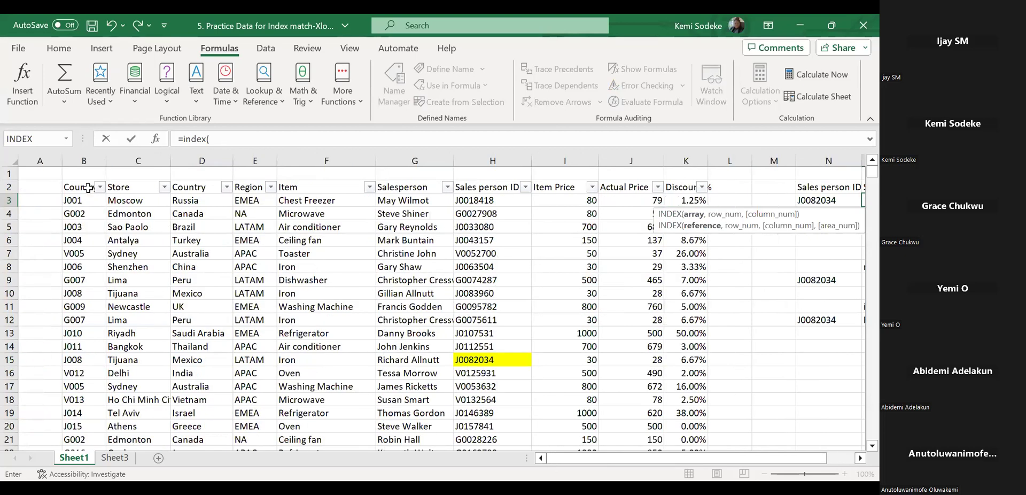
{"action": "left_click", "coordinate": [86, 187]}
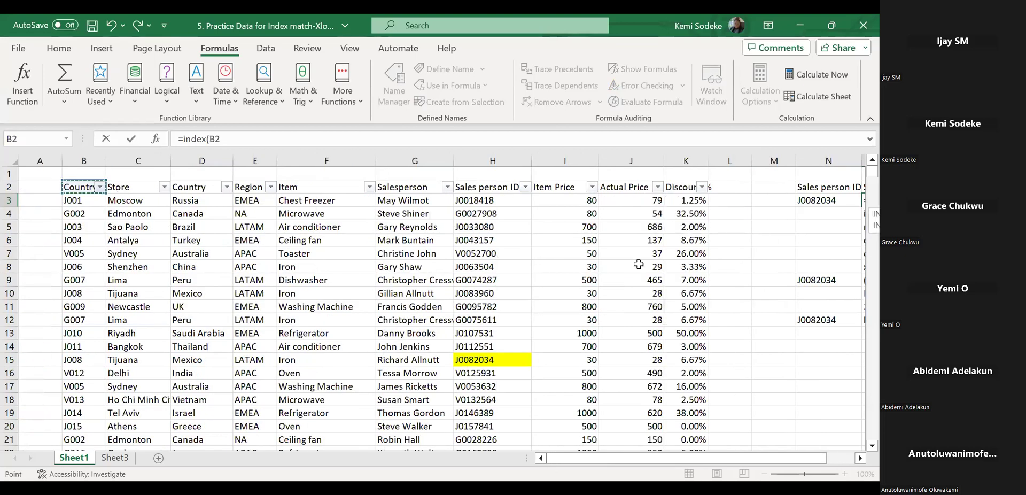
{"action": "left_click", "coordinate": [677, 369], "text": "shift"}
{"action": "key", "text": "ctrl+shift+Down"}
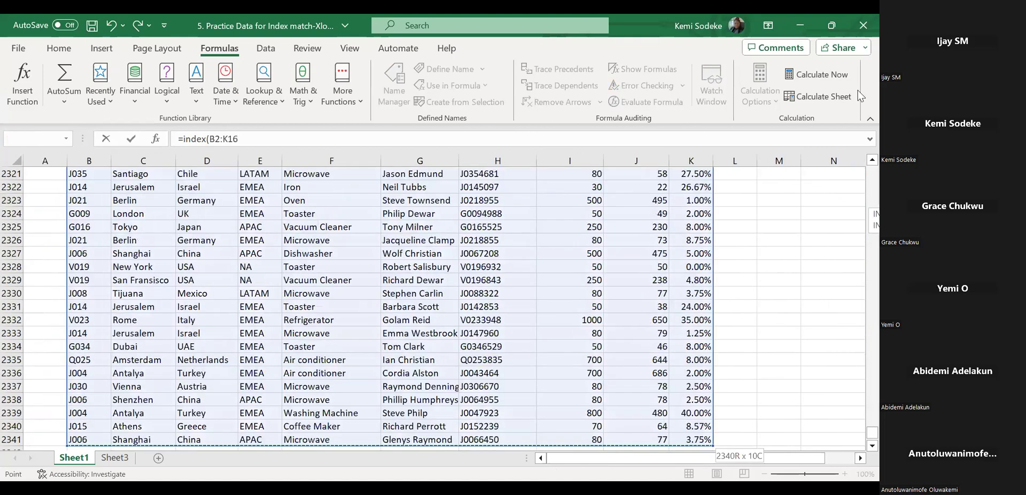
Set the INDEX row number to 14 and the column number to 6 for Salesperson, and complete the formula
{"action": "left_click_drag", "start_coordinate": [872, 431], "coordinate": [872, 171]}
{"action": "left_click", "coordinate": [858, 458]}
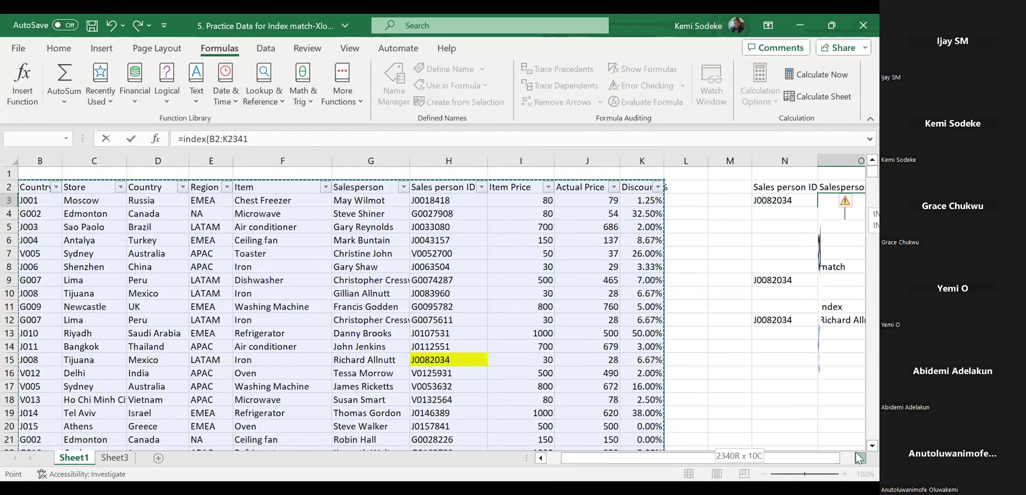
{"action": "left_click", "coordinate": [857, 458]}
{"action": "type", "text": ",14"}
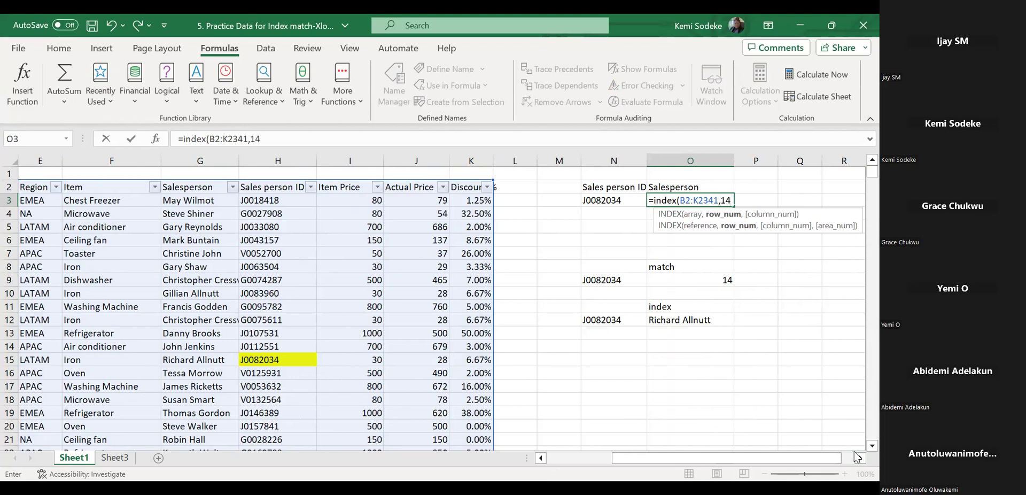
{"action": "type", "text": ","}
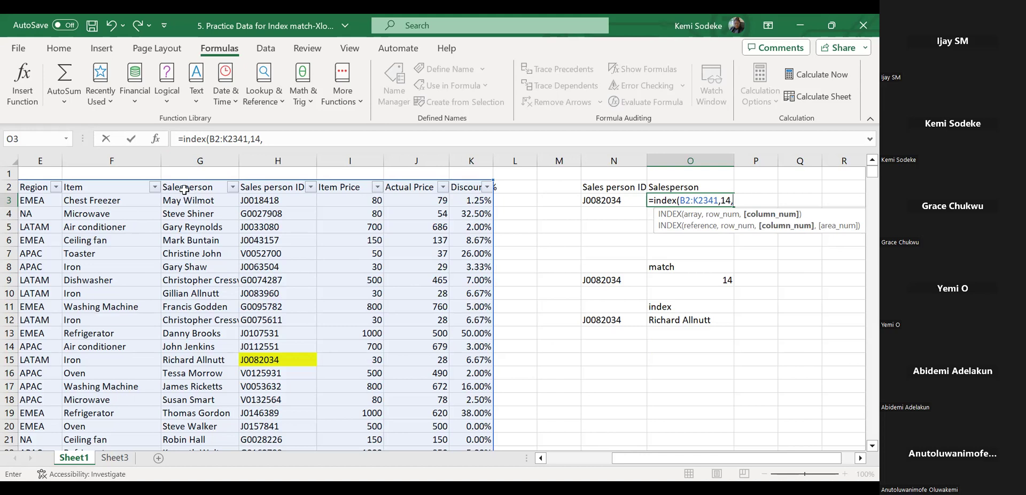
{"action": "left_click_drag", "start_coordinate": [614, 458], "coordinate": [553, 458]}
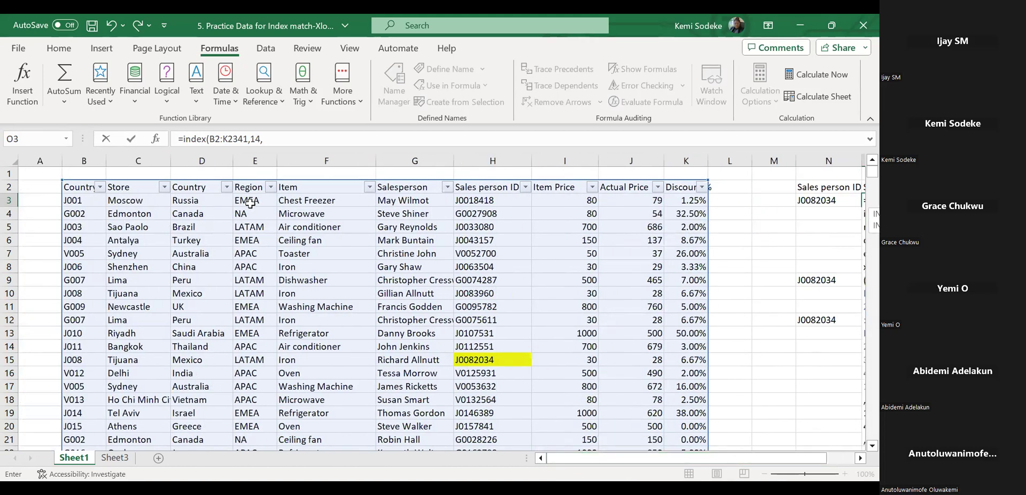
{"action": "left_click", "coordinate": [860, 457]}
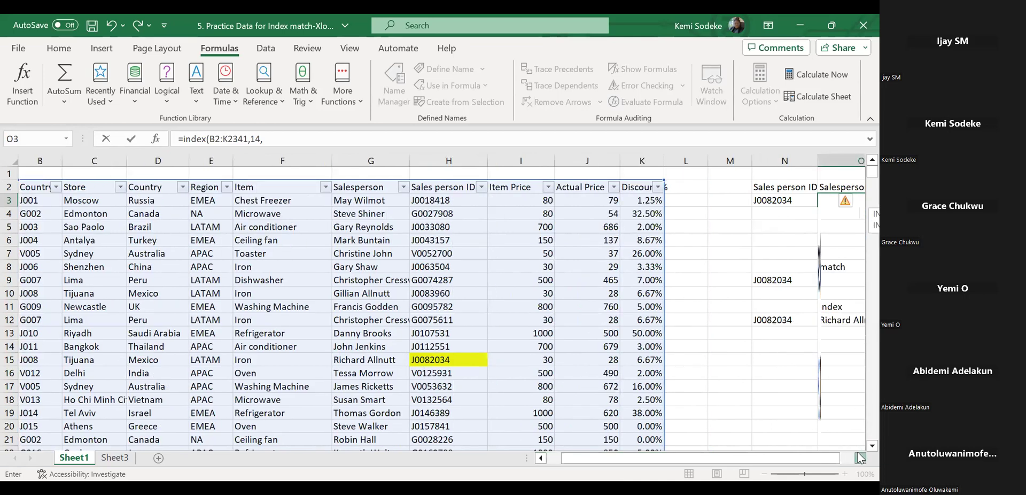
{"action": "left_click", "coordinate": [858, 458]}
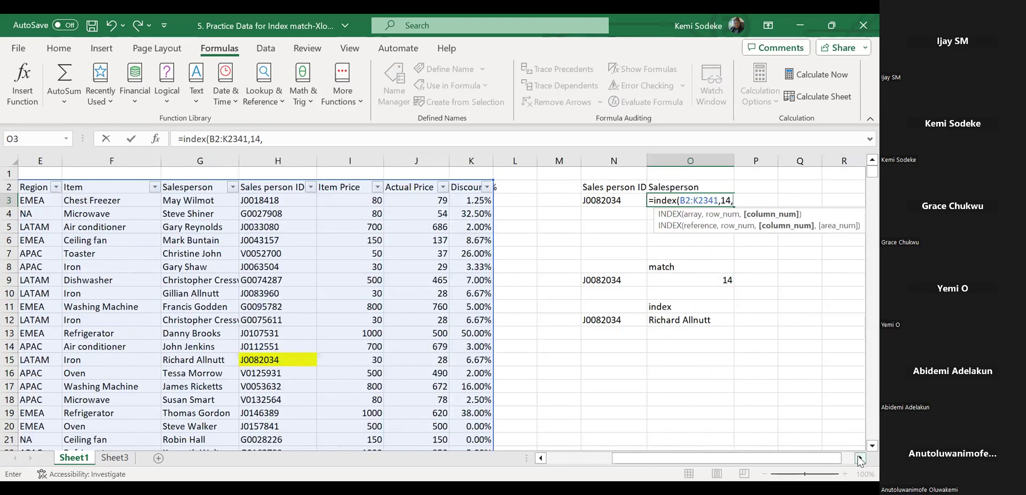
{"action": "key", "text": "Return"}
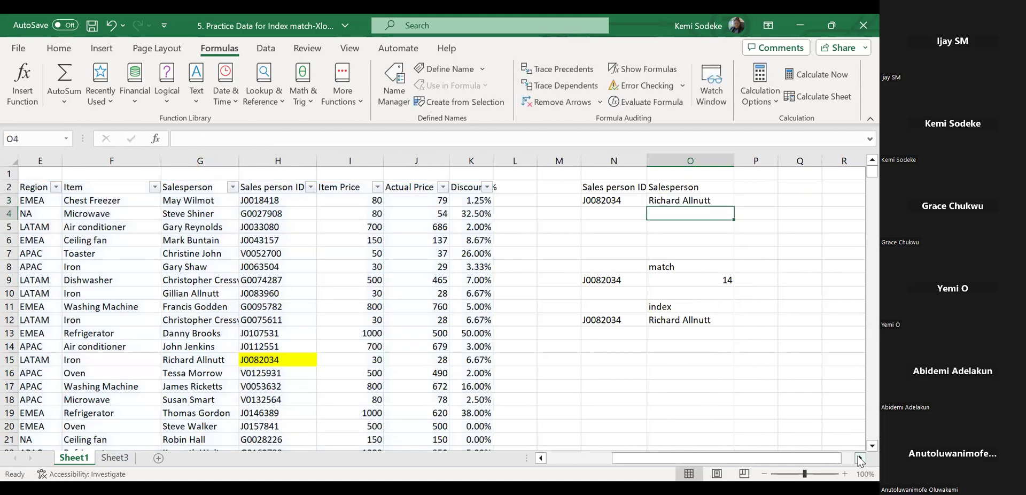
Compare the INDEX formula in O3 with the MATCH formula in O9 and the highlighted sales person ID in H15
{"action": "left_click", "coordinate": [705, 202]}
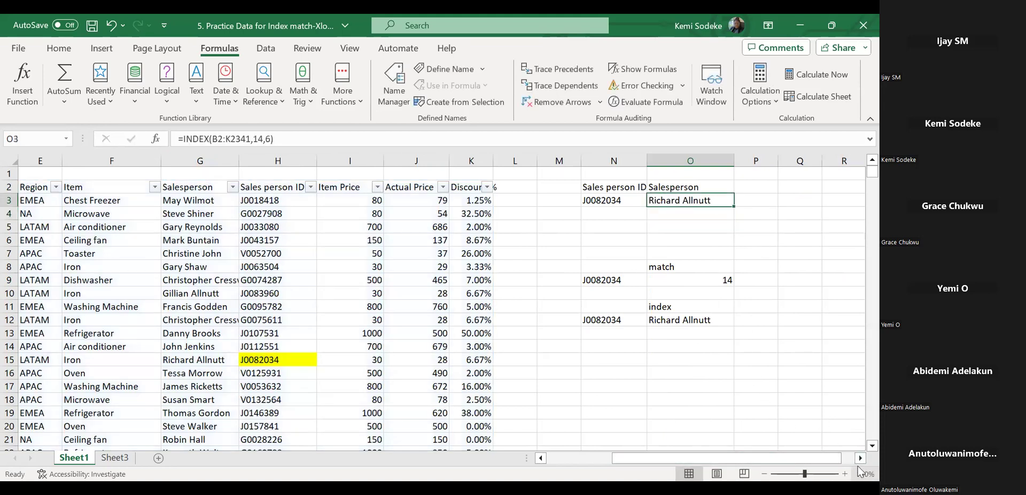
{"action": "left_click", "coordinate": [860, 457]}
{"action": "left_click", "coordinate": [859, 457]}
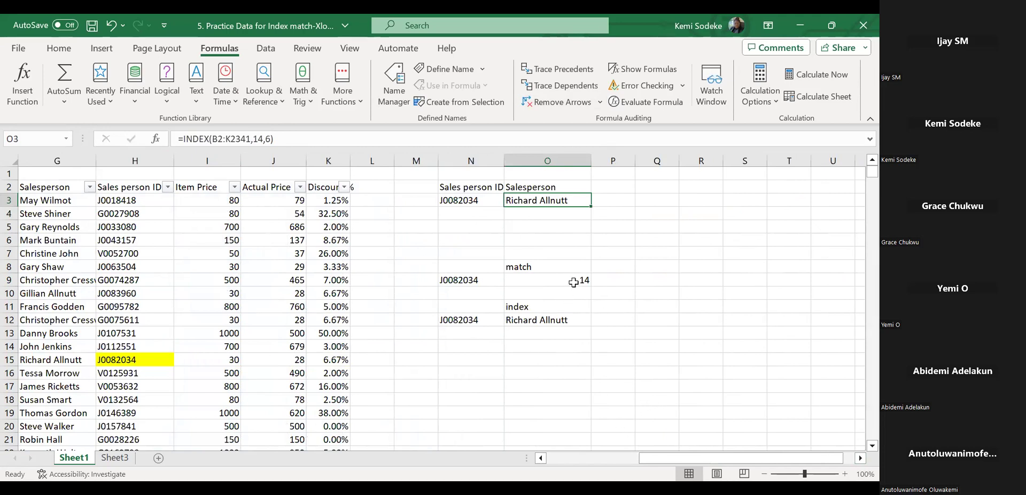
{"action": "left_click", "coordinate": [557, 278]}
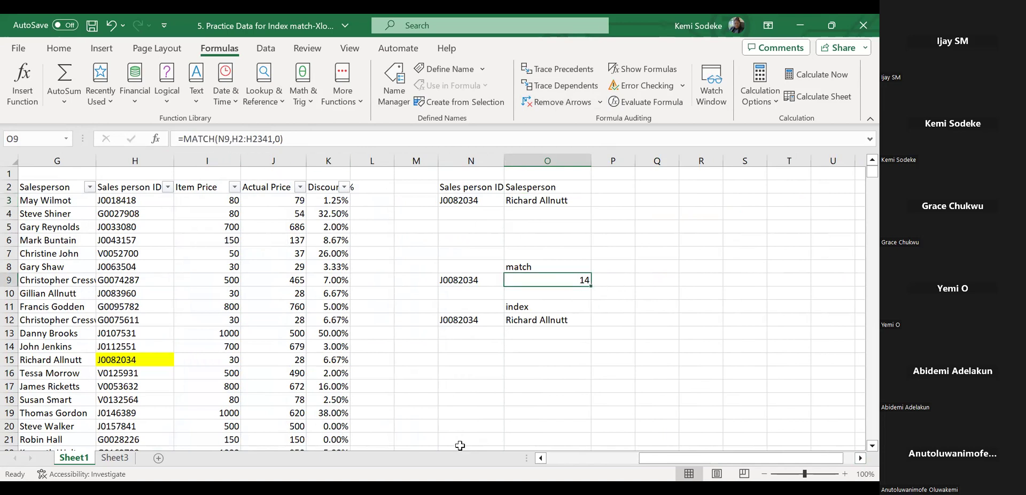
{"action": "left_click", "coordinate": [124, 362]}
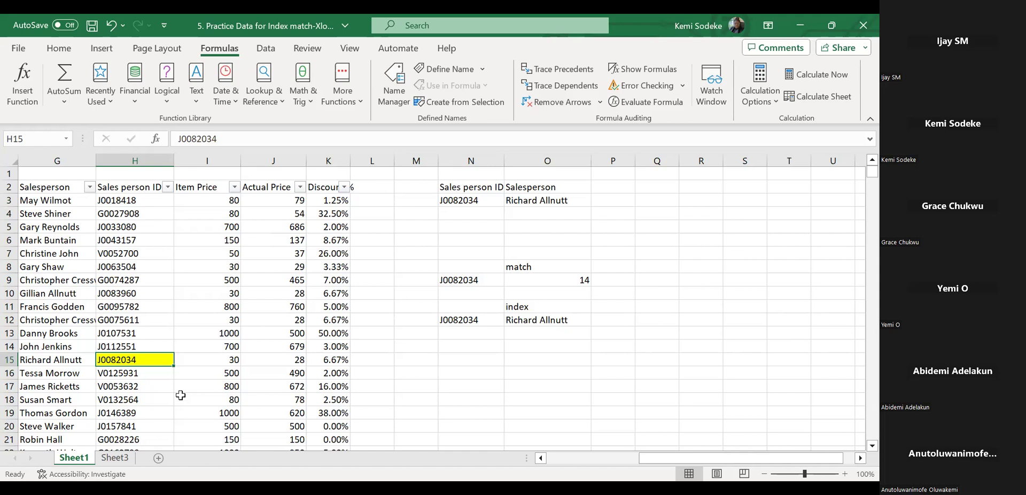
Replace the fixed row number in the O3 INDEX formula with a nested MATCH function using N3 as lookup value
{"action": "left_click", "coordinate": [566, 200]}
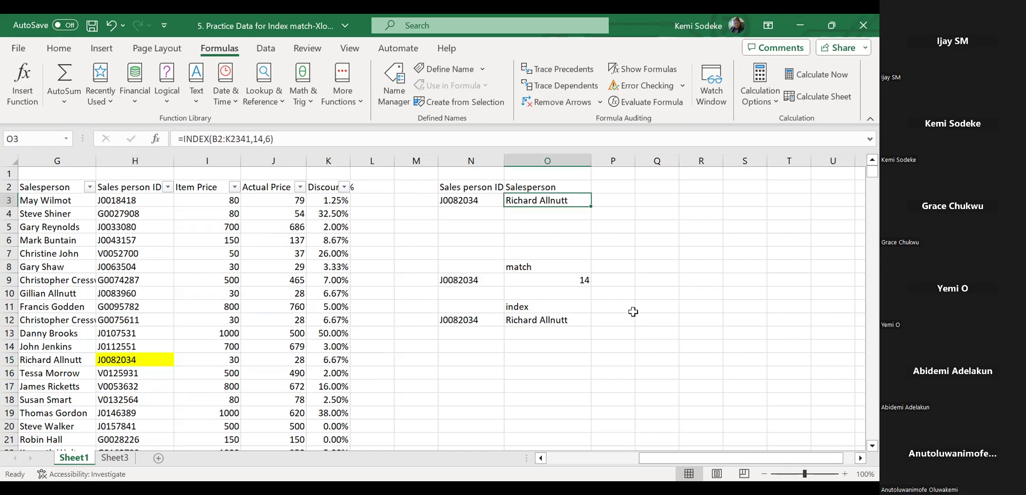
{"action": "left_click", "coordinate": [259, 139]}
{"action": "double_click", "coordinate": [258, 139]}
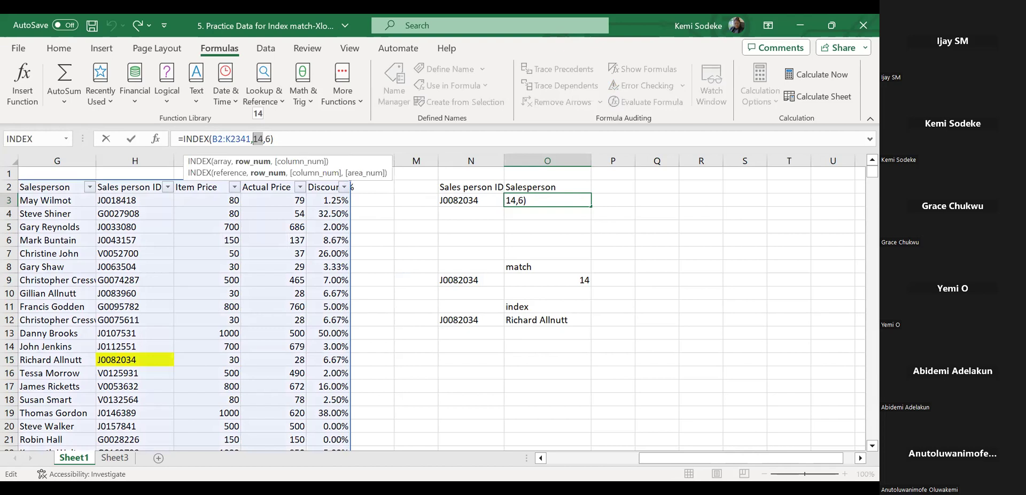
{"action": "key", "text": "BackSpace"}
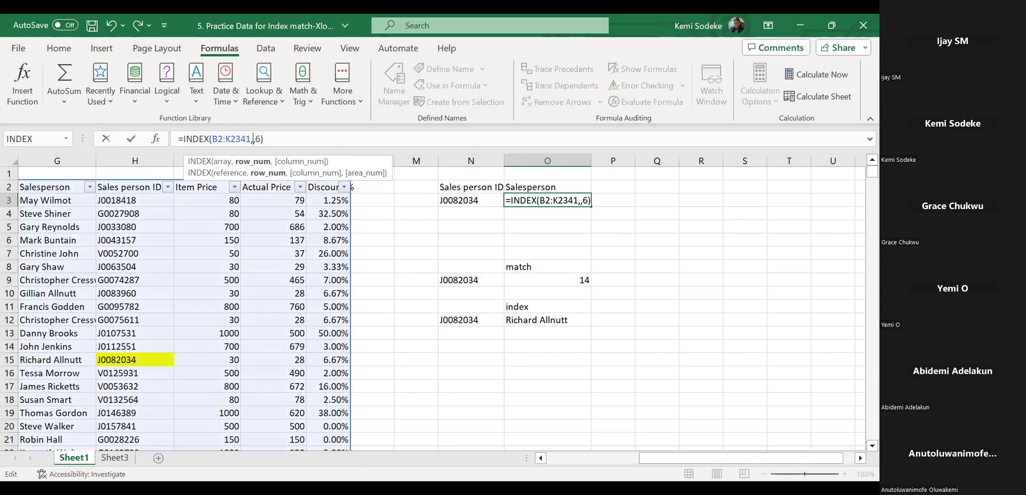
{"action": "type", "text": "match"}
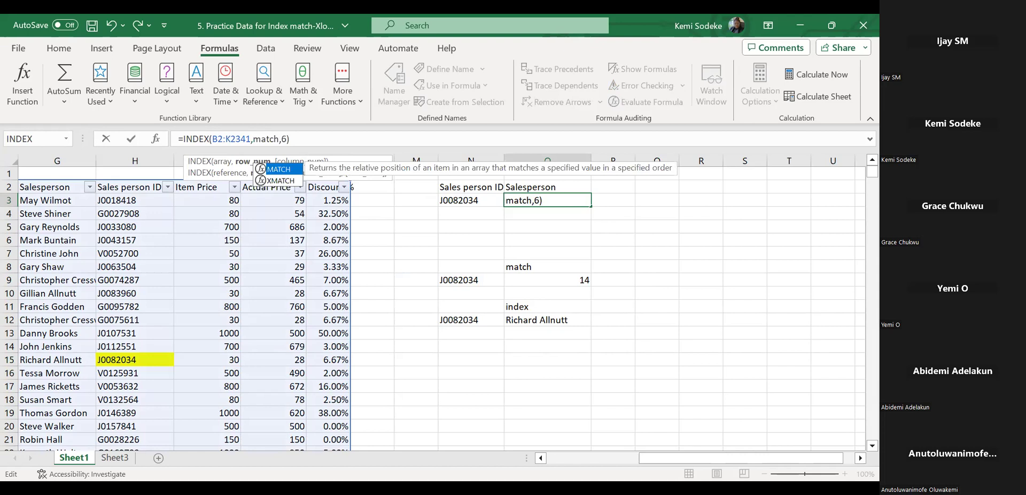
{"action": "type", "text": "("}
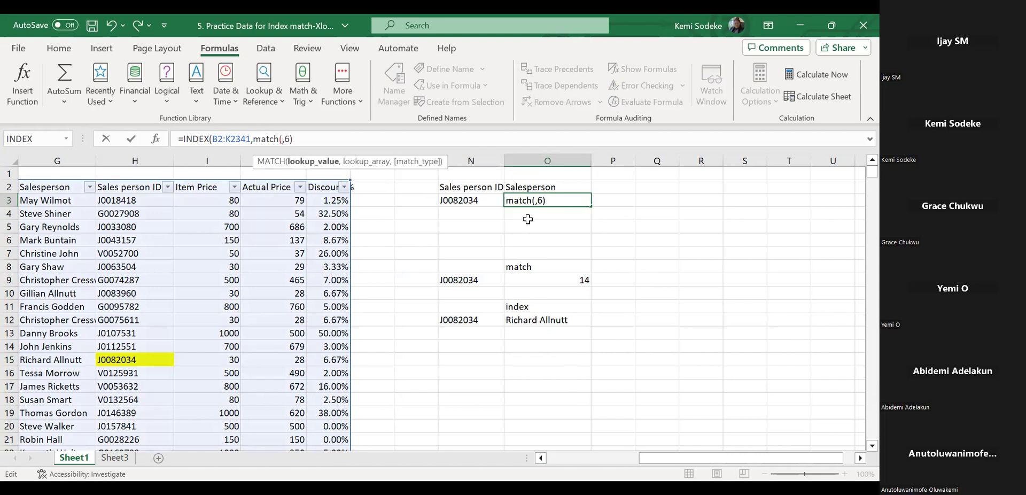
{"action": "left_click", "coordinate": [473, 202]}
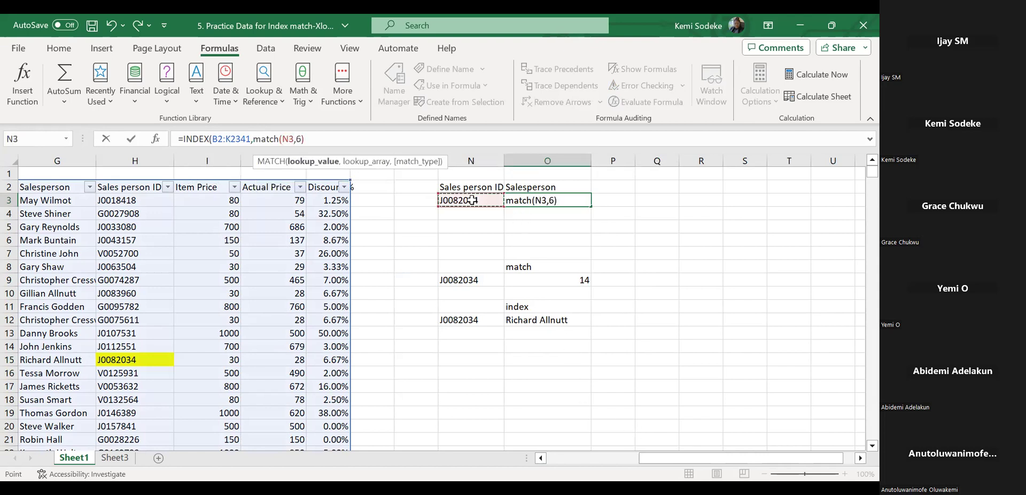
{"action": "type", "text": ","}
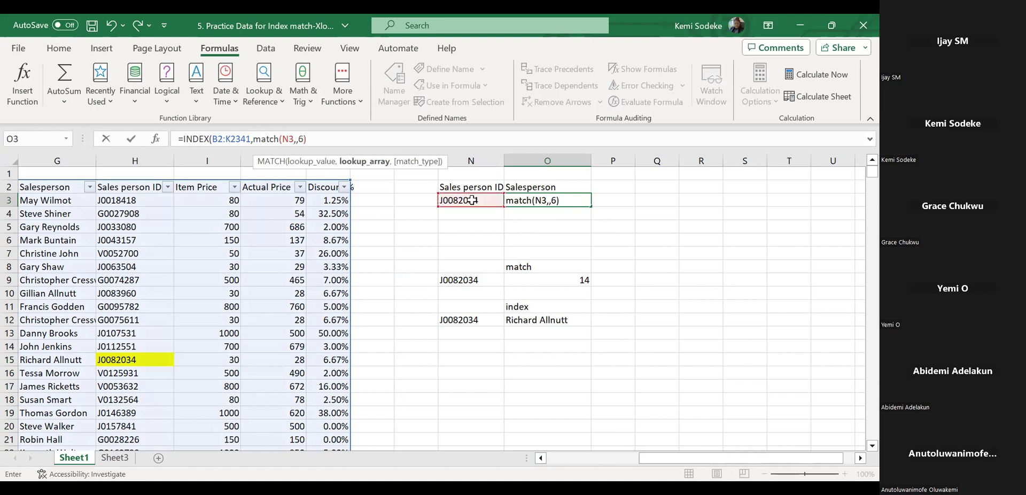
Set the nested MATCH lookup array to H2:H2341 with exact match type 0 and complete the formula in O3
{"action": "left_click", "coordinate": [148, 187]}
{"action": "key", "text": "ctrl+shift+Down"}
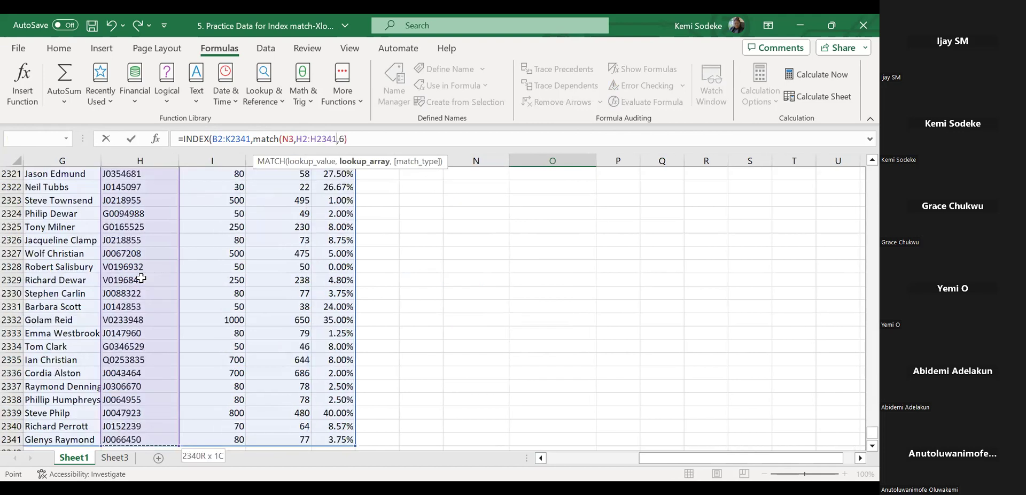
{"action": "type", "text": ",0"}
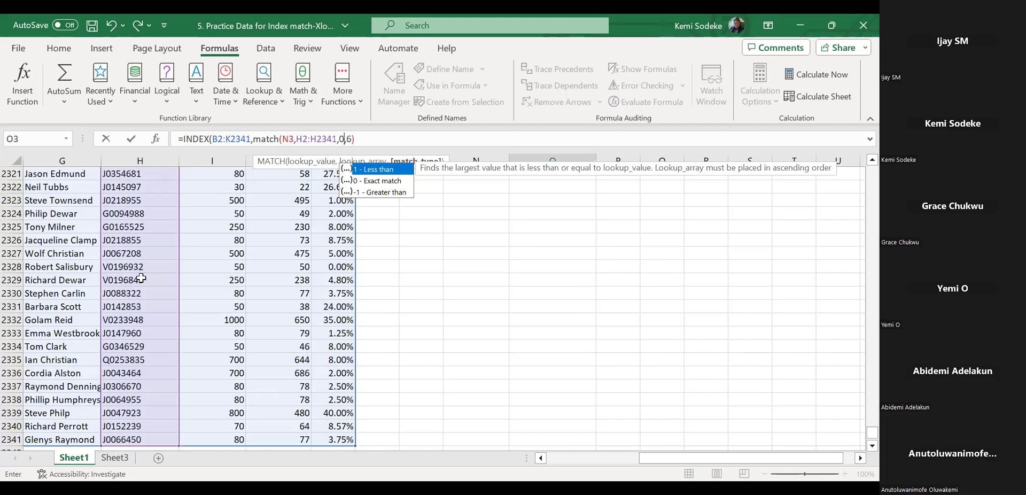
{"action": "type", "text": ")"}
{"action": "key", "text": "Return"}
{"action": "scroll", "coordinate": [513, 283], "scroll_direction": "up", "scroll_amount": 1}
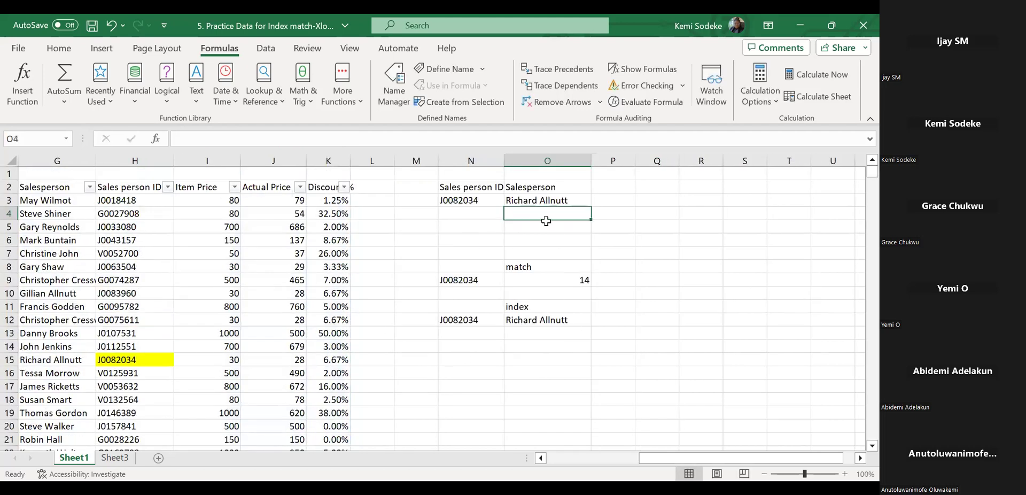
Review the combined INDEX and MATCH formula in O3 and trace the match example's ID in N9 to the highlighted cell H15
{"action": "left_click", "coordinate": [547, 202]}
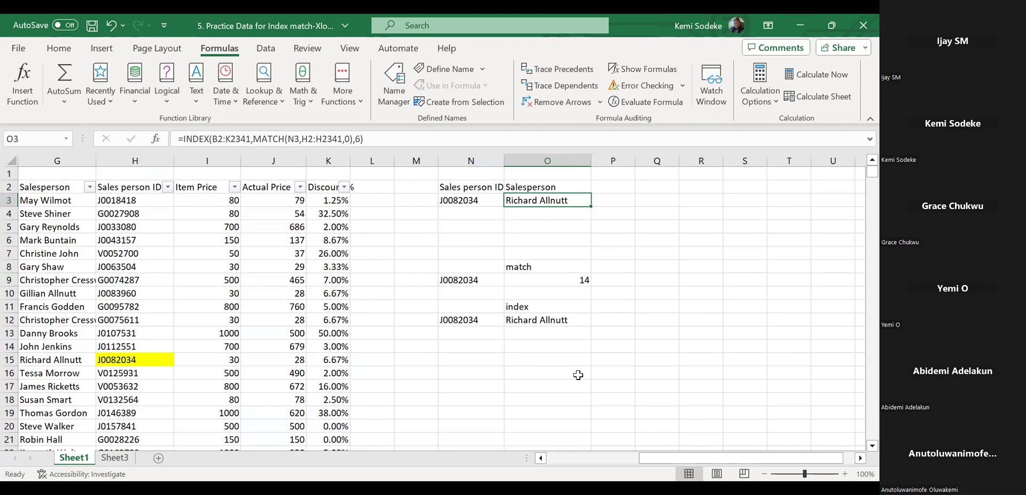
{"action": "left_click", "coordinate": [532, 268]}
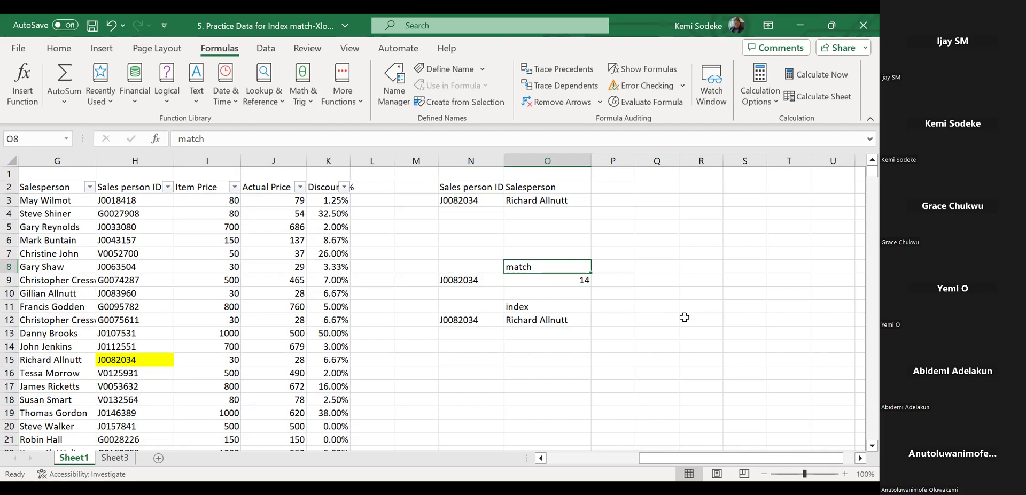
{"action": "left_click", "coordinate": [470, 280]}
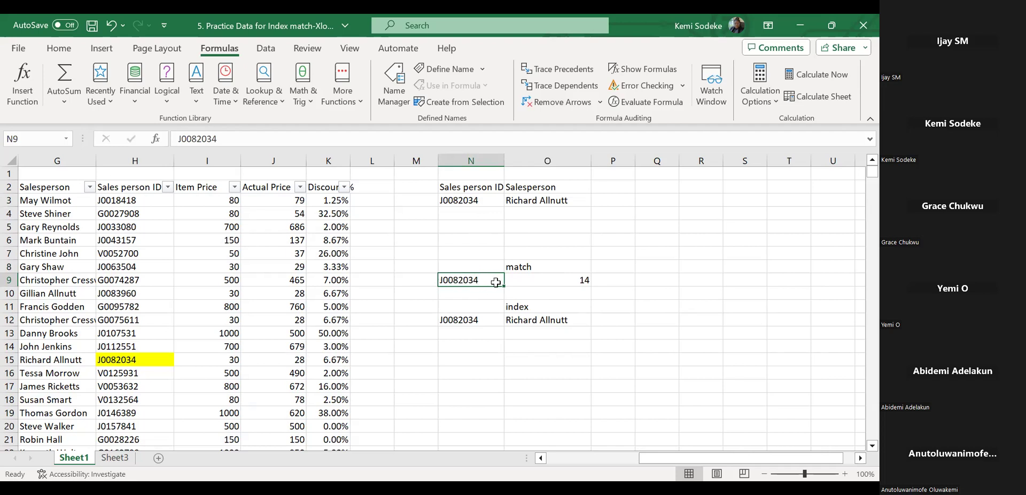
{"action": "left_click", "coordinate": [134, 363]}
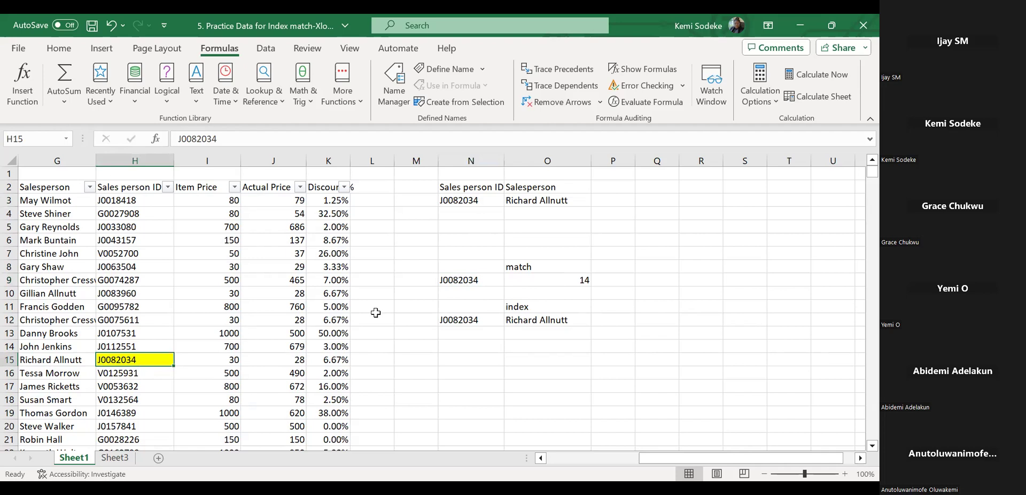
Delete the MATCH formula from O9 and examine the effect on the dependent INDEX output from O12 down
{"action": "left_click", "coordinate": [558, 282]}
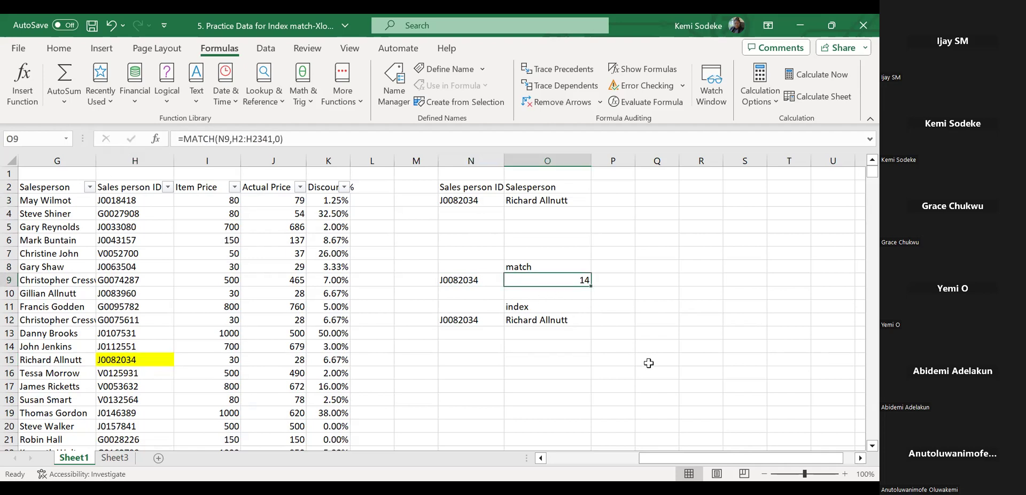
{"action": "key", "text": "Delete"}
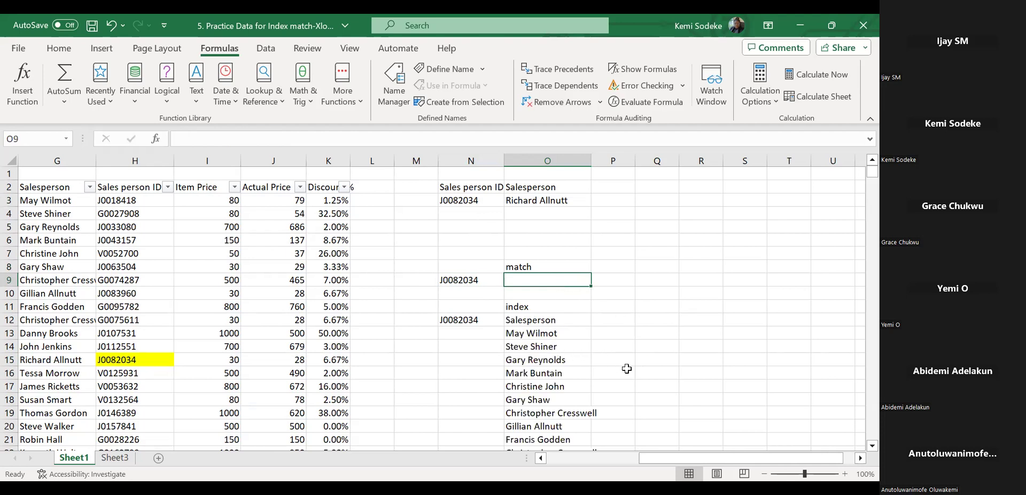
{"action": "scroll", "coordinate": [553, 373], "scroll_direction": "down", "scroll_amount": 2}
{"action": "scroll", "coordinate": [553, 374], "scroll_direction": "up", "scroll_amount": 2}
Inspect the INDEX formula in O12 and its row-number reference to the empty MATCH cell O9
{"action": "left_click", "coordinate": [544, 317]}
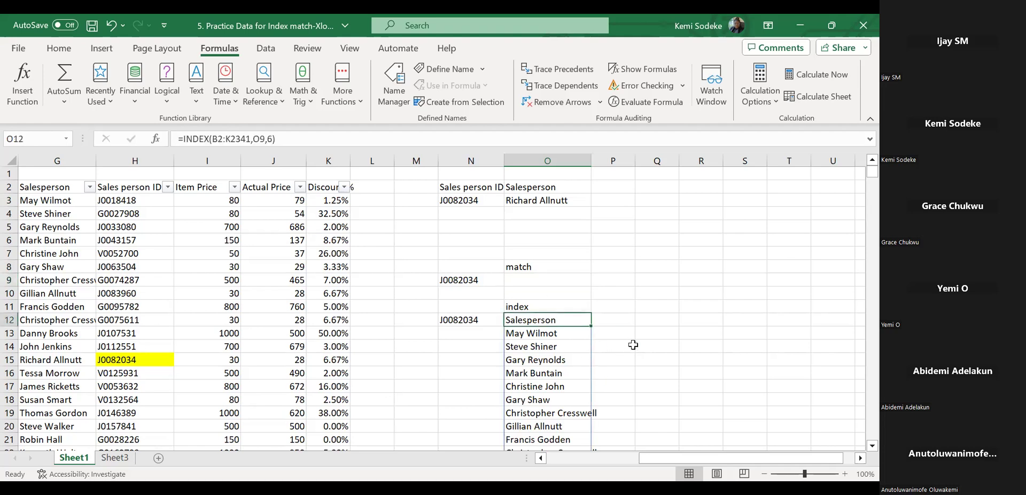
{"action": "left_click", "coordinate": [288, 137]}
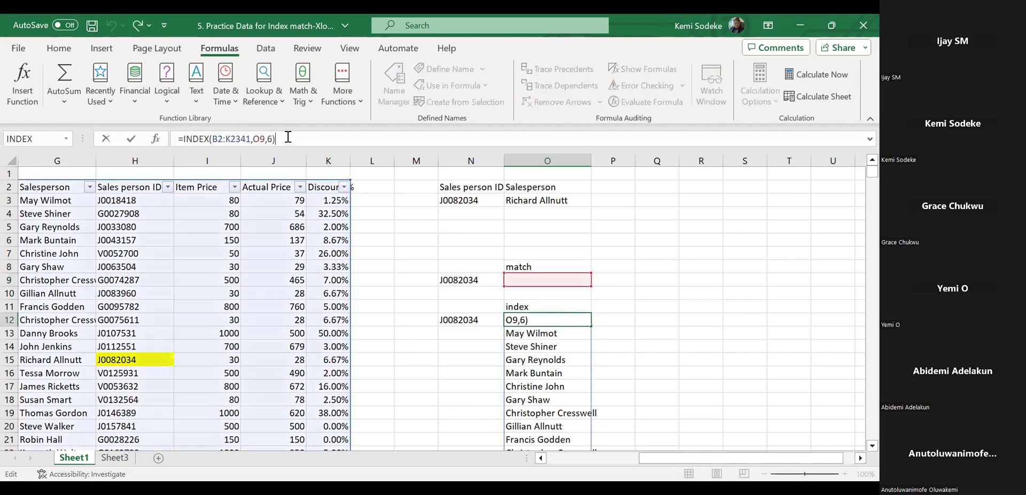
{"action": "left_click", "coordinate": [641, 358]}
{"action": "left_click", "coordinate": [551, 319]}
{"action": "left_click", "coordinate": [539, 282]}
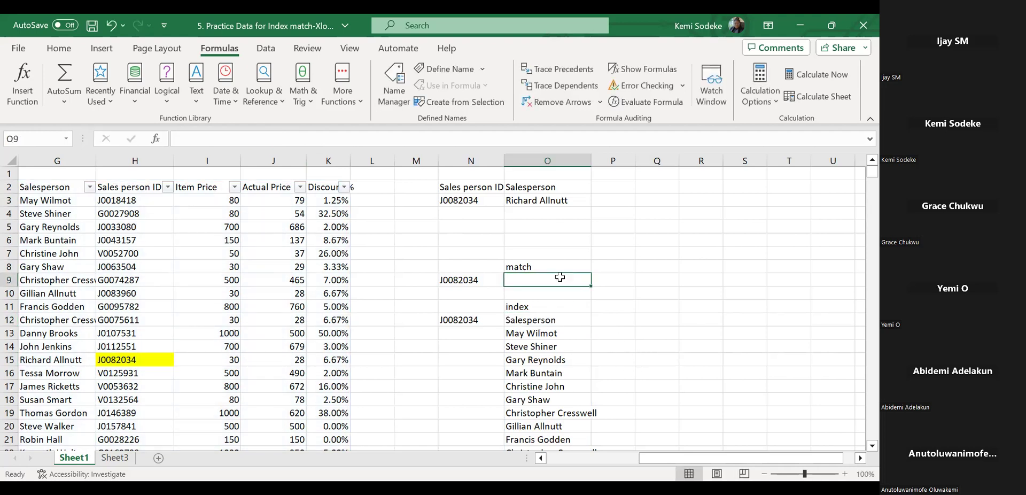
{"action": "left_click", "coordinate": [553, 322]}
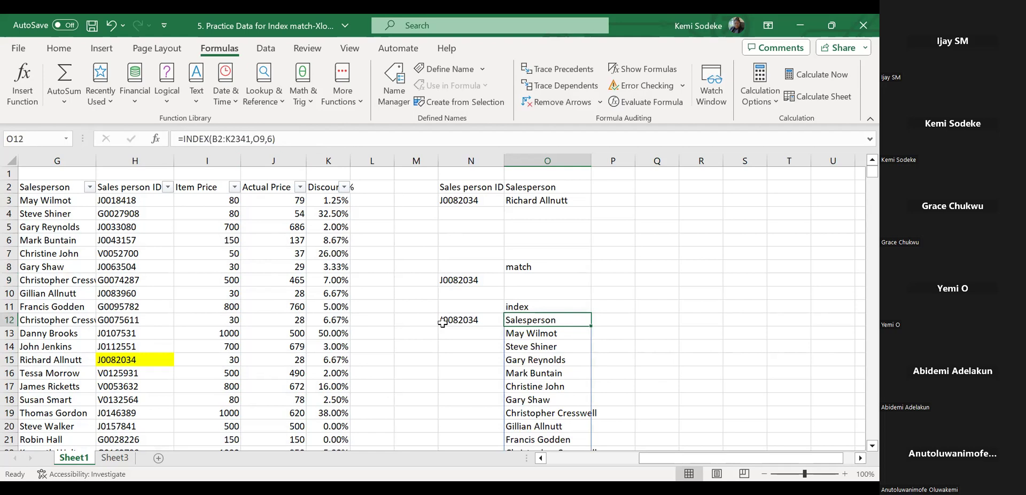
{"action": "left_click", "coordinate": [613, 324]}
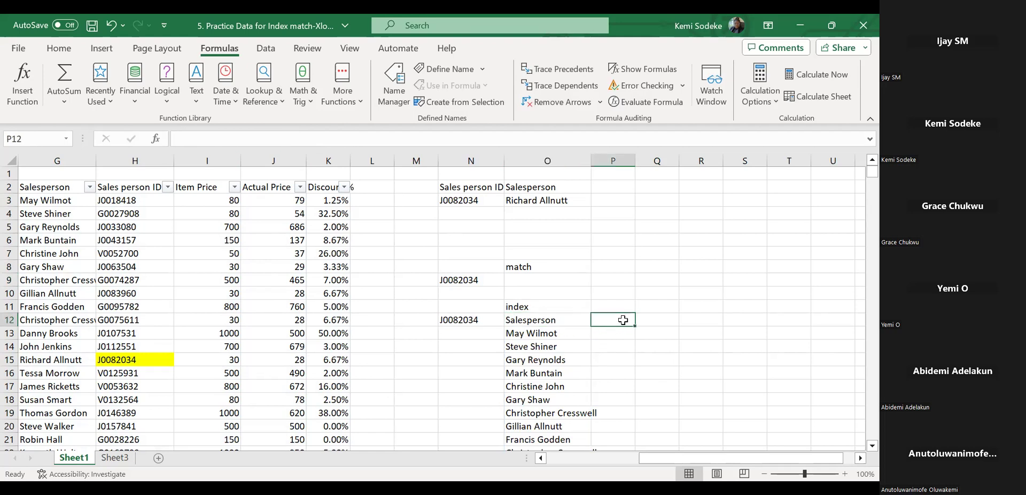
Delete the INDEX formula from O12 to clear its spilled results
{"action": "left_click", "coordinate": [558, 319]}
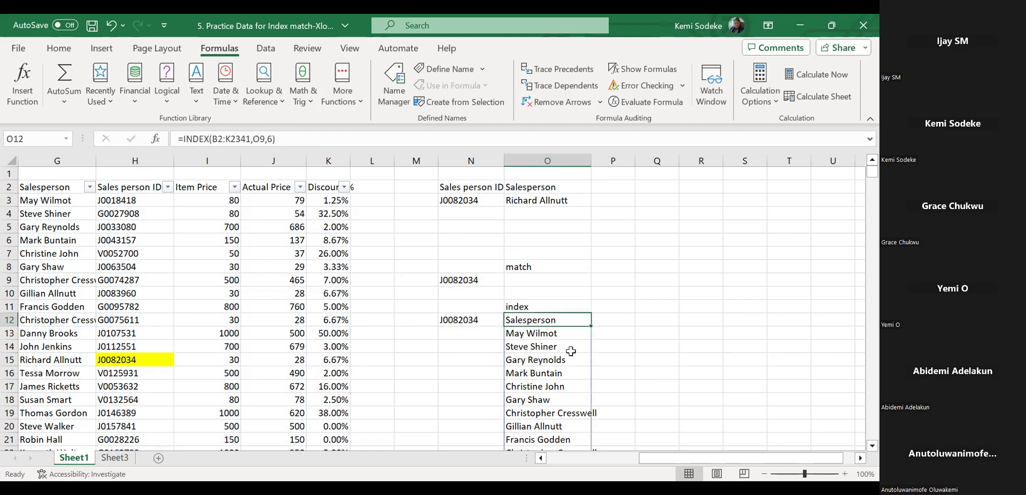
{"action": "key", "text": "Delete"}
{"action": "left_click", "coordinate": [647, 345]}
Begin a MATCH formula in O9 with N9 as the lookup value
{"action": "left_click", "coordinate": [553, 284]}
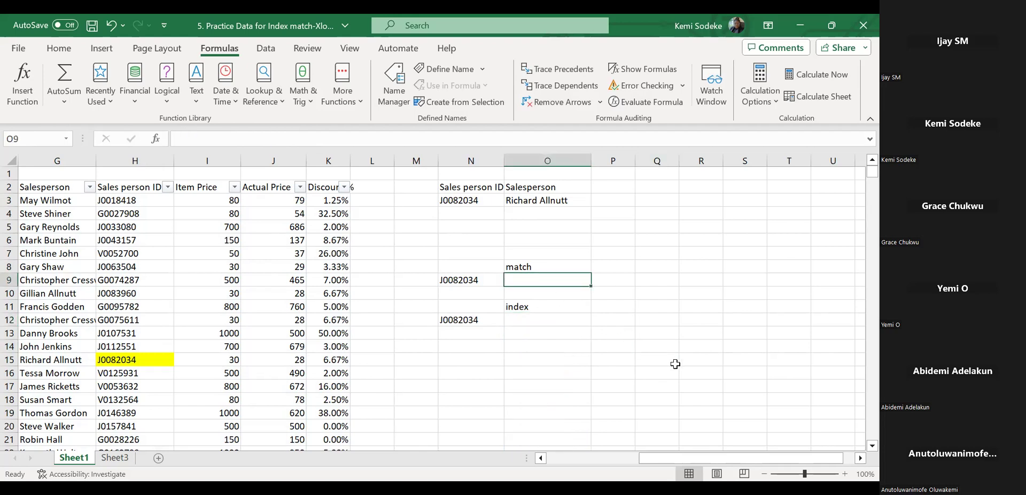
{"action": "type", "text": "="}
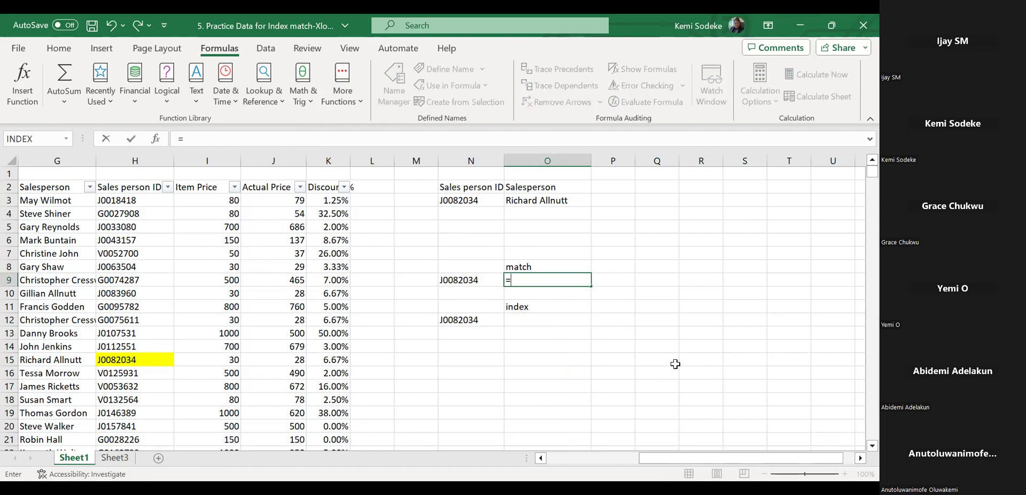
{"action": "type", "text": "match"}
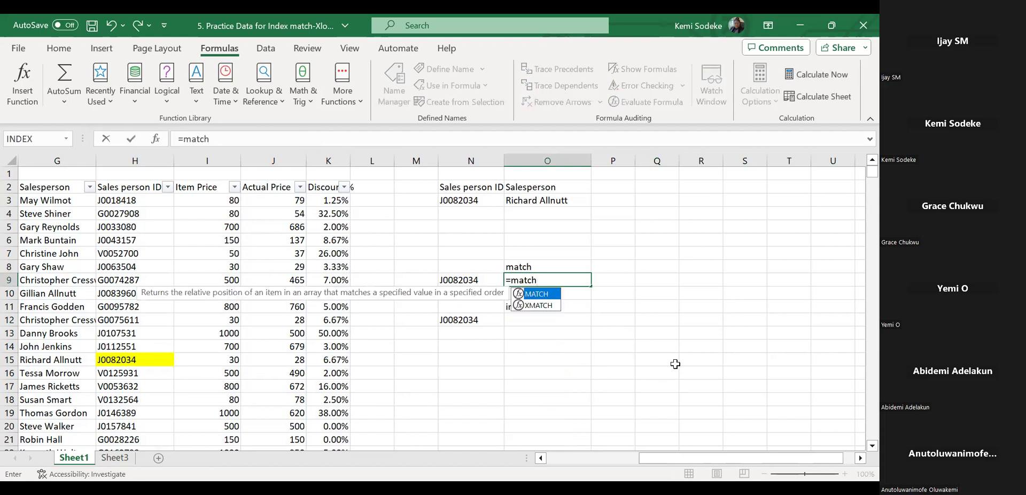
{"action": "type", "text": "("}
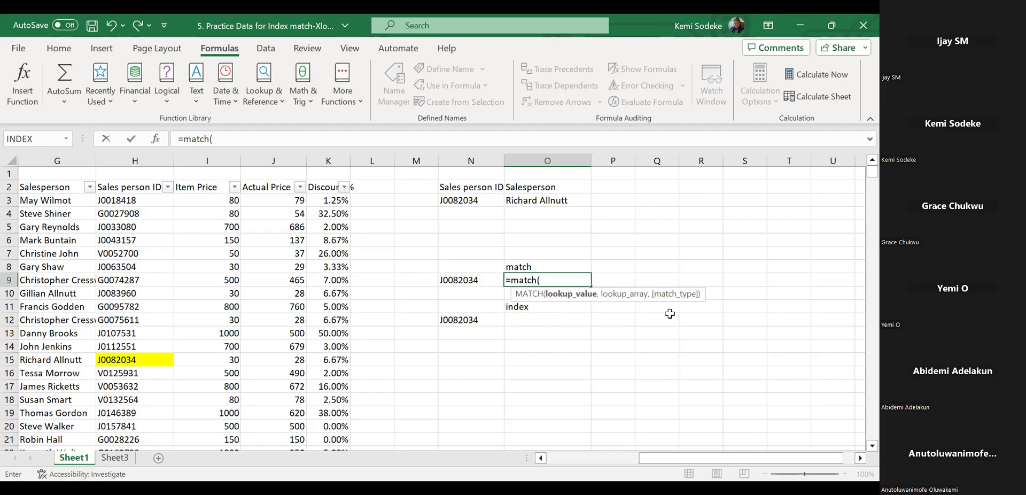
{"action": "left_click", "coordinate": [461, 280]}
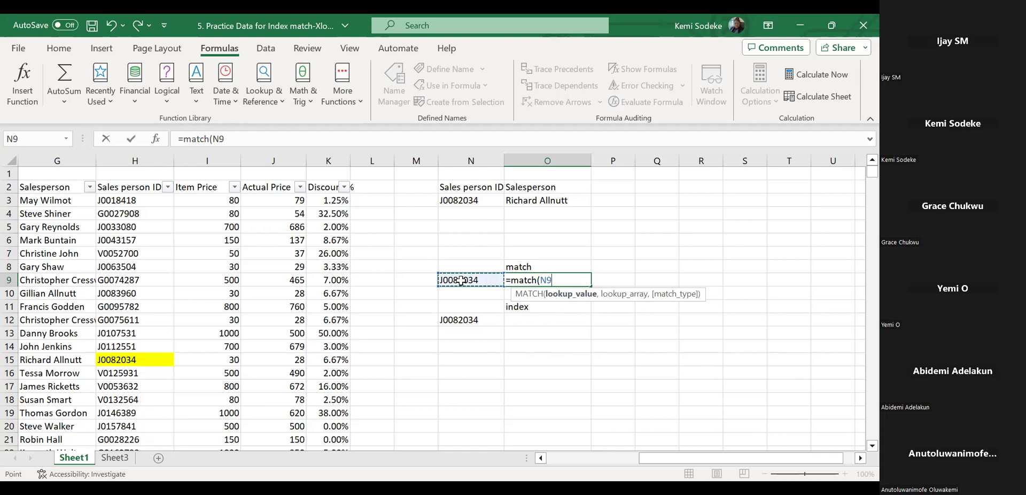
{"action": "type", "text": ","}
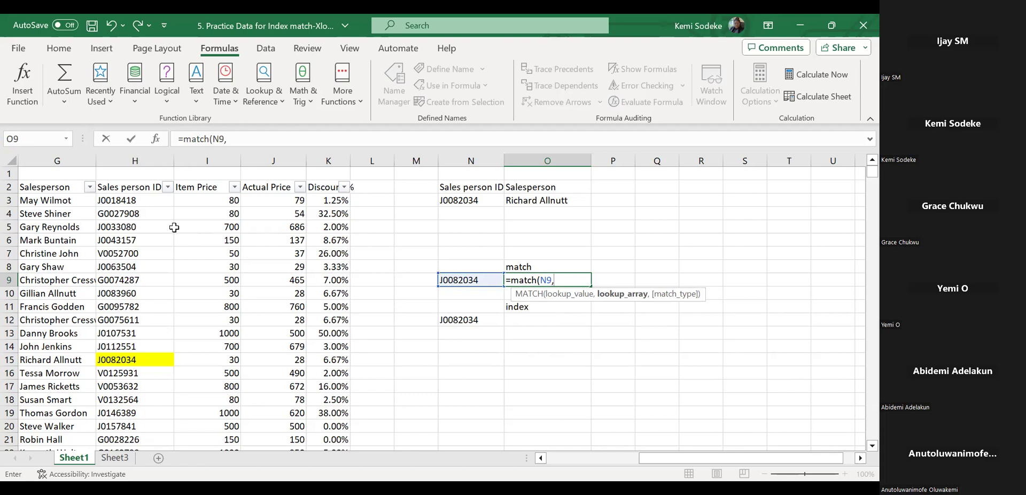
Set the MATCH lookup array to H2:H2341 with exact match type 0 and complete the formula in O9
{"action": "left_click", "coordinate": [140, 188]}
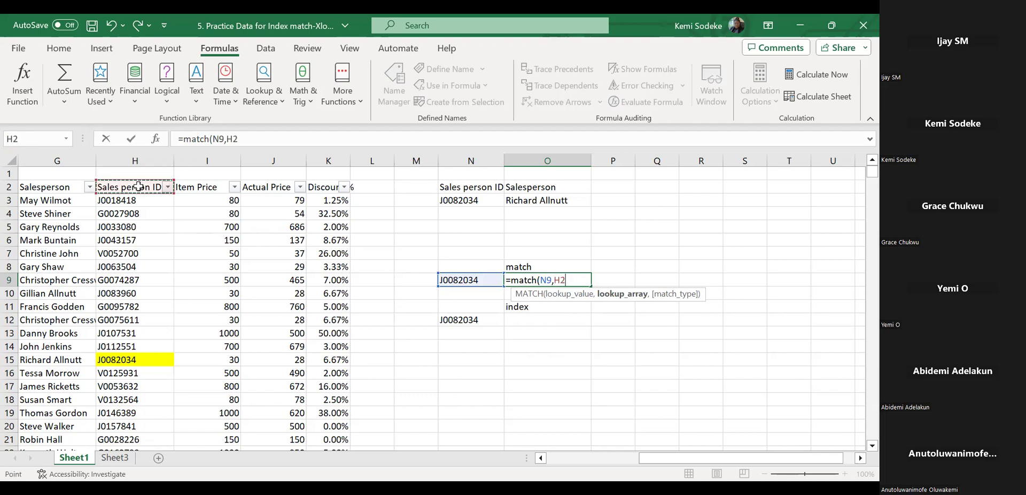
{"action": "left_click", "coordinate": [131, 269], "text": "shift"}
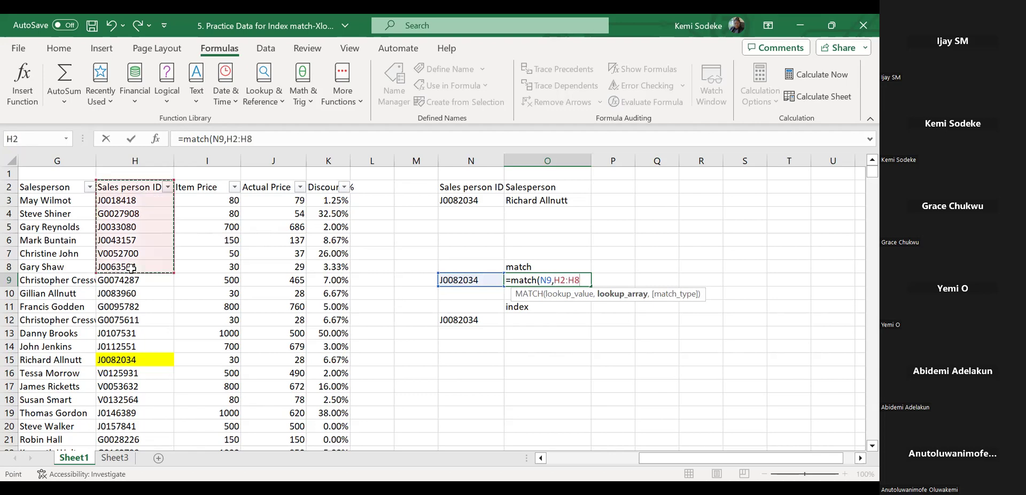
{"action": "key", "text": "ctrl+shift+Down"}
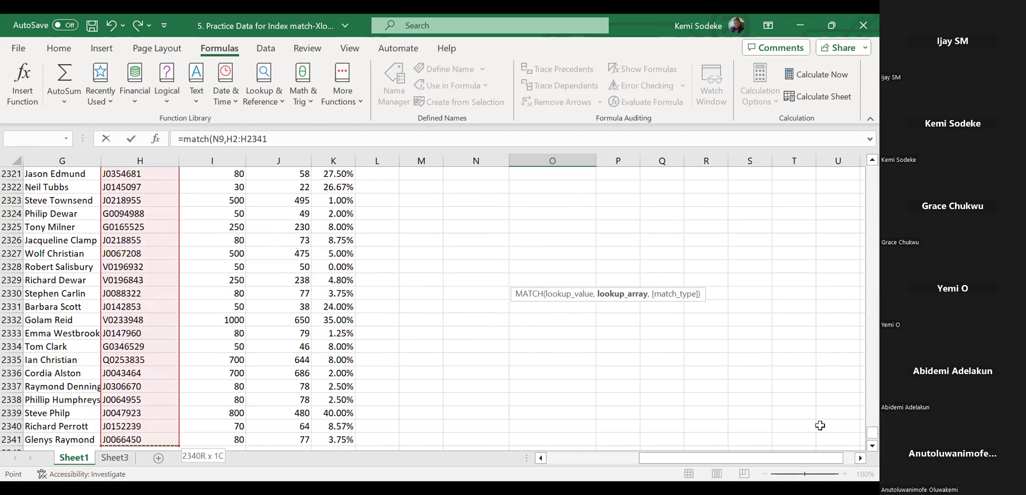
{"action": "left_click_drag", "start_coordinate": [872, 433], "coordinate": [852, 175]}
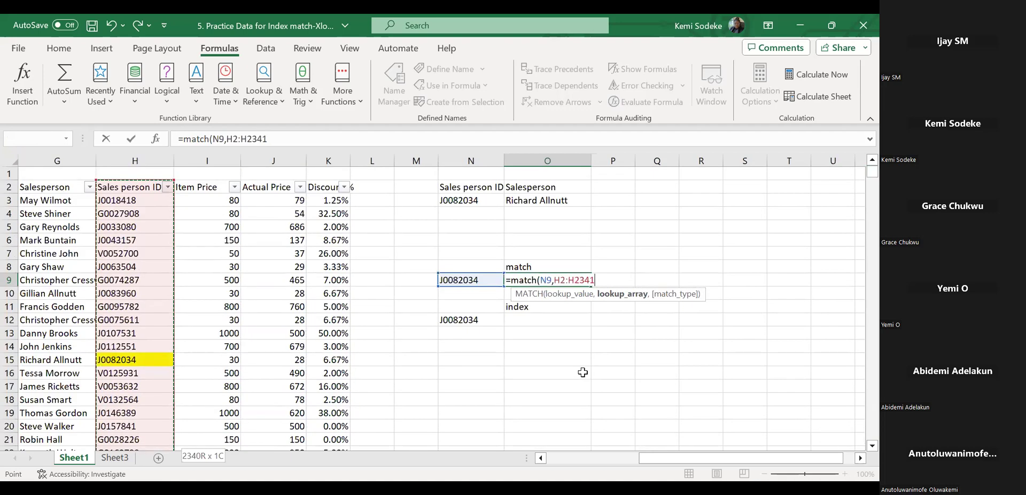
{"action": "type", "text": ","}
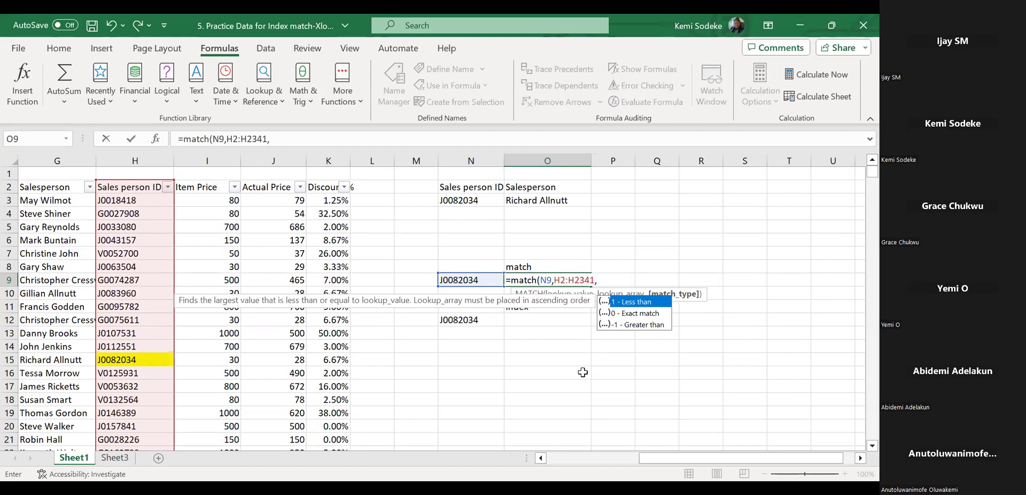
{"action": "type", "text": "0)"}
{"action": "key", "text": "Return"}
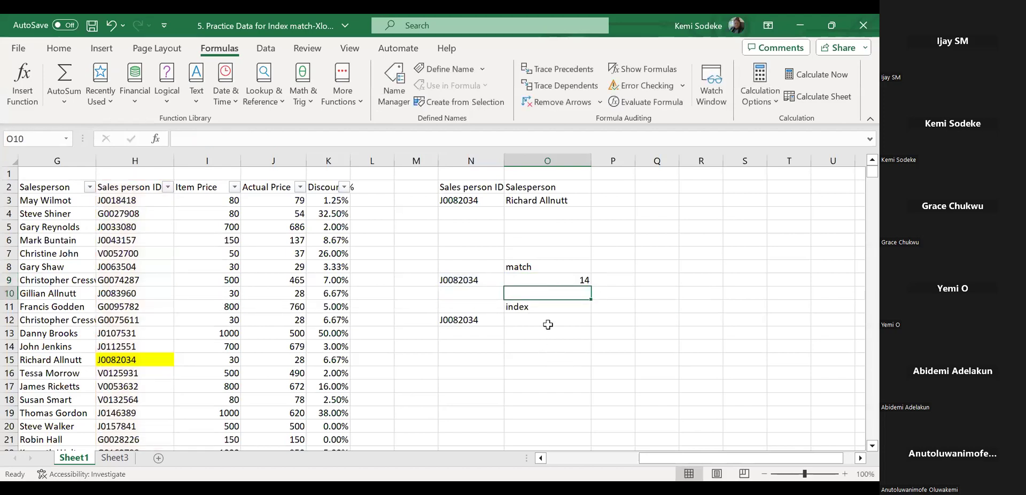
Check the MATCH result in O9 by counting down the Sales person ID column from H2 to the highlighted cell H15
{"action": "left_click", "coordinate": [542, 280]}
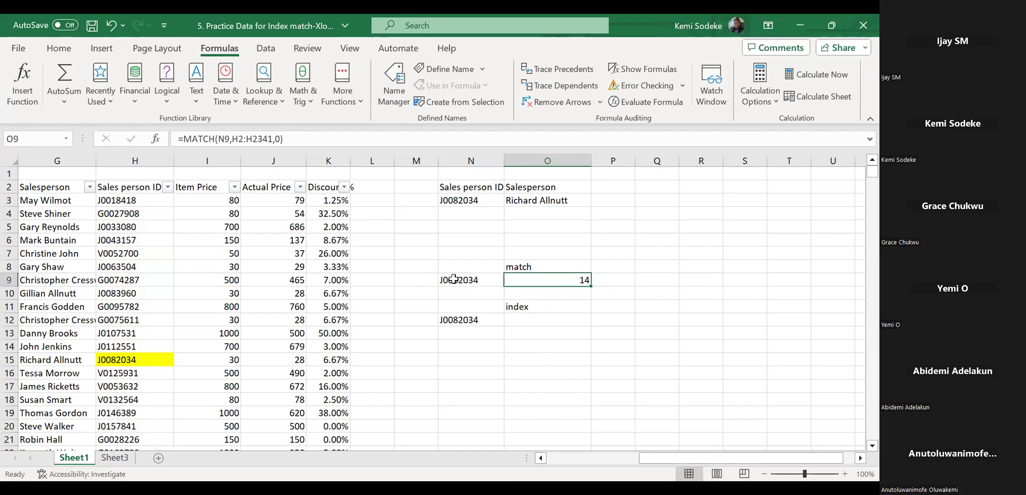
{"action": "left_click", "coordinate": [453, 278]}
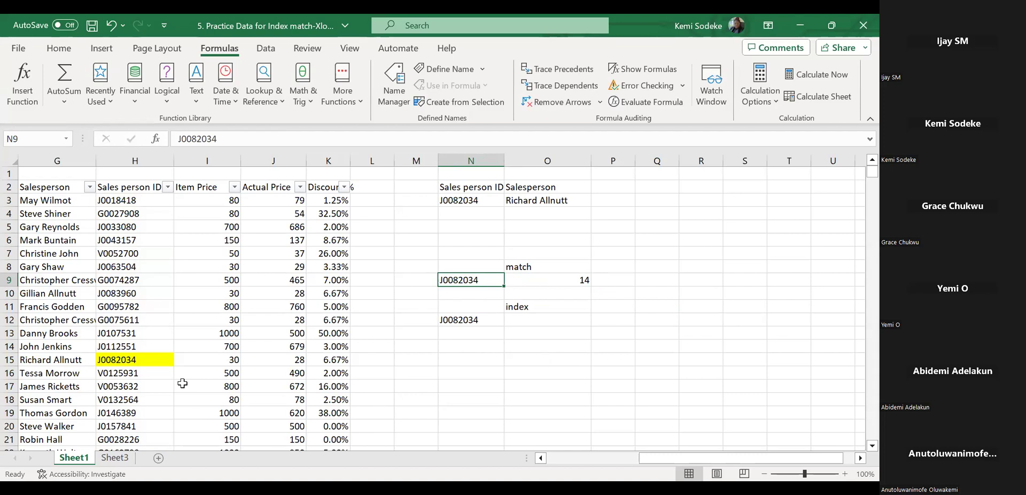
{"action": "left_click", "coordinate": [150, 188]}
{"action": "key", "text": "Down"}
{"action": "key", "text": "Down"}
{"action": "key", "text": "Down"}
{"action": "key", "text": "Down"}
{"action": "key", "text": "Down"}
{"action": "key", "text": "Down"}
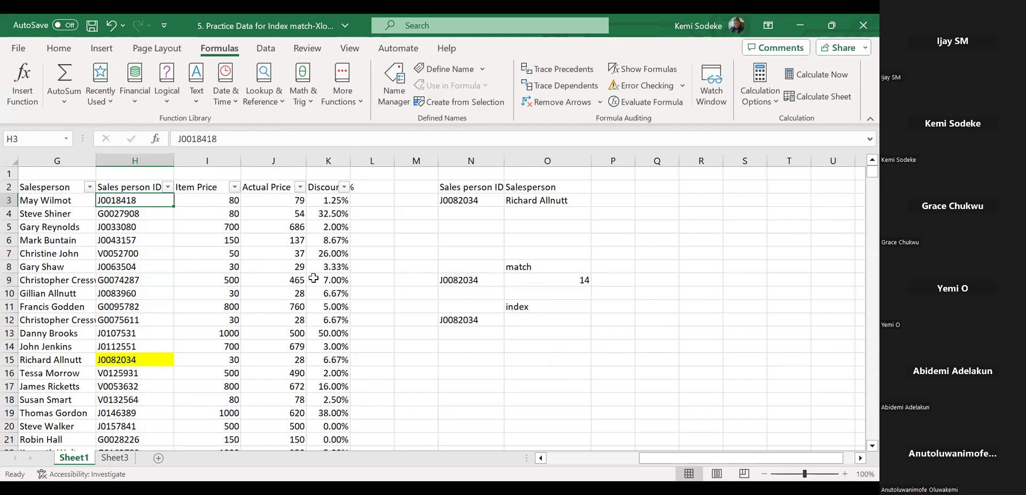
{"action": "key", "text": "Down"}
{"action": "key", "text": "Down"}
{"action": "key", "text": "Down"}
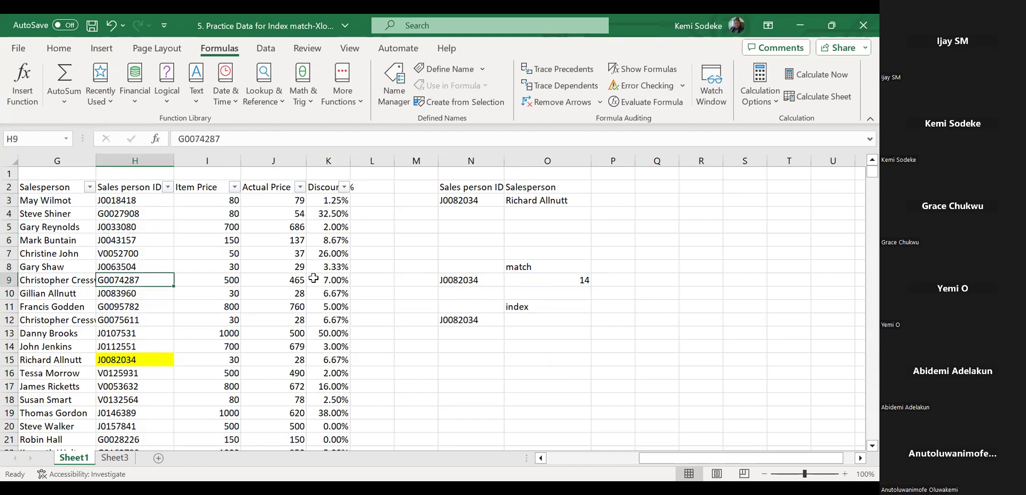
{"action": "key", "text": "Down"}
{"action": "key", "text": "Down"}
{"action": "key", "text": "Down"}
{"action": "key", "text": "Down"}
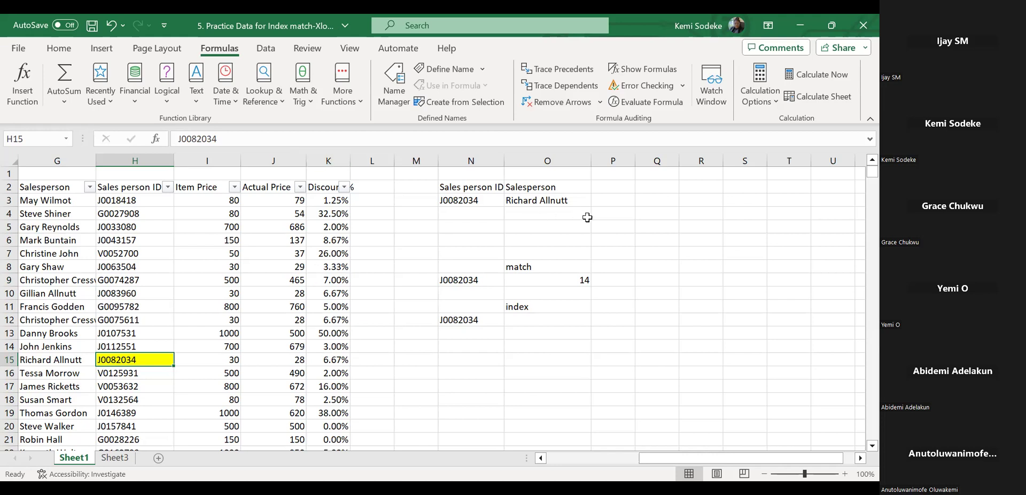
Begin an INDEX formula in O12 with the whole data table B2:K2341 as its array
{"action": "left_click", "coordinate": [559, 198]}
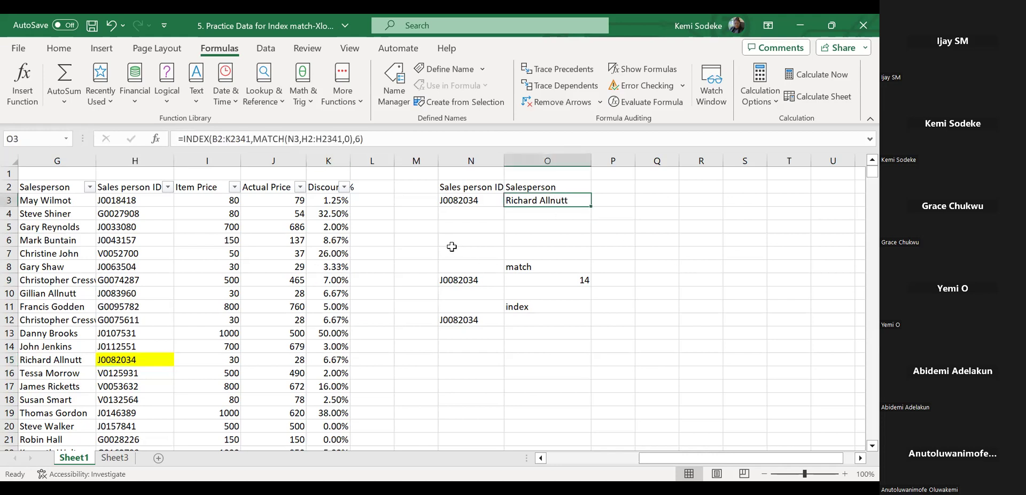
{"action": "left_click", "coordinate": [541, 319]}
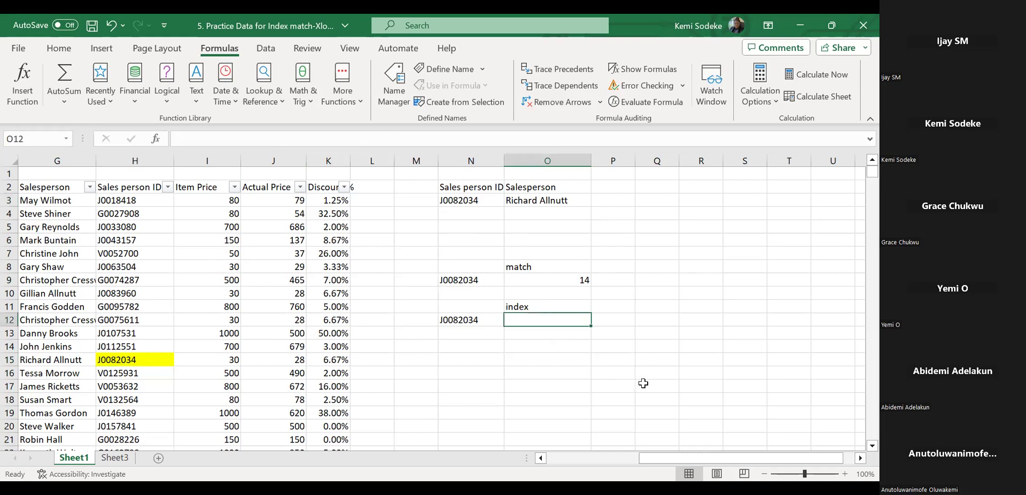
{"action": "type", "text": "="}
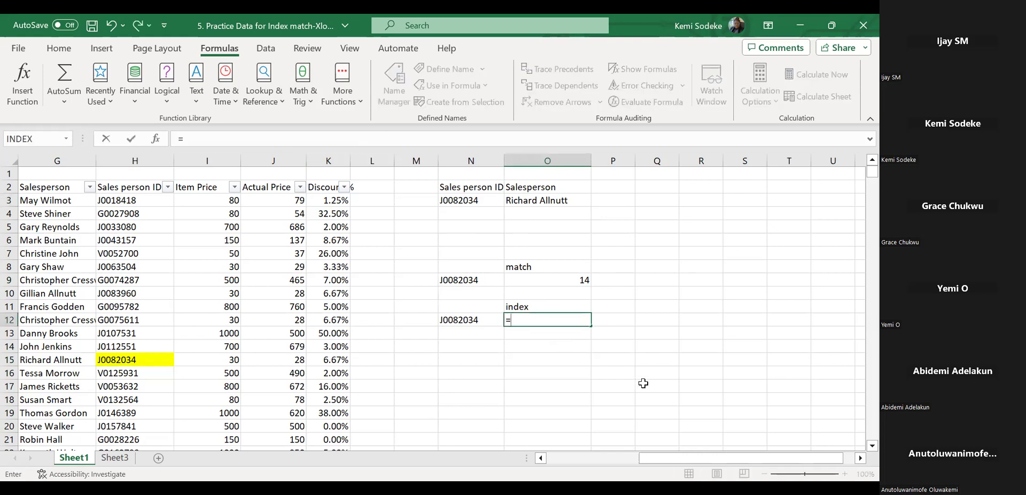
{"action": "type", "text": "index"}
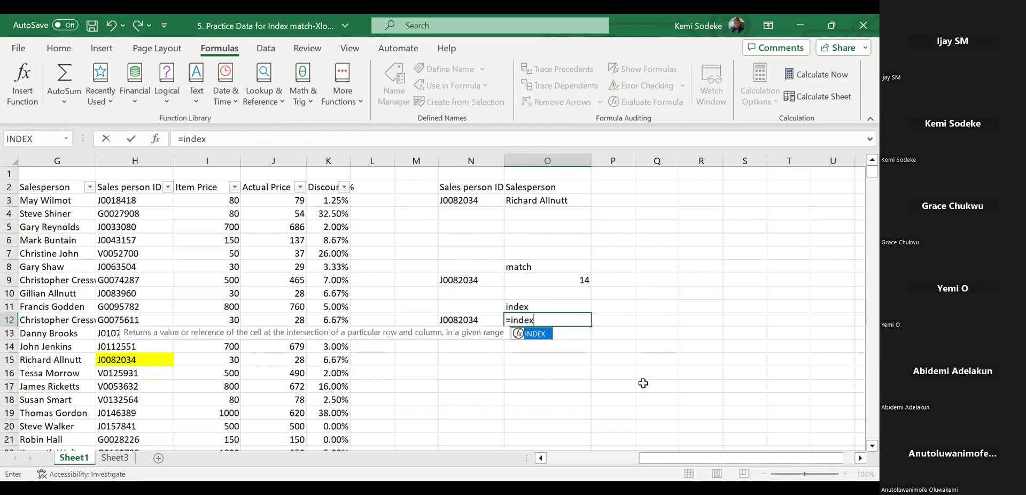
{"action": "type", "text": "("}
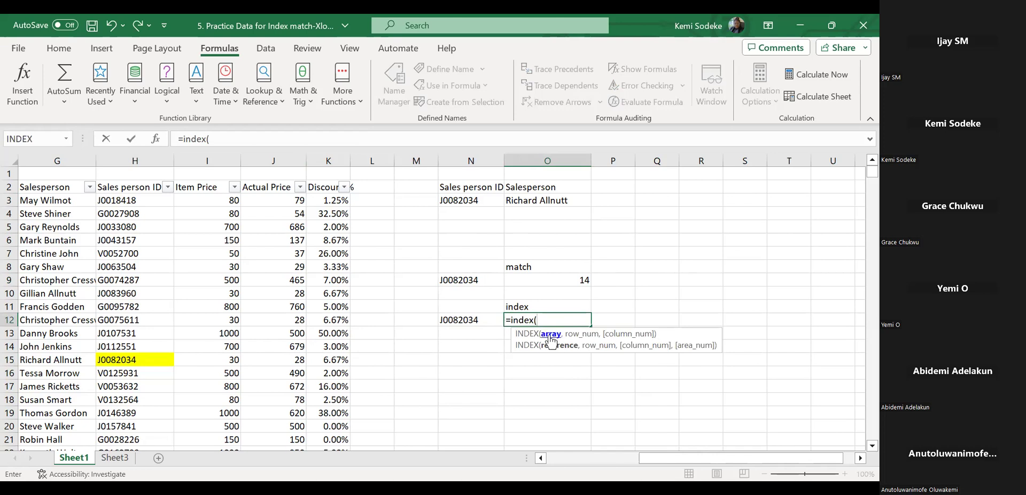
{"action": "left_click", "coordinate": [558, 459]}
{"action": "left_click", "coordinate": [82, 188]}
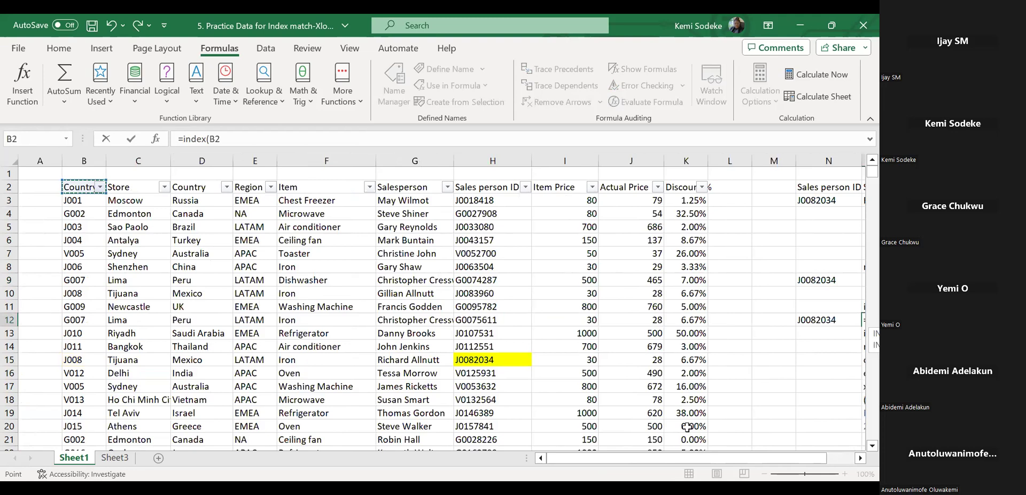
{"action": "key", "text": "ctrl+shift+Right"}
{"action": "key", "text": "ctrl+shift+Down"}
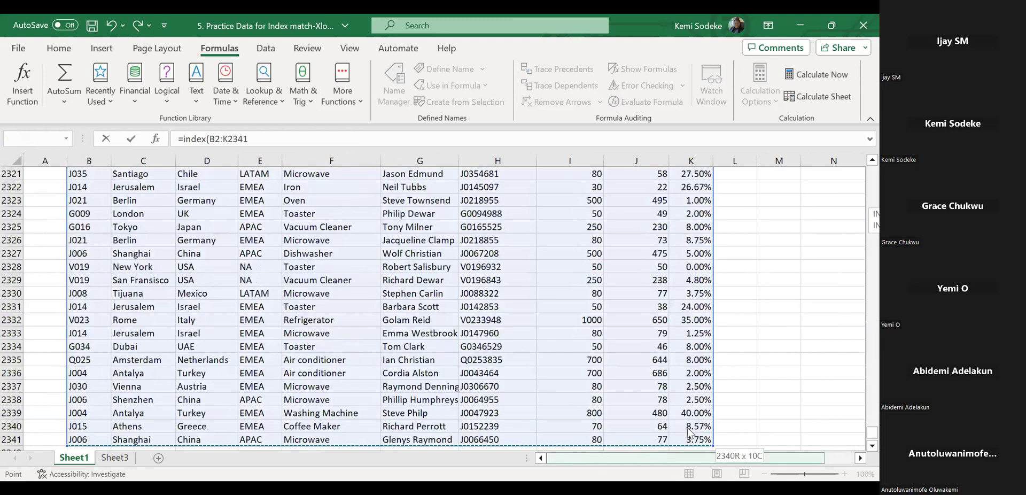
{"action": "left_click", "coordinate": [860, 460]}
{"action": "left_click_drag", "start_coordinate": [872, 433], "coordinate": [861, 342]}
{"action": "scroll", "coordinate": [861, 343], "scroll_direction": "right", "scroll_amount": 5}
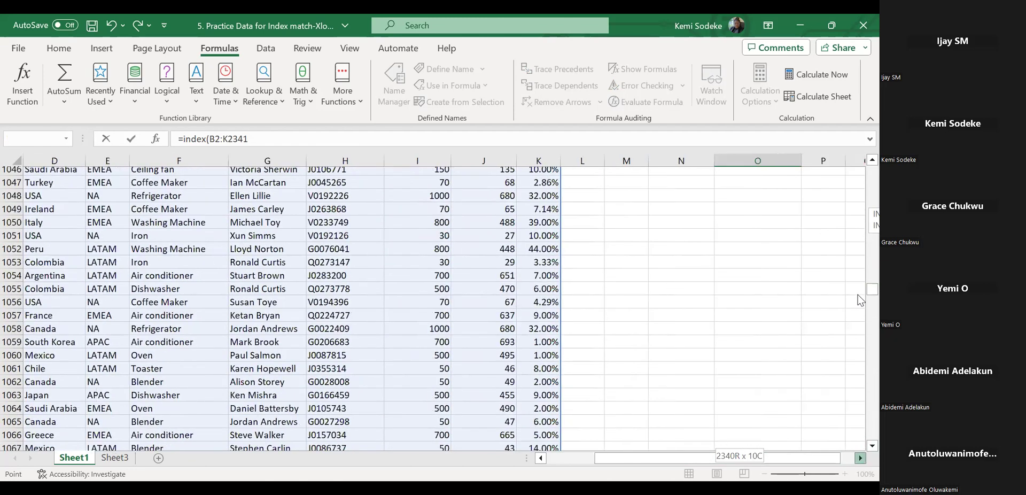
{"action": "left_click_drag", "start_coordinate": [871, 289], "coordinate": [872, 170]}
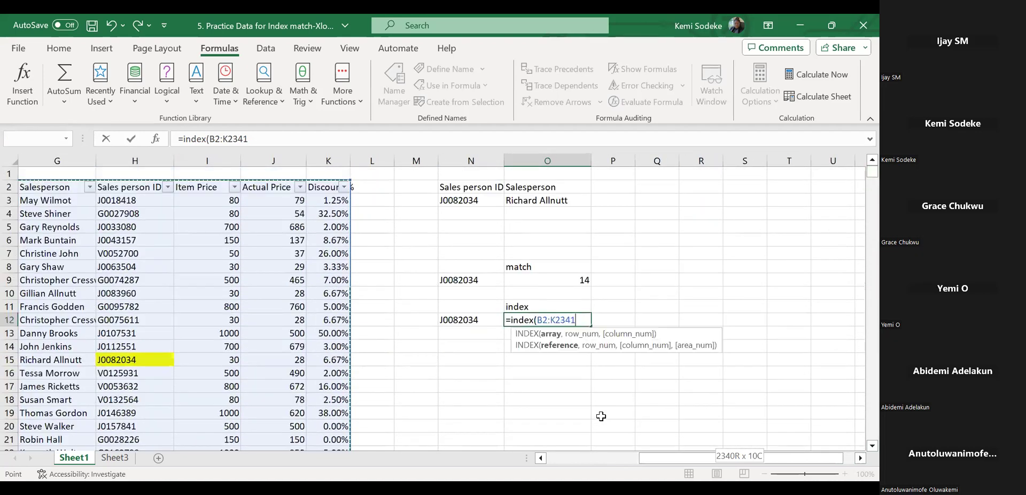
Complete the INDEX formula in O12 with row number 14 and column number 6
{"action": "type", "text": ","}
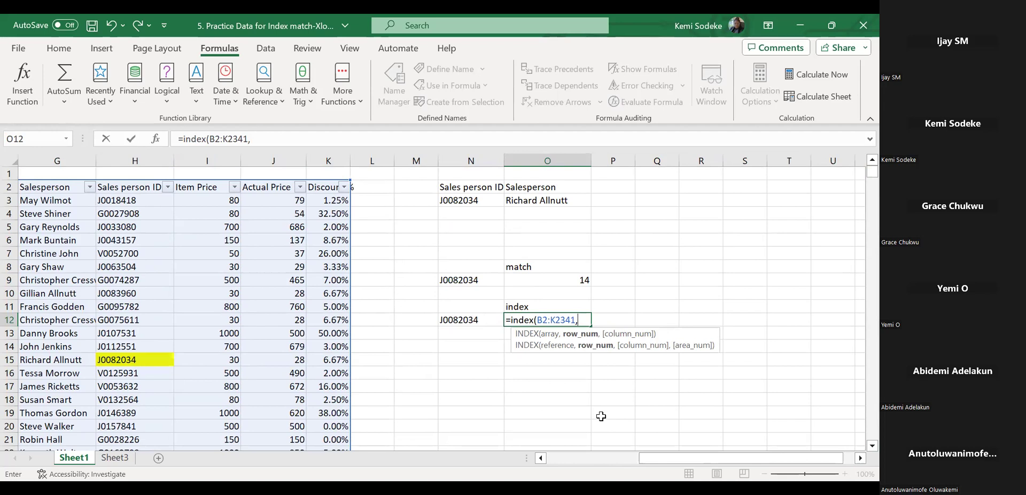
{"action": "type", "text": "14,"}
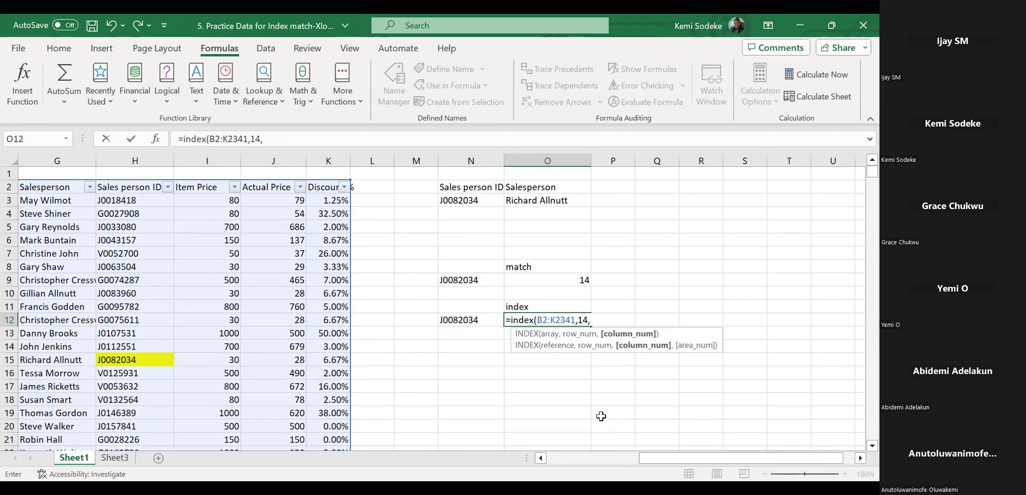
{"action": "left_click", "coordinate": [541, 457]}
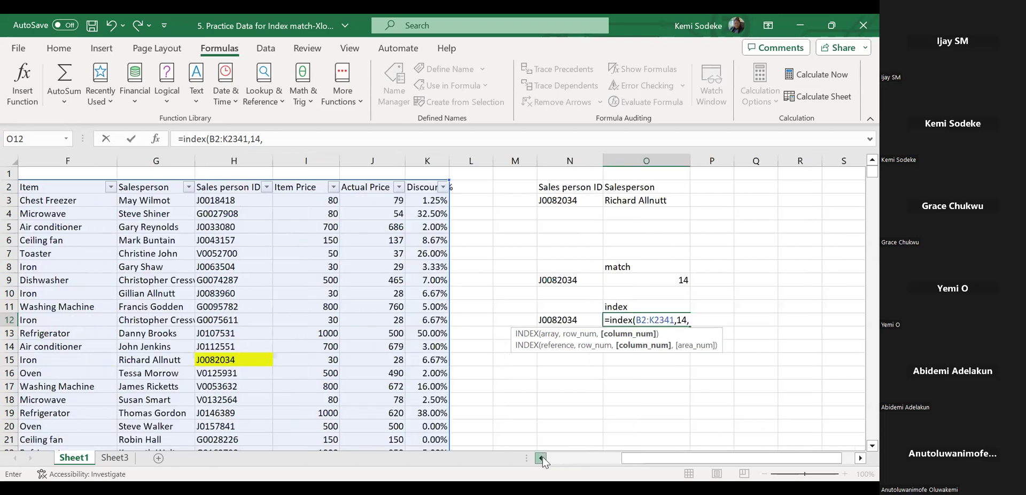
{"action": "left_click", "coordinate": [541, 457]}
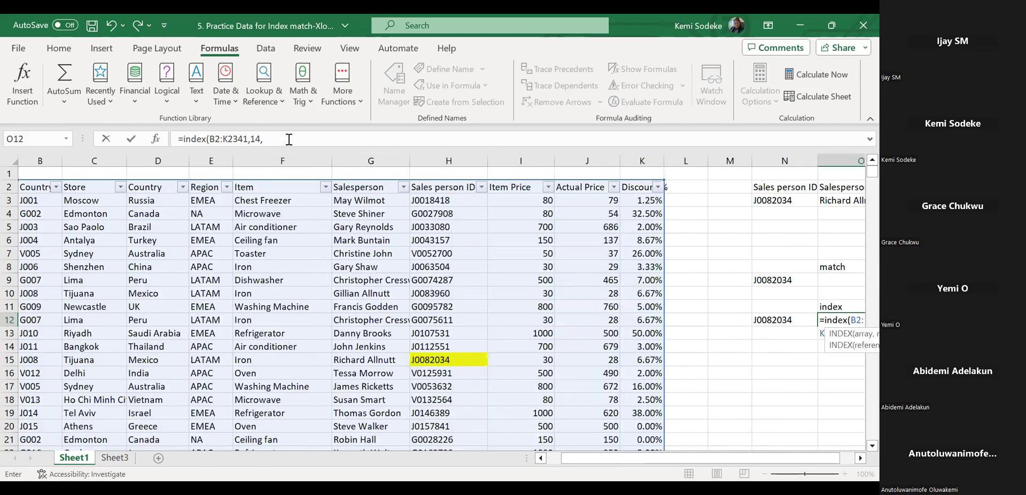
{"action": "type", "text": "6"}
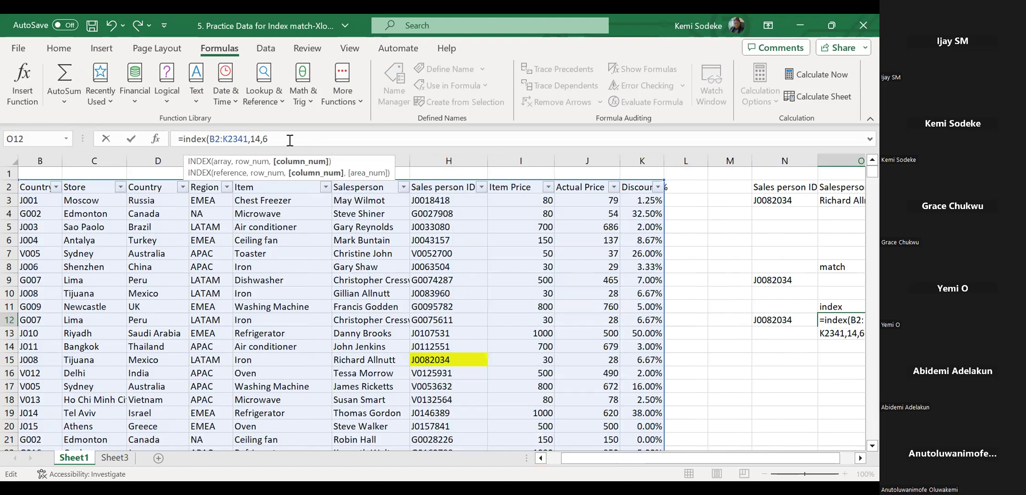
{"action": "type", "text": ")"}
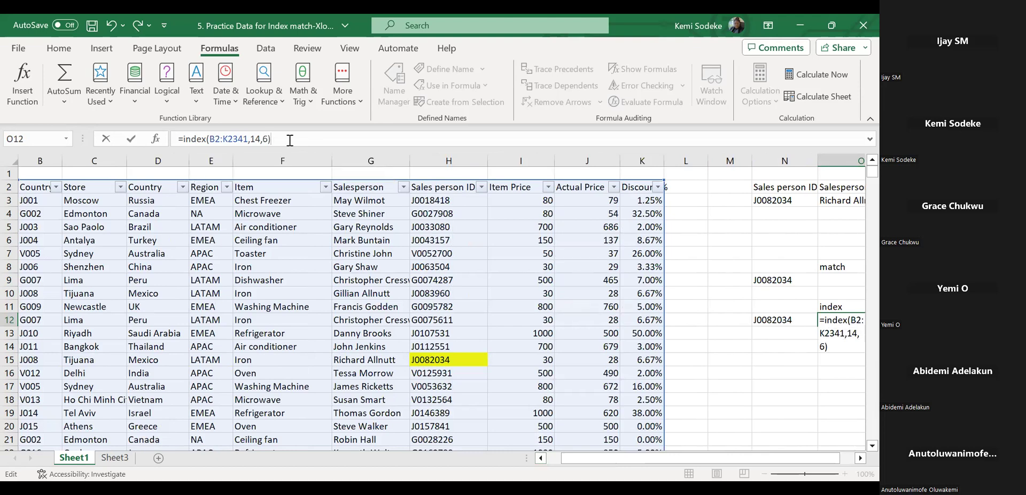
{"action": "key", "text": "Return"}
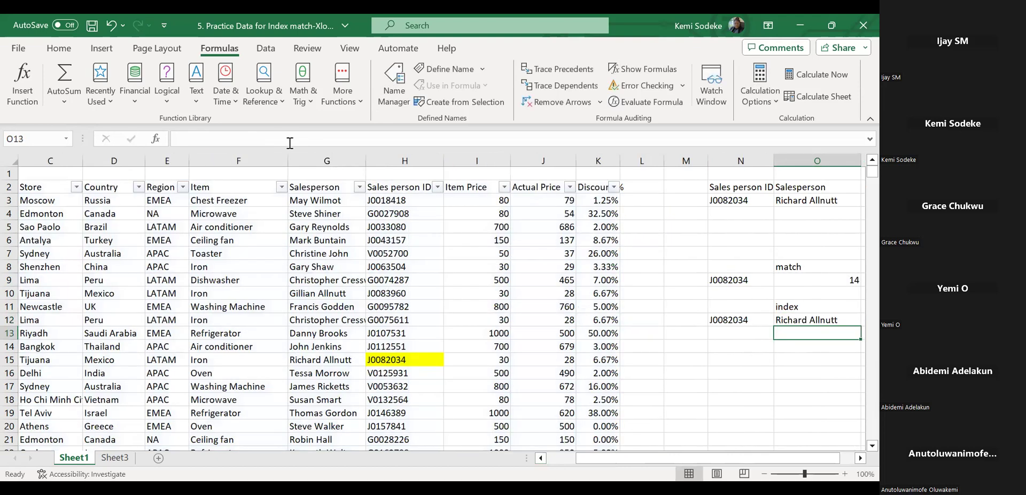
Check the INDEX result in O12 against the salesperson in G15 and the highlighted ID in H15
{"action": "left_click", "coordinate": [860, 458]}
{"action": "key", "text": "Up"}
{"action": "left_click", "coordinate": [274, 361]}
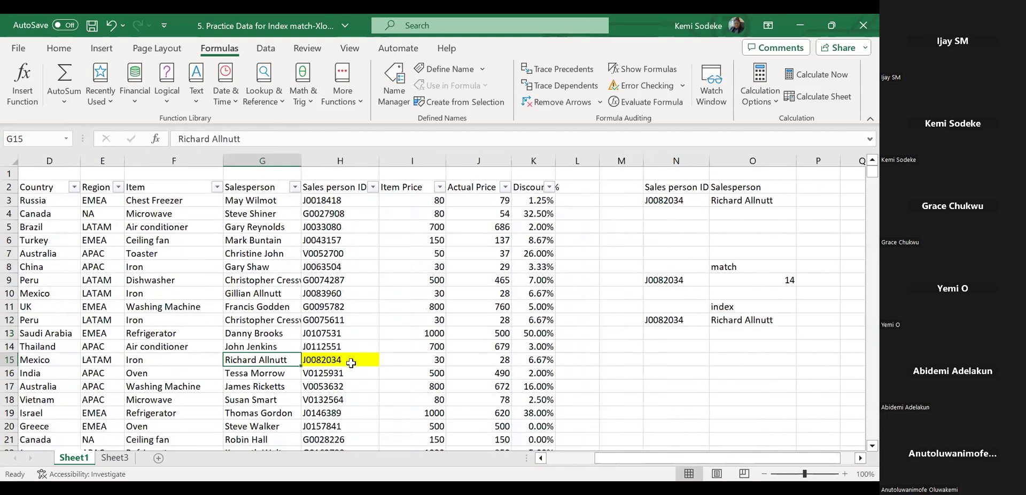
{"action": "left_click", "coordinate": [338, 363]}
{"action": "left_click", "coordinate": [742, 317]}
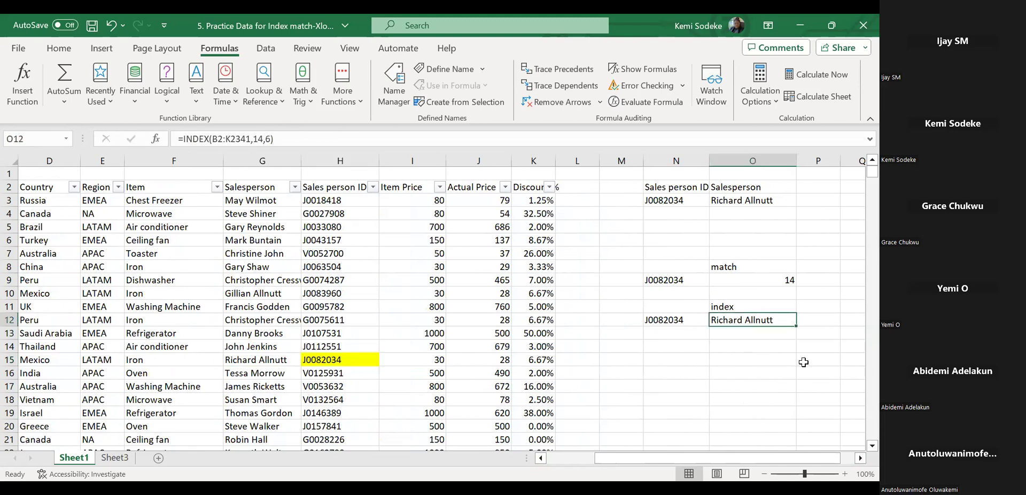
{"action": "left_click", "coordinate": [859, 459]}
{"action": "left_click", "coordinate": [859, 460]}
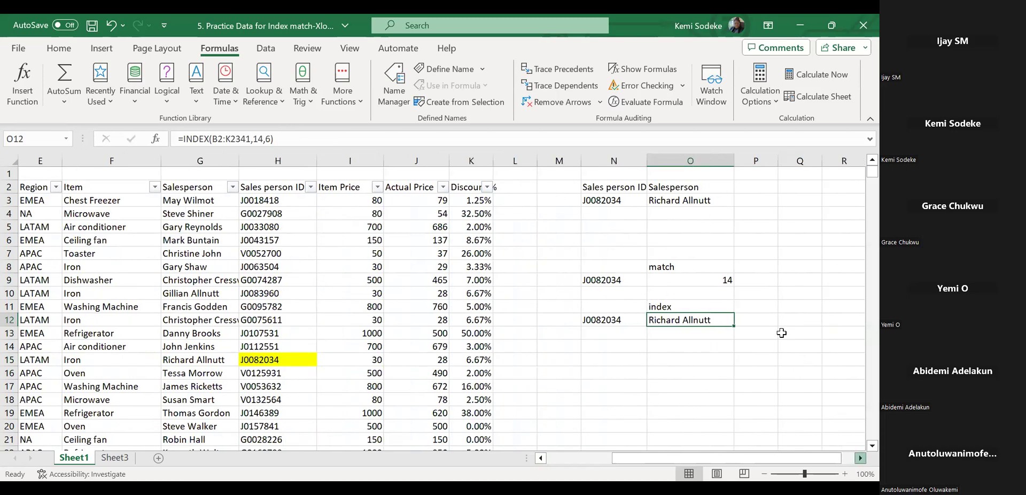
{"action": "left_click", "coordinate": [578, 203]}
{"action": "left_click", "coordinate": [652, 320]}
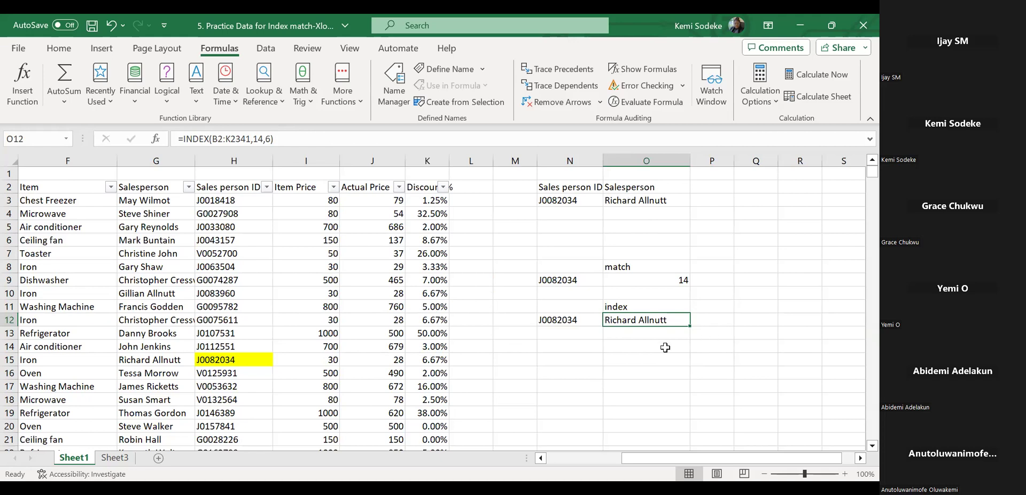
Compare the row number argument of the INDEX formula in O12 with the MATCH formula in O9
{"action": "left_click", "coordinate": [261, 135]}
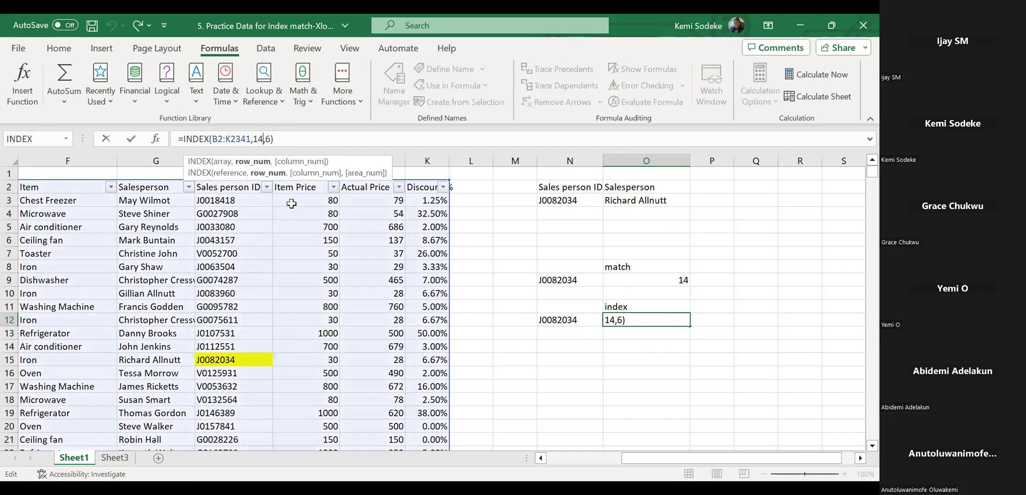
{"action": "left_click", "coordinate": [663, 280]}
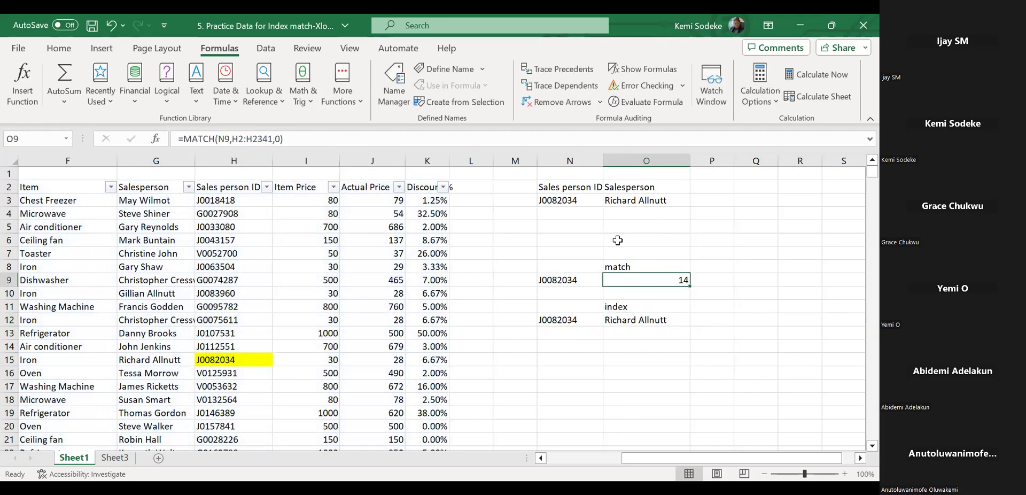
{"action": "left_click", "coordinate": [275, 135]}
{"action": "left_click_drag", "start_coordinate": [275, 135], "coordinate": [193, 135]}
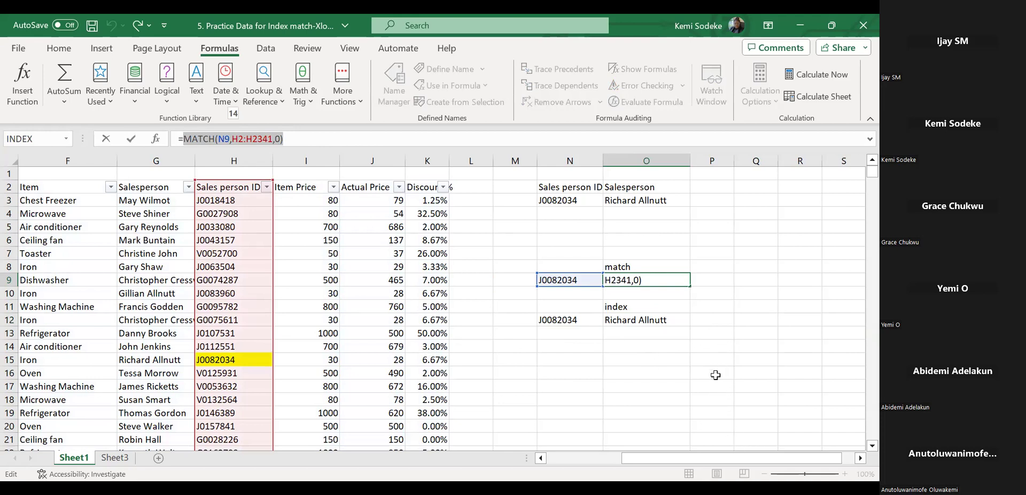
{"action": "key", "text": "Return"}
{"action": "left_click", "coordinate": [657, 321]}
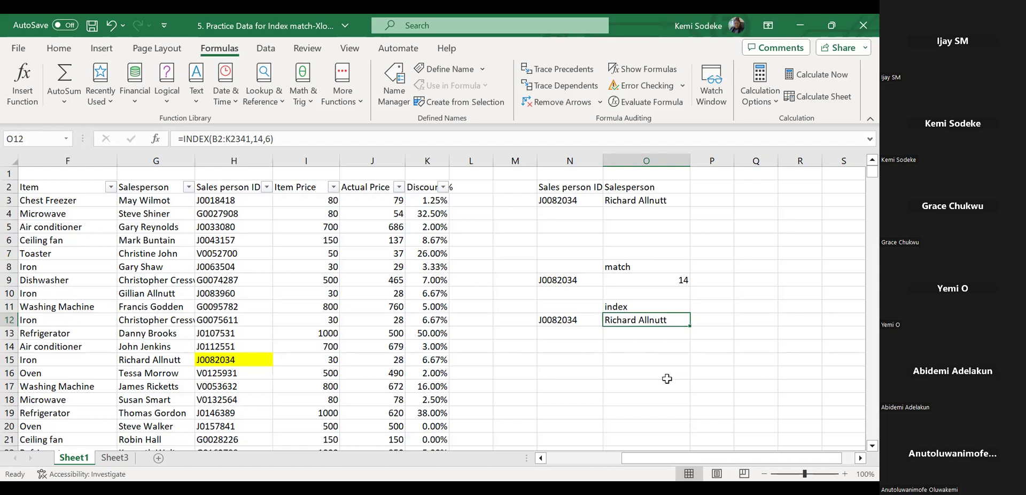
Make the lookup array in O9's MATCH formula absolute as $H$2:$H$2341
{"action": "left_click", "coordinate": [676, 286]}
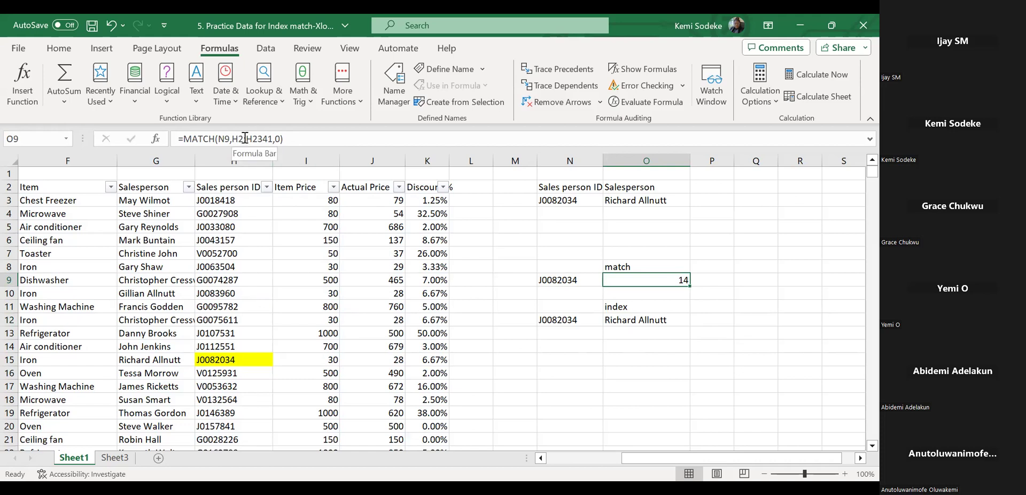
{"action": "left_click_drag", "start_coordinate": [232, 138], "coordinate": [271, 138]}
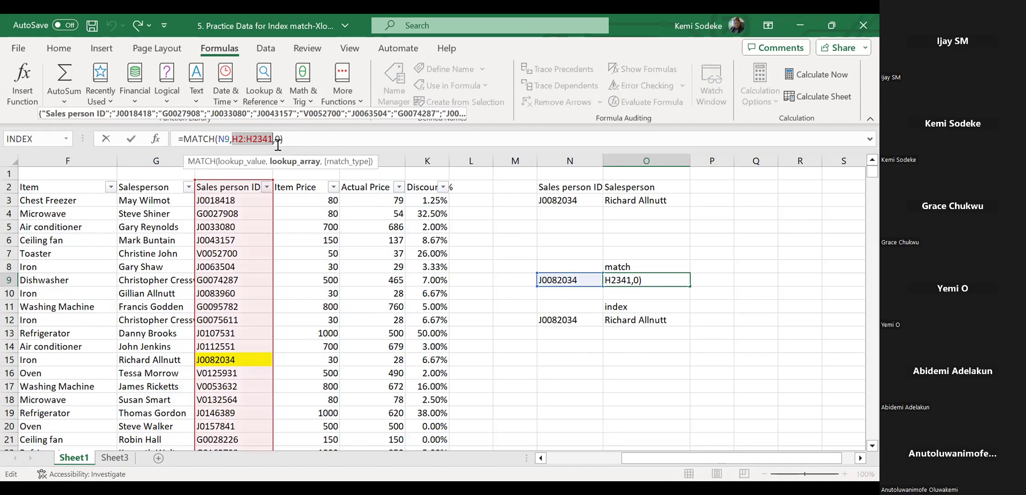
{"action": "key", "text": "F4"}
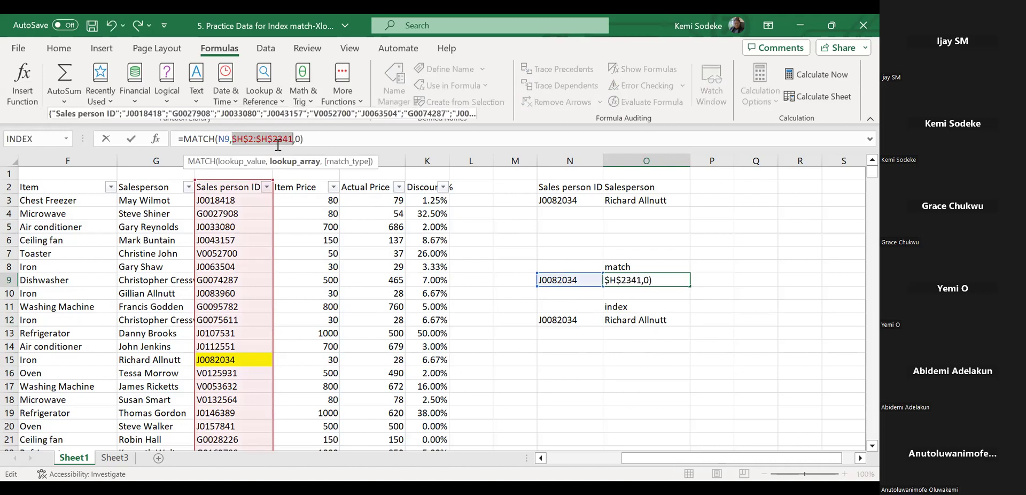
{"action": "key", "text": "Return"}
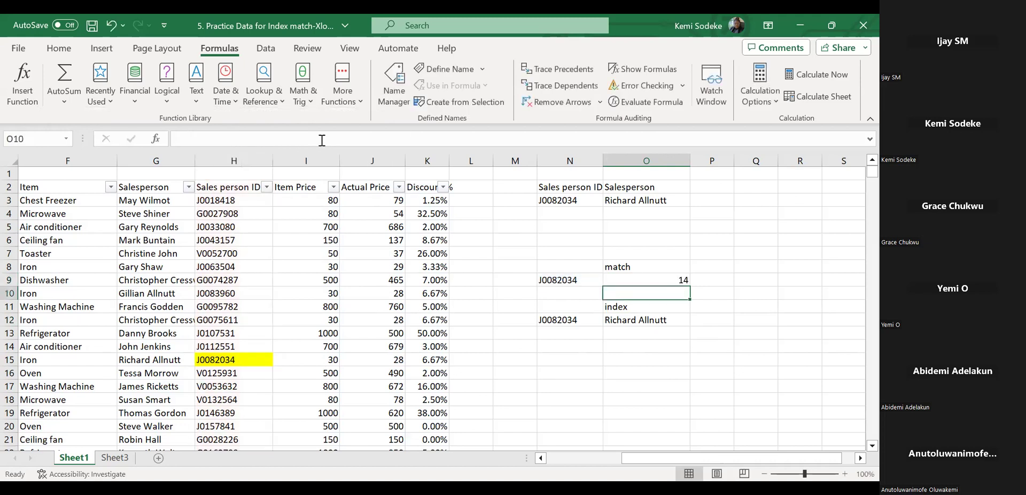
Replace the row number 14 in O12's INDEX formula with a copy of O9's expression MATCH(N9,$H$2:$H$2341,0)
{"action": "left_click", "coordinate": [676, 283]}
{"action": "left_click_drag", "start_coordinate": [305, 138], "coordinate": [183, 140]}
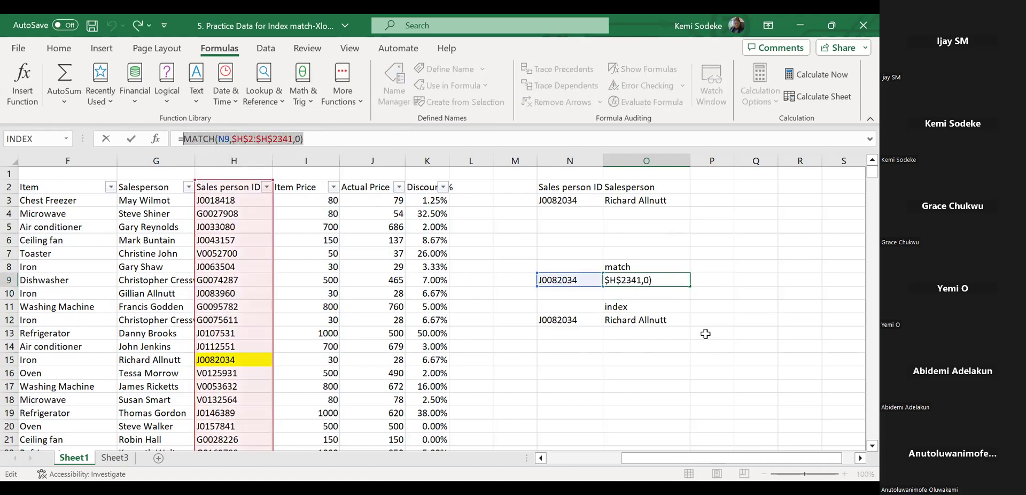
{"action": "left_click", "coordinate": [670, 320]}
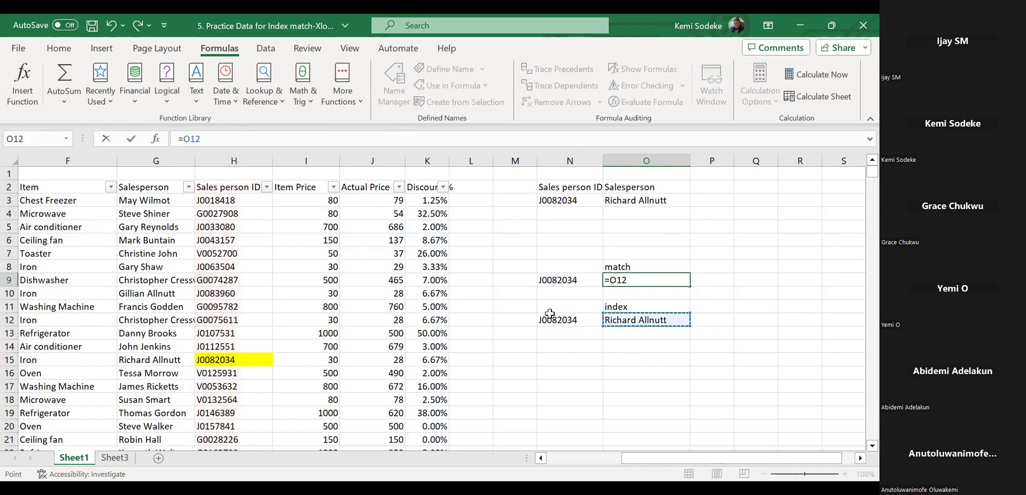
{"action": "key", "text": "Escape"}
{"action": "left_click", "coordinate": [651, 323]}
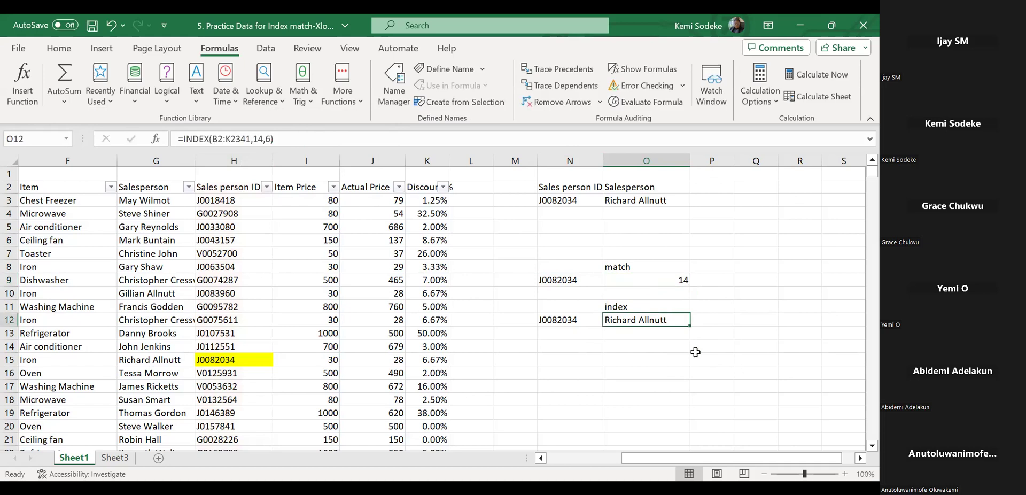
{"action": "left_click", "coordinate": [258, 138]}
{"action": "left_click_drag", "start_coordinate": [258, 137], "coordinate": [256, 136]}
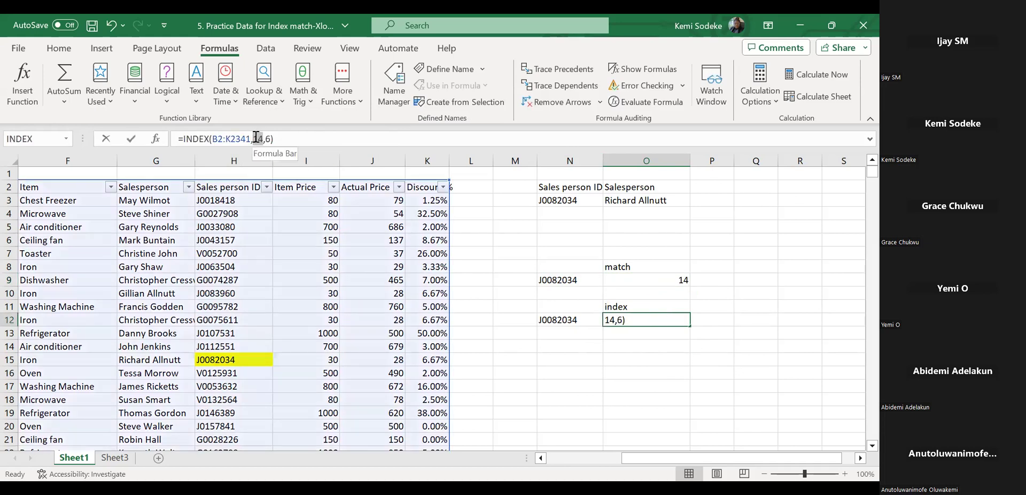
{"action": "key", "text": "ctrl+v"}
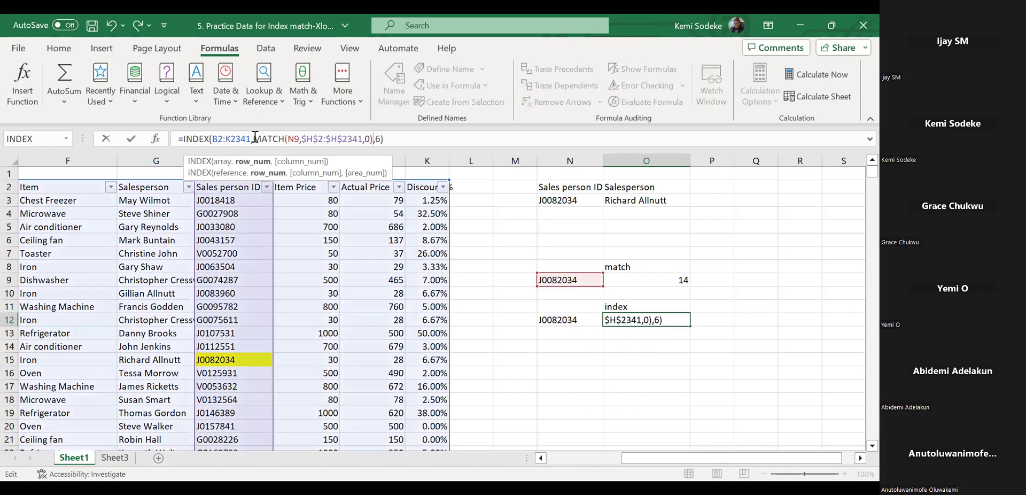
{"action": "key", "text": "Return"}
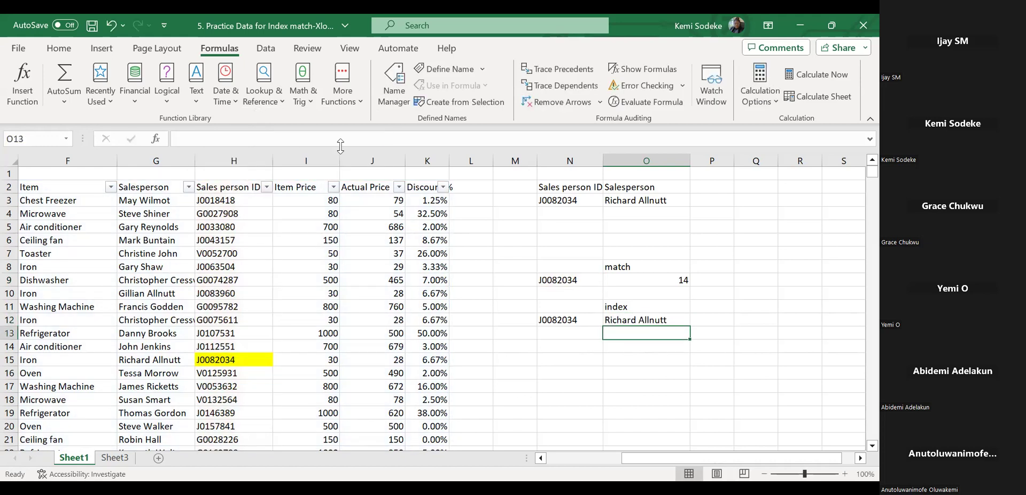
Change the lookup value of the nested MATCH in O12 to N12
{"action": "left_click", "coordinate": [669, 317]}
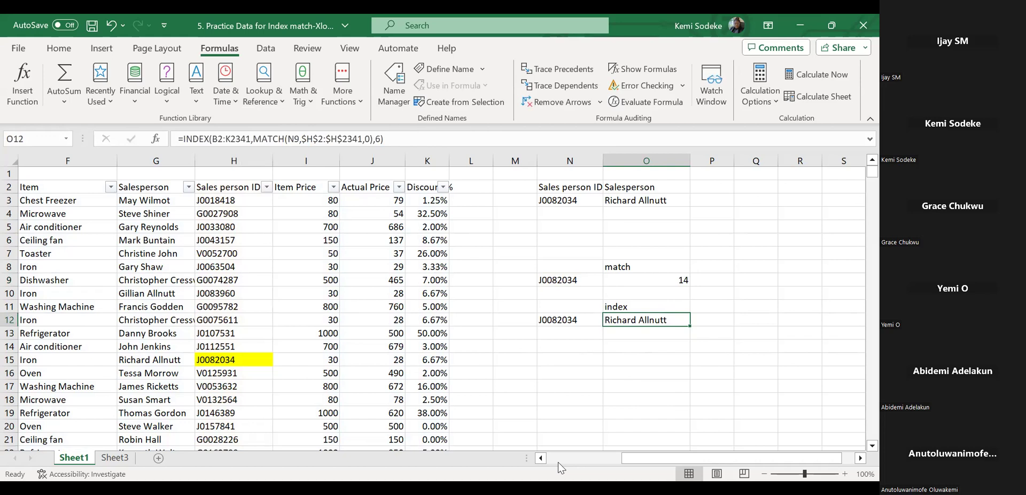
{"action": "left_click", "coordinate": [399, 138]}
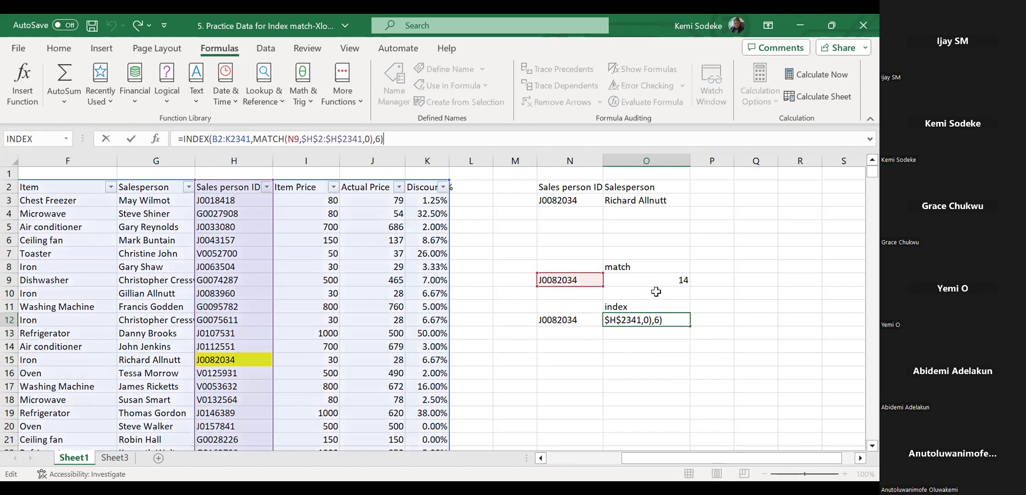
{"action": "left_click_drag", "start_coordinate": [575, 286], "coordinate": [574, 315]}
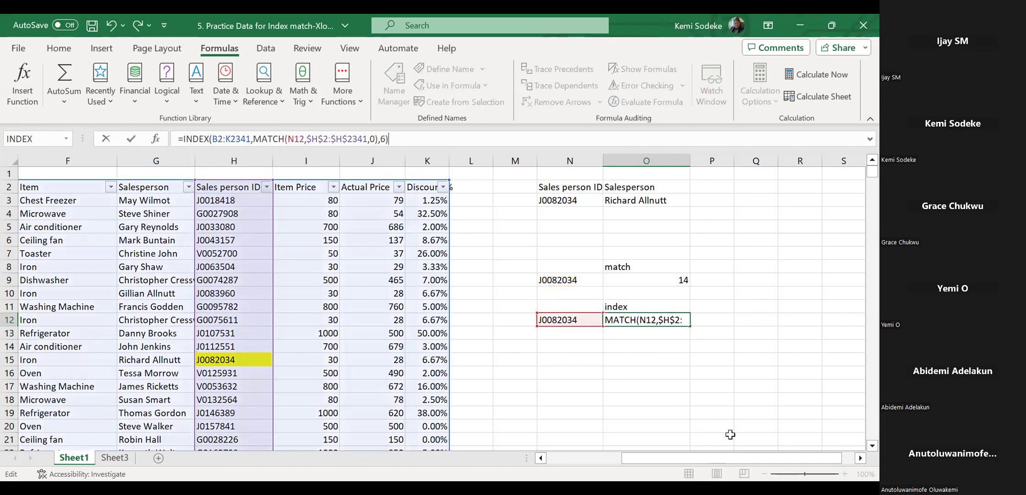
{"action": "key", "text": "Return"}
{"action": "left_click", "coordinate": [661, 315]}
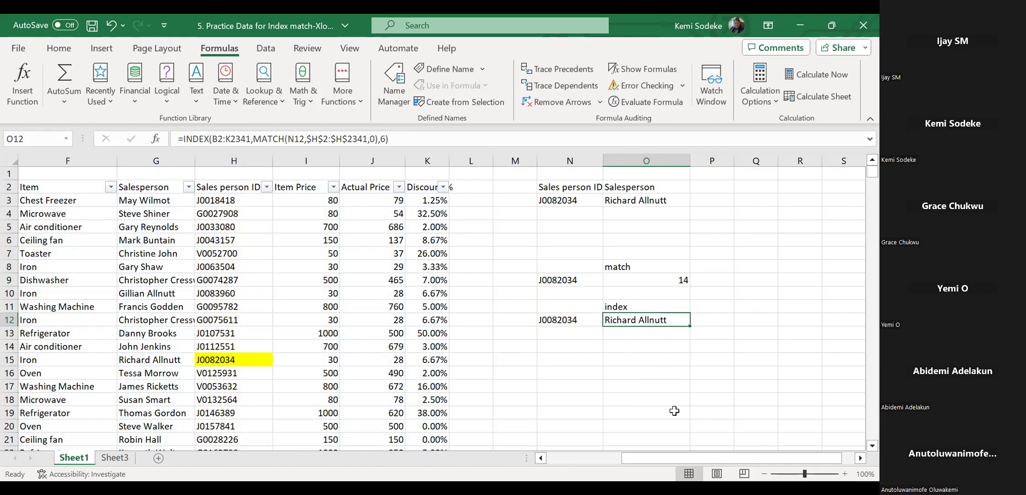
{"action": "left_click", "coordinate": [569, 323]}
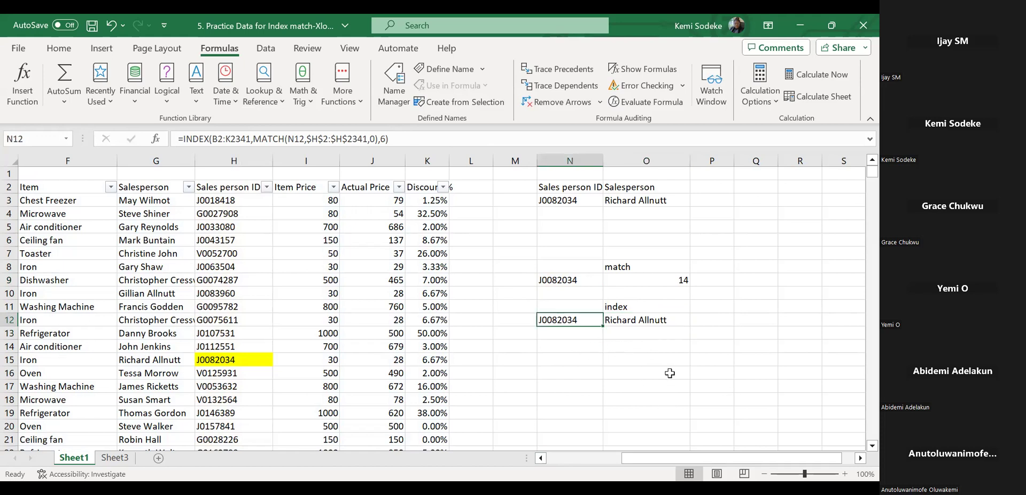
Clear the existing formula in O3 and start a new INDEX formula there with B2:K2341 as the array
{"action": "left_click", "coordinate": [656, 200]}
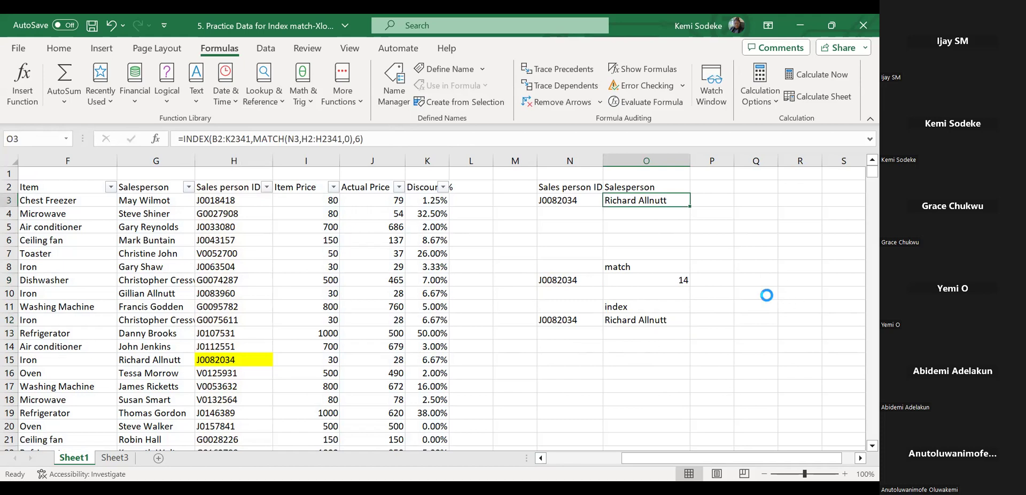
{"action": "key", "text": "Delete"}
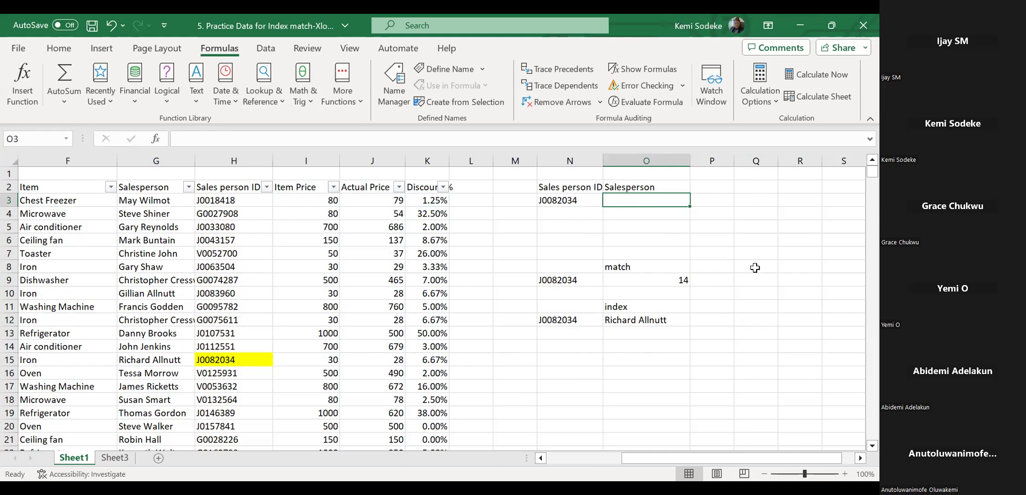
{"action": "type", "text": "="}
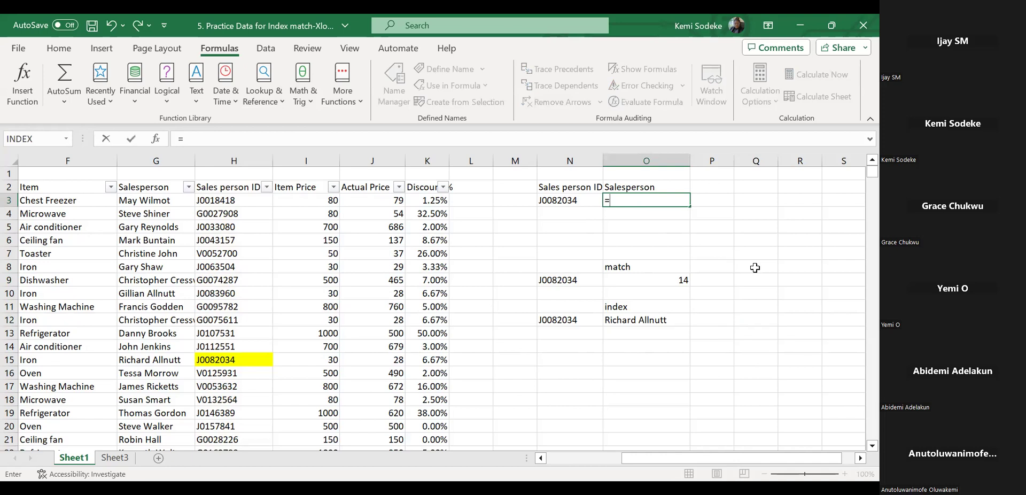
{"action": "type", "text": "index"}
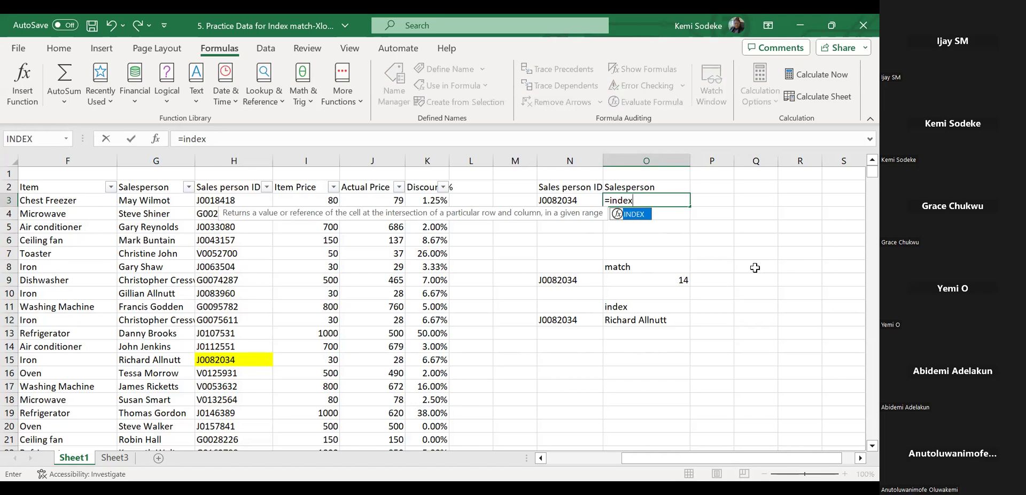
{"action": "type", "text": "("}
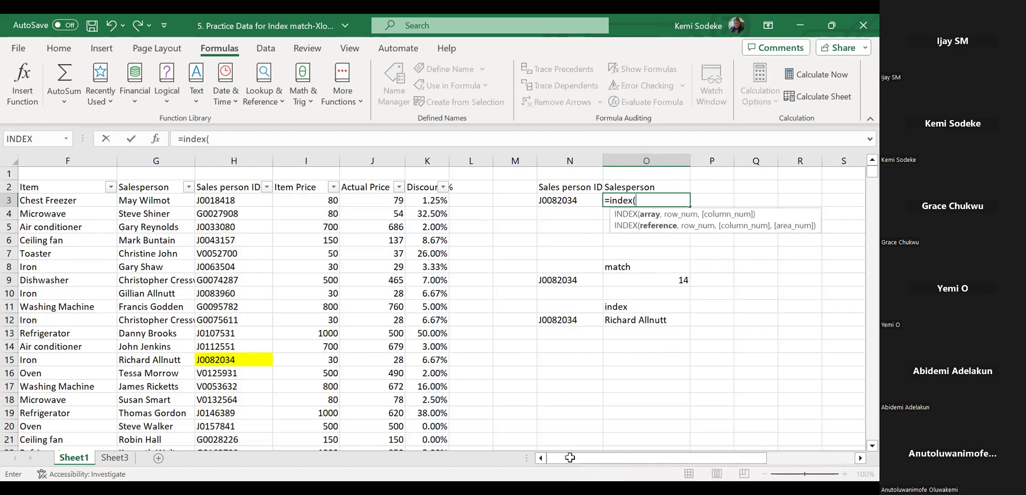
{"action": "scroll", "coordinate": [572, 462], "scroll_direction": "left", "scroll_amount": 5}
{"action": "left_click", "coordinate": [84, 187]}
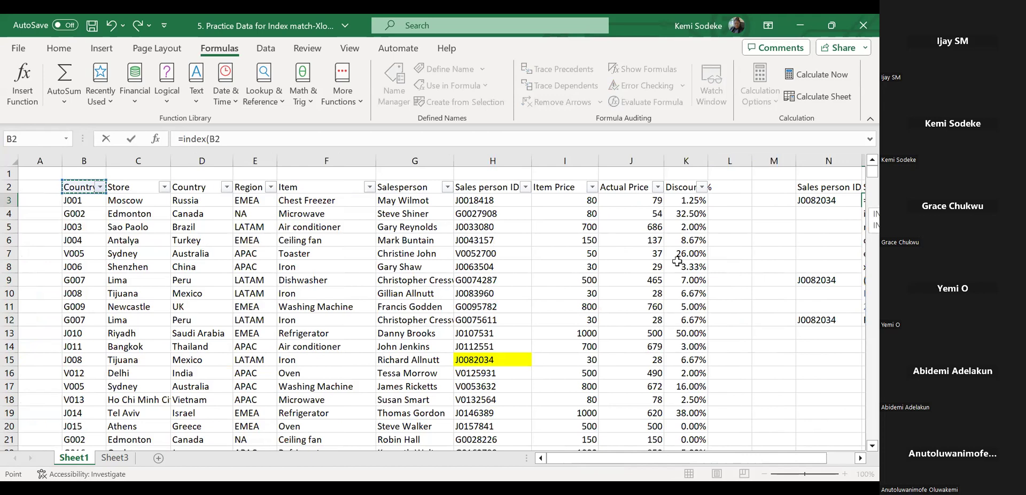
{"action": "left_click_drag", "start_coordinate": [84, 187], "coordinate": [692, 427]}
{"action": "key", "text": "ctrl+shift+Down"}
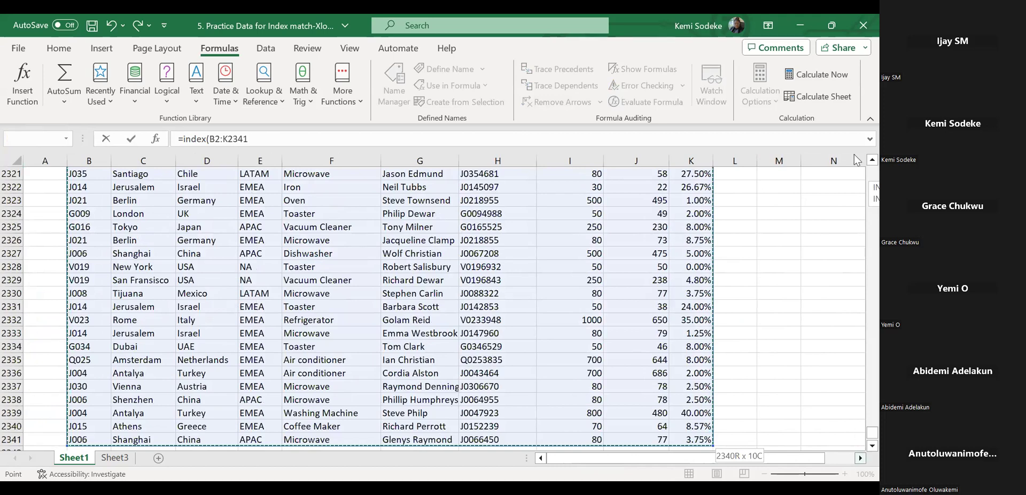
{"action": "double_click", "coordinate": [859, 458]}
{"action": "left_click_drag", "start_coordinate": [872, 432], "coordinate": [872, 169]}
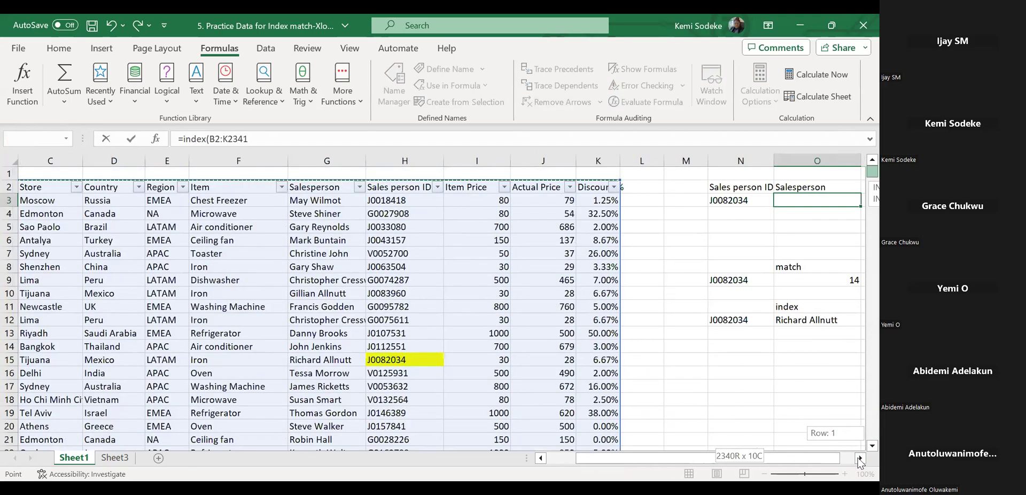
{"action": "left_click", "coordinate": [859, 458]}
{"action": "left_click", "coordinate": [859, 457]}
{"action": "type", "text": ","}
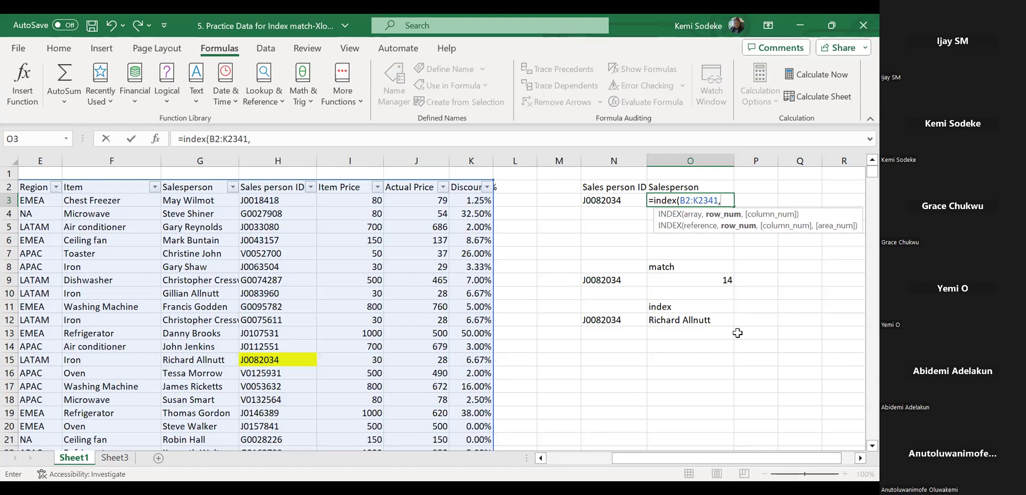
Nest MATCH(N3,H2:H2341,0) as the row number argument of the INDEX formula in O3
{"action": "type", "text": "match"}
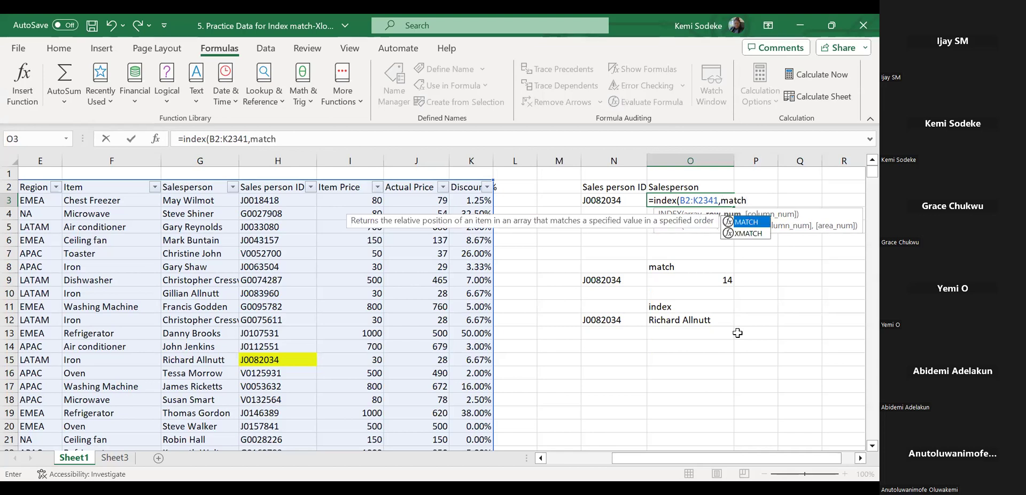
{"action": "type", "text": "("}
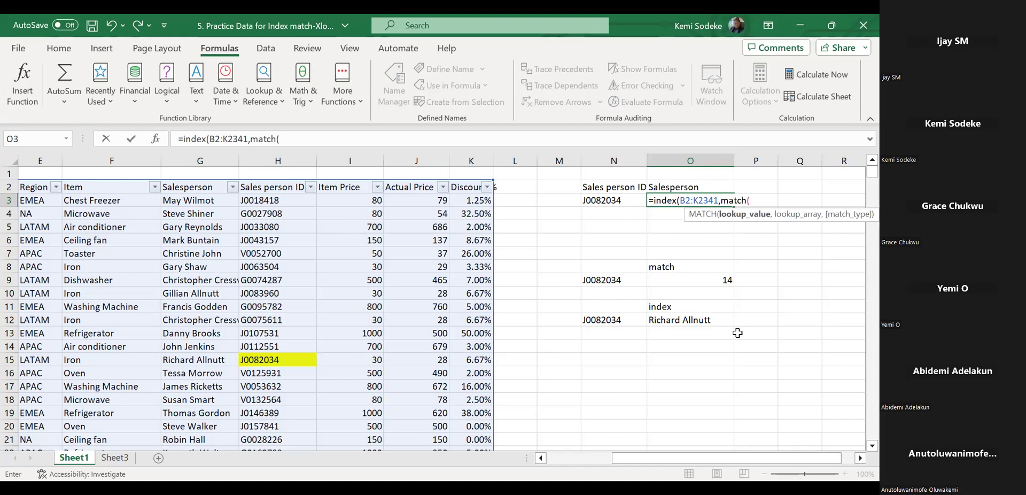
{"action": "left_click", "coordinate": [609, 198]}
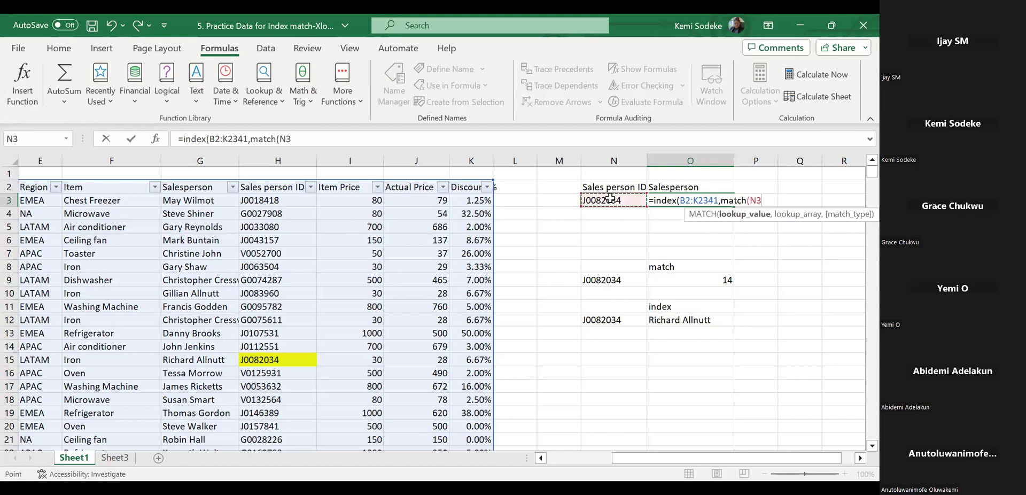
{"action": "type", "text": ","}
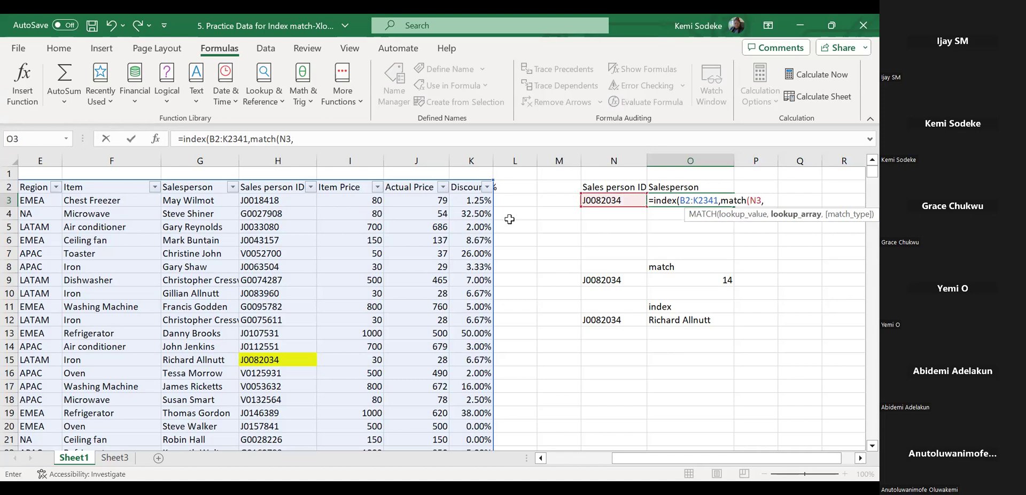
{"action": "left_click_drag", "start_coordinate": [279, 187], "coordinate": [274, 308]}
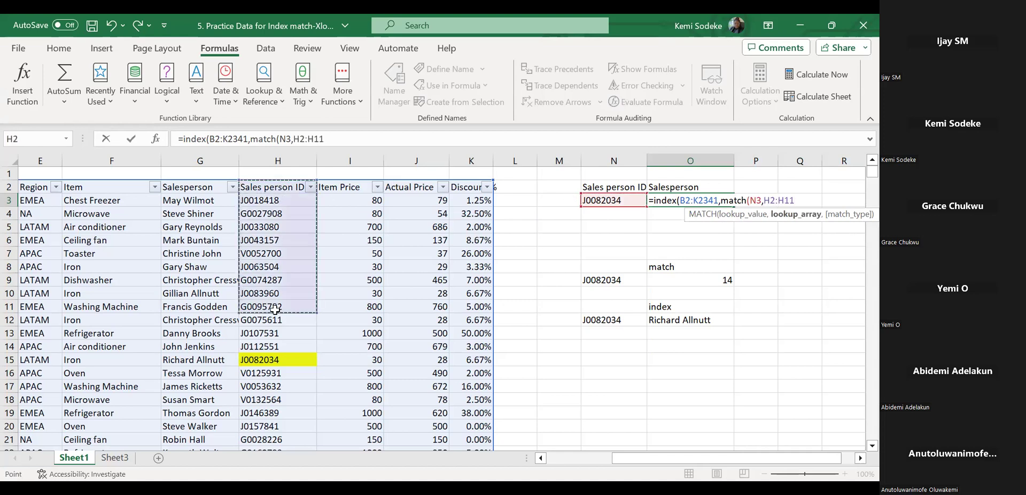
{"action": "key", "text": "ctrl+shift+Down"}
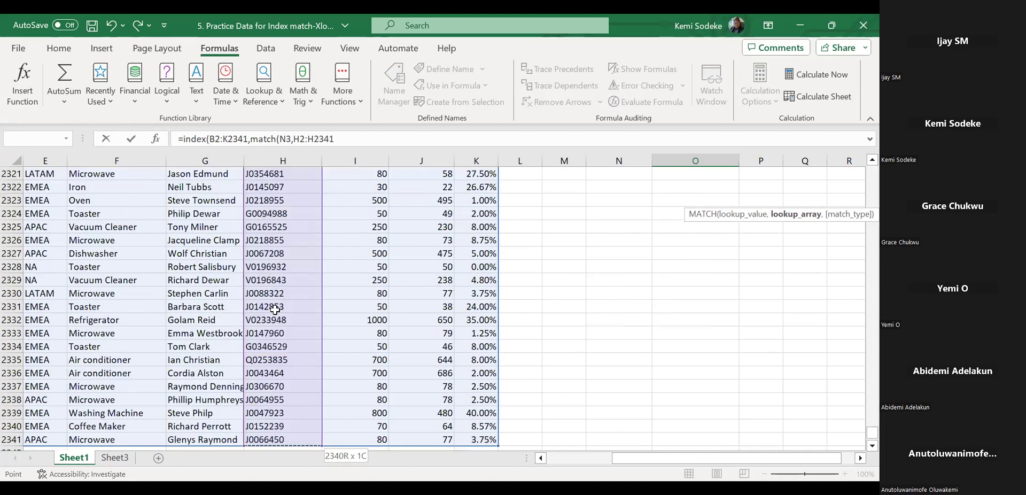
{"action": "type", "text": ","}
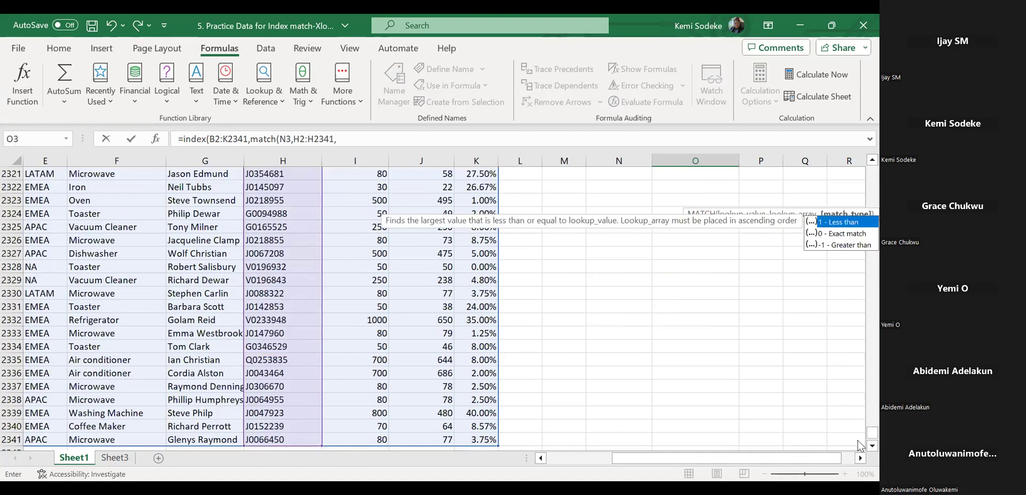
{"action": "left_click", "coordinate": [859, 458]}
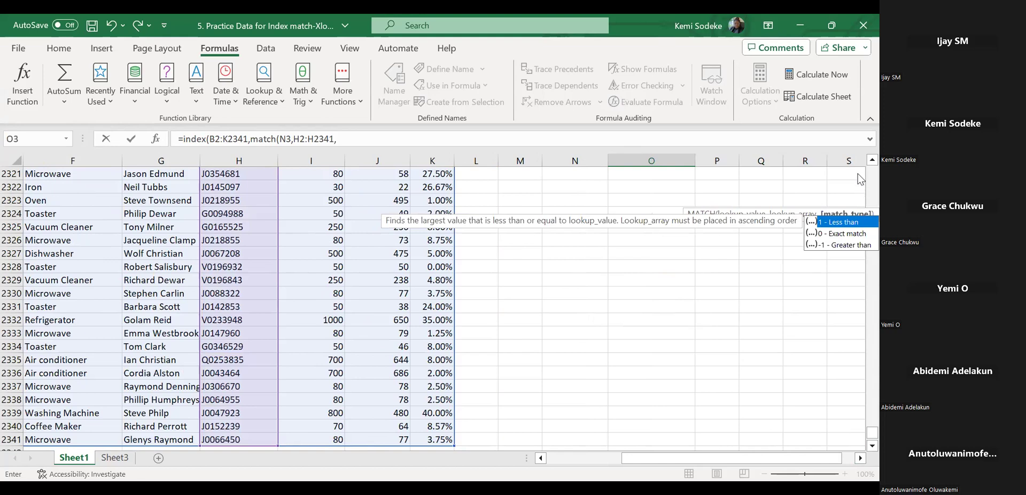
{"action": "left_click_drag", "start_coordinate": [858, 434], "coordinate": [770, 211]}
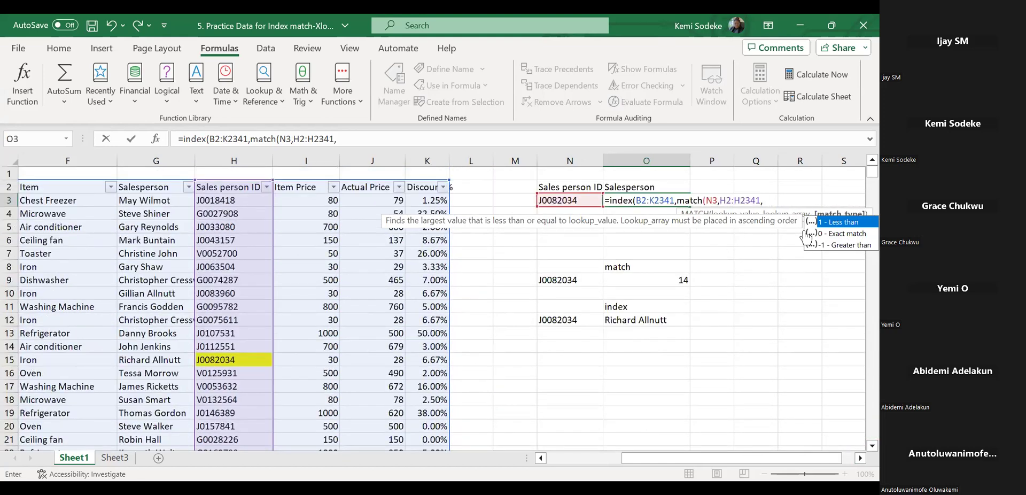
{"action": "left_click", "coordinate": [367, 138]}
{"action": "type", "text": "0"}
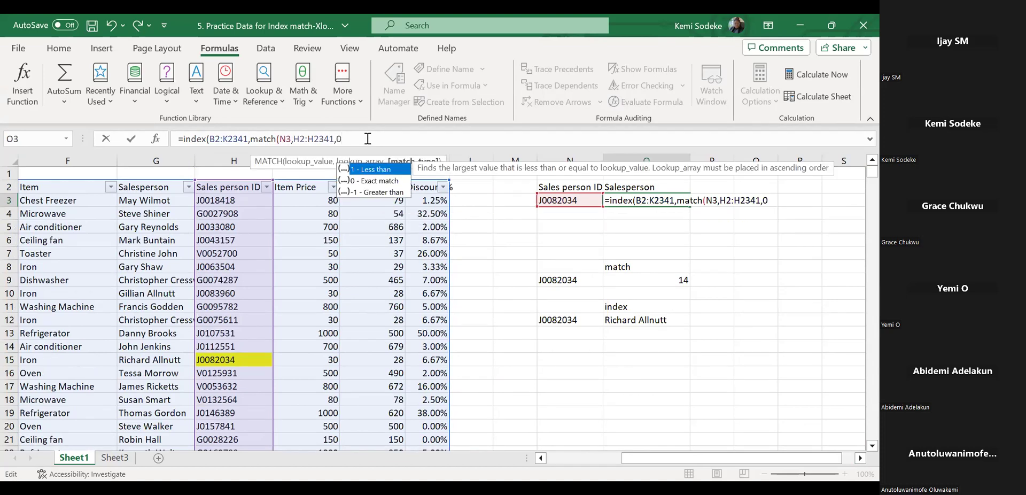
{"action": "type", "text": ")"}
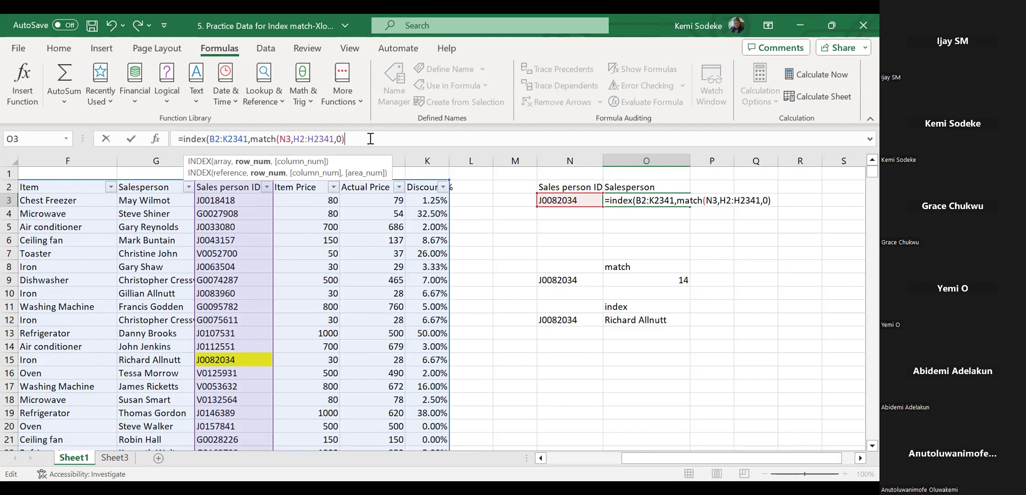
Complete the INDEX formula in O3 with column number 6 and check the entered formula
{"action": "type", "text": ","}
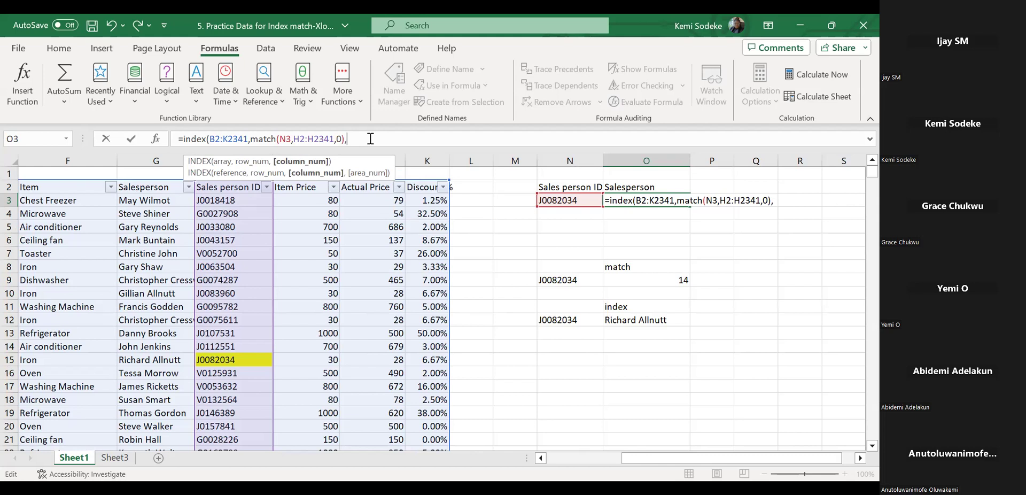
{"action": "type", "text": "6)"}
{"action": "key", "text": "Return"}
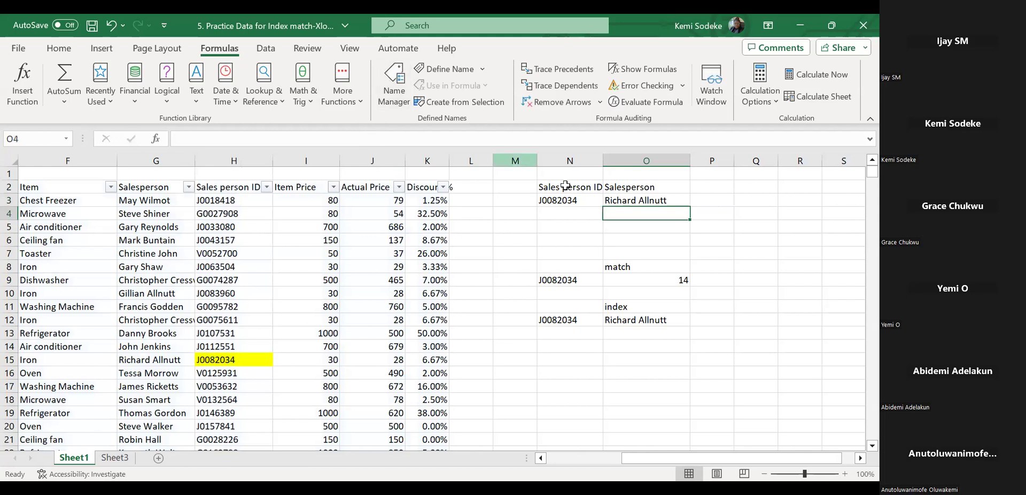
{"action": "left_click", "coordinate": [634, 199]}
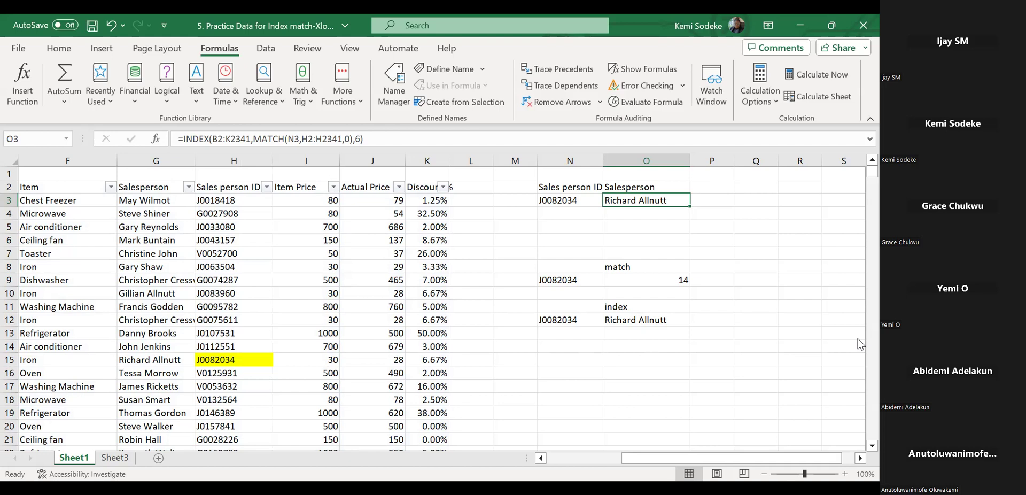
{"action": "left_click", "coordinate": [661, 393]}
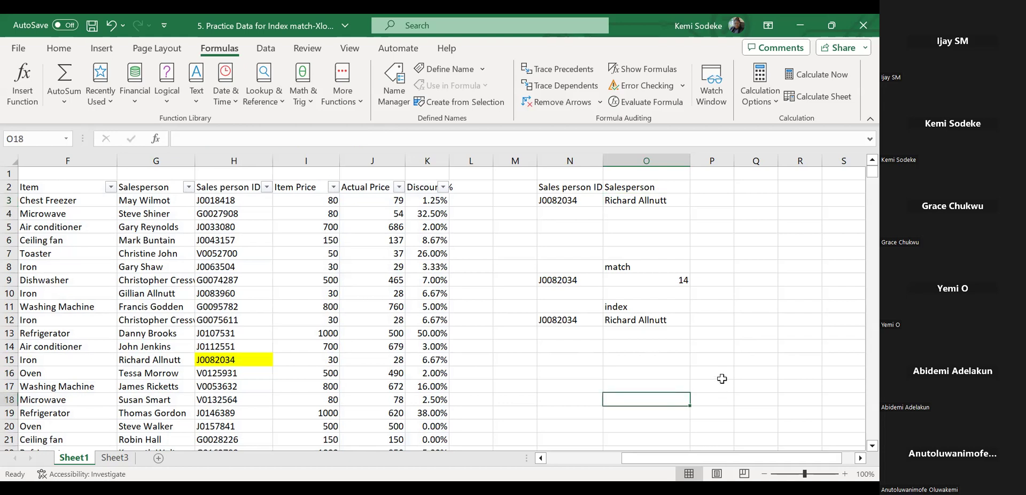
{"action": "left_click", "coordinate": [687, 357]}
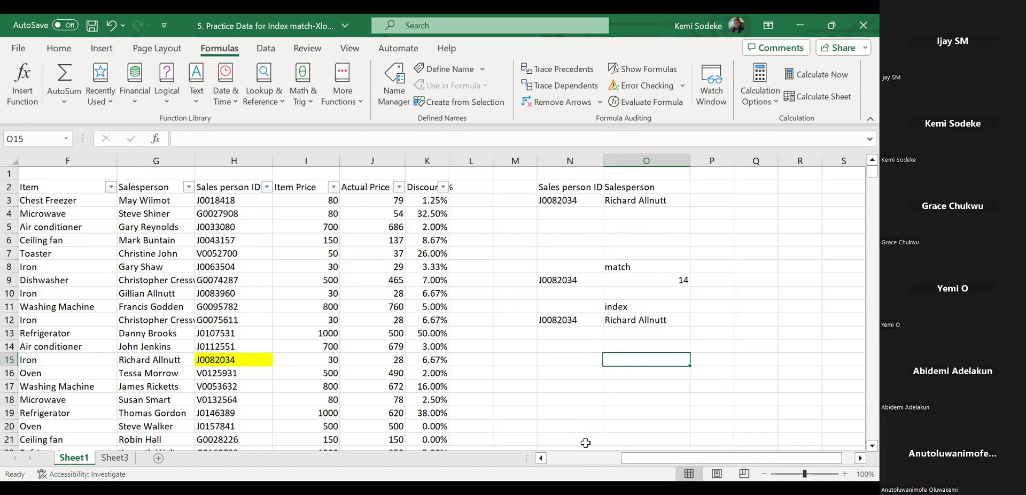
{"action": "left_click", "coordinate": [588, 398]}
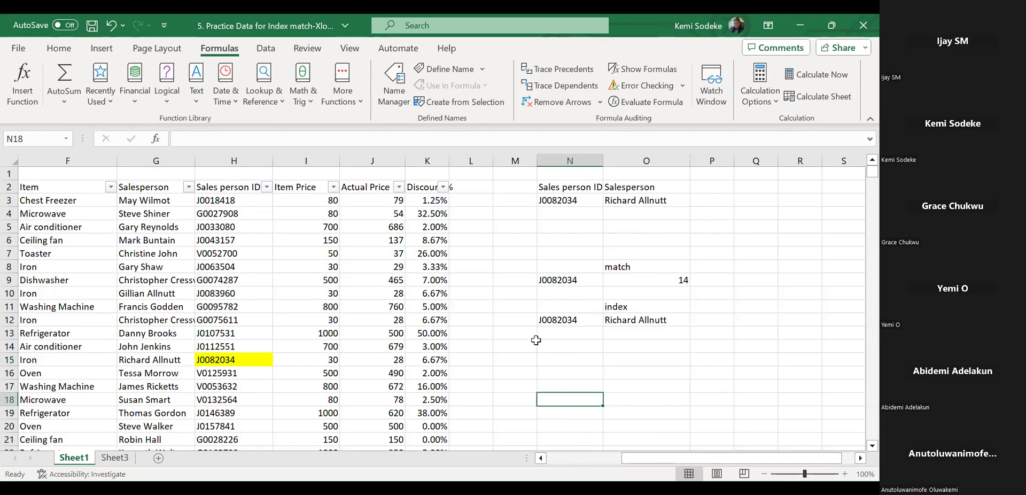
Apply a Duplicate Values conditional formatting rule to column H with Light Red Fill with Dark Red Text
{"action": "left_click_drag", "start_coordinate": [642, 457], "coordinate": [605, 457]}
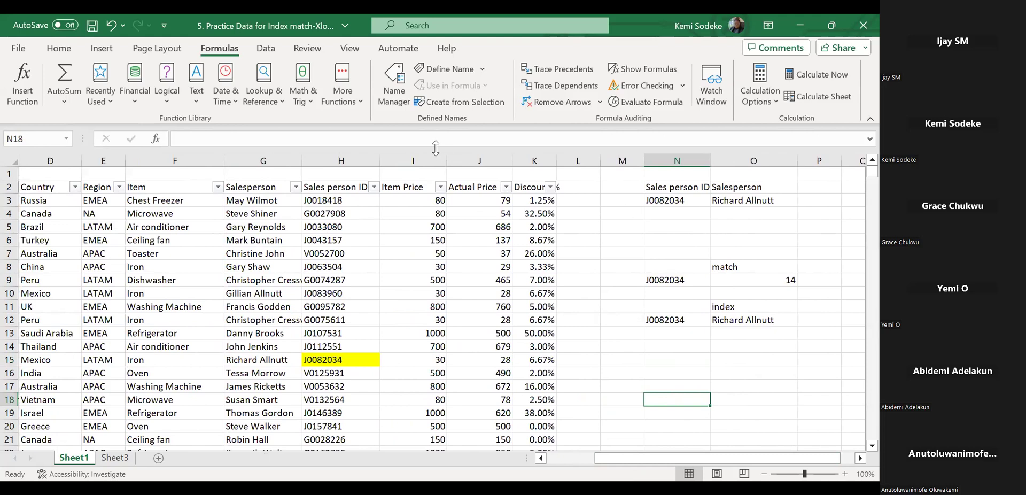
{"action": "left_click", "coordinate": [355, 158]}
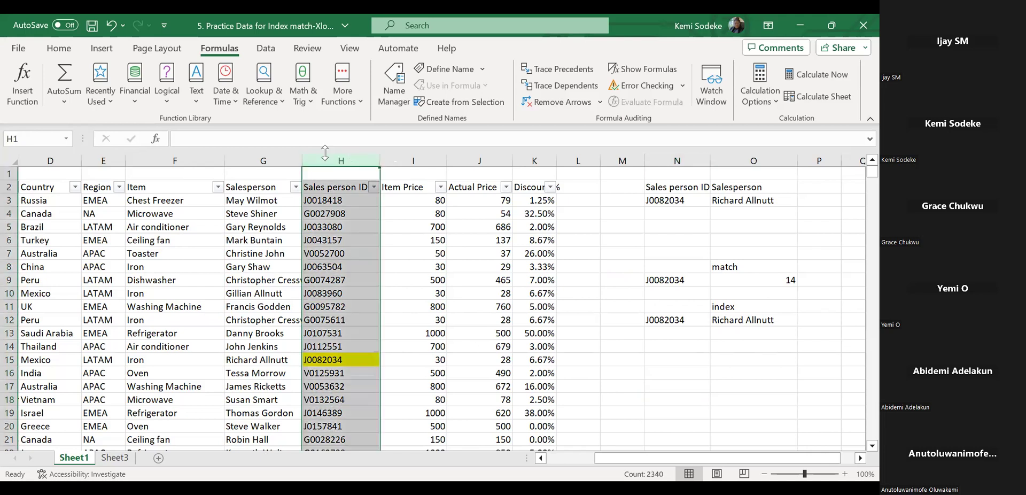
{"action": "left_click", "coordinate": [61, 51]}
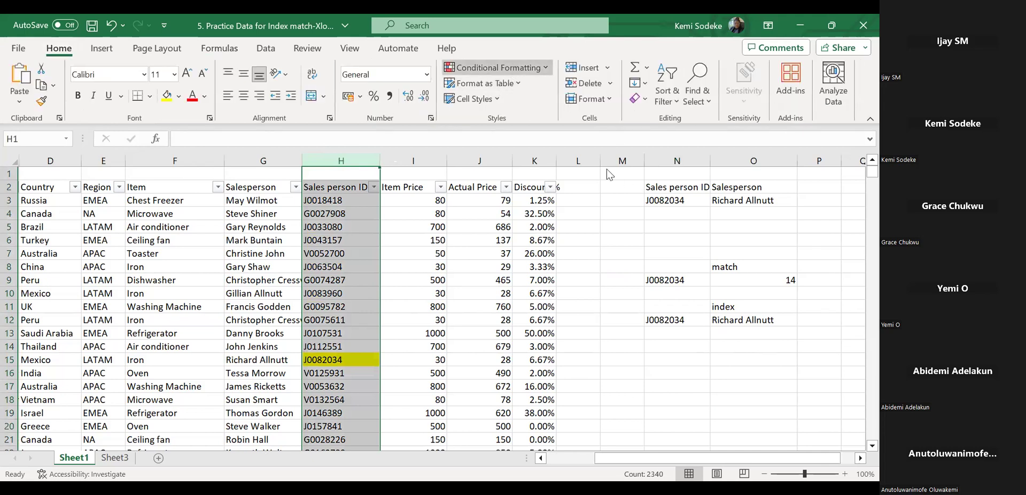
{"action": "left_click", "coordinate": [512, 69]}
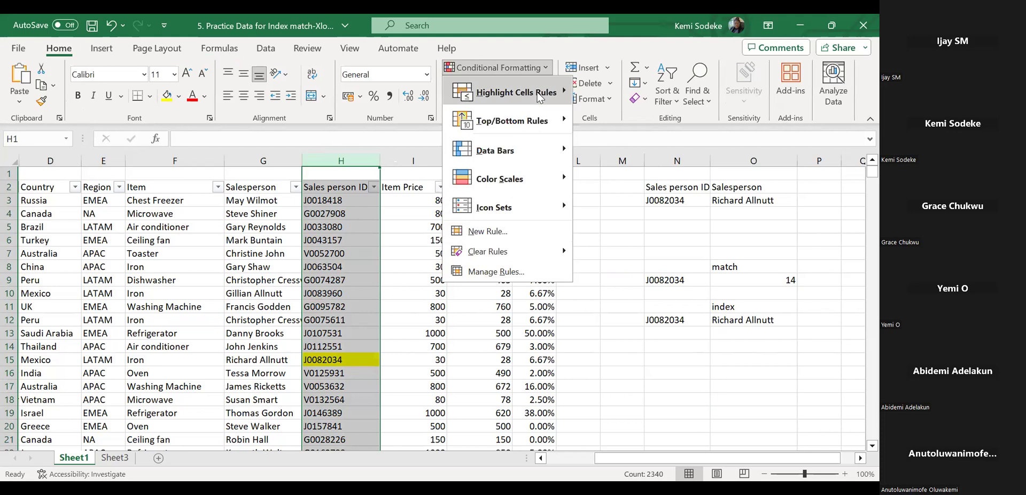
{"action": "left_click", "coordinate": [664, 390]}
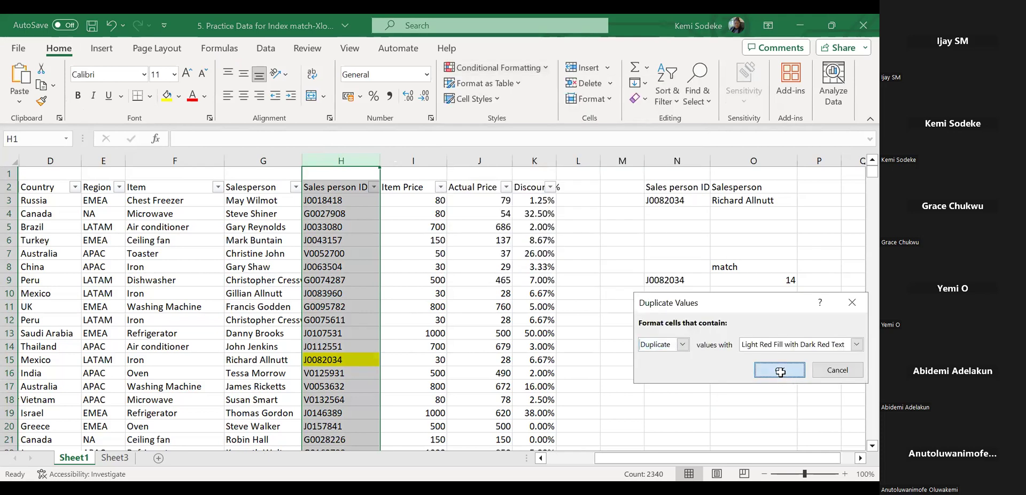
{"action": "left_click", "coordinate": [780, 370]}
Check the colours available for filtering the Sales person ID column, and close the filter options without applying any
{"action": "left_click", "coordinate": [371, 217]}
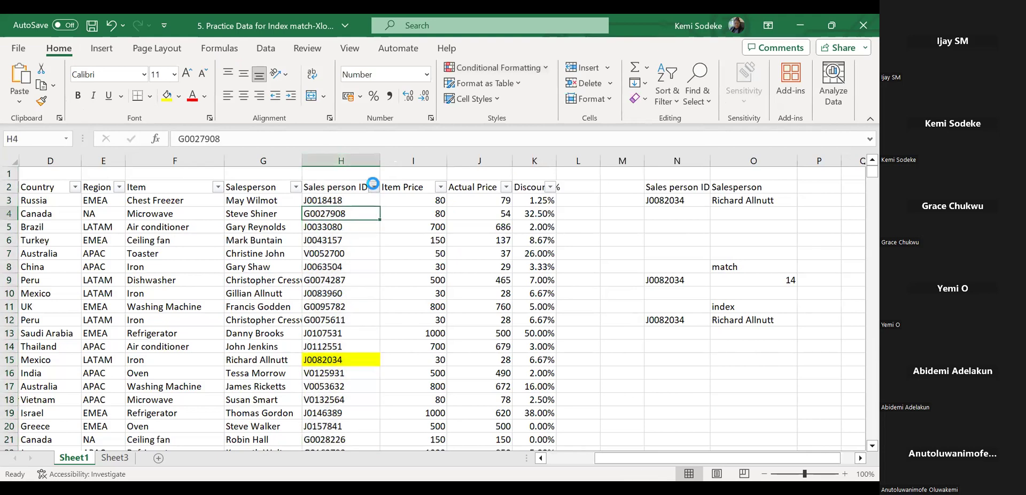
{"action": "left_click", "coordinate": [373, 187]}
{"action": "mouse_move", "coordinate": [278, 275]}
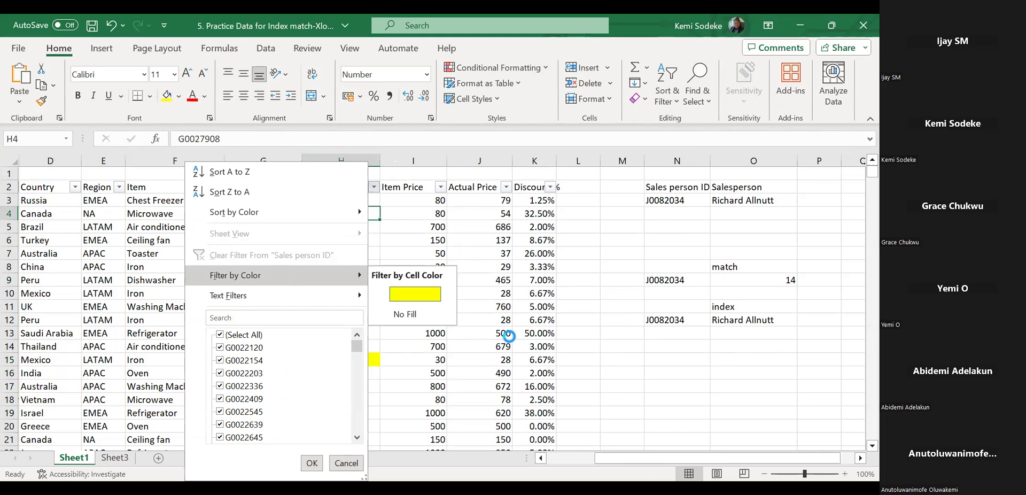
{"action": "left_click", "coordinate": [404, 368]}
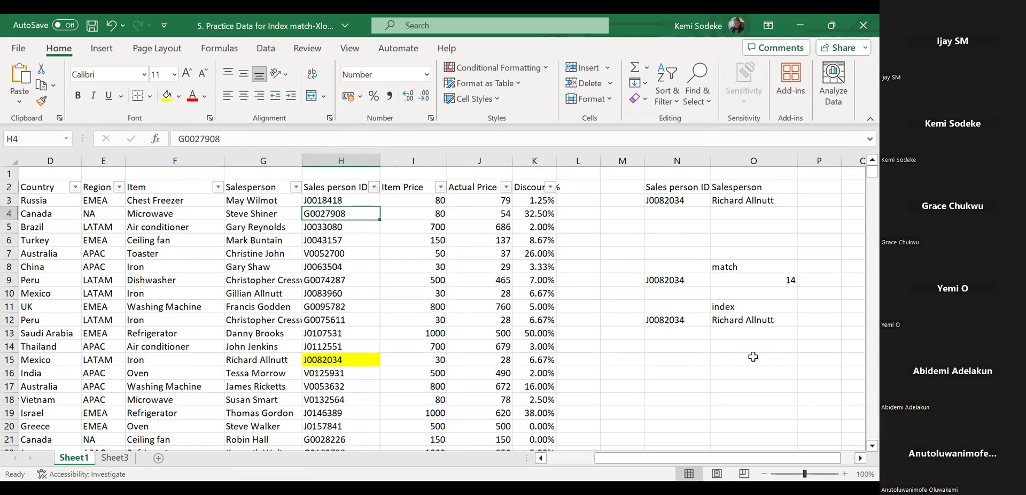
{"action": "left_click", "coordinate": [680, 376]}
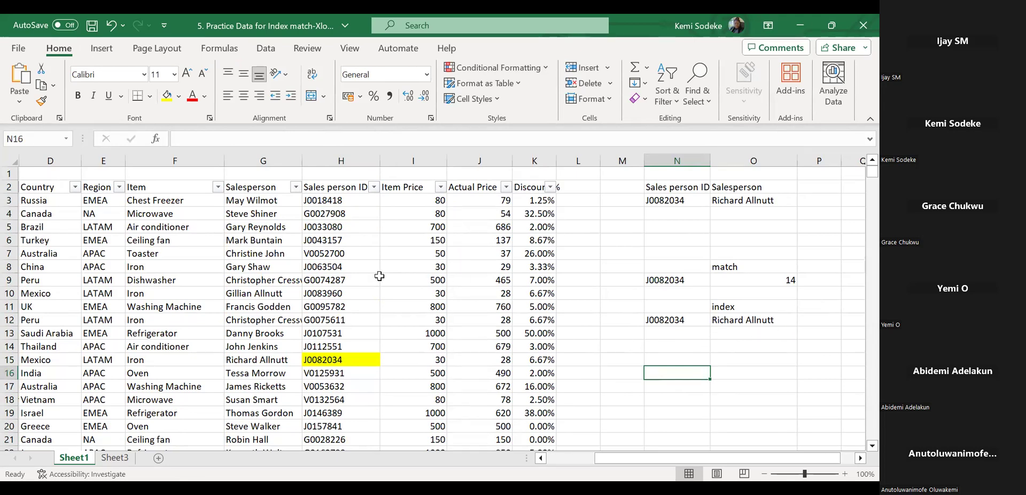
AutoFit the Salesperson column G so the full names fit
{"action": "left_click", "coordinate": [271, 279]}
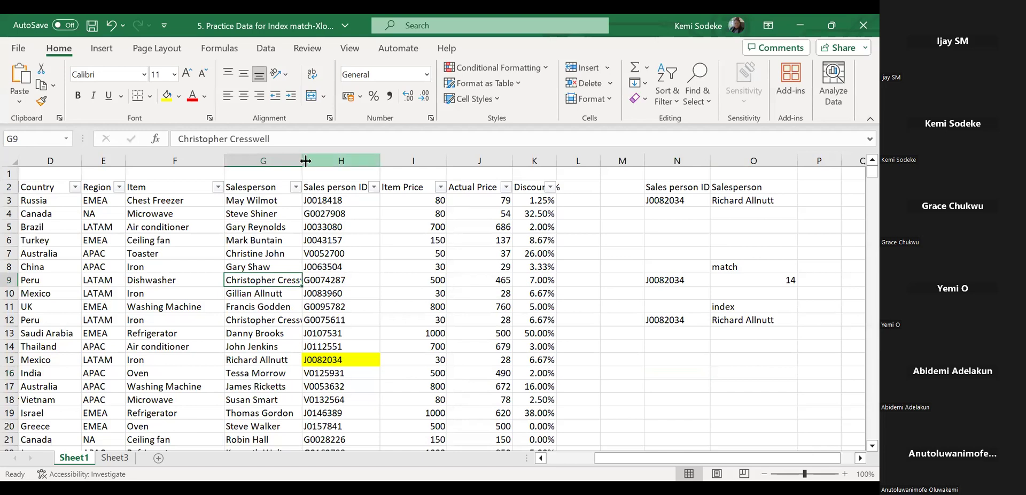
{"action": "double_click", "coordinate": [307, 161]}
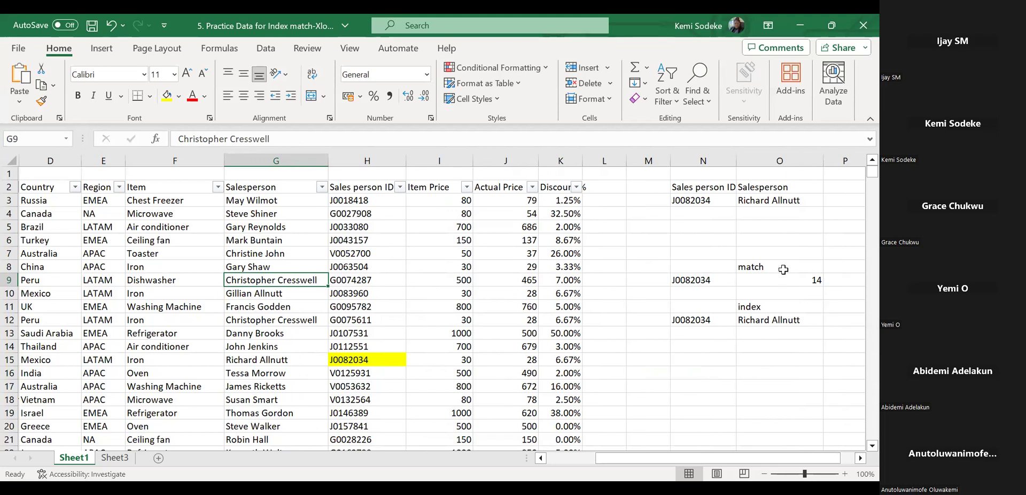
{"action": "left_click", "coordinate": [719, 346]}
{"action": "scroll", "coordinate": [540, 297], "scroll_direction": "down", "scroll_amount": 1}
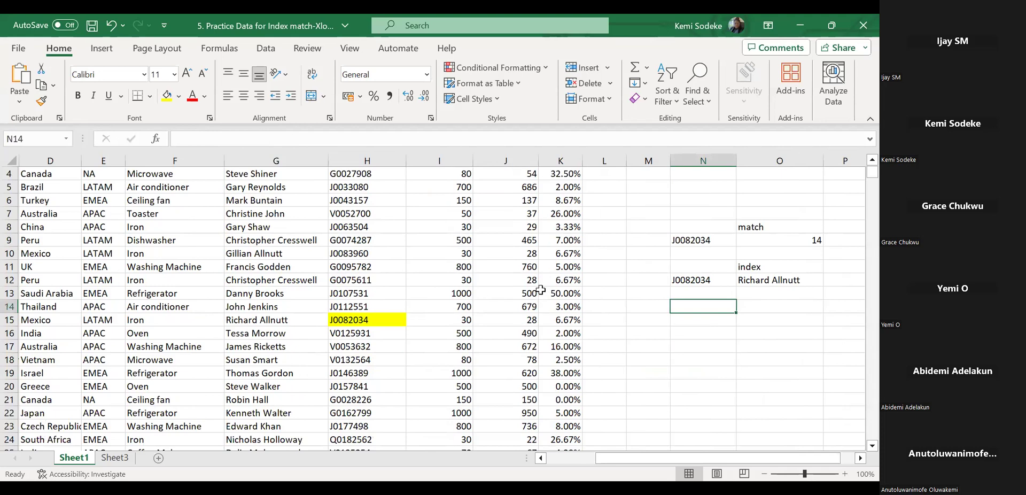
{"action": "scroll", "coordinate": [542, 289], "scroll_direction": "up", "scroll_amount": 1}
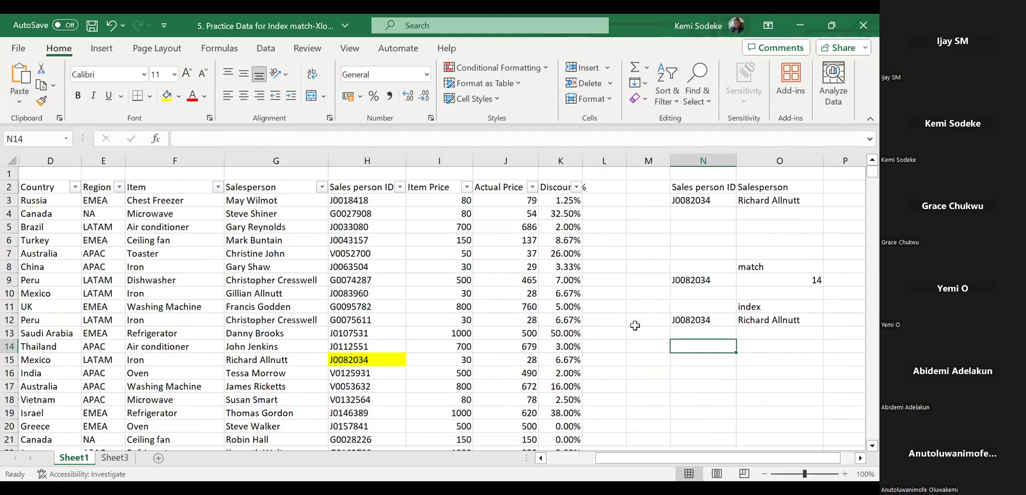
{"action": "left_click", "coordinate": [640, 295]}
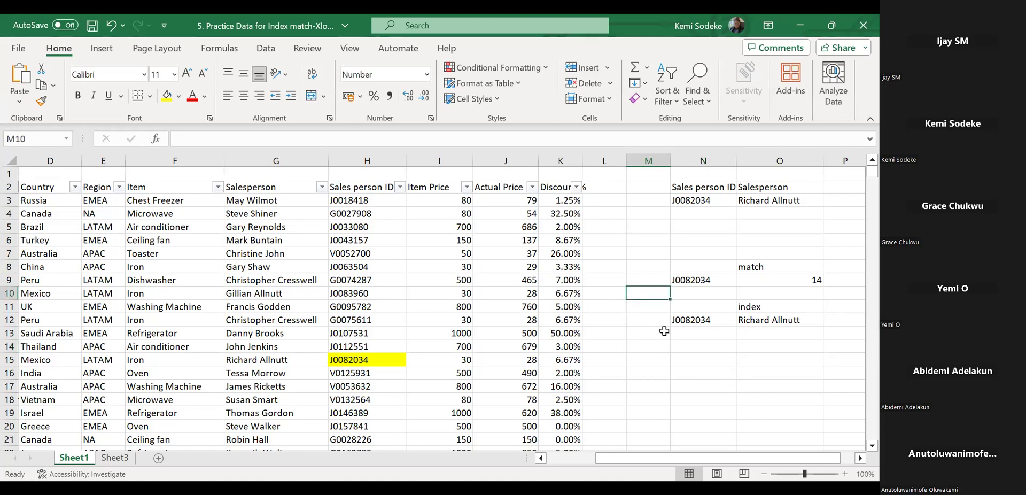
{"action": "left_click", "coordinate": [697, 340]}
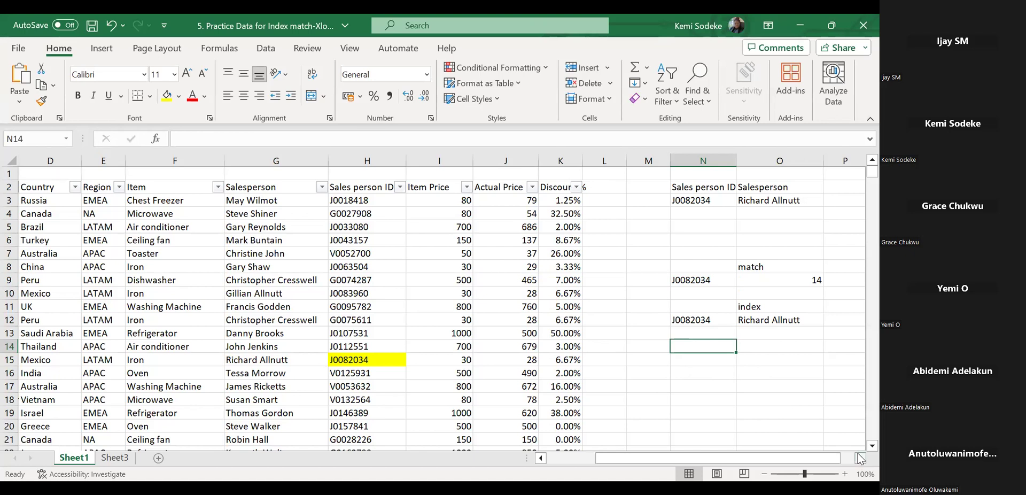
{"action": "left_click", "coordinate": [775, 374]}
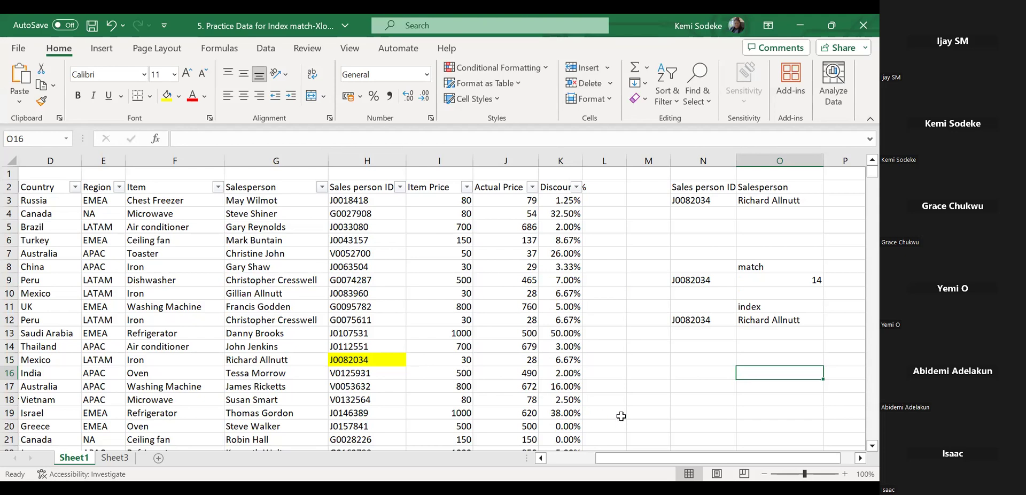
{"action": "left_click", "coordinate": [860, 458]}
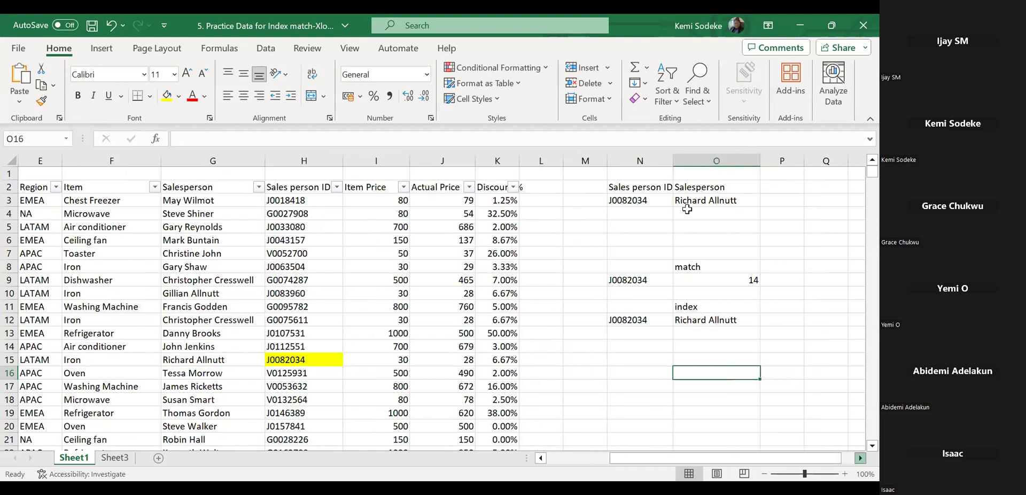
{"action": "left_click", "coordinate": [655, 201]}
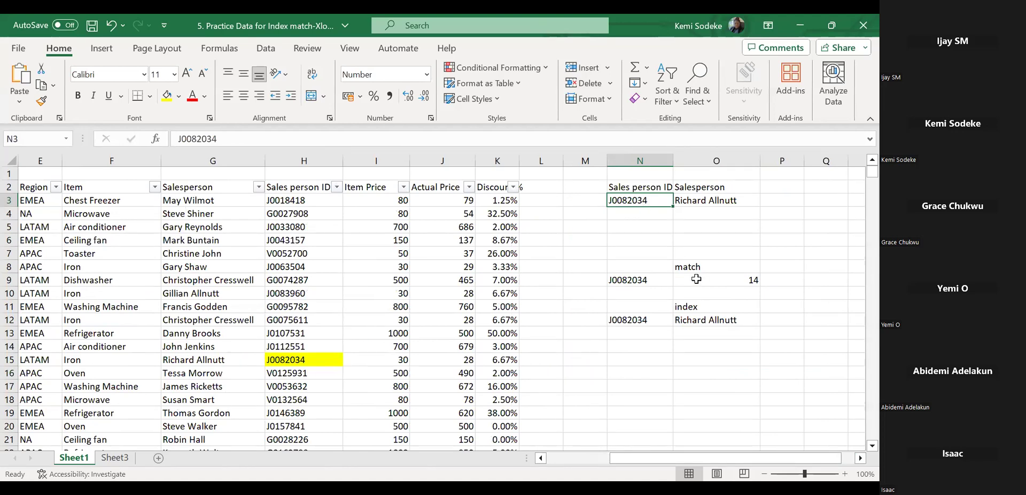
{"action": "left_click", "coordinate": [711, 202]}
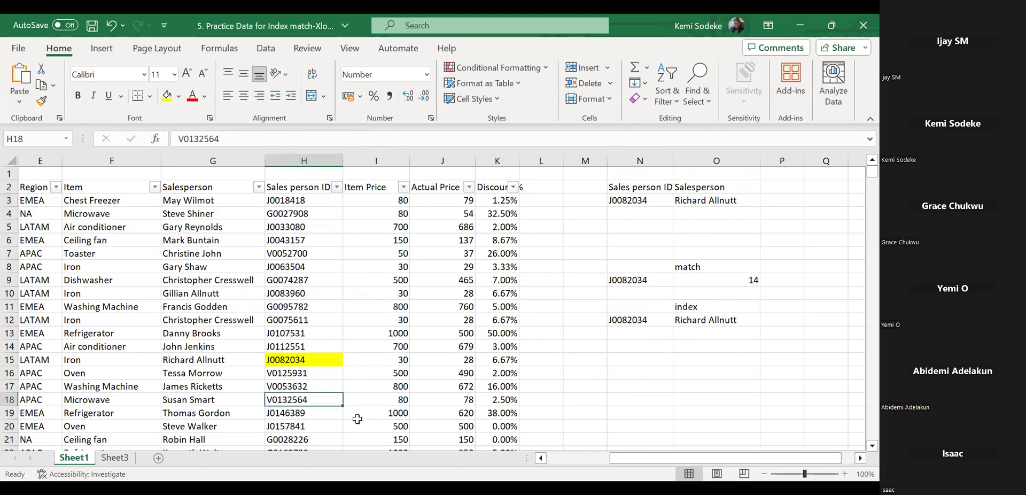
Copy the four sales person IDs in H24:H27 and paste them into Q12:Q15 beside the INDEX example
{"action": "left_click", "coordinate": [859, 461]}
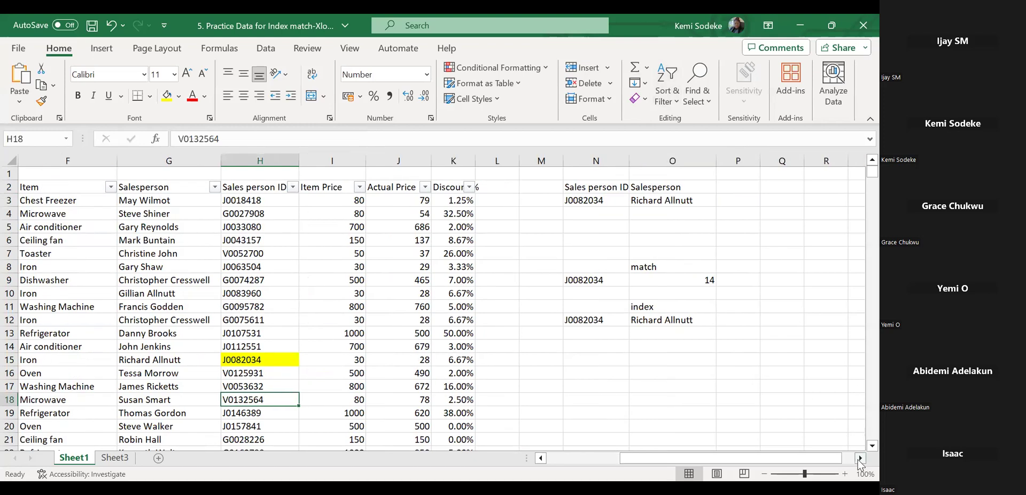
{"action": "left_click", "coordinate": [859, 460]}
{"action": "left_click", "coordinate": [859, 461]}
{"action": "left_click_drag", "start_coordinate": [675, 459], "coordinate": [591, 459]}
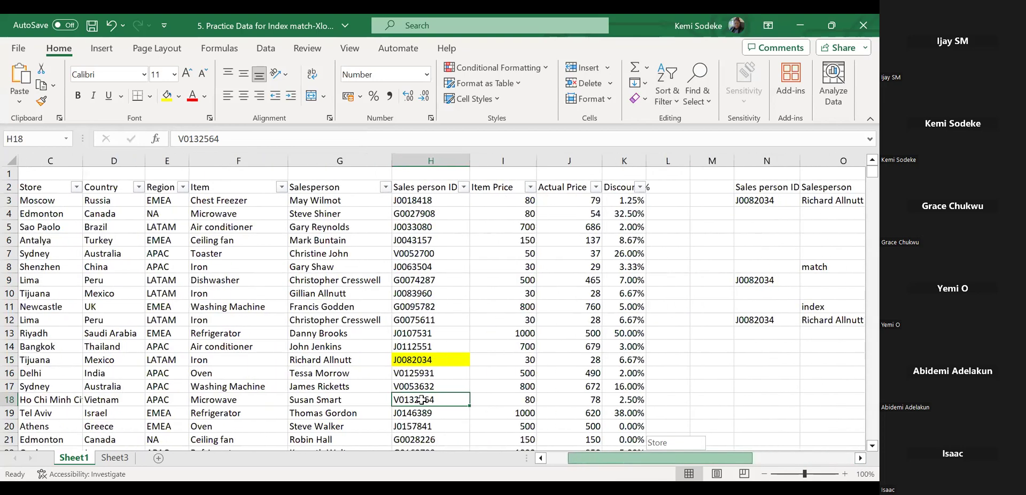
{"action": "scroll", "coordinate": [289, 235], "scroll_direction": "down", "scroll_amount": 2}
{"action": "scroll", "coordinate": [289, 235], "scroll_direction": "down", "scroll_amount": 3}
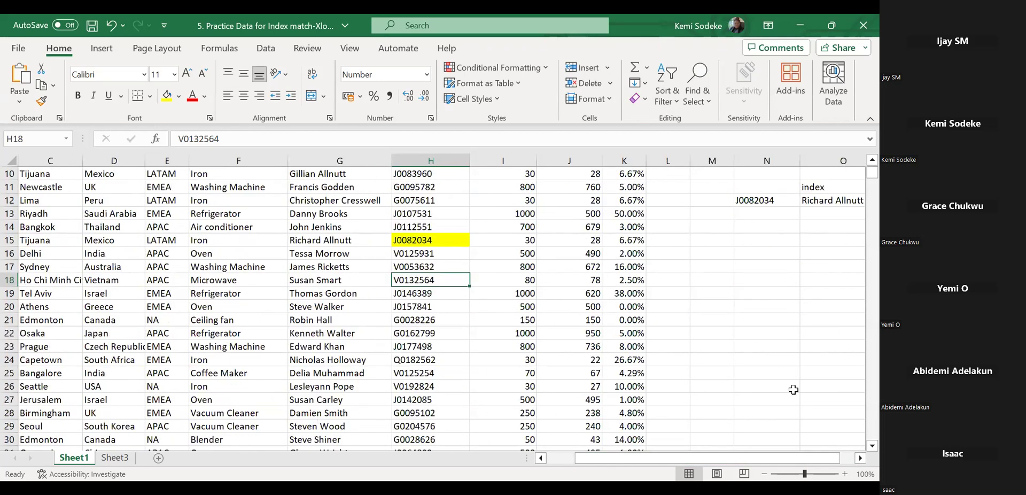
{"action": "left_click_drag", "start_coordinate": [422, 360], "coordinate": [459, 401]}
{"action": "key", "text": "ctrl+c"}
{"action": "left_click", "coordinate": [861, 458]}
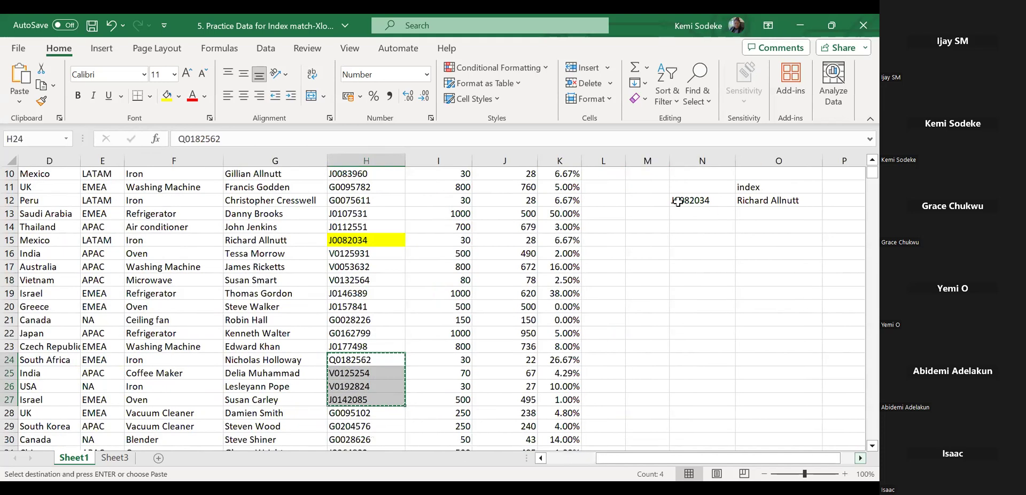
{"action": "left_click", "coordinate": [860, 457]}
{"action": "left_click", "coordinate": [861, 458]}
{"action": "left_click", "coordinate": [860, 458]}
{"action": "left_click", "coordinate": [682, 200]}
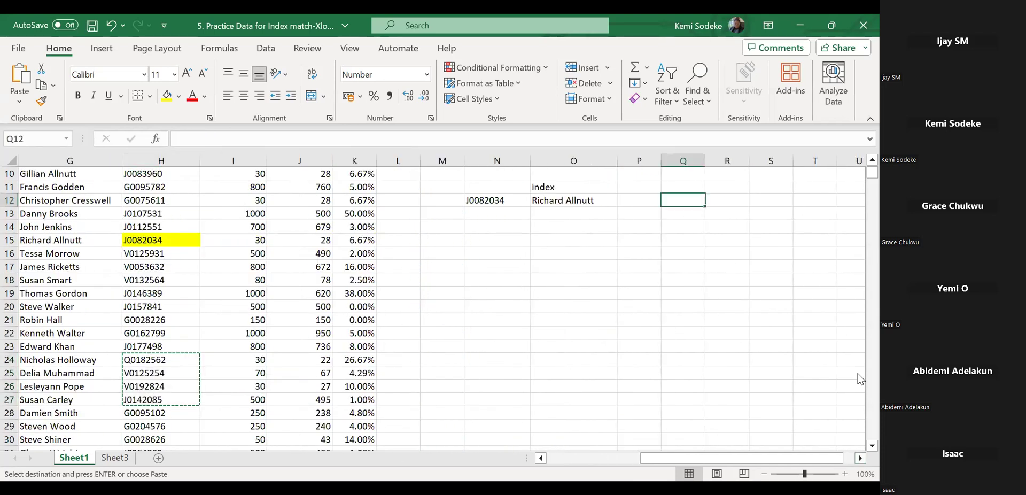
{"action": "key", "text": "ctrl+v"}
{"action": "left_click", "coordinate": [860, 458]}
{"action": "scroll", "coordinate": [587, 257], "scroll_direction": "right", "scroll_amount": 1}
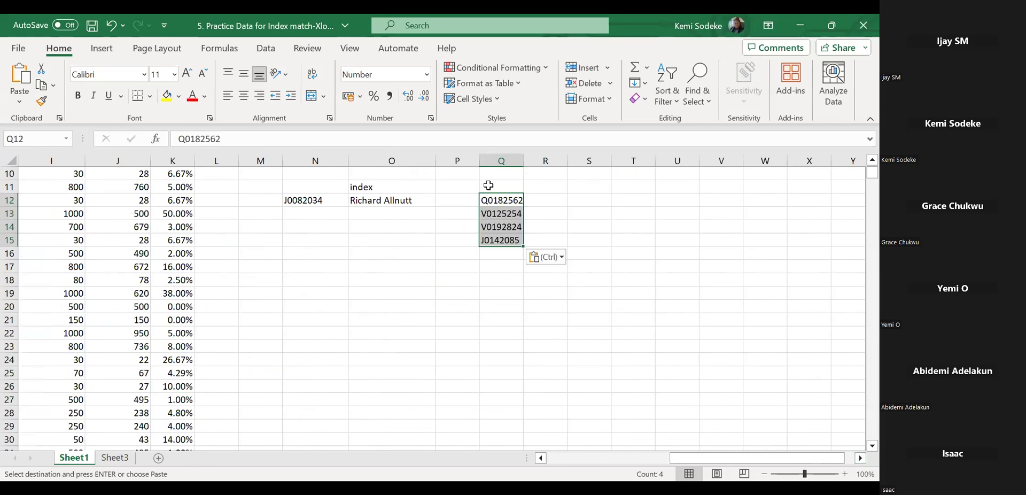
Widen column Q holding the pasted IDs and the empty column R next to it
{"action": "left_click", "coordinate": [505, 188]}
{"action": "left_click_drag", "start_coordinate": [523, 159], "coordinate": [559, 159]}
{"action": "left_click", "coordinate": [575, 198]}
{"action": "left_click", "coordinate": [576, 185]}
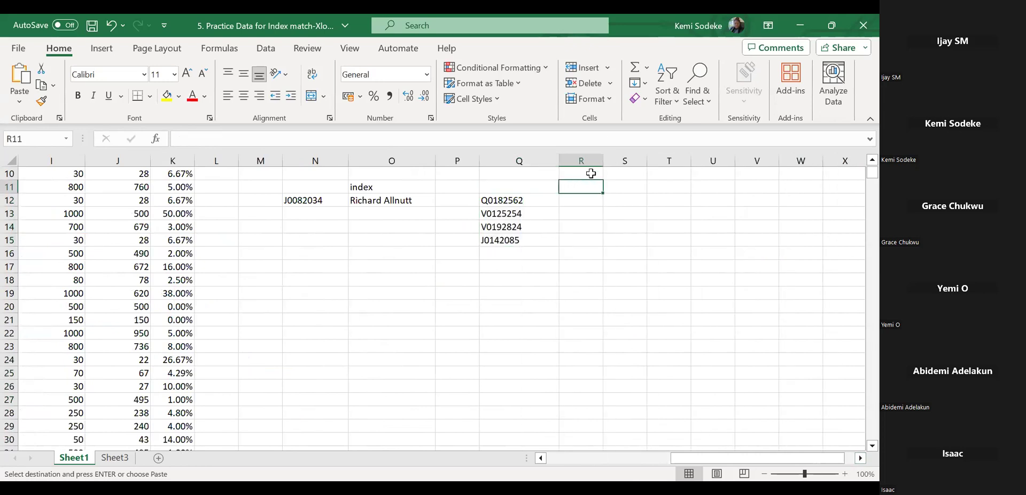
{"action": "left_click_drag", "start_coordinate": [612, 161], "coordinate": [629, 160]}
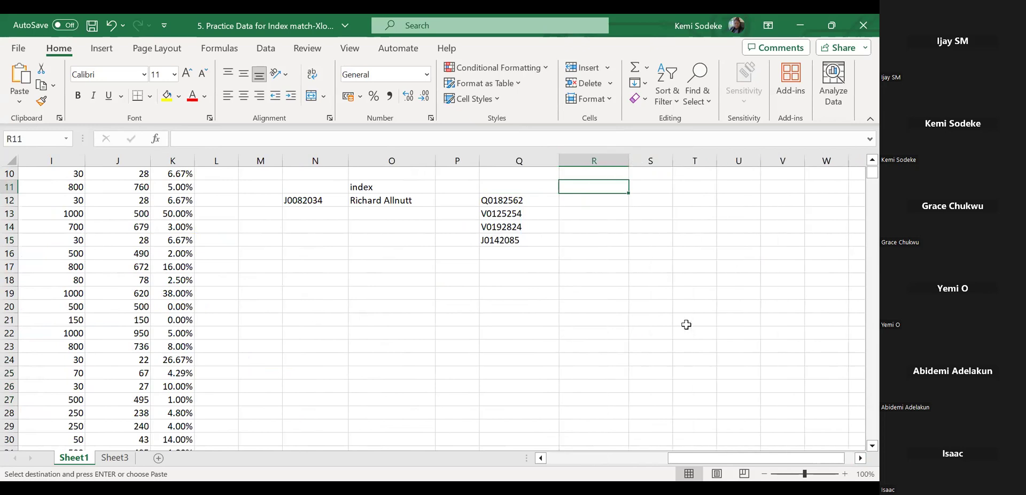
{"action": "left_click", "coordinate": [583, 200]}
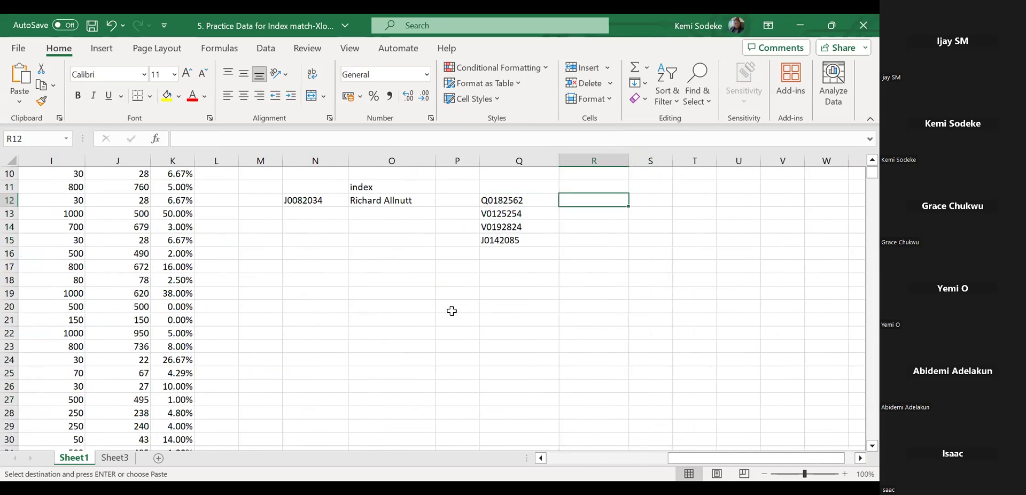
{"action": "scroll", "coordinate": [452, 311], "scroll_direction": "up", "scroll_amount": 3}
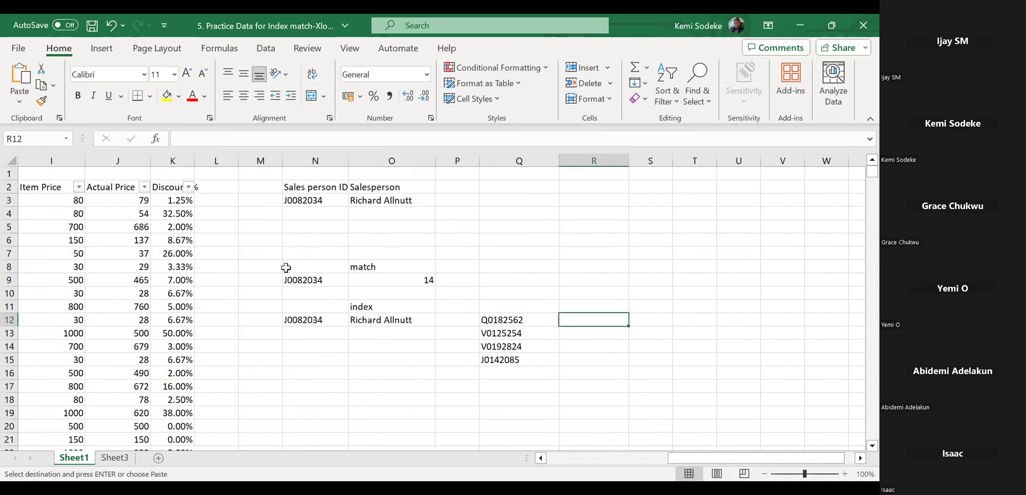
{"action": "left_click", "coordinate": [309, 201]}
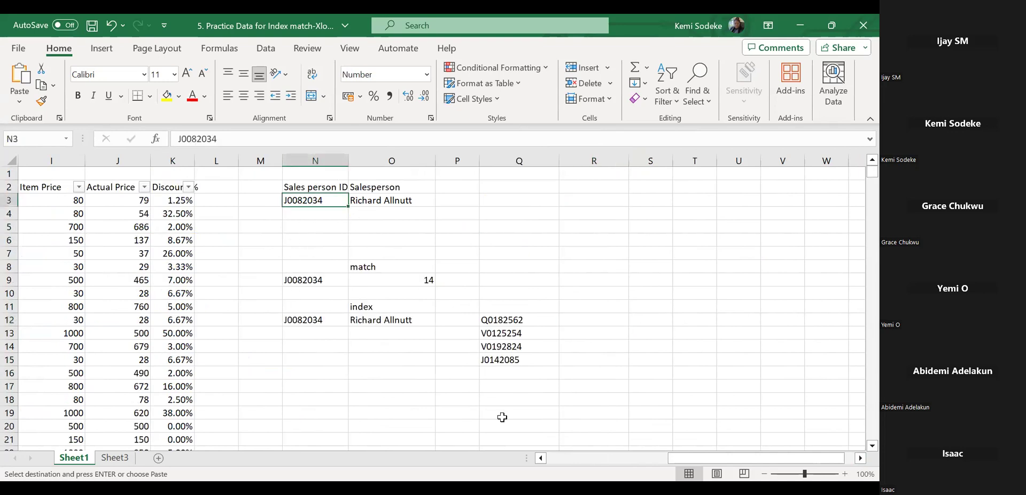
{"action": "left_click", "coordinate": [540, 460]}
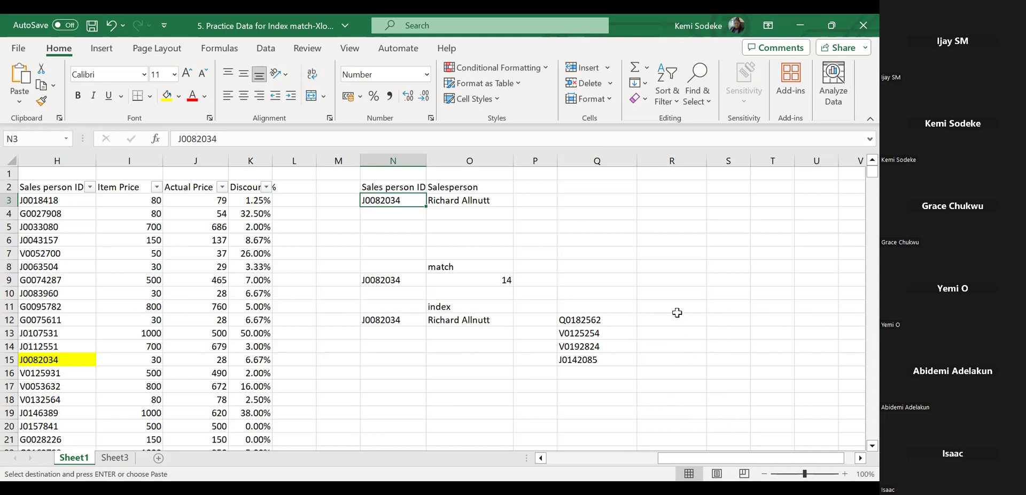
{"action": "left_click", "coordinate": [650, 272]}
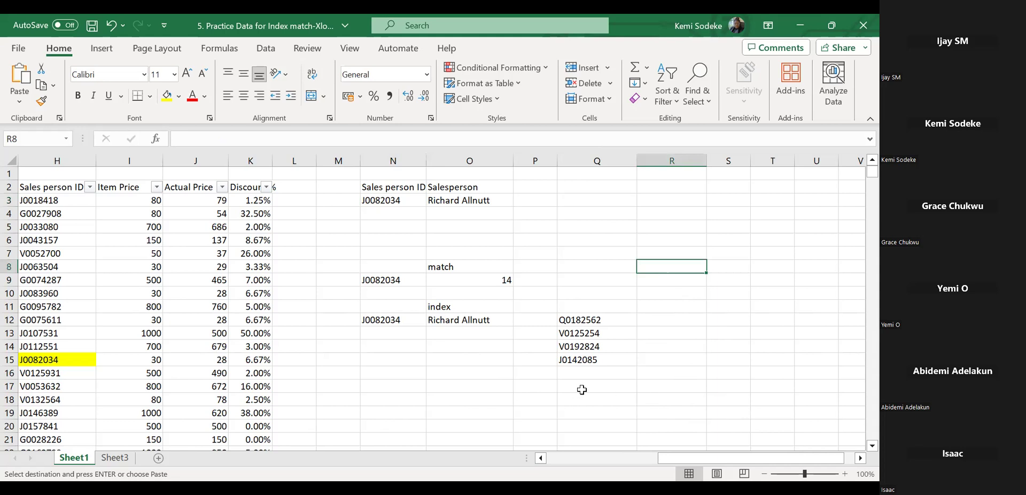
{"action": "left_click", "coordinate": [560, 397]}
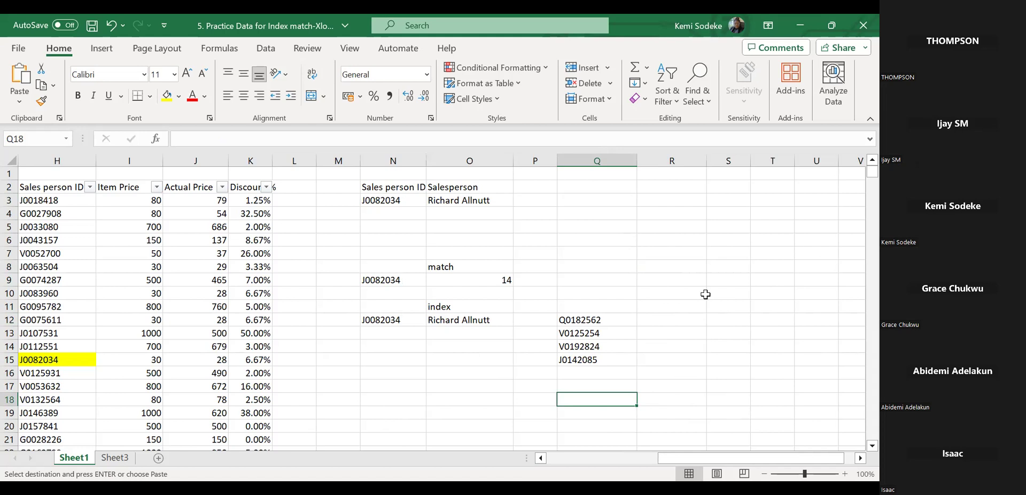
{"action": "left_click", "coordinate": [579, 237]}
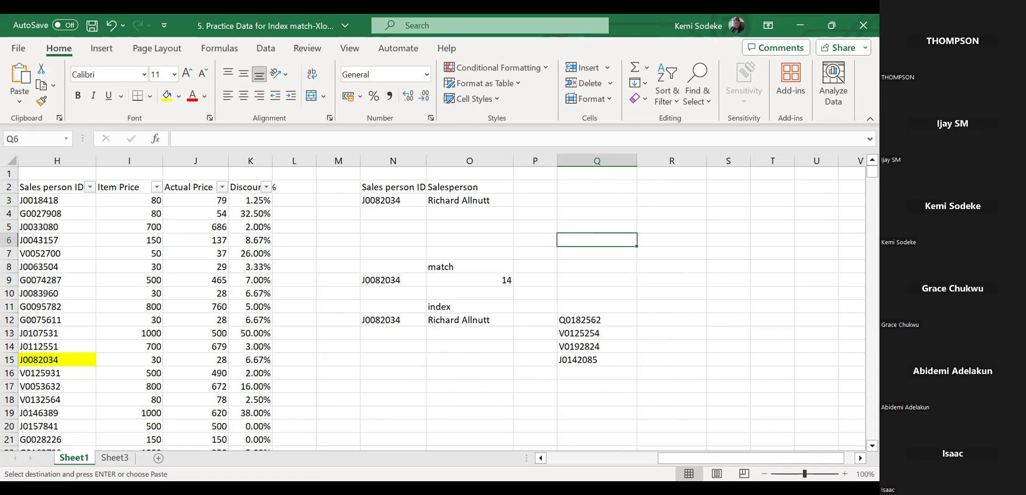
{"action": "key", "text": "alt+Tab"}
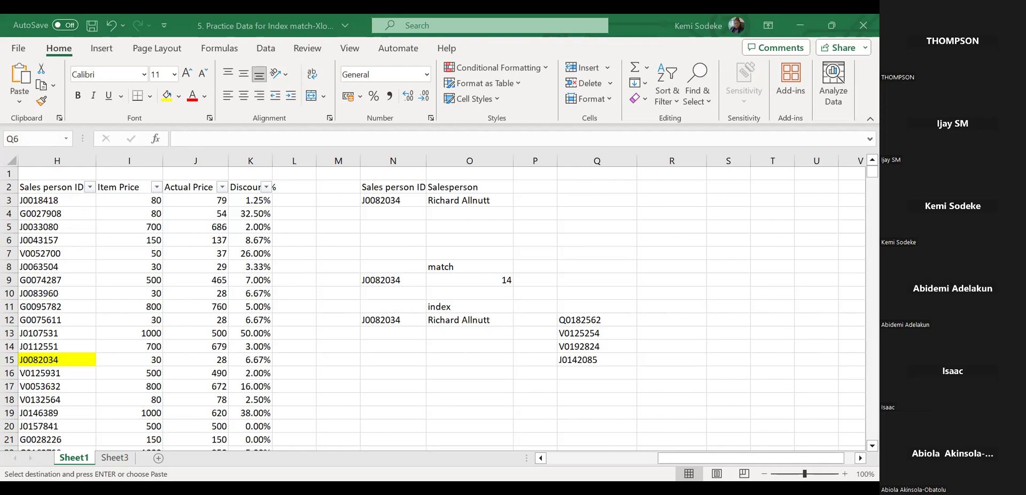
{"action": "left_click", "coordinate": [480, 384]}
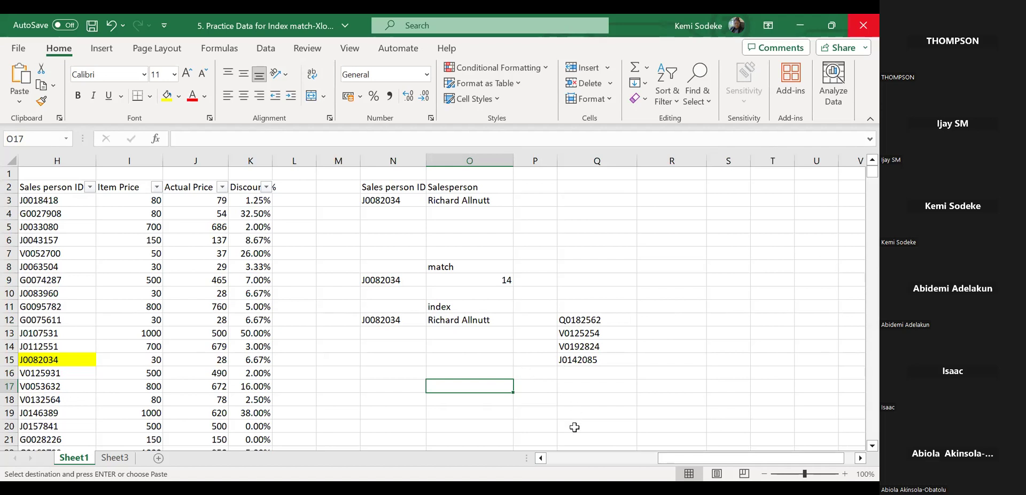
{"action": "left_click", "coordinate": [406, 387]}
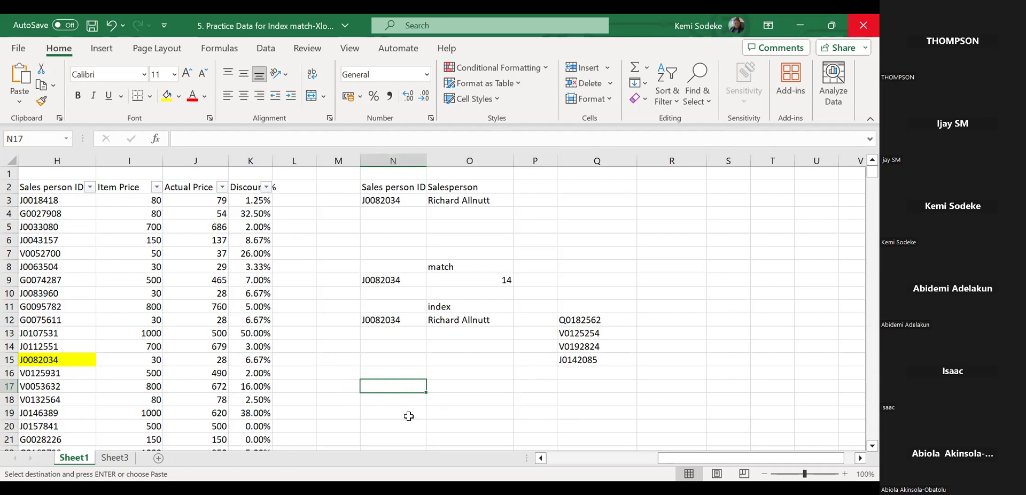
{"action": "left_click", "coordinate": [455, 371]}
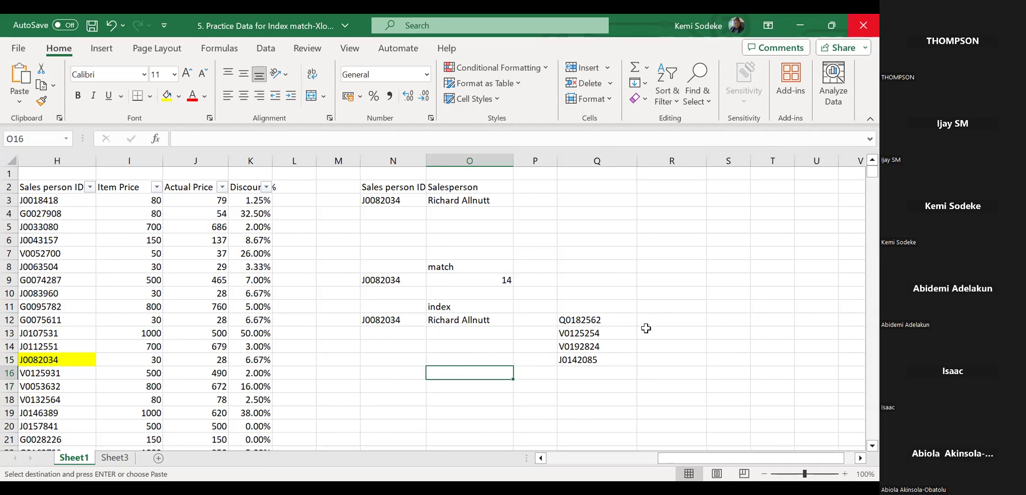
{"action": "left_click", "coordinate": [630, 372]}
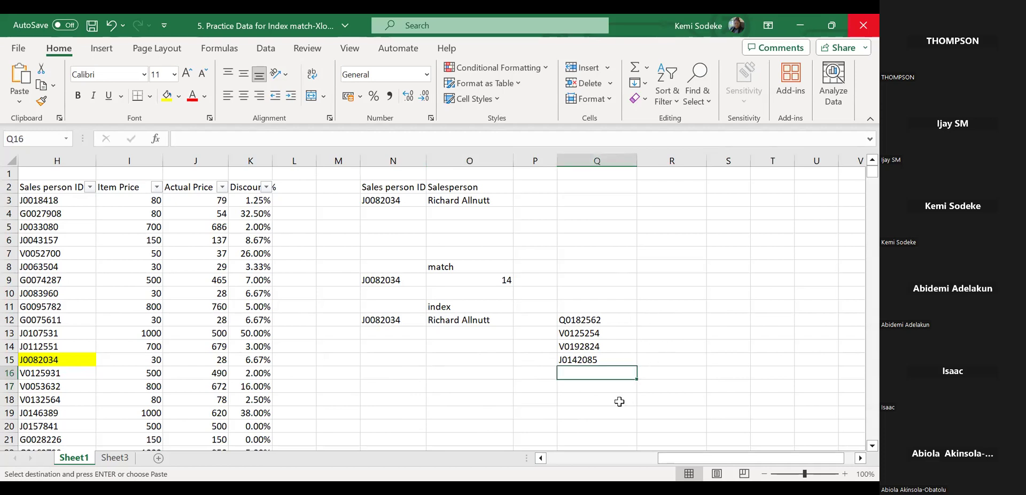